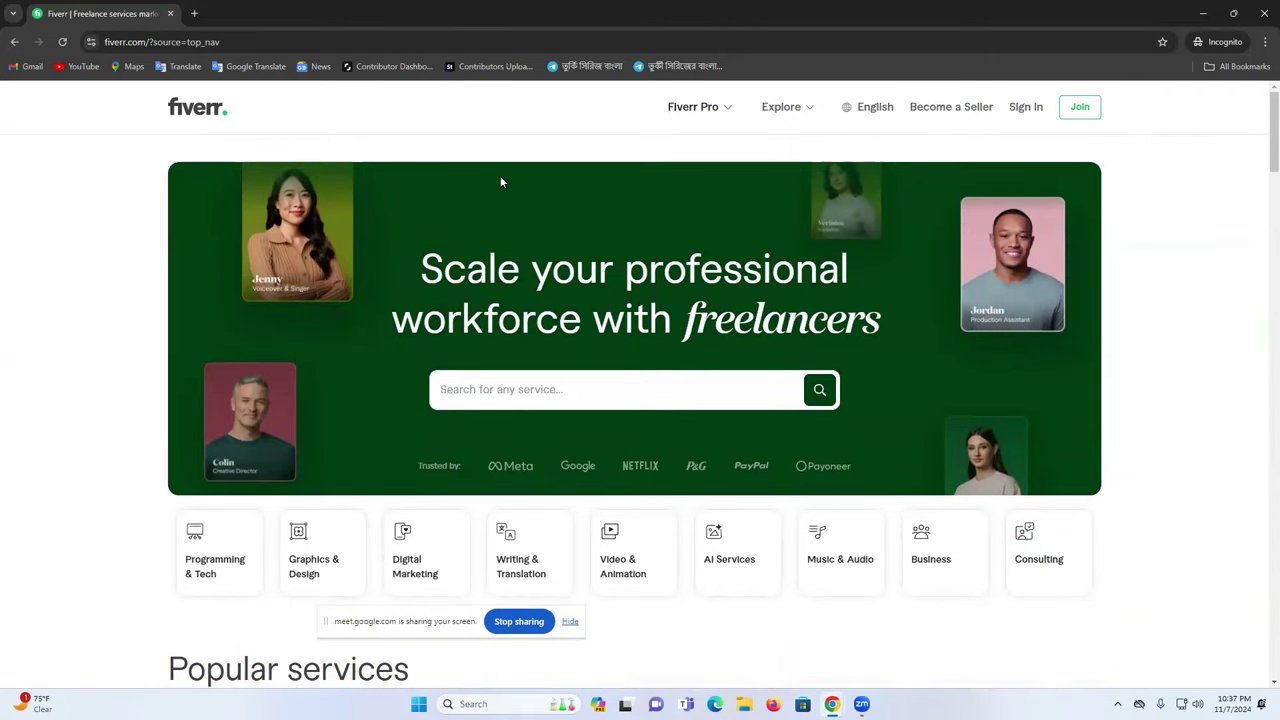
Search for the suggested service "facebook marketing" and highlight the number of results
left_click(574, 390)
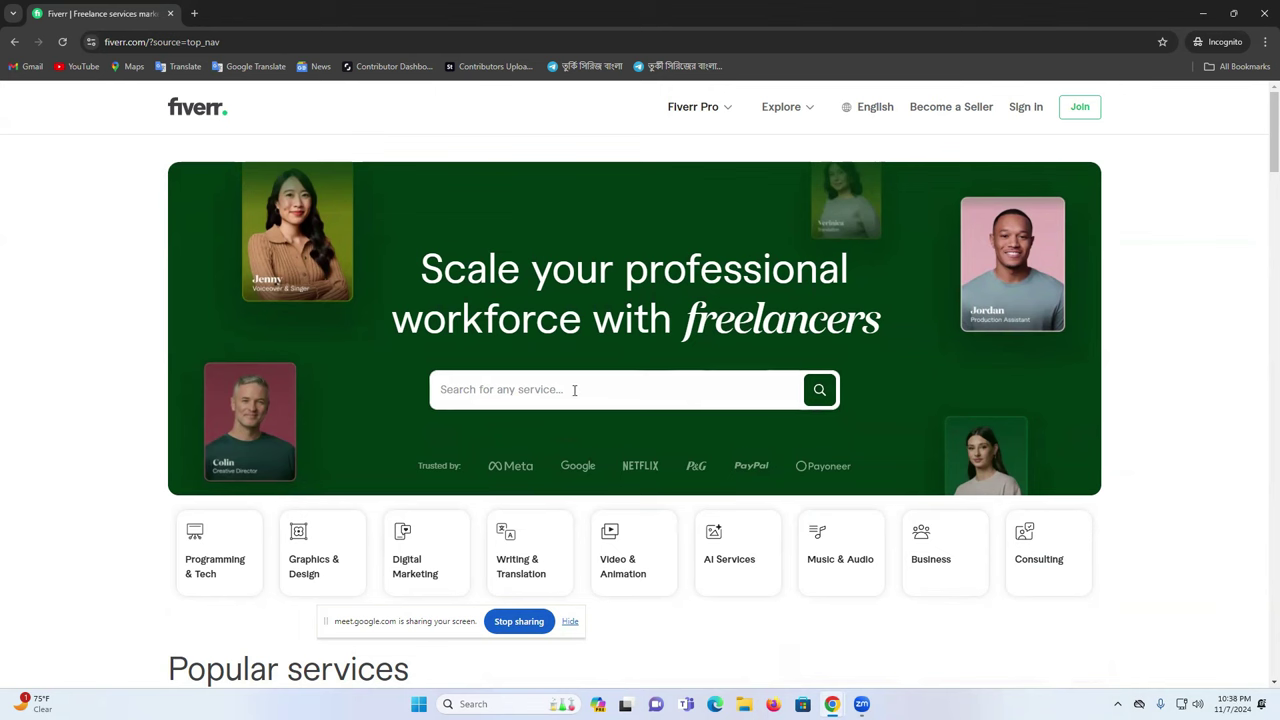
type("face")
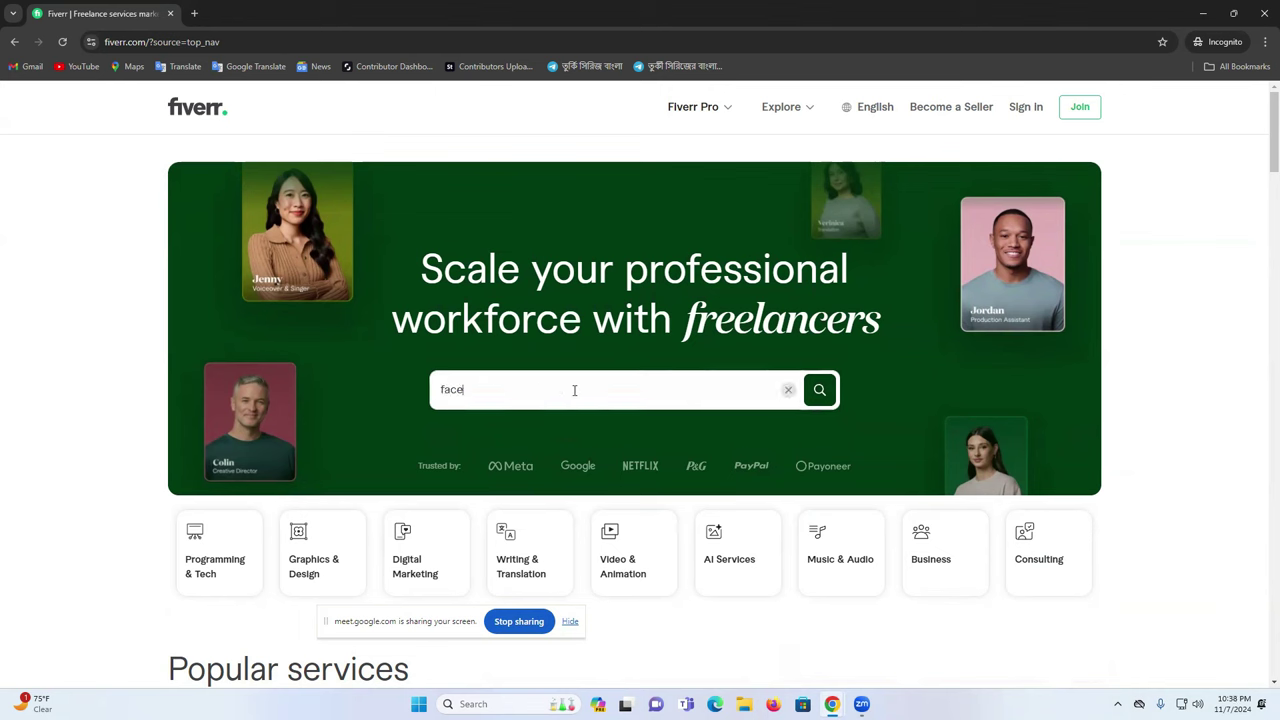
type("book marke")
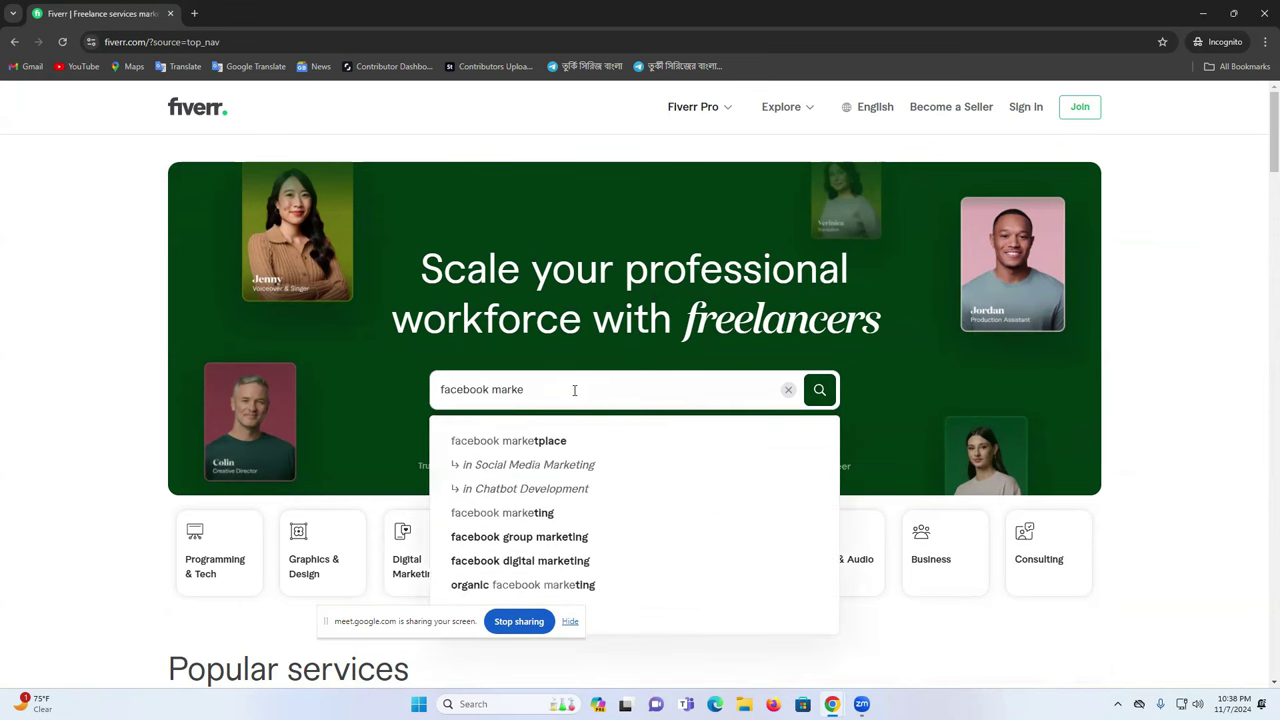
left_click(574, 513)
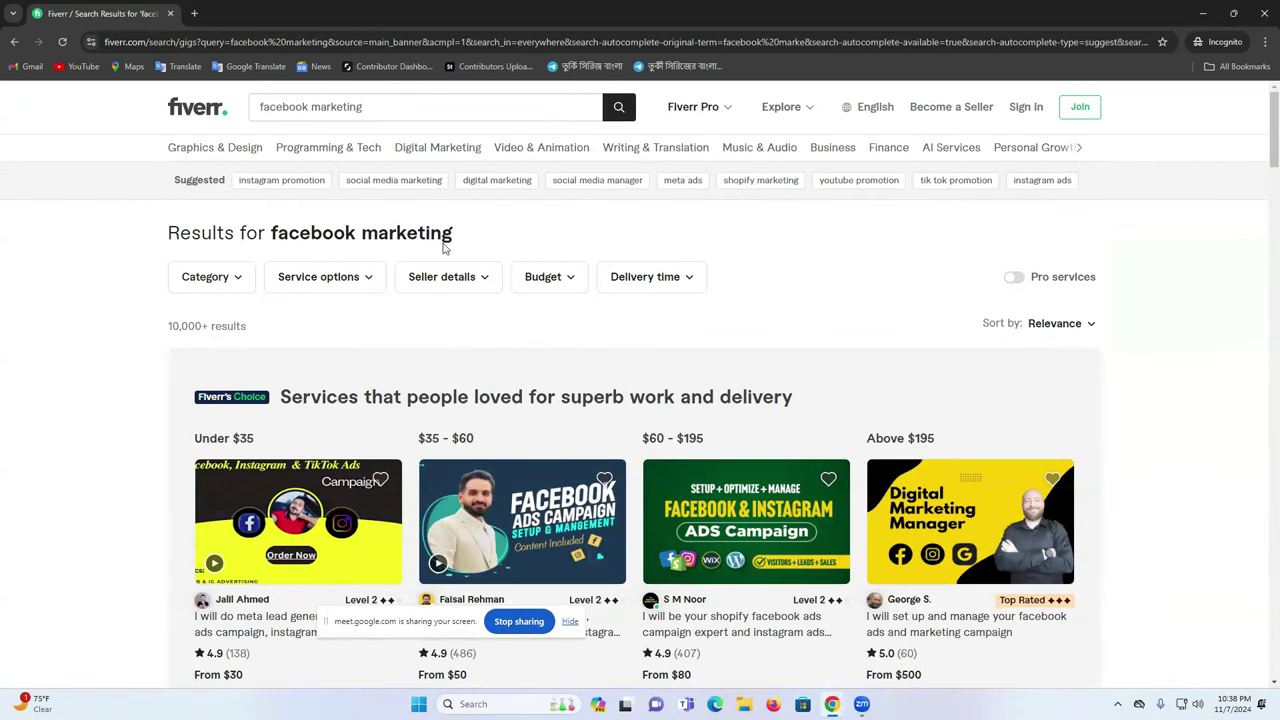
triple_click(184, 326)
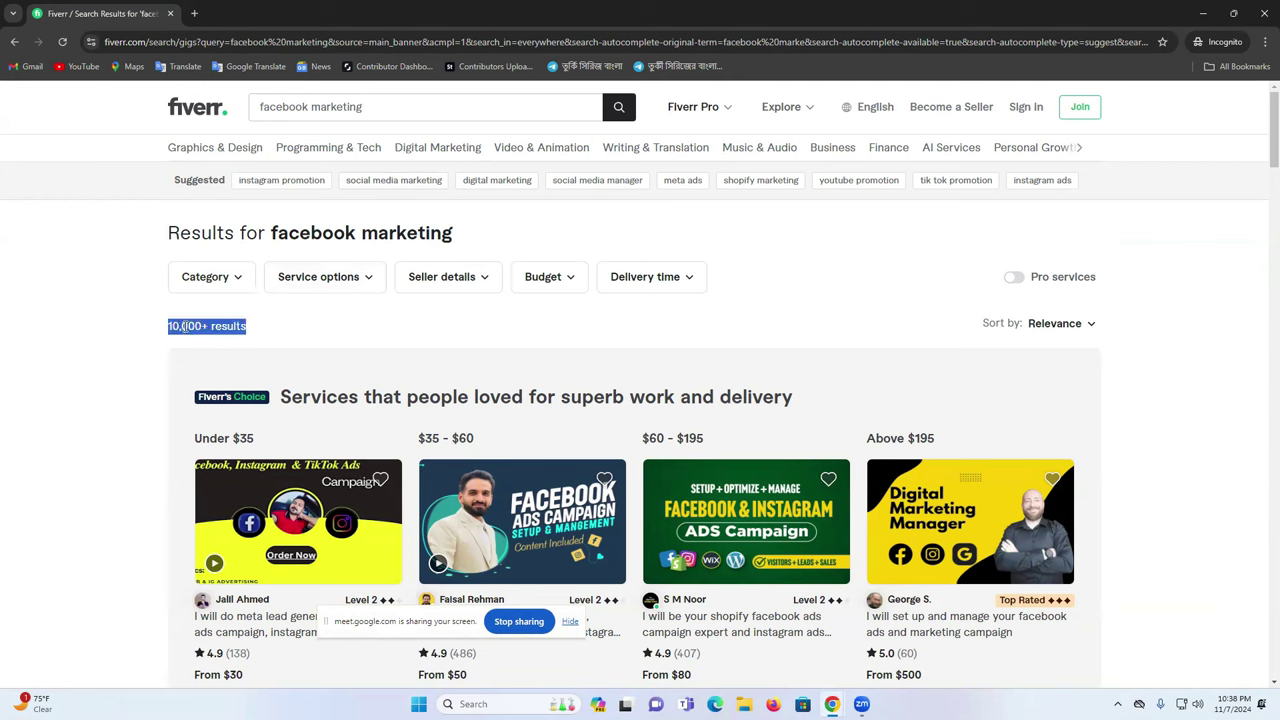
left_click(366, 320)
Find the gig "I will do organic facebook marketing, promotion, advertising in USA" in the results and open it in a new tab
scroll(194, 334, "down", 2)
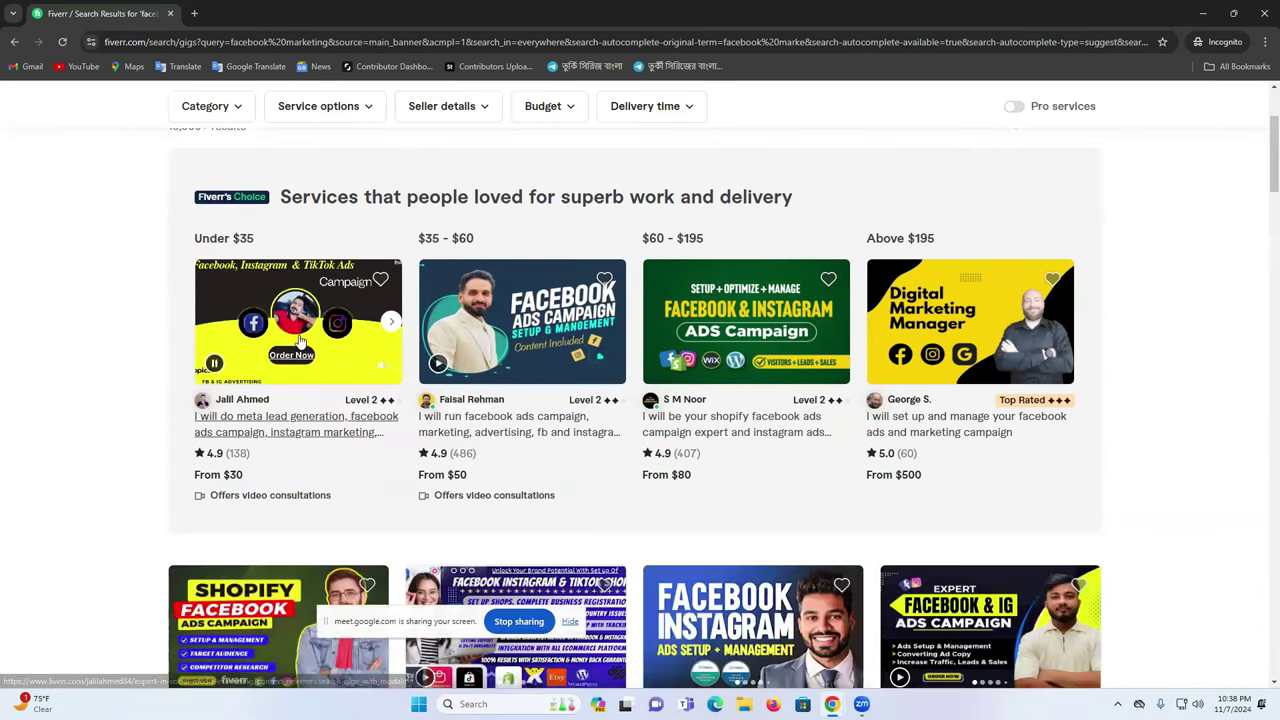
scroll(835, 377, "down", 3)
scroll(594, 394, "down", 3)
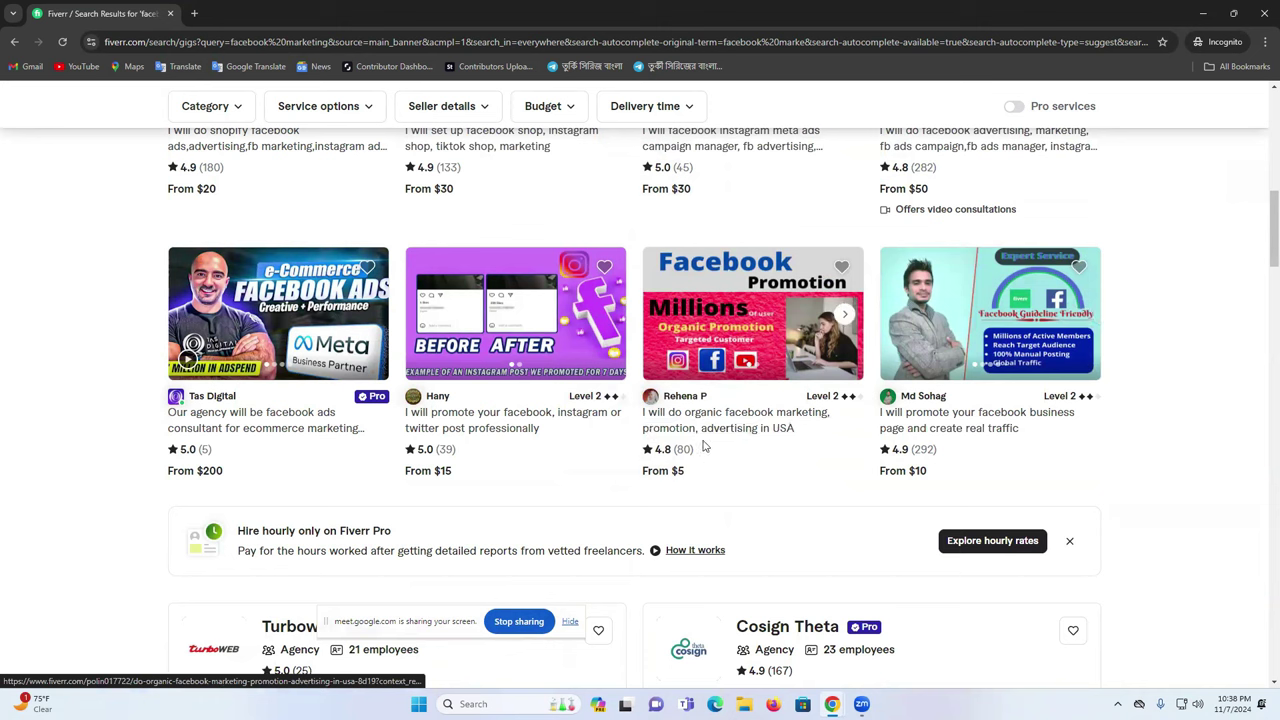
scroll(710, 420, "up", 1)
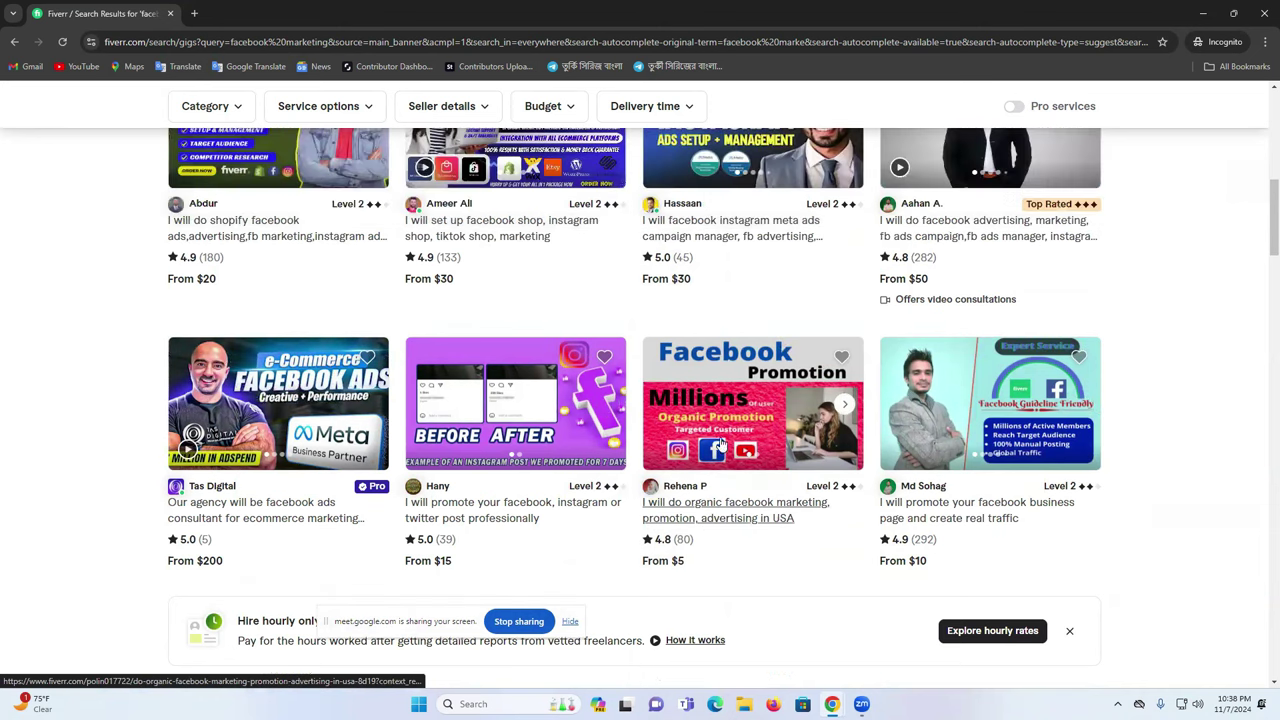
scroll(731, 428, "down", 1)
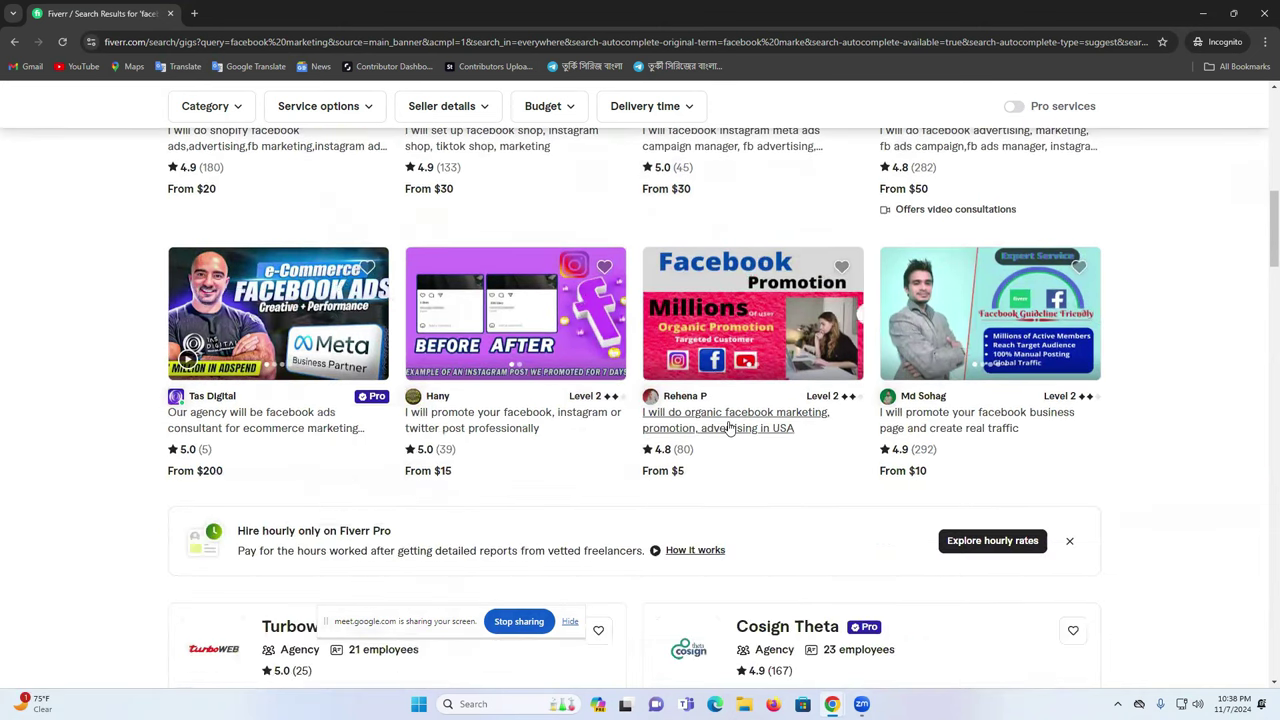
right_click(729, 428)
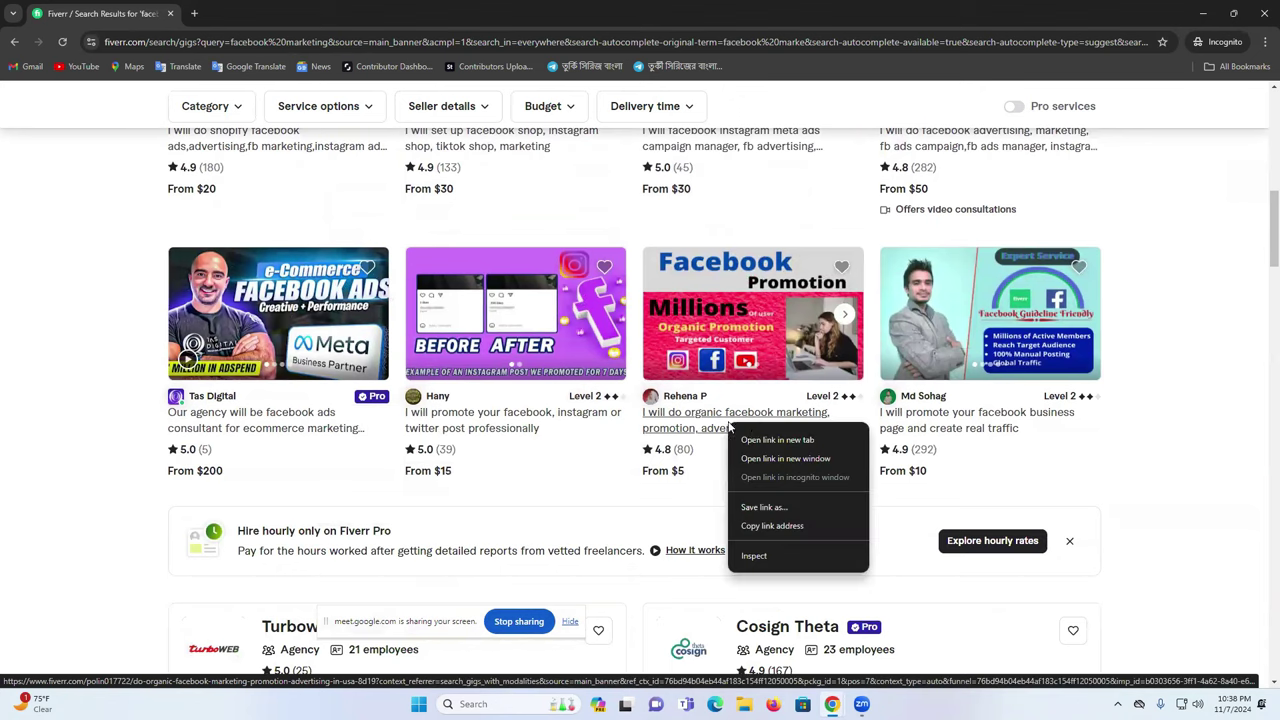
left_click(770, 437)
left_click(245, 10)
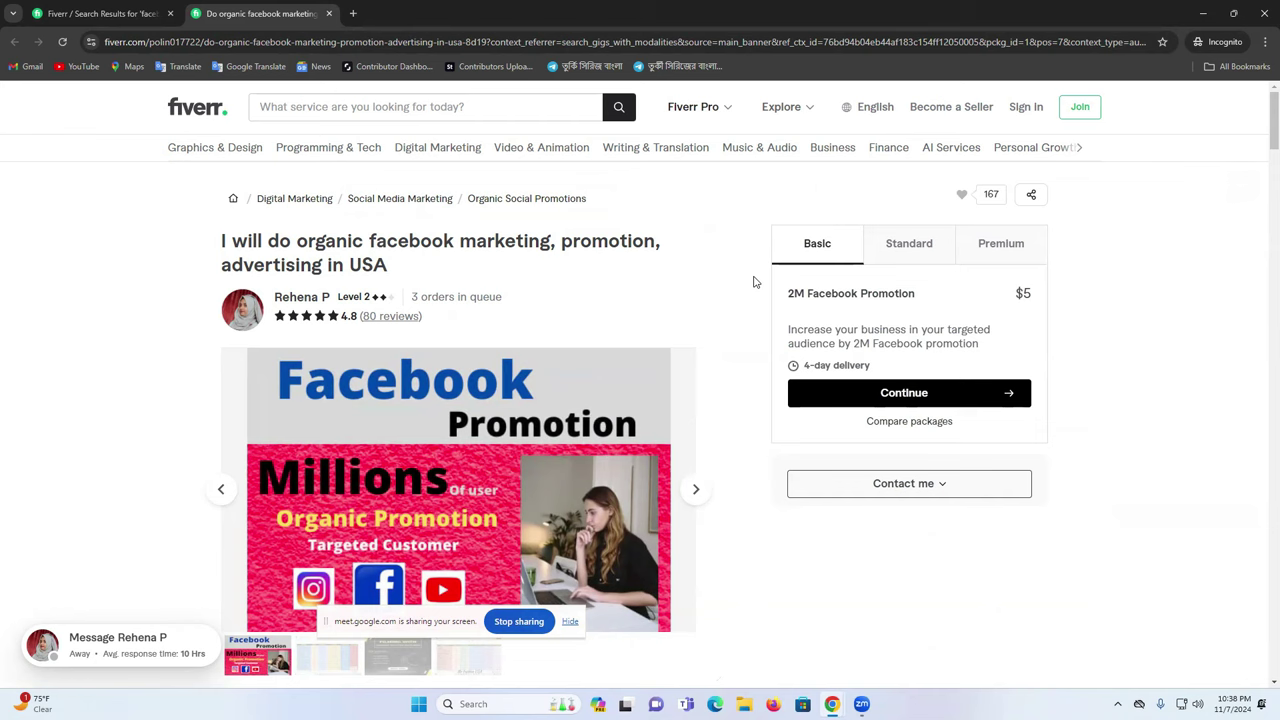
Examine the wording of the organic Facebook marketing gig's title and its orders in queue
left_click_drag(221, 241, 263, 240)
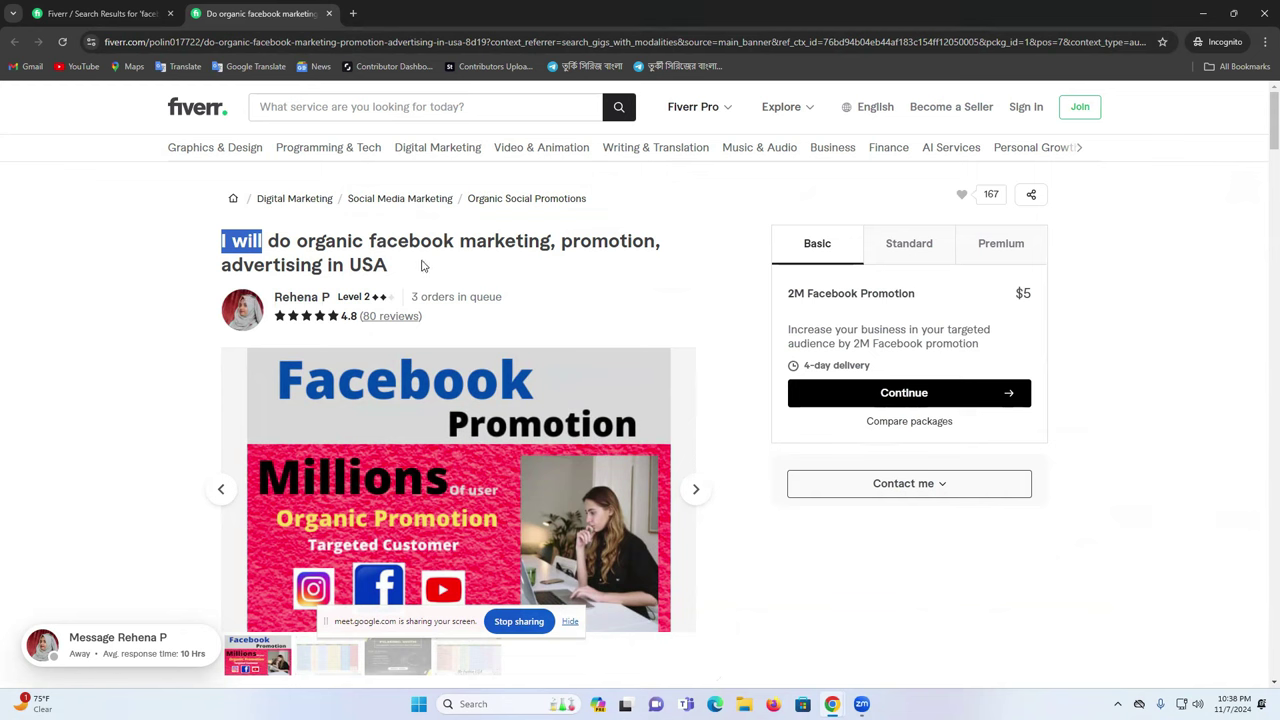
left_click_drag(293, 241, 456, 242)
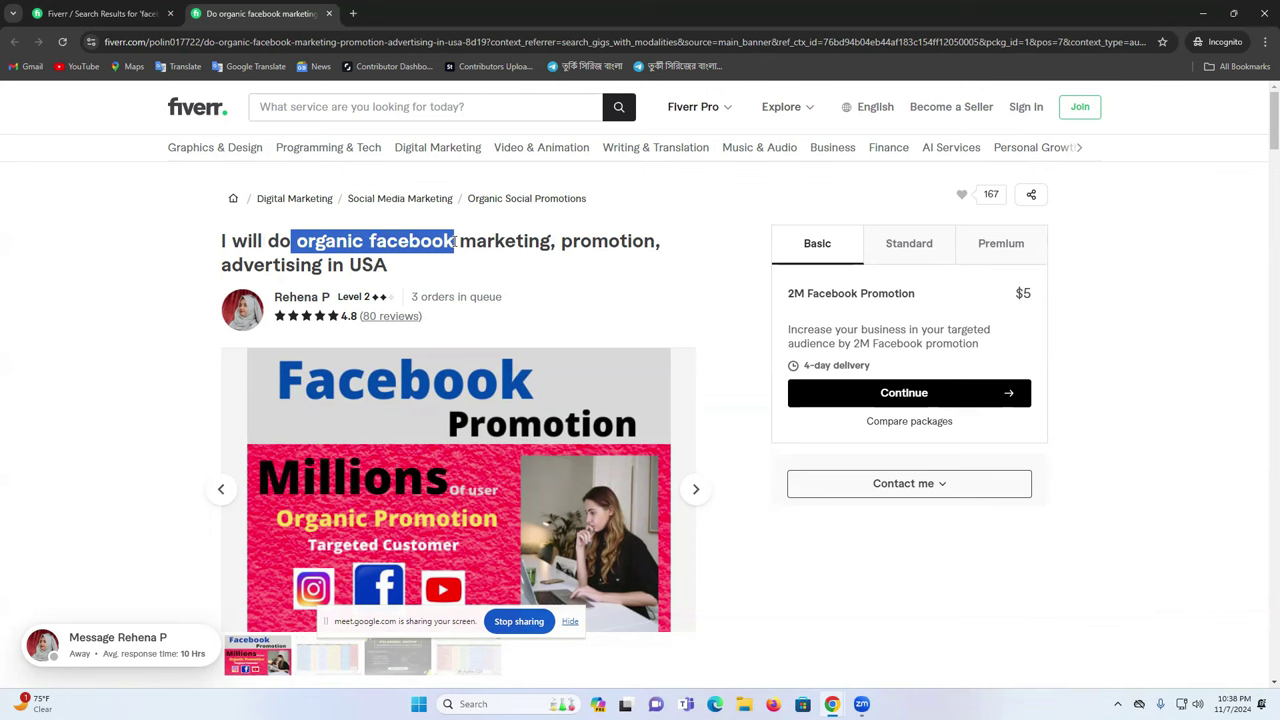
left_click(470, 258)
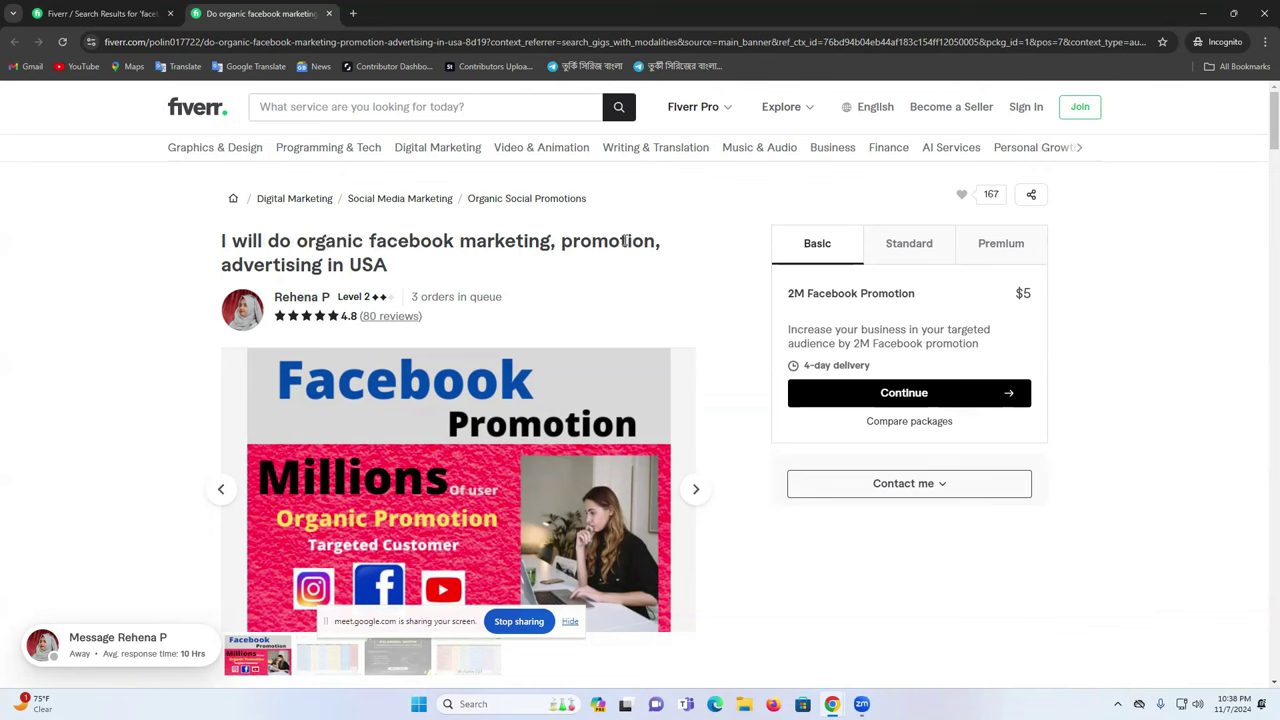
double_click(273, 265)
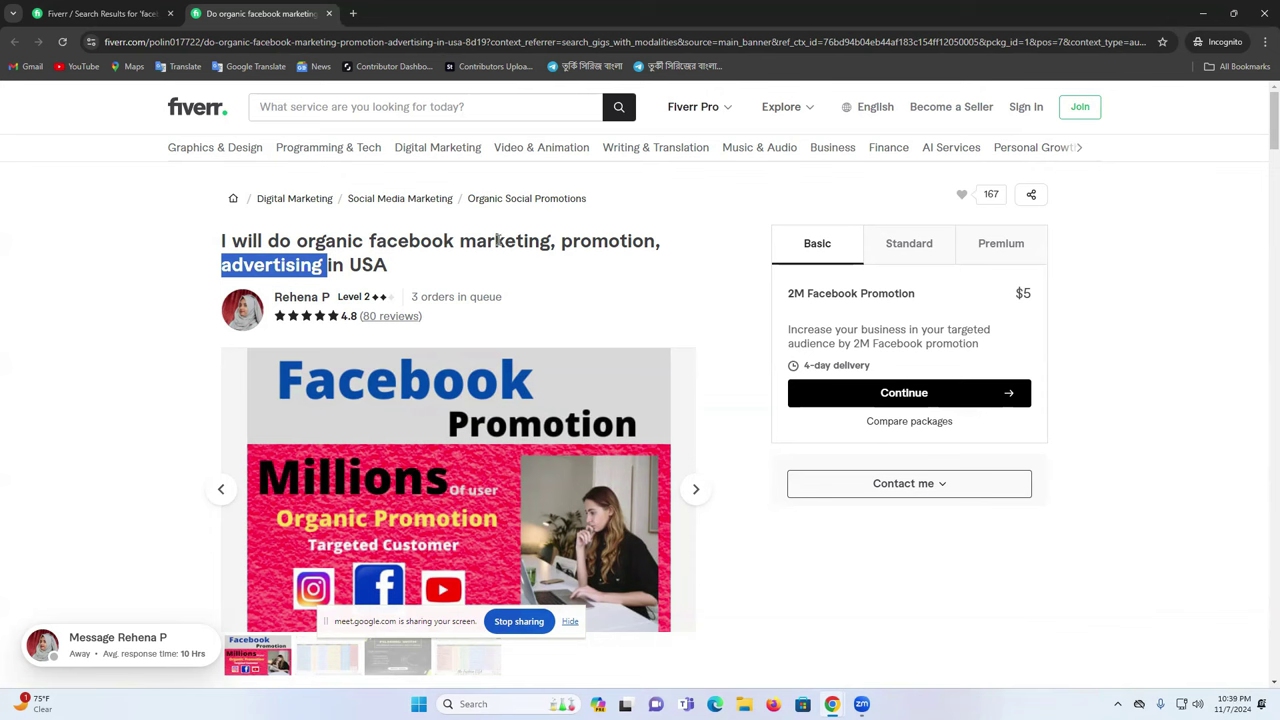
left_click_drag(284, 243, 217, 247)
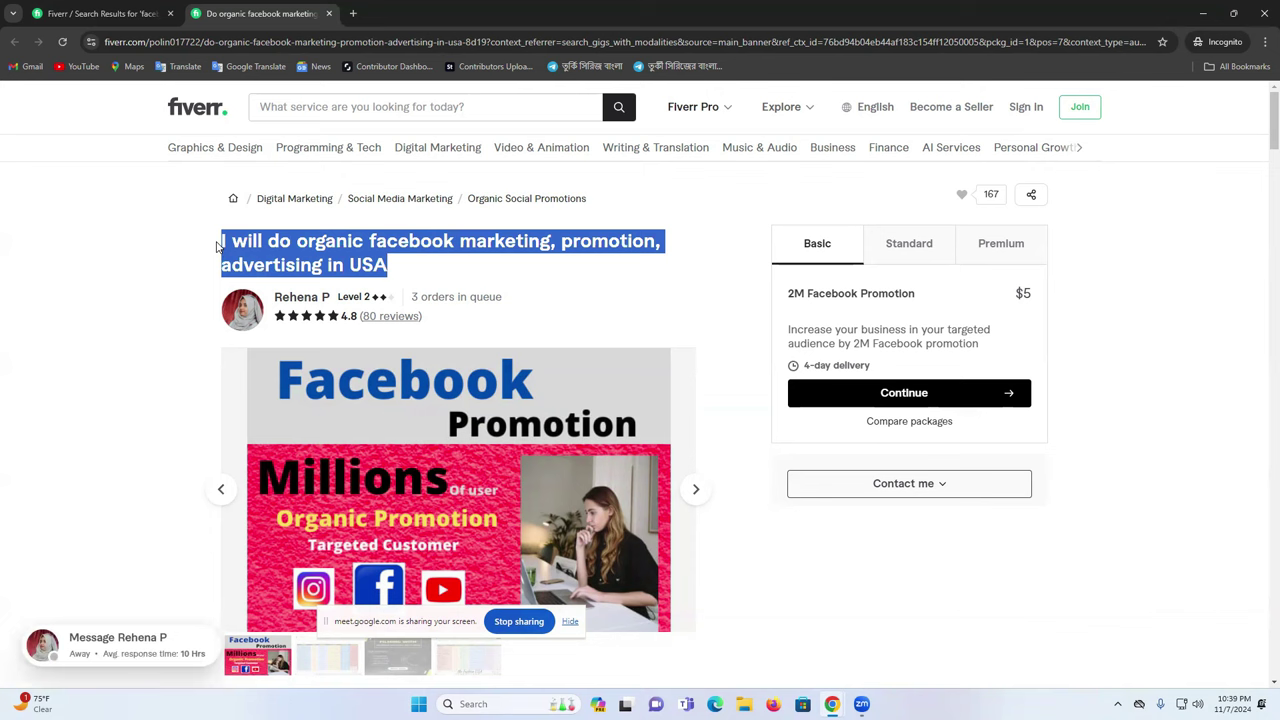
left_click(425, 299)
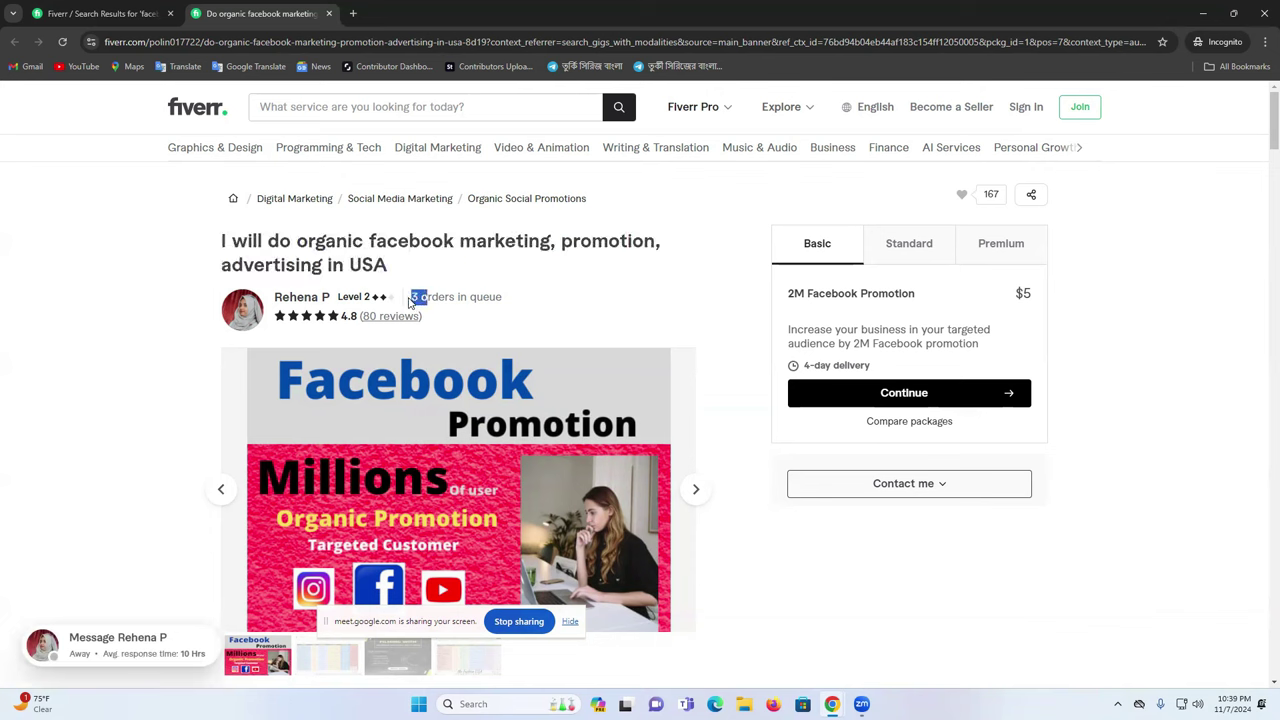
Compare the gig's Basic, Standard and Premium packages, highlighting the package names, the price and the management days
triple_click(790, 294)
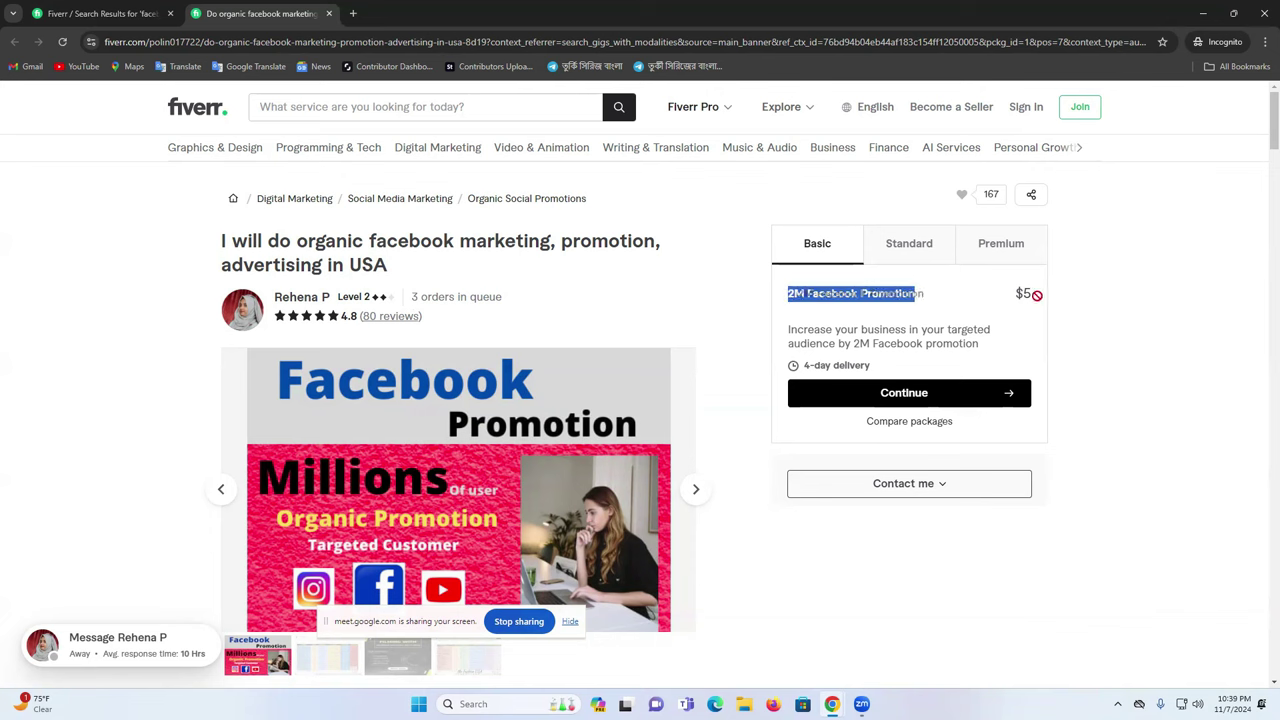
left_click(911, 262)
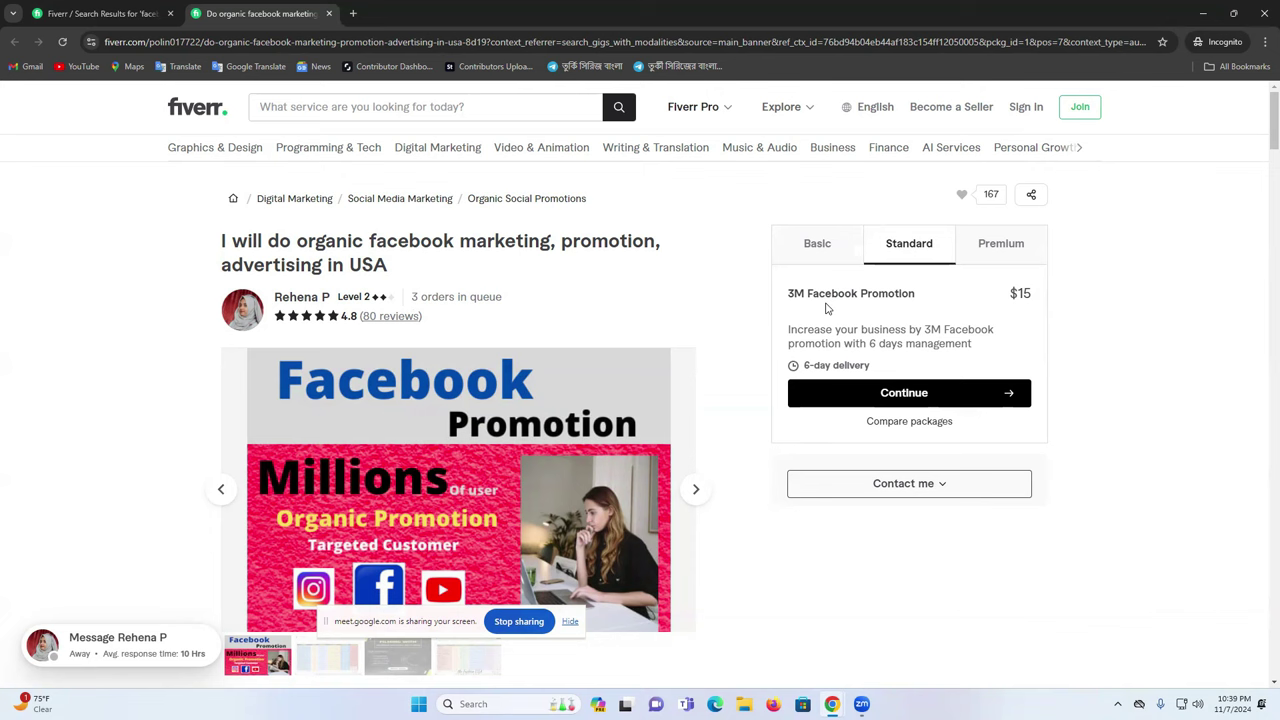
left_click_drag(797, 296, 916, 296)
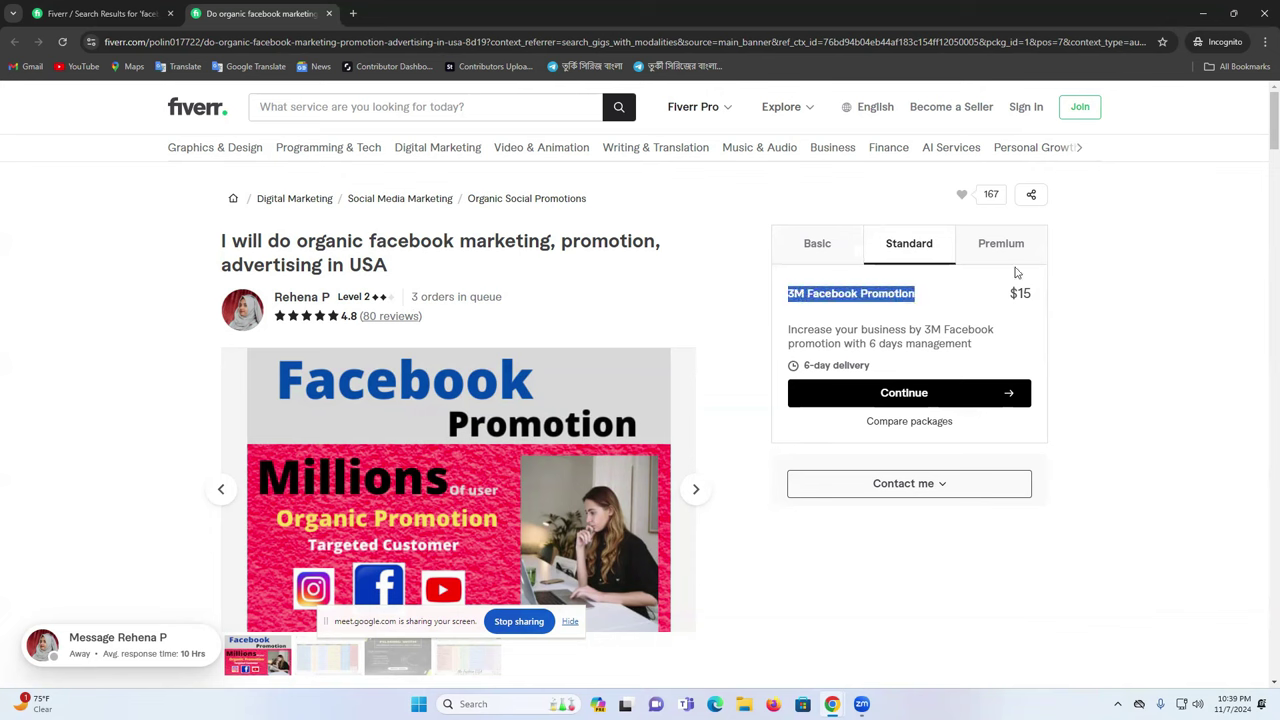
left_click(1008, 262)
double_click(797, 294)
left_click_drag(797, 294, 916, 296)
left_click_drag(1006, 294, 1028, 296)
left_click_drag(873, 344, 960, 344)
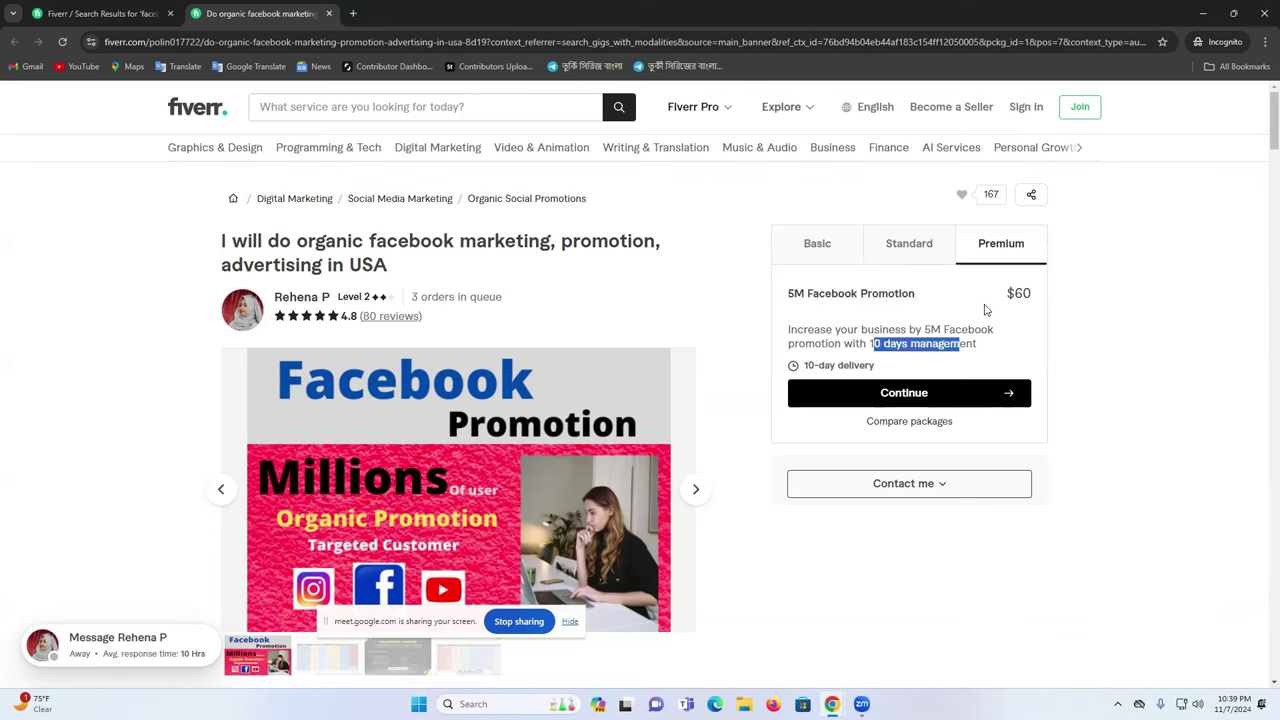
triple_click(812, 296)
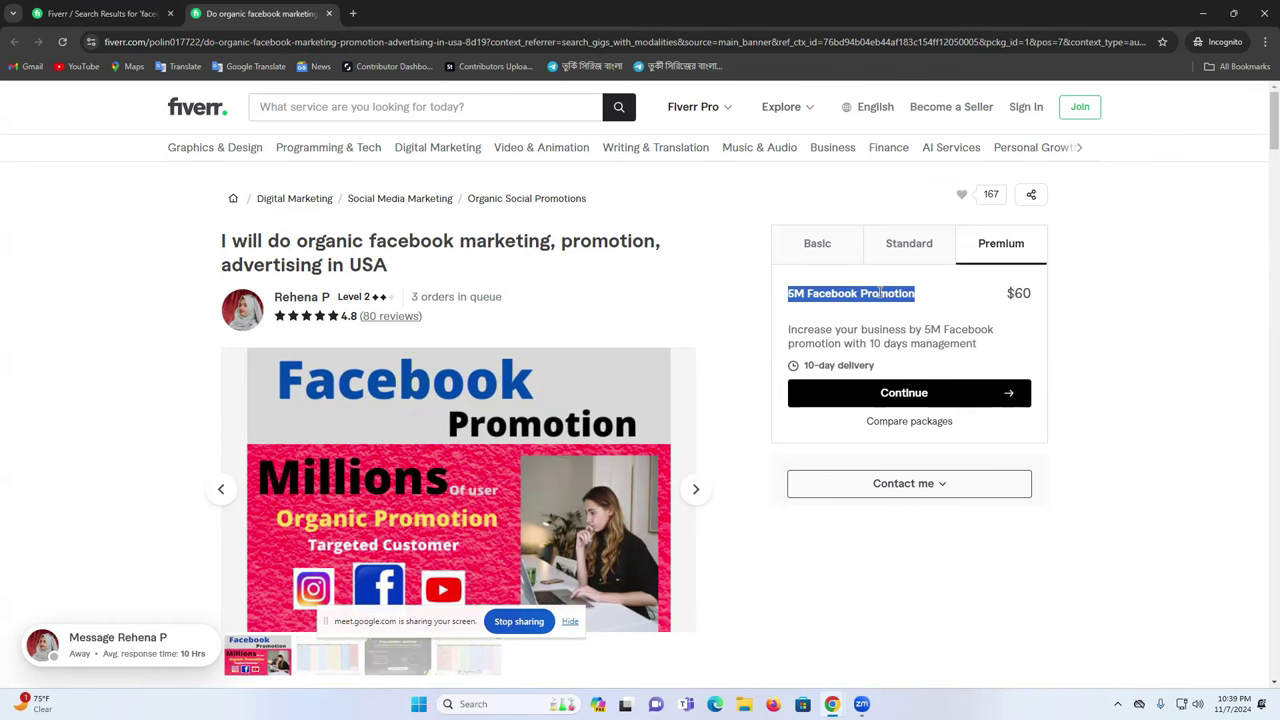
Skim the "About this gig" description of the organic Facebook marketing gig
scroll(723, 403, "down", 7)
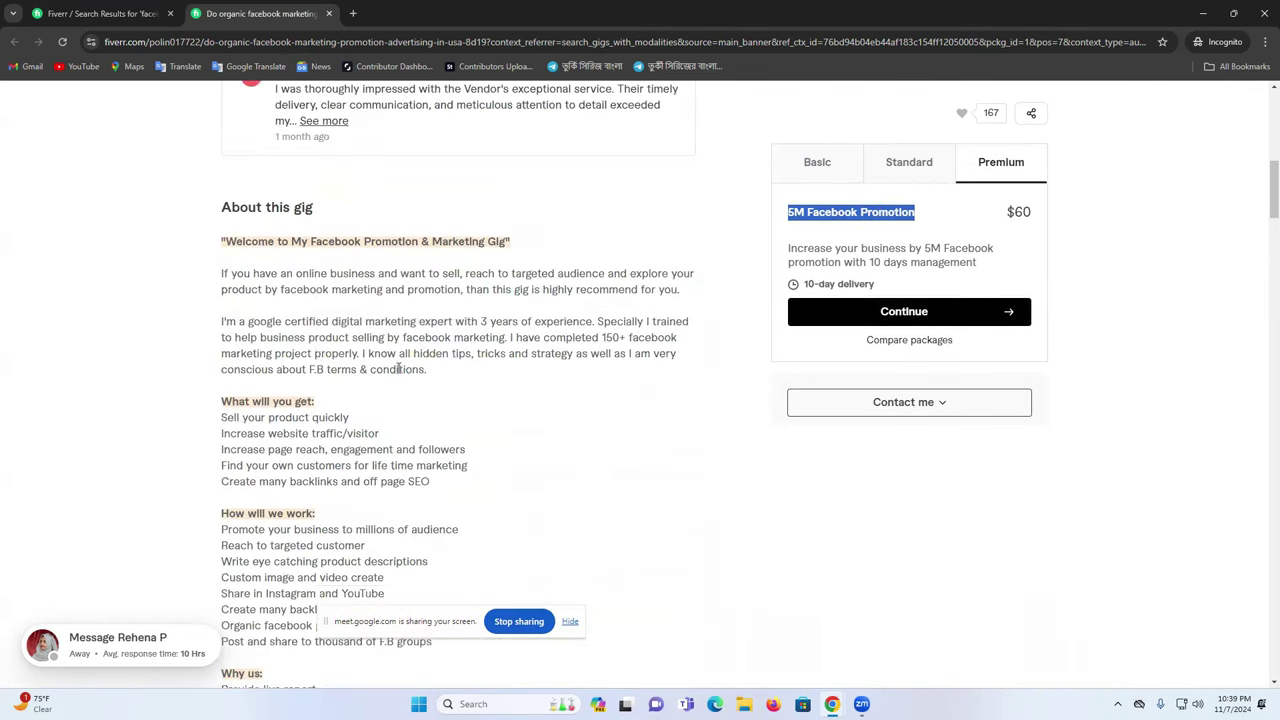
scroll(283, 285, "down", 2)
scroll(366, 369, "up", 2)
Return to the search results and search for the suggested term "organic facebook marketing"
left_click(113, 10)
scroll(823, 486, "up", 5)
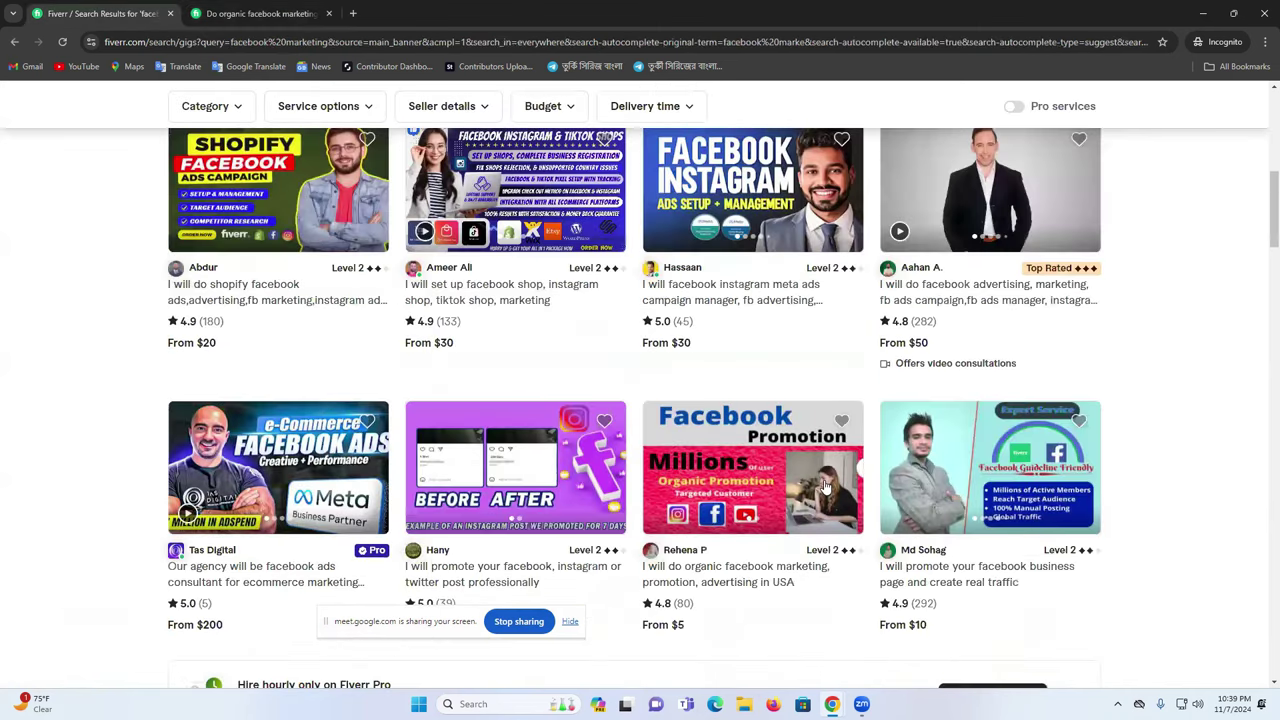
scroll(329, 246, "up", 2)
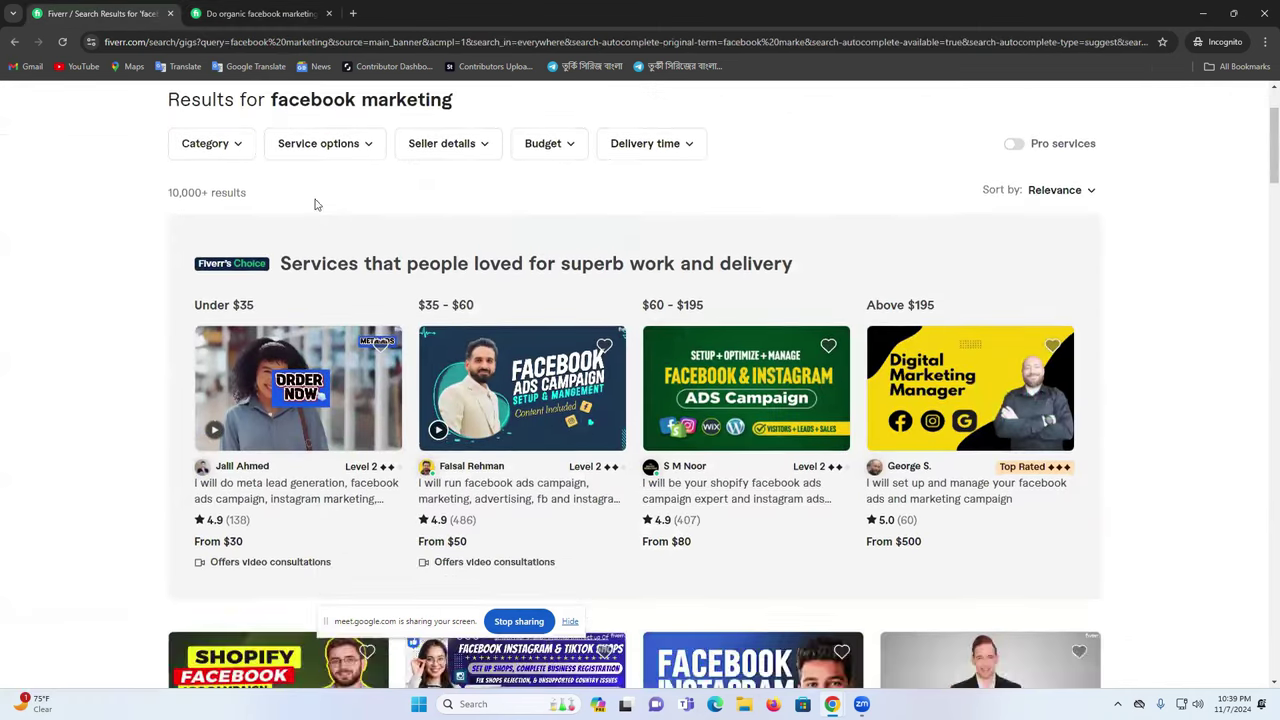
left_click(320, 108)
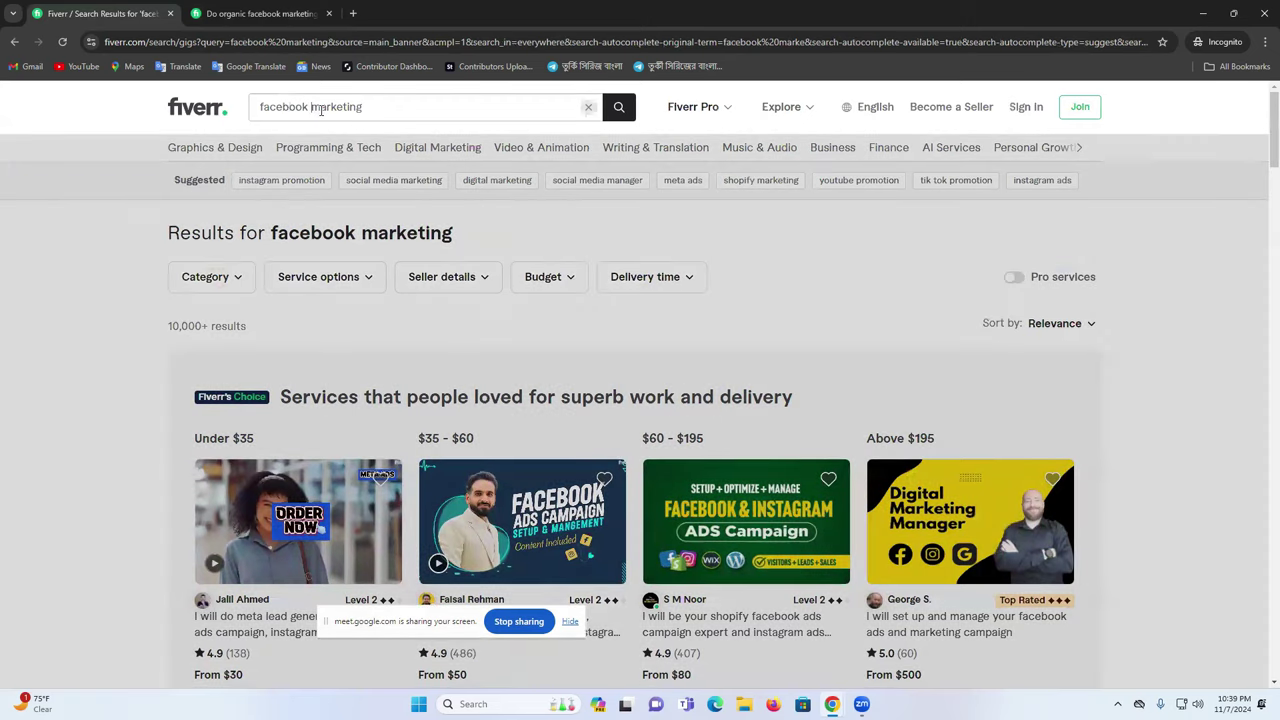
left_click(353, 174)
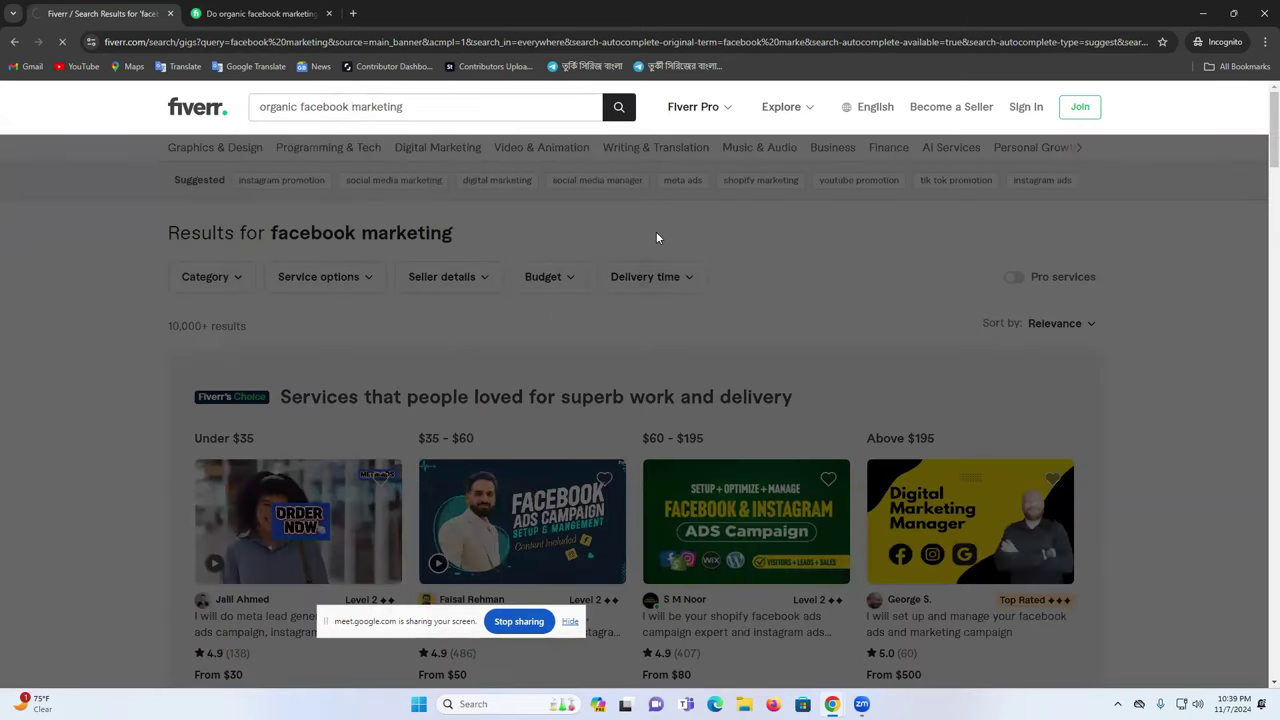
Open the gig "I will do facebook instagram reels organic promotion for views" in a new tab and switch to it
scroll(656, 240, "down", 2)
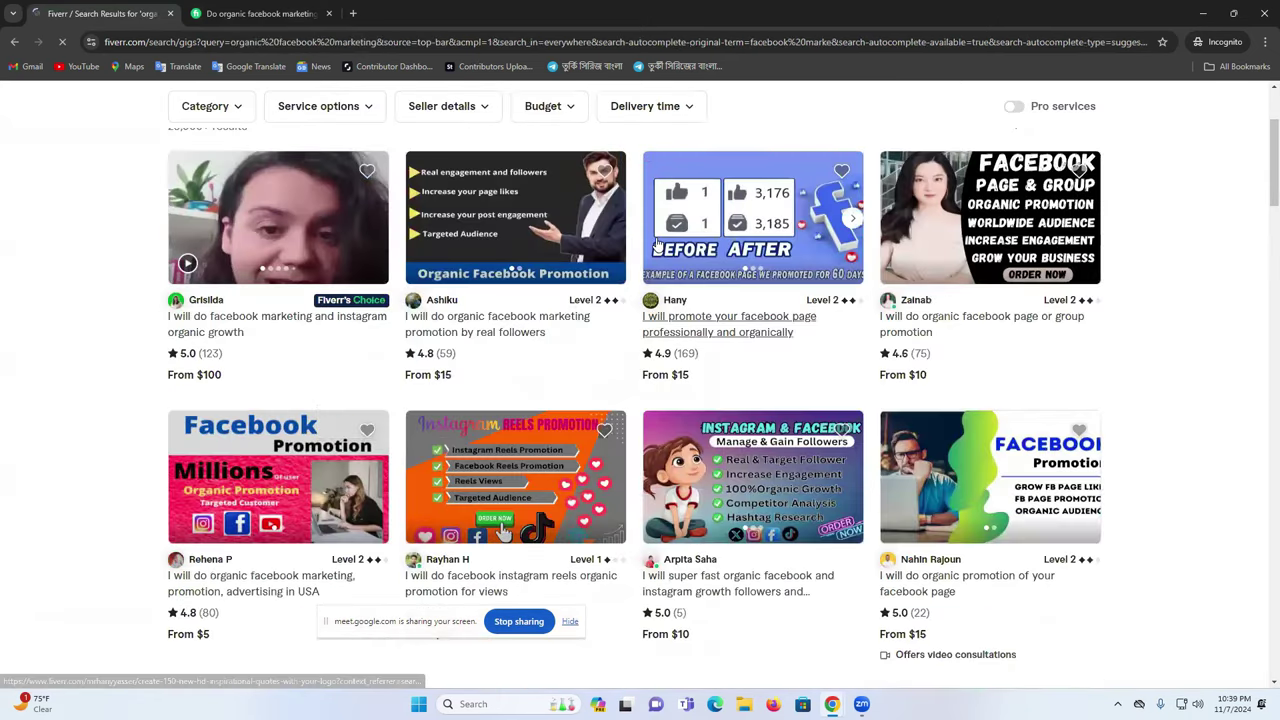
scroll(560, 330, "down", 1)
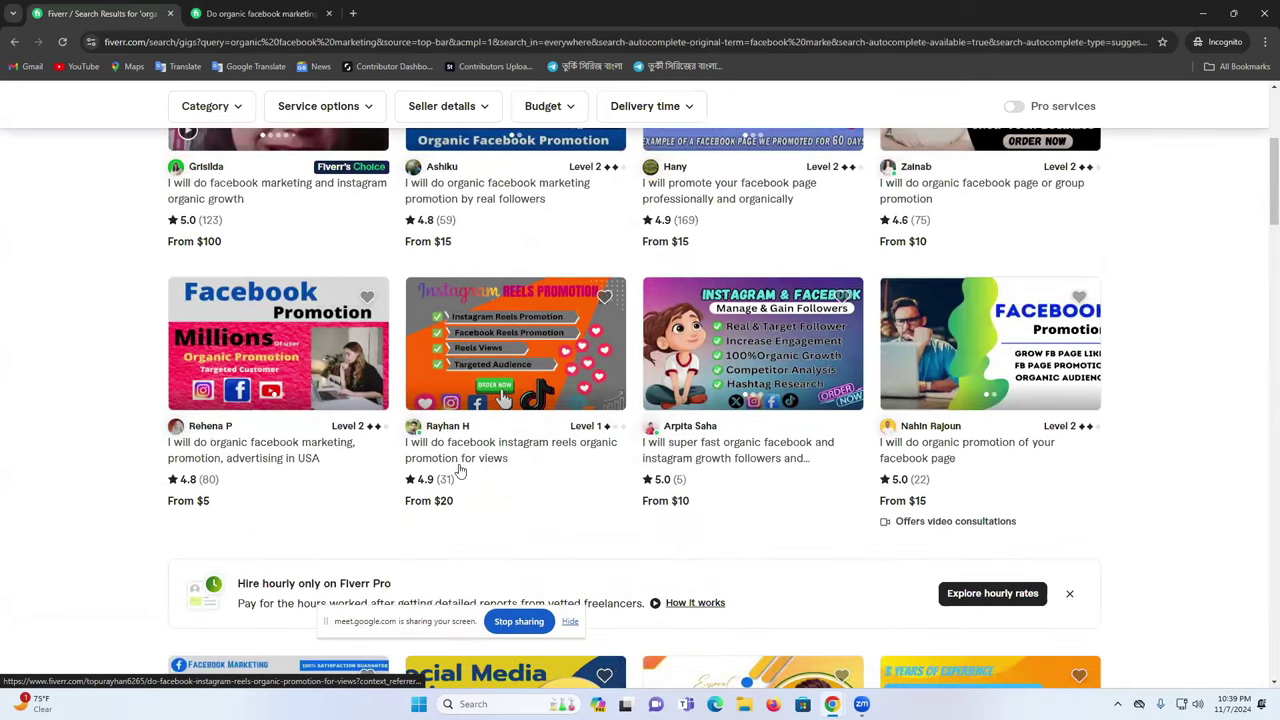
right_click(448, 456)
left_click(480, 466)
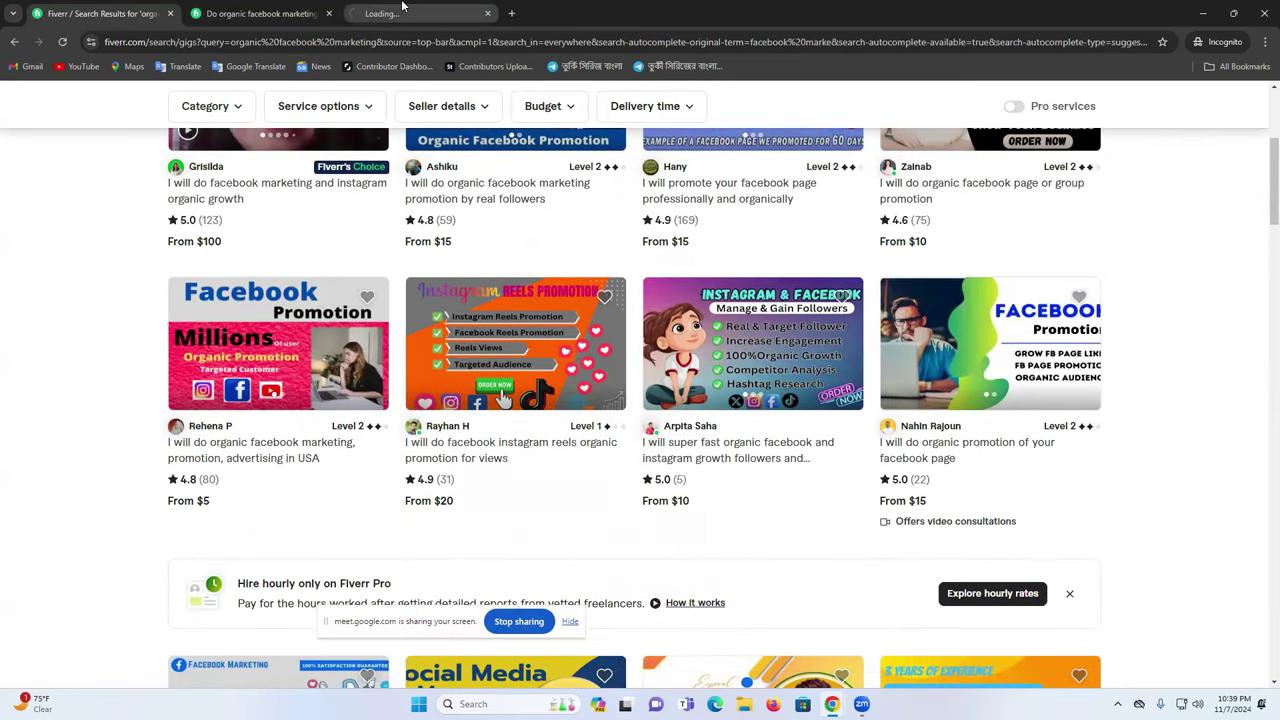
left_click(402, 12)
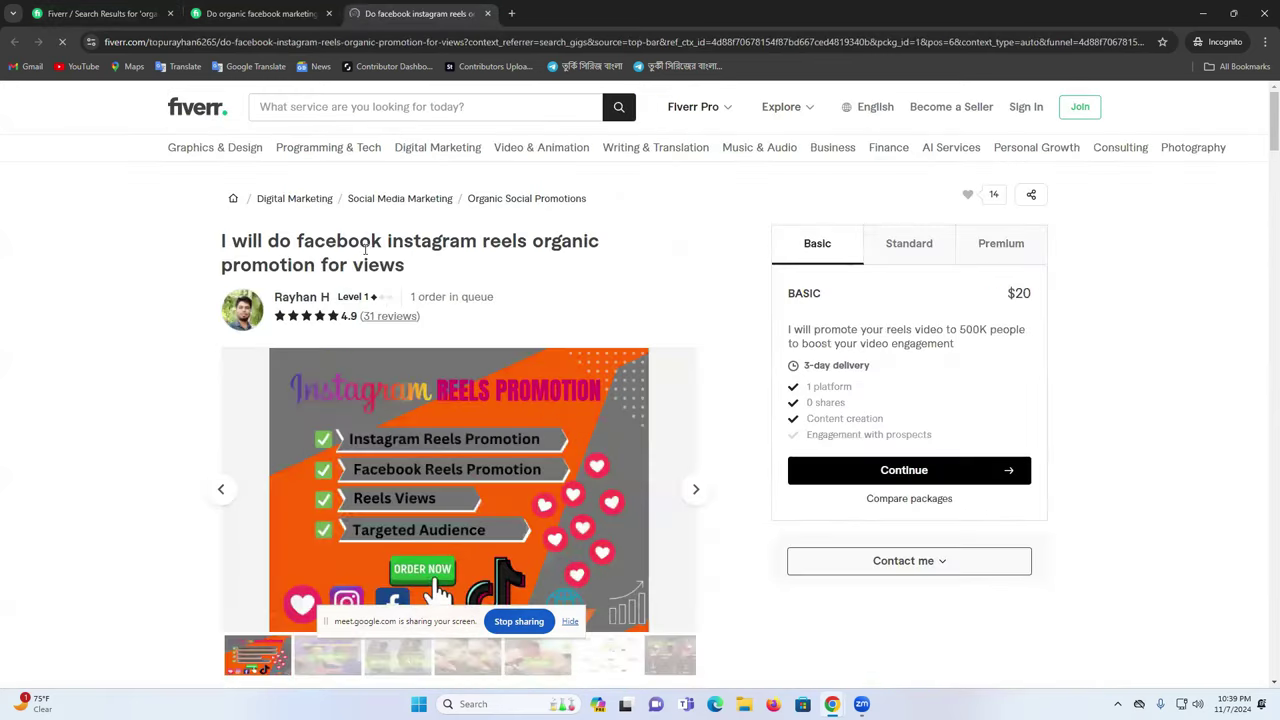
Examine the reels promotion seller's profile, including the membership date and review count, and return to the gig description
left_click(301, 299)
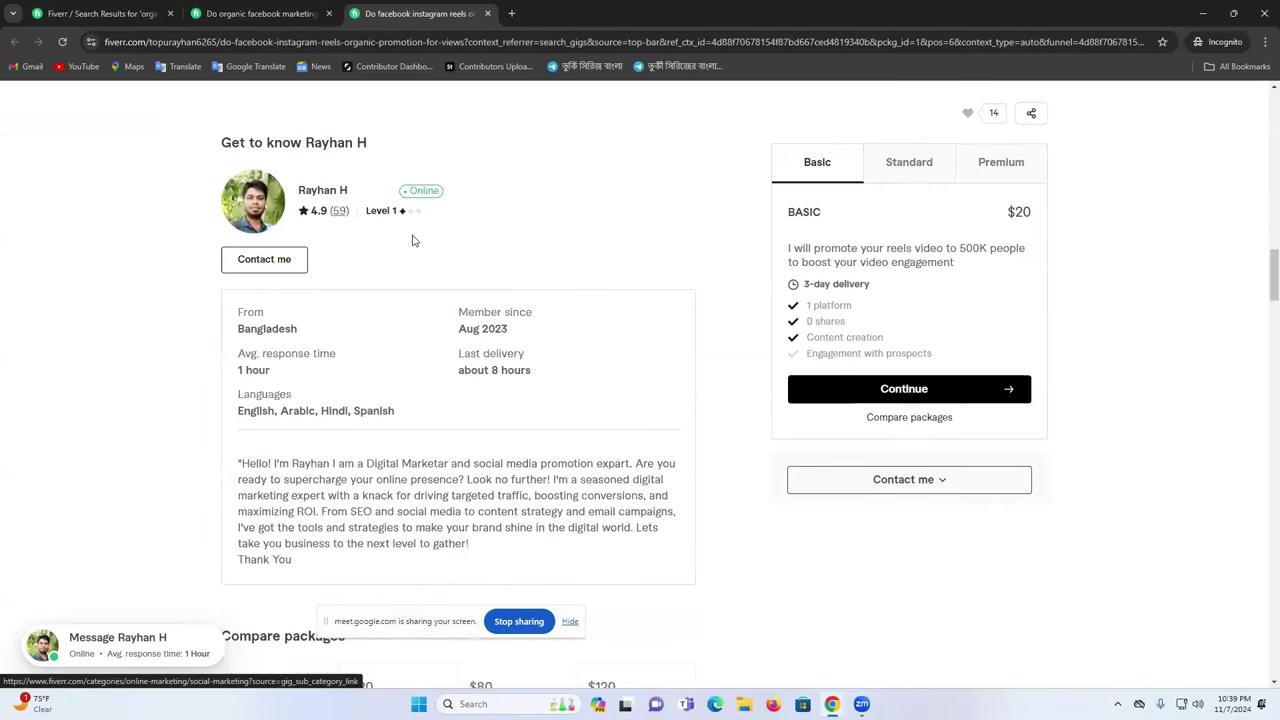
left_click_drag(473, 328, 533, 334)
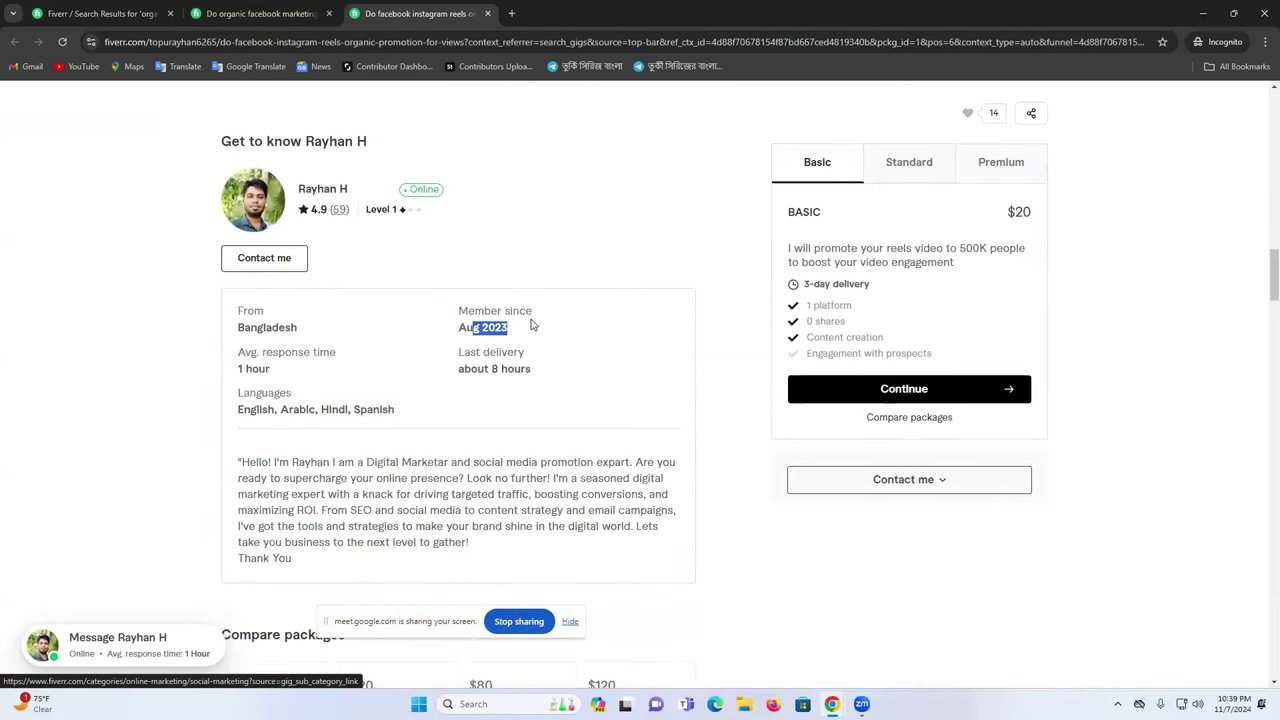
double_click(339, 210)
left_click(357, 220)
scroll(366, 236, "up", 3)
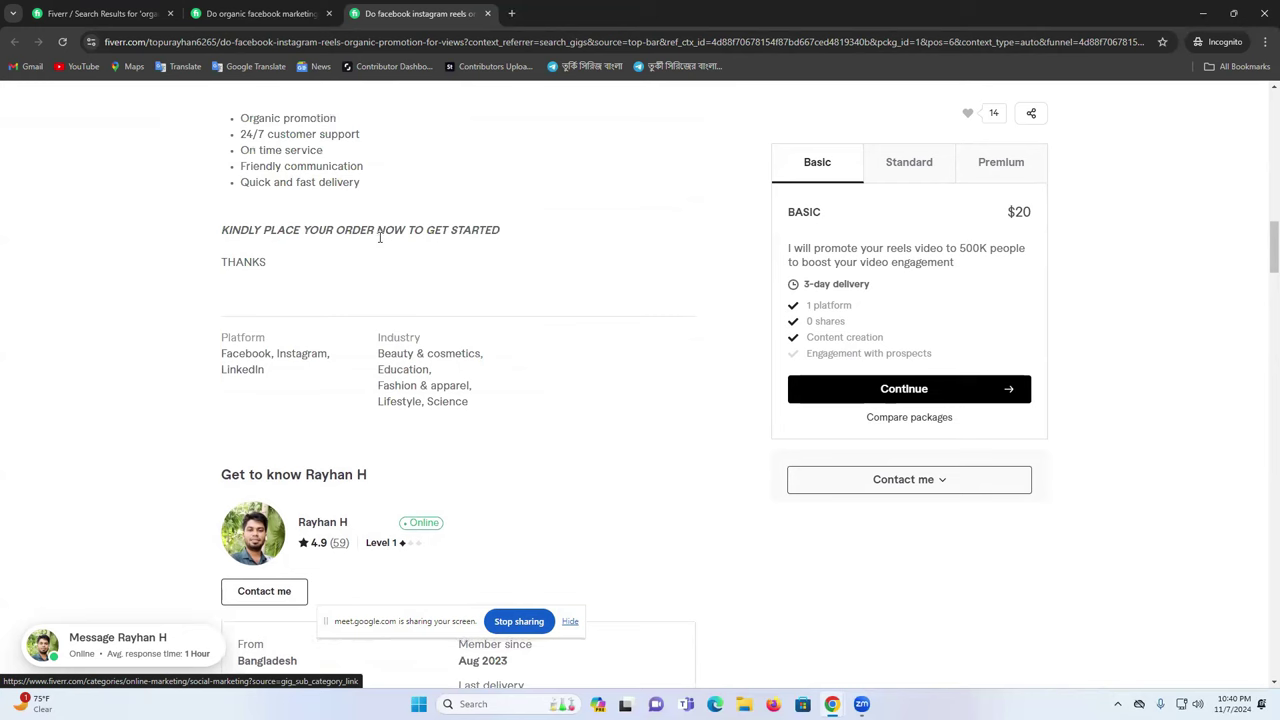
scroll(379, 241, "up", 6)
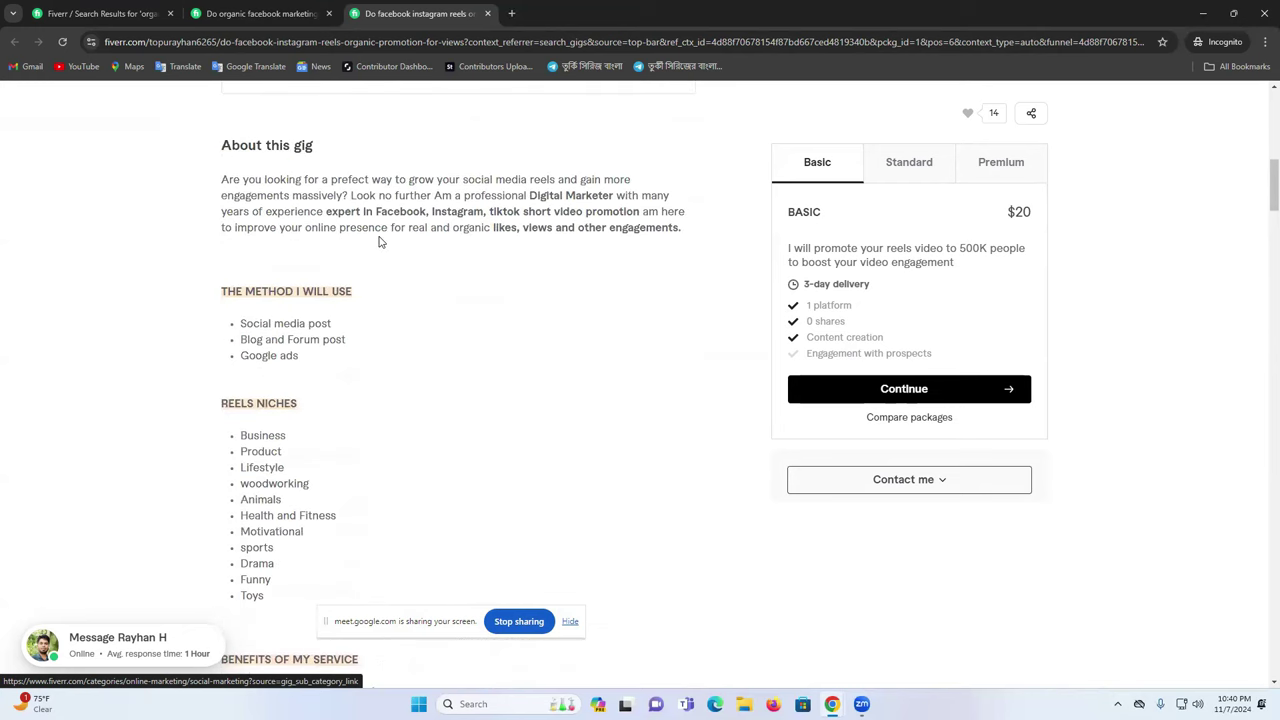
Review the price and description of the Basic package on the reels promotion gig
scroll(669, 300, "up", 6)
scroll(669, 294, "up", 2)
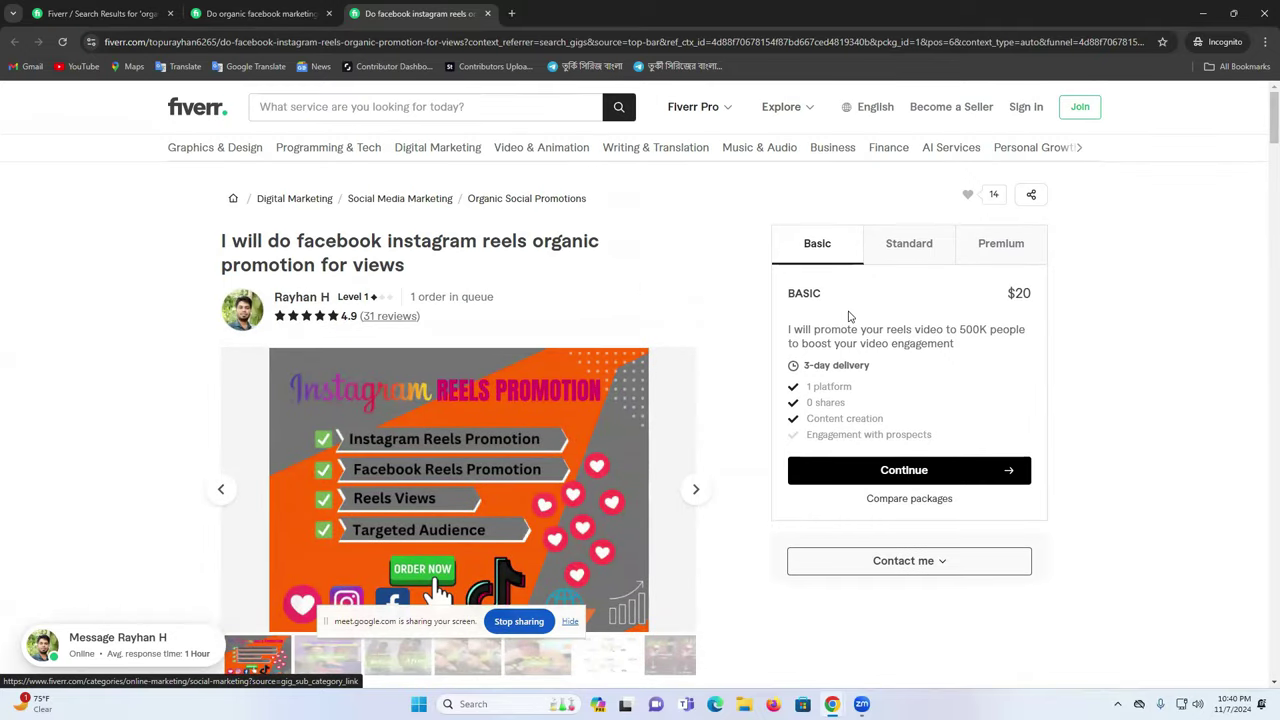
left_click_drag(1036, 297, 1008, 296)
double_click(974, 330)
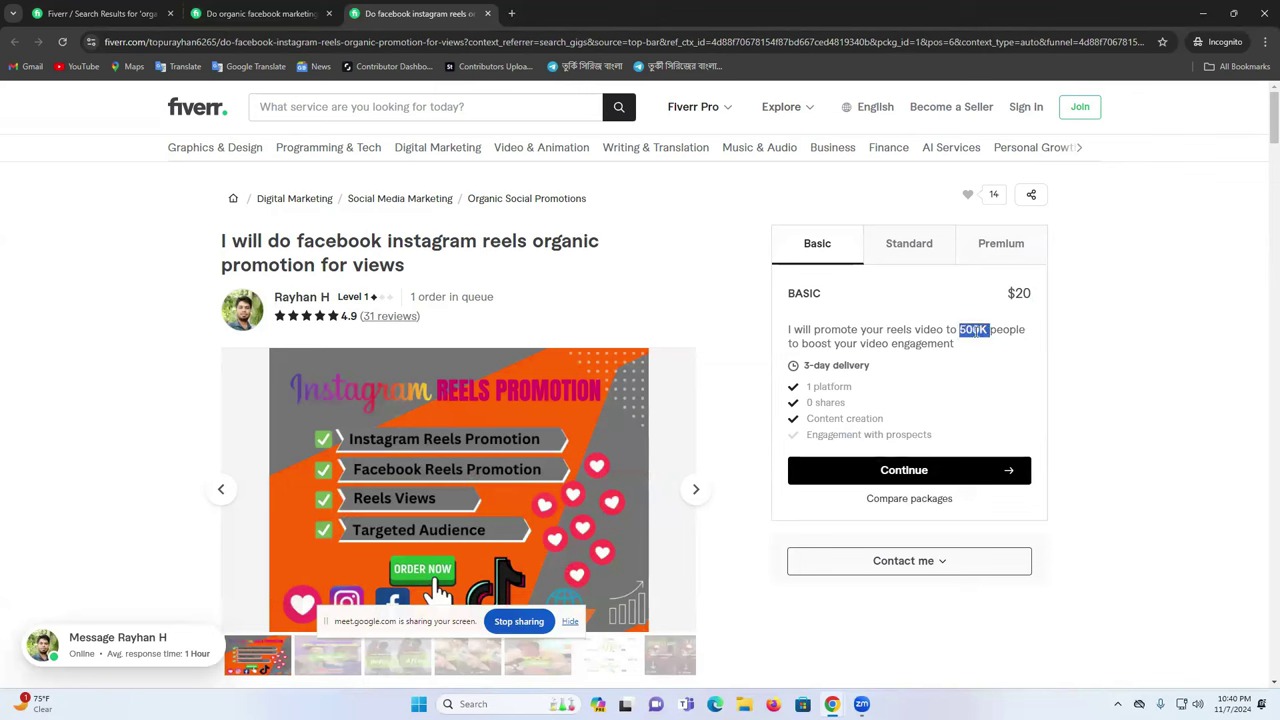
triple_click(886, 333)
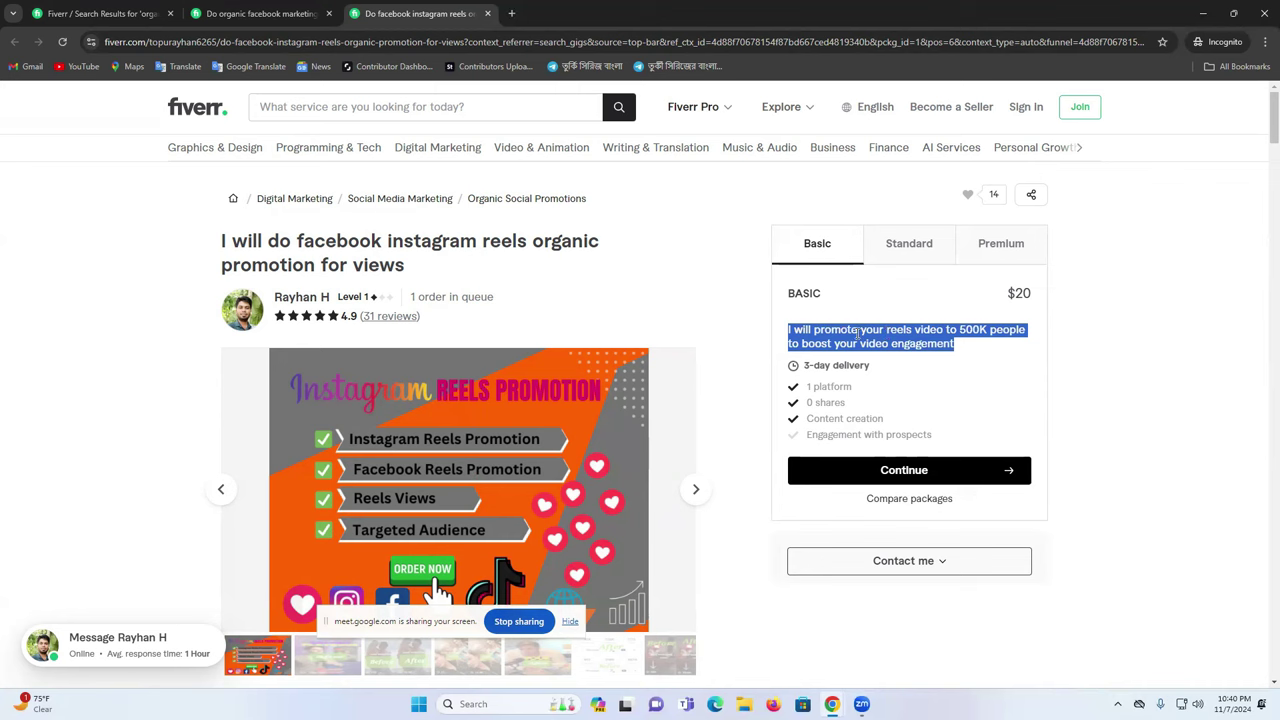
triple_click(964, 333)
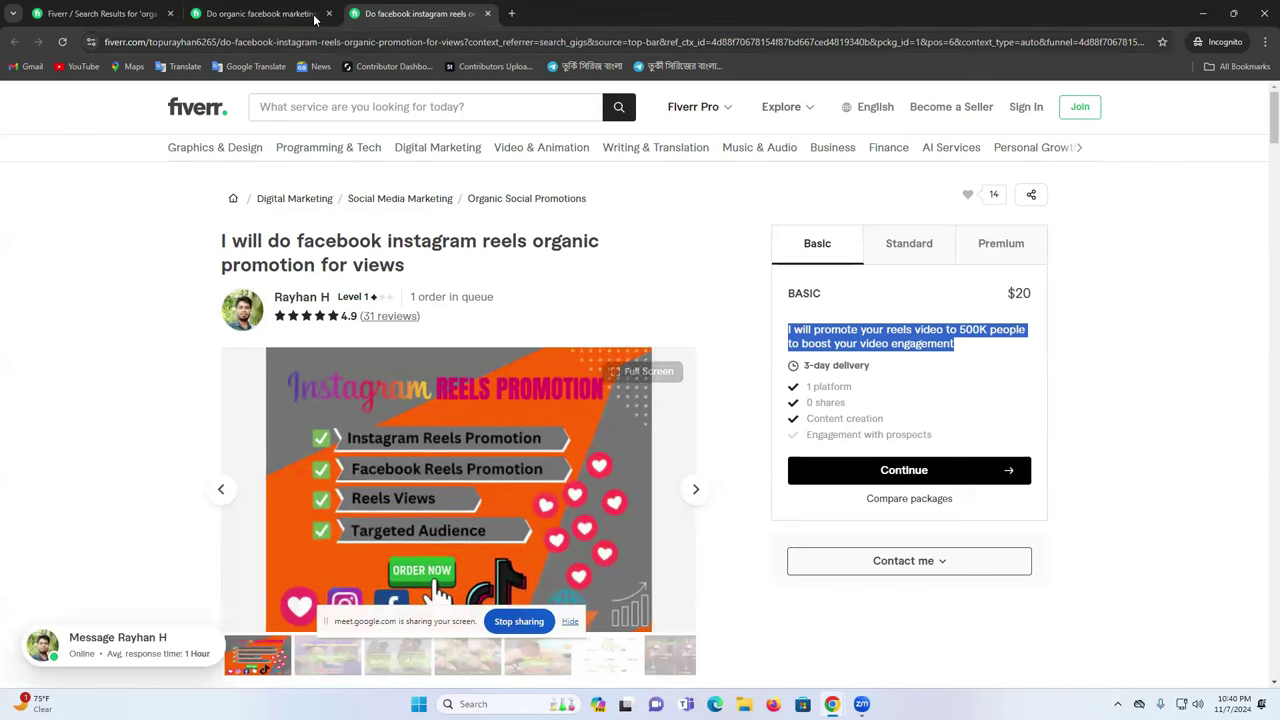
From the search results, open "I will organic traffic your business with facebook marketing or page" in a new tab and close the reels promotion gig
left_click(213, 7)
left_click(127, 7)
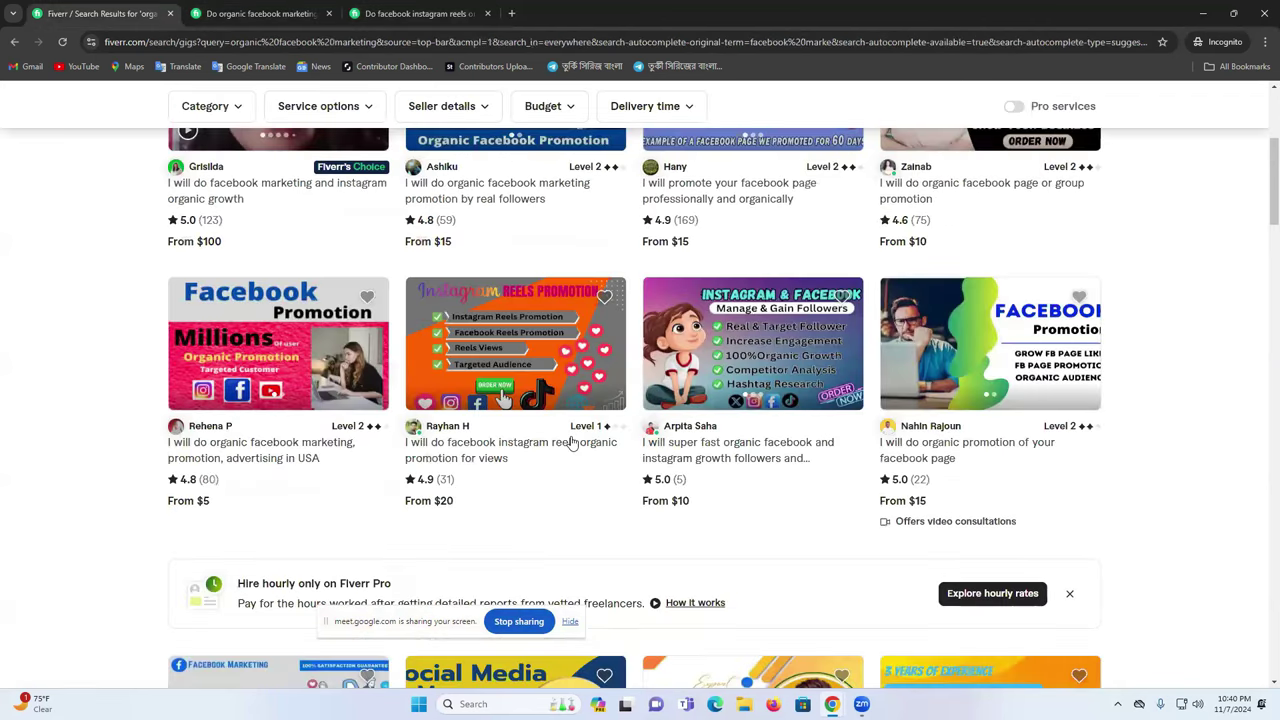
scroll(877, 437, "up", 3)
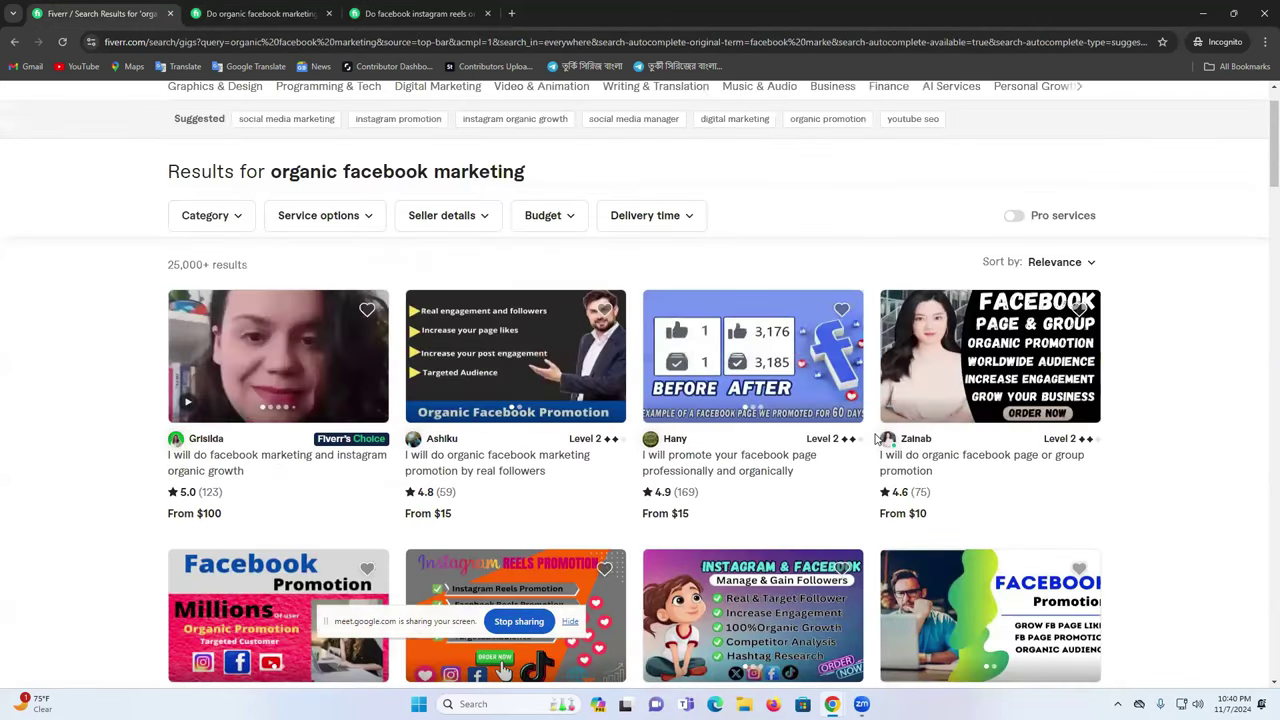
scroll(876, 437, "down", 1)
scroll(876, 437, "down", 5)
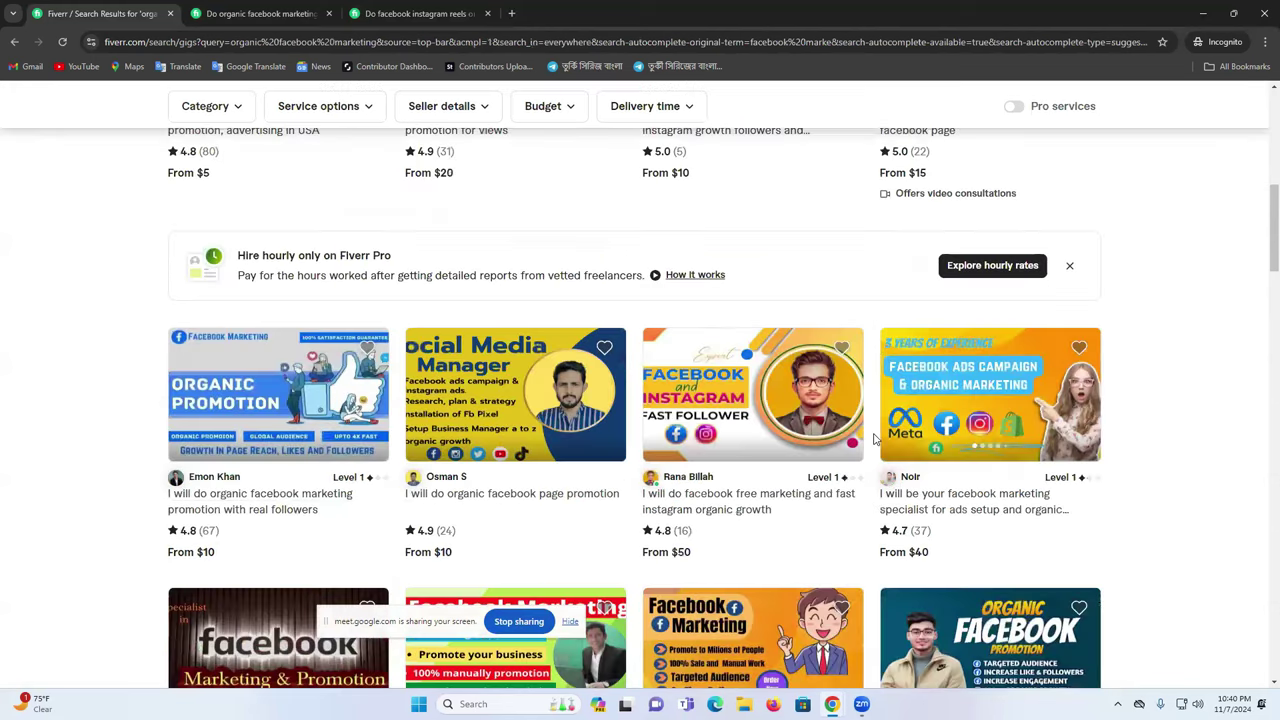
scroll(873, 437, "down", 1)
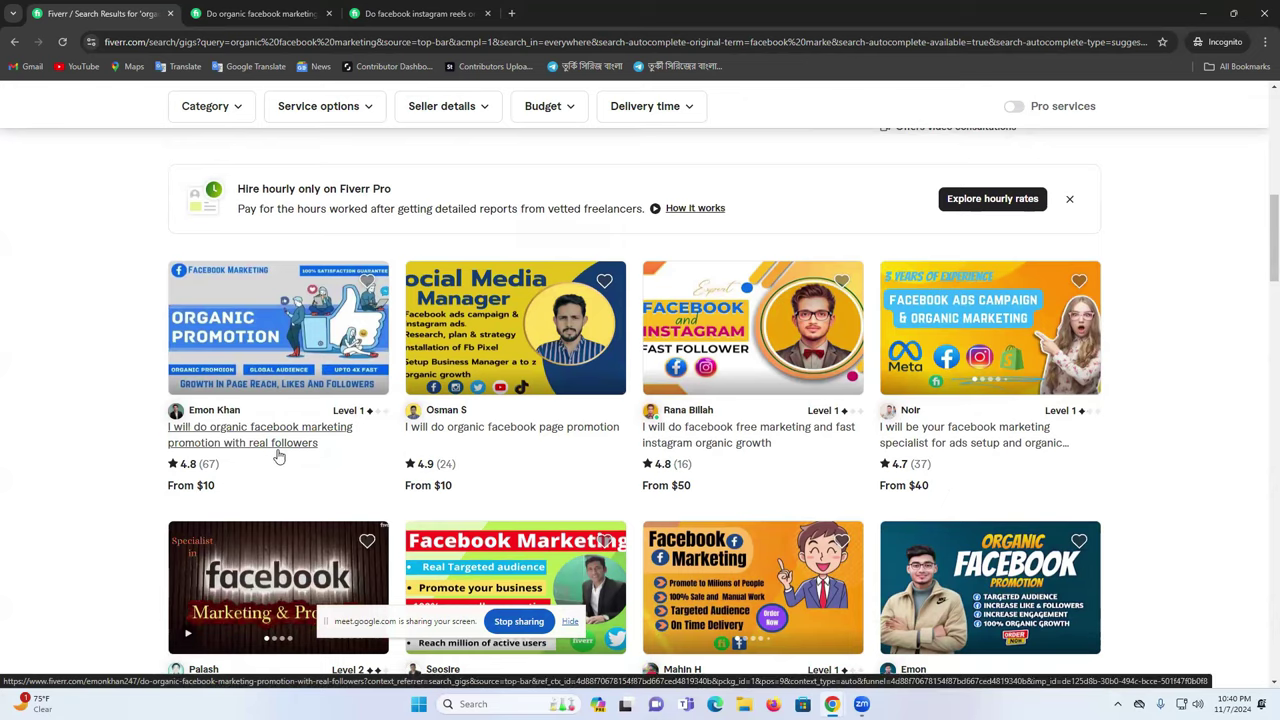
scroll(290, 450, "down", 1)
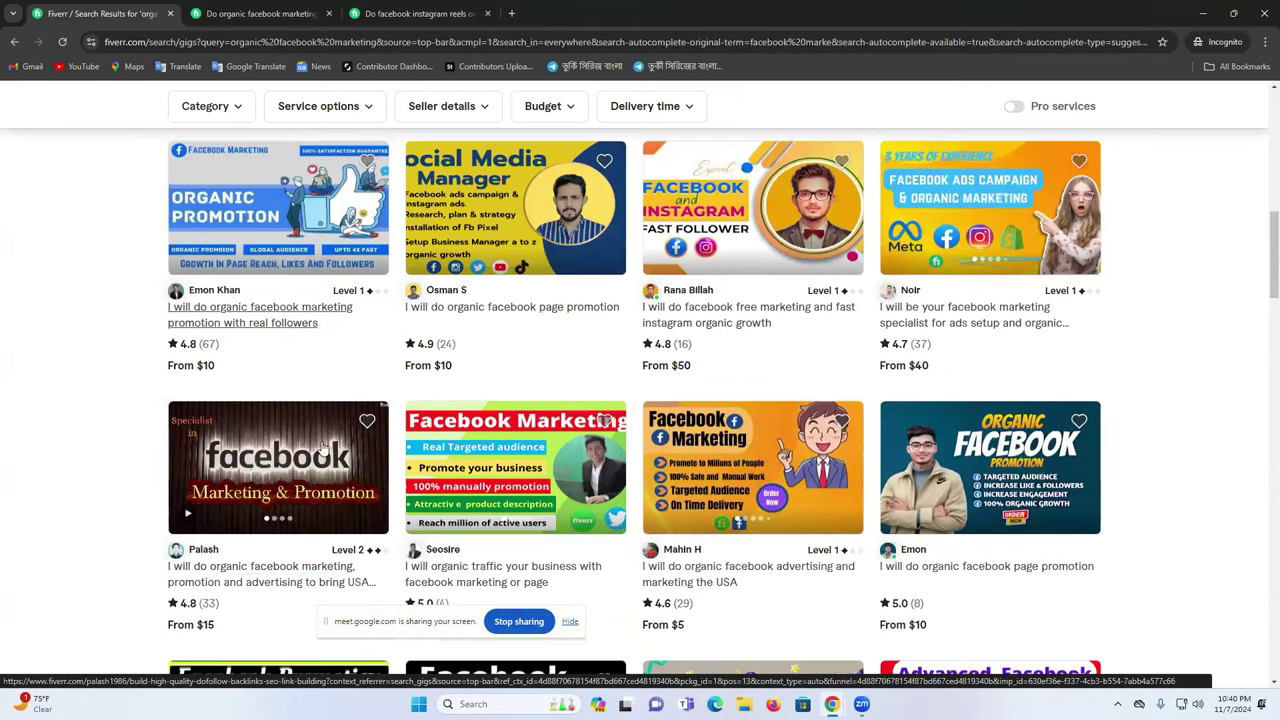
scroll(400, 500, "down", 1)
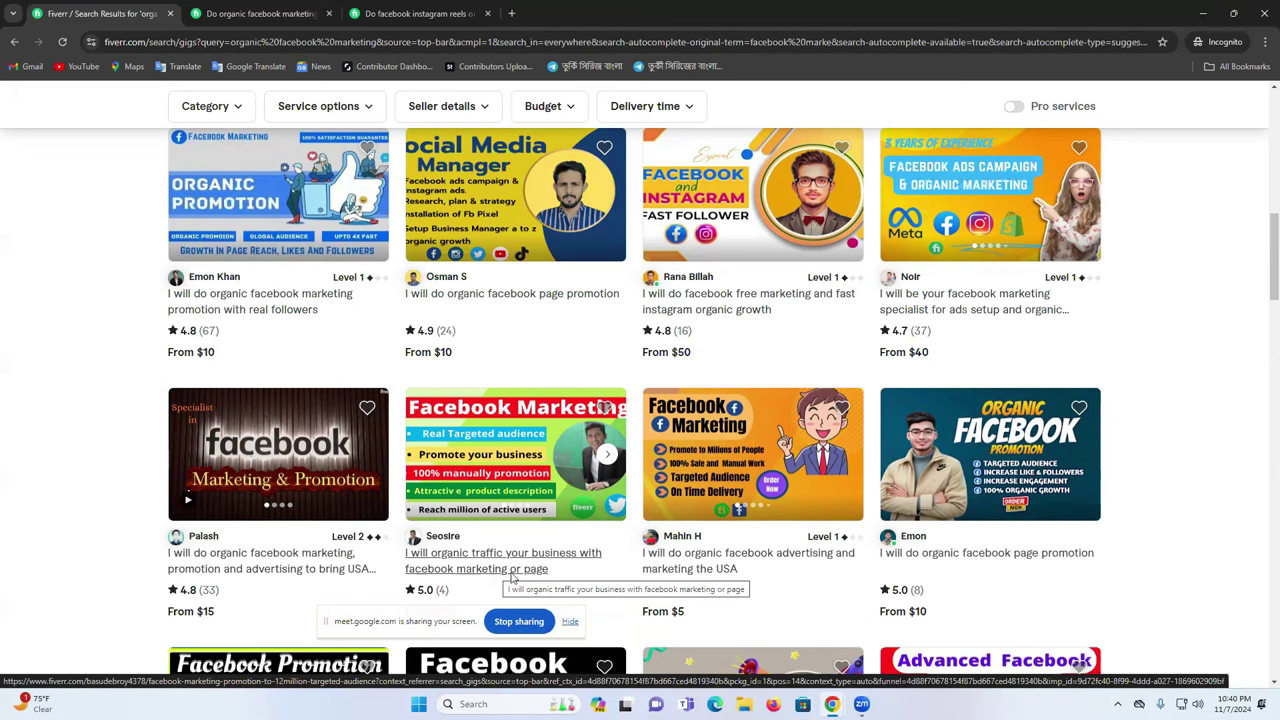
right_click(498, 572)
left_click(545, 438)
left_click(420, 13)
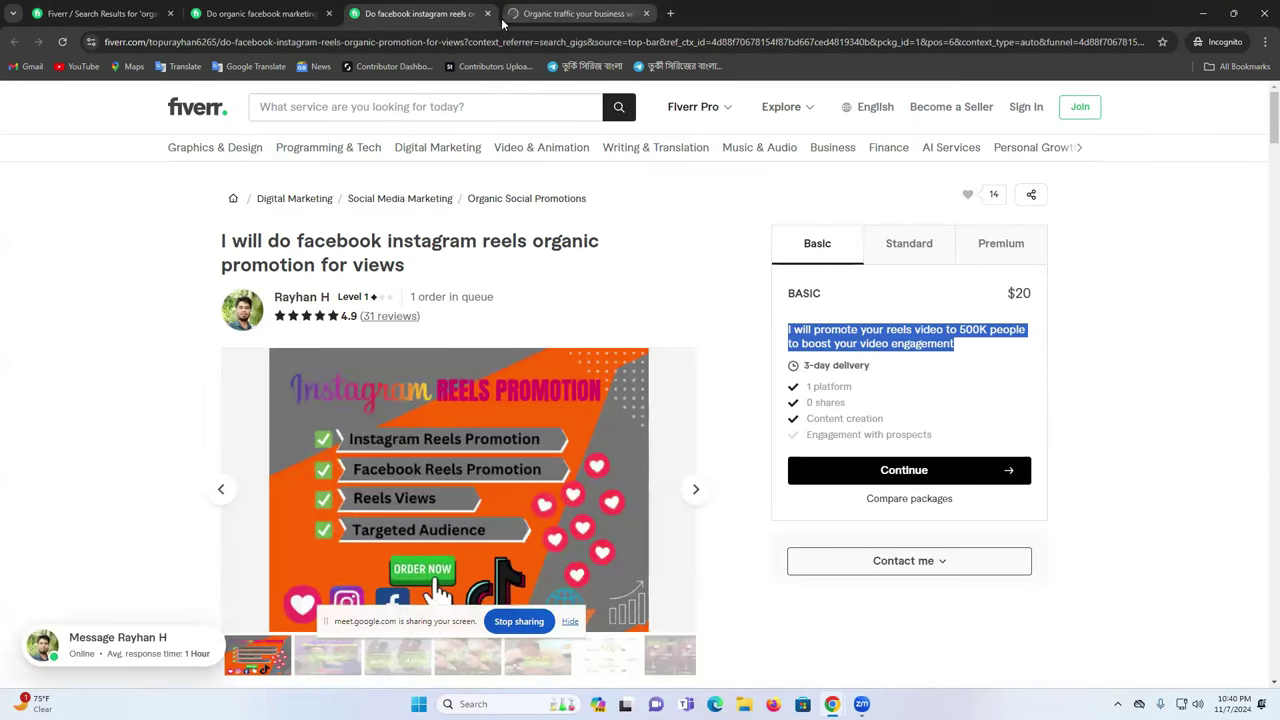
key("ctrl+w")
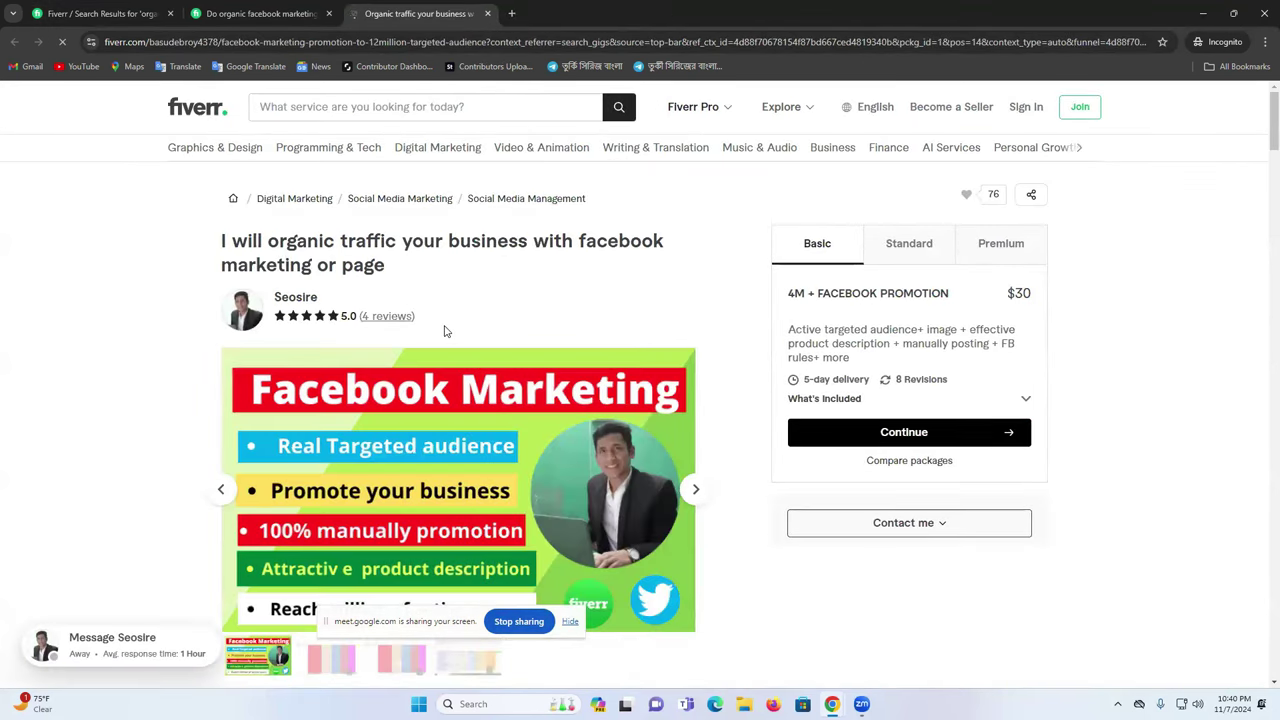
Skim the organic traffic gig down to its seller profile and return to the search results
scroll(393, 320, "down", 15)
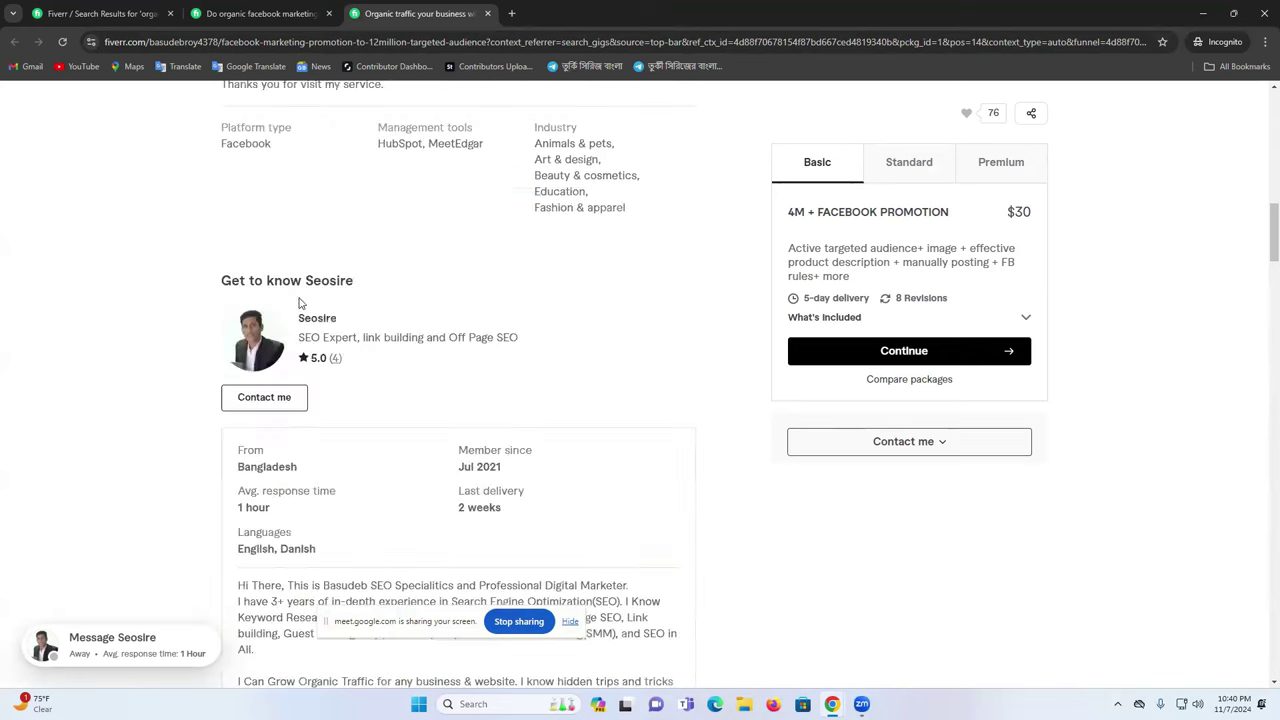
scroll(393, 320, "up", 15)
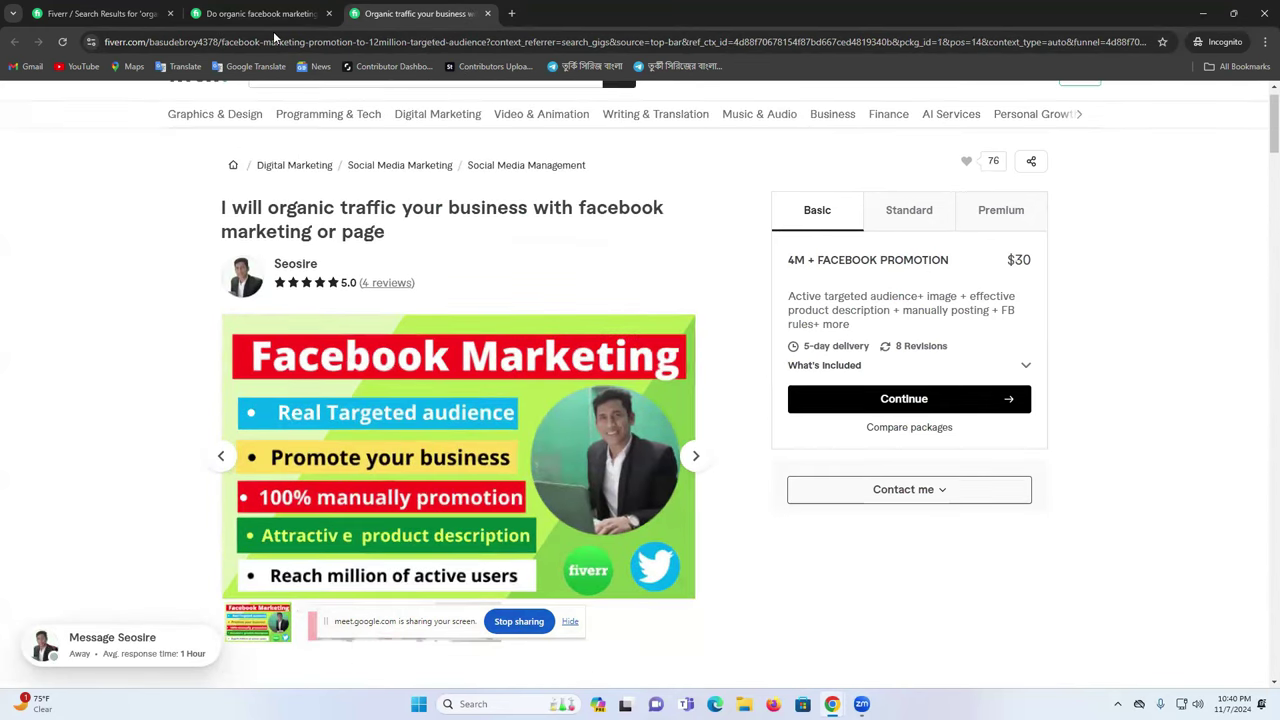
left_click(262, 13)
left_click(134, 10)
Find the gig "I will do organic facebook promotion USA and canada" in the results, open it in a new tab and switch to it
scroll(640, 386, "down", 2)
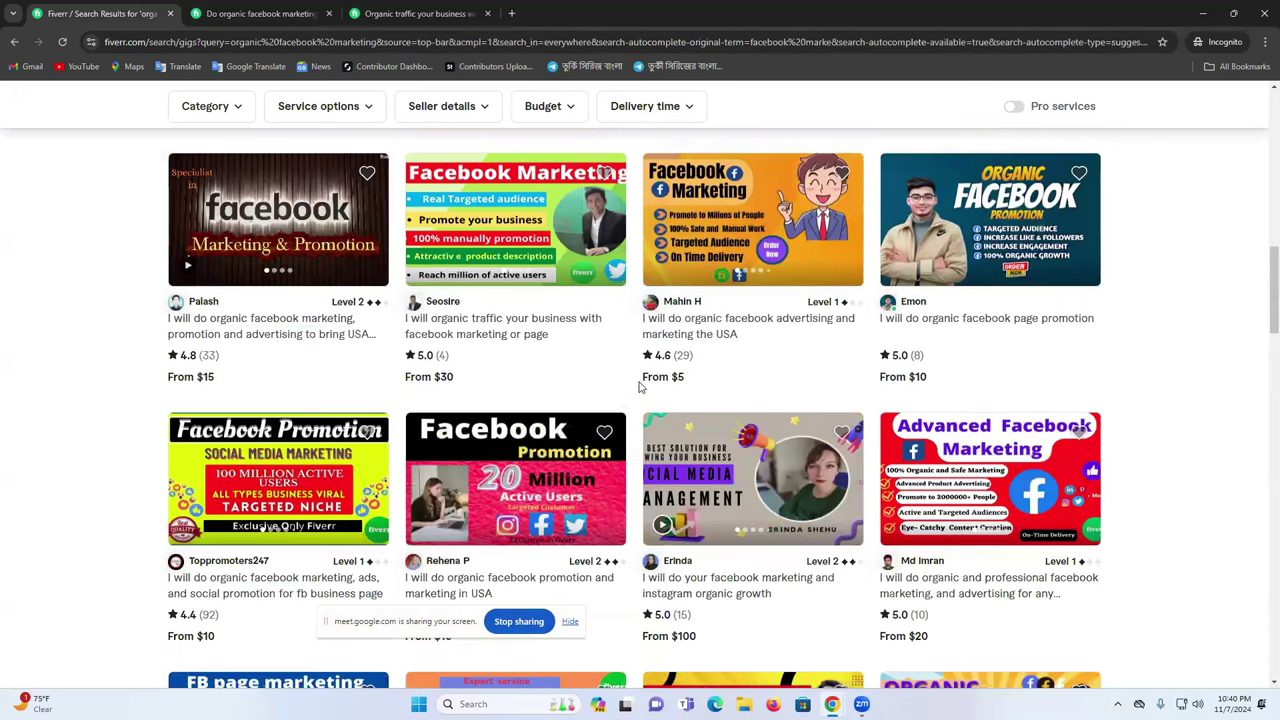
scroll(900, 505, "down", 1)
scroll(700, 460, "down", 1)
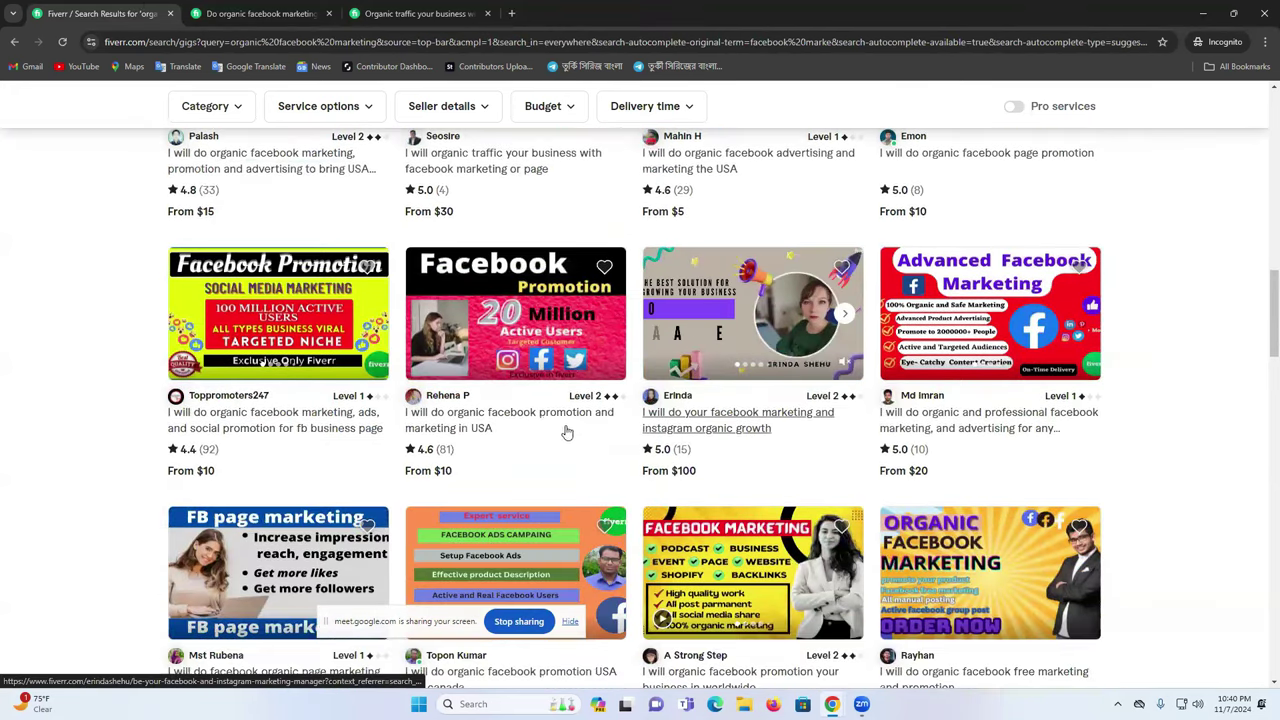
scroll(565, 423, "down", 2)
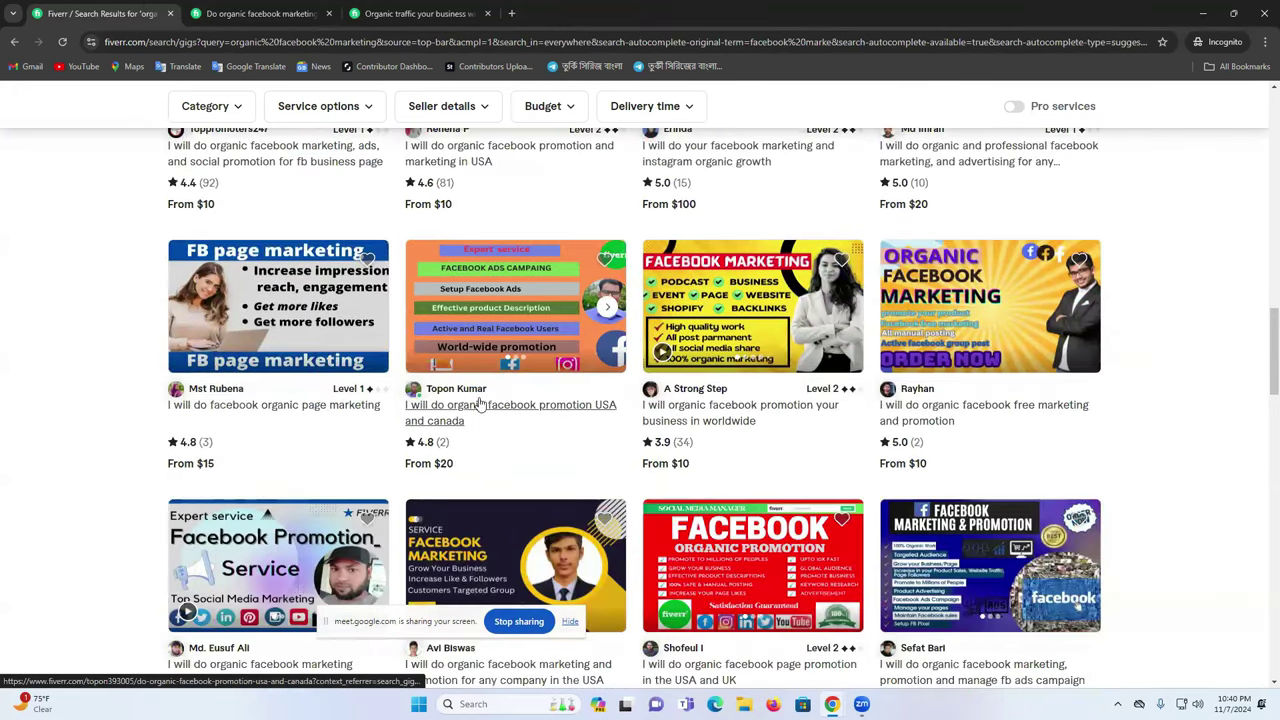
left_click(501, 421)
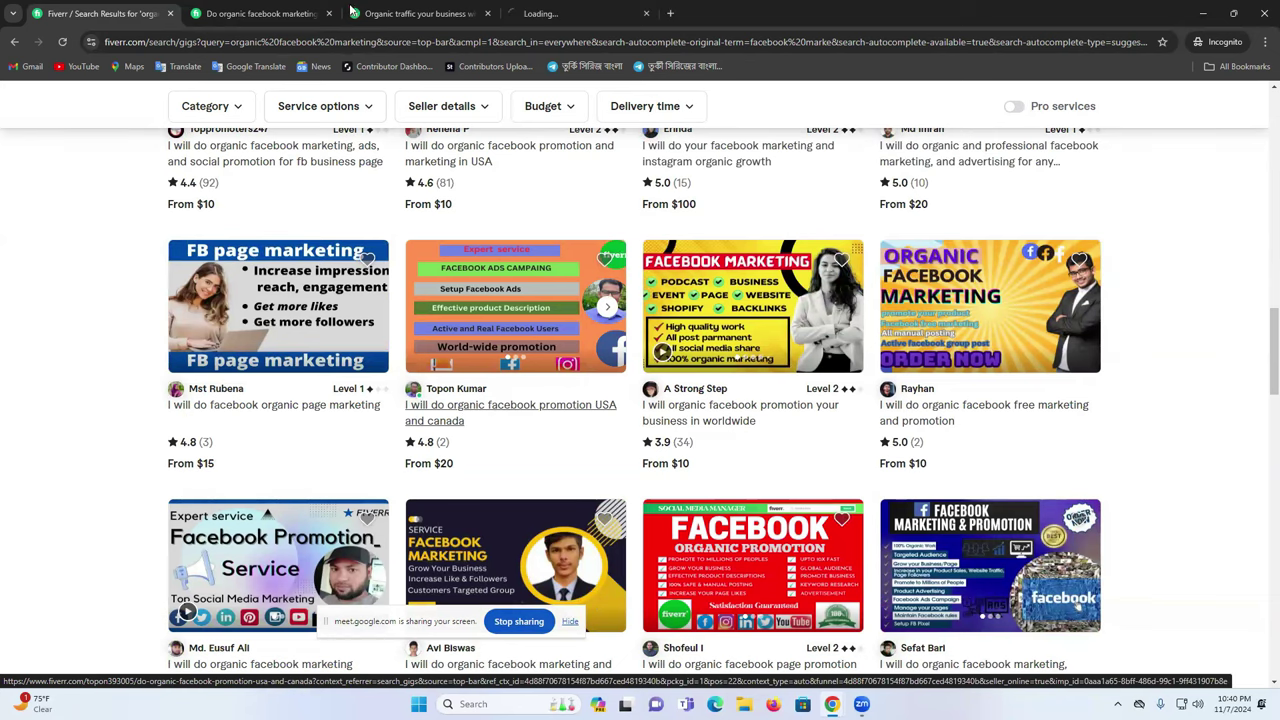
left_click(563, 12)
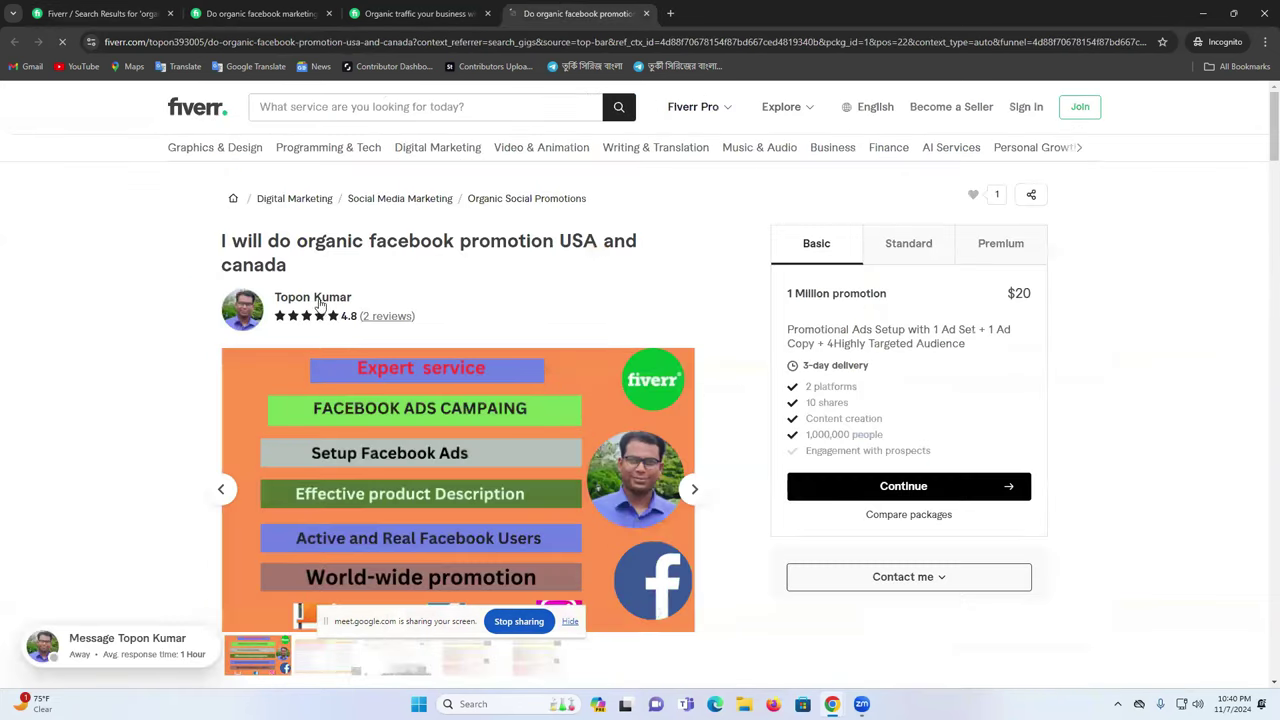
Examine the seller profile and the "About this gig" description of the USA and Canada promotion gig
scroll(443, 300, "down", 10)
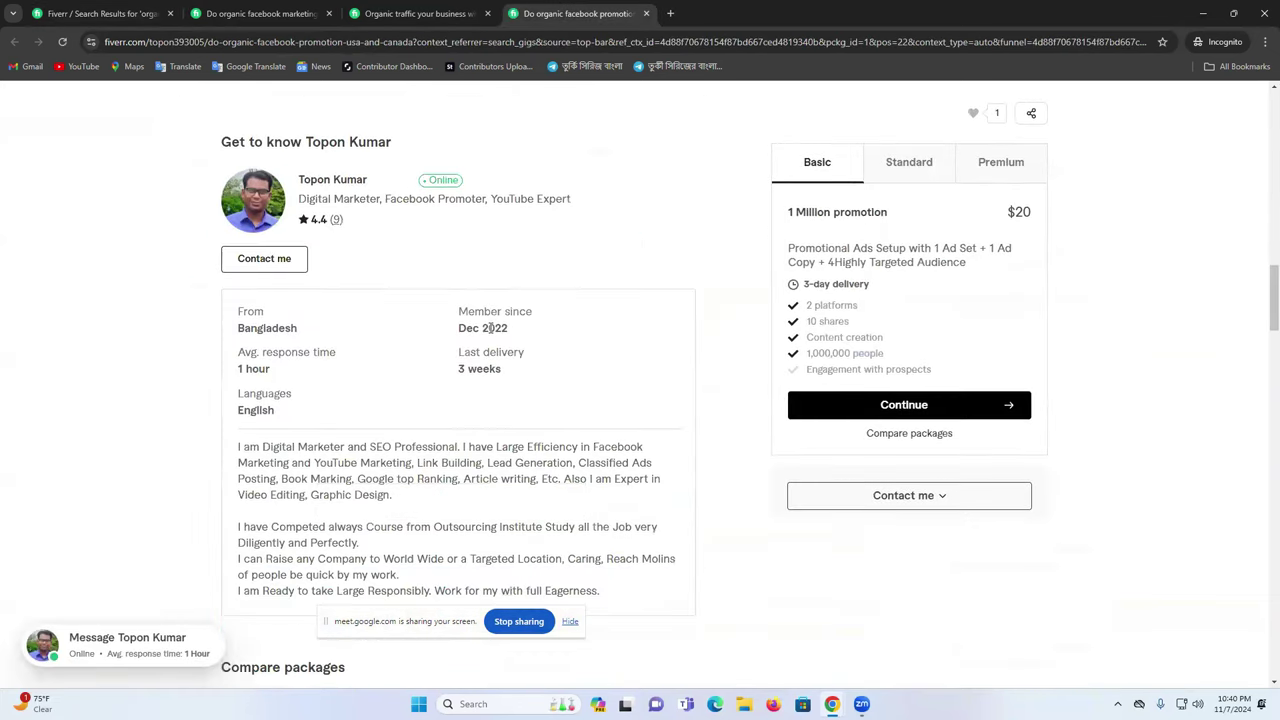
scroll(329, 223, "up", 6)
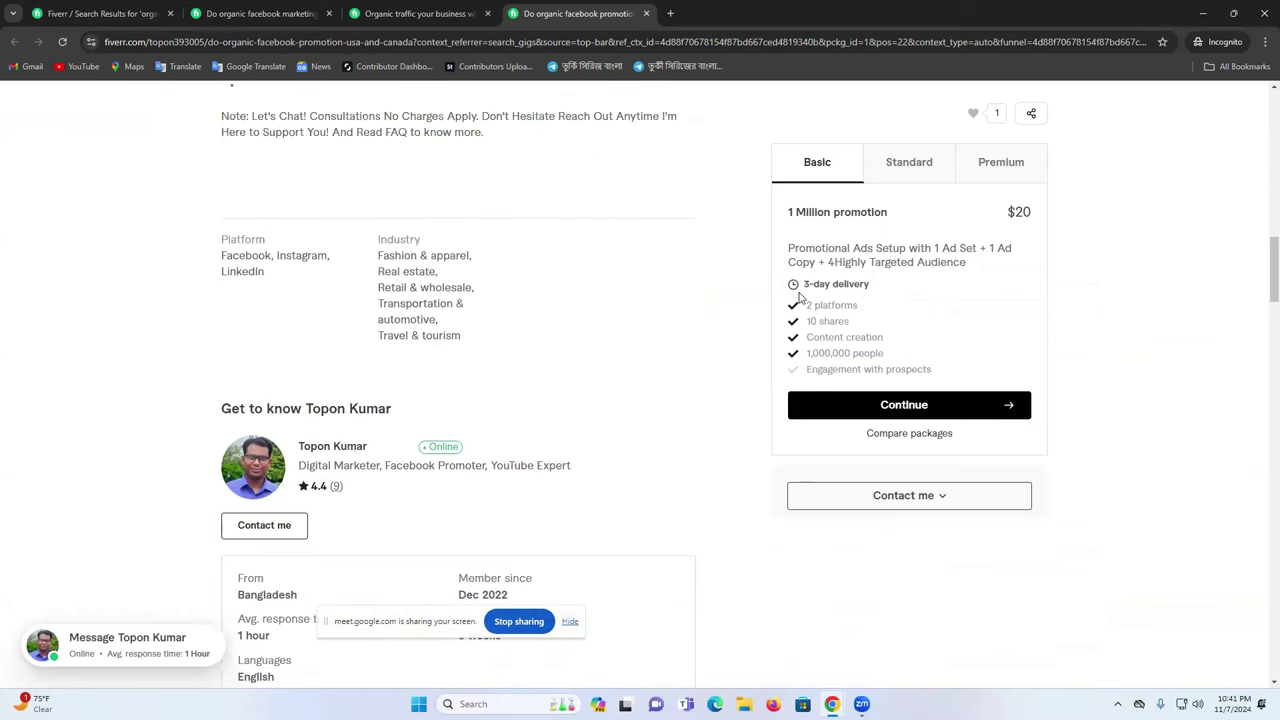
scroll(688, 277, "up", 10)
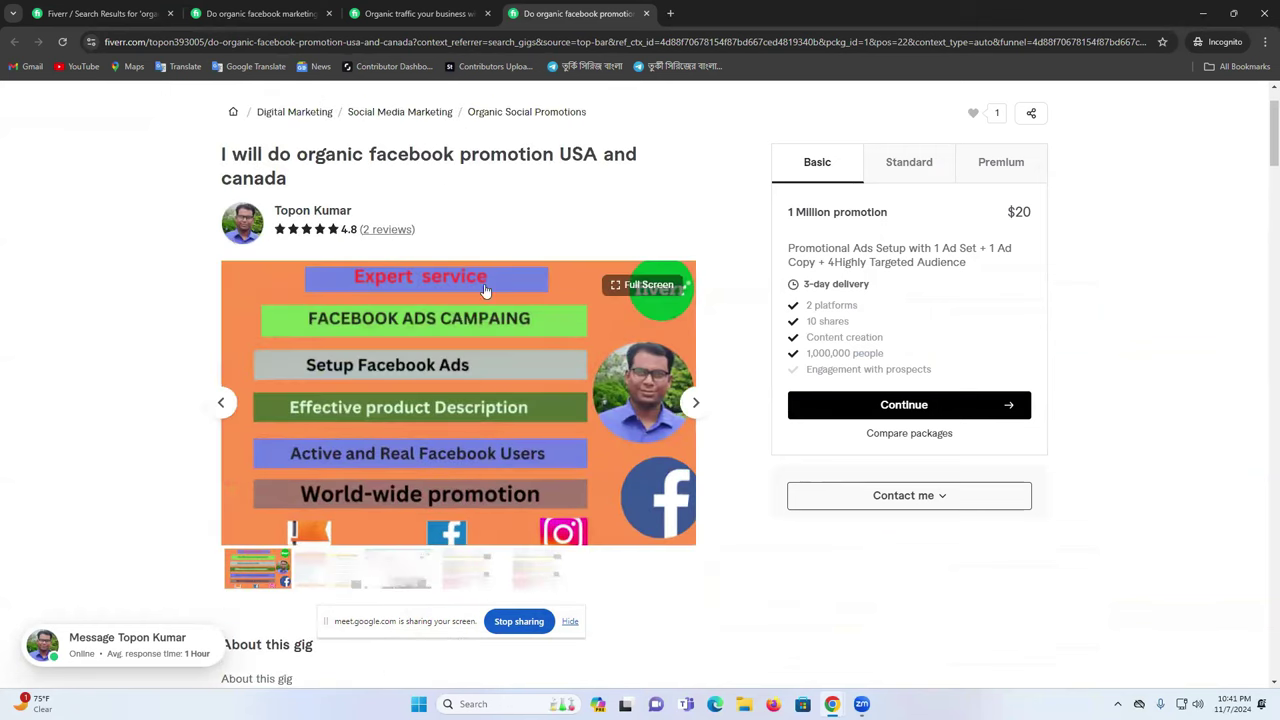
scroll(414, 443, "down", 2)
scroll(414, 443, "down", 8)
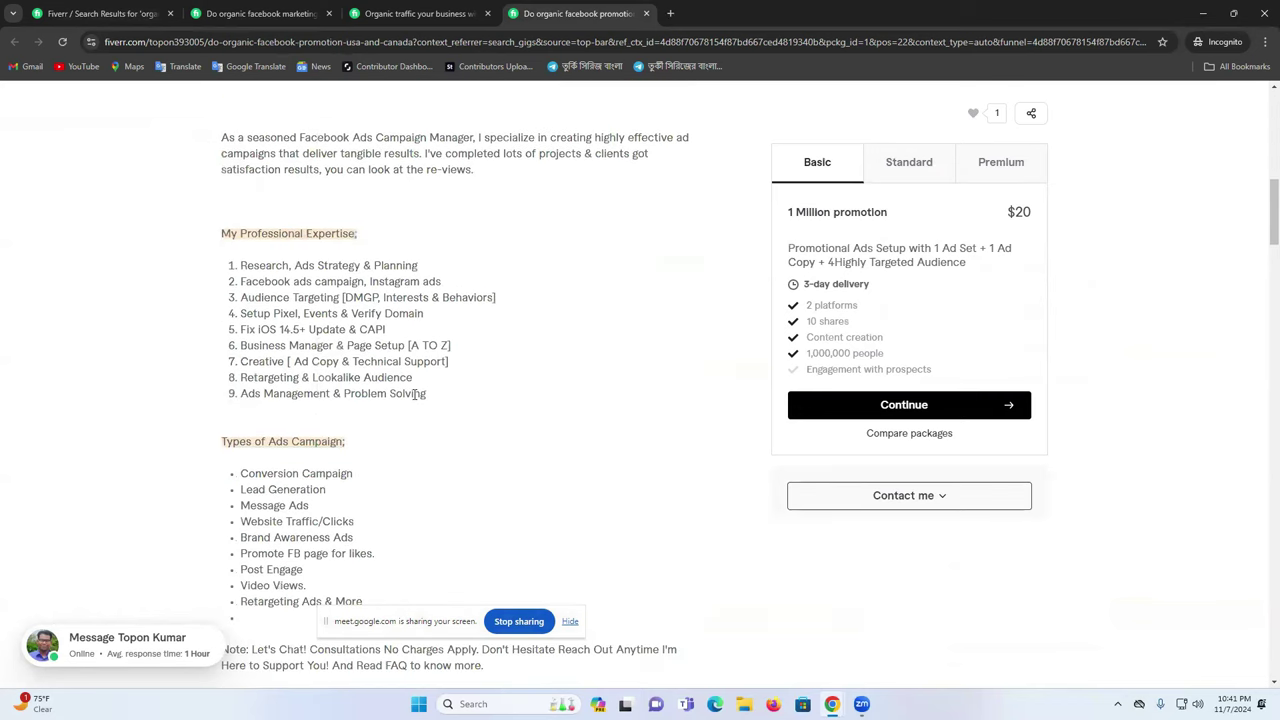
scroll(474, 414, "up", 5)
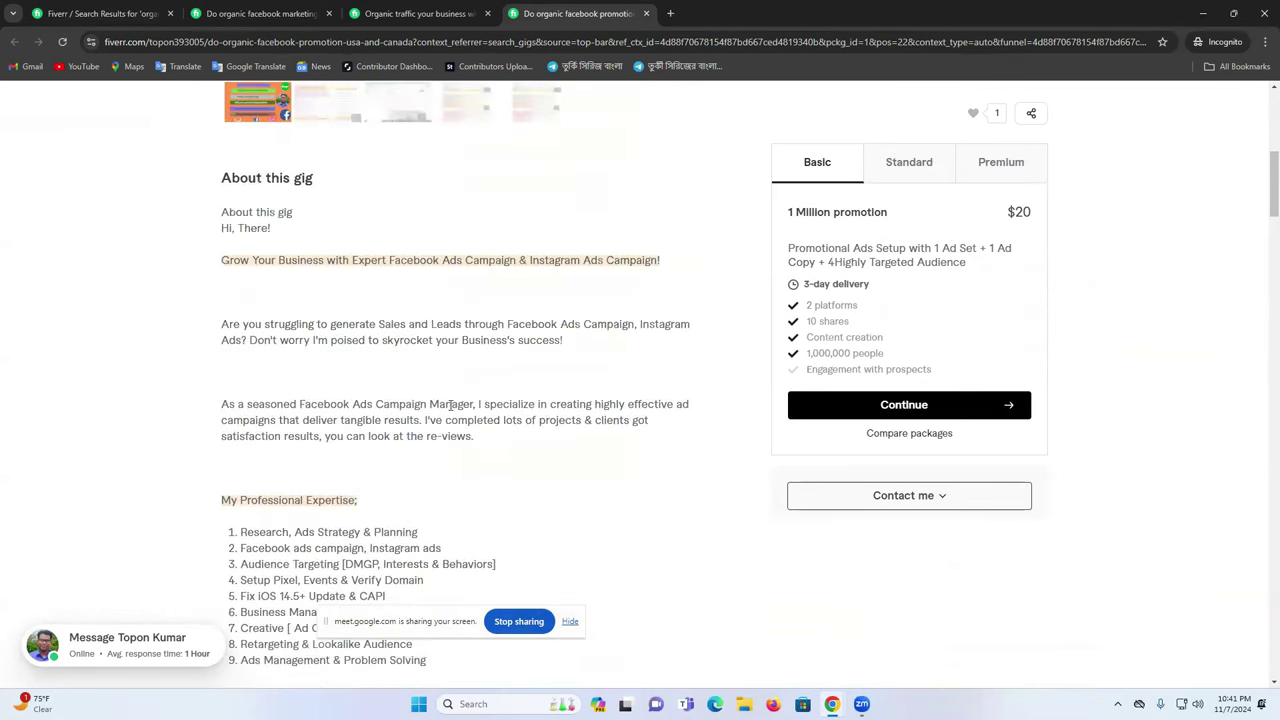
left_click_drag(269, 362, 320, 420)
Return to the search results, open the gig "I will do organic facebook promotion in the USA" in a new tab and switch to it
left_click(220, 8)
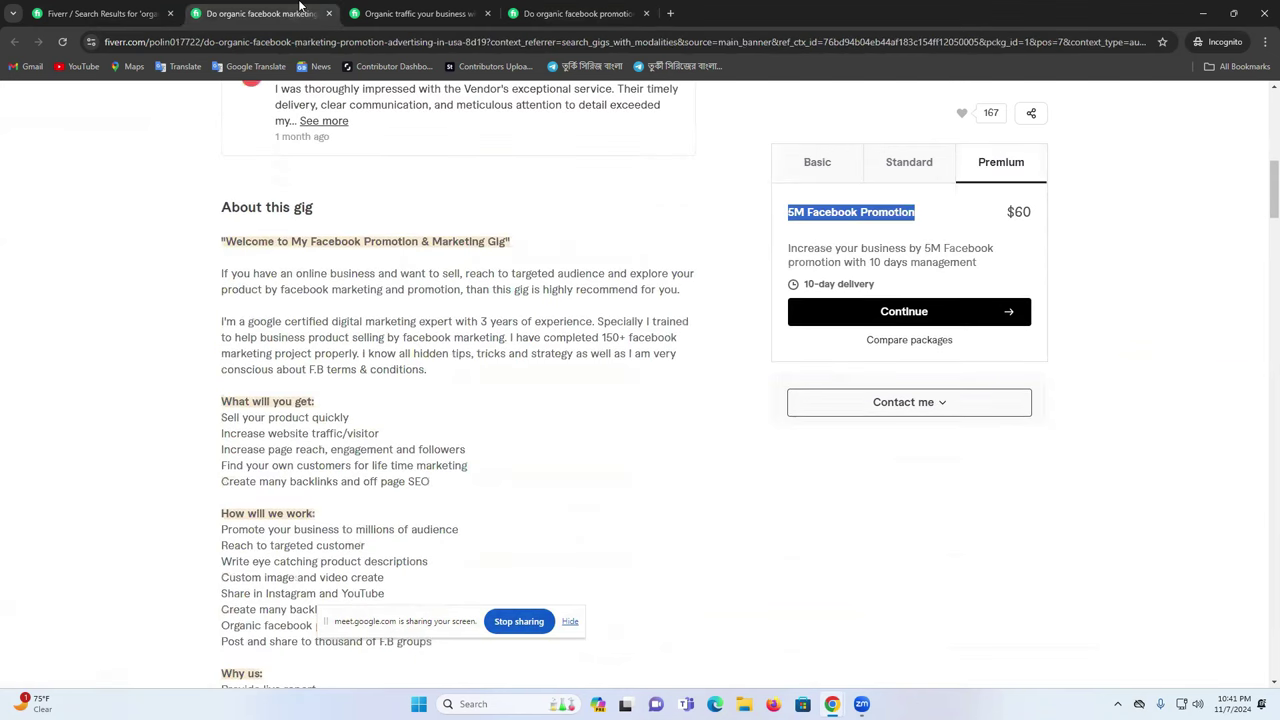
left_click(114, 12)
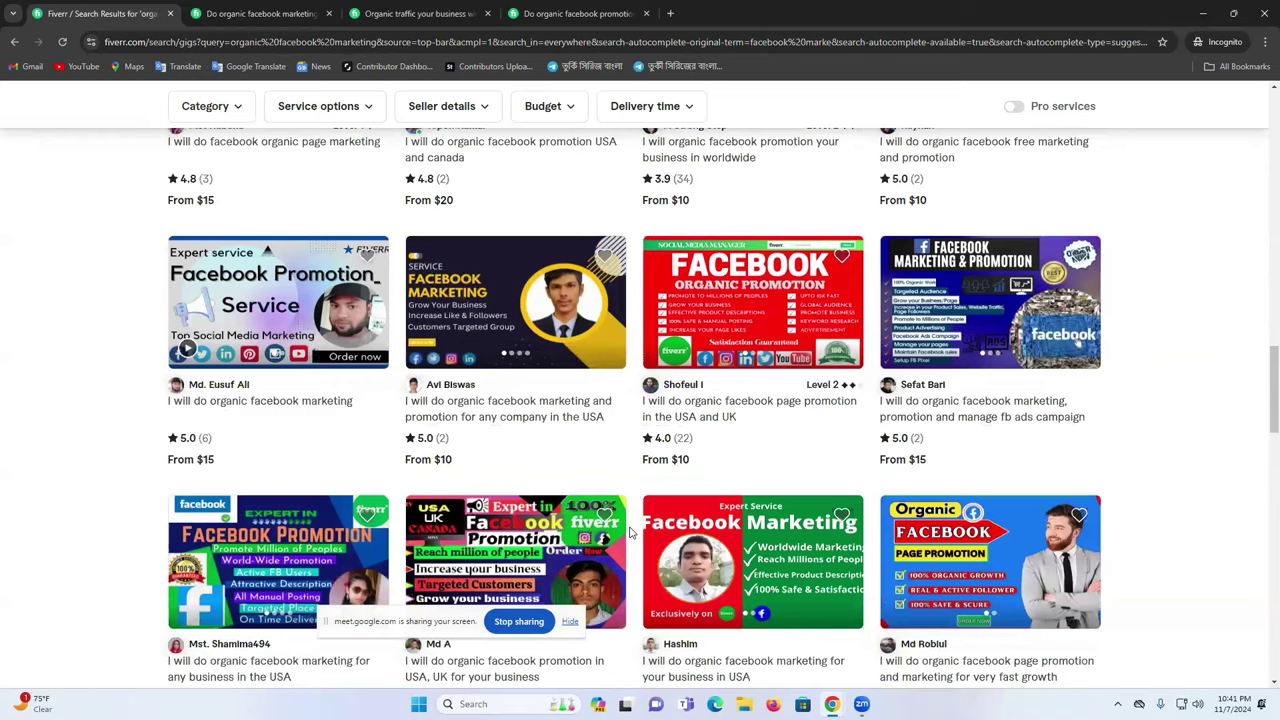
scroll(630, 533, "down", 5)
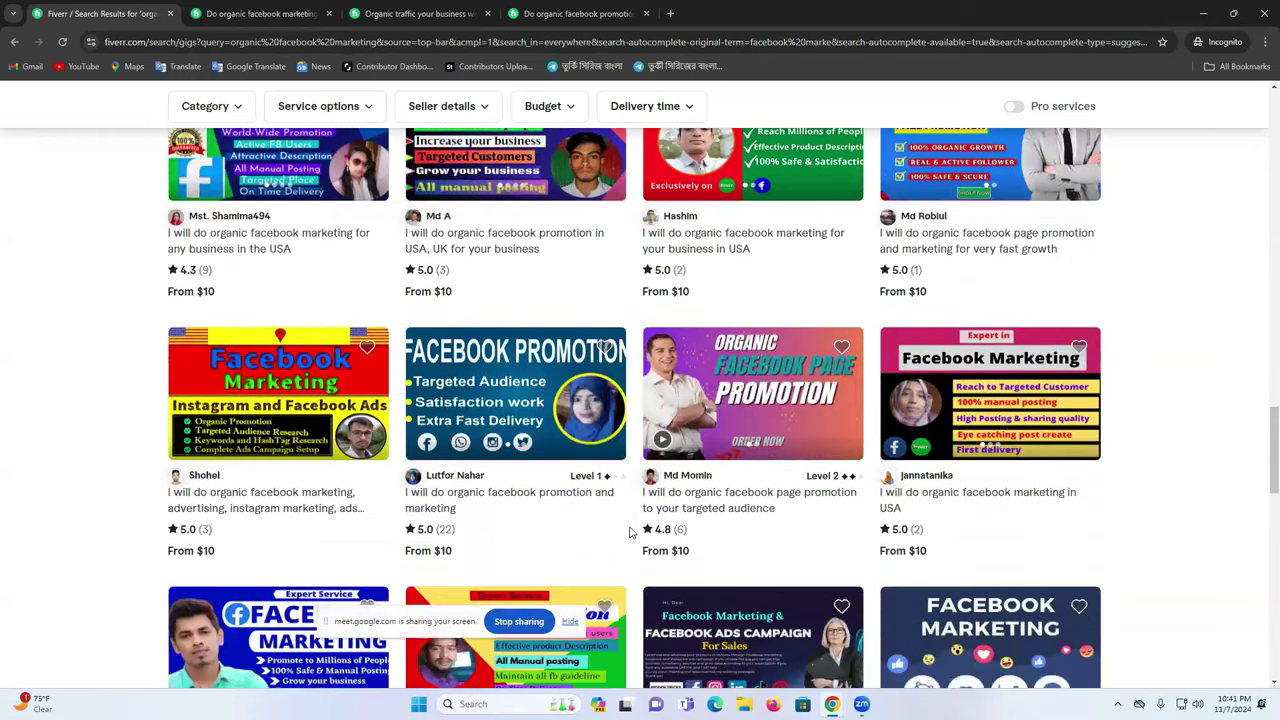
scroll(630, 533, "down", 1)
scroll(630, 533, "down", 2)
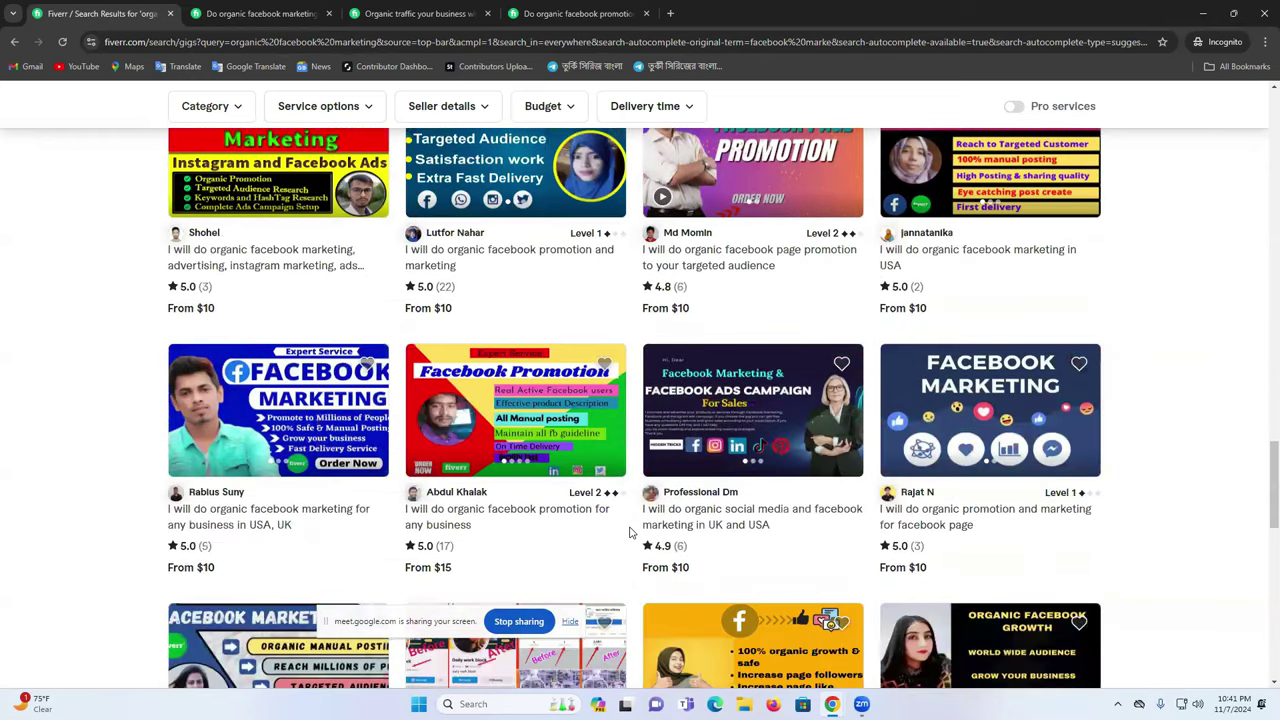
scroll(630, 533, "down", 3)
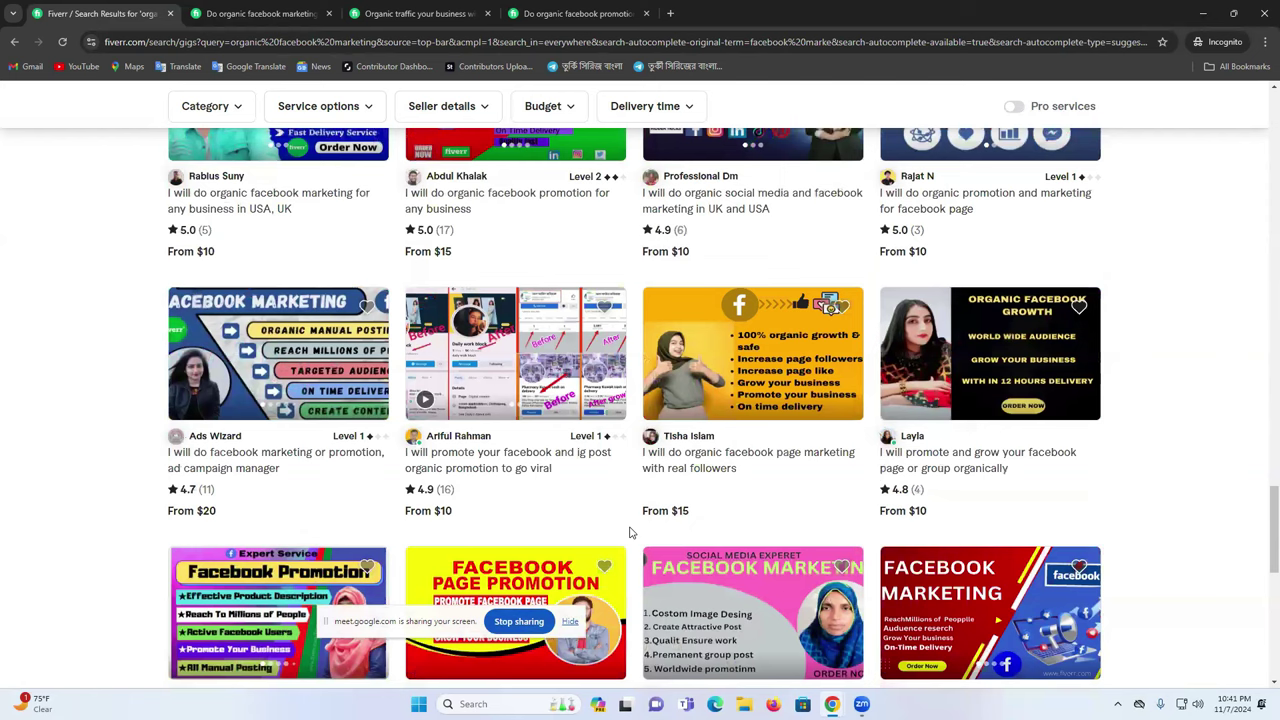
scroll(630, 533, "down", 1)
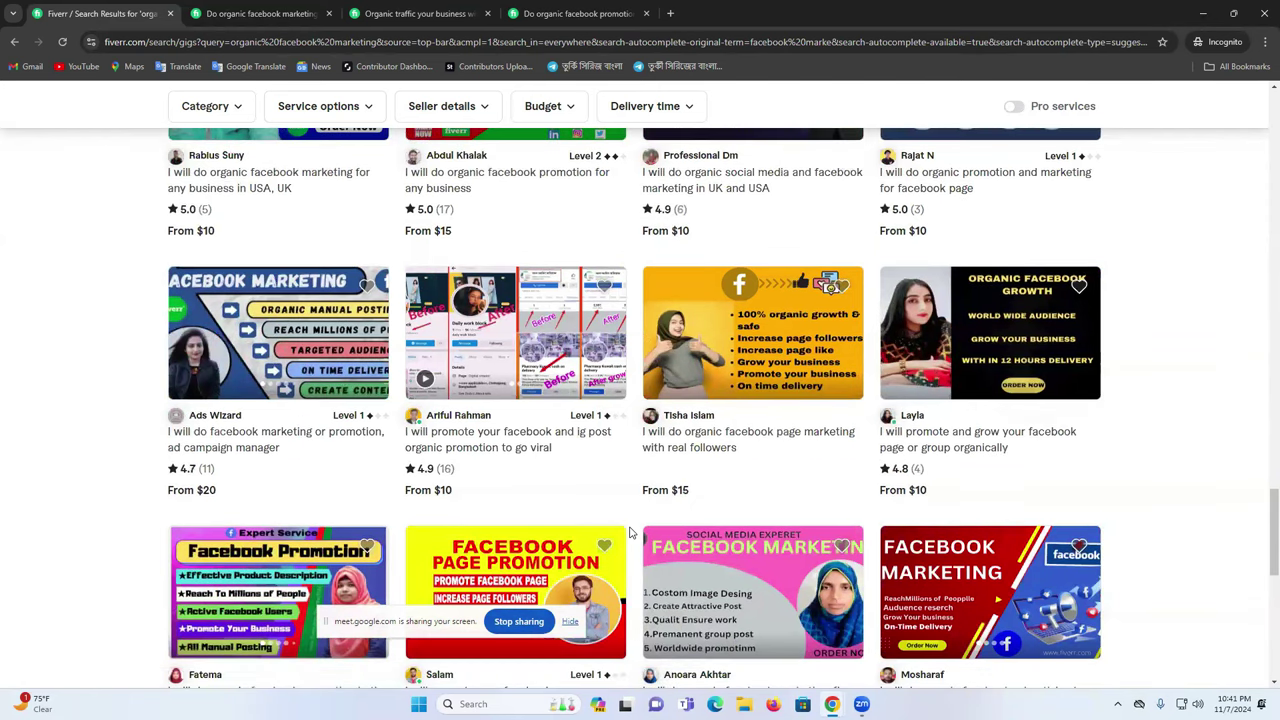
scroll(630, 533, "down", 2)
right_click(250, 512)
left_click(286, 523)
left_click(785, 7)
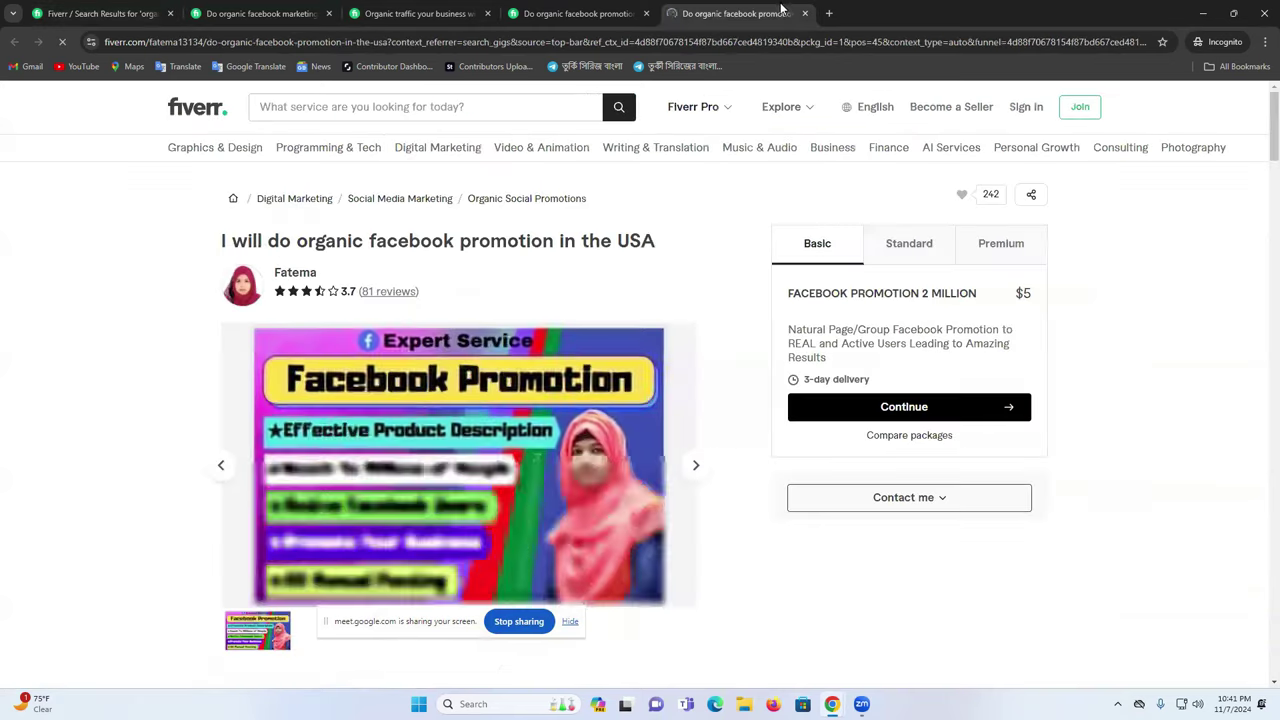
Examine the USA promotion gig's rating and its seller profile, including the membership date and review count, and return to the gig title
left_click_drag(351, 291, 340, 295)
left_click(352, 289)
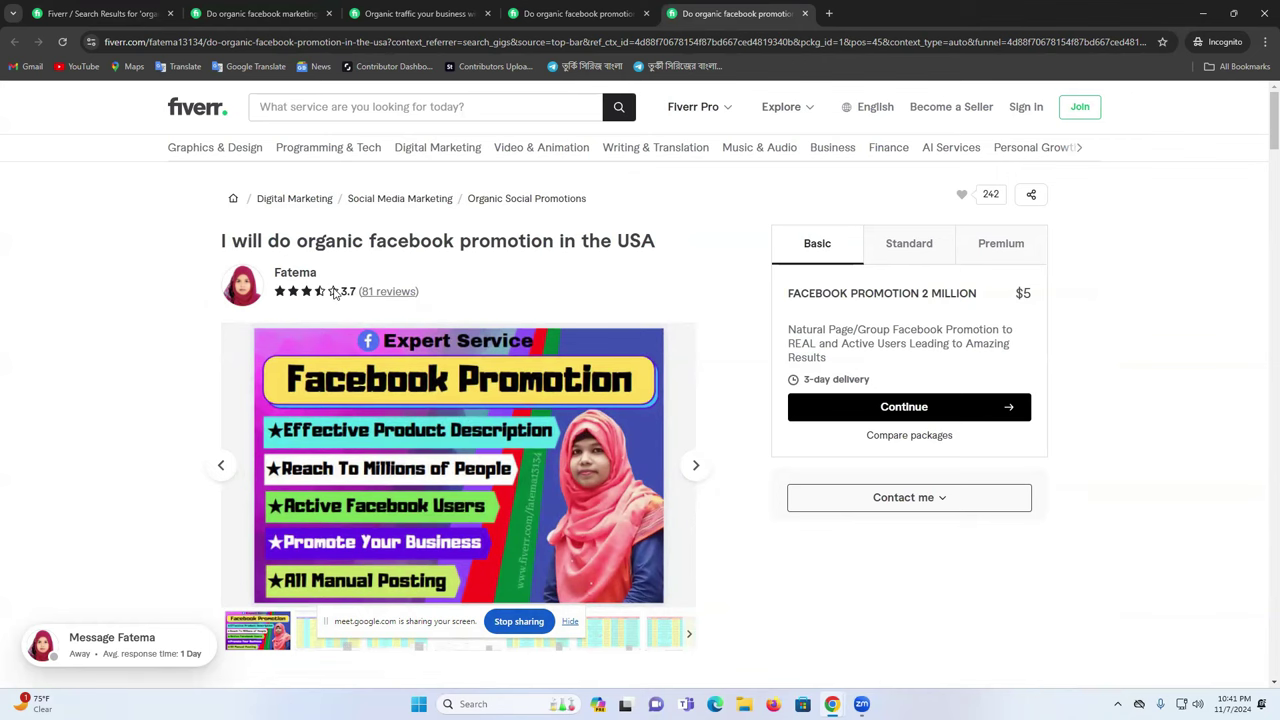
scroll(407, 290, "down", 10)
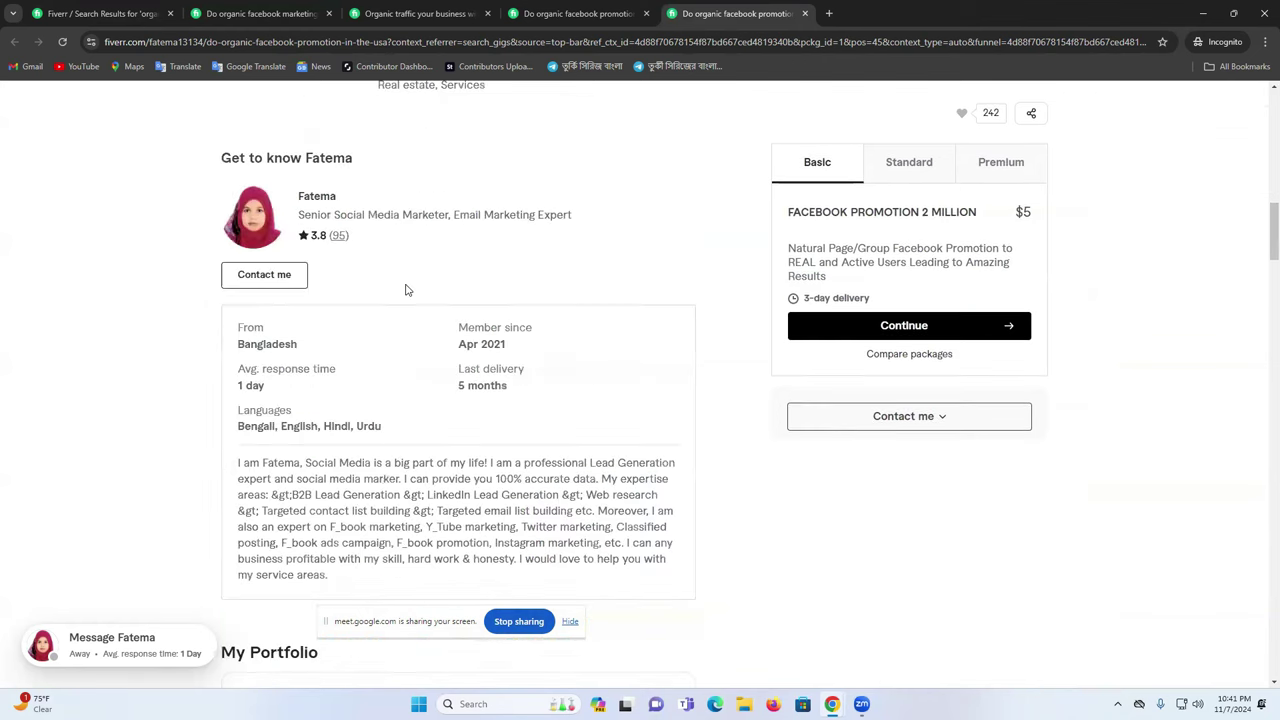
scroll(407, 290, "down", 1)
triple_click(500, 328)
left_click(352, 236)
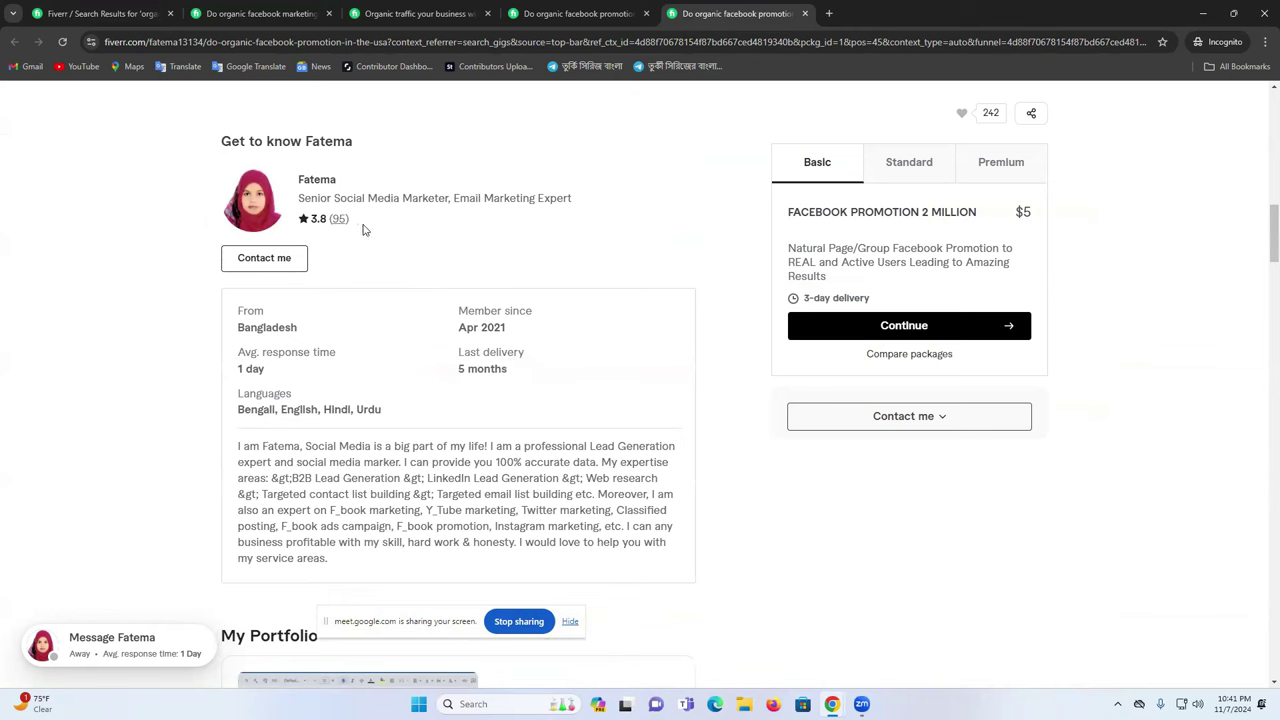
scroll(443, 271, "up", 10)
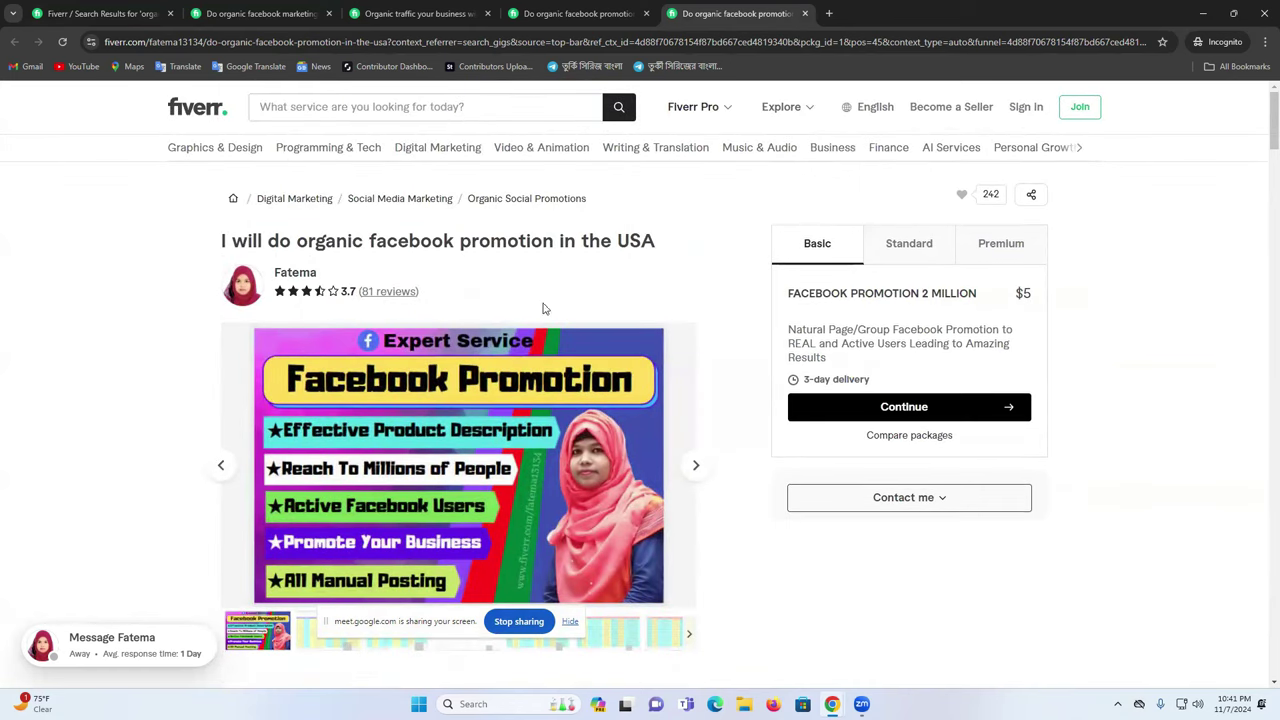
Examine the USA promotion gig's "About this gig" description and its customer reviews
scroll(534, 409, "down", 10)
scroll(434, 384, "up", 4)
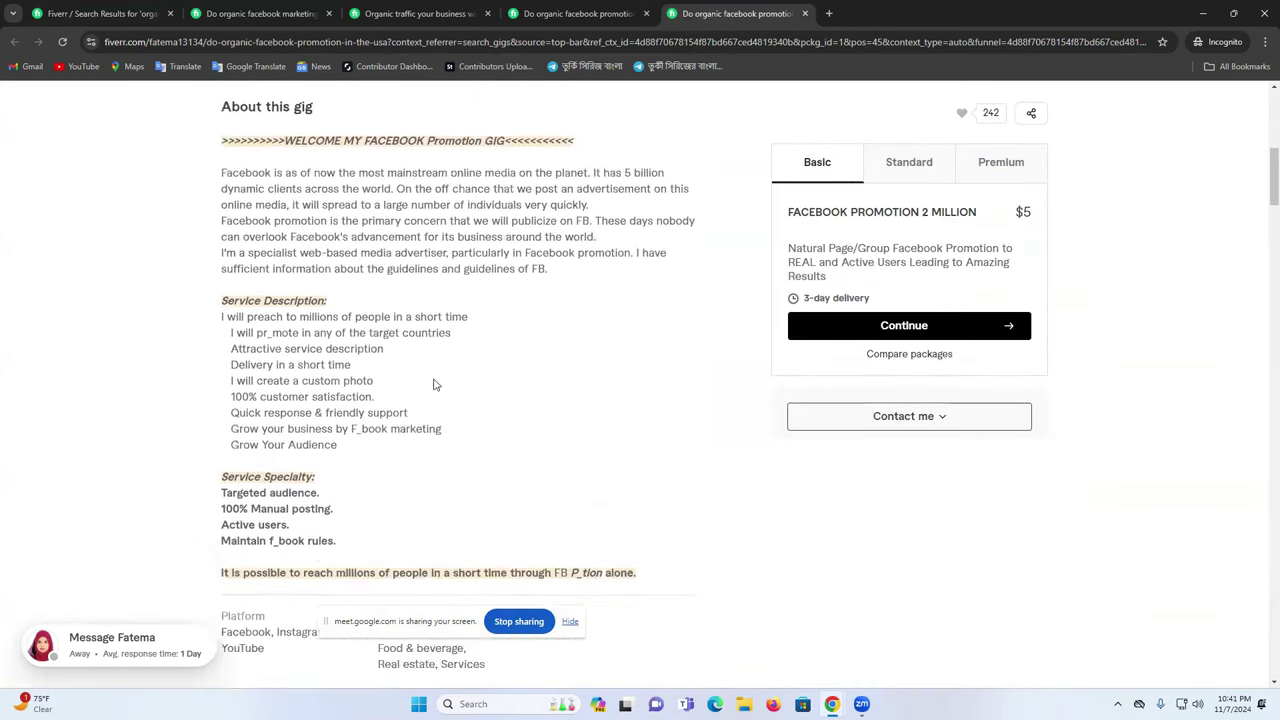
scroll(434, 384, "up", 2)
scroll(457, 377, "down", 4)
scroll(462, 377, "down", 13)
scroll(462, 377, "down", 10)
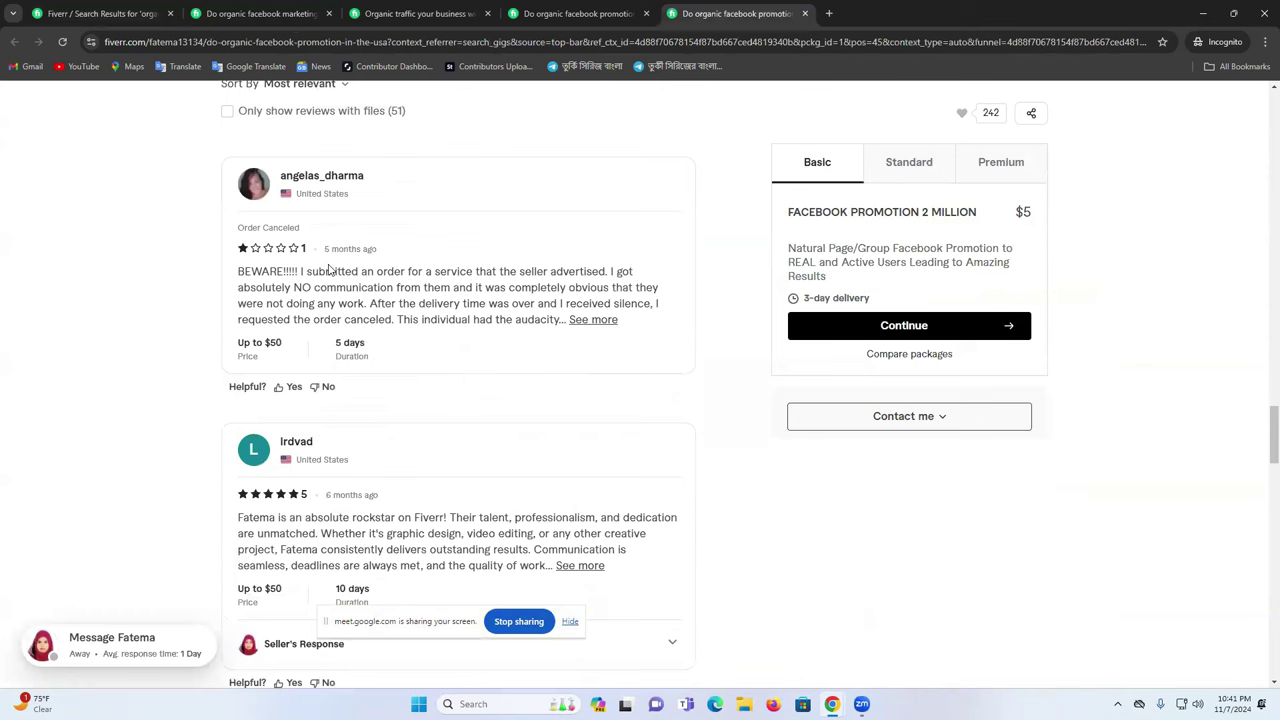
scroll(350, 290, "down", 2)
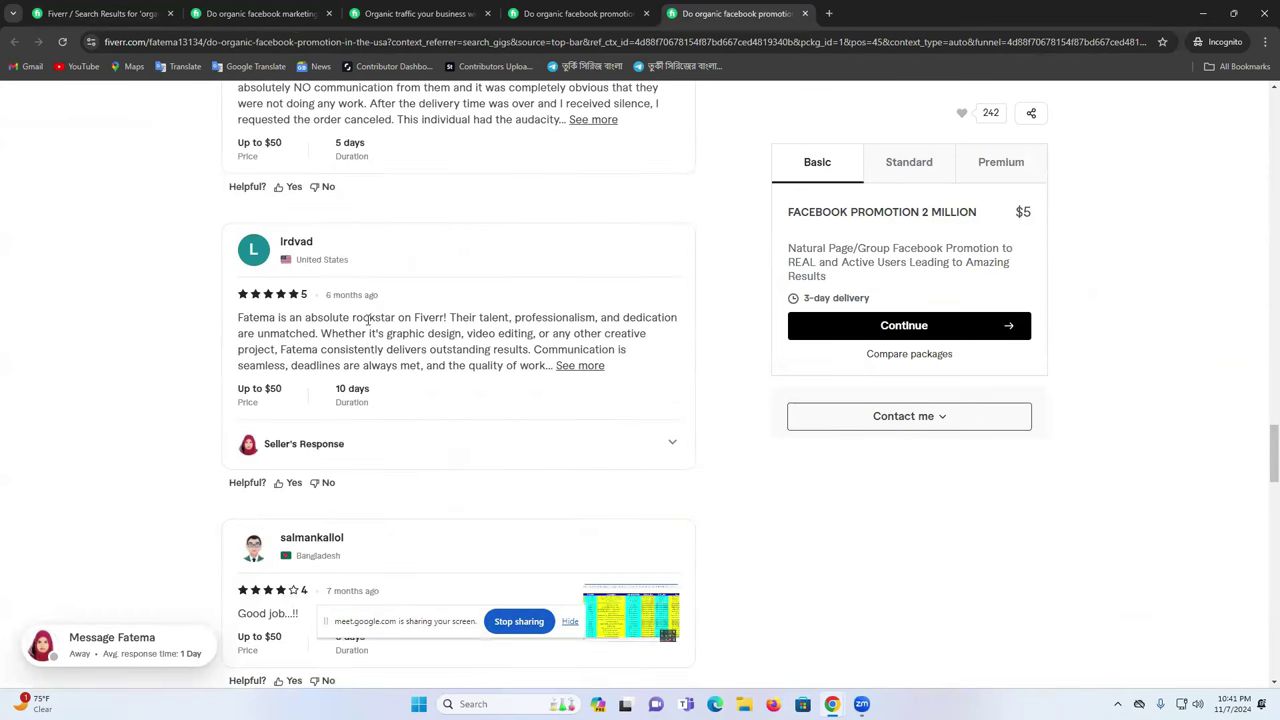
scroll(330, 350, "up", 5)
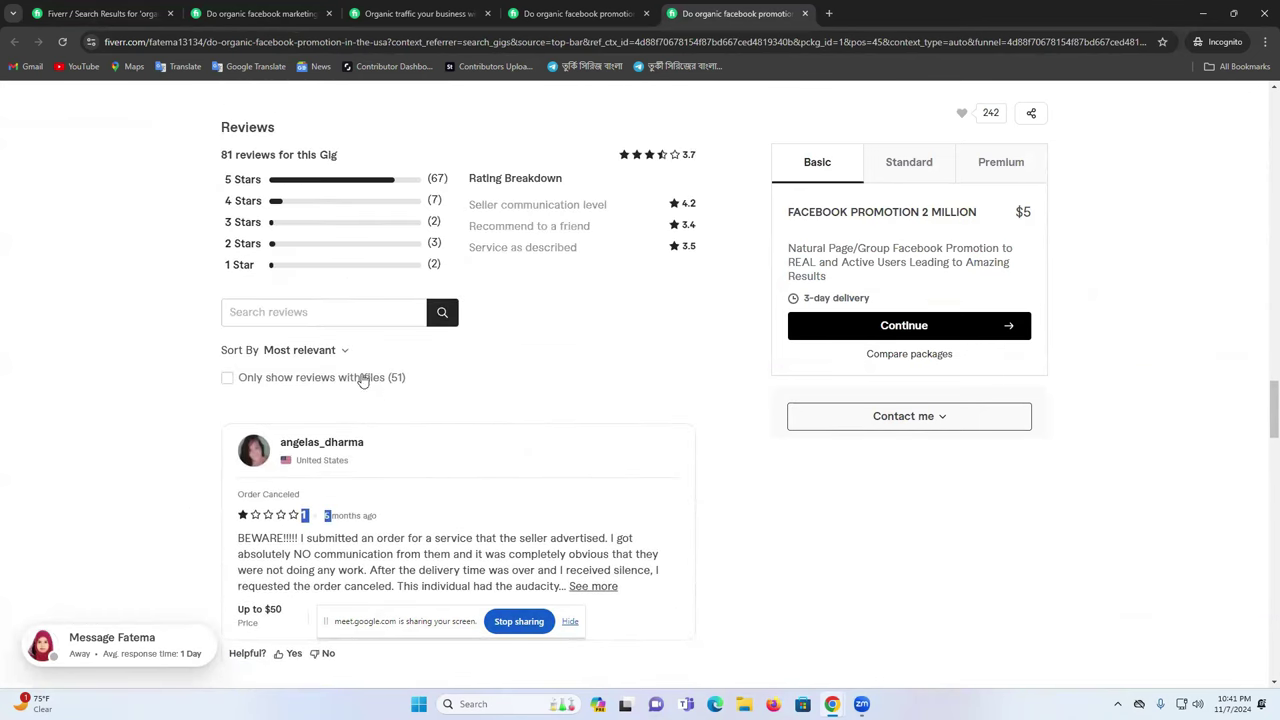
Sort the gig's reviews by most recent and read the first ones, including their dates and order durations
left_click(284, 358)
left_click(298, 392)
scroll(521, 405, "down", 5)
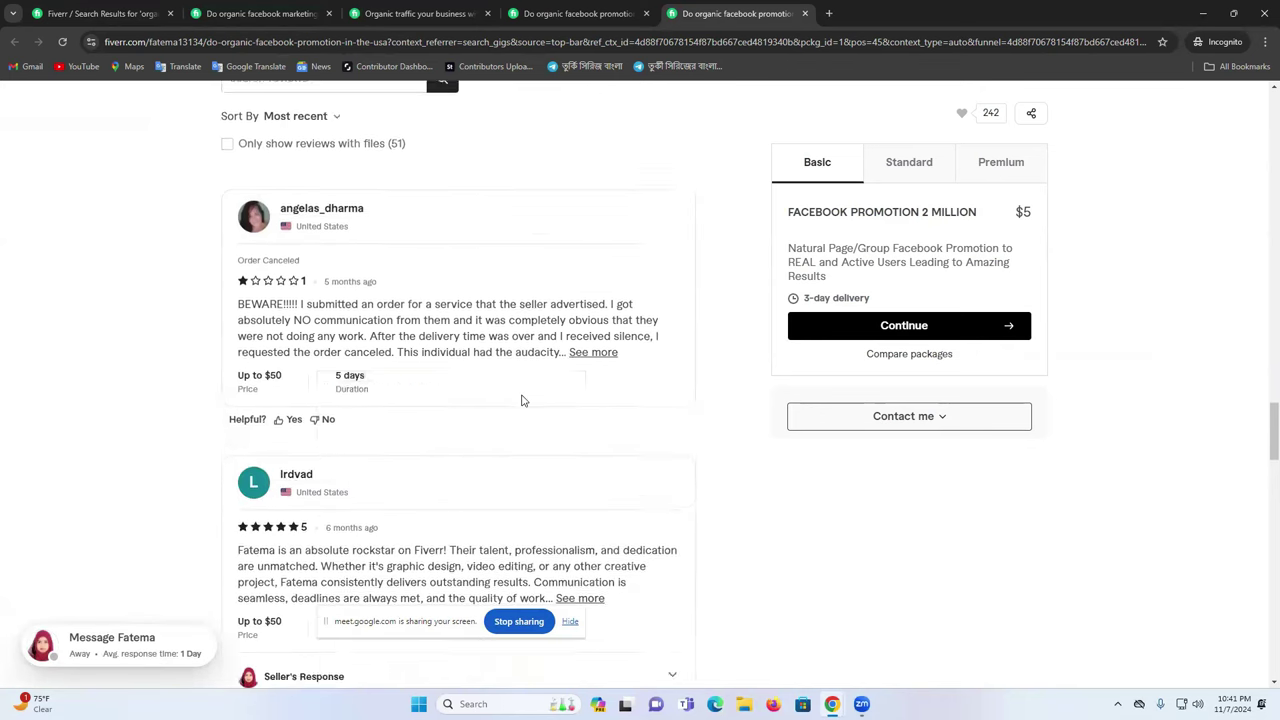
scroll(460, 350, "down", 1)
left_click_drag(335, 261, 373, 259)
left_click_drag(360, 306, 335, 307)
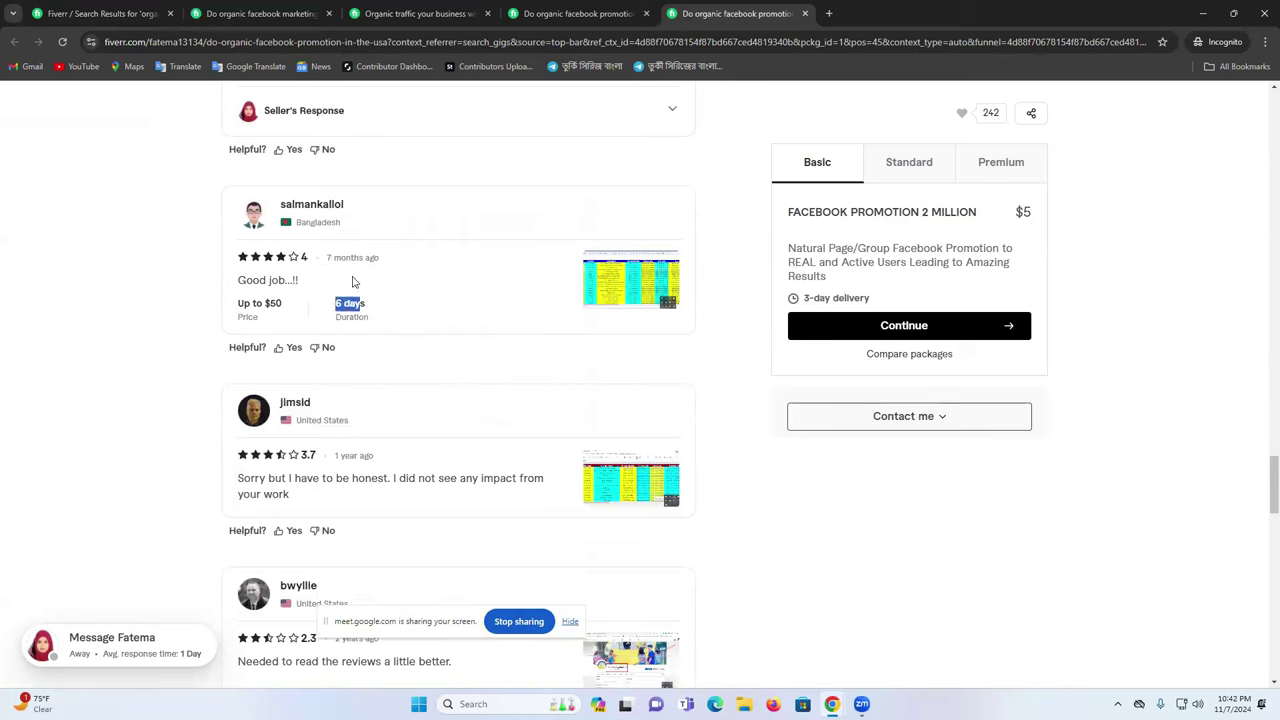
Load more reviews of the gig and check the ratings, dates and comments of the older ones
scroll(331, 380, "down", 3)
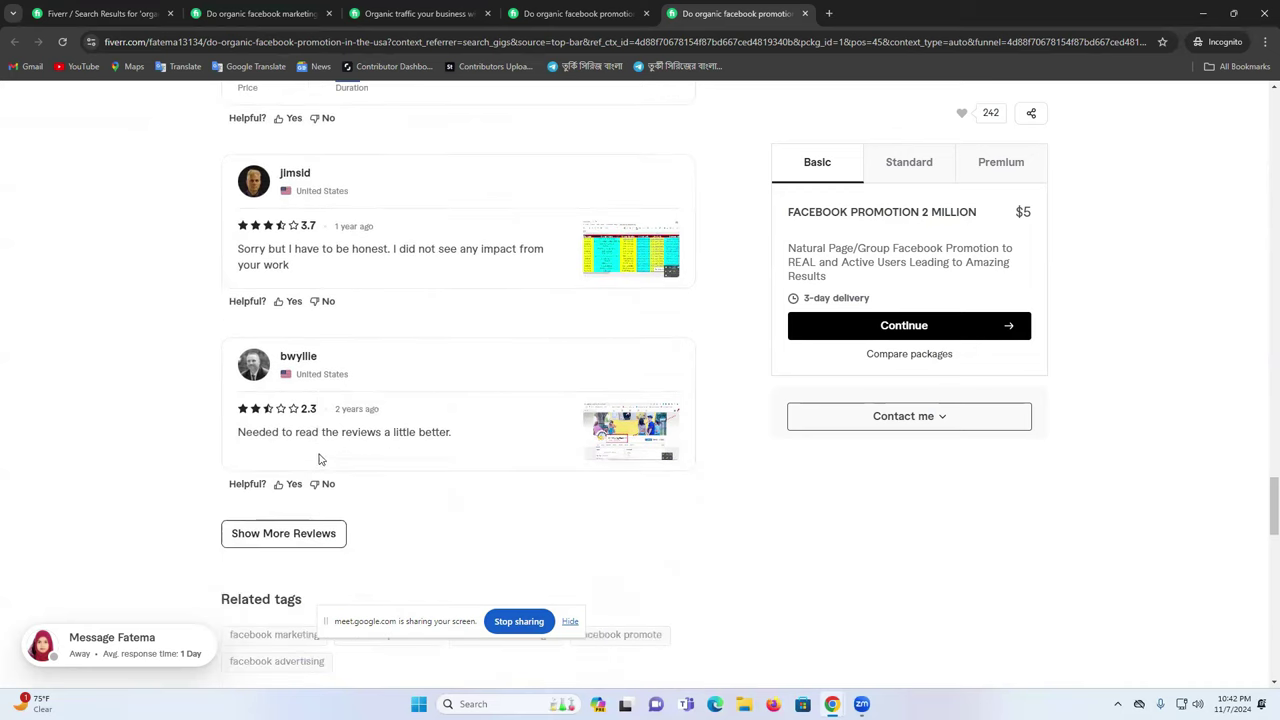
scroll(319, 459, "down", 2)
left_click(314, 366)
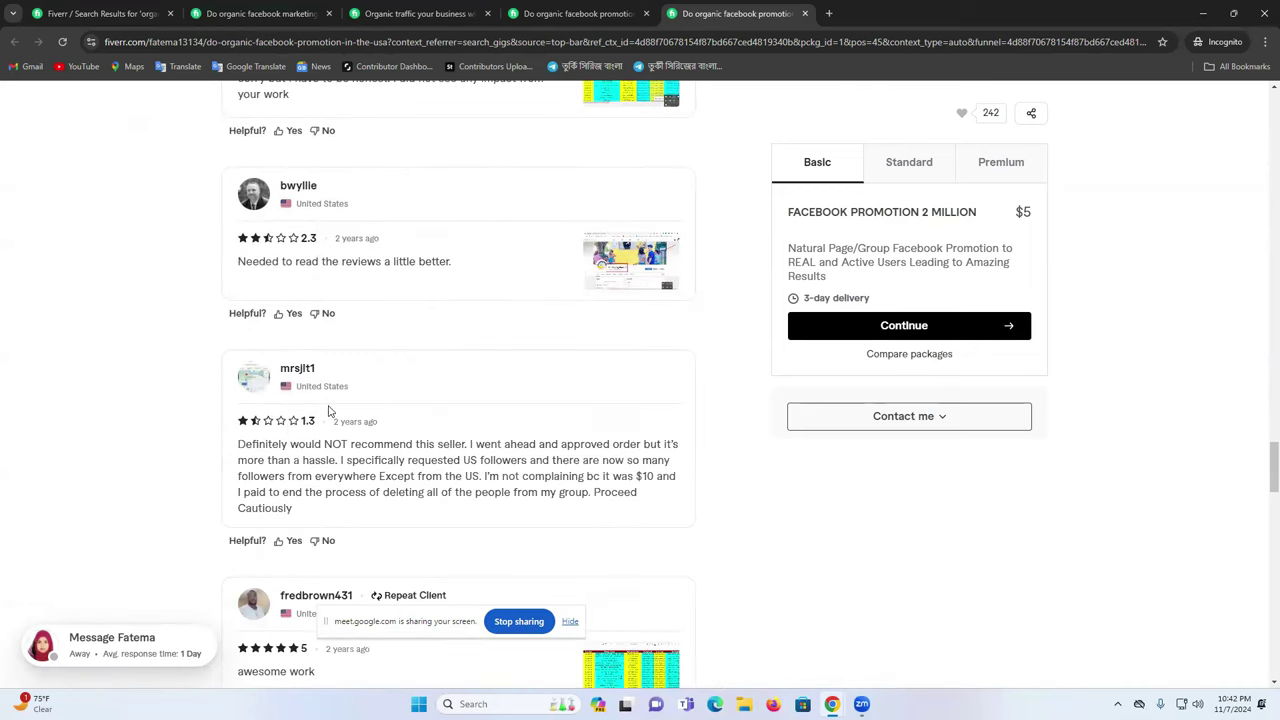
scroll(313, 422, "down", 3)
scroll(330, 400, "up", 3)
scroll(323, 486, "down", 5)
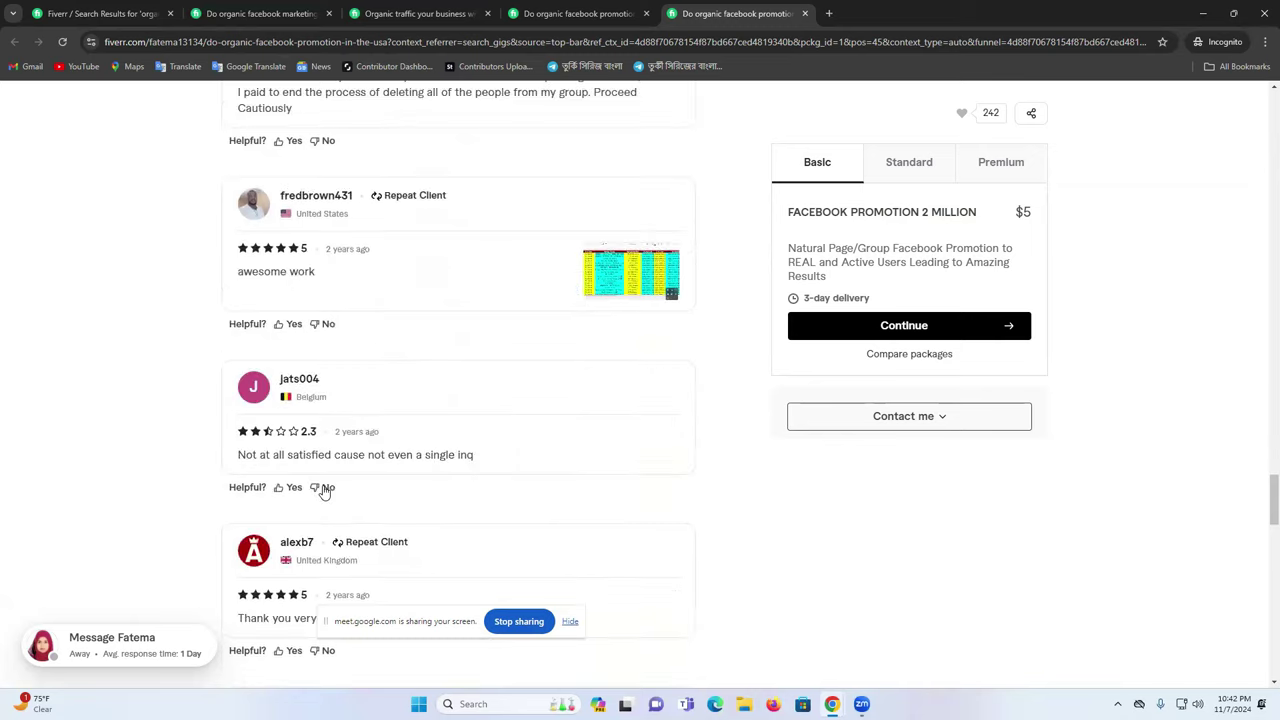
scroll(325, 470, "down", 2)
scroll(330, 460, "up", 4)
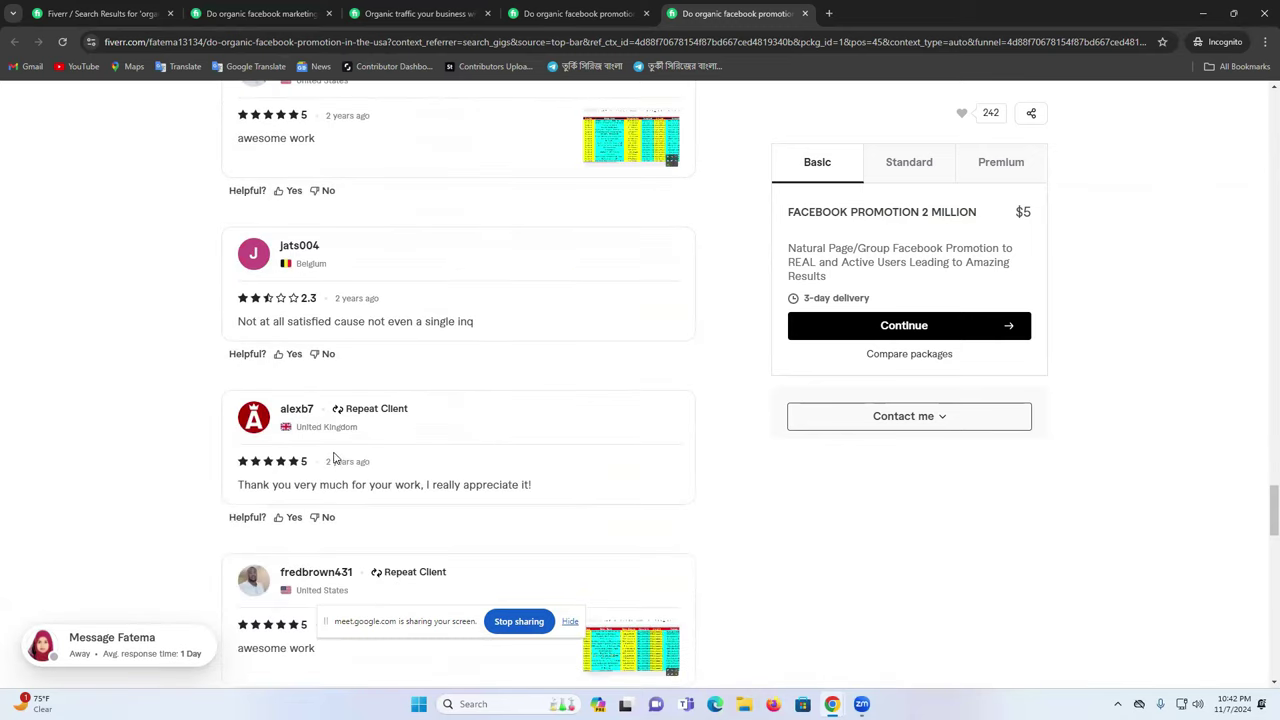
left_click_drag(309, 367, 337, 366)
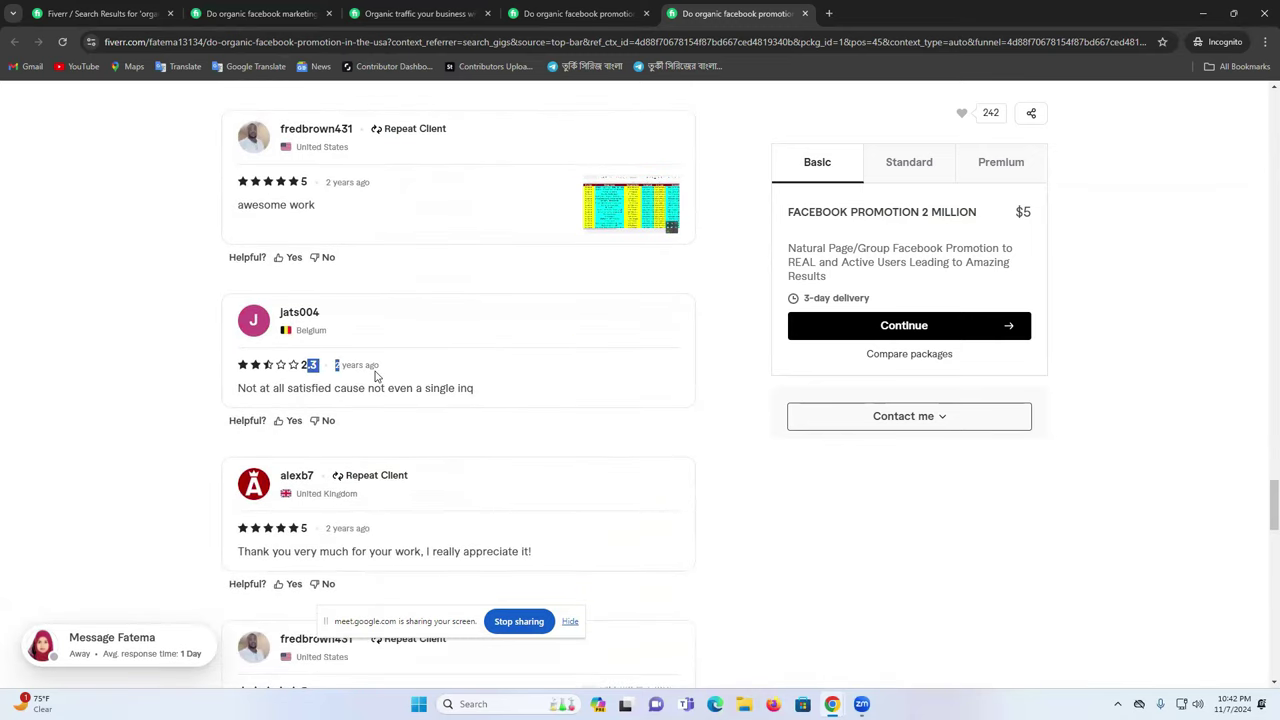
Go back through the reviews to the newest one, checking each low rating together with its date
scroll(370, 390, "up", 5)
left_click_drag(300, 421, 360, 438)
scroll(330, 423, "up", 2)
scroll(290, 410, "up", 2)
left_click_drag(301, 388, 355, 392)
scroll(355, 392, "up", 1)
scroll(355, 392, "up", 2)
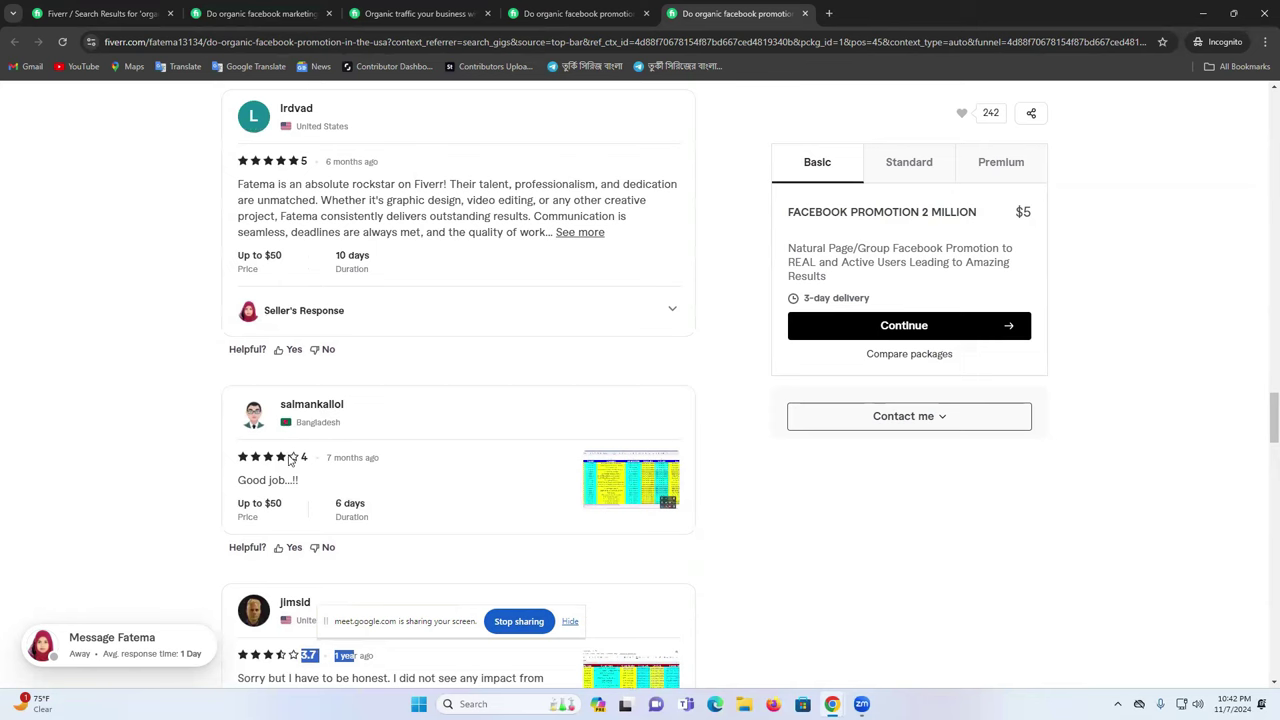
scroll(334, 451, "up", 5)
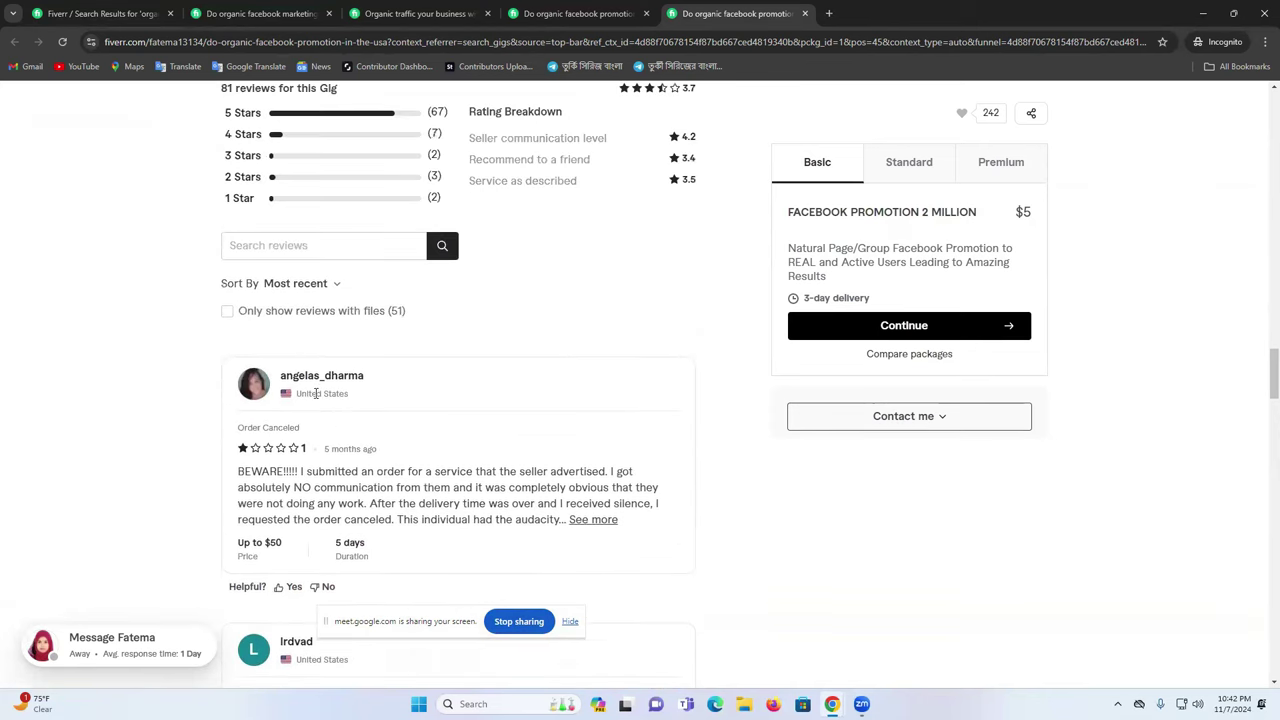
left_click_drag(293, 448, 354, 449)
Return to the search results and open page 2 of the gig listings
scroll(364, 449, "up", 10)
scroll(364, 452, "up", 10)
key("ctrl+1")
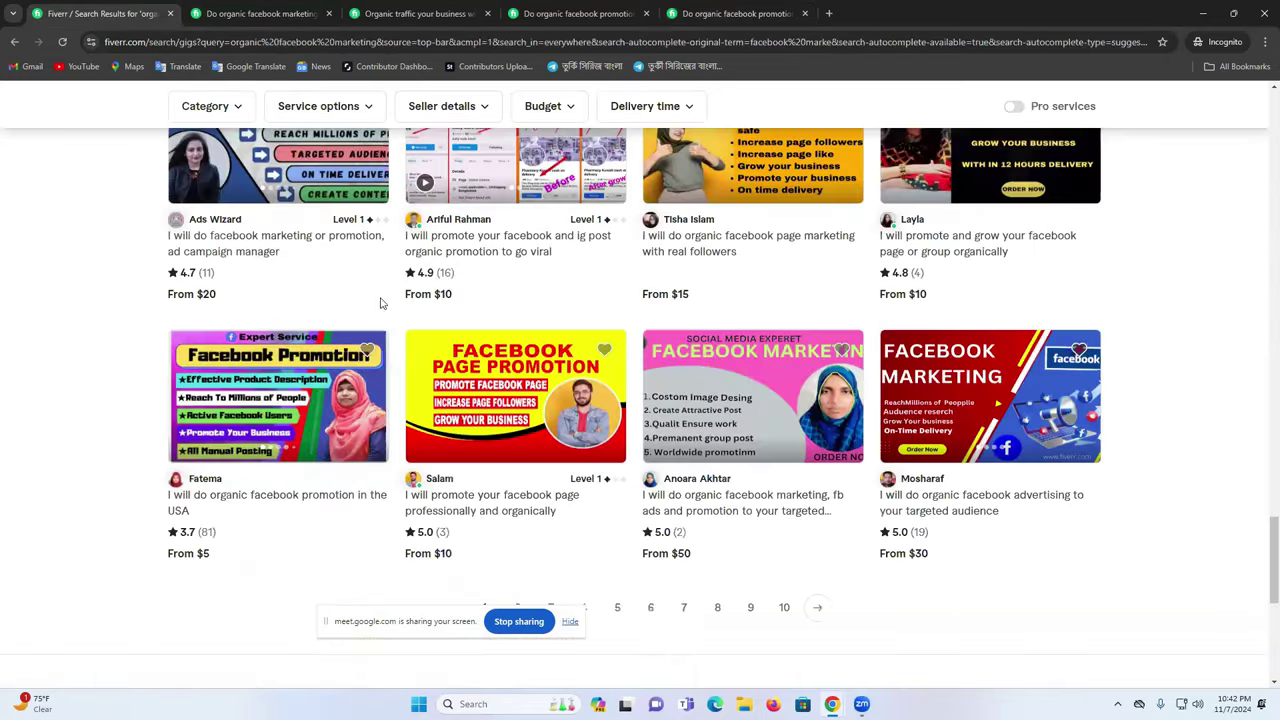
scroll(551, 477, "down", 1)
left_click(519, 476)
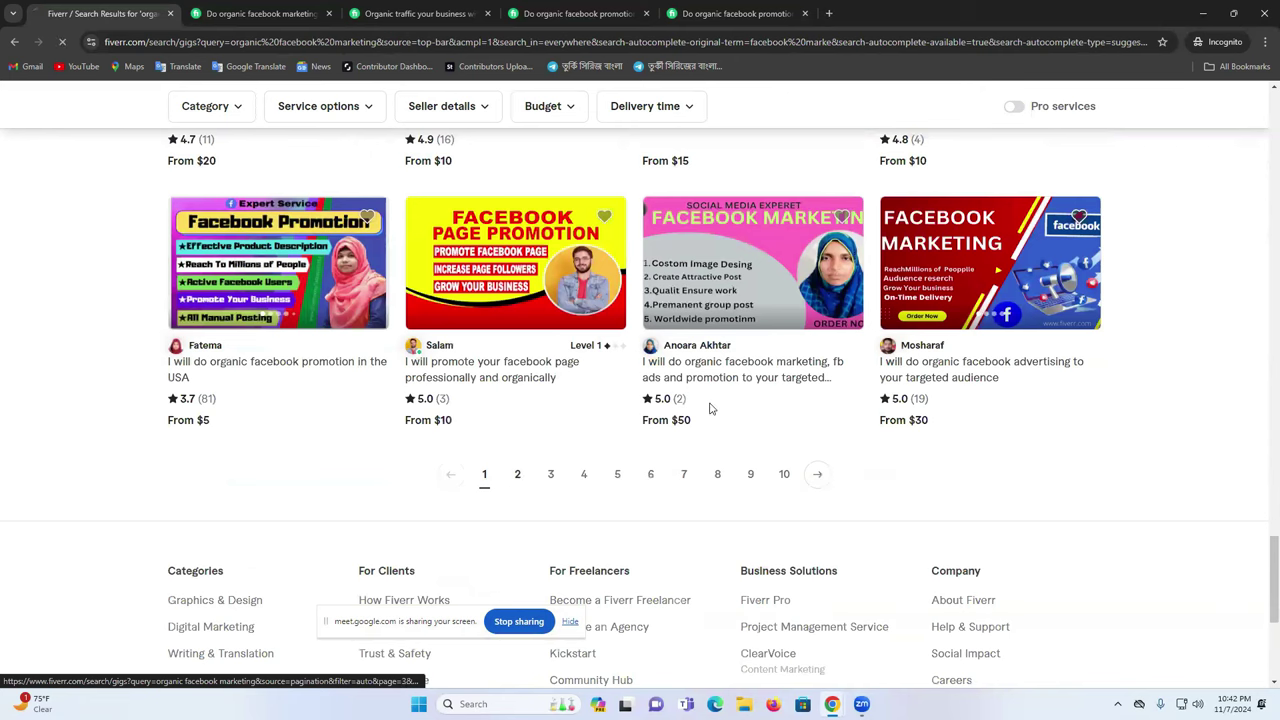
scroll(645, 407, "down", 2)
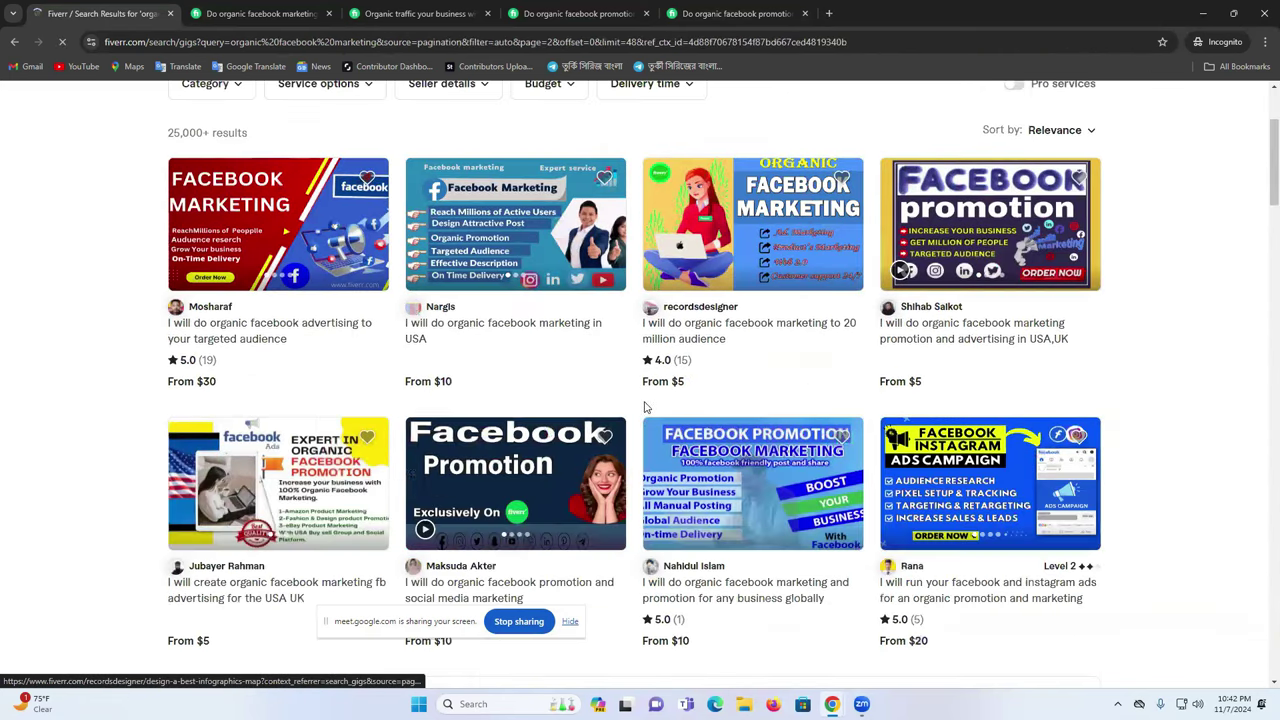
Open the gig "I will do organic facebook advertising to your targeted audience" in a new tab and switch to it
right_click(268, 323)
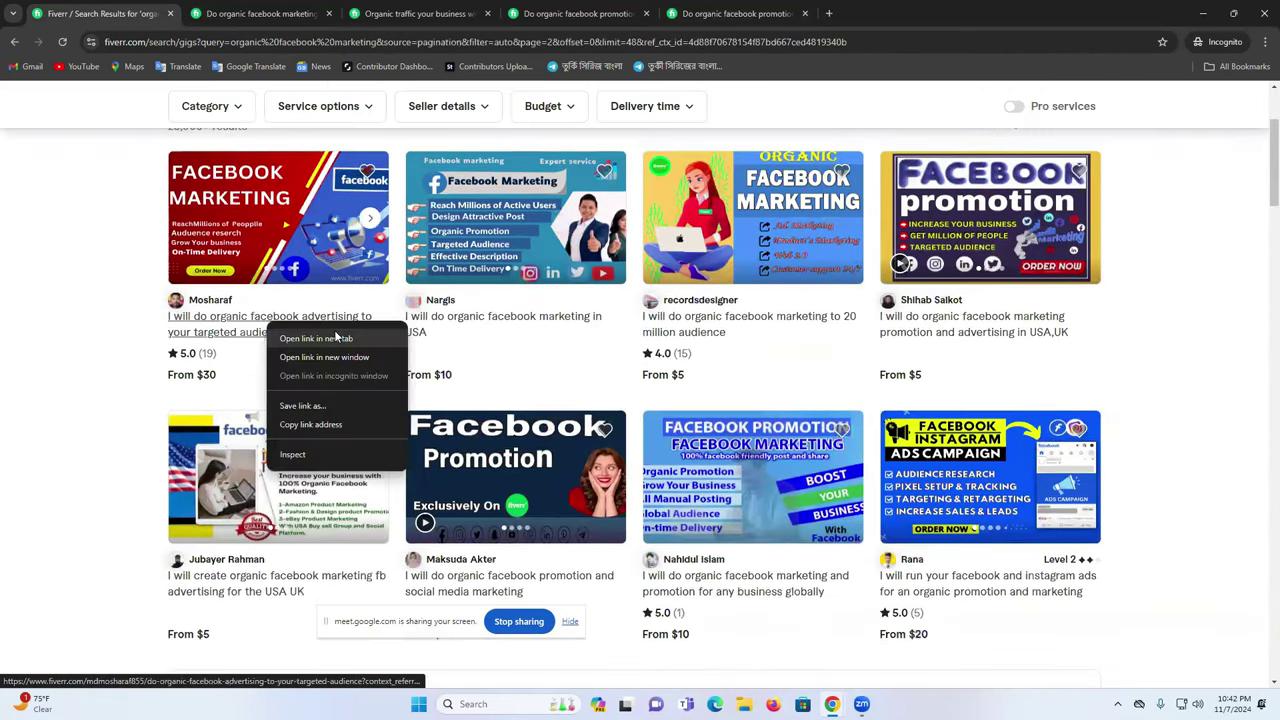
left_click(336, 338)
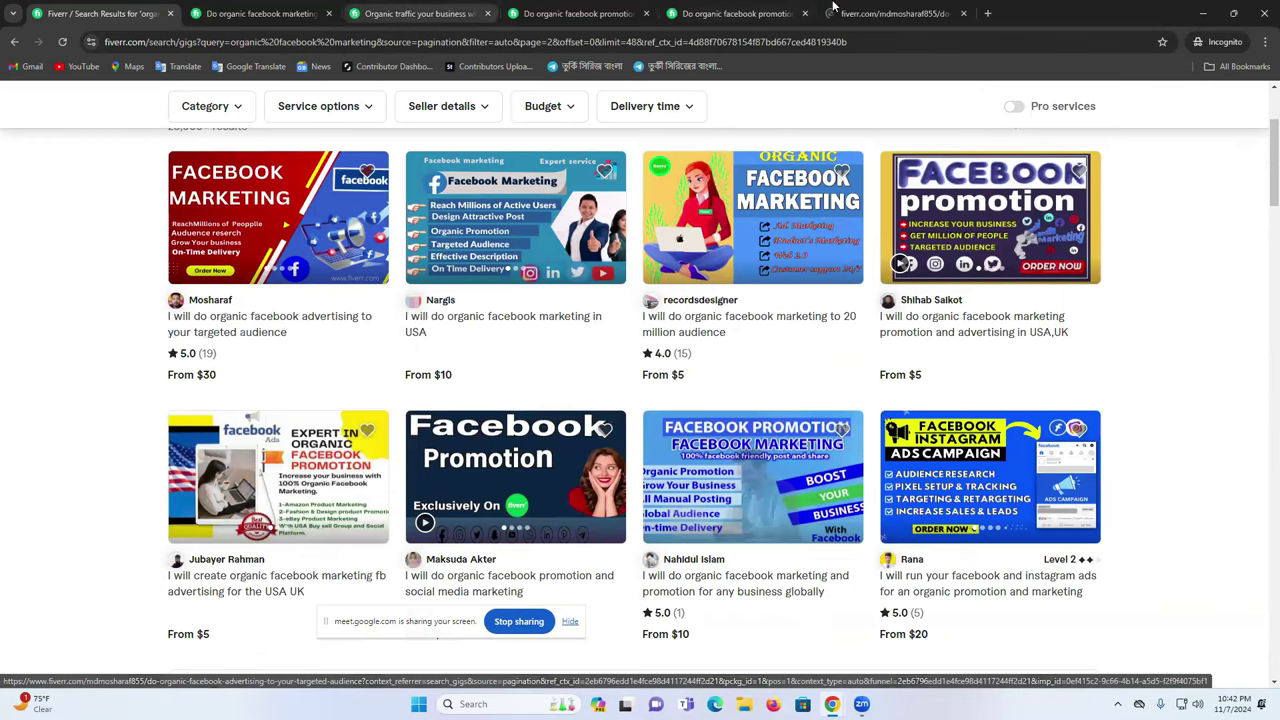
key("ctrl+9")
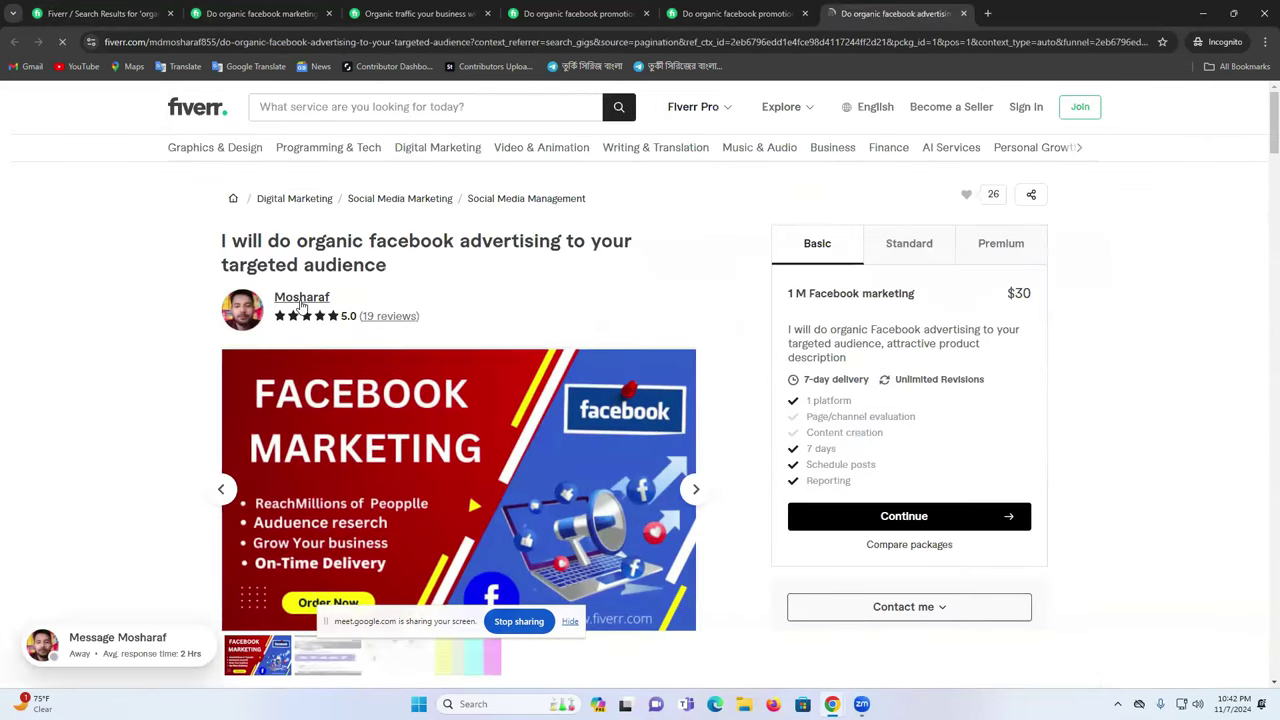
Examine the advertising gig's seller profile, service description, and Basic package title and price
scroll(386, 306, "down", 10)
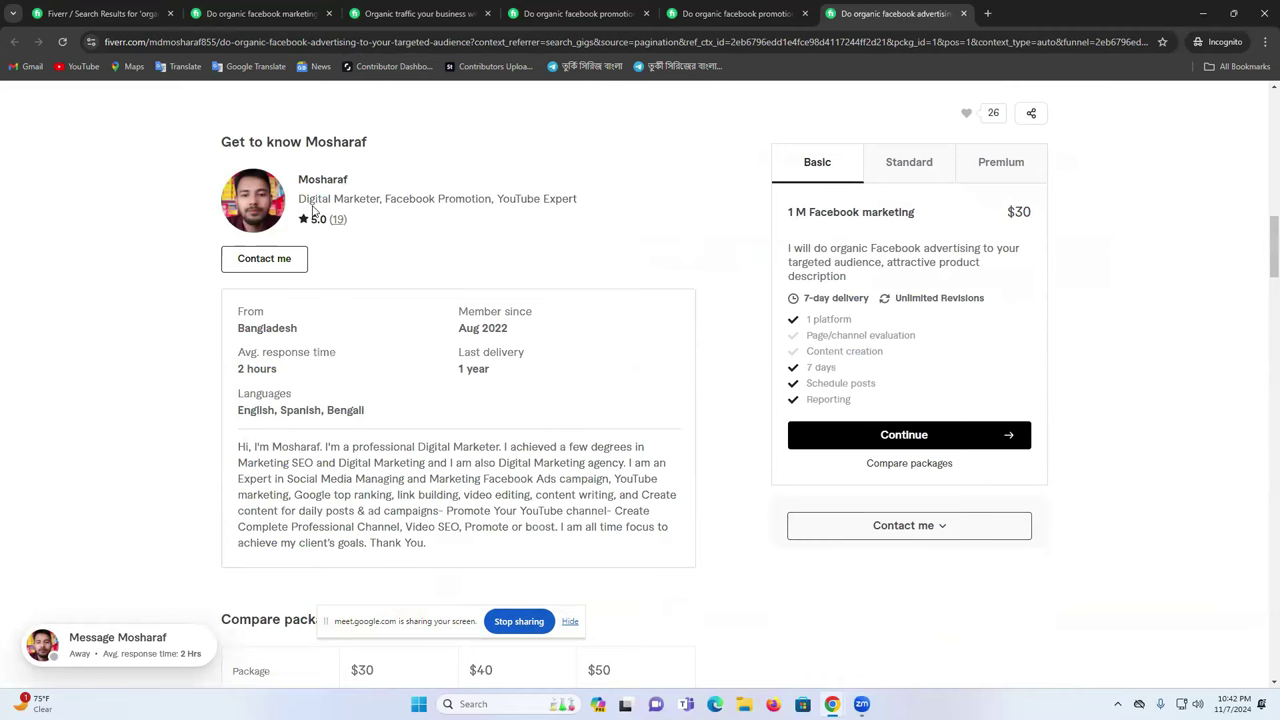
scroll(380, 300, "up", 5)
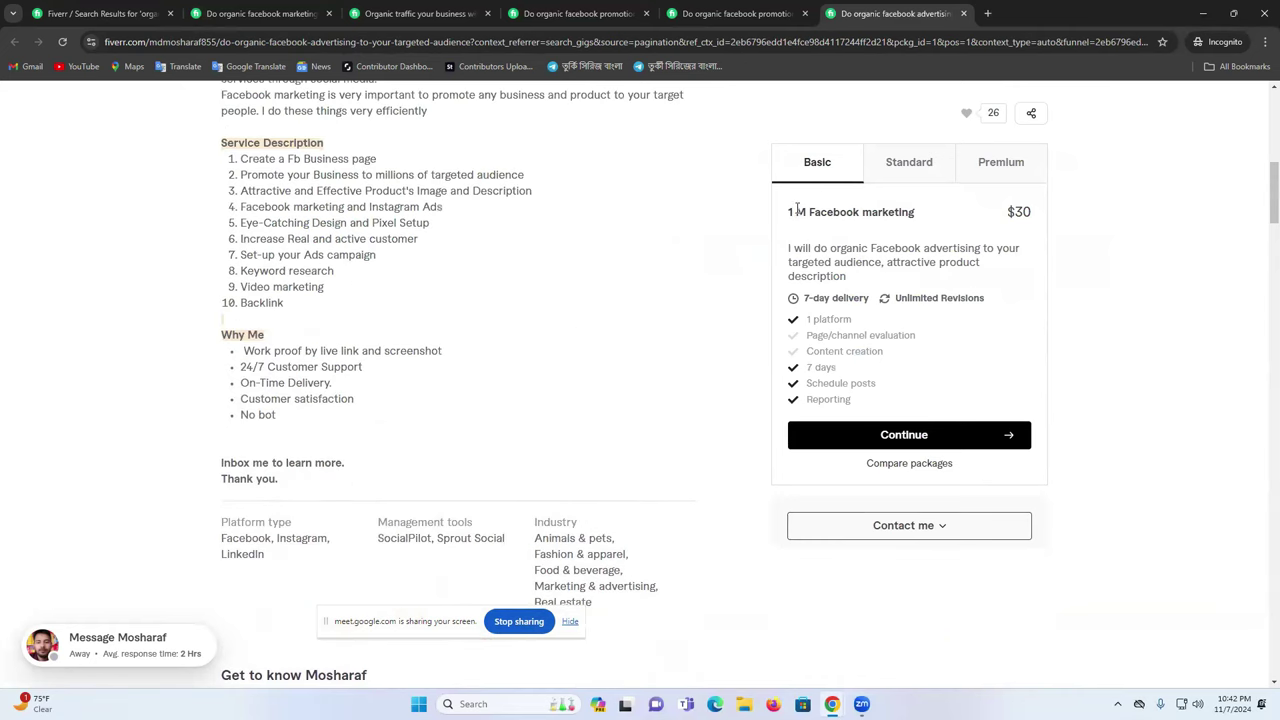
left_click_drag(806, 212, 910, 214)
triple_click(890, 242)
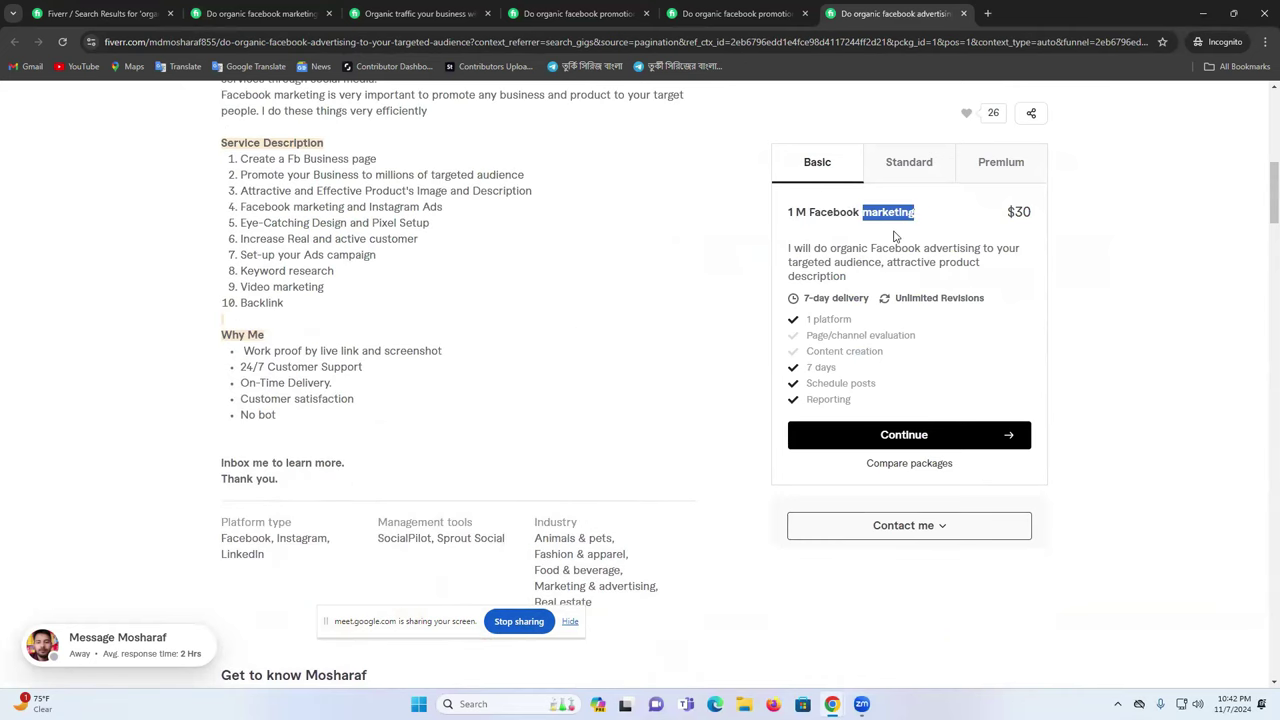
scroll(886, 270, "up", 3)
scroll(883, 284, "up", 5)
left_click_drag(1032, 293, 1013, 293)
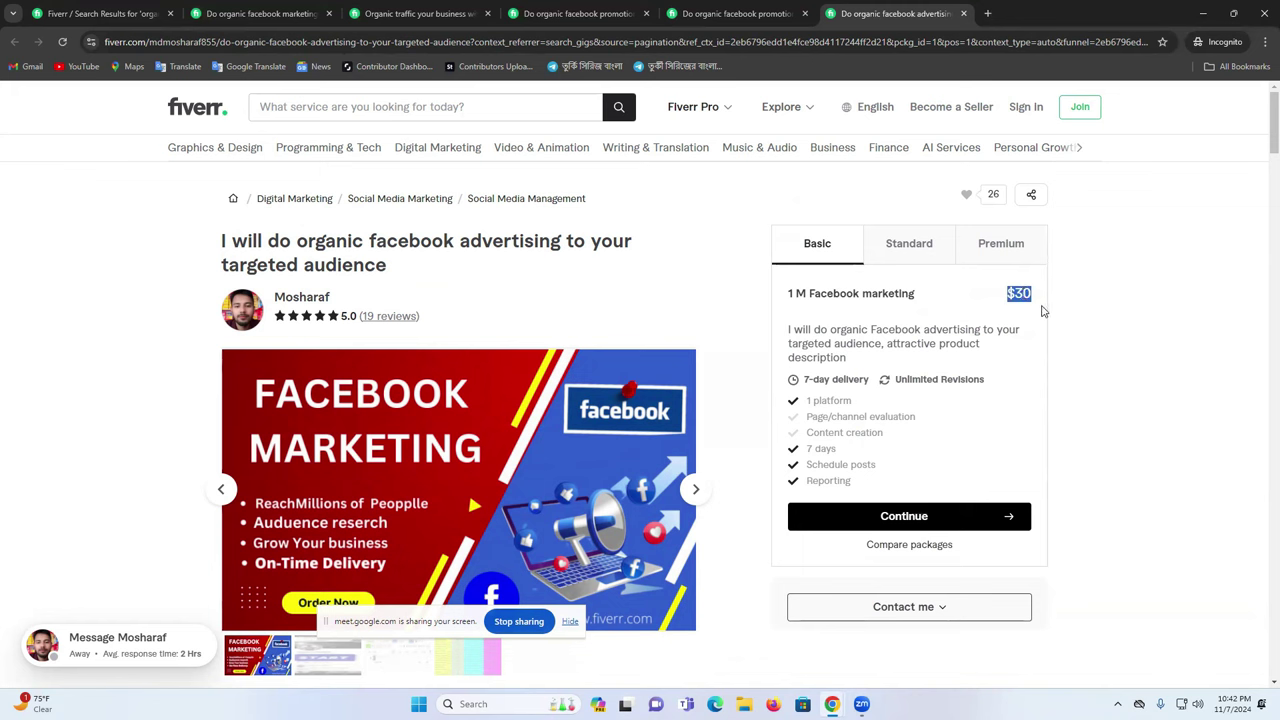
left_click_drag(786, 293, 925, 304)
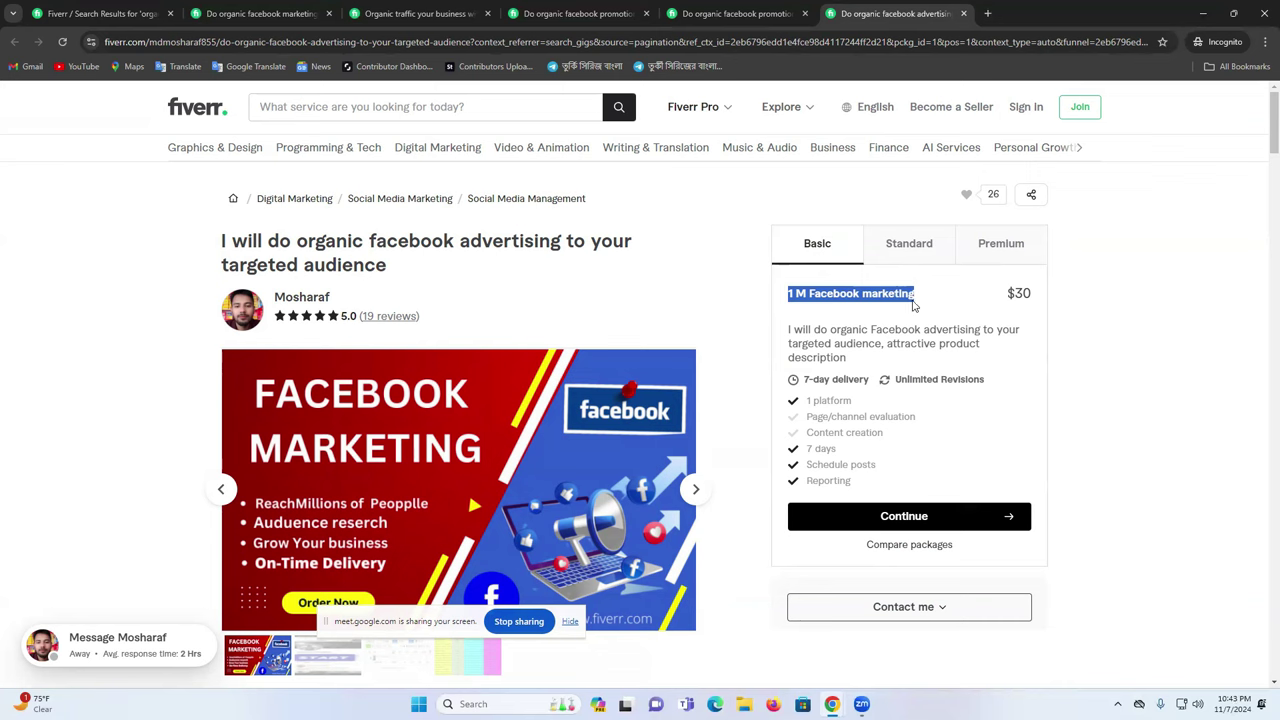
Return to the search results and look through the gigs, ratings and starting prices on page 2
left_click(95, 14)
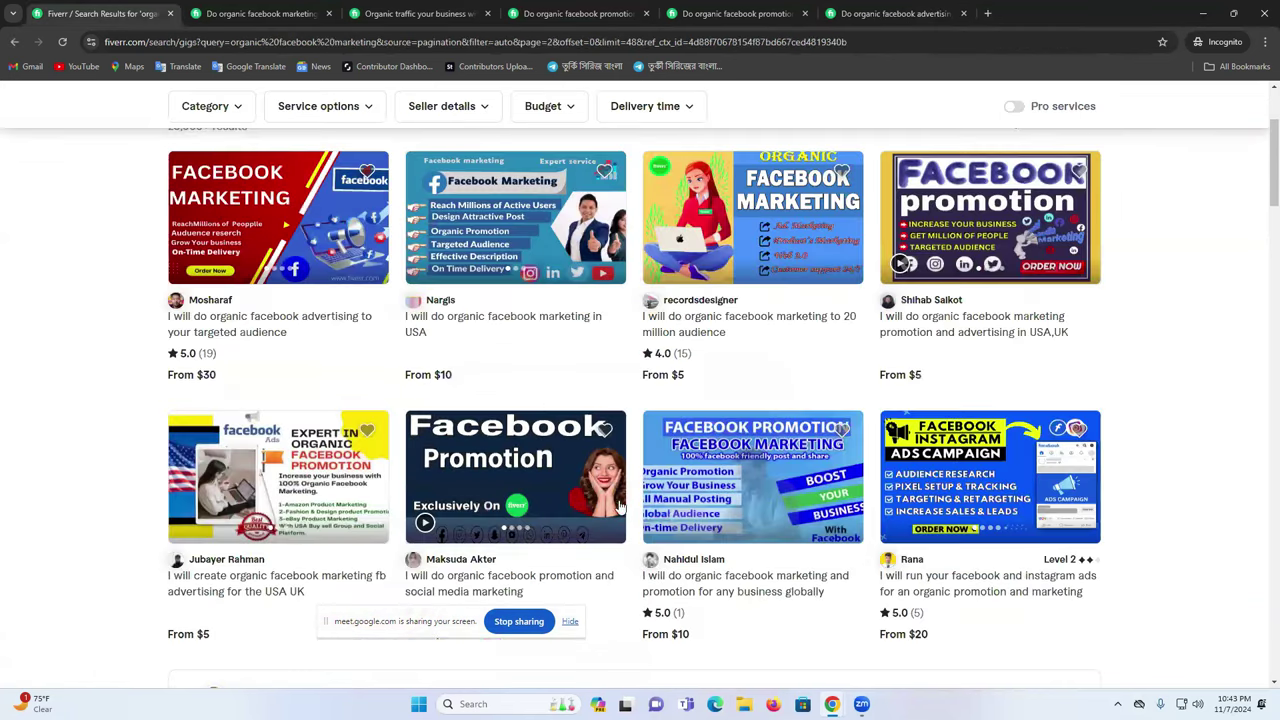
scroll(730, 500, "down", 3)
scroll(735, 493, "down", 3)
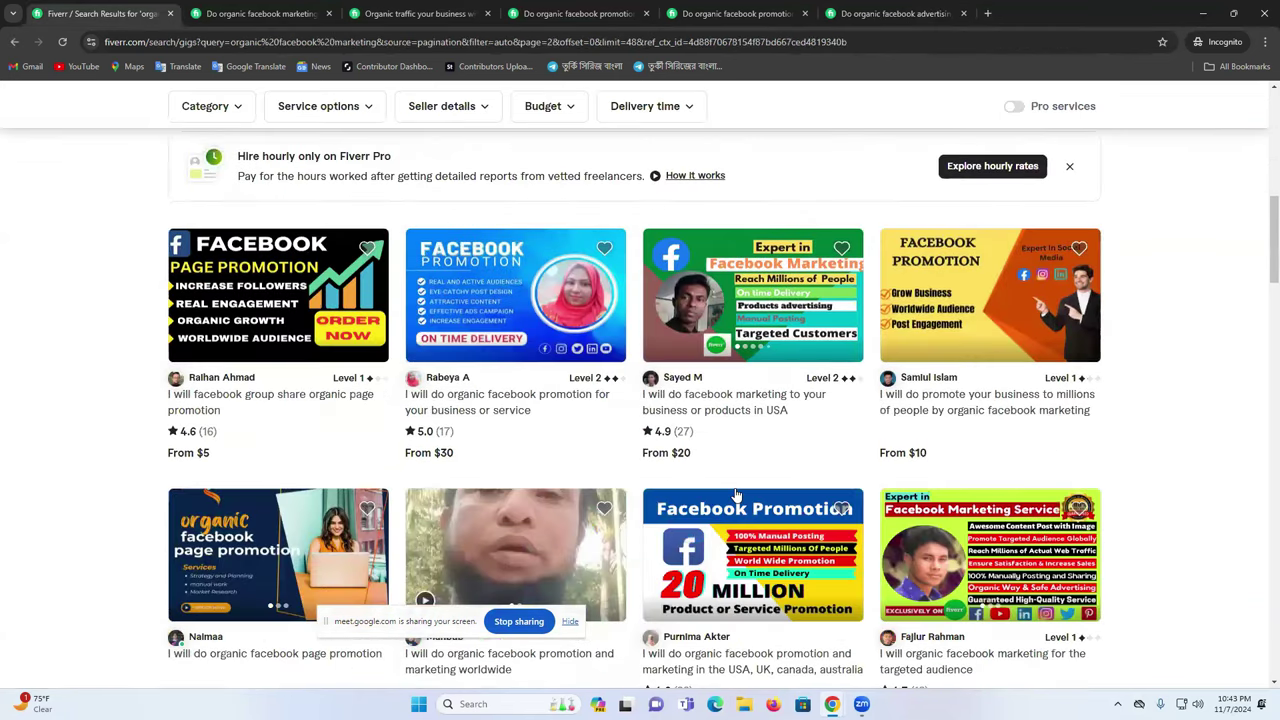
scroll(736, 495, "down", 6)
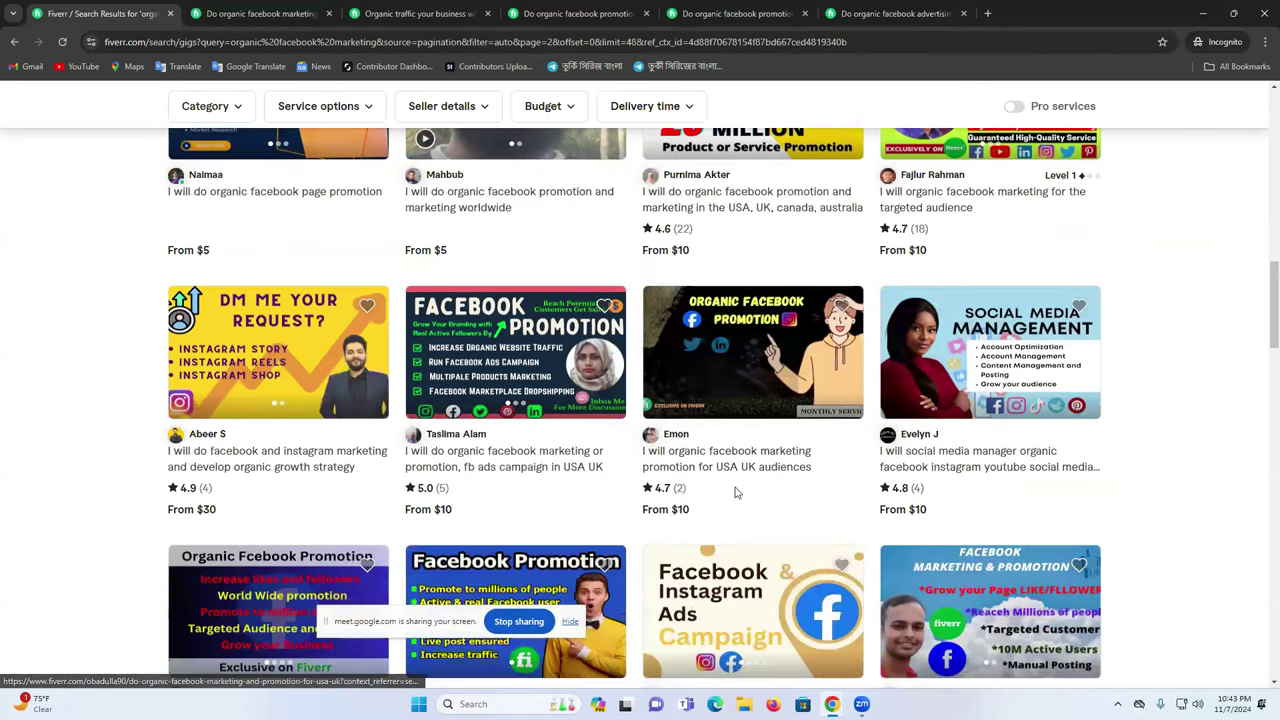
scroll(737, 488, "down", 3)
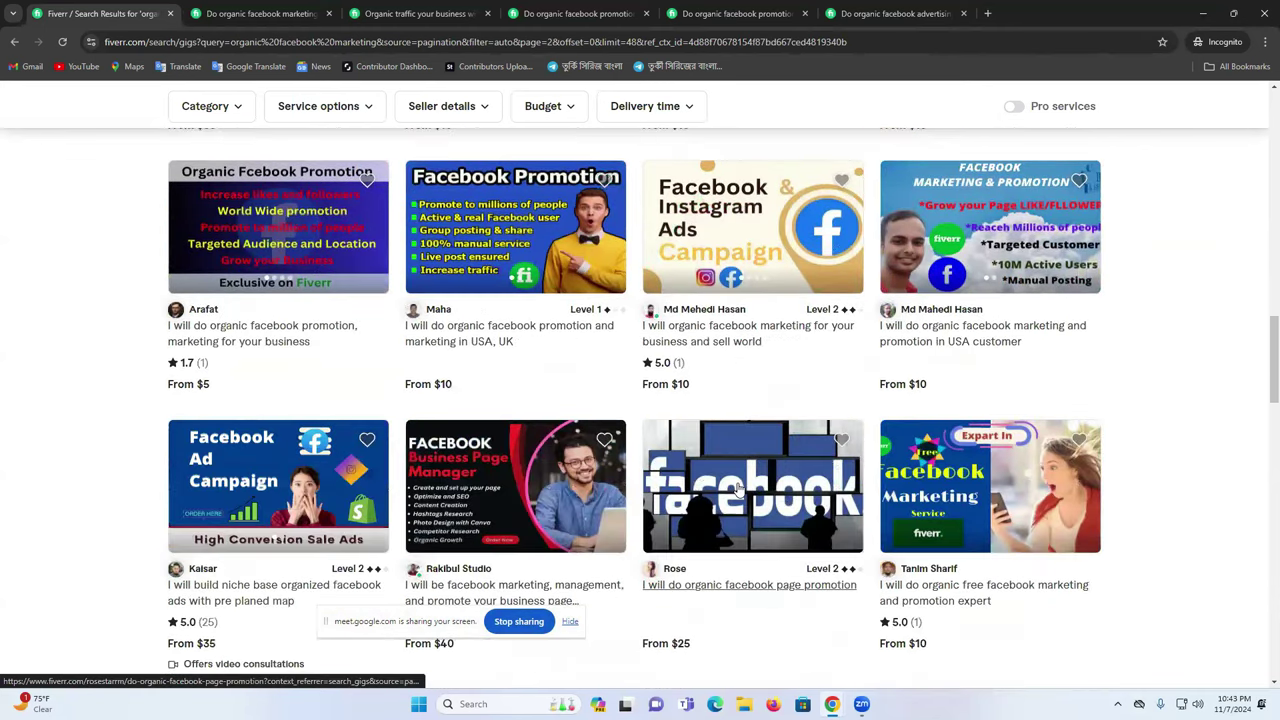
scroll(738, 488, "down", 5)
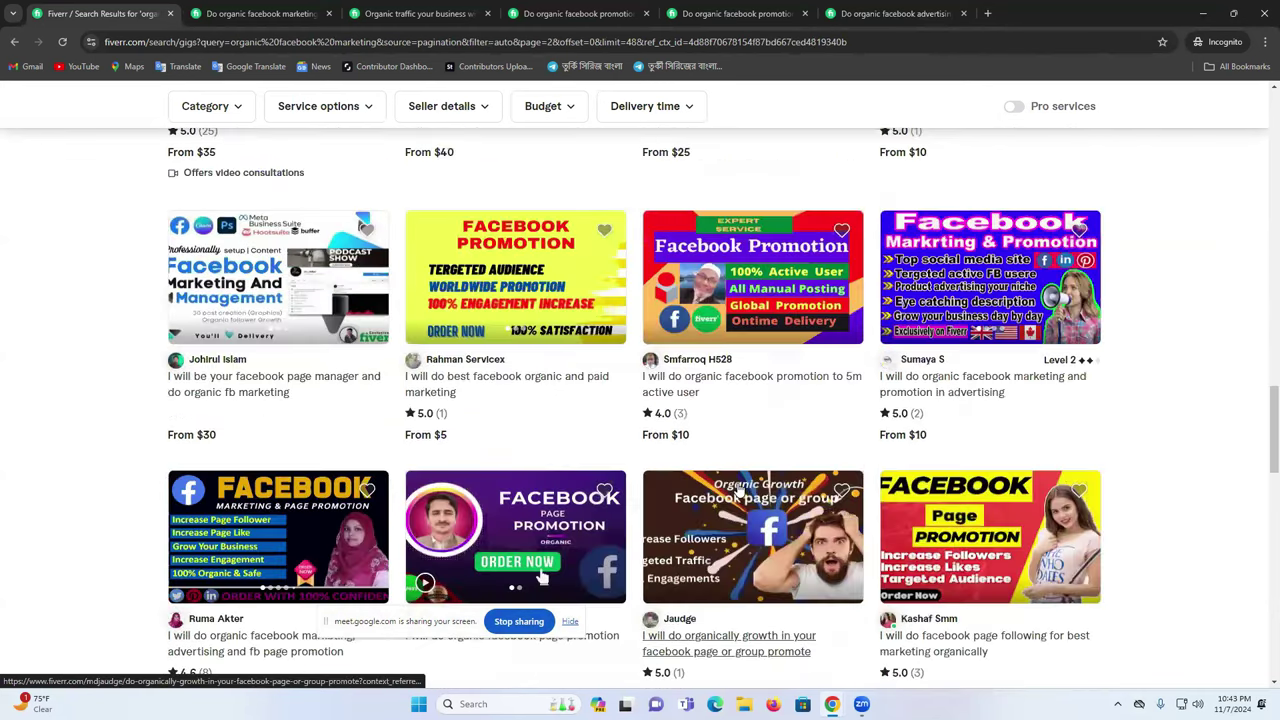
scroll(735, 480, "down", 5)
scroll(726, 476, "down", 7)
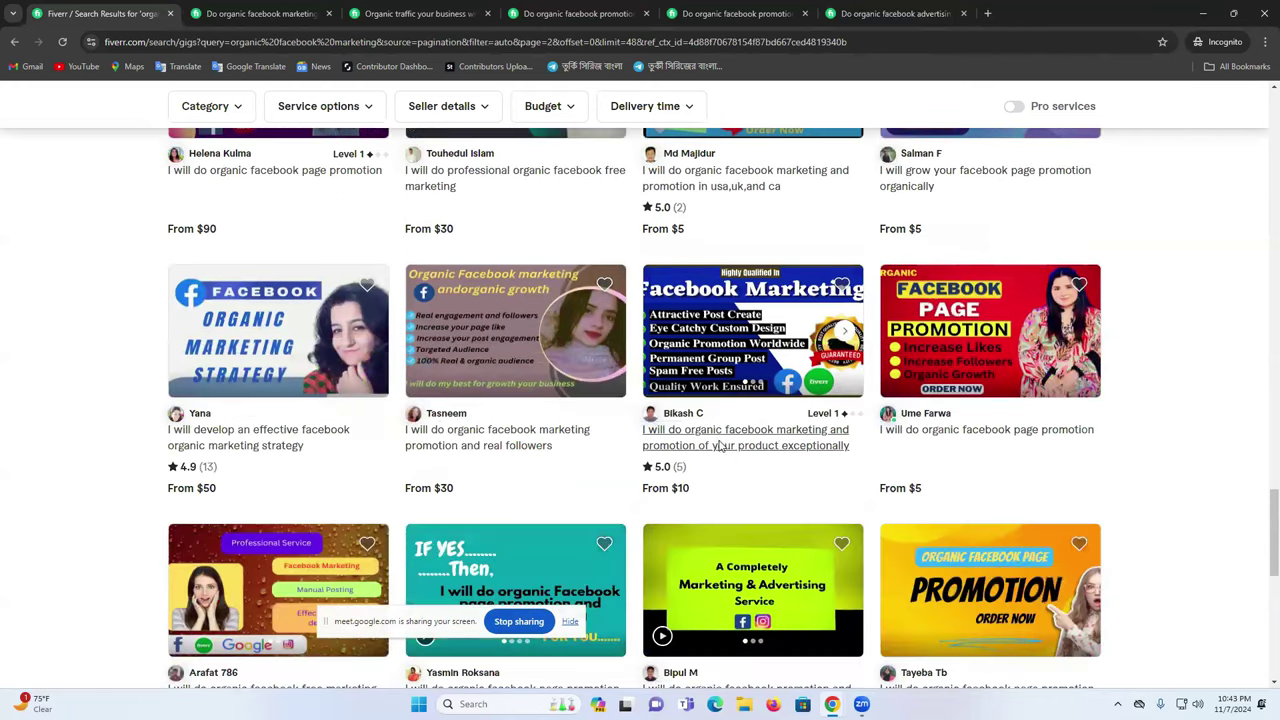
Close the incognito window, switch to the other Chrome window and search Google for "amazon" in a new tab
left_click(1262, 12)
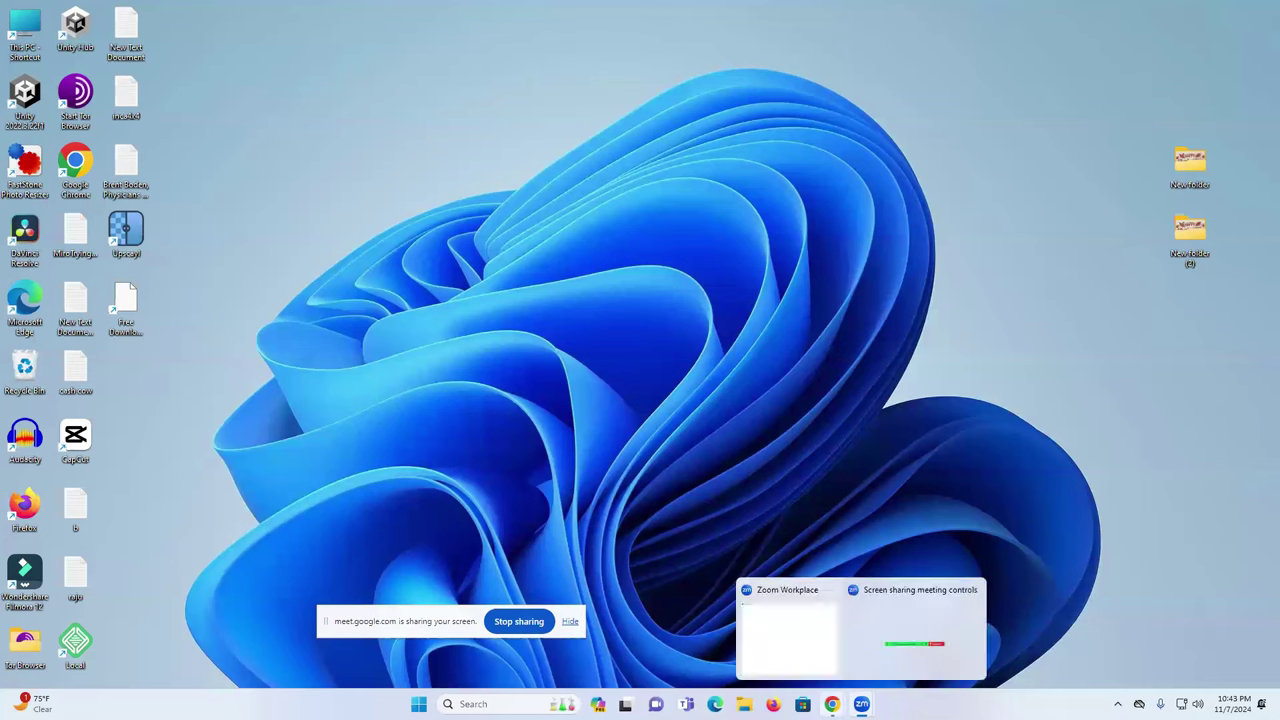
left_click(774, 662)
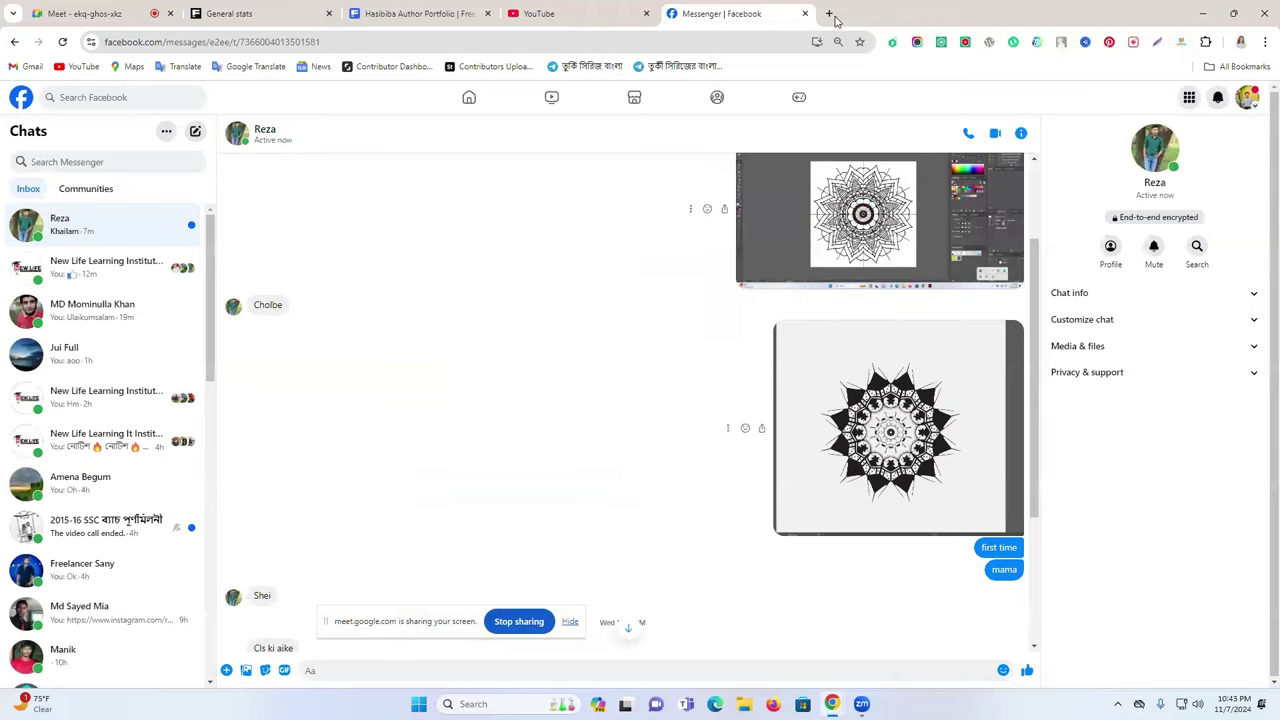
left_click(827, 13)
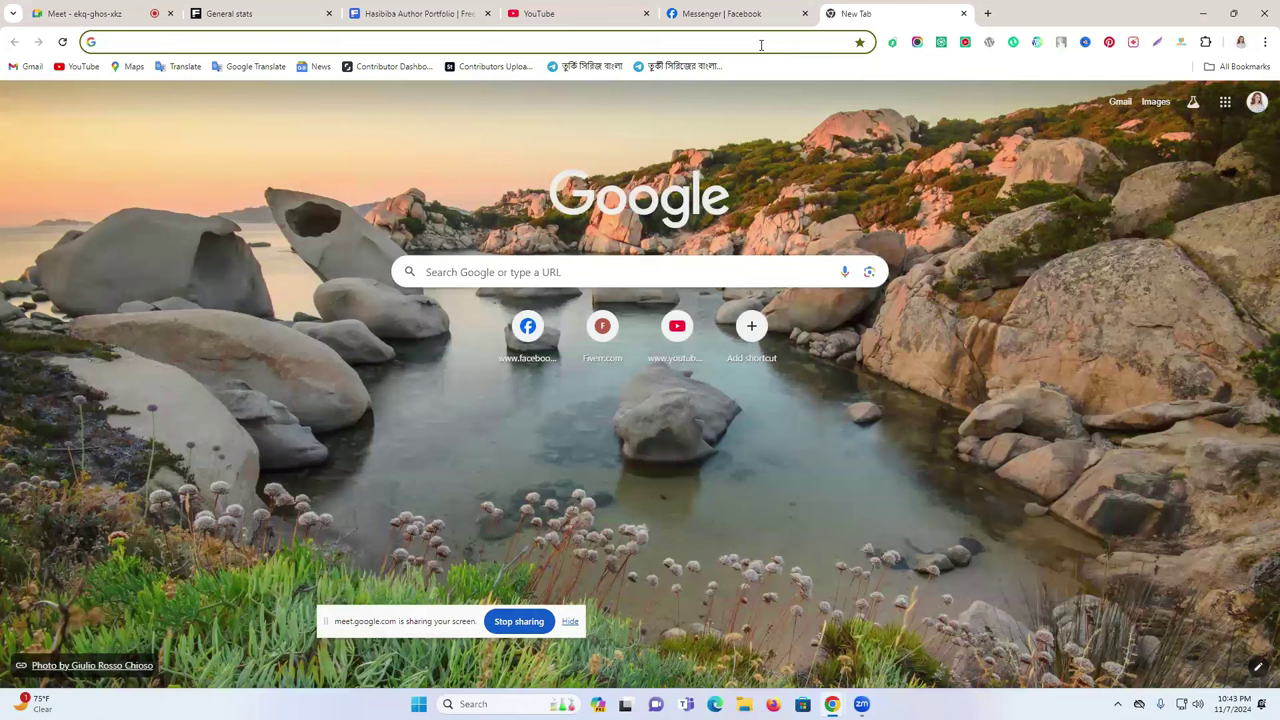
left_click(760, 45)
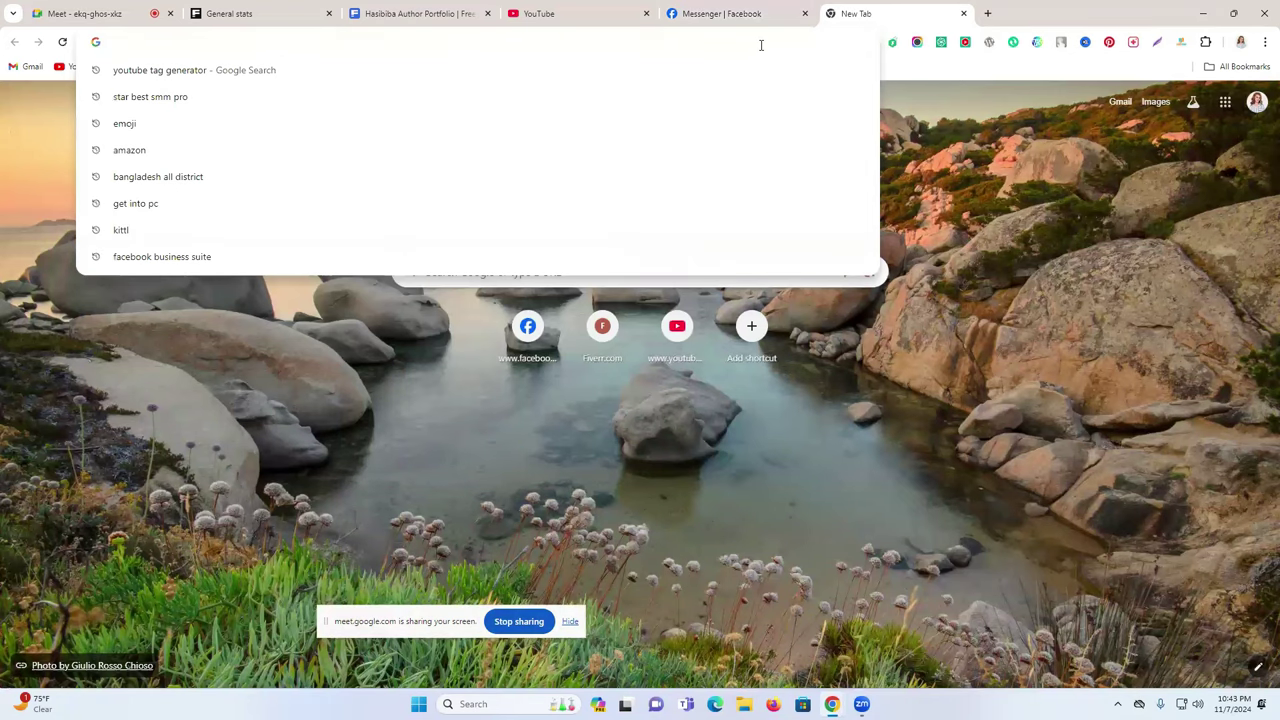
type("amazon")
key("Return")
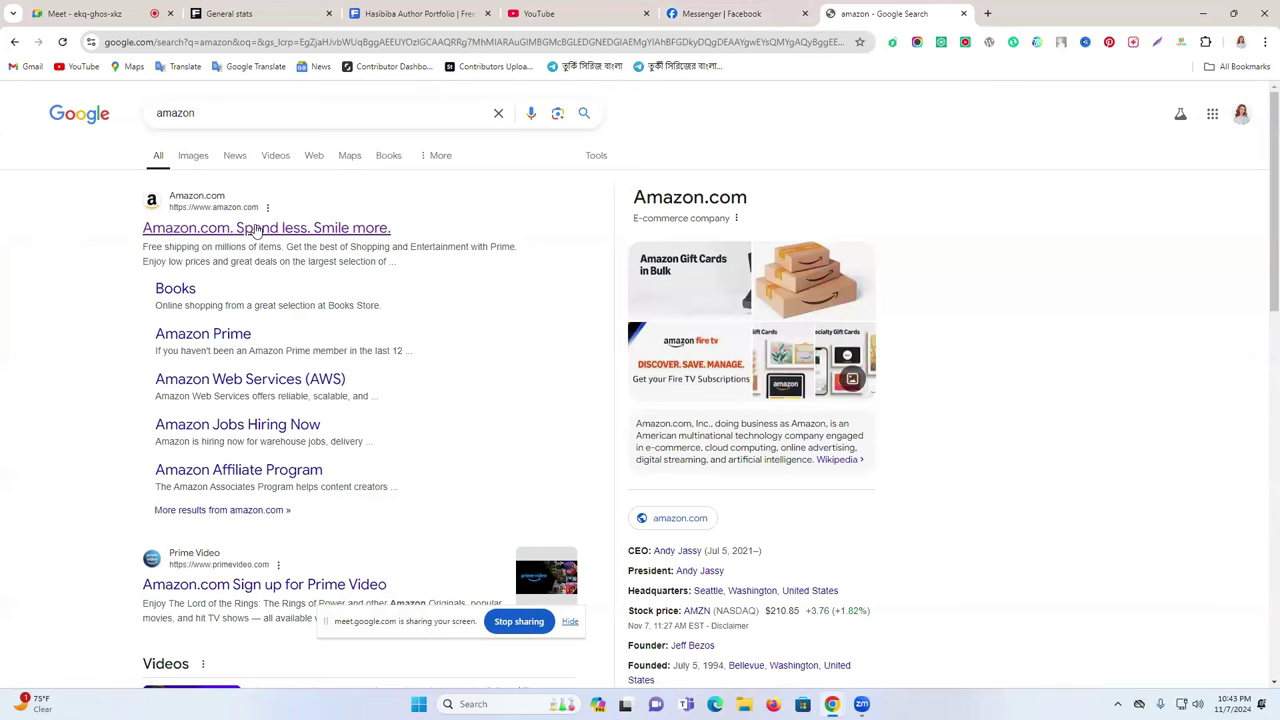
Open Amazon.com from the Google results and look through the home page's product categories, top picks and best sellers
left_click(421, 229)
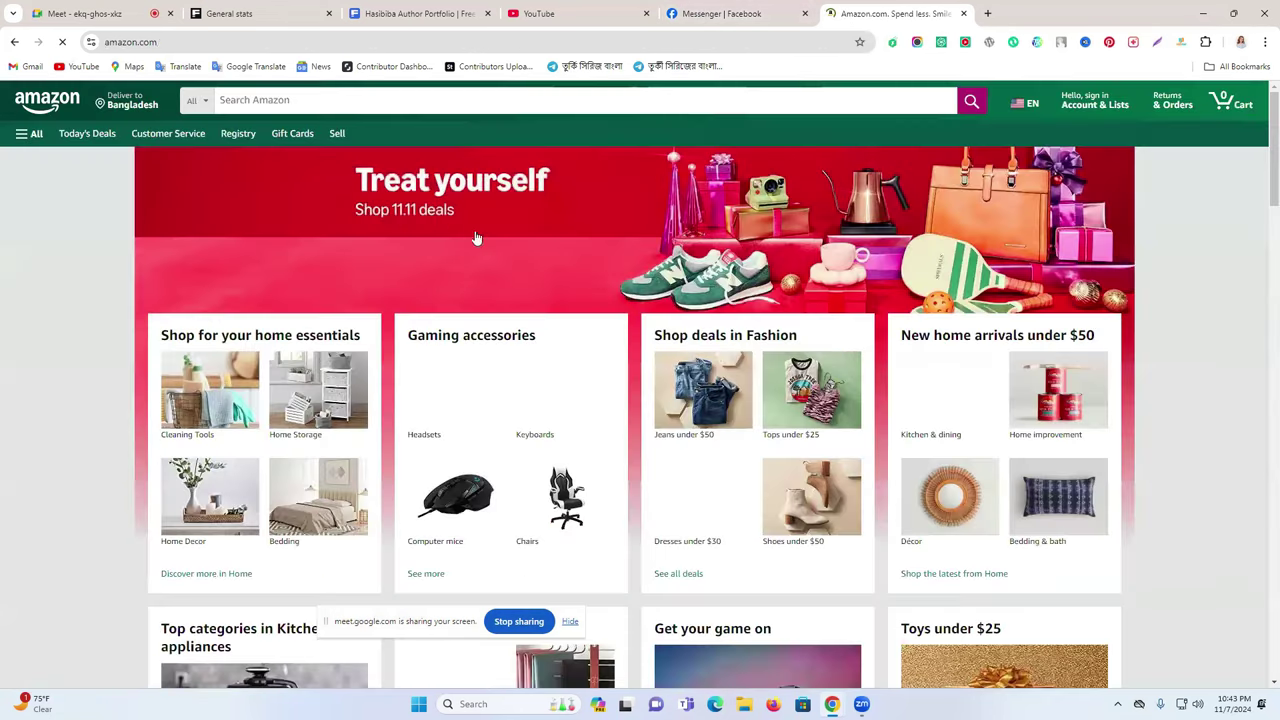
scroll(685, 377, "down", 3)
scroll(685, 377, "down", 5)
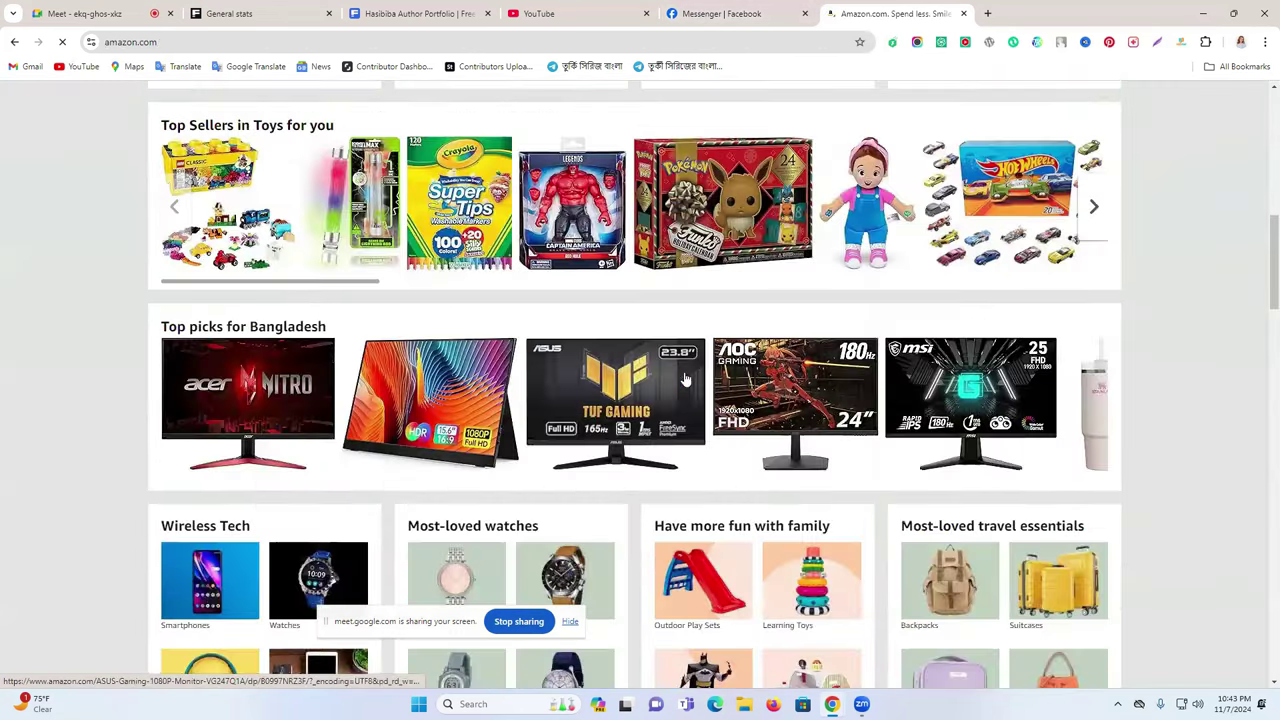
scroll(685, 377, "down", 5)
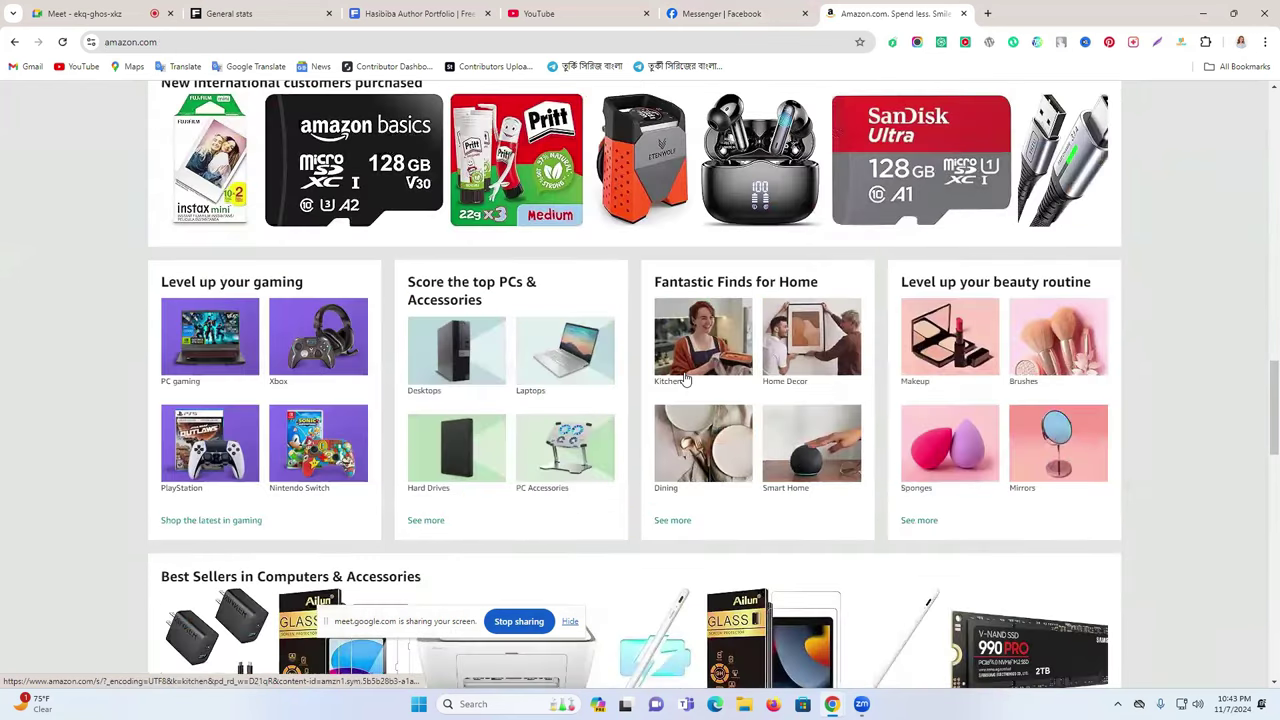
scroll(685, 377, "down", 4)
scroll(685, 377, "up", 1)
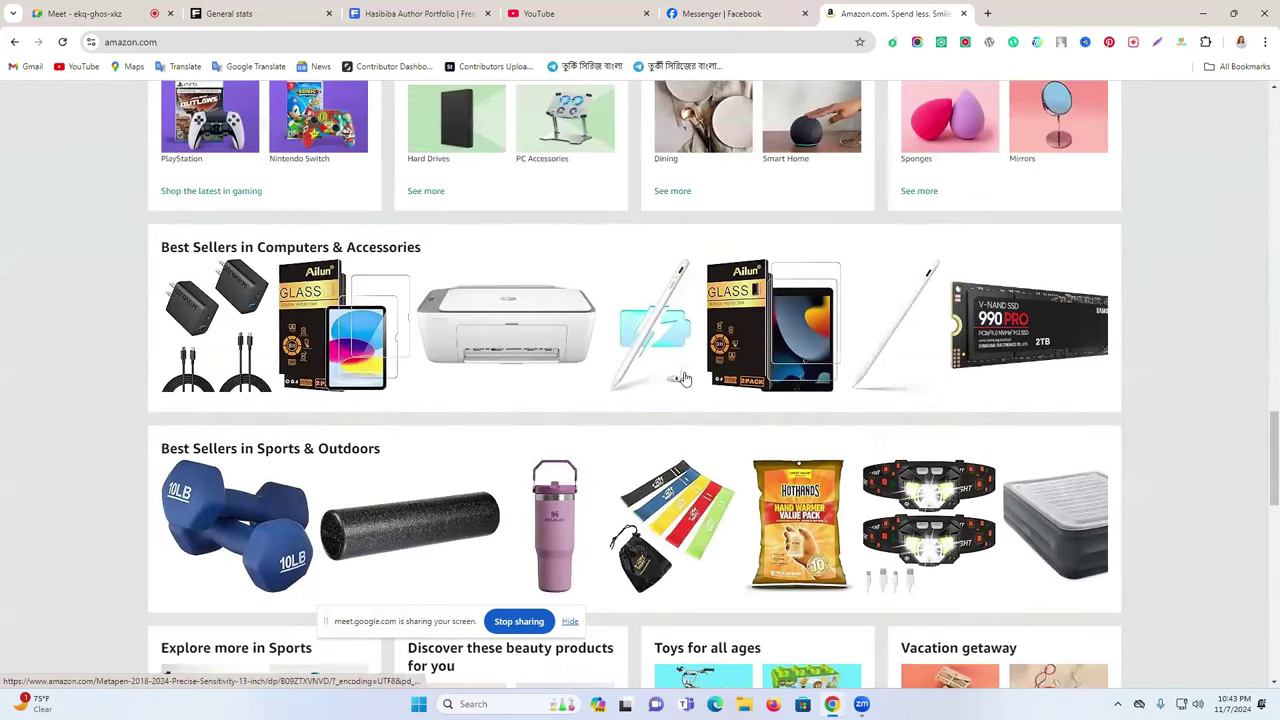
scroll(685, 377, "down", 6)
scroll(685, 377, "up", 2)
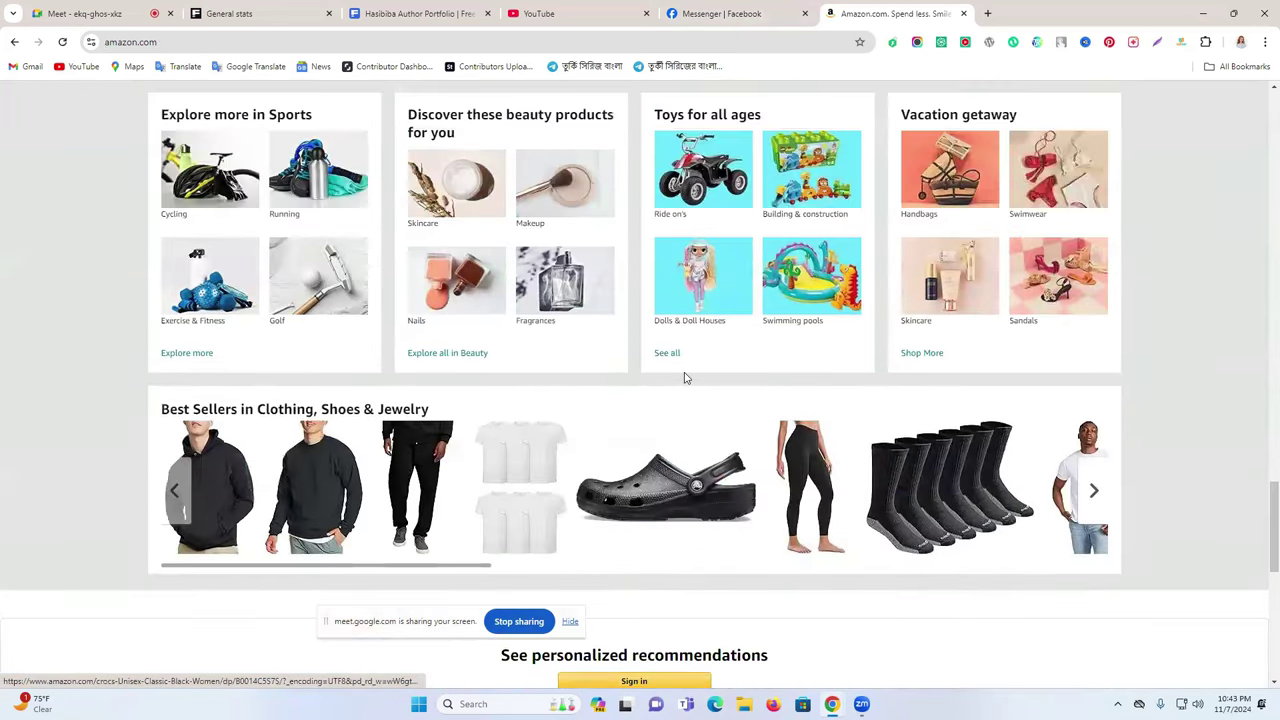
scroll(685, 377, "up", 5)
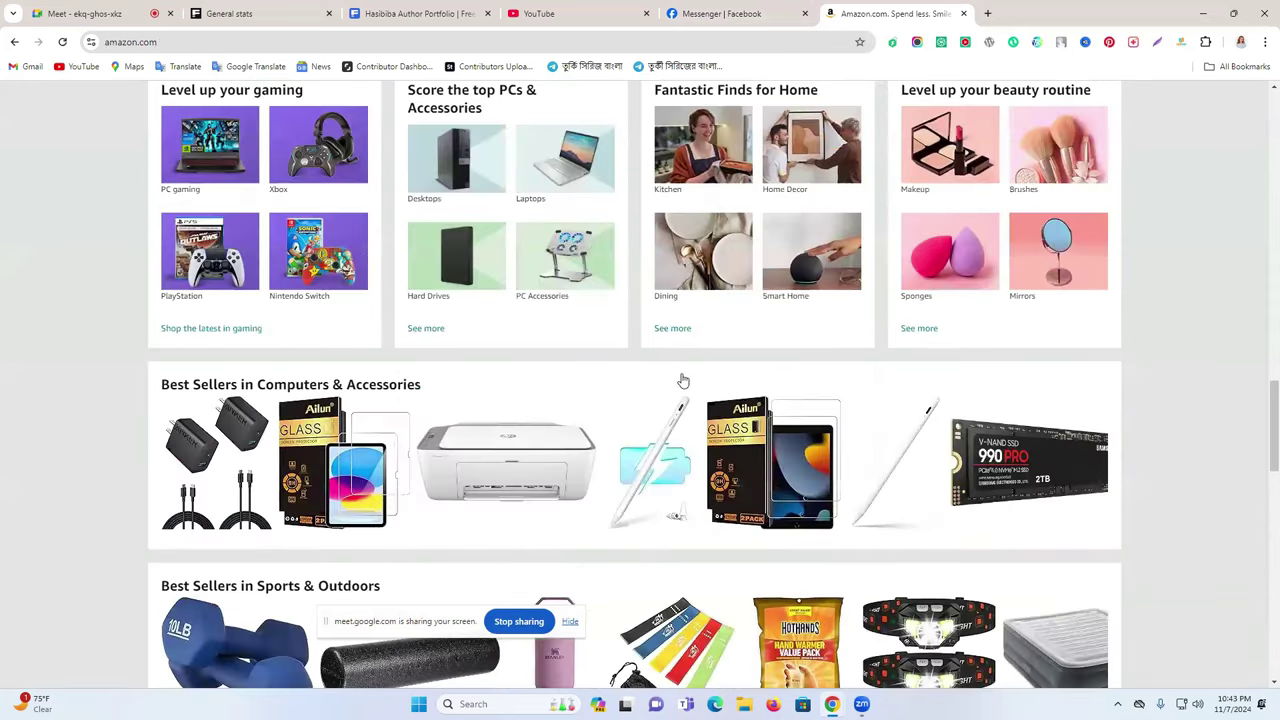
scroll(682, 380, "up", 4)
scroll(605, 378, "up", 2)
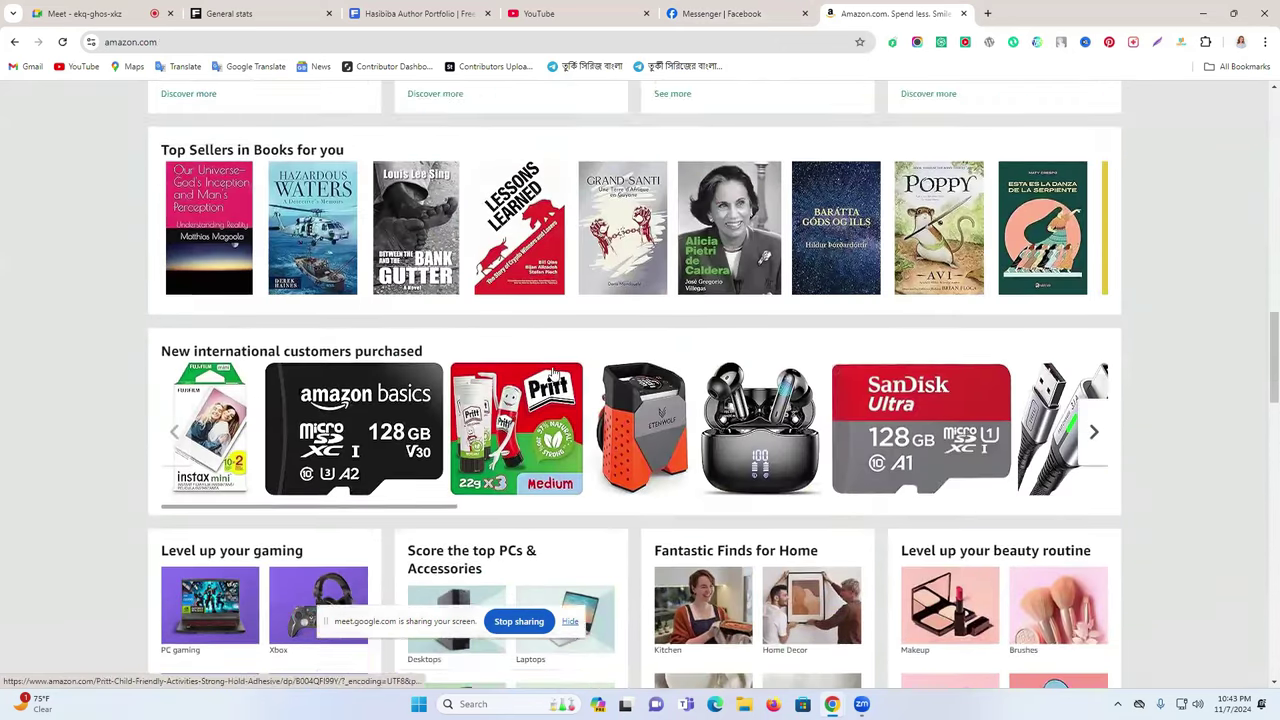
scroll(605, 385, "up", 3)
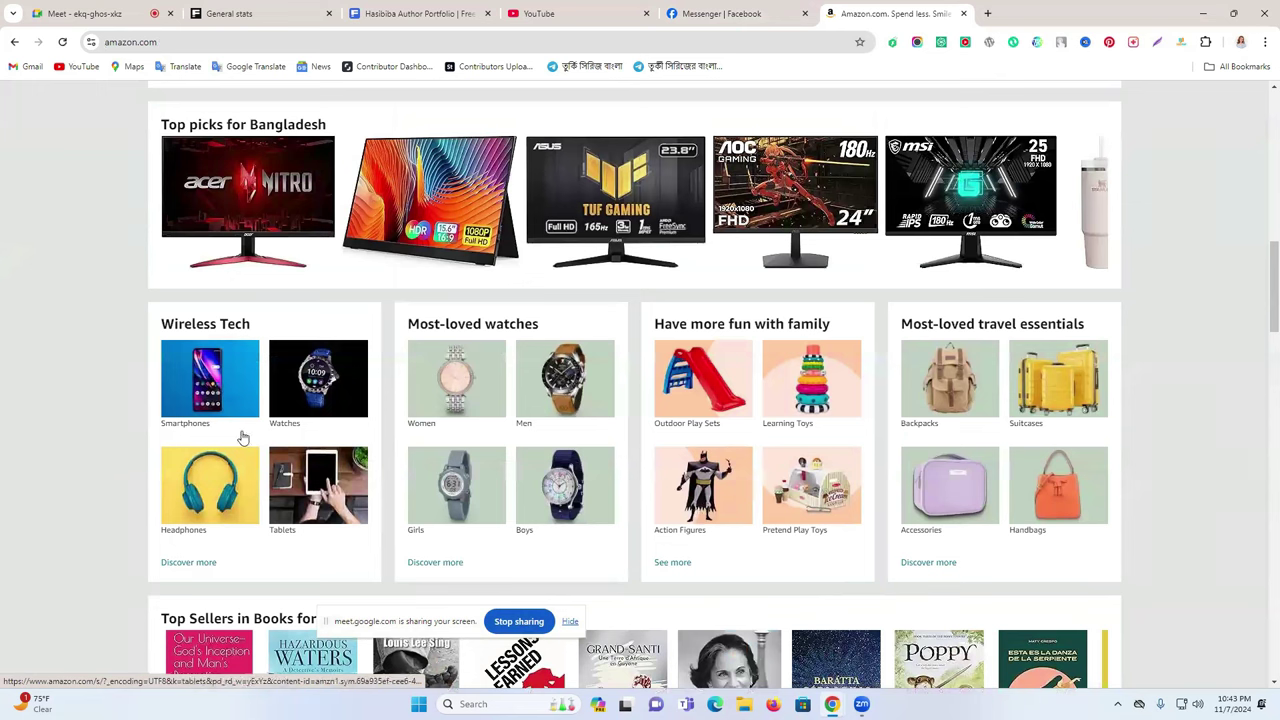
Open the Smartphones category under Wireless Tech and view the SAMSUNG Galaxy S24 Ultra 256GB Titanium Black listing
left_click(436, 370)
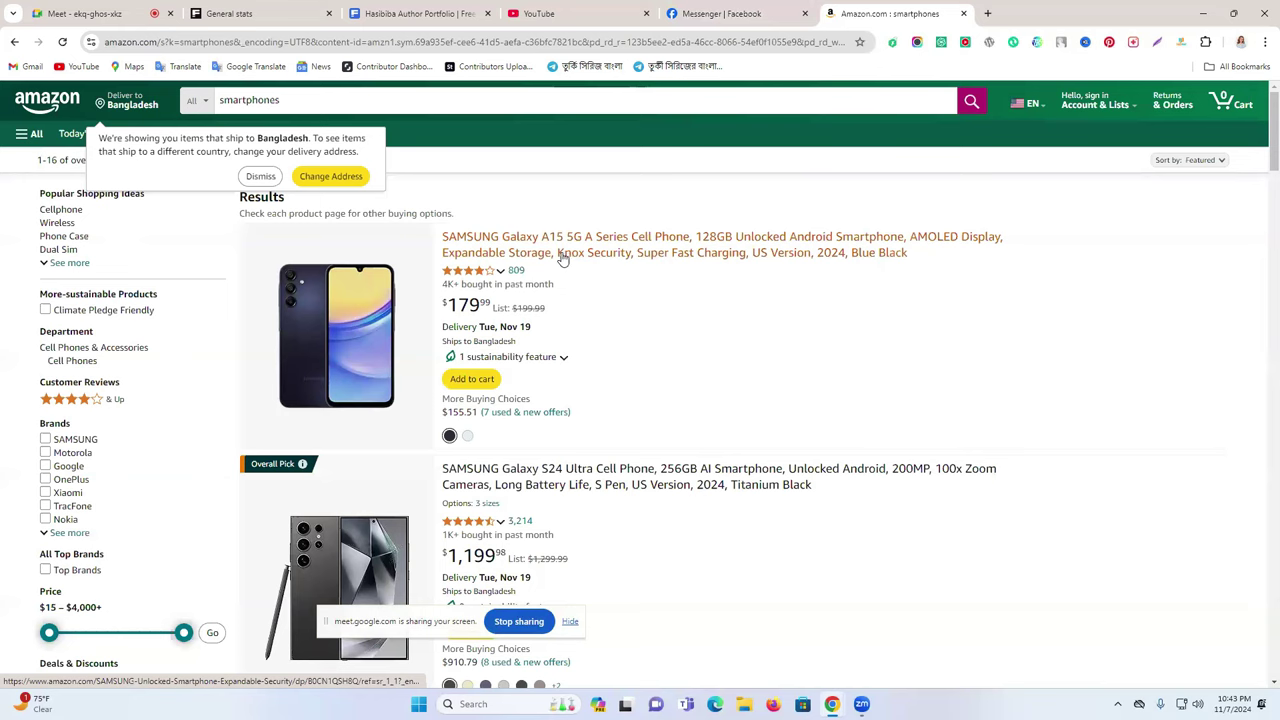
scroll(526, 265, "down", 1)
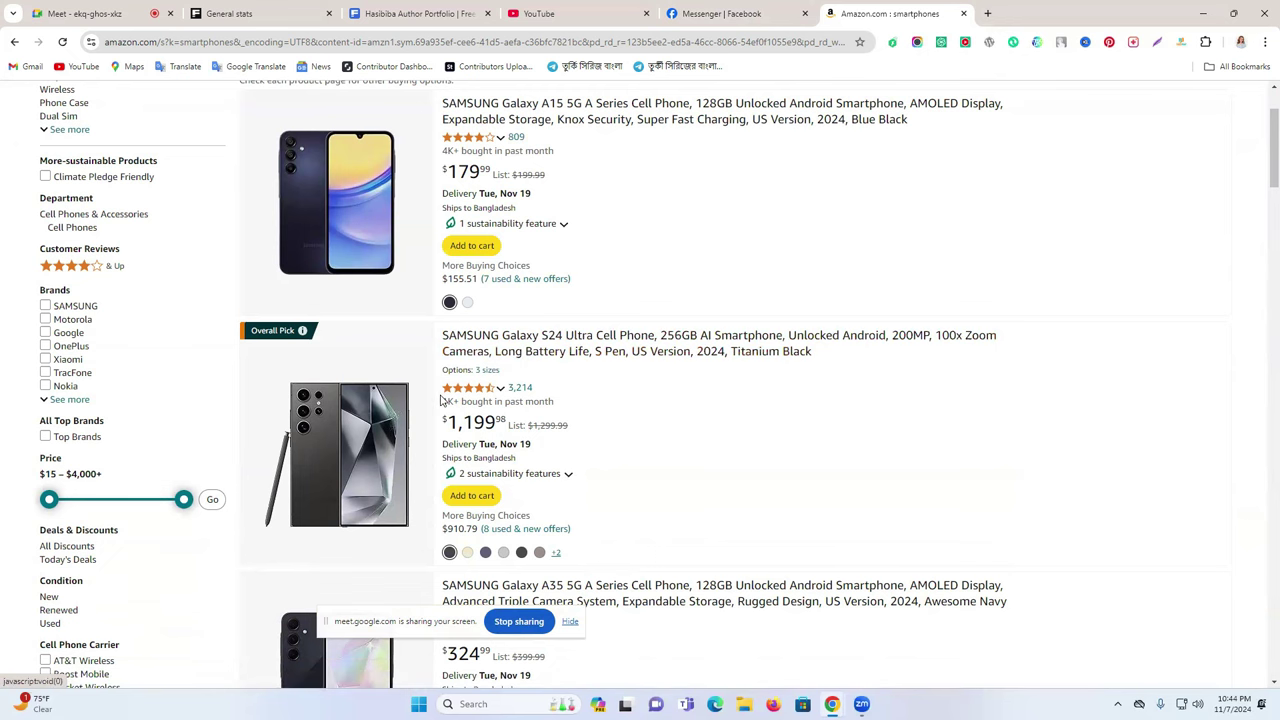
left_click(531, 349)
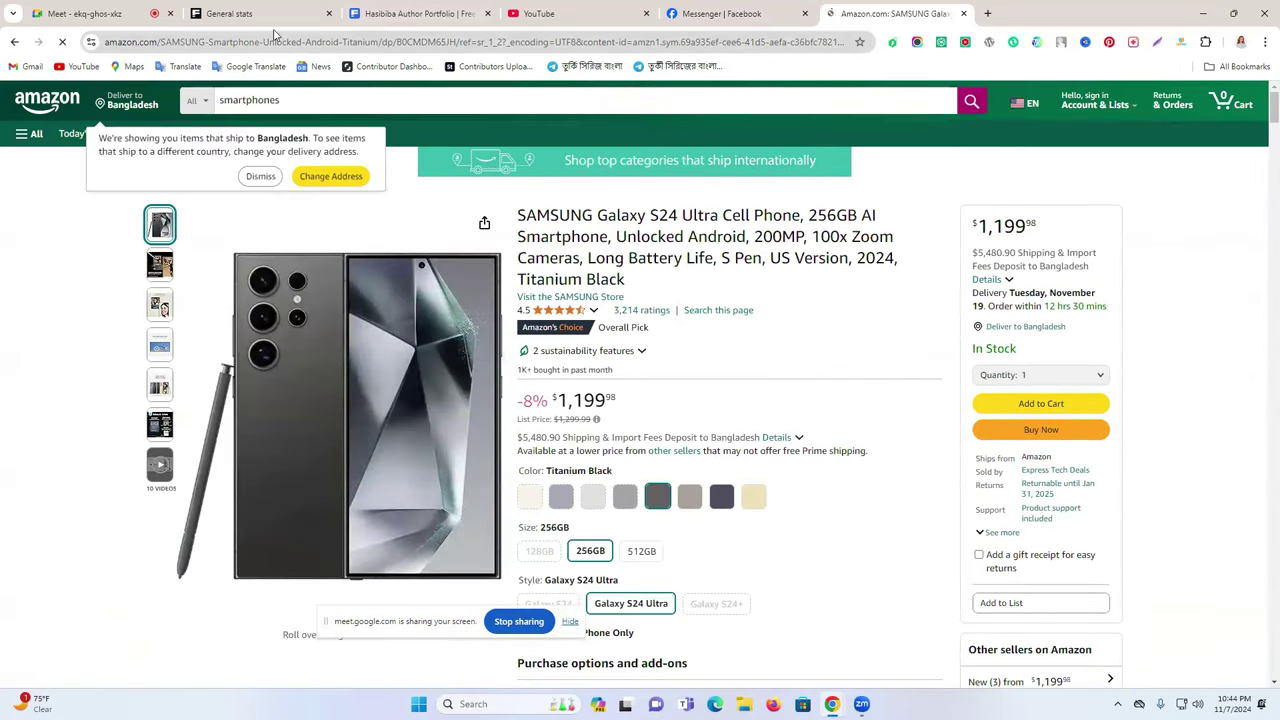
Examine the phone listing's web address and highlight its product title and rating, then clear the selection
left_click(270, 42)
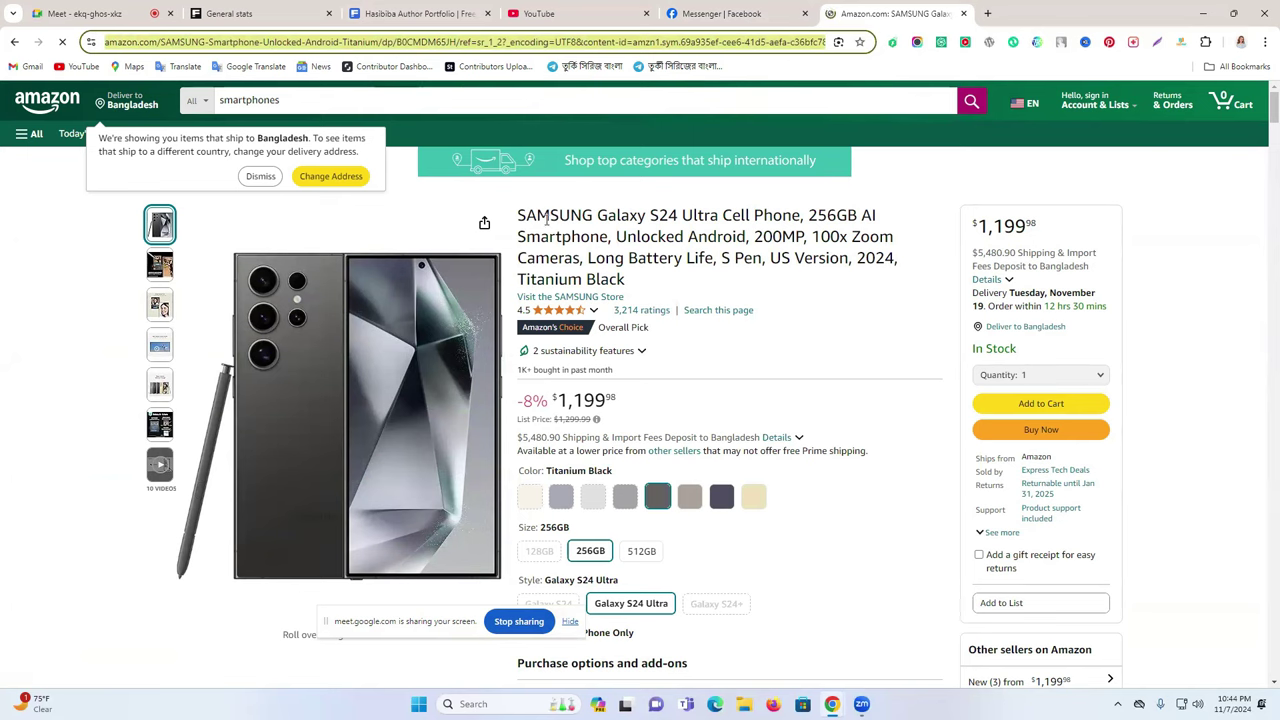
left_click_drag(515, 212, 650, 330)
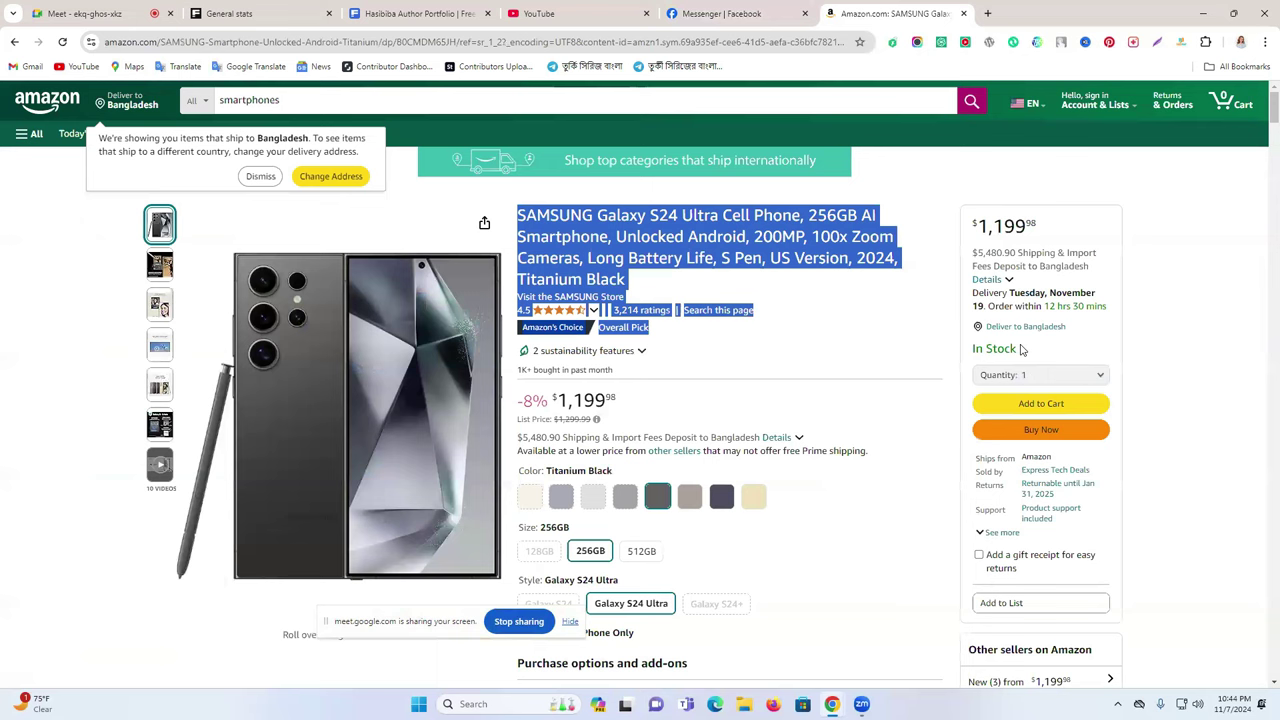
left_click(900, 200)
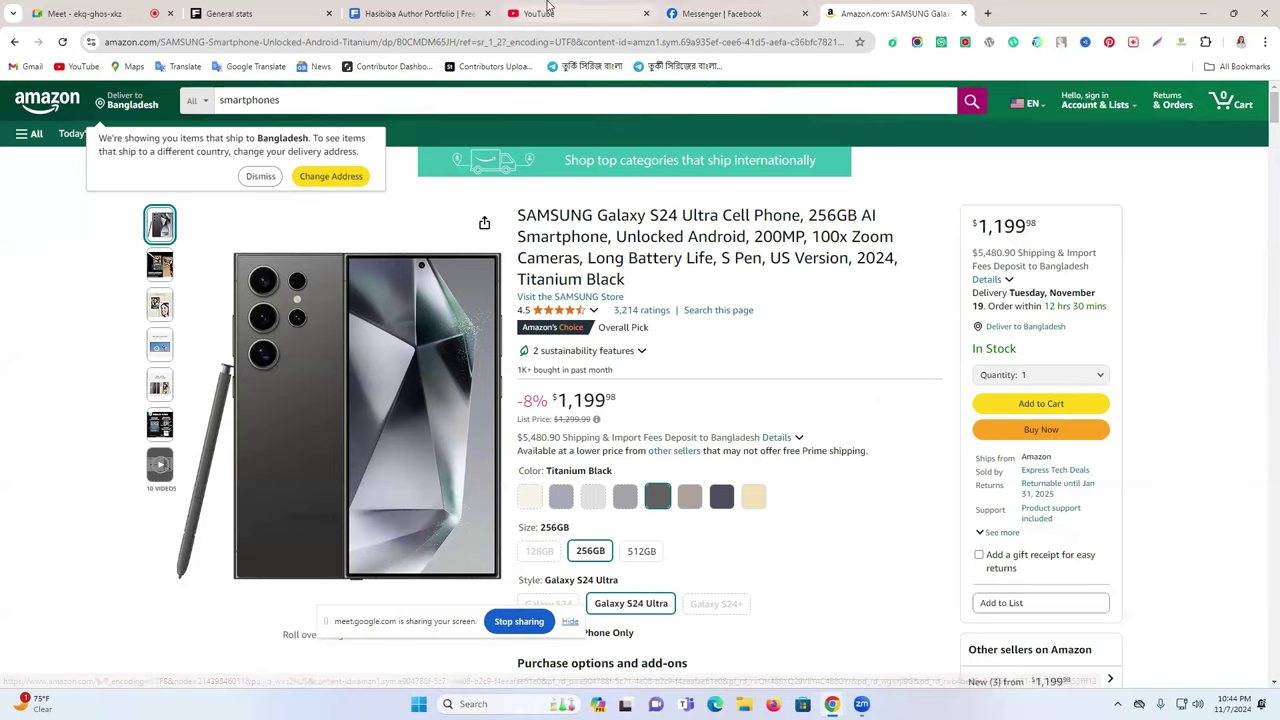
Switch to YouTube and search for "facebook account create 2024" using the suggested query
left_click(565, 13)
left_click(500, 100)
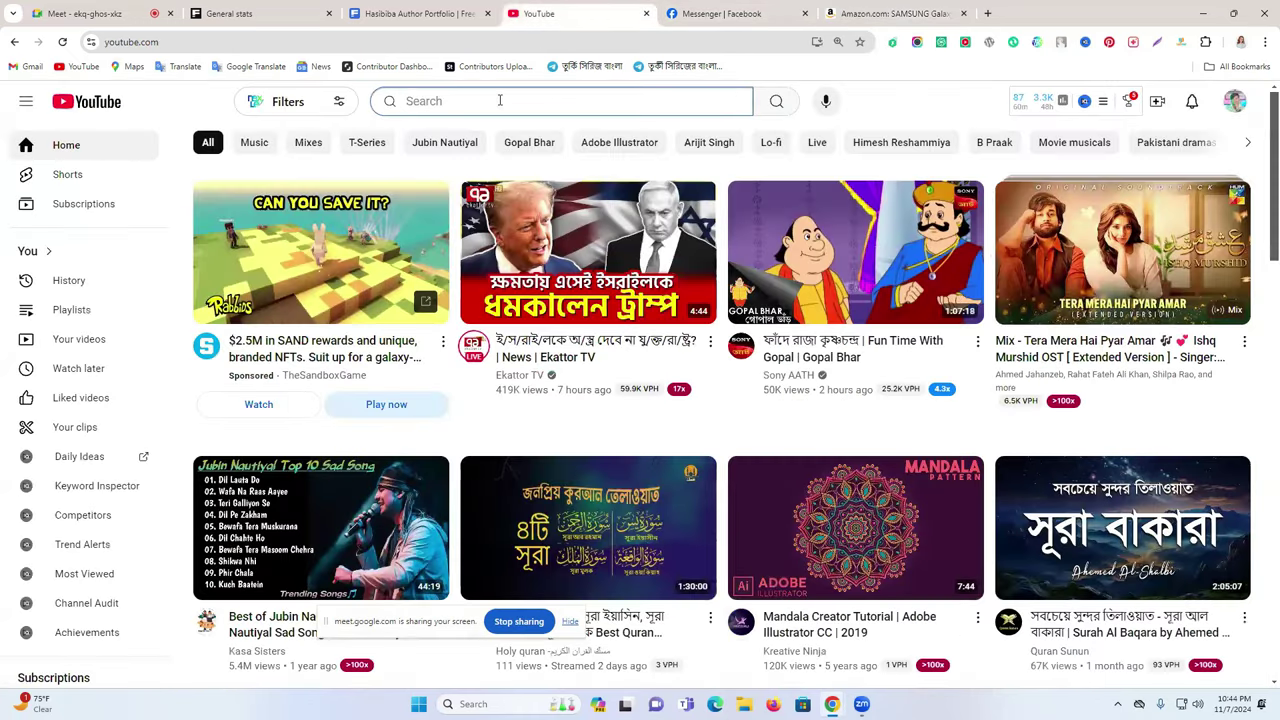
type("facebook")
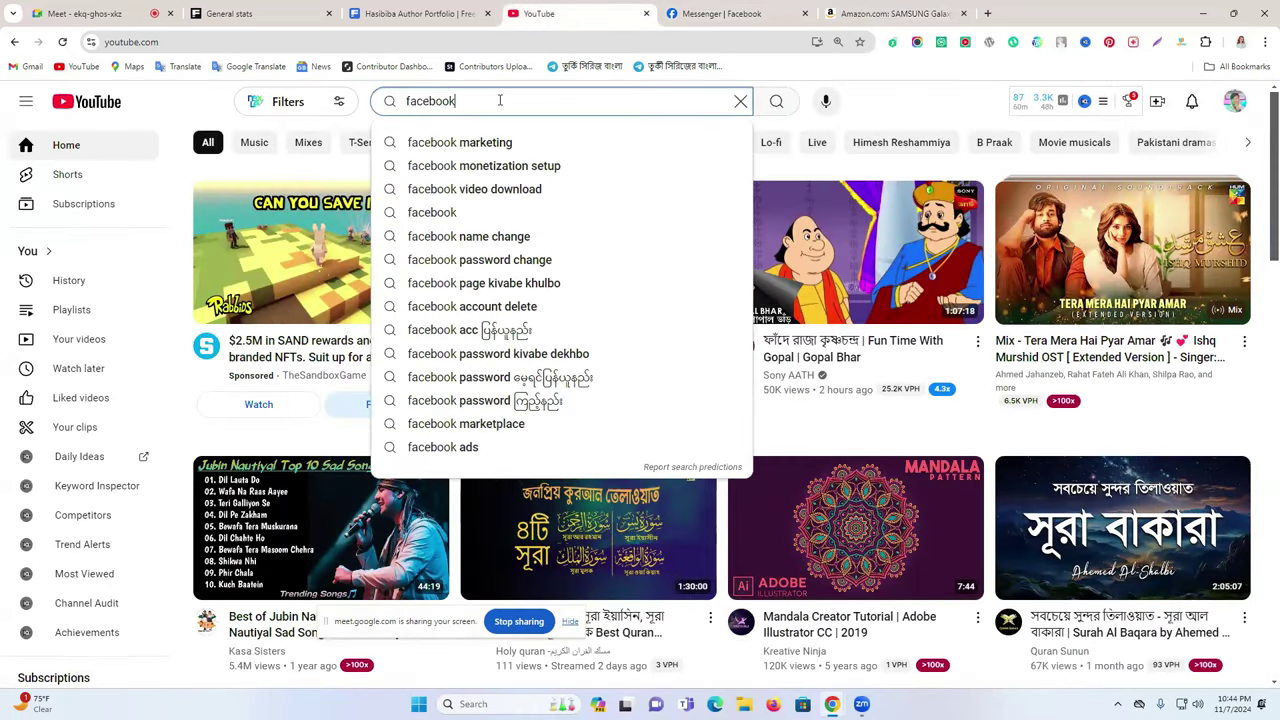
type(" accou")
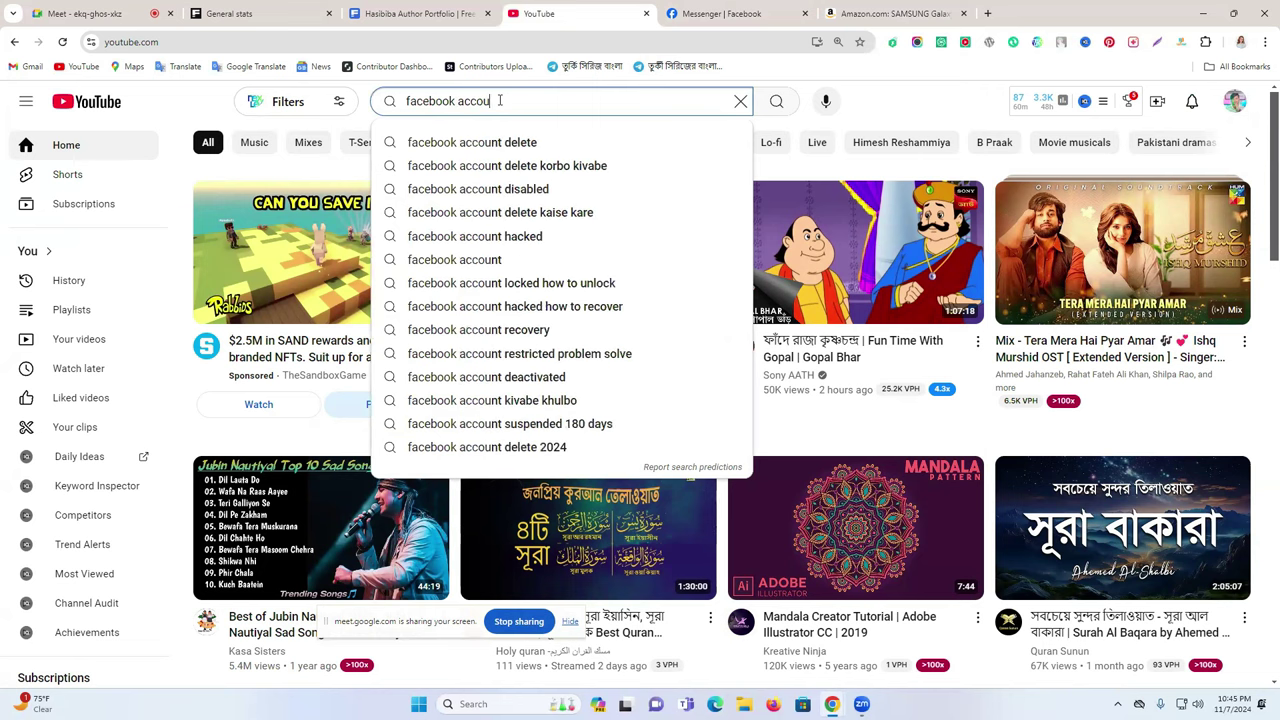
type("nt create")
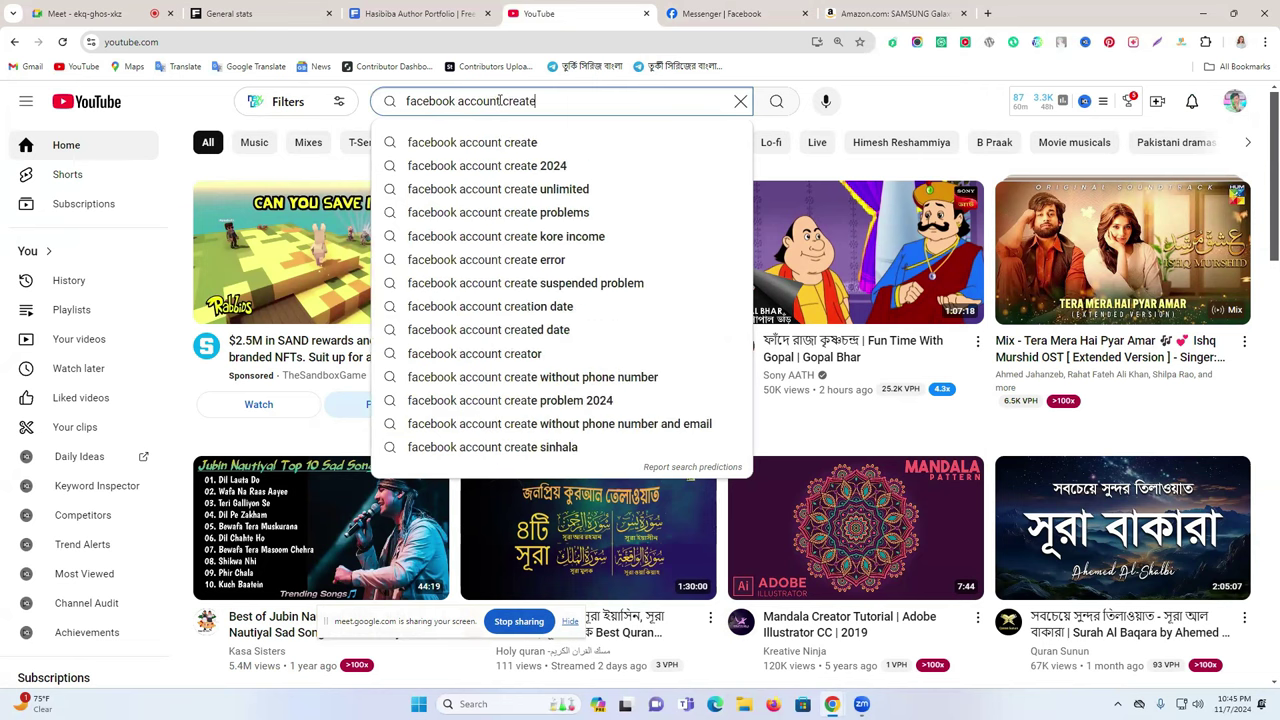
left_click(600, 168)
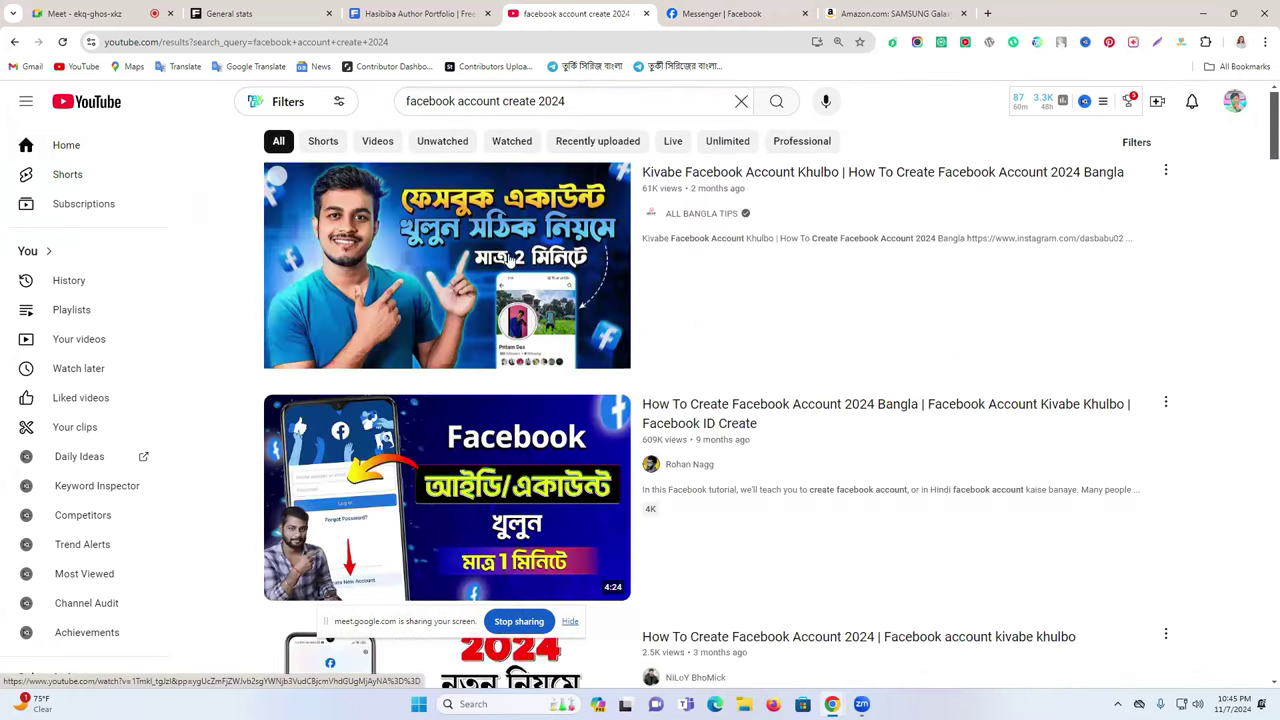
Look through the videos on creating a Facebook account and return to the YouTube home page
scroll(609, 289, "down", 3)
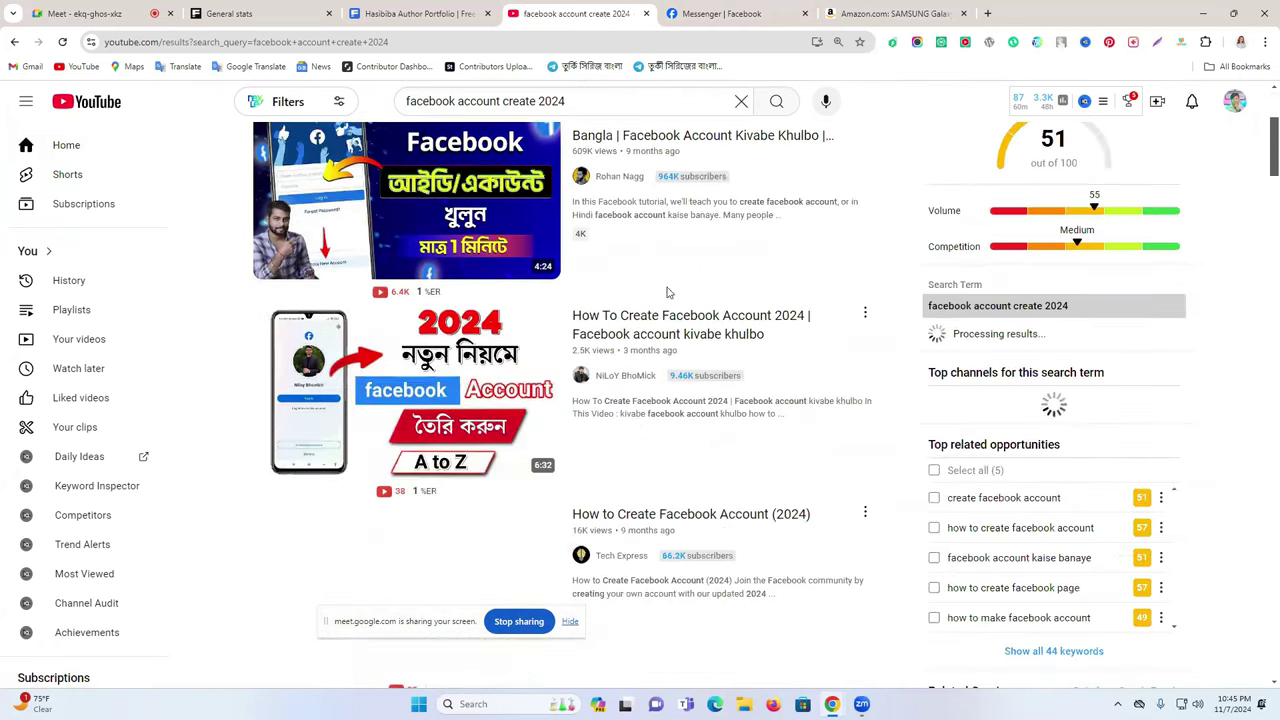
scroll(620, 373, "up", 3)
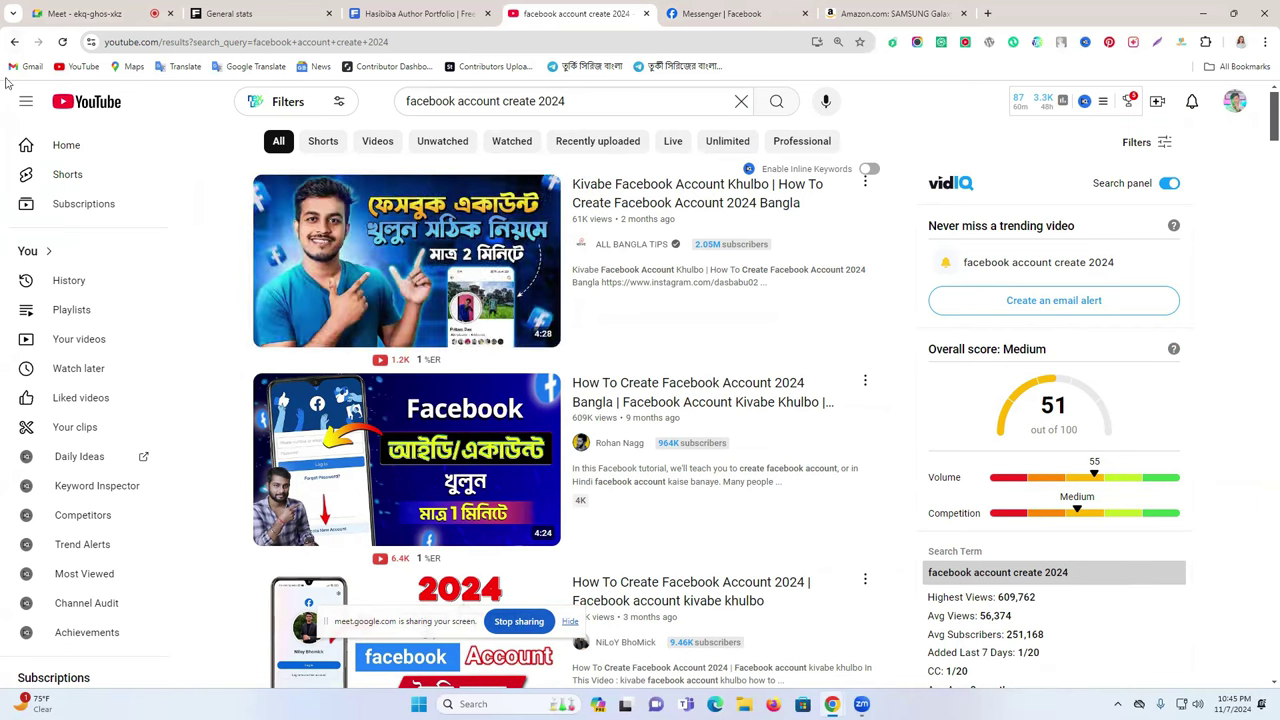
left_click(14, 43)
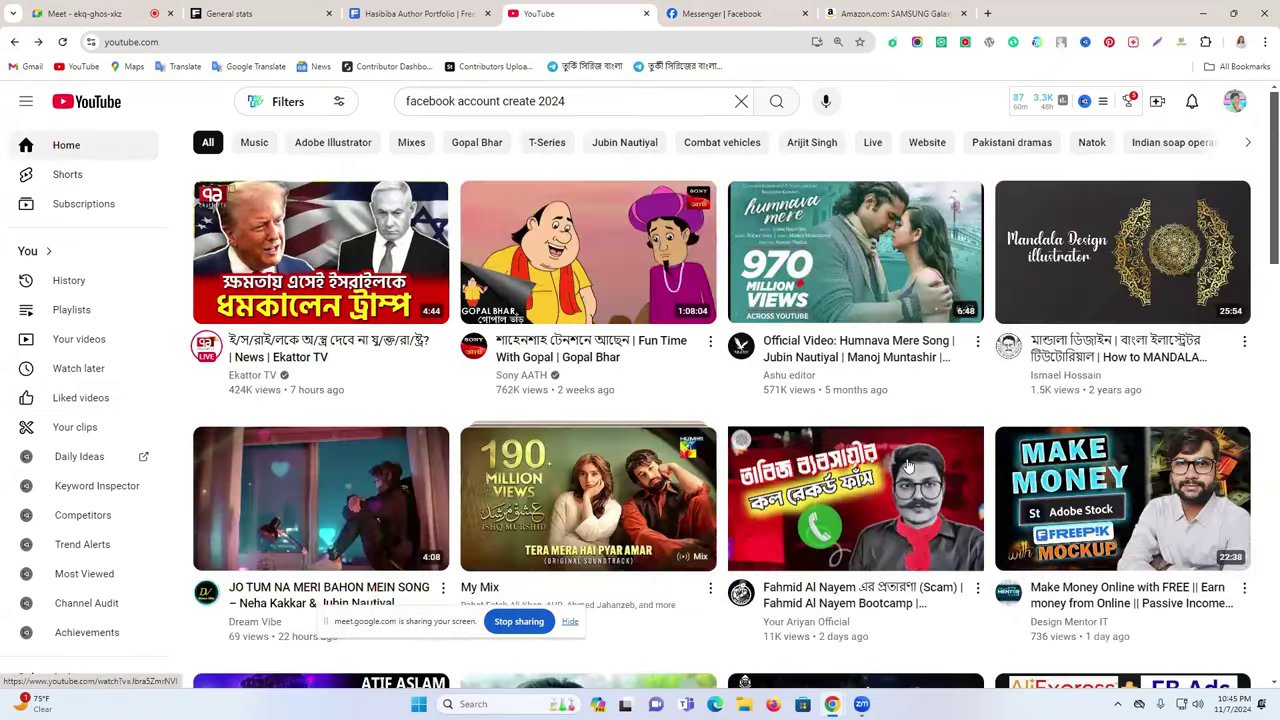
Switch to the Facebook tab and go from Messenger to the home feed
left_click(893, 13)
left_click(728, 13)
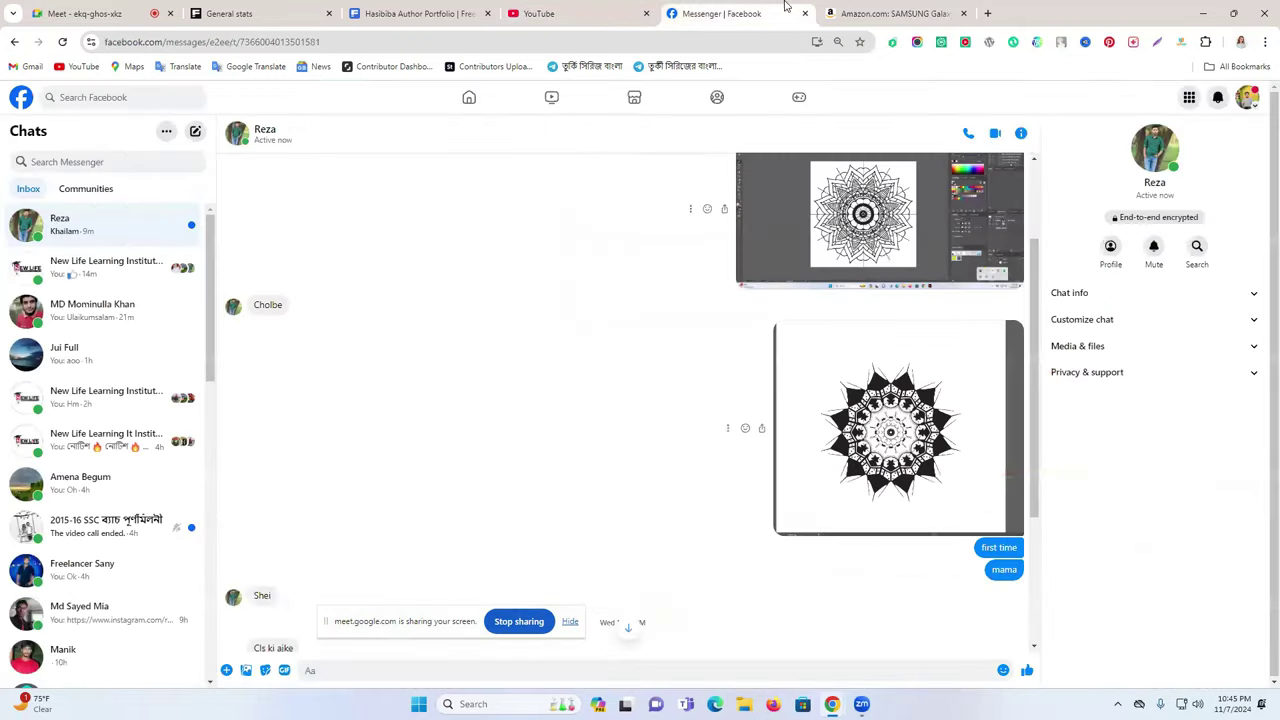
left_click(472, 110)
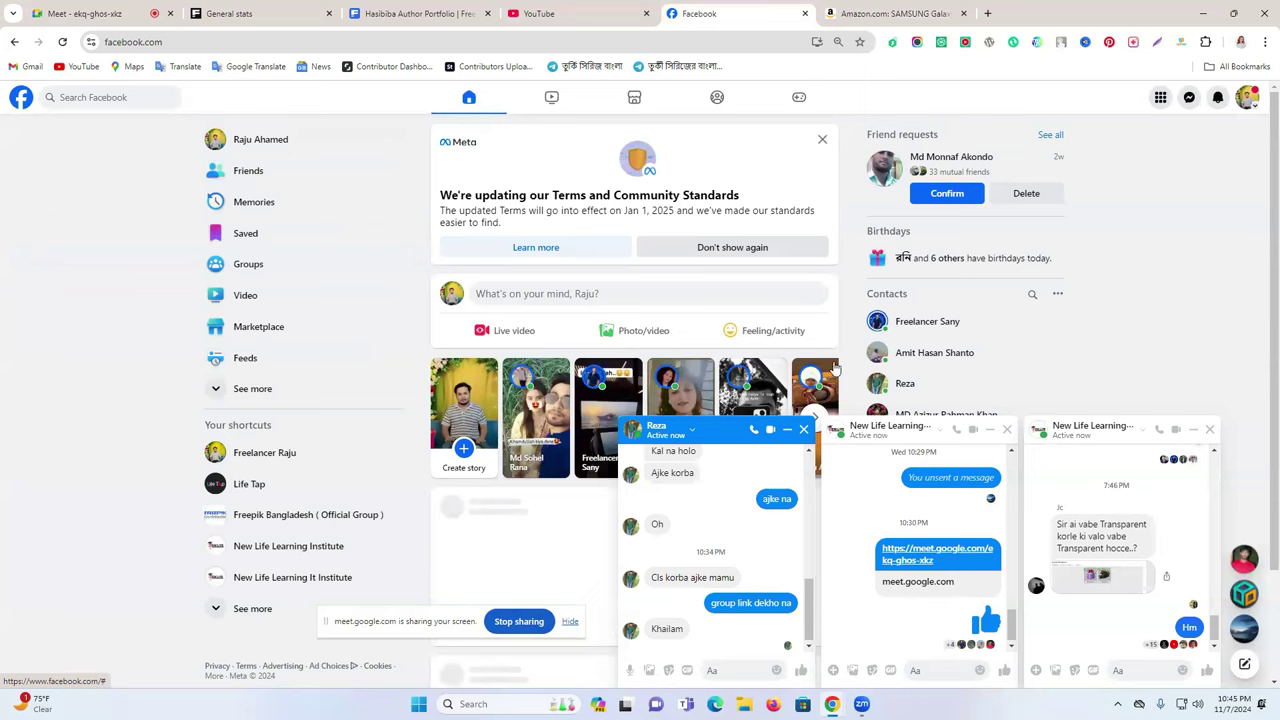
Close the three open chat windows and dismiss the Terms and Community Standards notice on the feed
left_click(803, 429)
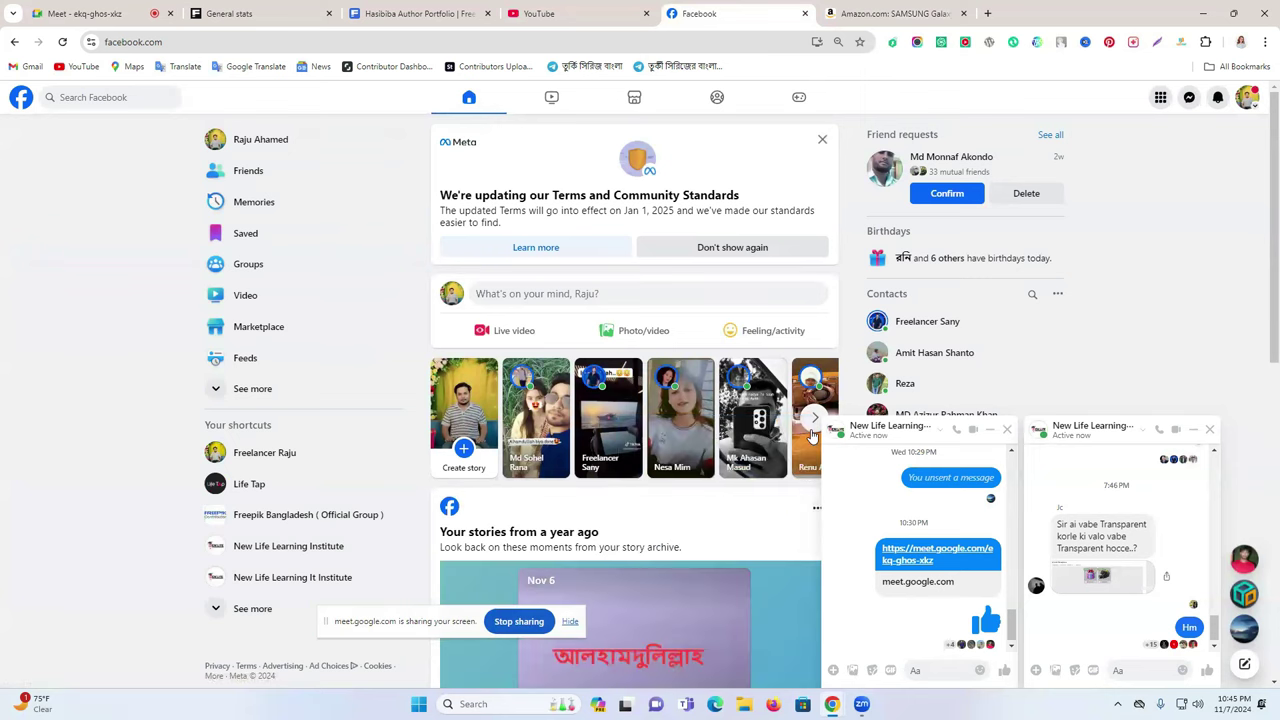
left_click(1006, 429)
left_click(1209, 430)
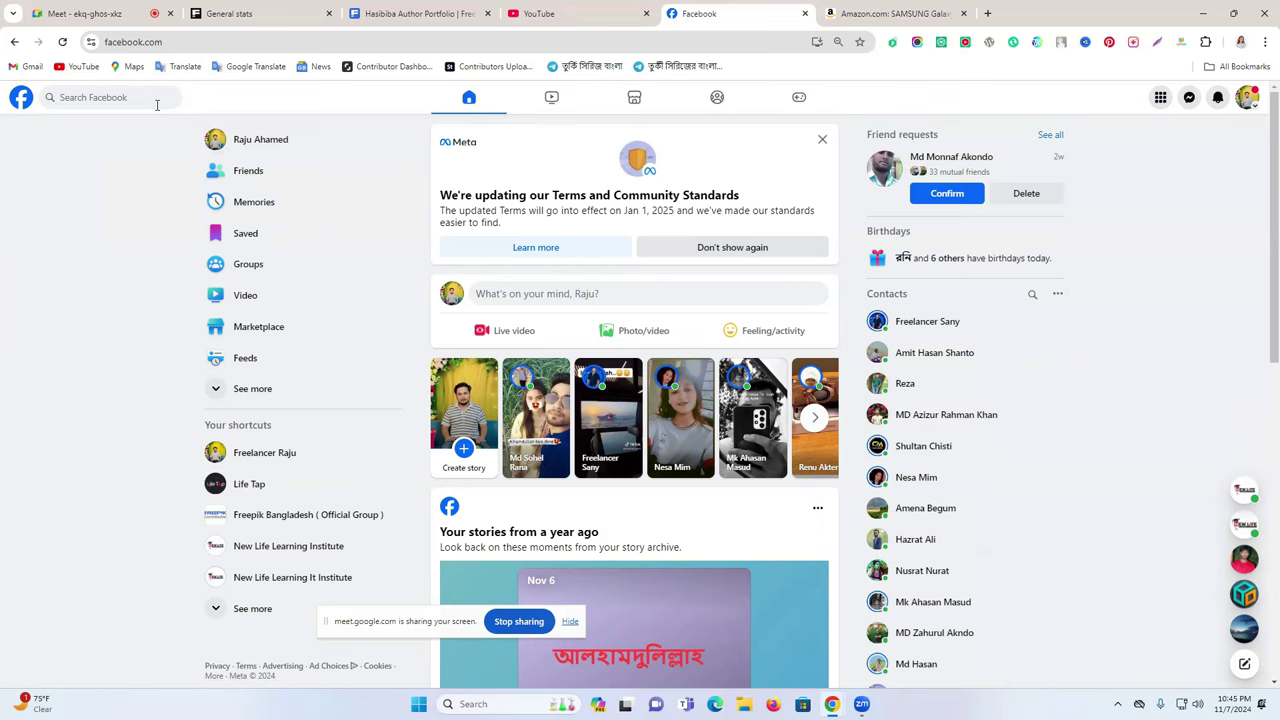
left_click(822, 139)
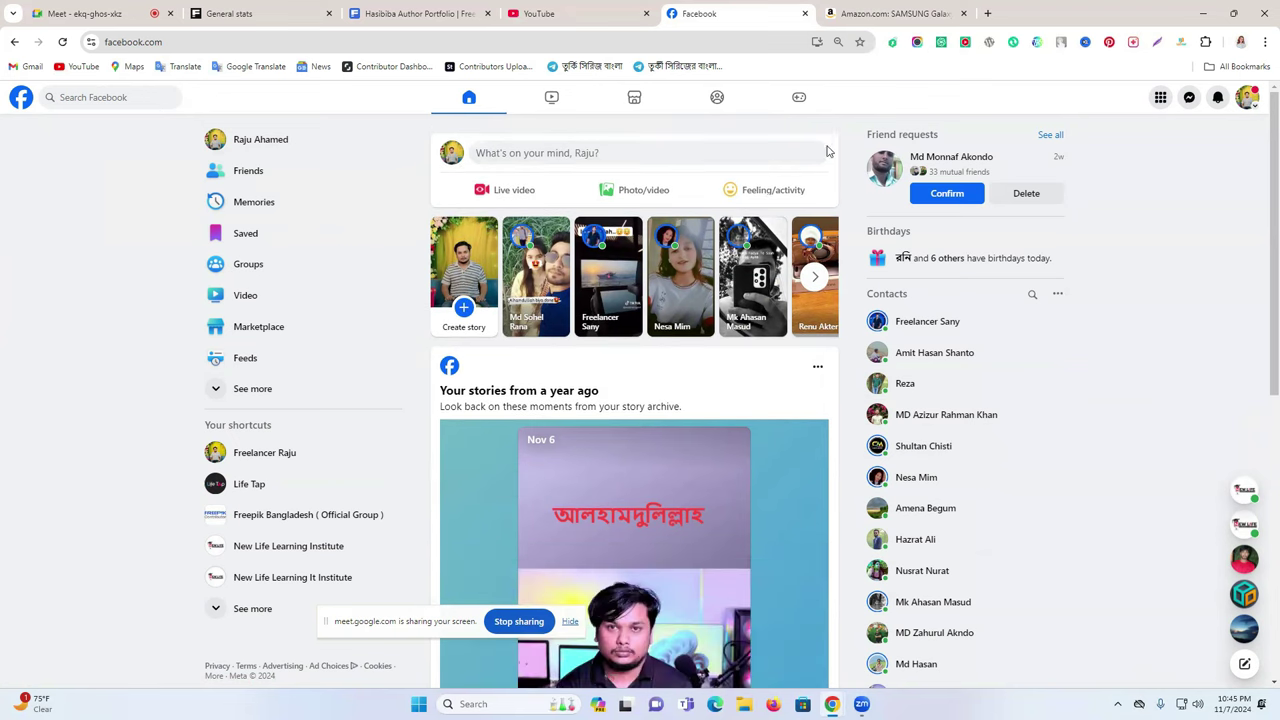
Search Facebook for "usa buy and sell public group" using the suggested query
left_click(145, 99)
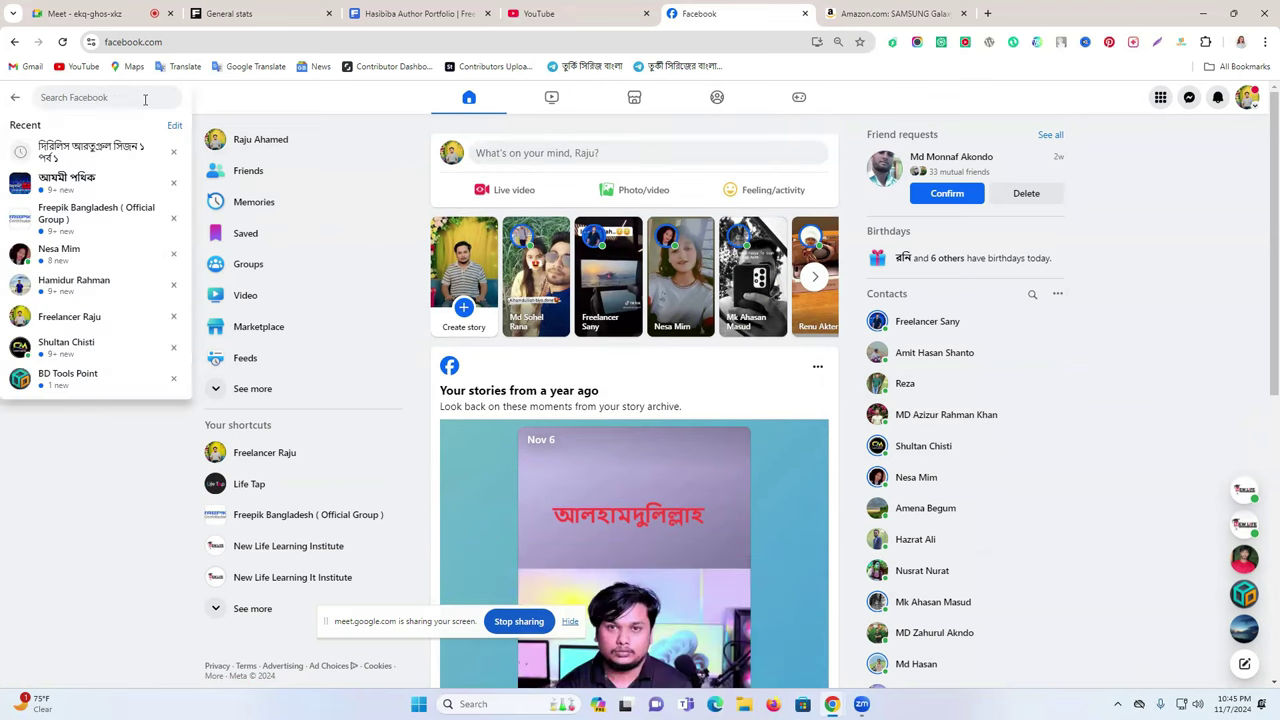
type("usa")
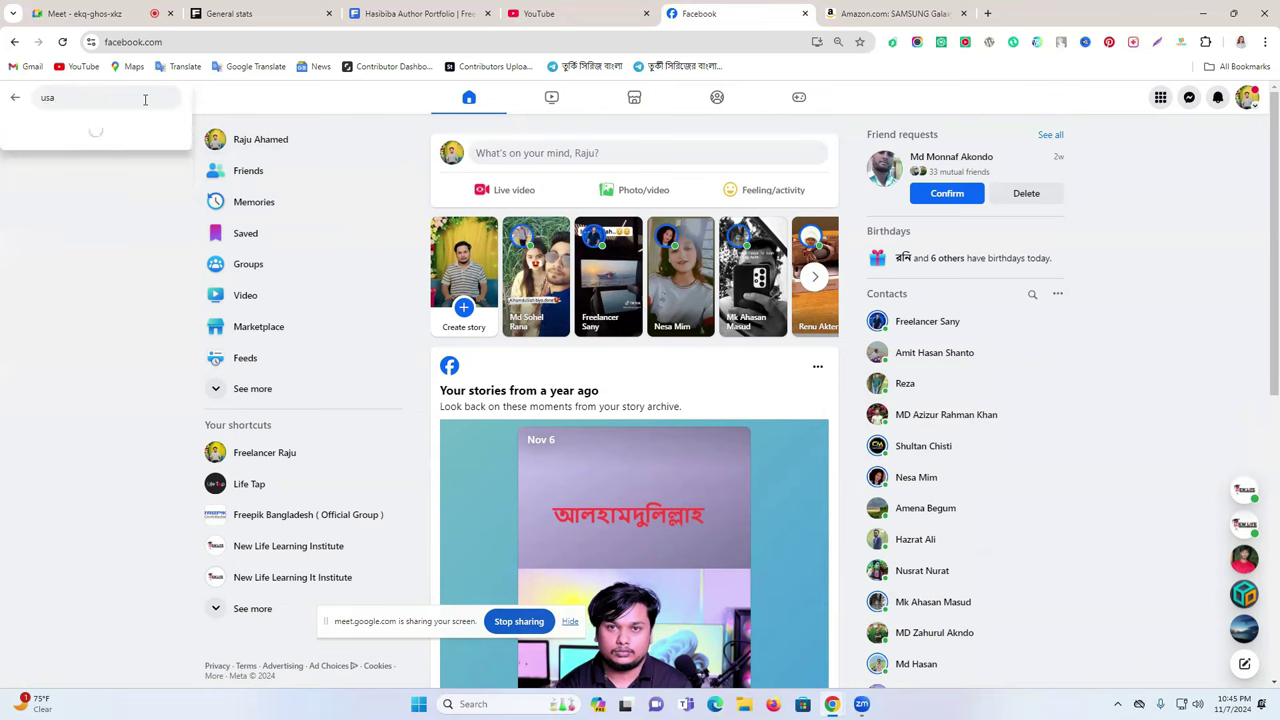
type(" buy")
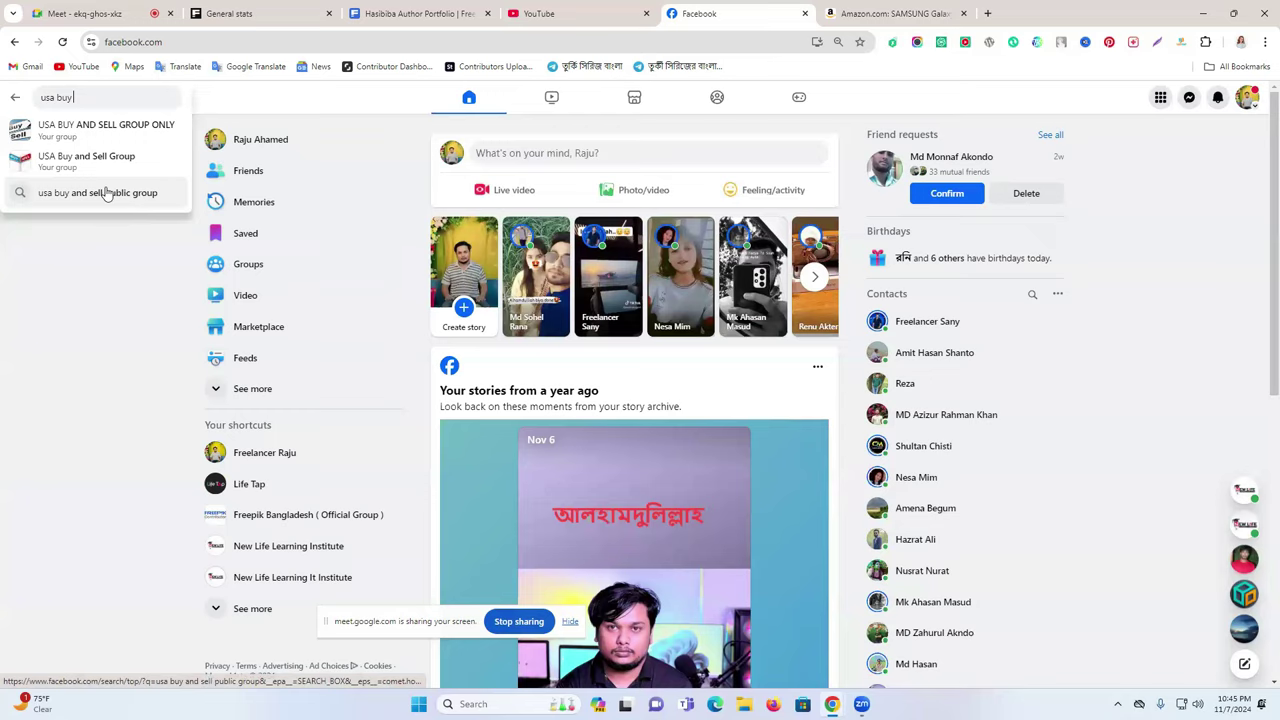
left_click(107, 193)
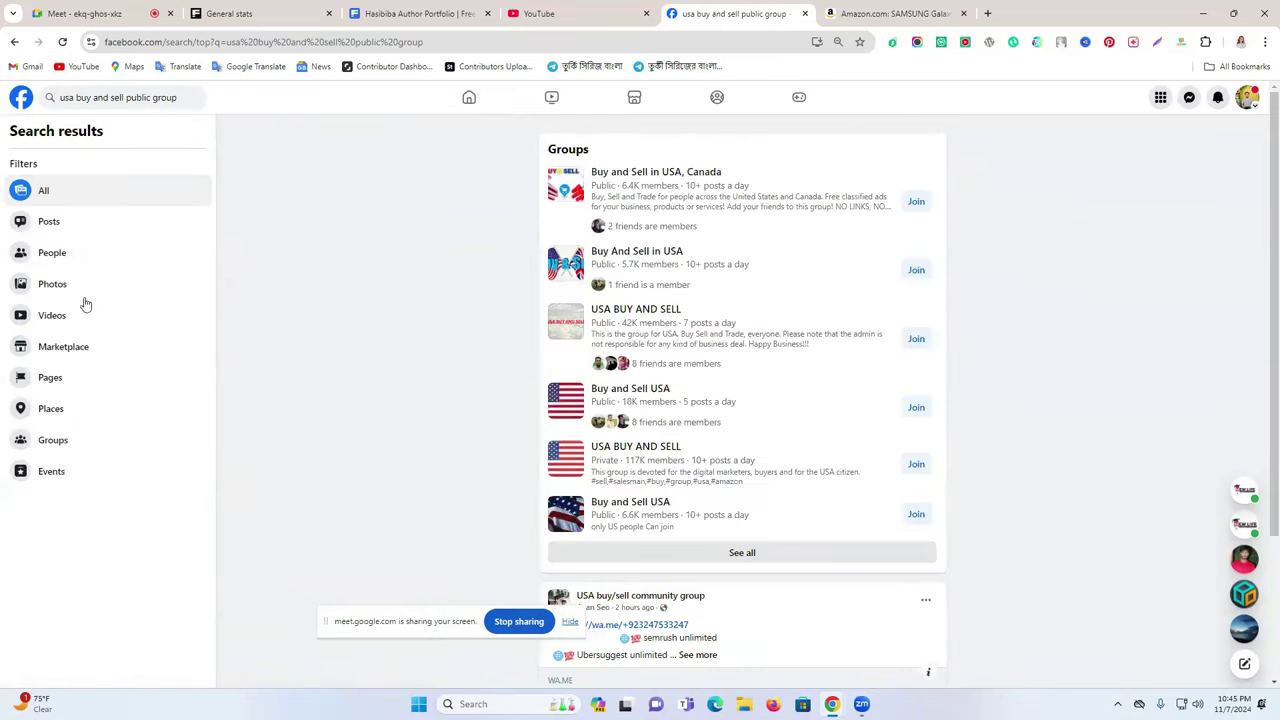
Filter the Facebook search results to Groups and look through the listed USA buy-and-sell groups
scroll(664, 260, "down", 2)
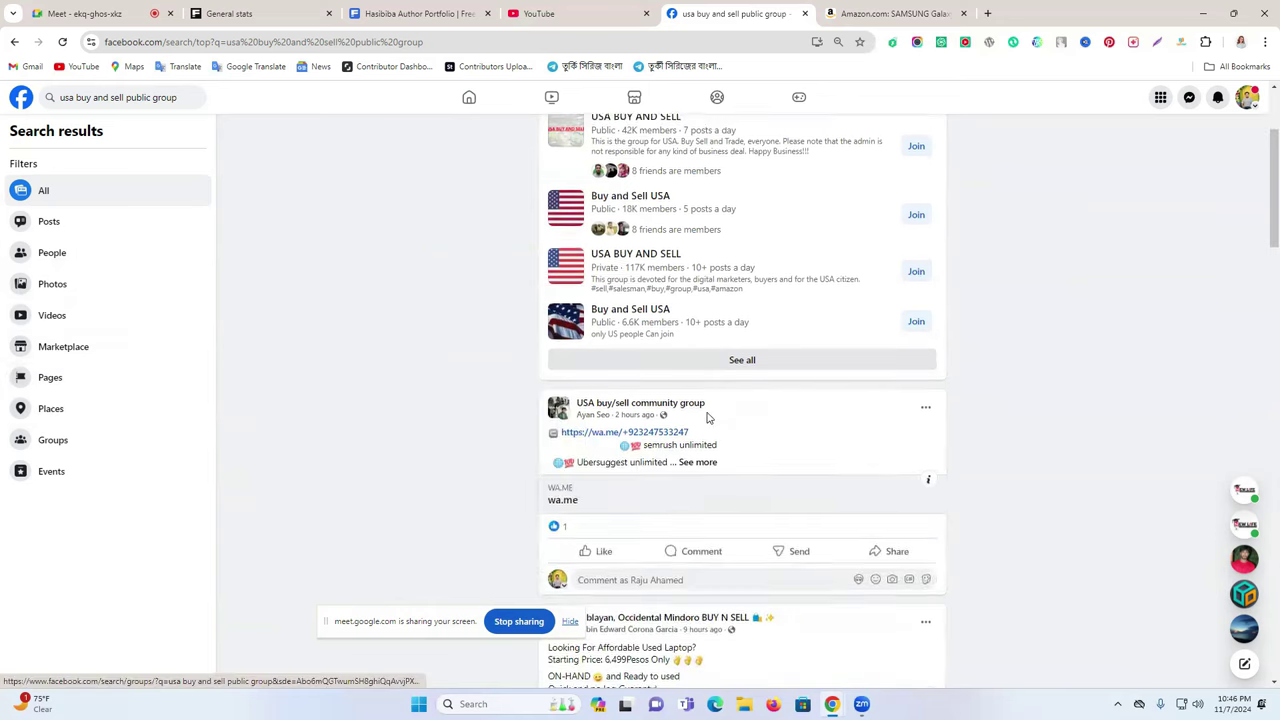
scroll(668, 366, "up", 2)
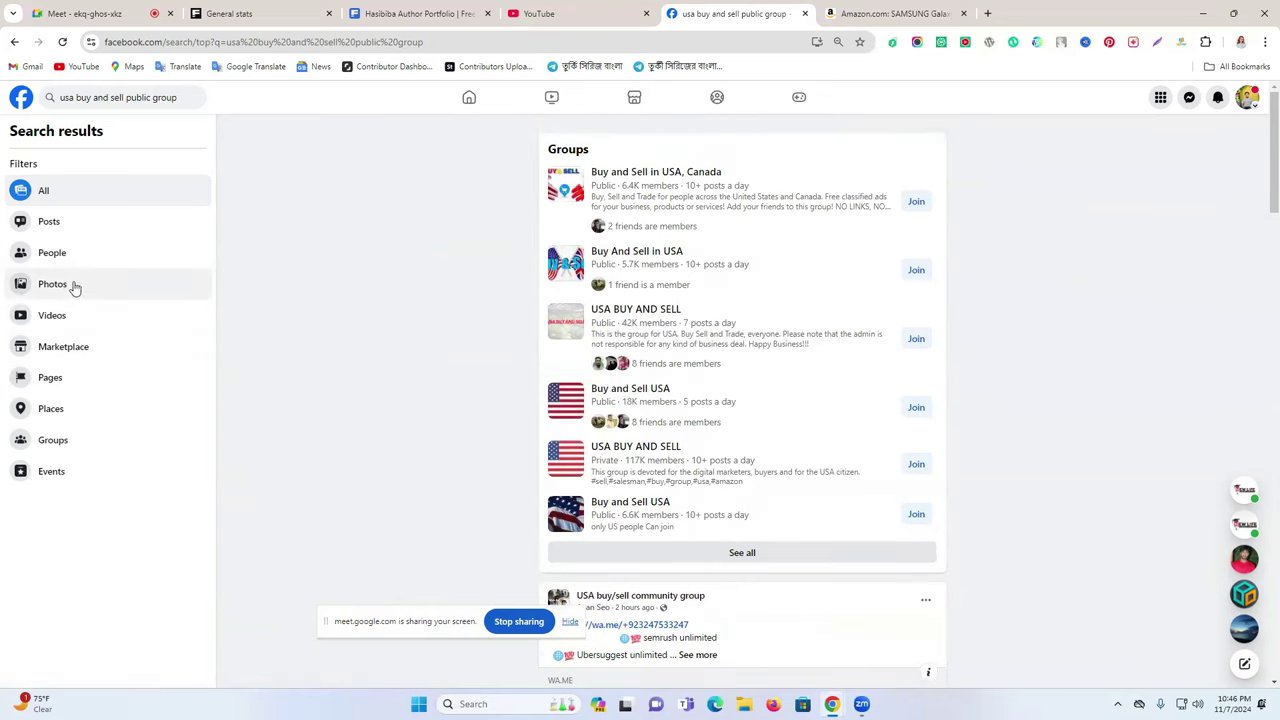
left_click(68, 446)
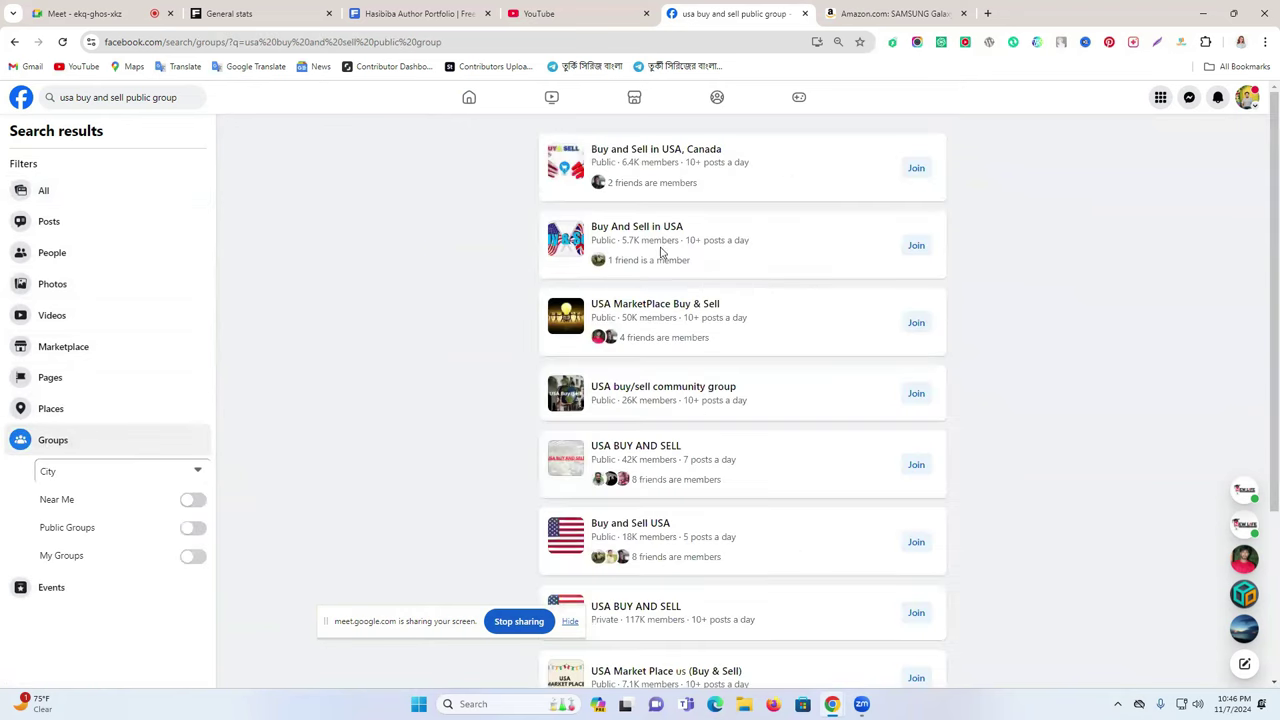
scroll(684, 376, "down", 4)
scroll(684, 376, "up", 5)
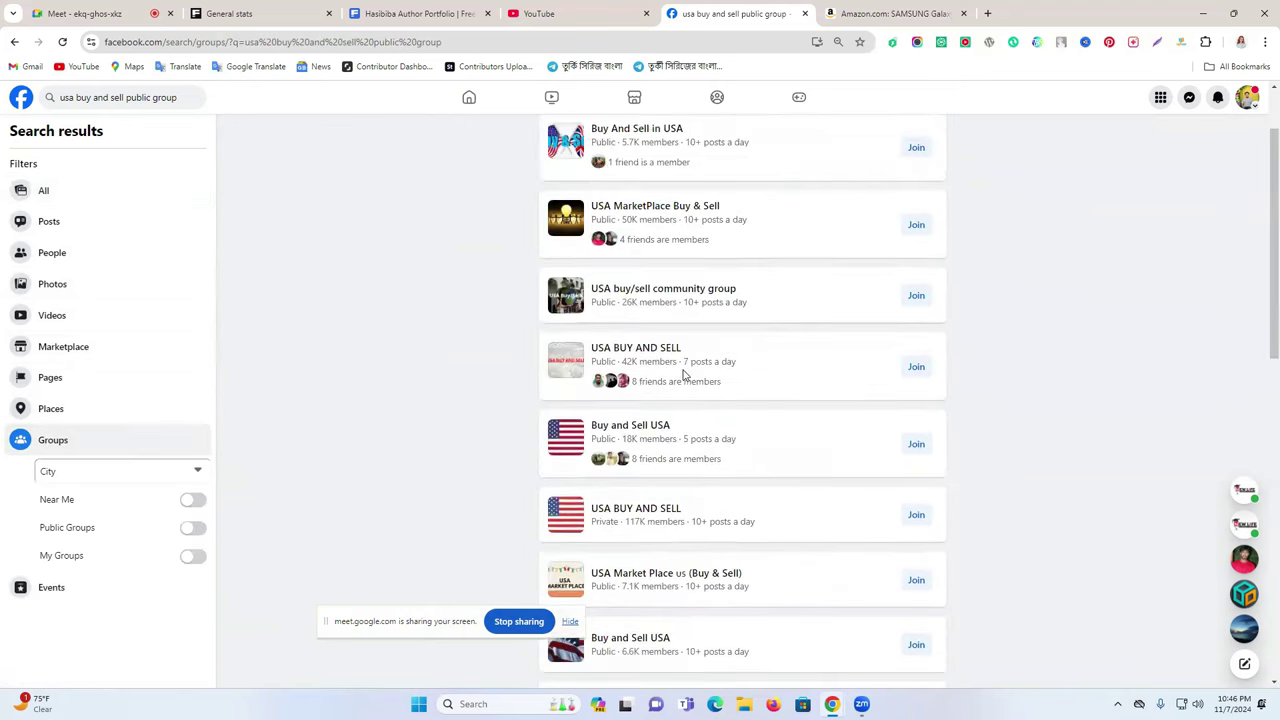
Examine the privacy, member counts and posting activity of the groups listed for the USA buy-and-sell search
scroll(596, 220, "up", 1)
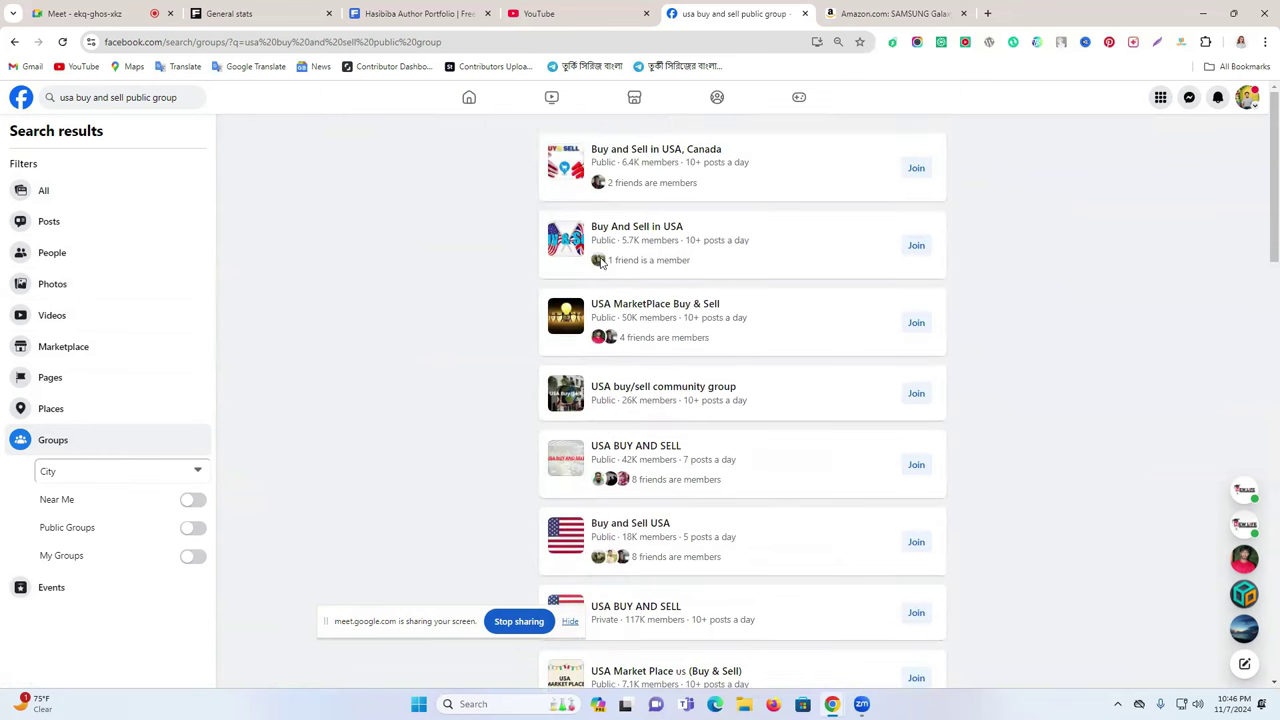
scroll(617, 310, "down", 2)
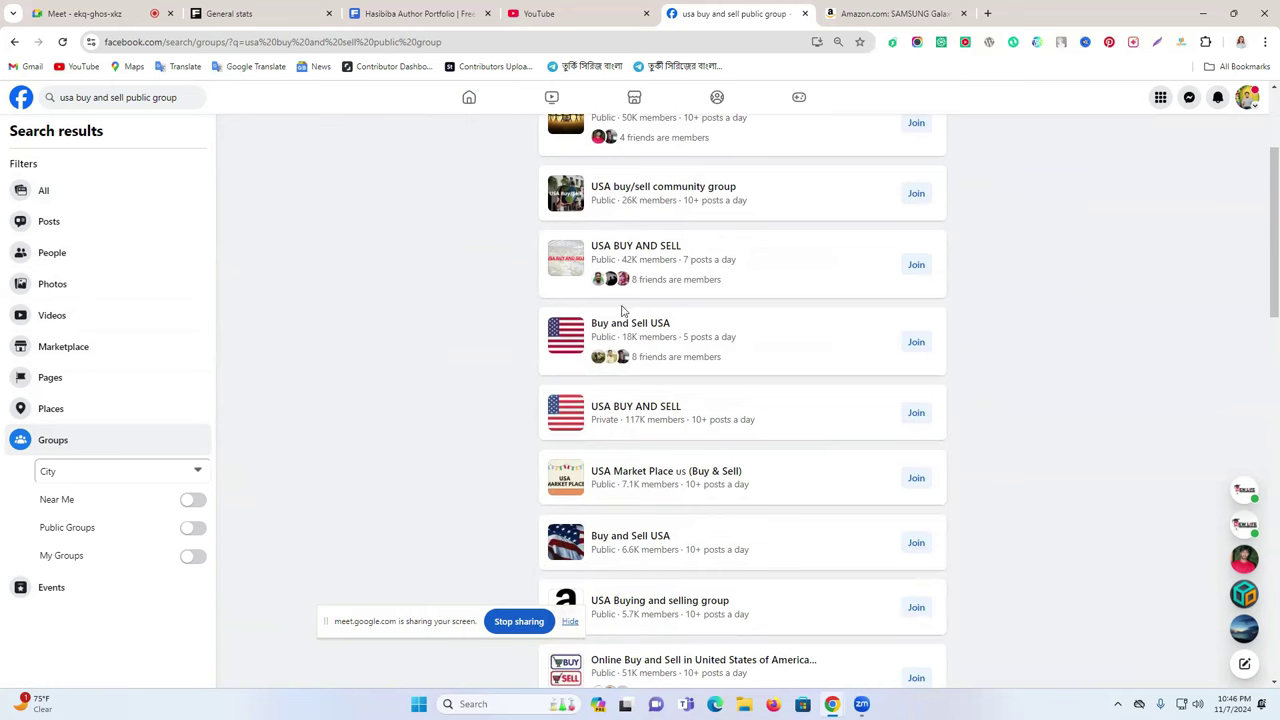
scroll(620, 310, "down", 4)
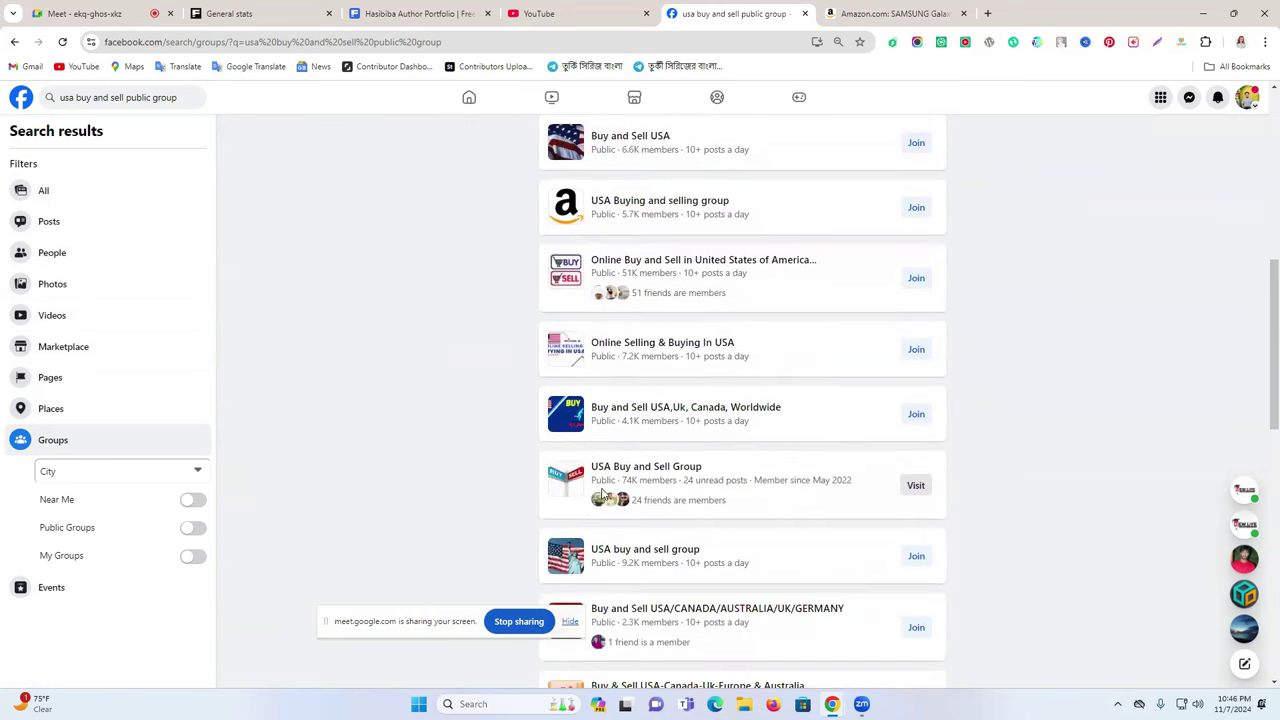
scroll(620, 500, "down", 3)
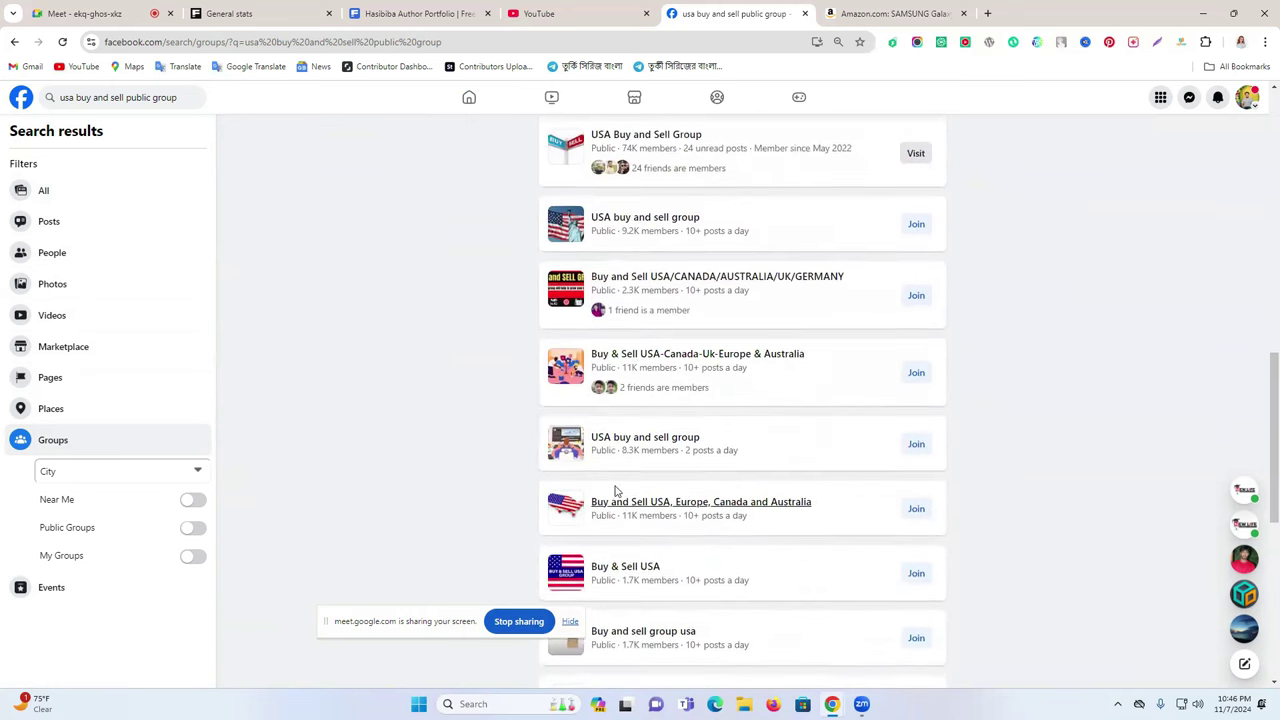
scroll(618, 465, "down", 6)
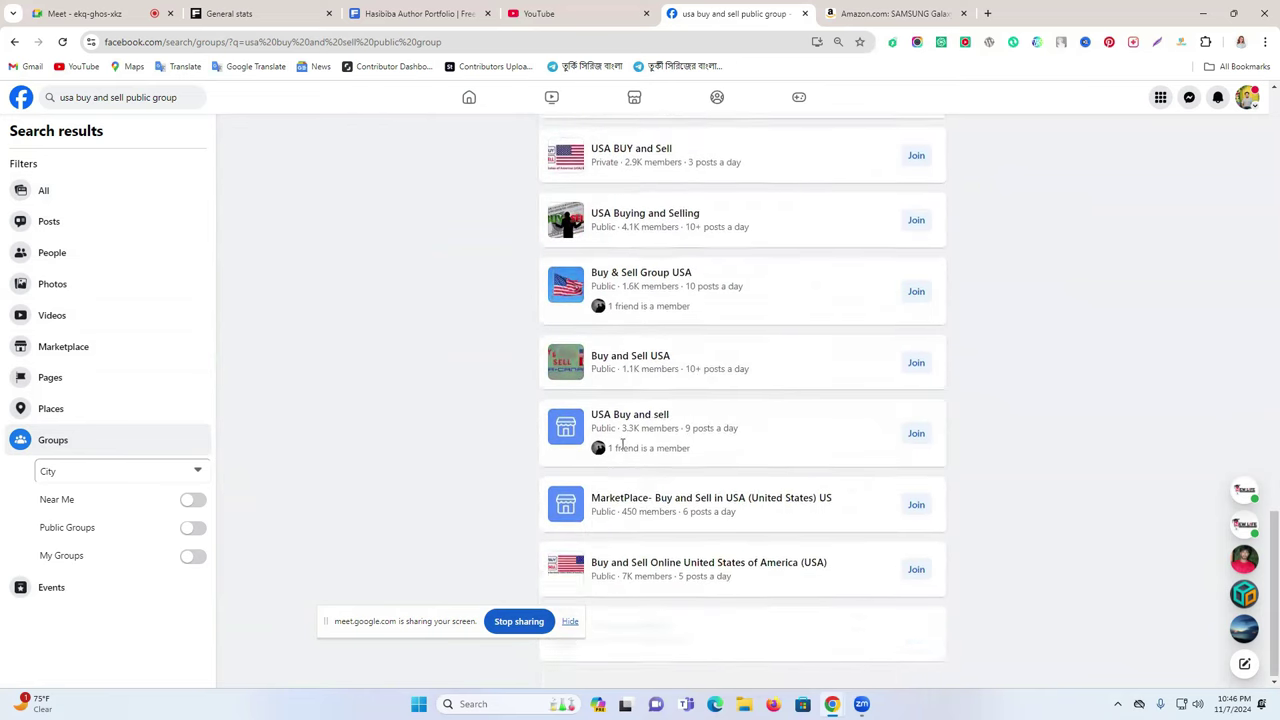
scroll(622, 450, "up", 15)
scroll(1023, 483, "down", 3)
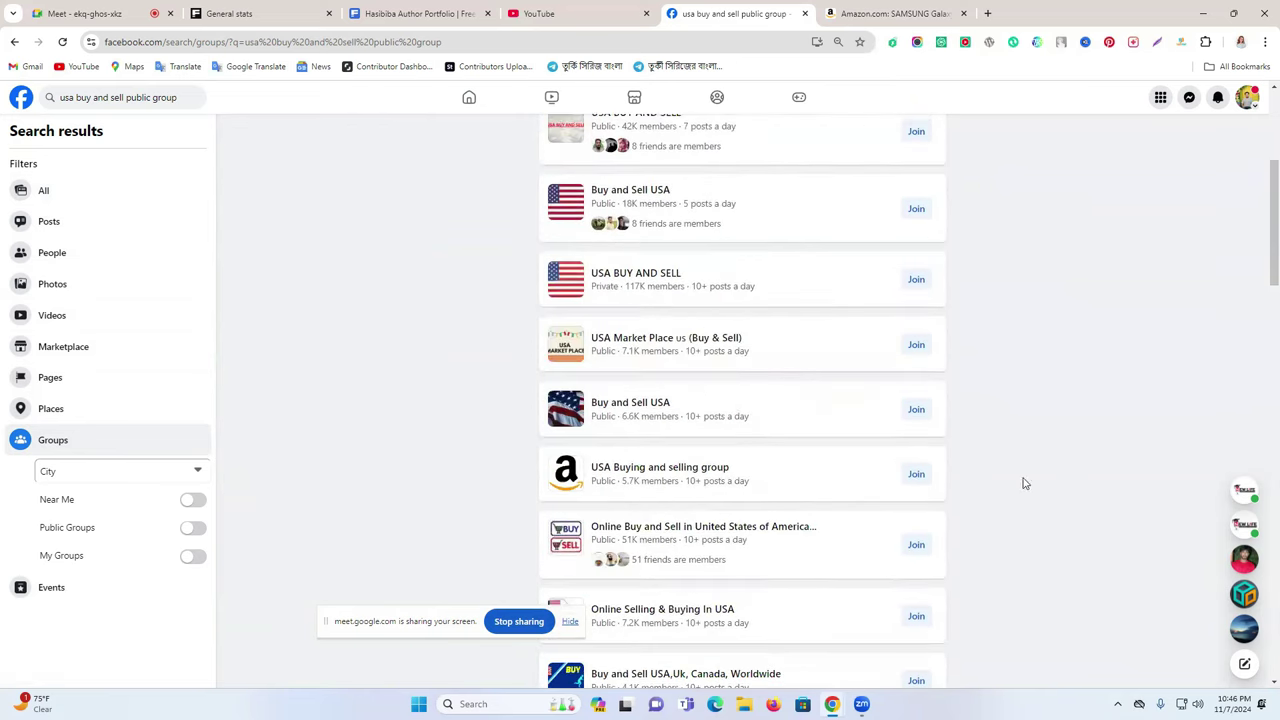
scroll(1023, 483, "down", 3)
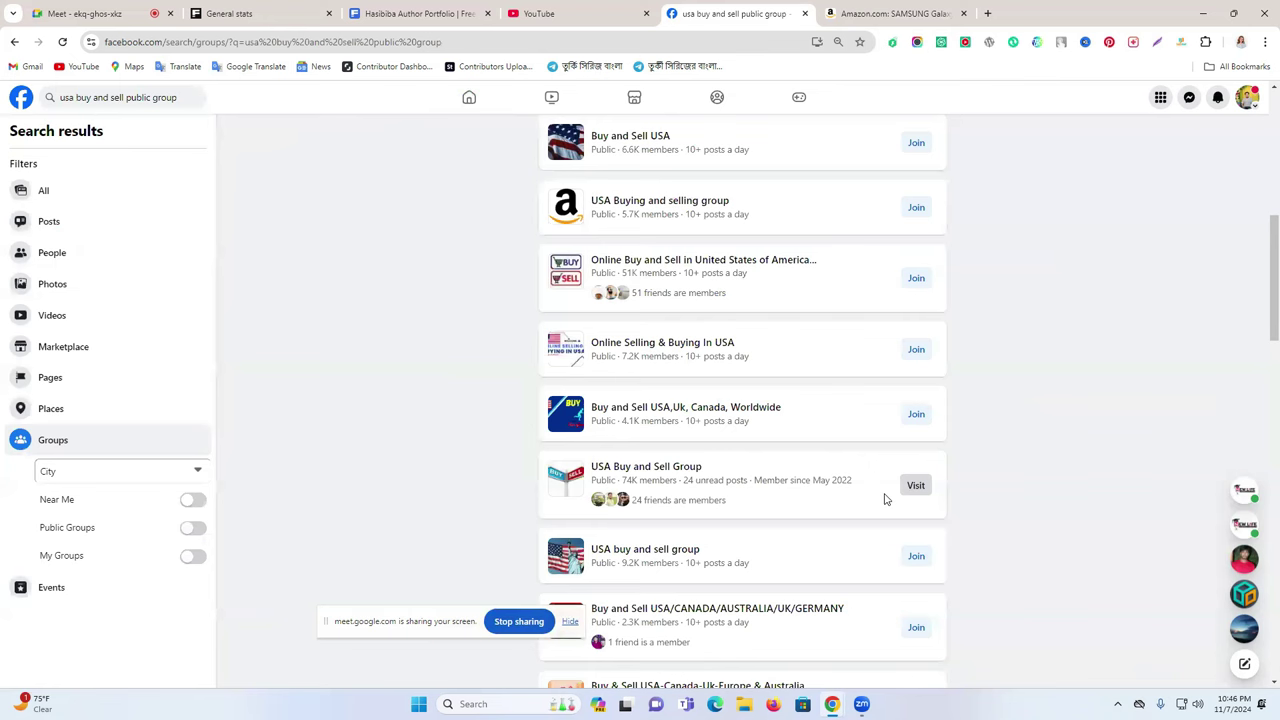
double_click(630, 480)
scroll(880, 487, "up", 5)
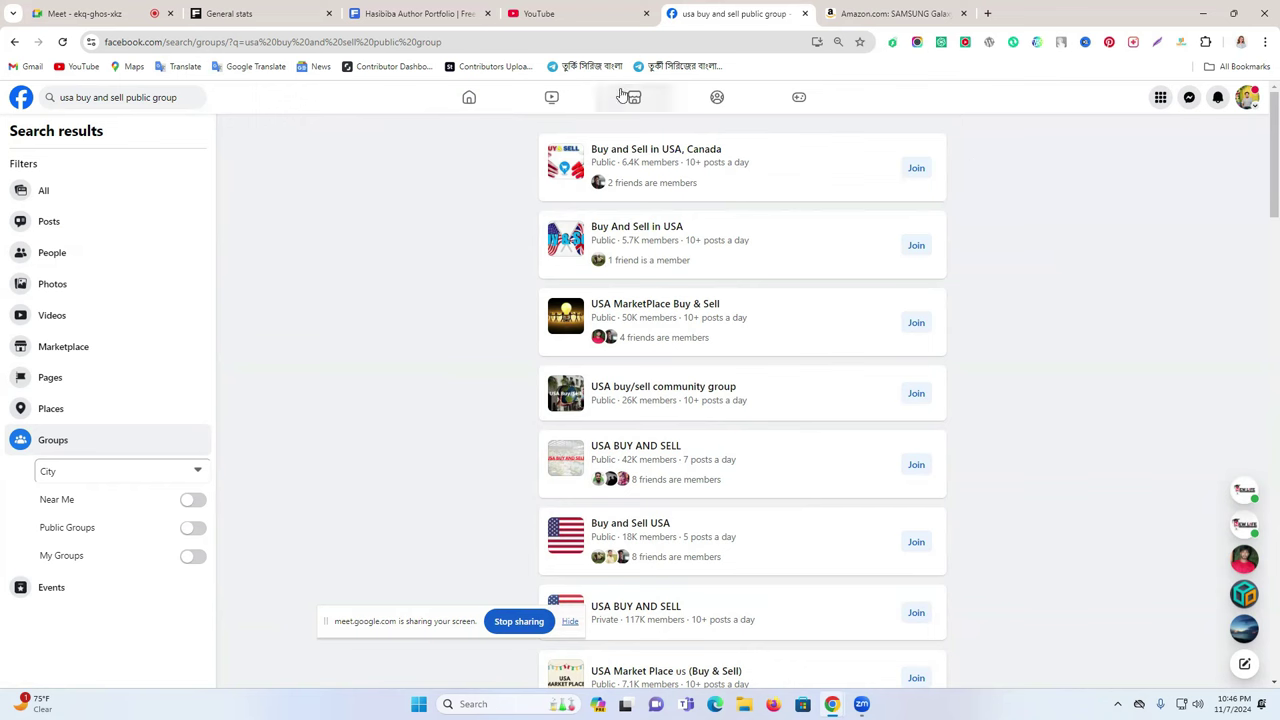
right_click(1248, 106)
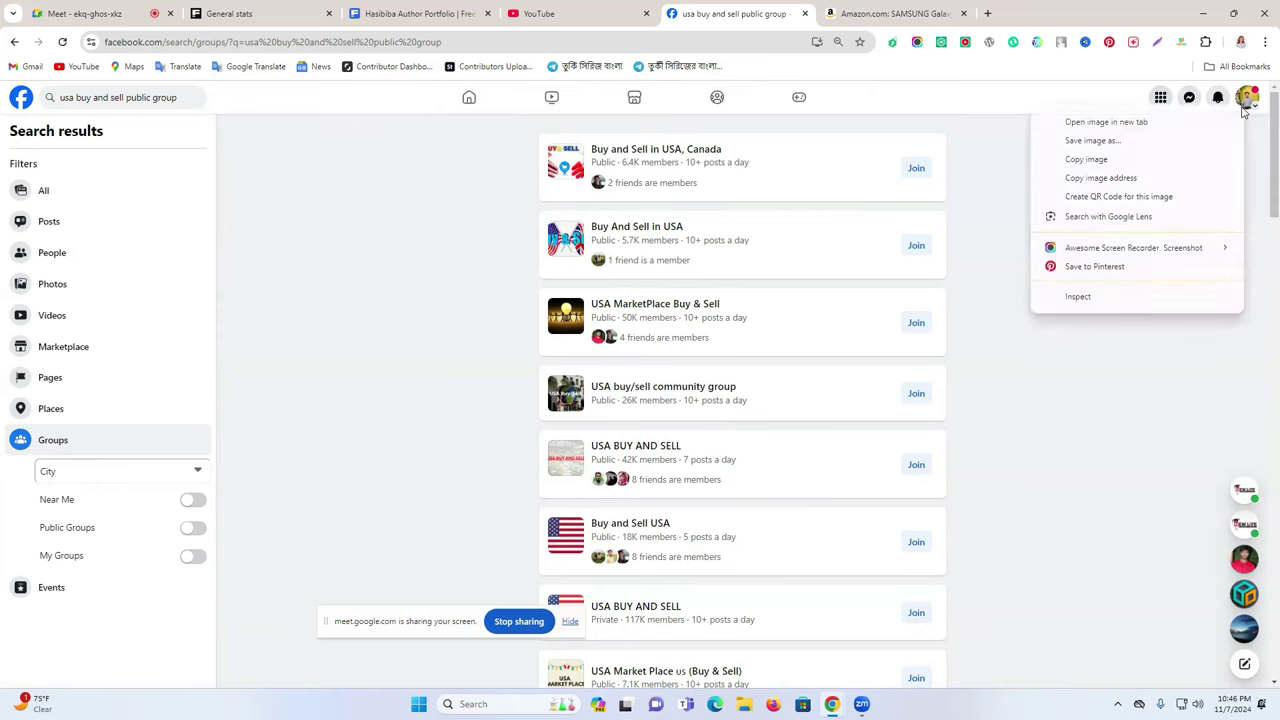
left_click(1165, 120)
left_click(893, 10)
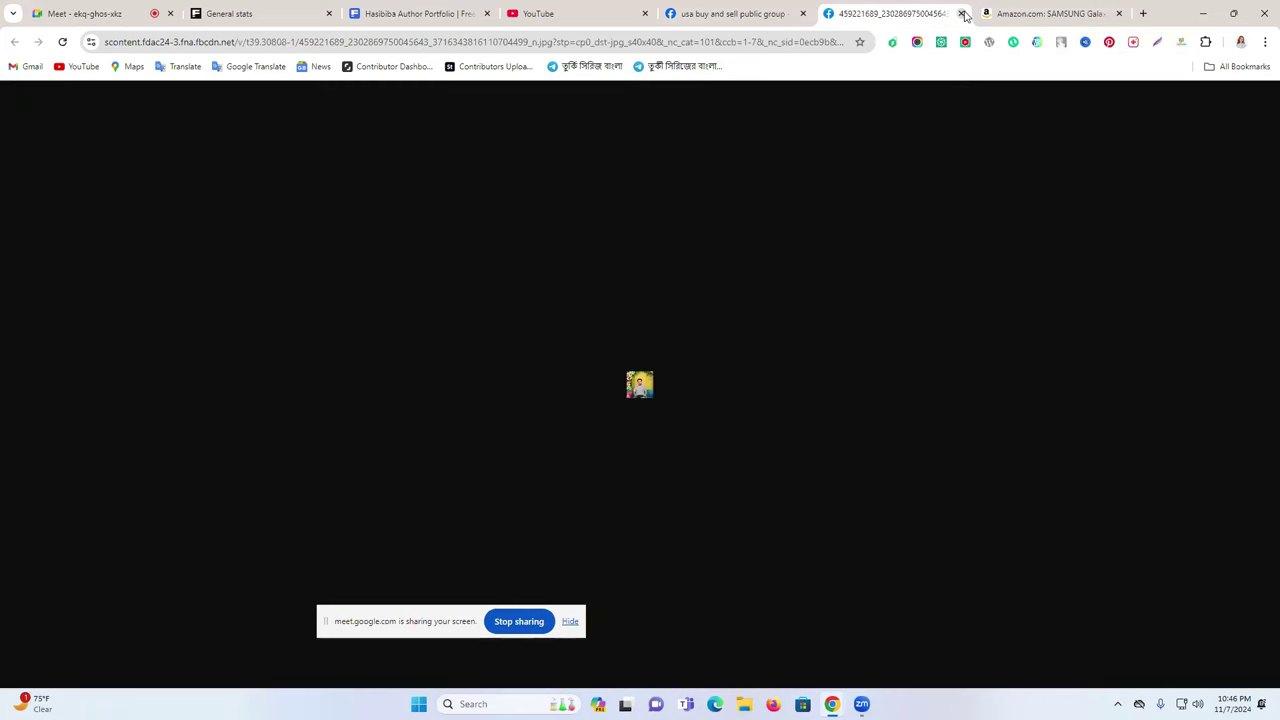
left_click(960, 13)
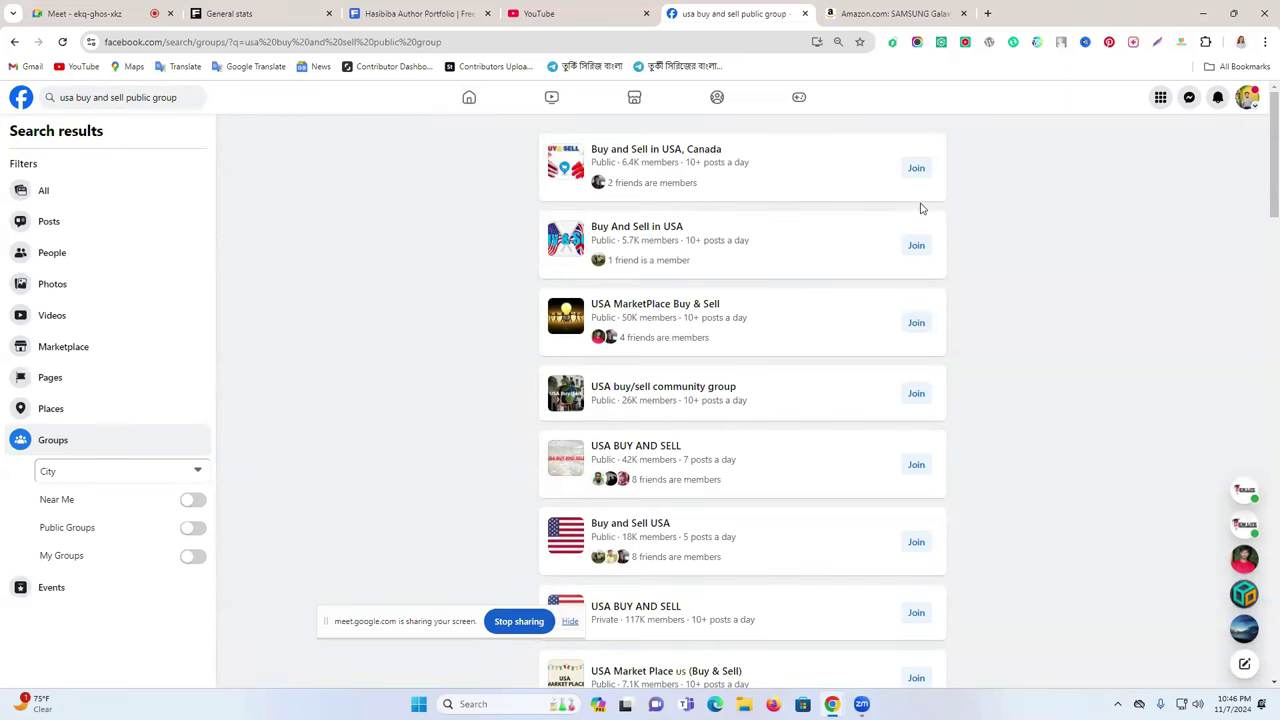
Join Buy And Sell in USA, USA MarketPlace Buy & Sell, USA buy/sell community group, the 42K-member USA BUY AND SELL and the 18K-member Buy and Sell USA
scroll(705, 296, "down", 1)
scroll(671, 300, "up", 1)
mouse_move(668, 306)
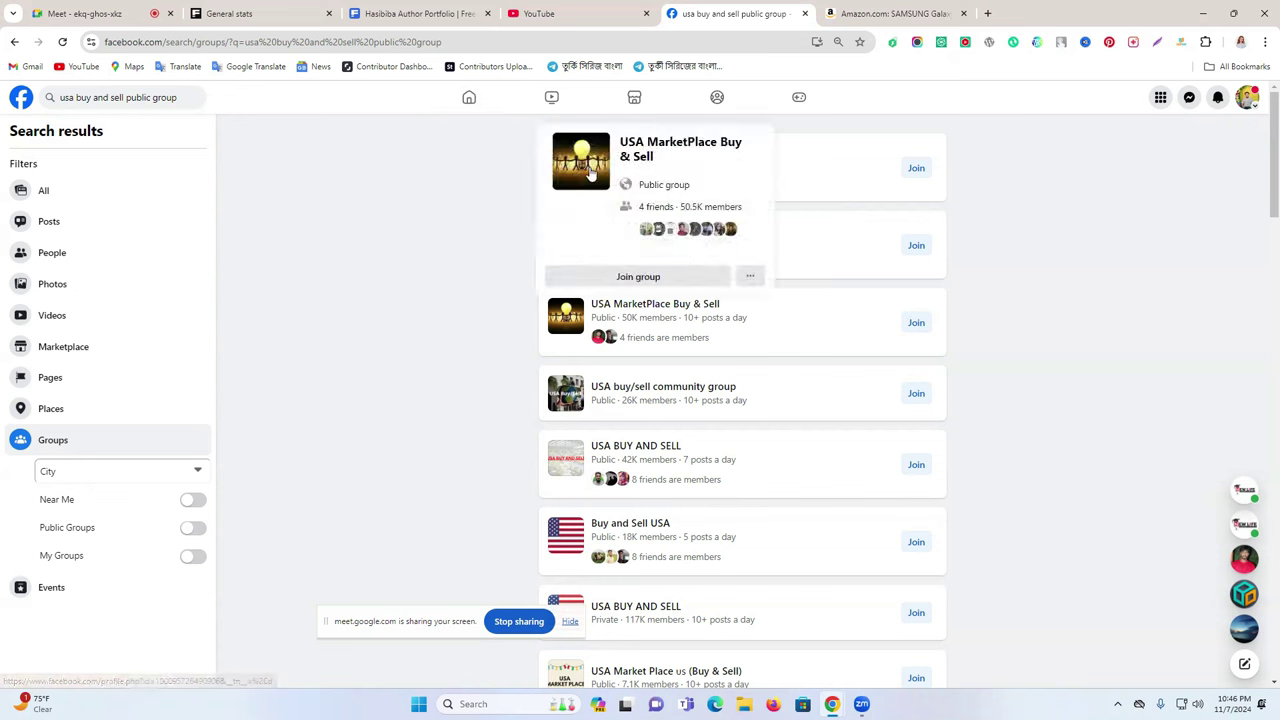
scroll(773, 272, "down", 1)
scroll(773, 272, "down", 4)
scroll(777, 306, "up", 5)
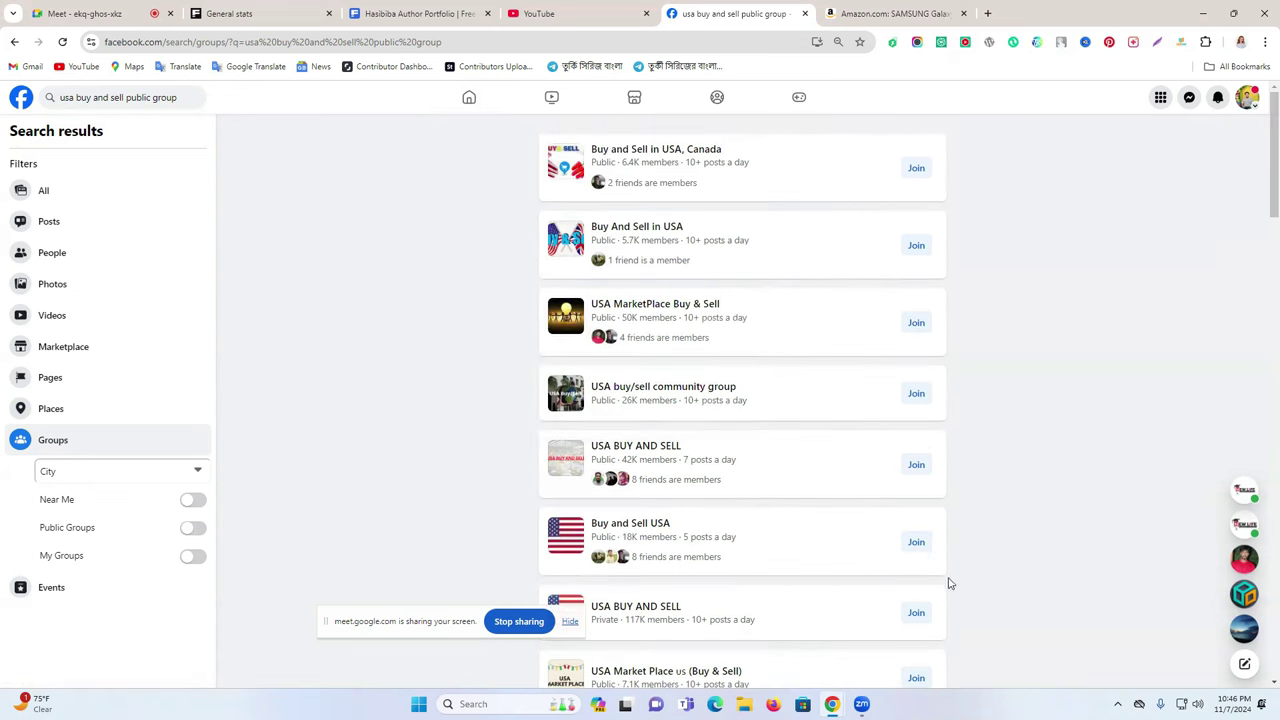
left_click(916, 543)
left_click(914, 466)
left_click(916, 394)
left_click(915, 322)
left_click(915, 245)
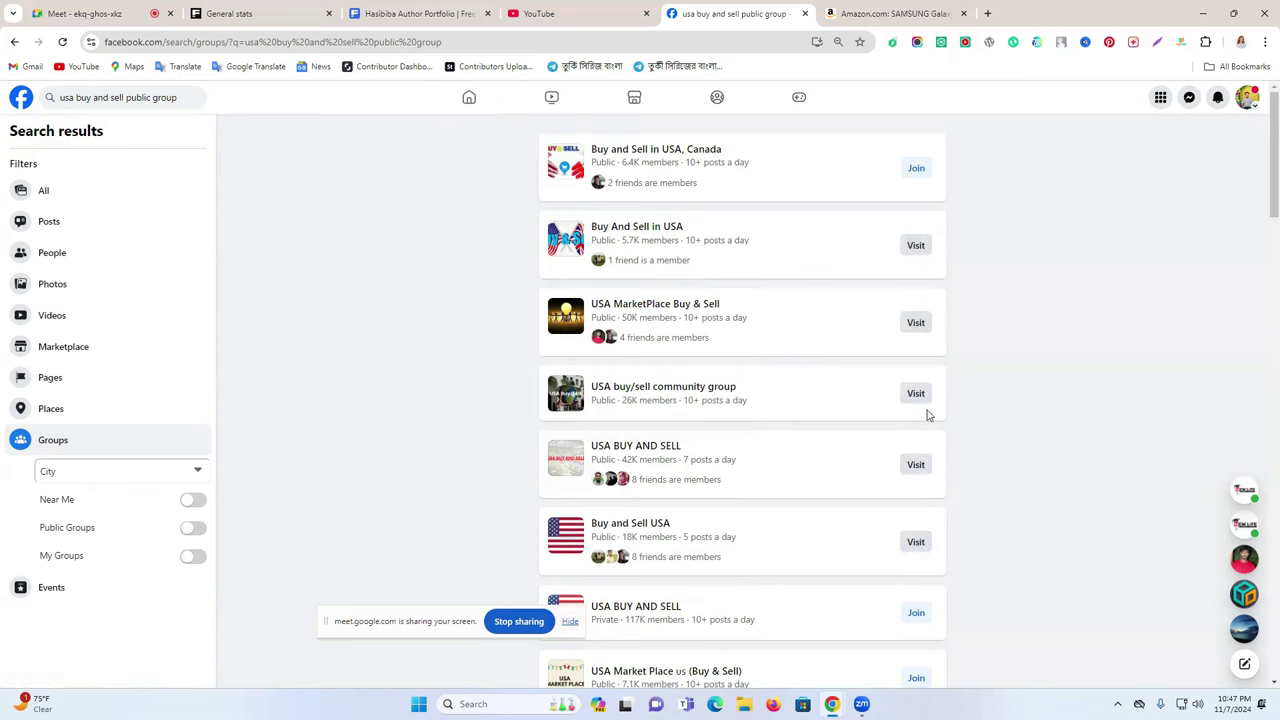
scroll(920, 430, "down", 1)
scroll(880, 480, "down", 1)
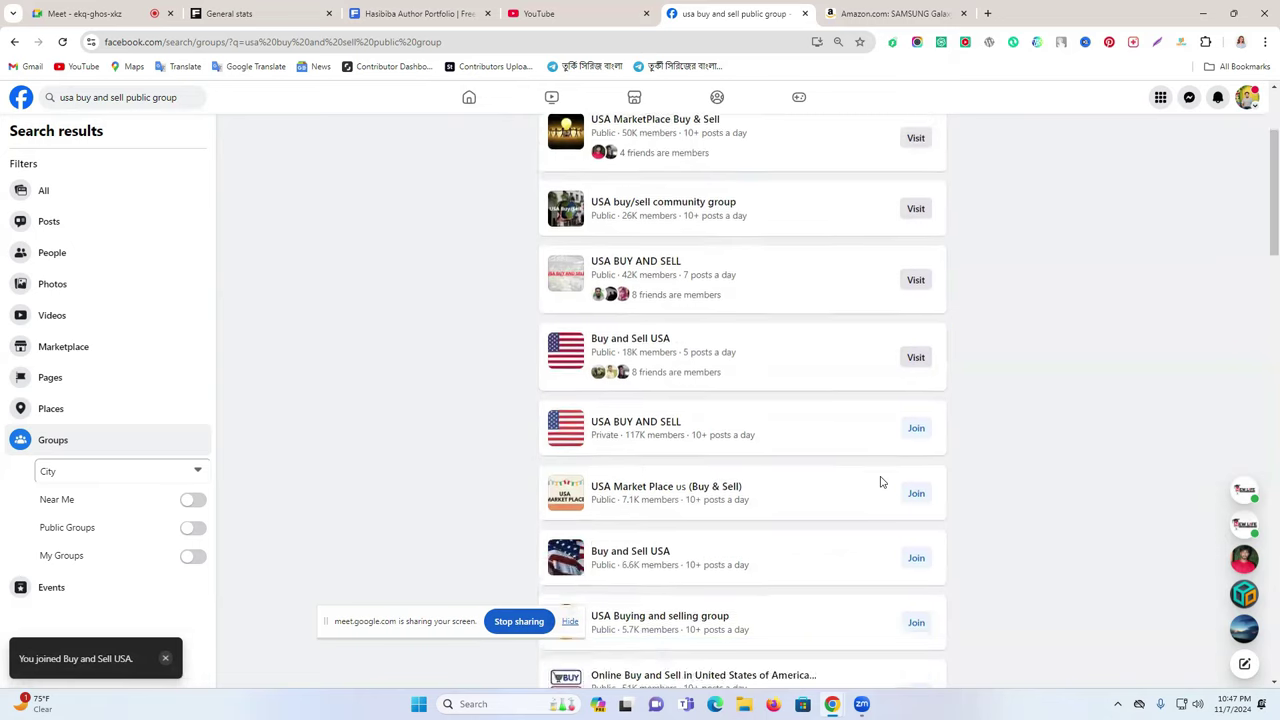
scroll(877, 477, "up", 2)
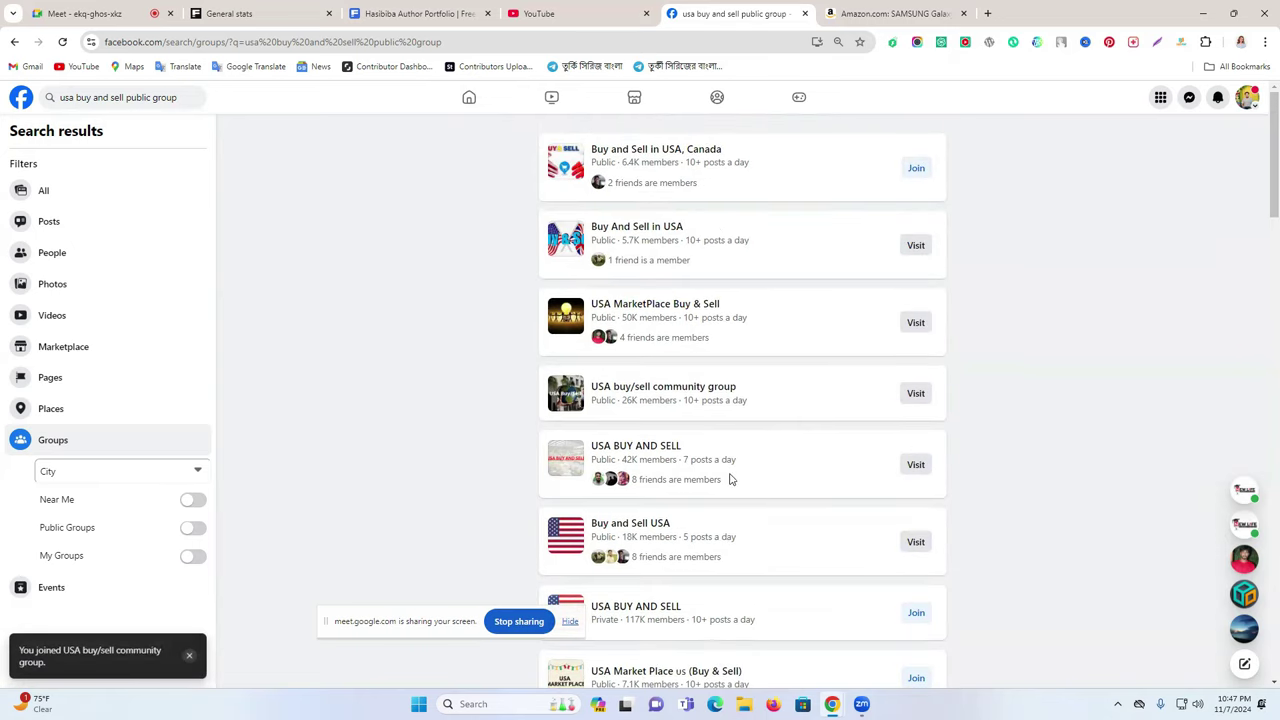
Check the Samsung Galaxy listing in the Amazon tab and return to the Facebook group results
left_click(174, 97)
left_click(174, 97)
left_click_drag(174, 97, 75, 97)
double_click(118, 97)
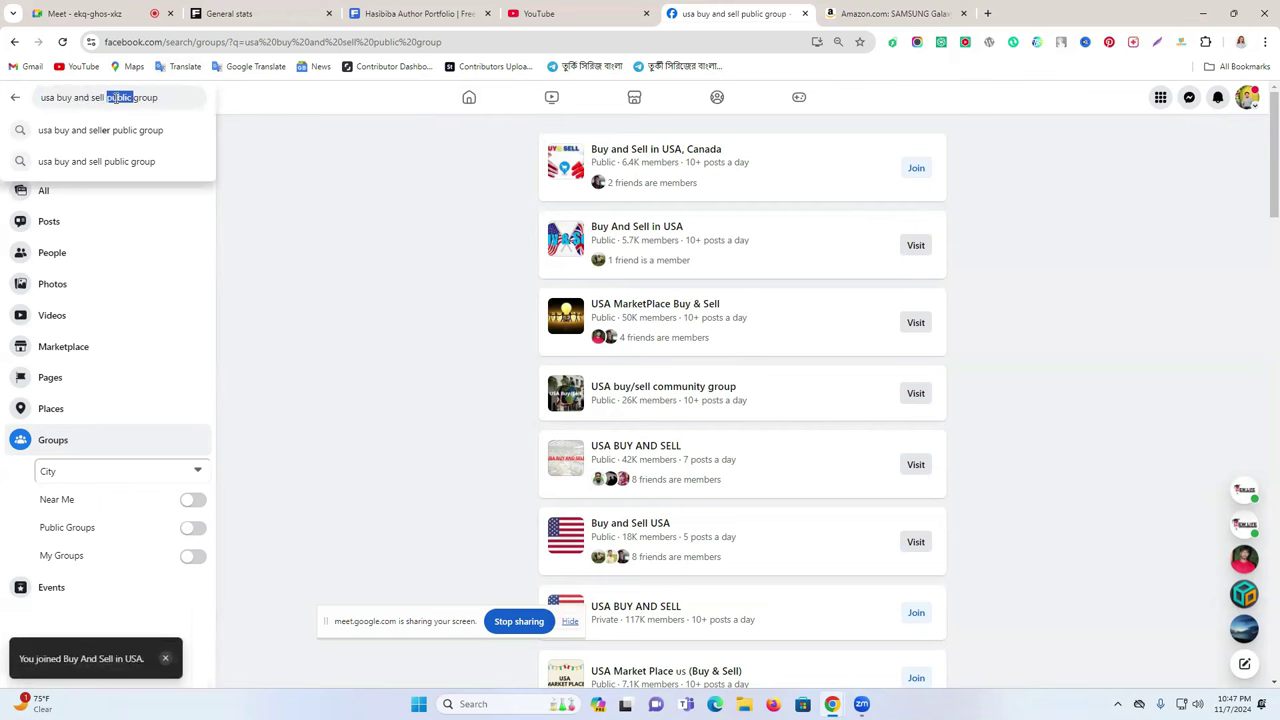
left_click(116, 97)
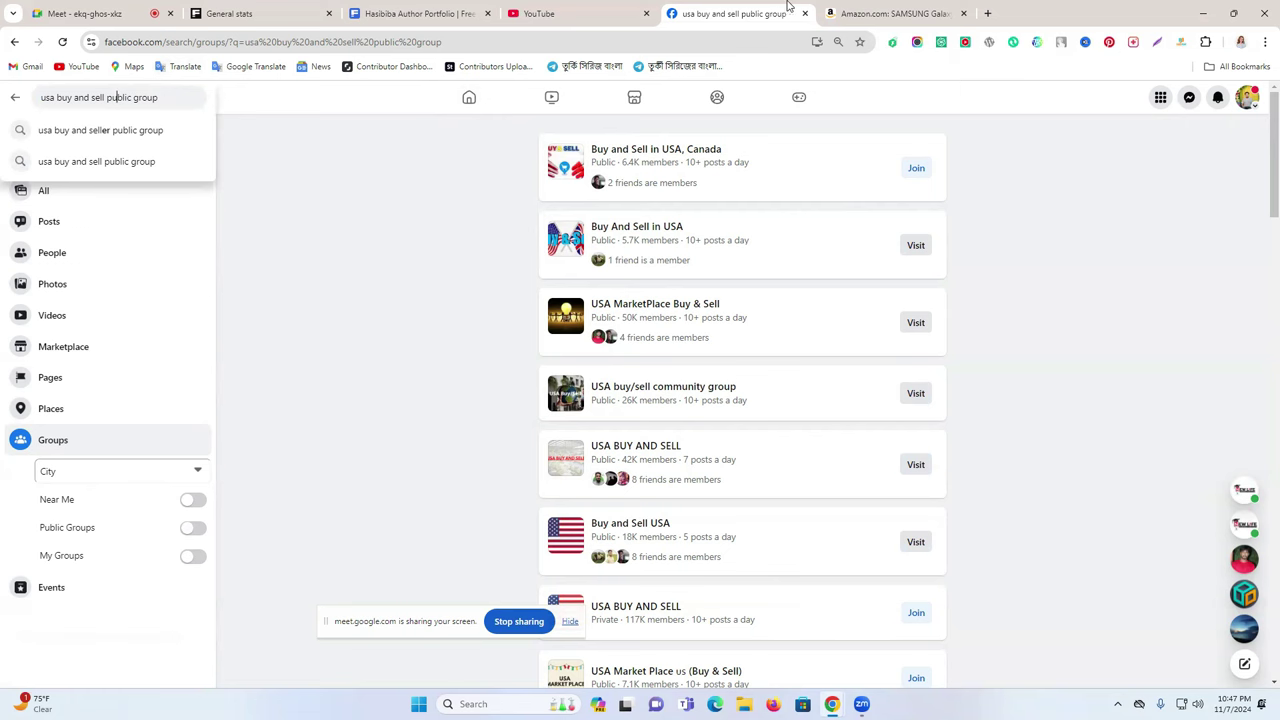
left_click(880, 13)
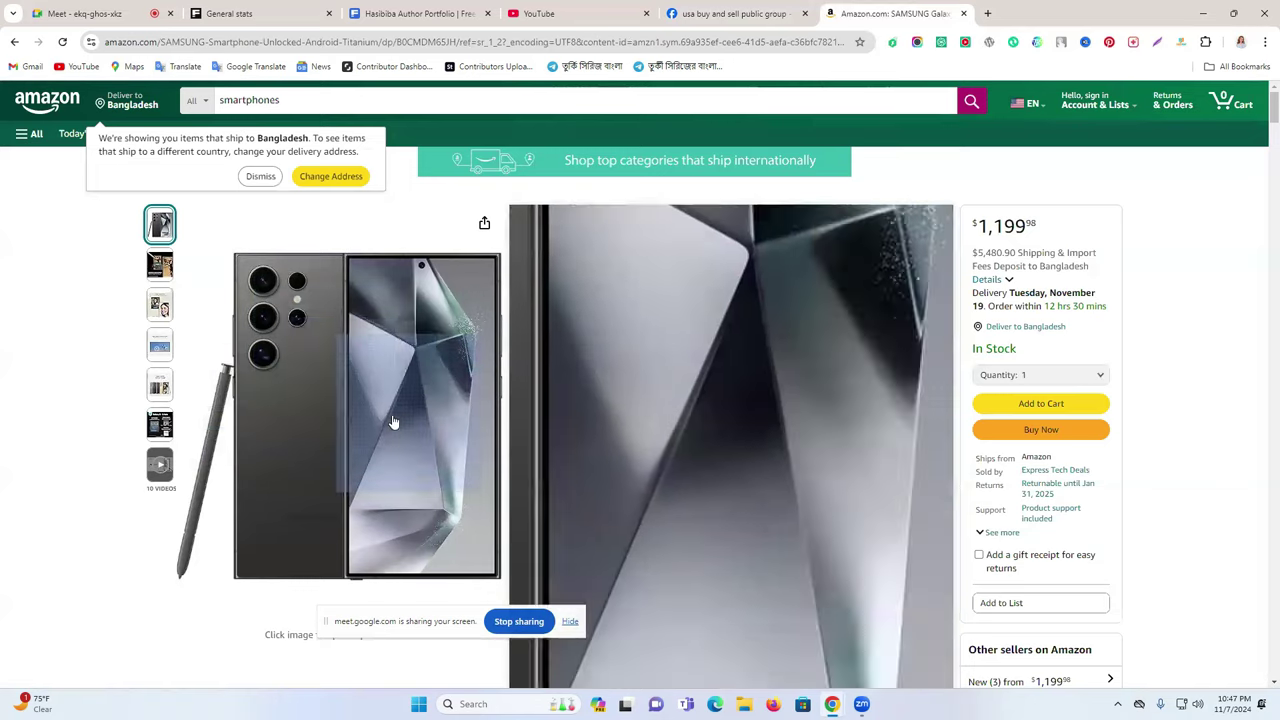
left_click(690, 13)
Change the Facebook search query to "phone buy and sell group" and run the search
left_click(110, 100)
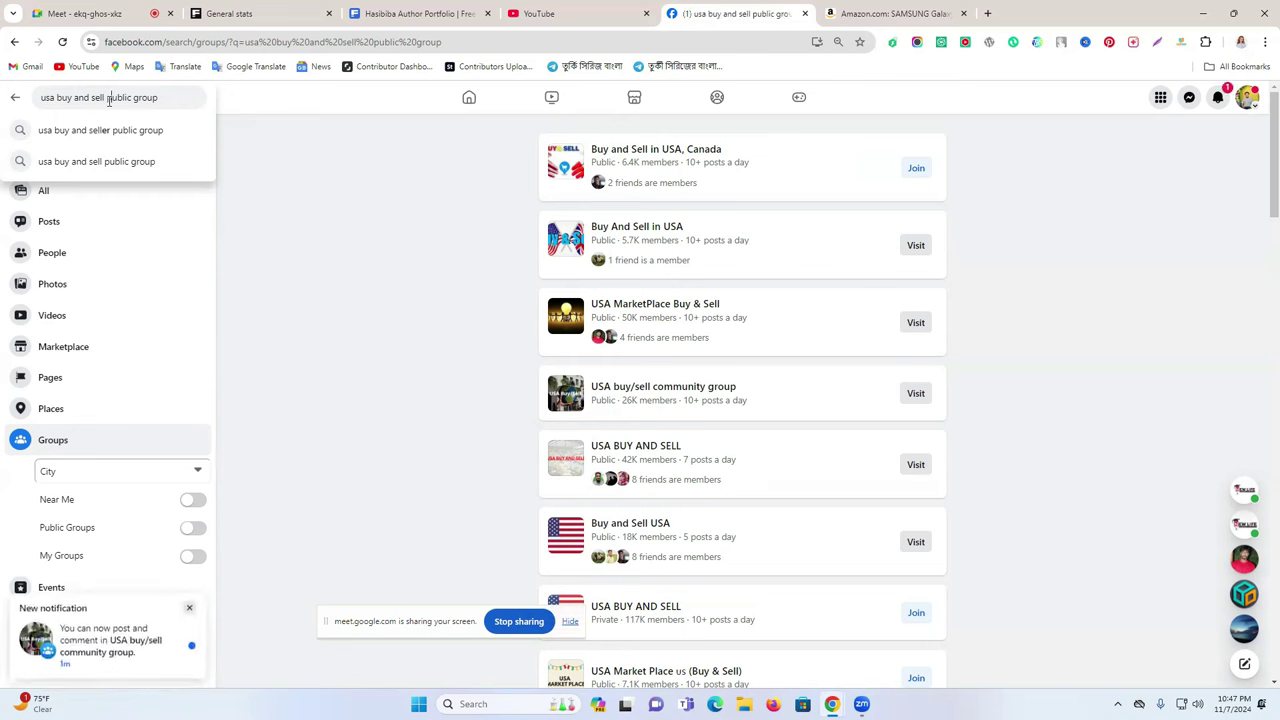
left_click_drag(108, 97, 158, 97)
left_click(158, 97)
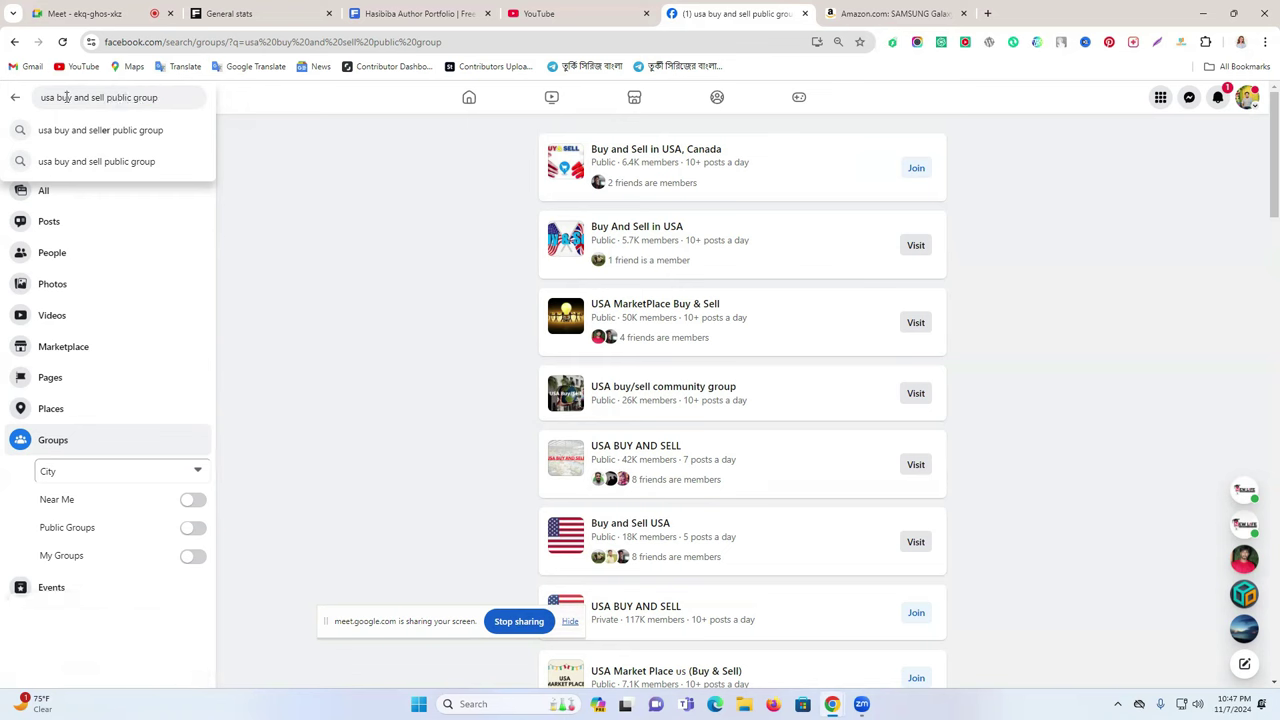
triple_click(67, 97)
double_click(41, 97)
left_click(41, 97)
type("phone")
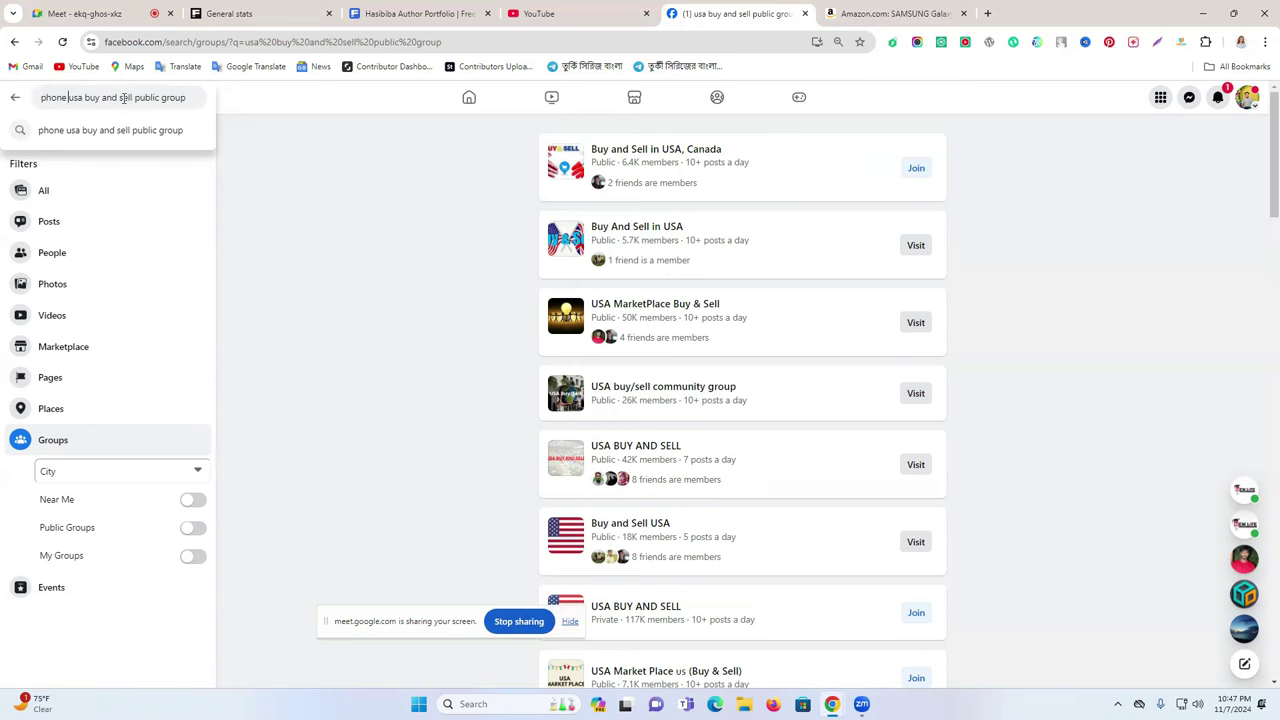
left_click_drag(133, 97, 226, 117)
key("BackSpace")
double_click(80, 98)
key("BackSpace")
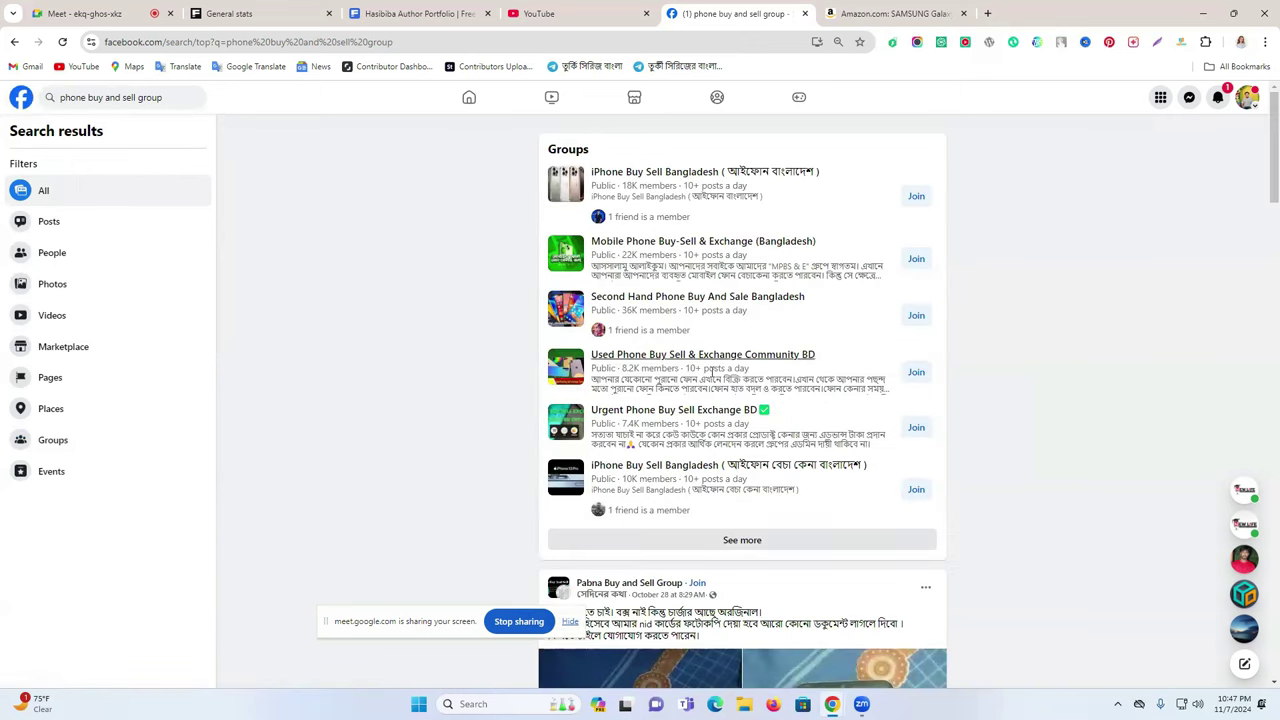
Expand the group results to the full list and look over the phone buy-and-sell groups
left_click(737, 540)
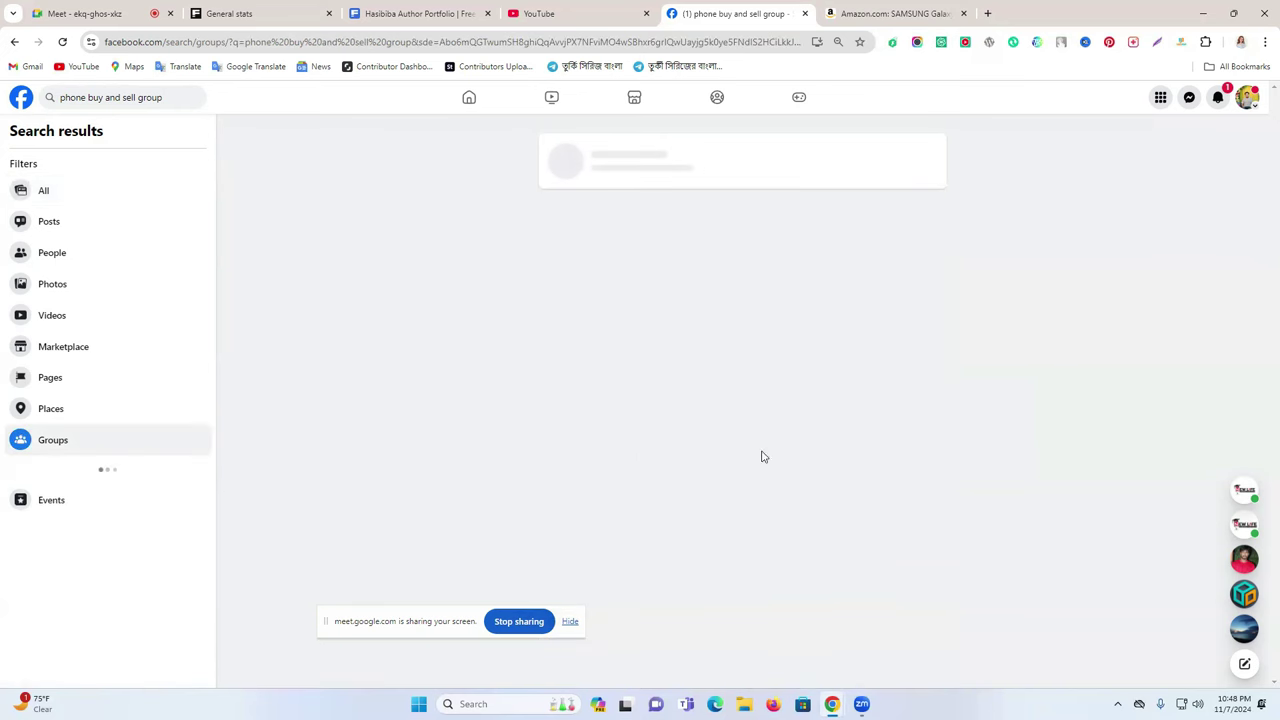
scroll(748, 437, "down", 2)
scroll(752, 436, "up", 2)
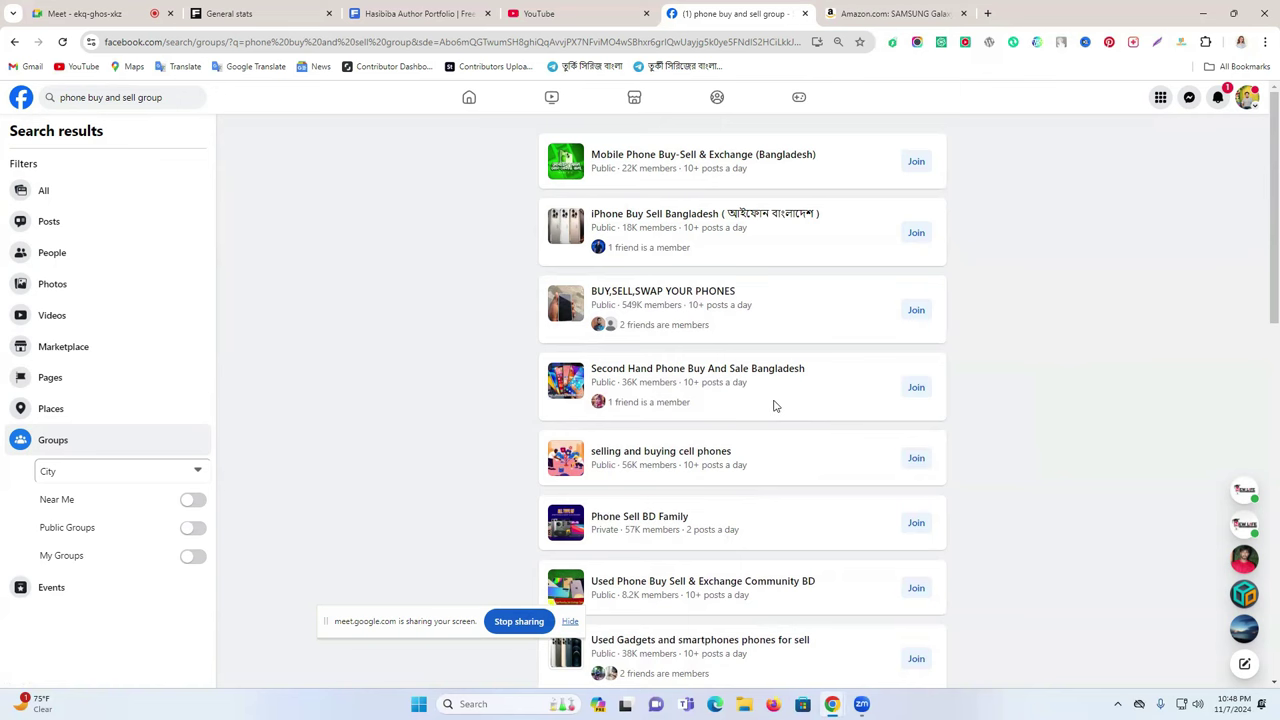
Return to the overall search results and shorten the query text to "phone buy and sell"
left_click(14, 41)
left_click(157, 97)
left_click(141, 99)
double_click(141, 99)
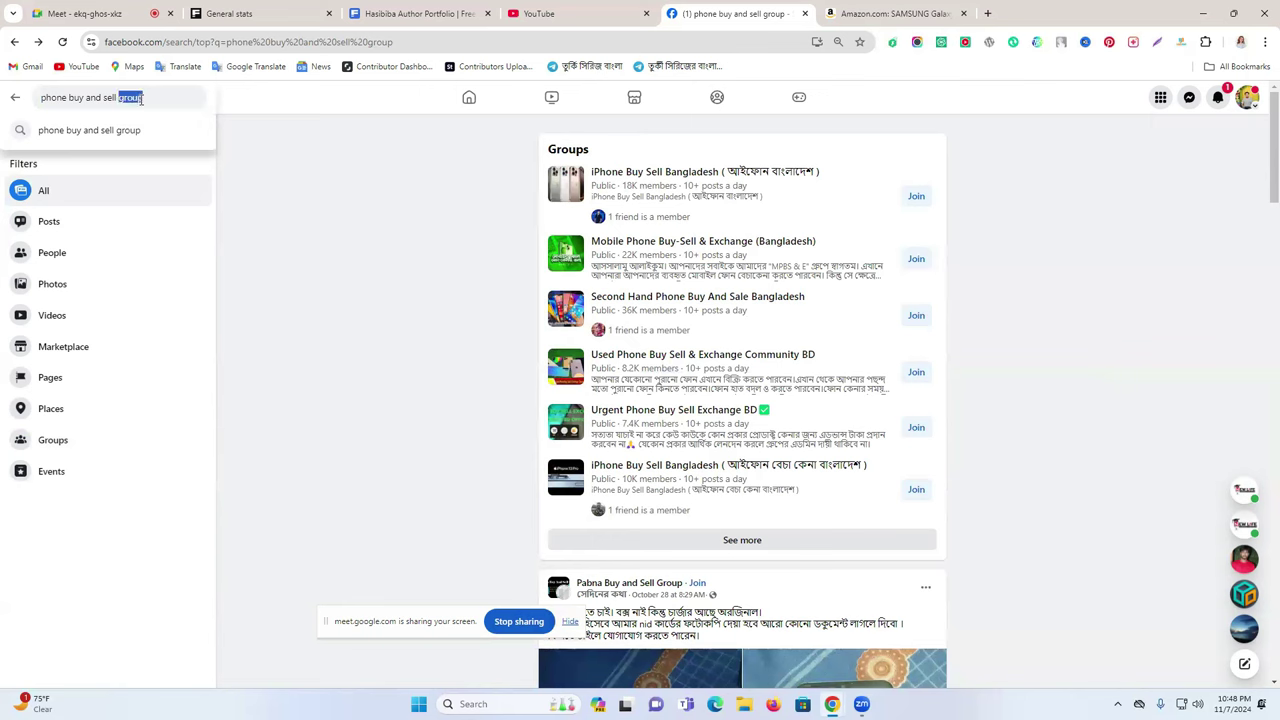
key("BackSpace")
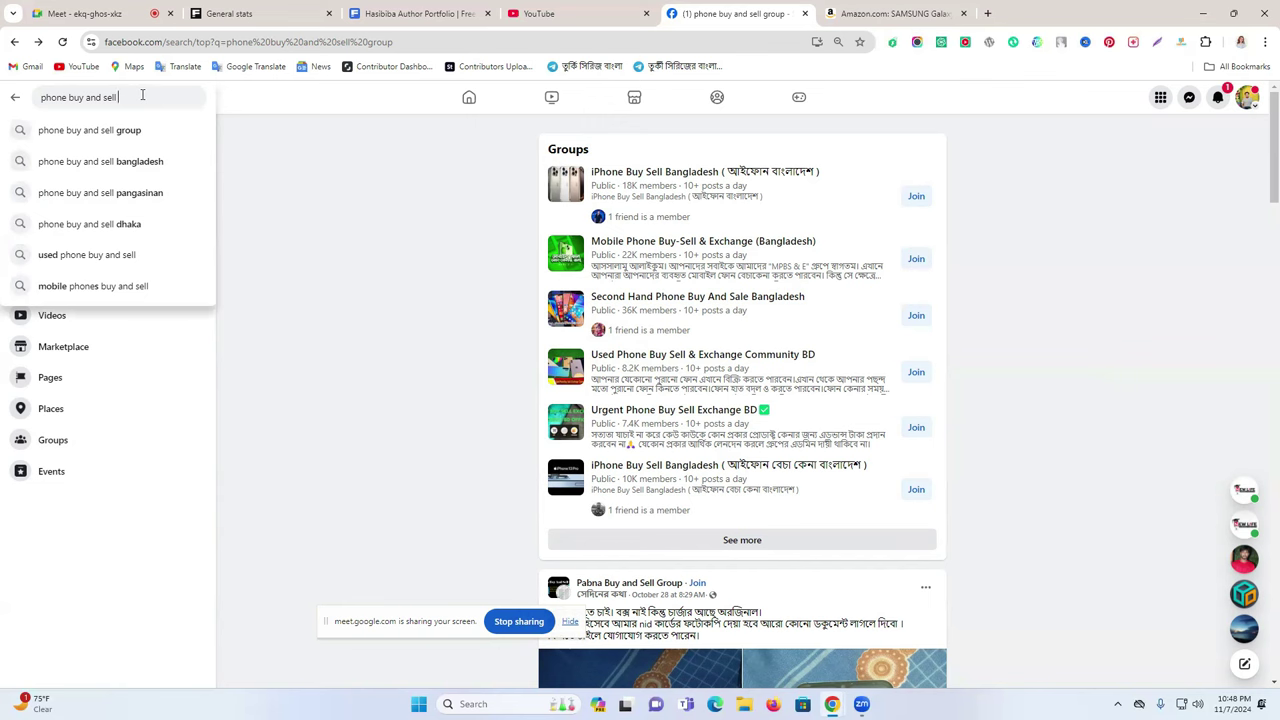
triple_click(142, 95)
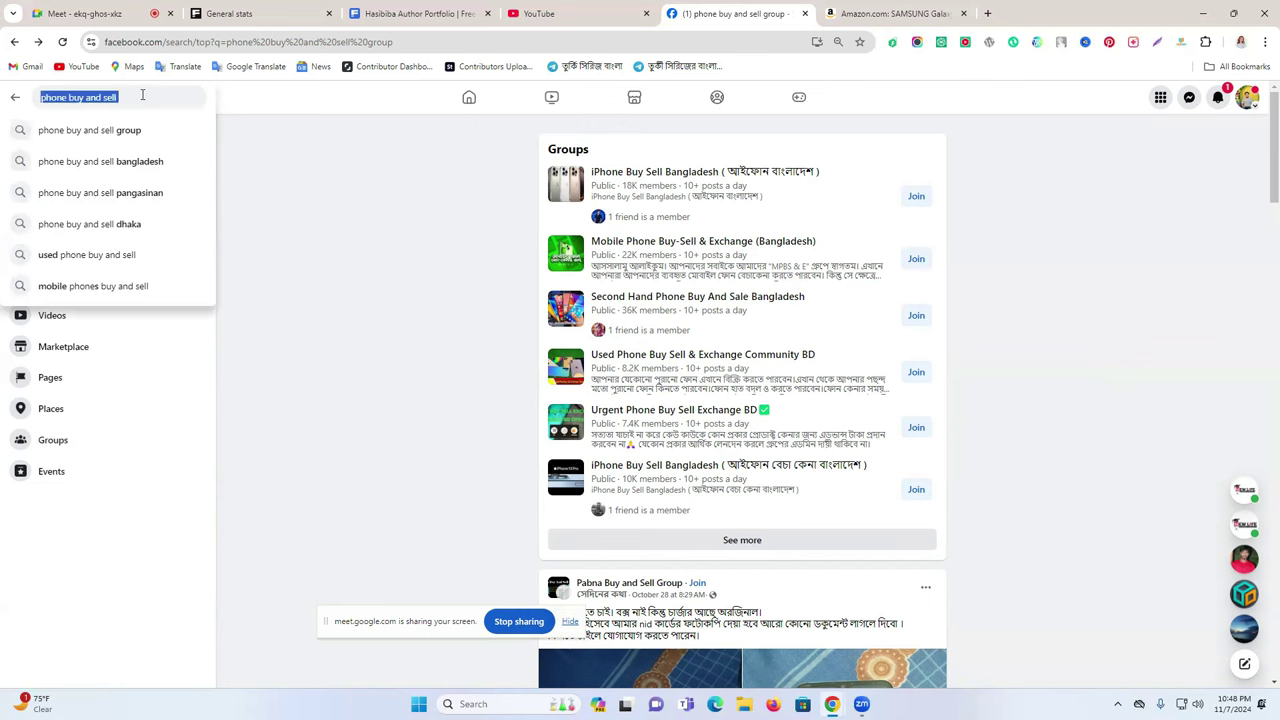
left_click(280, 150)
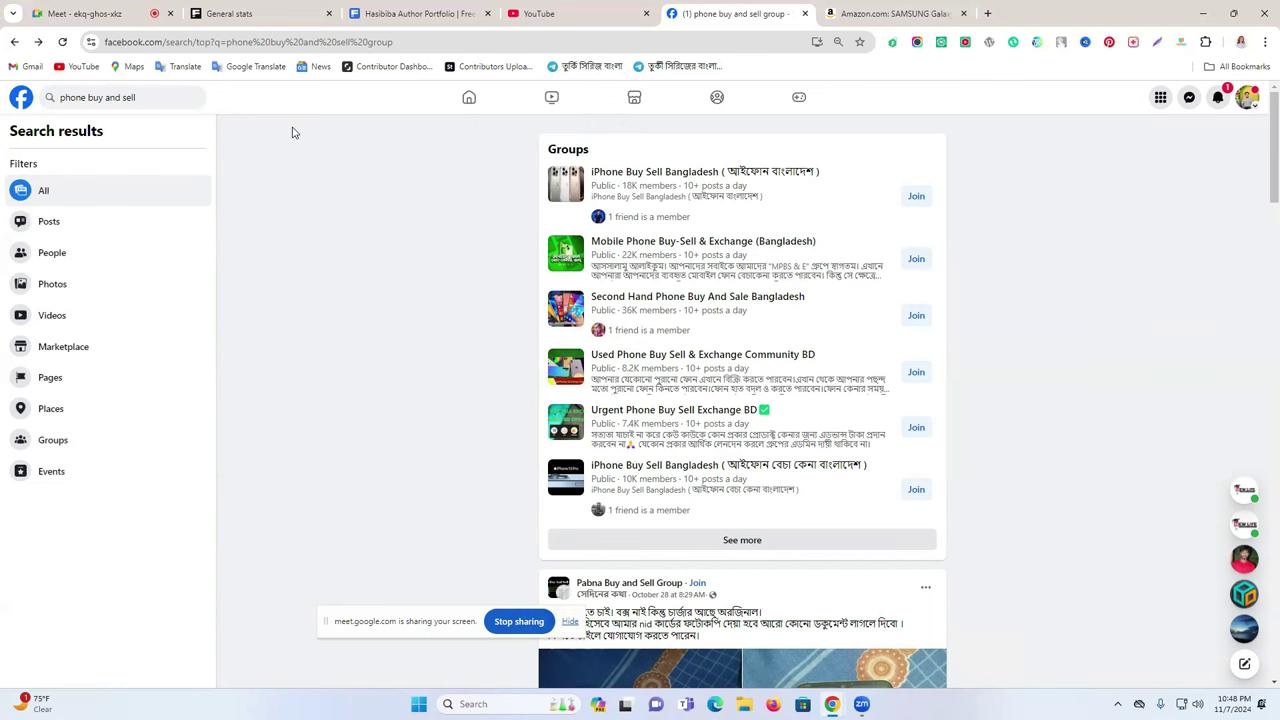
left_click_drag(565, 185, 460, 199)
key("/")
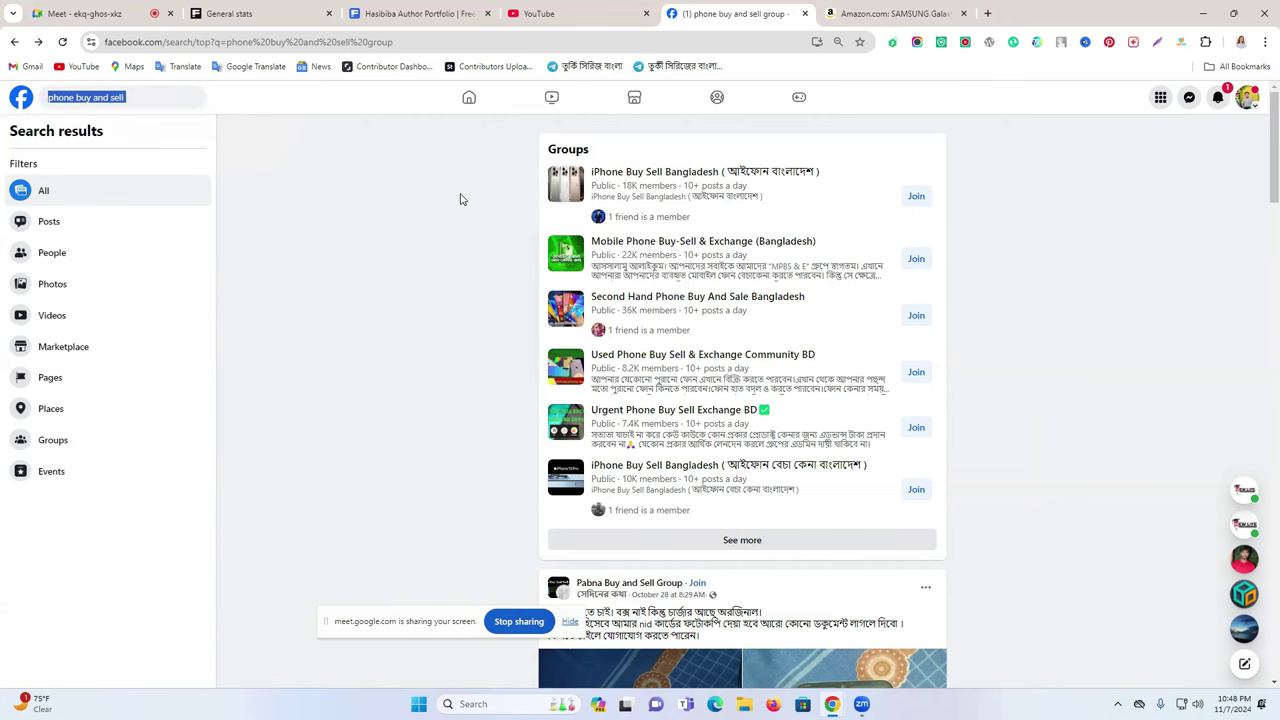
Open the Urgent Phone Buy Sell Exchange BD group and look through its phone sale posts
left_click(660, 414)
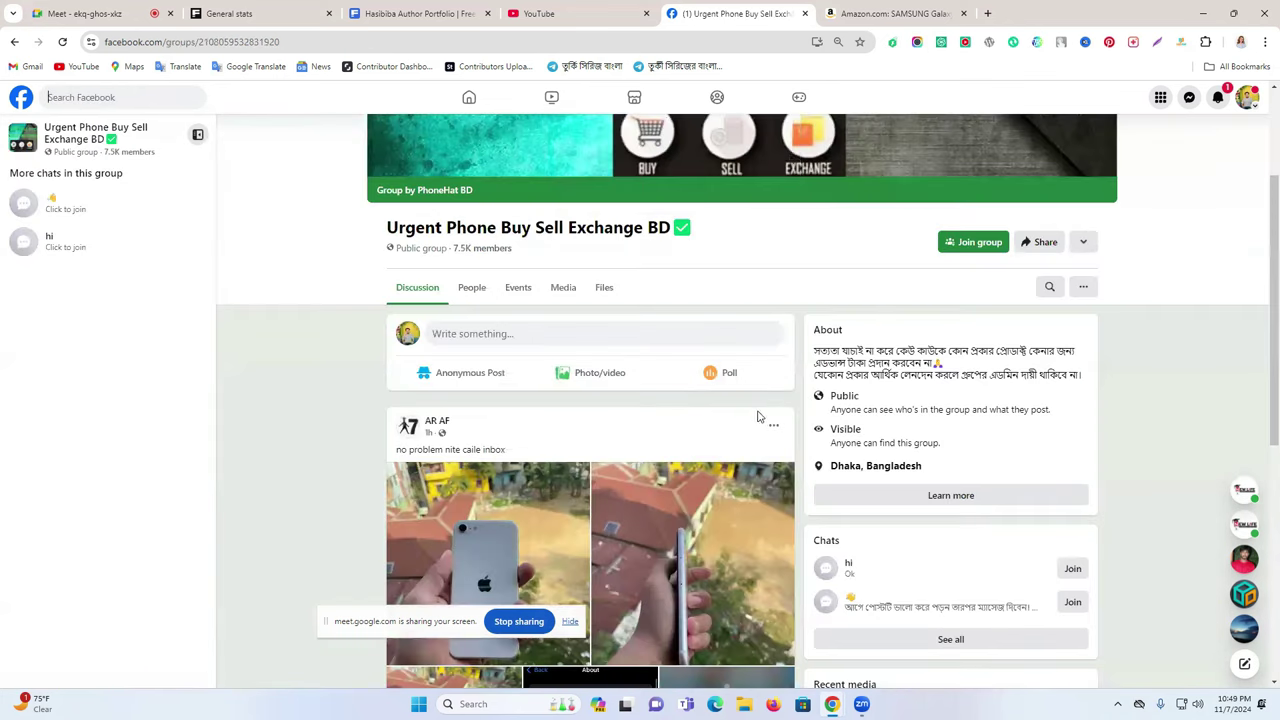
scroll(680, 410, "down", 3)
scroll(700, 405, "up", 2)
scroll(702, 405, "down", 3)
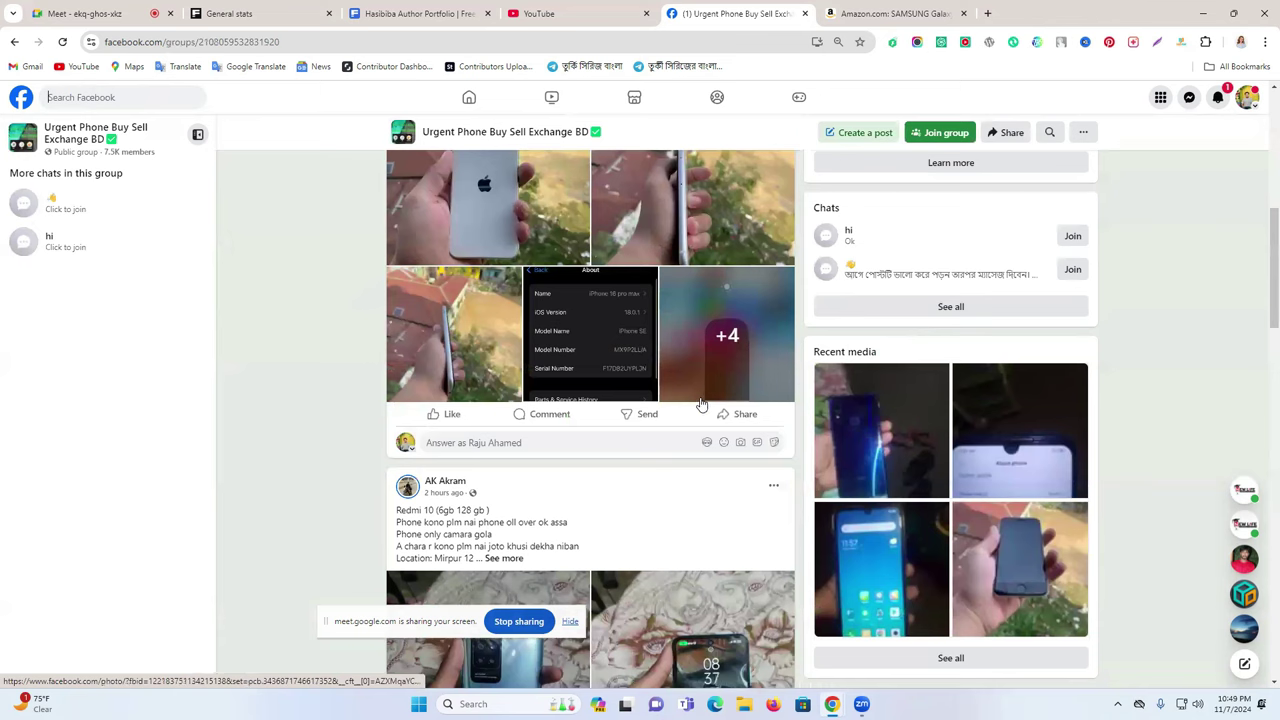
scroll(702, 405, "down", 5)
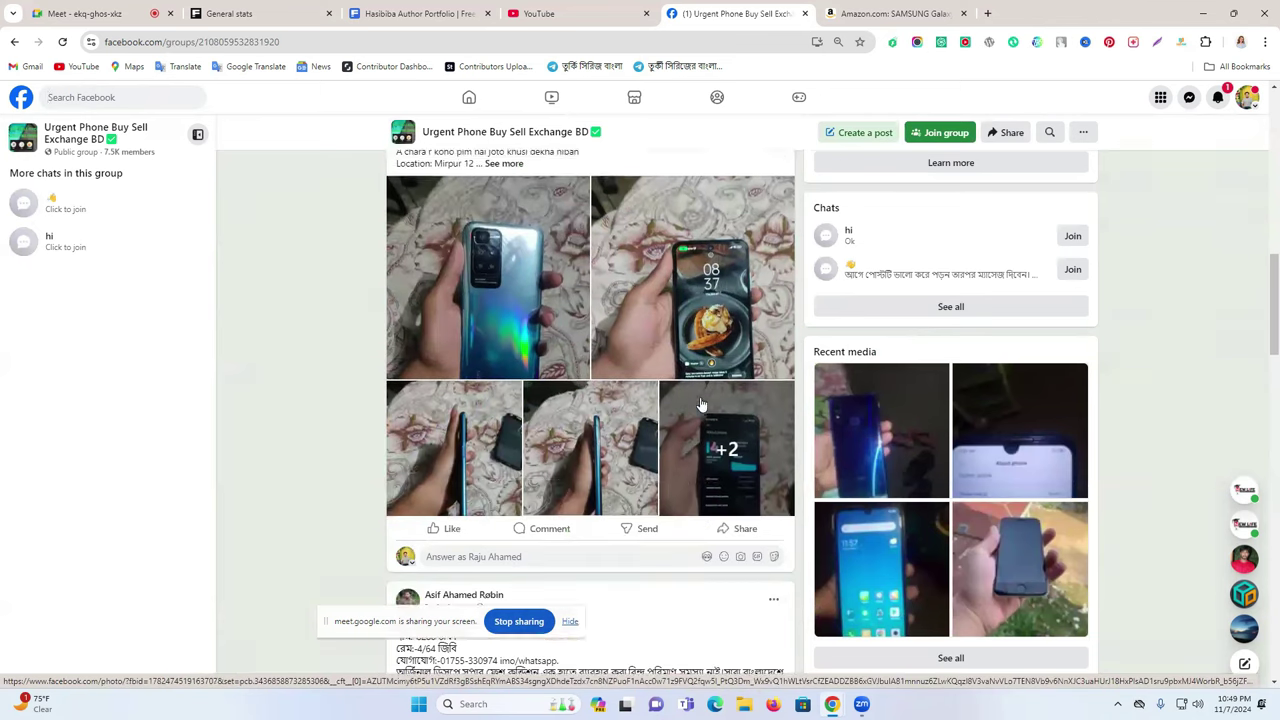
scroll(702, 405, "down", 7)
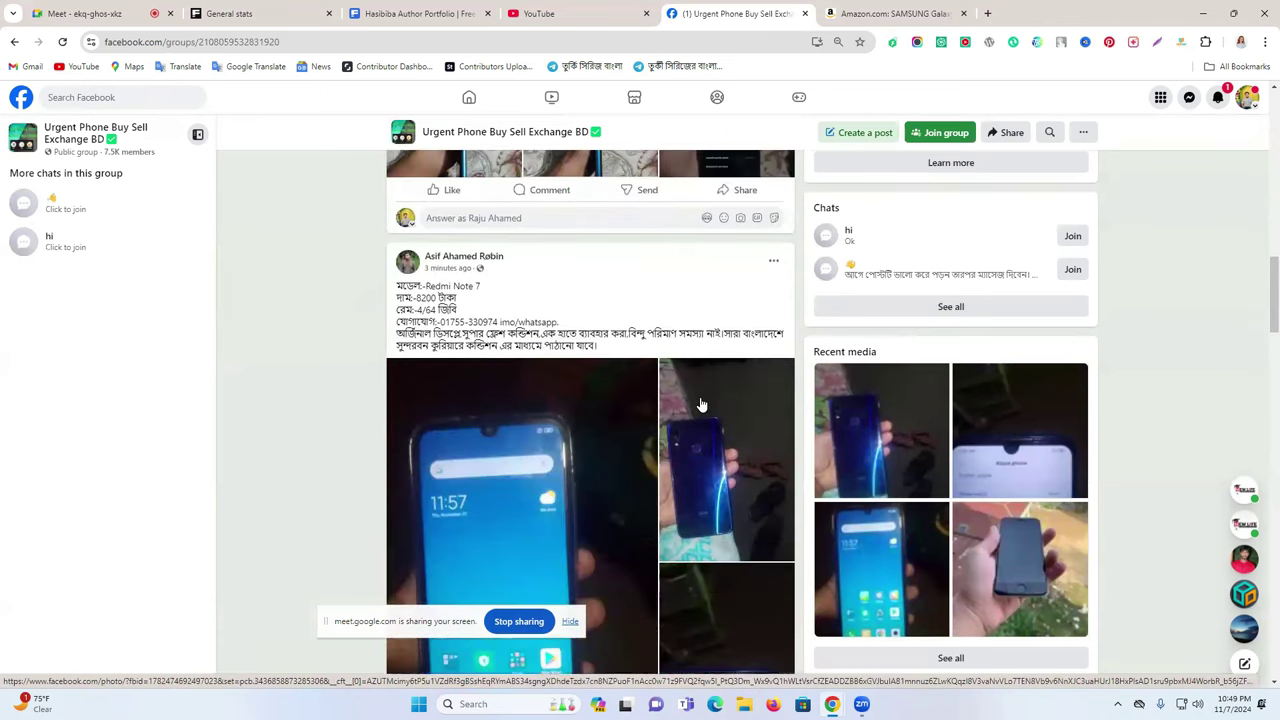
scroll(702, 405, "up", 3)
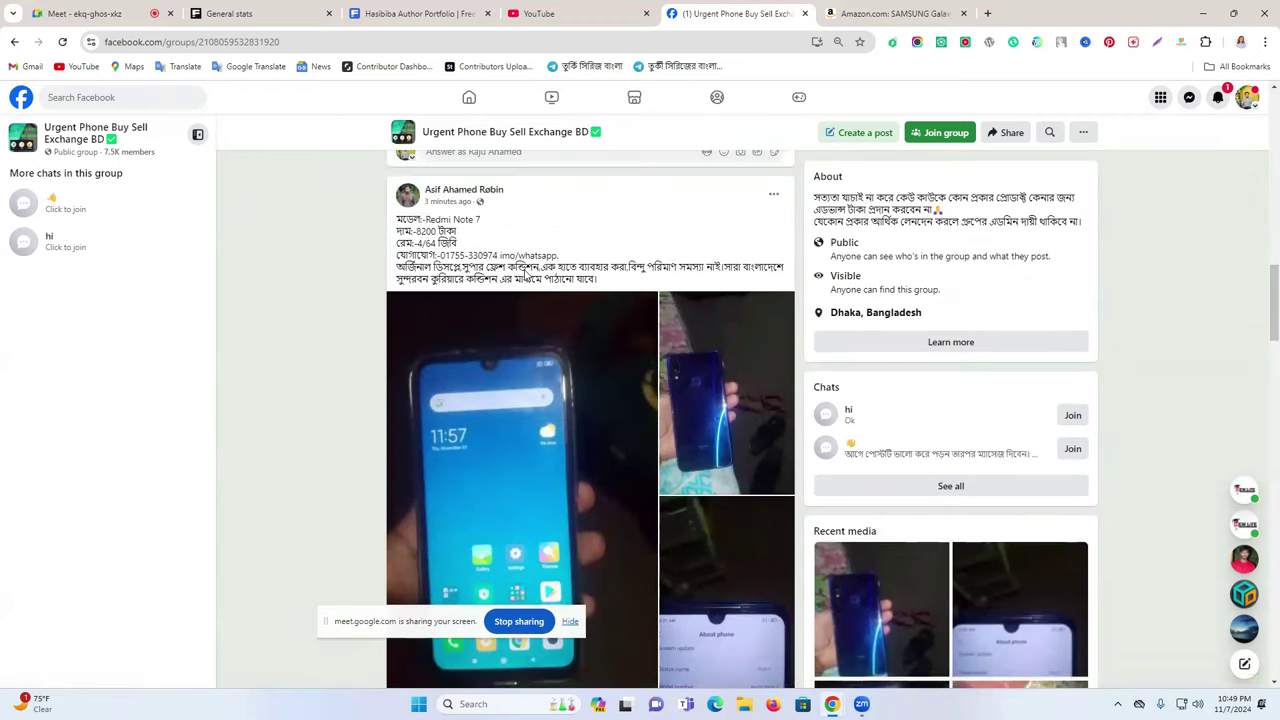
Examine the model, contact line and full description text in the Redmi Note 7 sale post
left_click_drag(397, 220, 421, 220)
left_click(515, 229)
left_click_drag(498, 257, 408, 260)
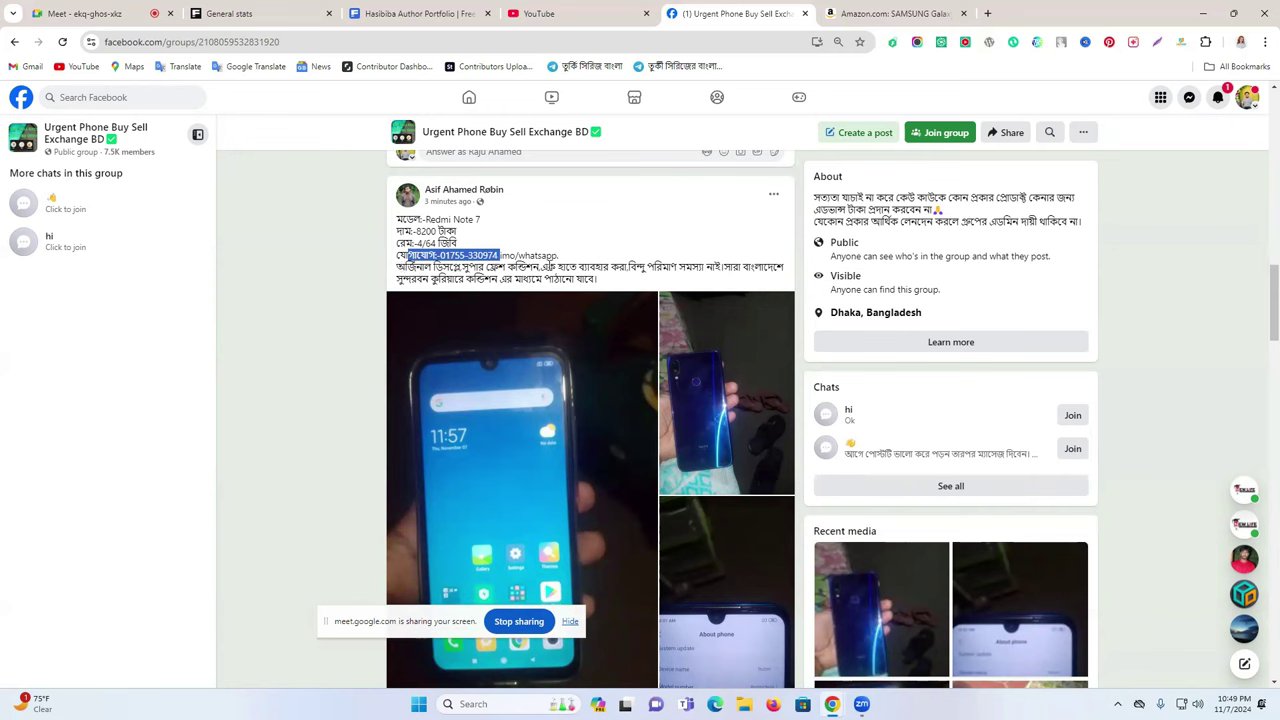
left_click_drag(617, 281, 398, 220)
left_click(631, 216)
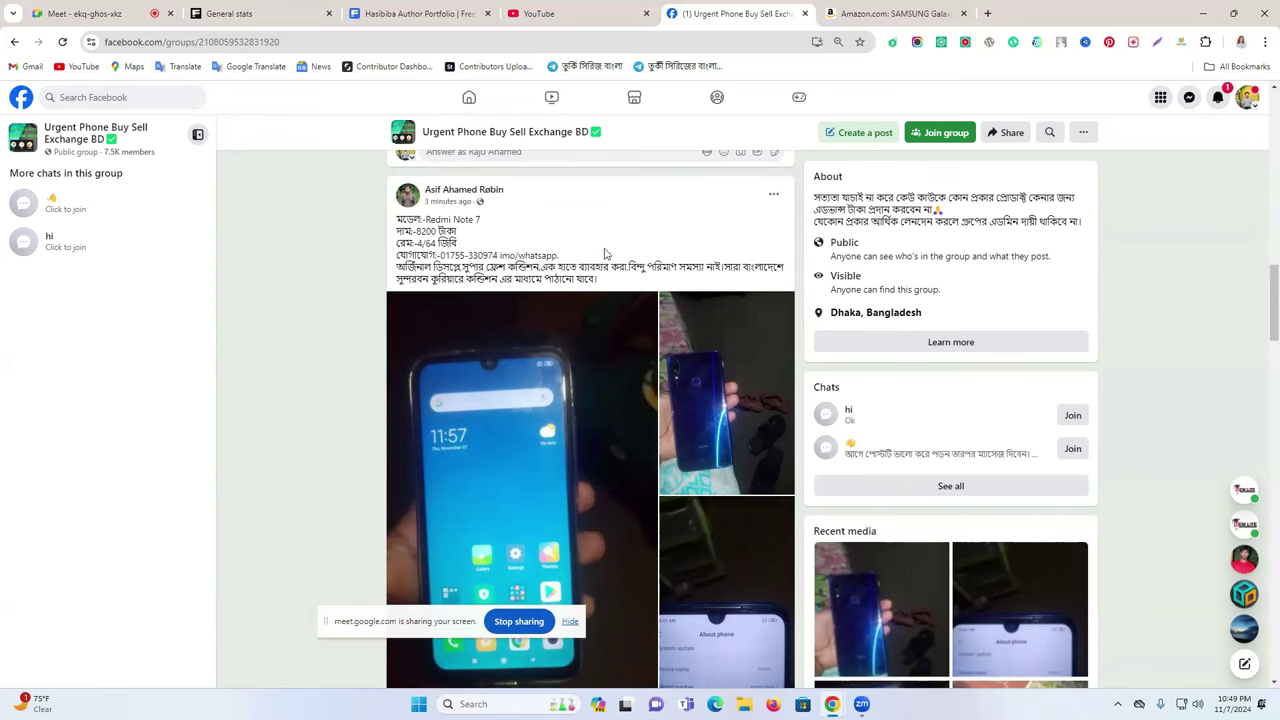
Look through the group's header and its recent phone sale posts back to the Redmi Note 7 post
scroll(604, 254, "down", 2)
scroll(620, 314, "up", 5)
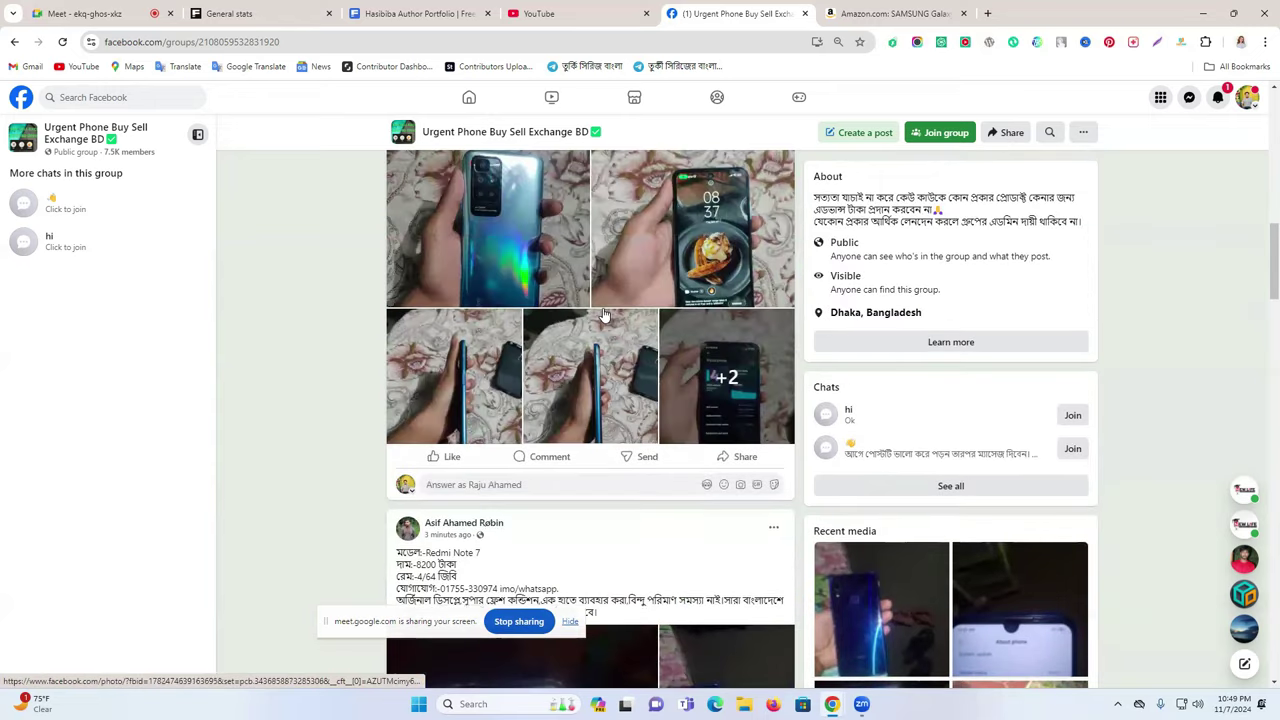
scroll(604, 316, "up", 8)
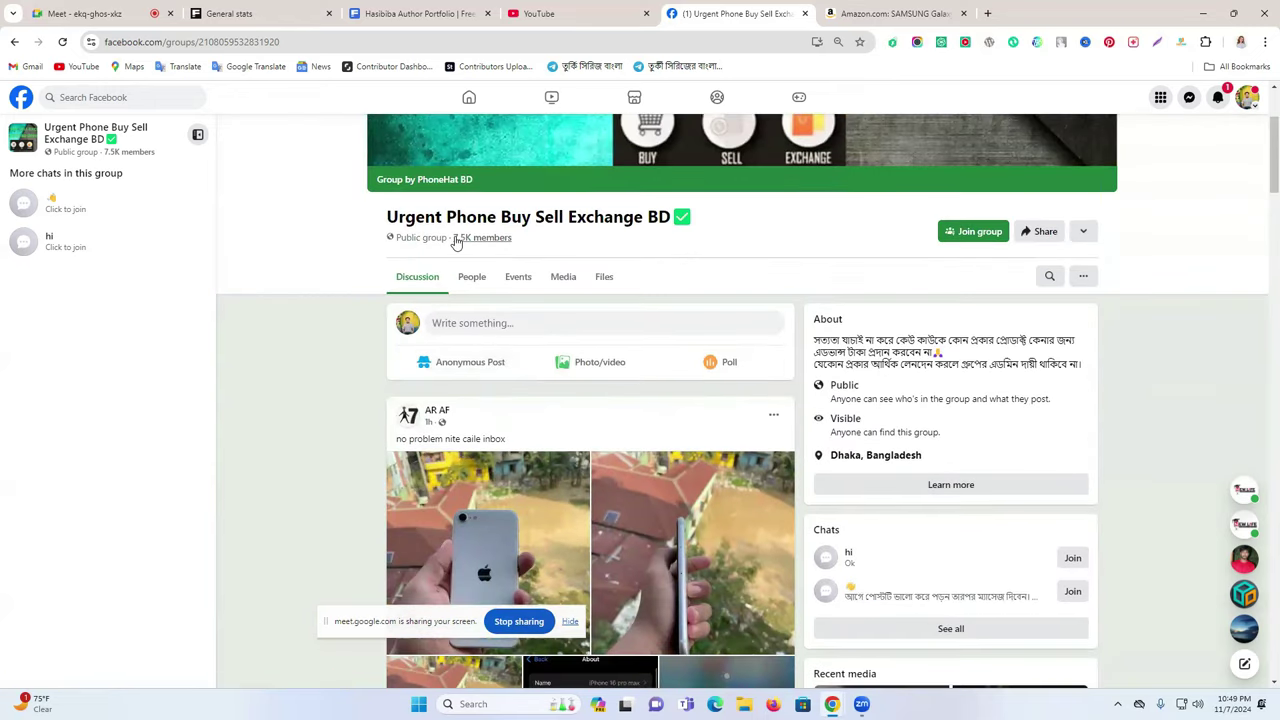
scroll(566, 306, "down", 3)
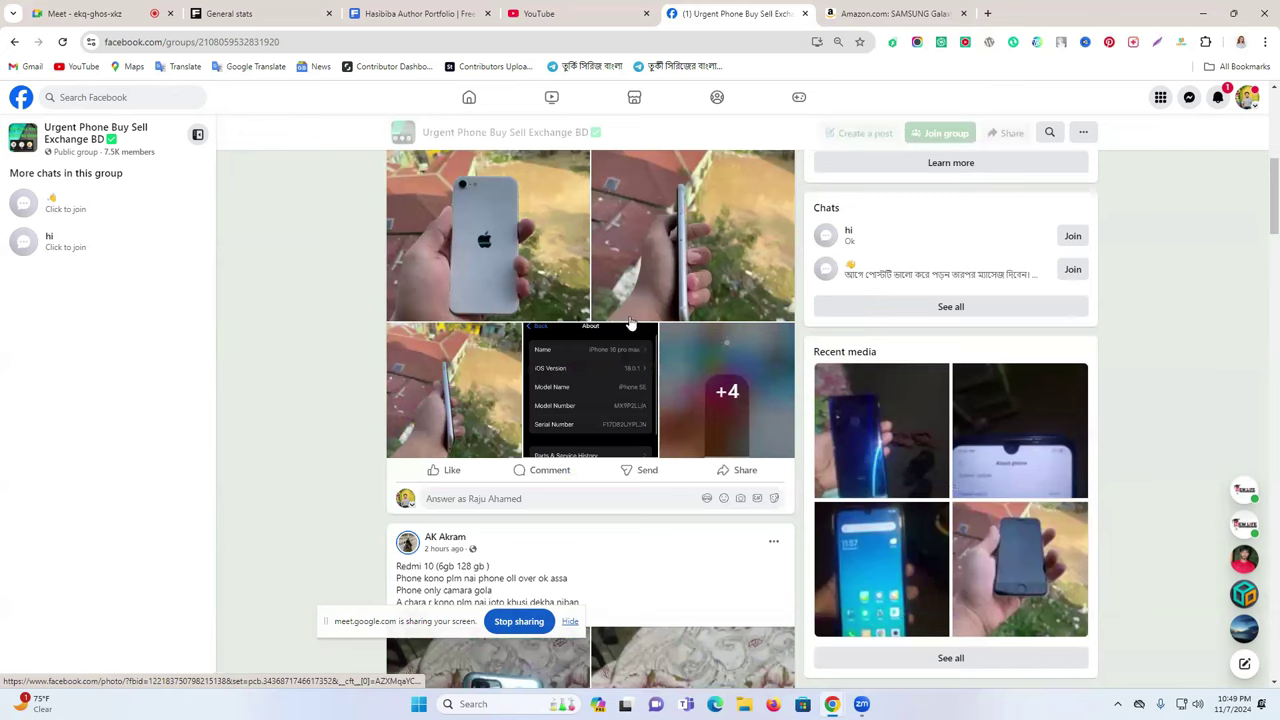
scroll(630, 322, "down", 6)
scroll(640, 305, "up", 5)
scroll(650, 300, "up", 6)
scroll(697, 308, "down", 2)
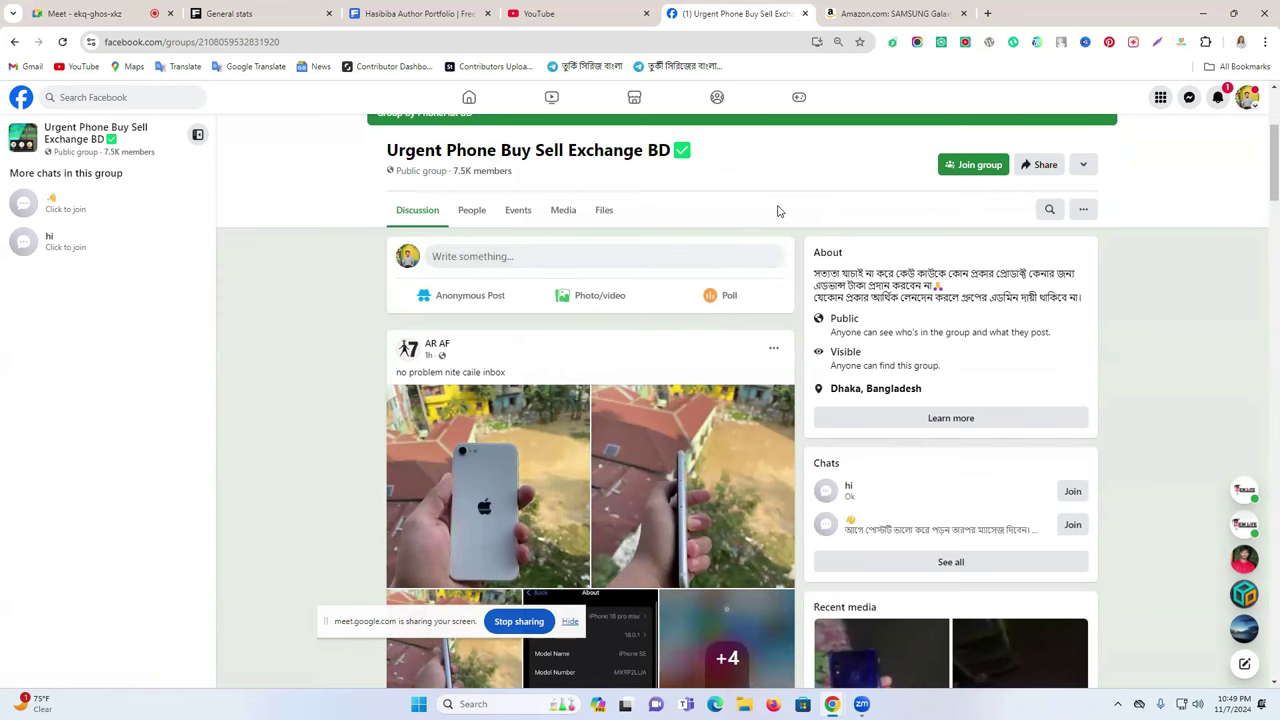
scroll(768, 212, "down", 6)
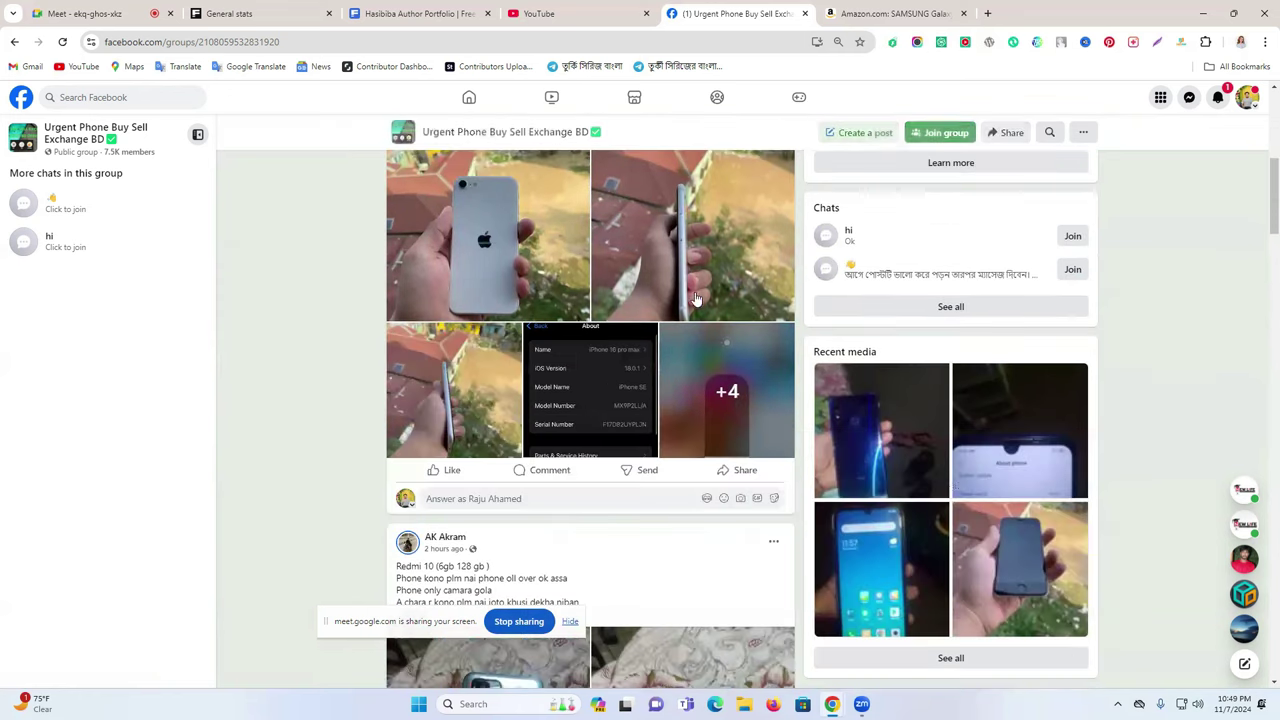
scroll(608, 334, "down", 10)
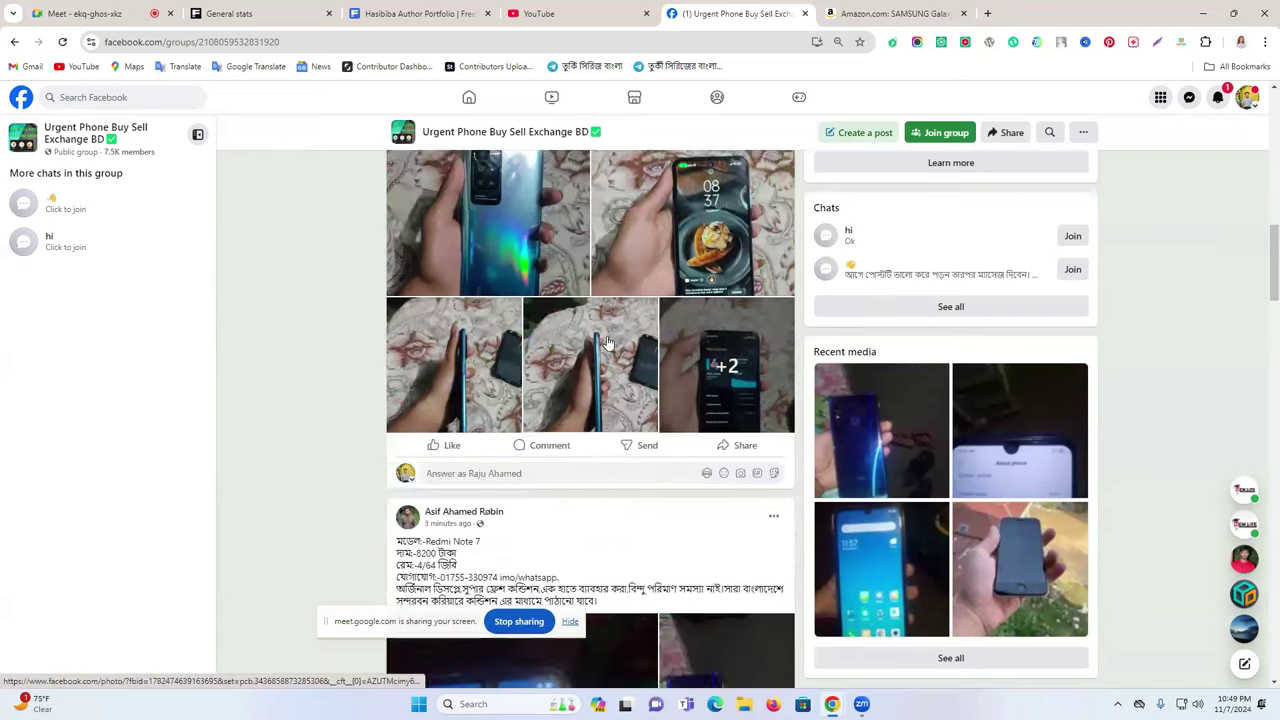
scroll(654, 346, "up", 2)
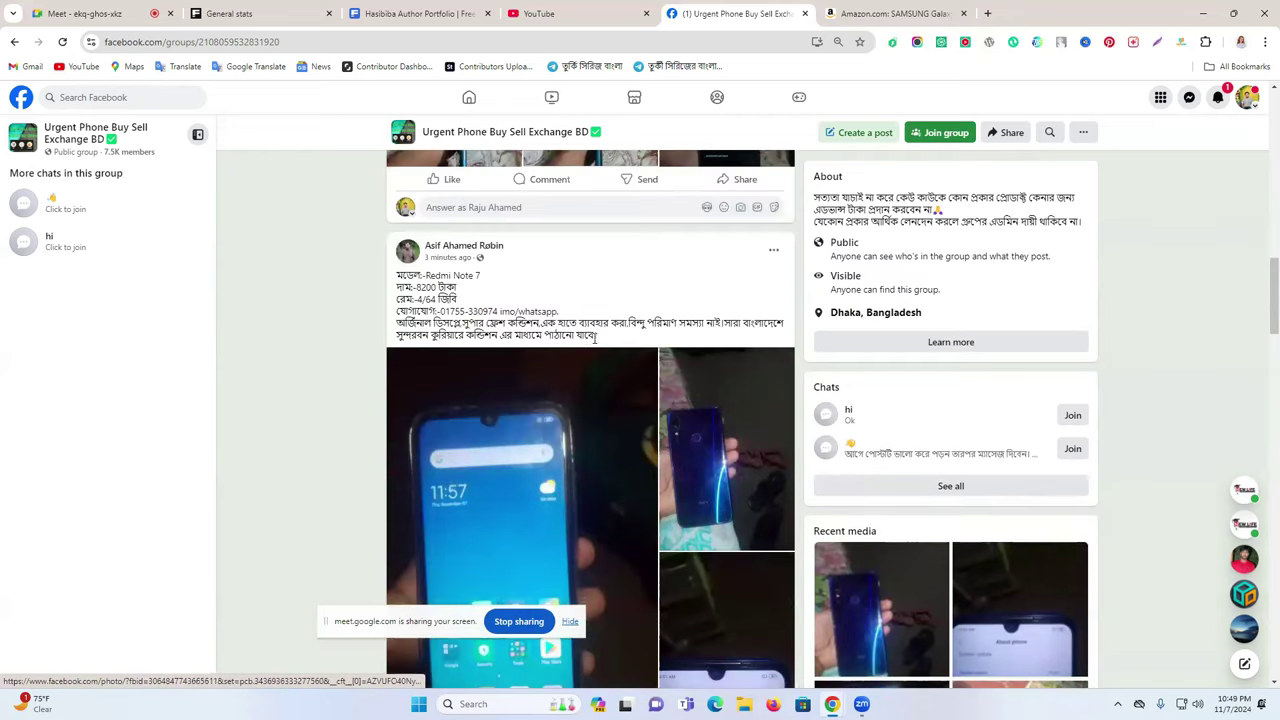
Examine the seller's contact number and the price line in the Redmi Note 7 post
left_click_drag(459, 311, 509, 314)
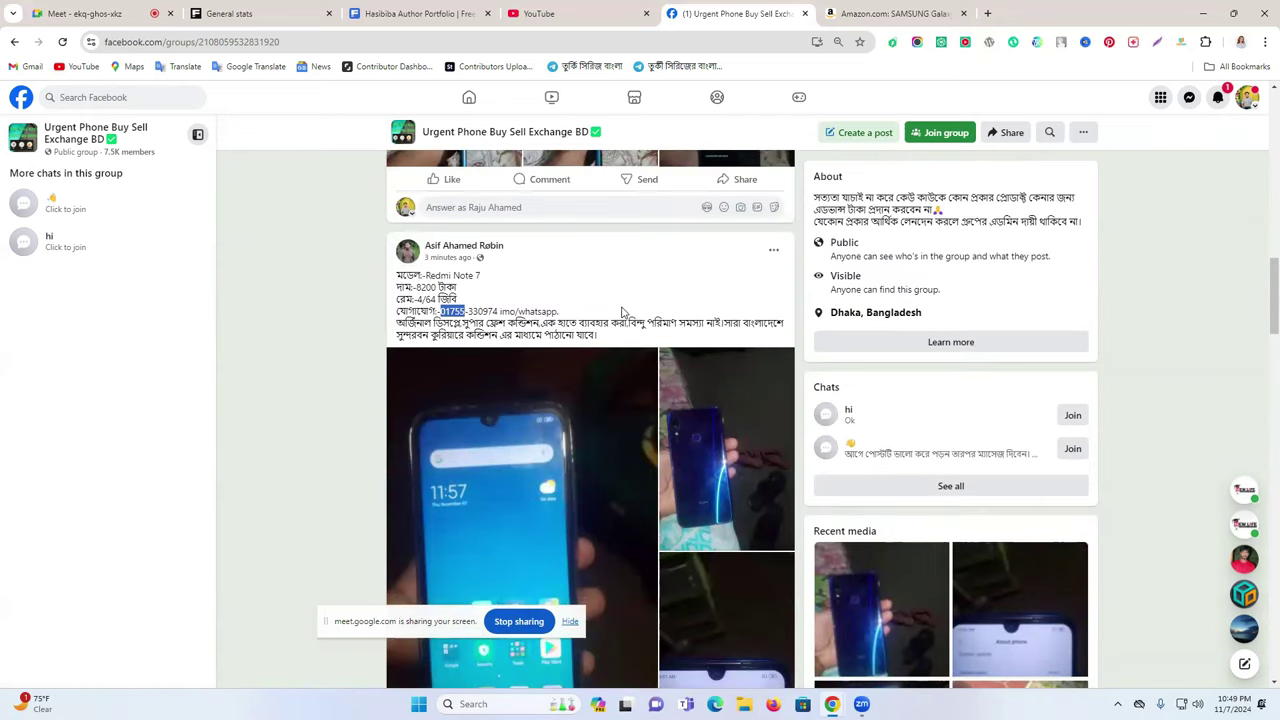
scroll(622, 314, "down", 3)
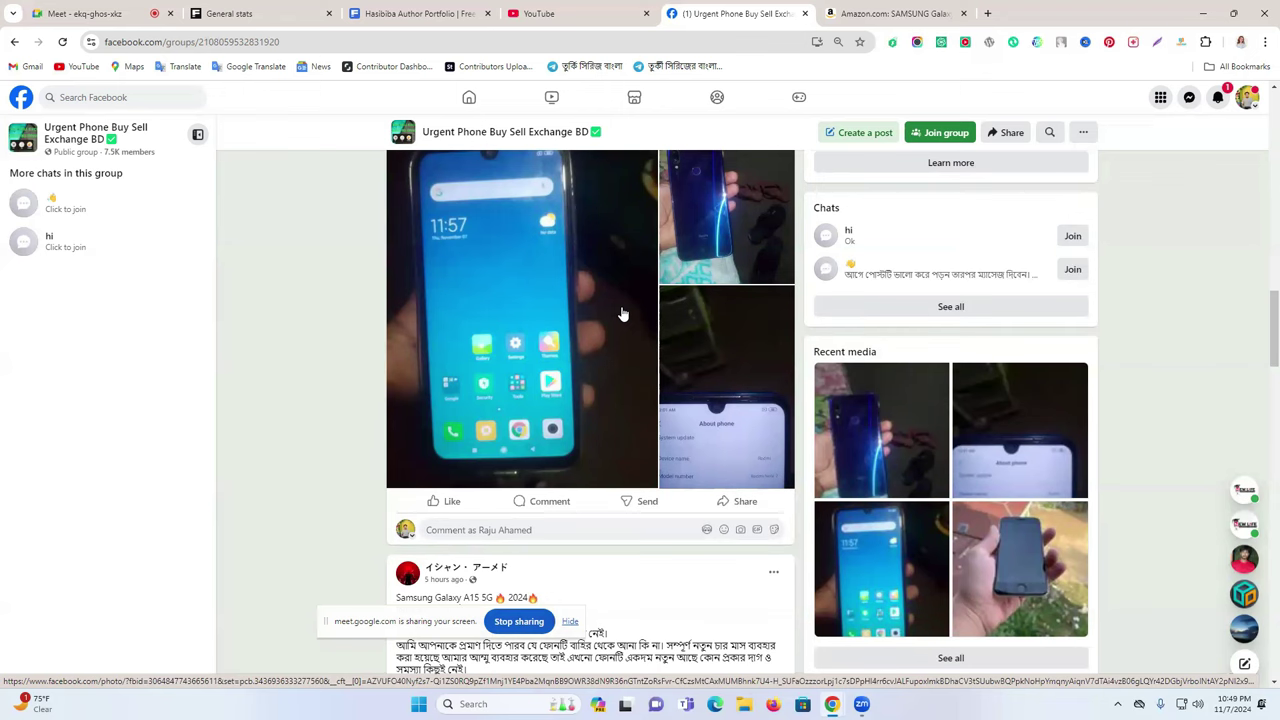
scroll(621, 314, "up", 3)
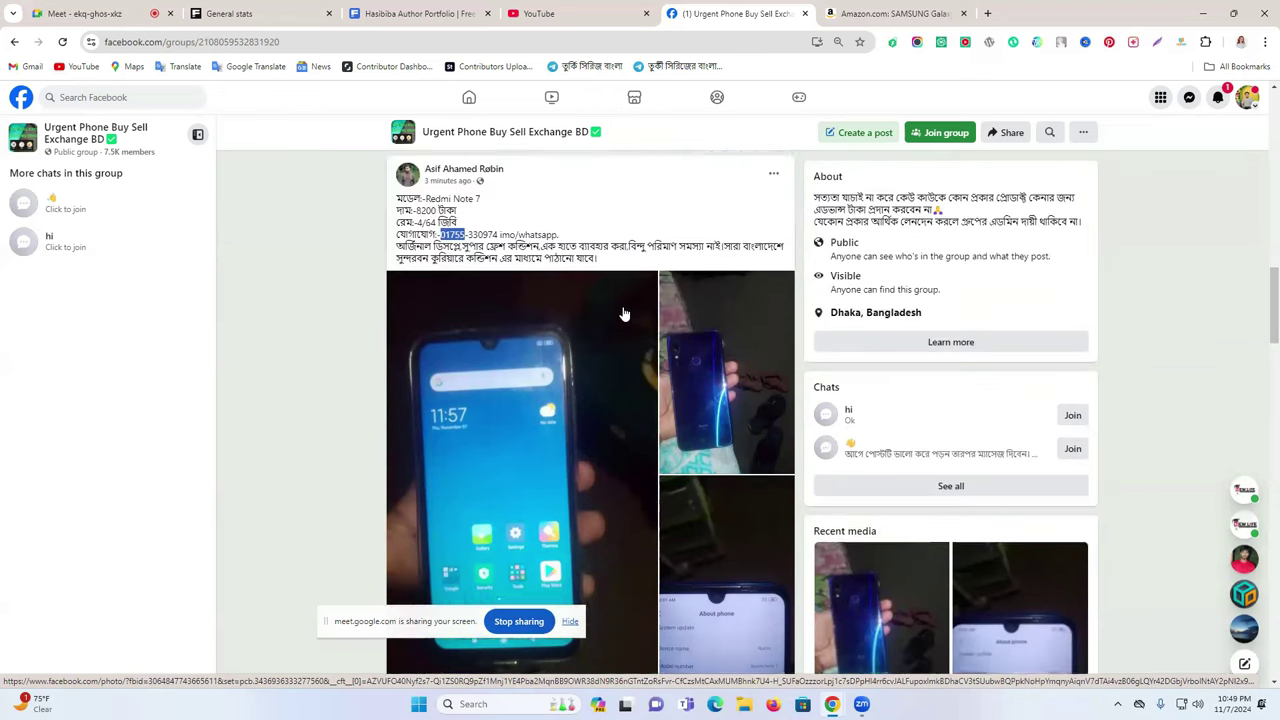
mouse_move(415, 354)
left_mouse_down()
mouse_move(456, 354)
mouse_move(438, 353)
left_mouse_up()
left_click(492, 359)
left_click(481, 360)
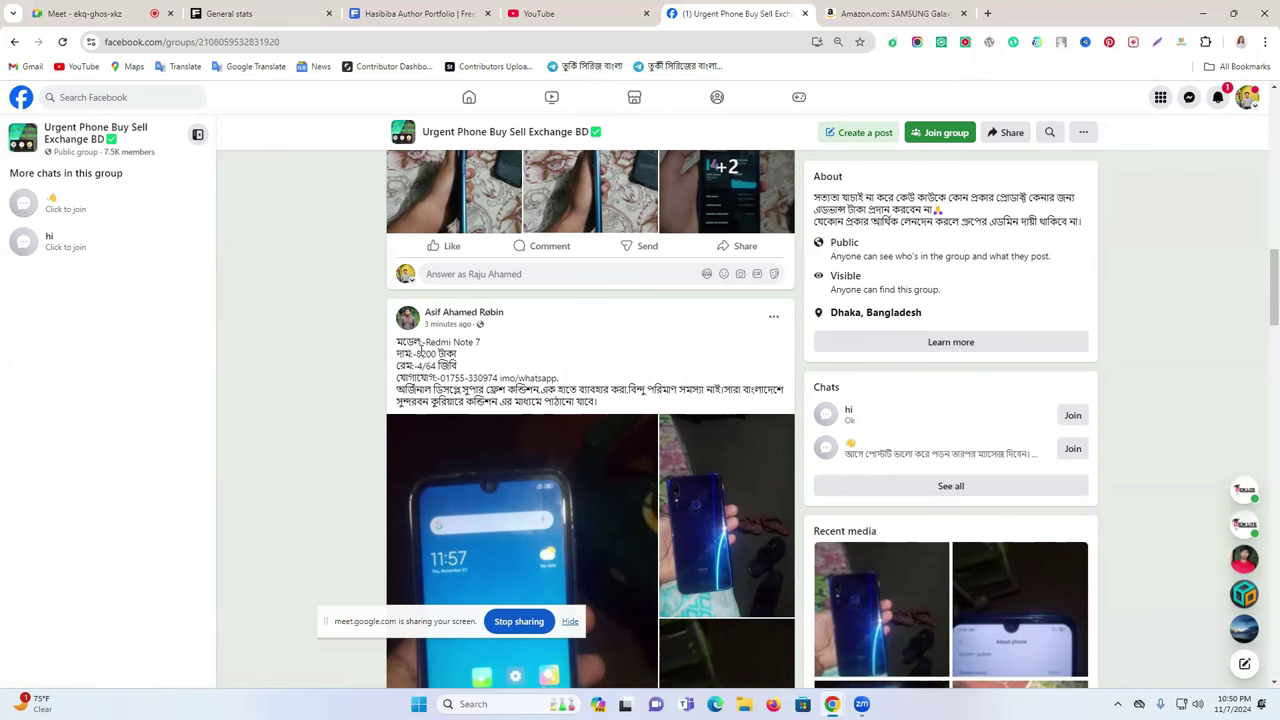
scroll(543, 368, "down", 2)
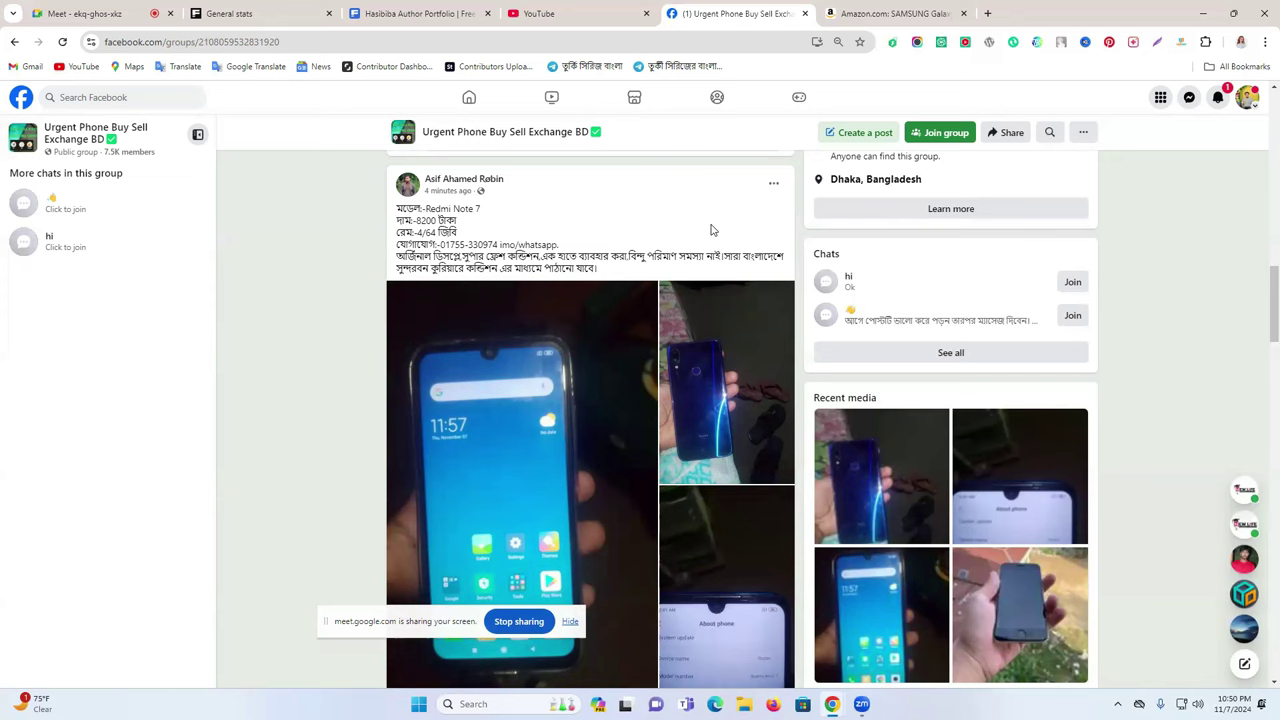
Expand the Samsung Galaxy A15 5G sale post and read its full description and specifications
scroll(710, 230, "down", 5)
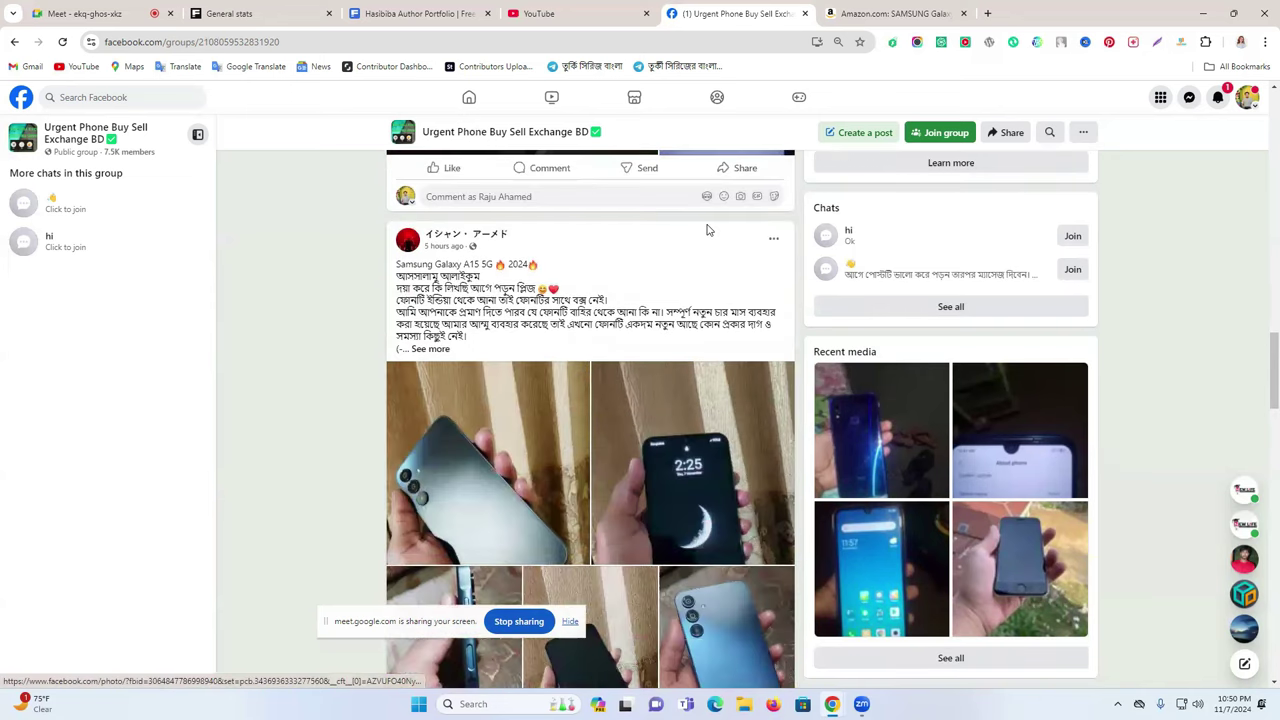
scroll(707, 230, "up", 1)
scroll(707, 230, "up", 3)
scroll(707, 230, "down", 5)
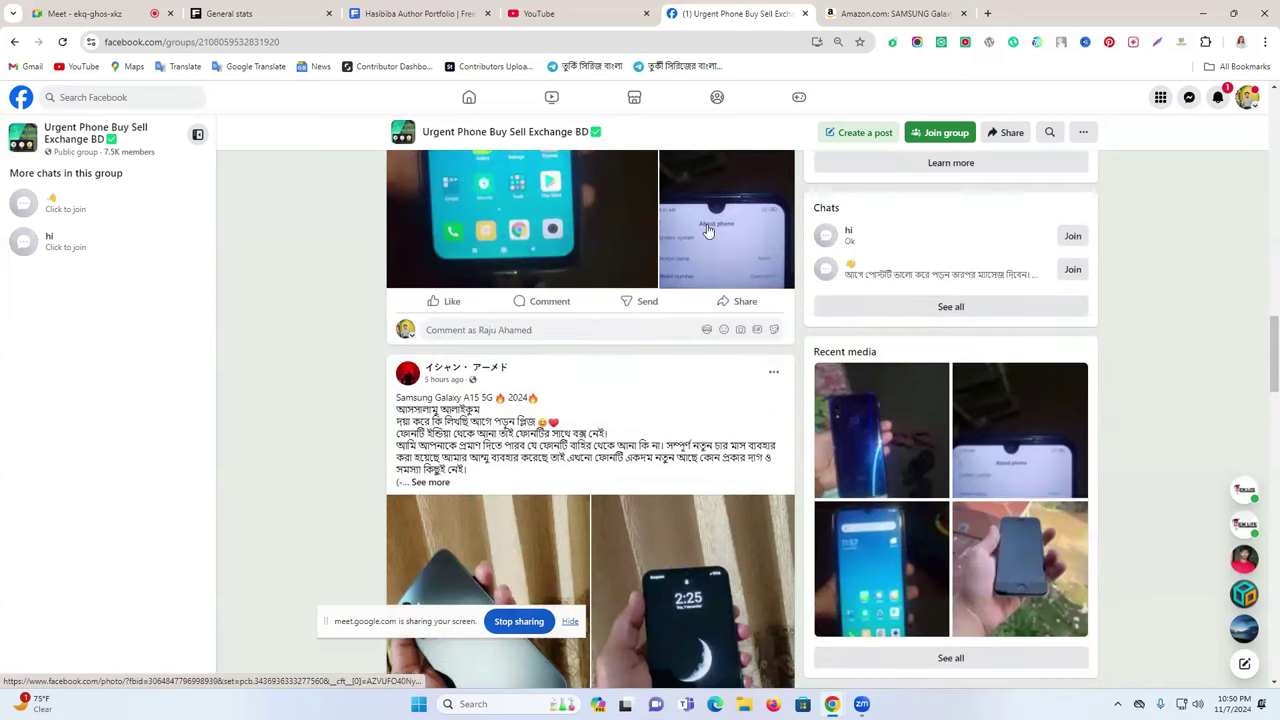
scroll(707, 230, "up", 3)
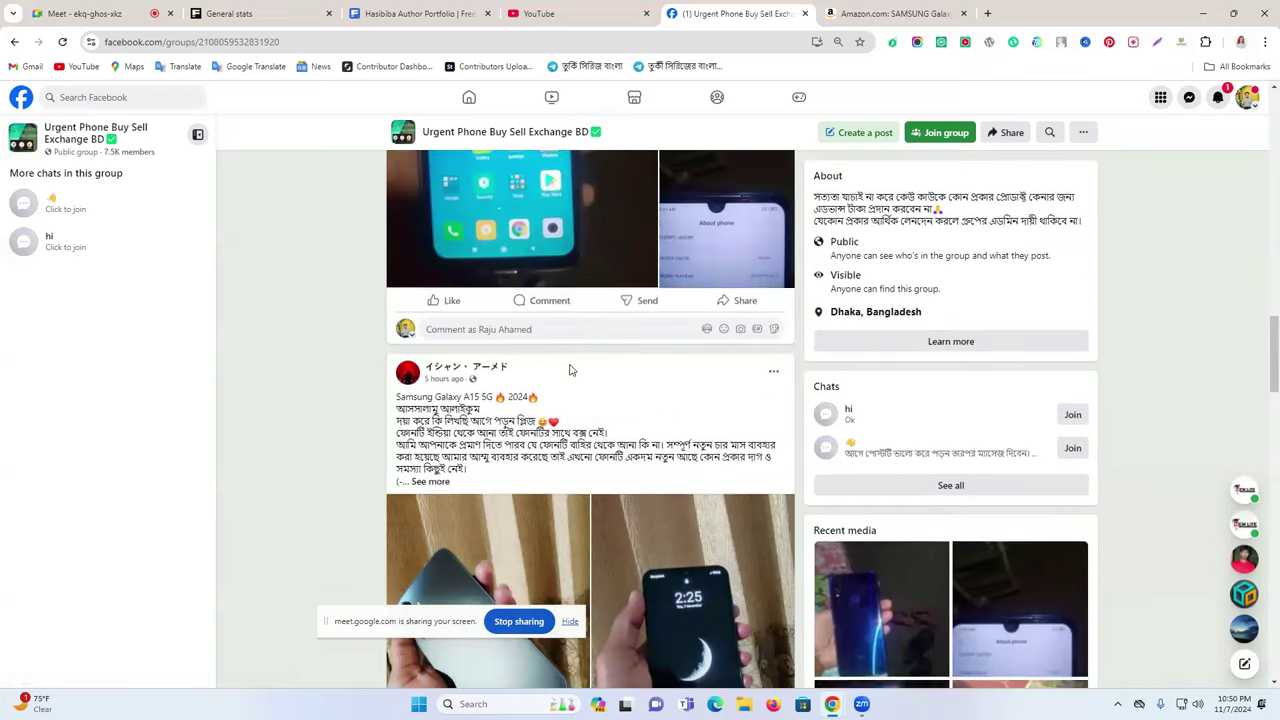
scroll(585, 343, "down", 2)
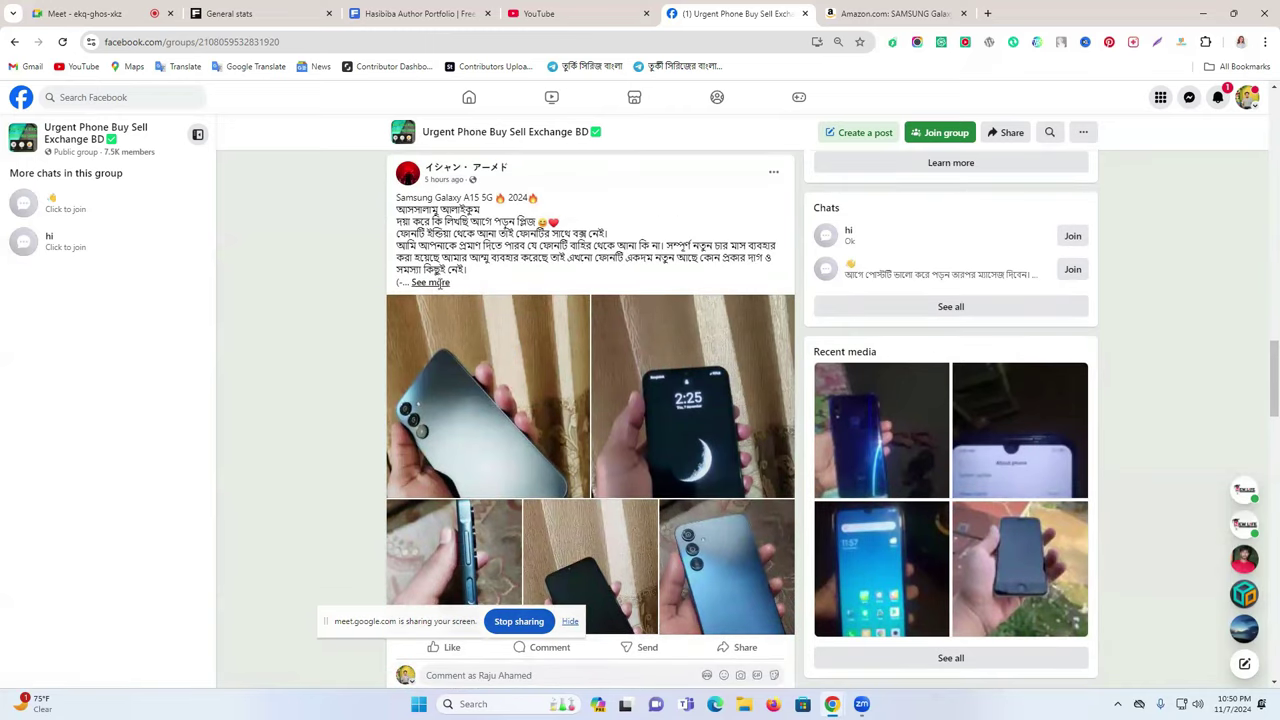
left_click(436, 284)
scroll(570, 292, "down", 2)
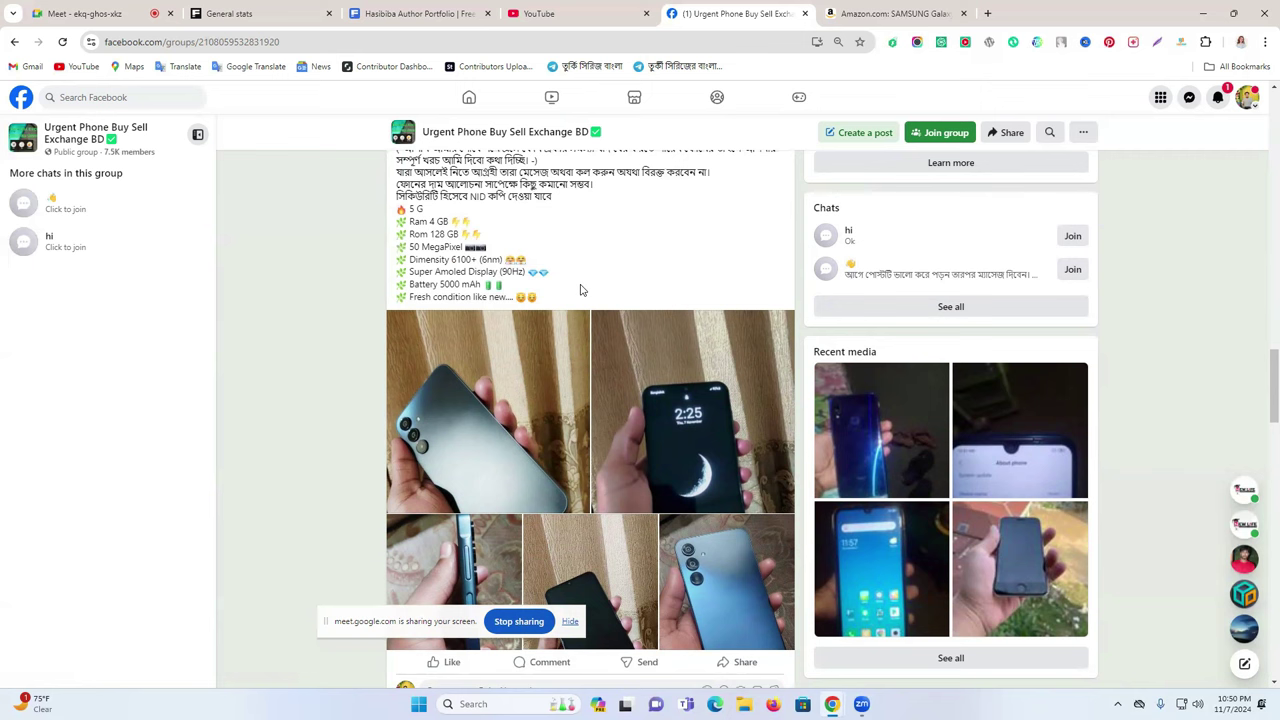
scroll(583, 287, "up", 3)
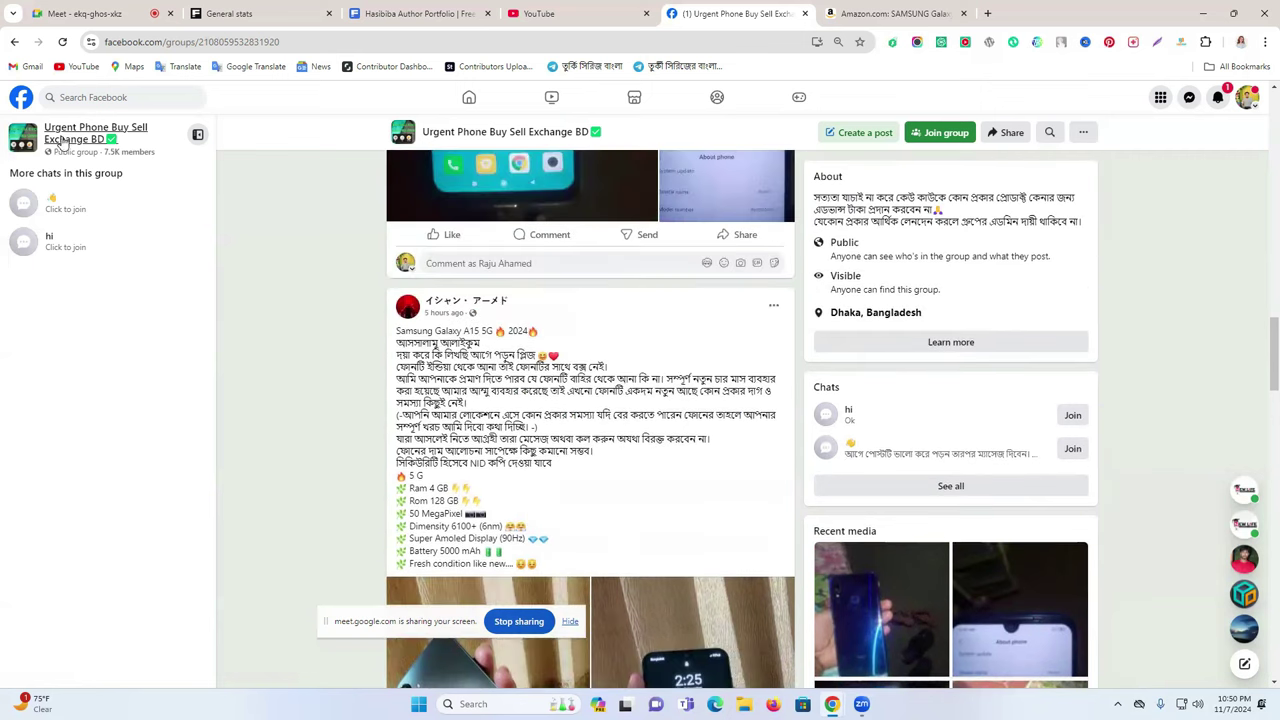
View the Amazon listing for the Samsung Galaxy S24 Ultra and return to the Facebook phone group
left_click(116, 99)
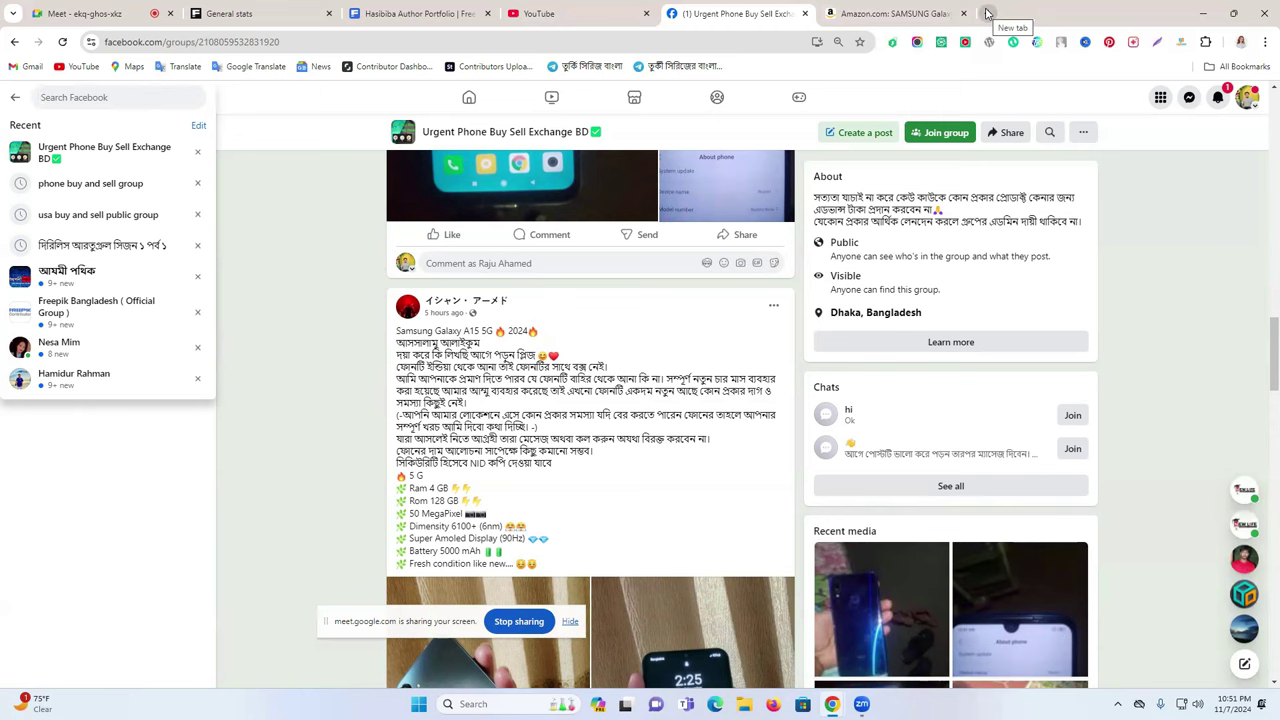
left_click(933, 15)
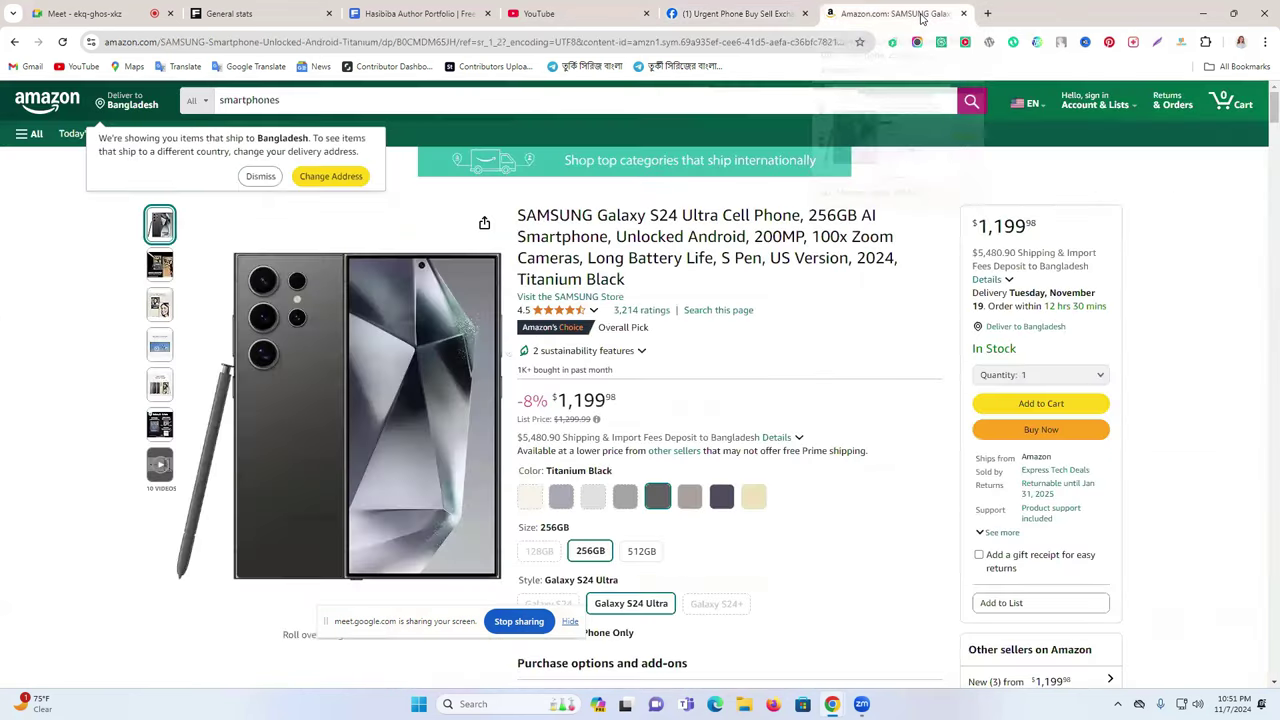
left_click(722, 12)
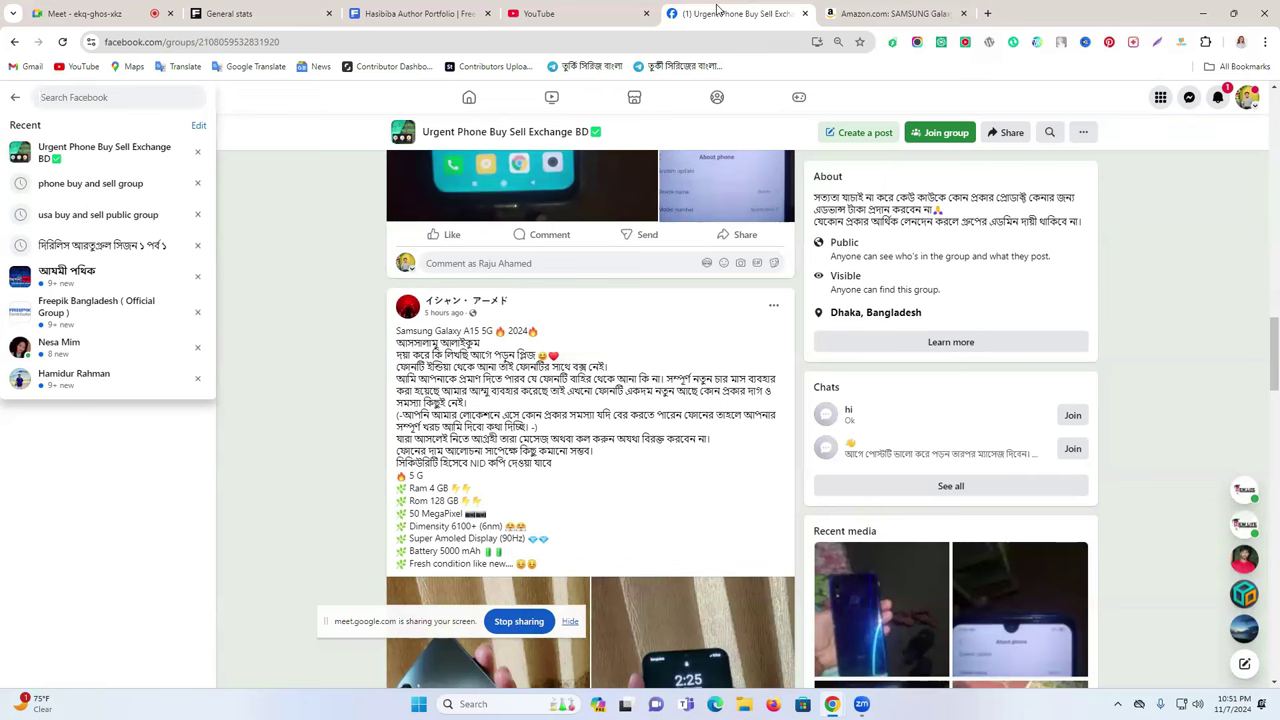
left_click(317, 185)
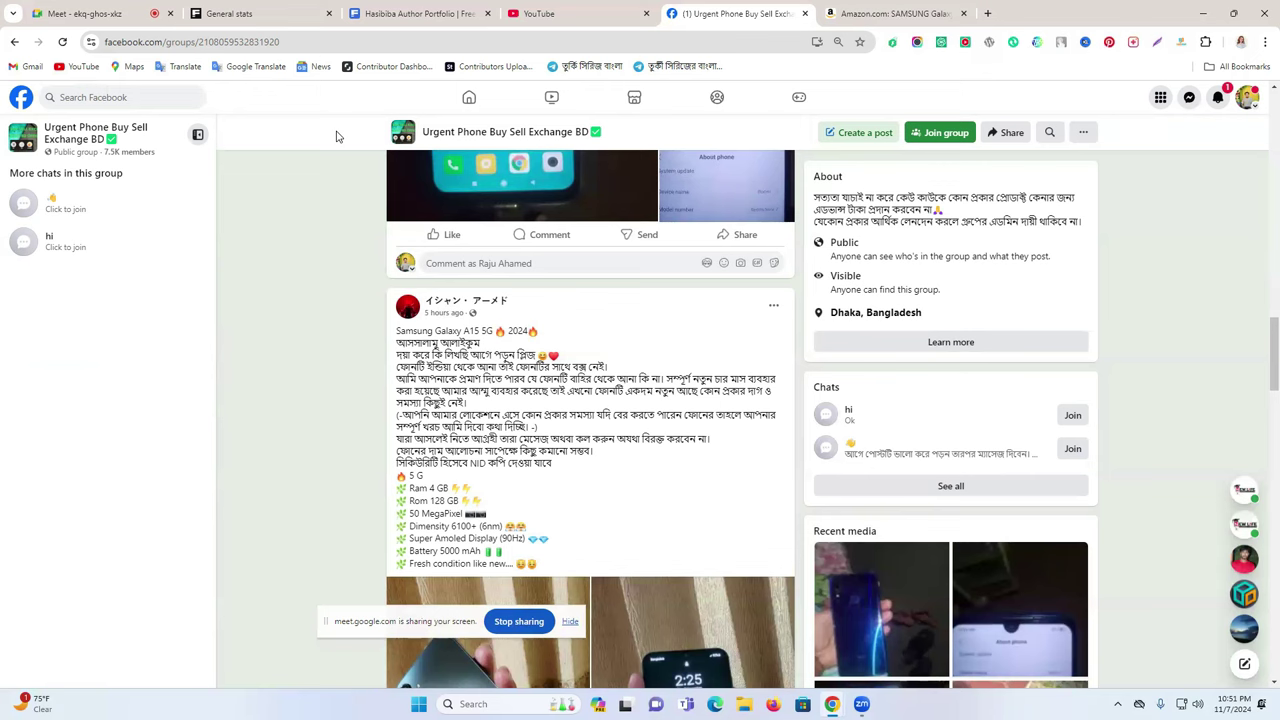
Search Facebook for "canada cat group"
left_click(172, 105)
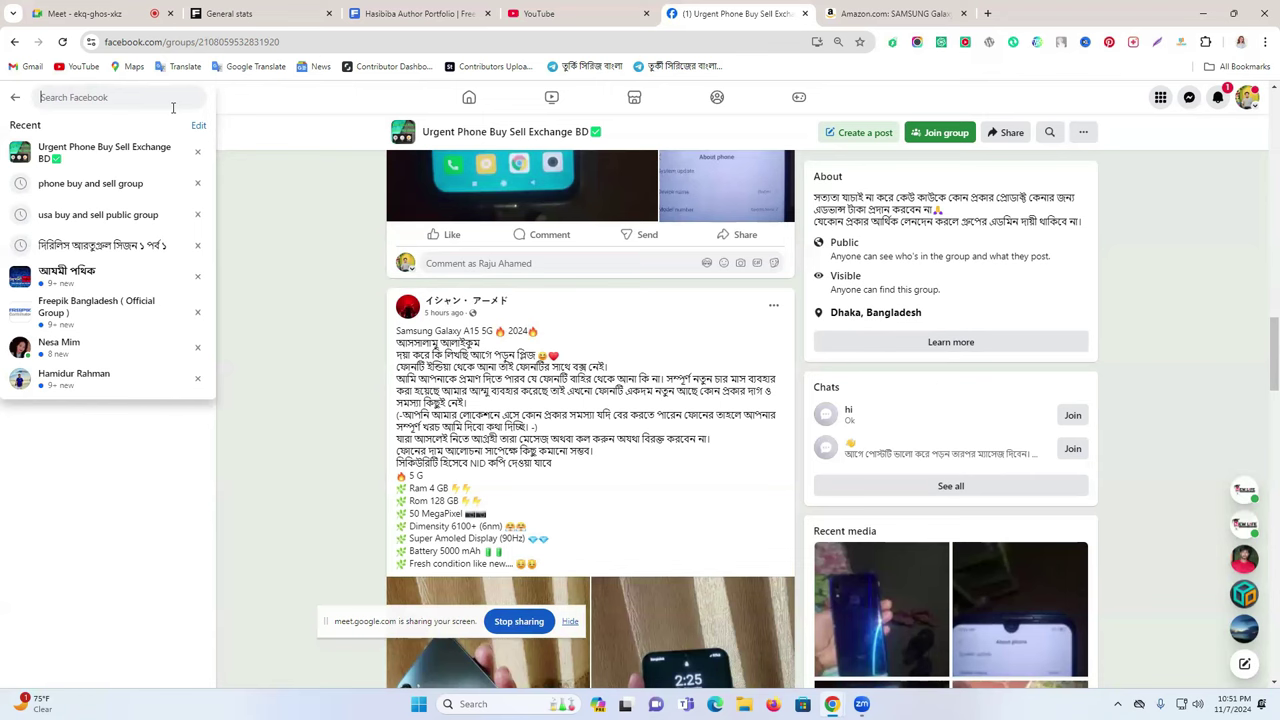
type("canada")
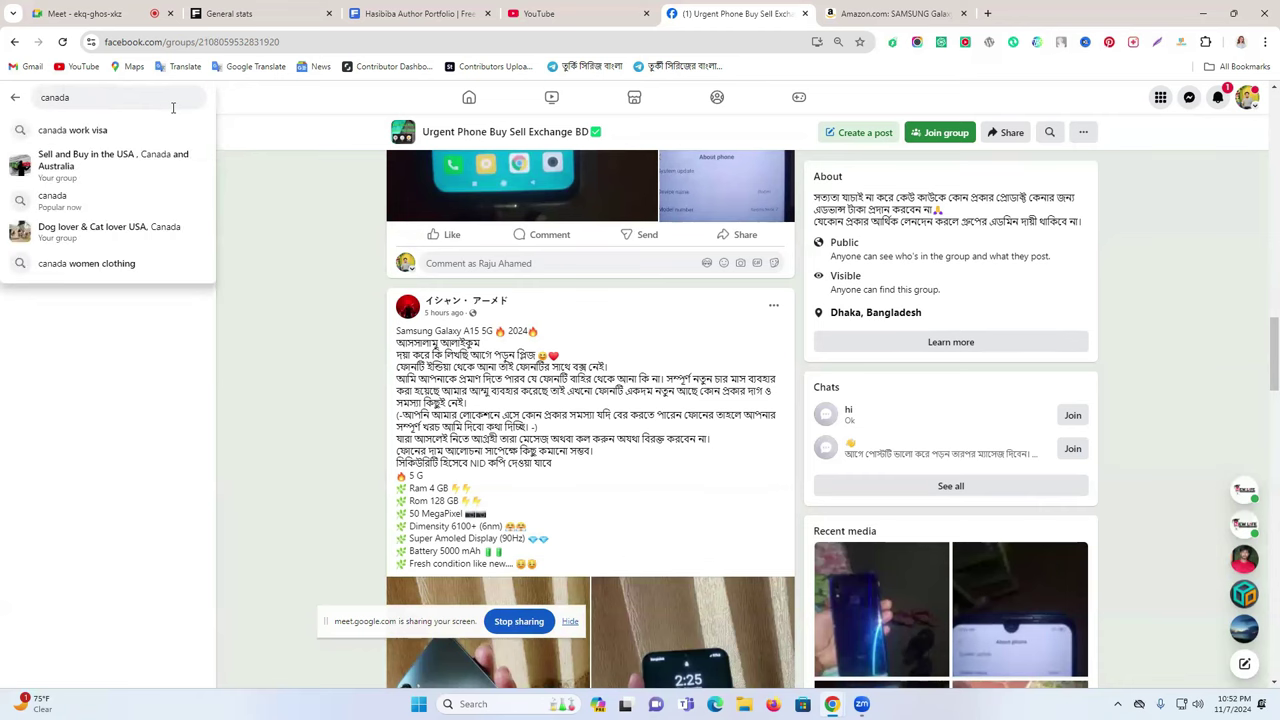
type(" cat group")
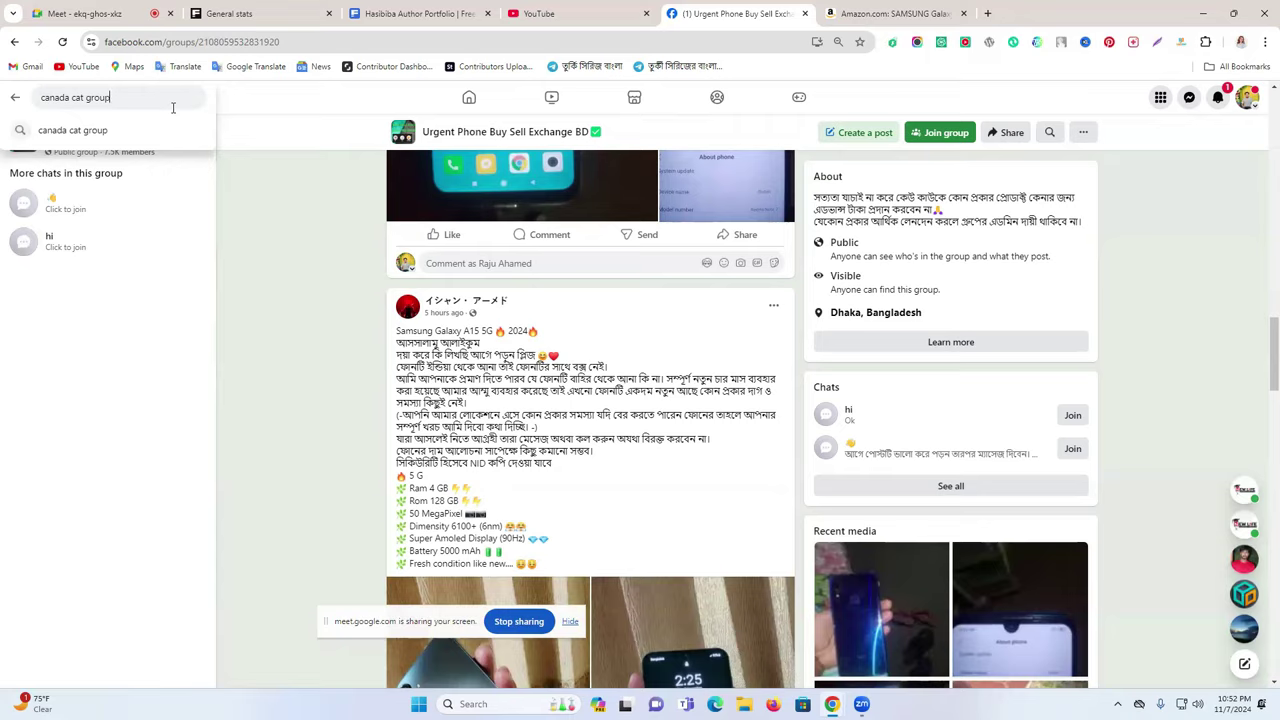
key("Return")
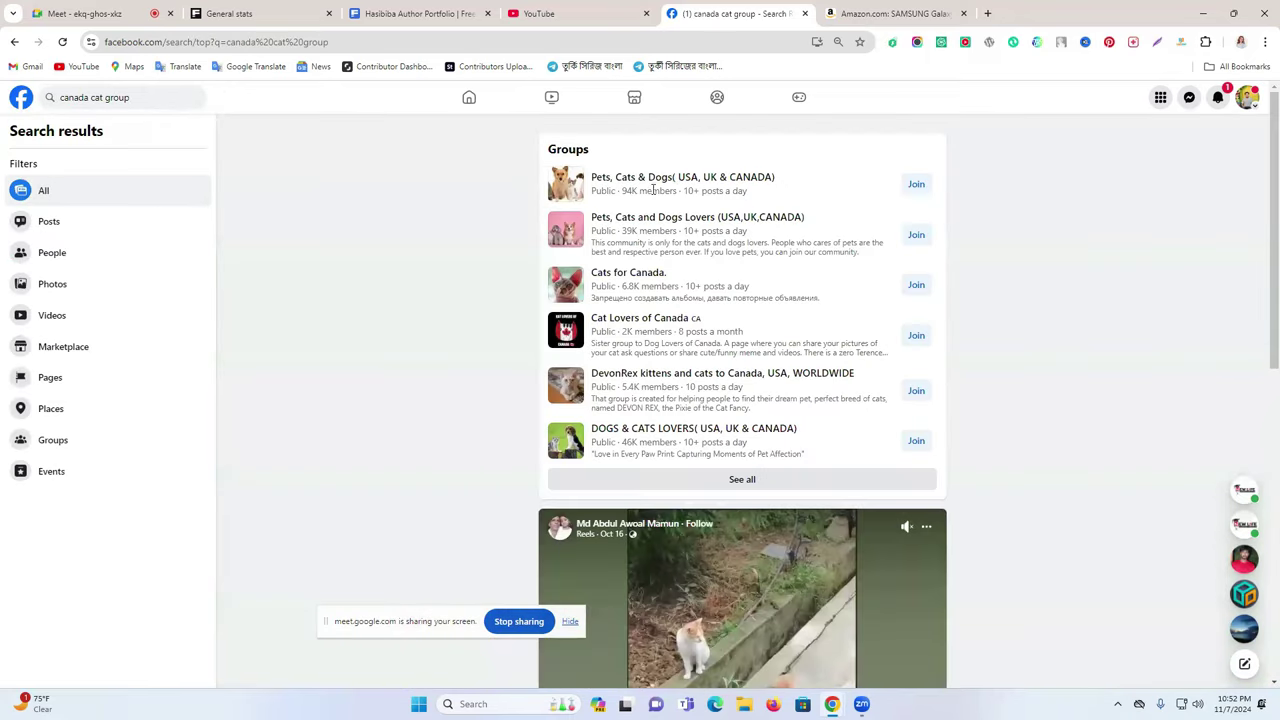
Look over the Canada cat group results and check the Facebook notifications
mouse_move(712, 182)
left_click(1218, 98)
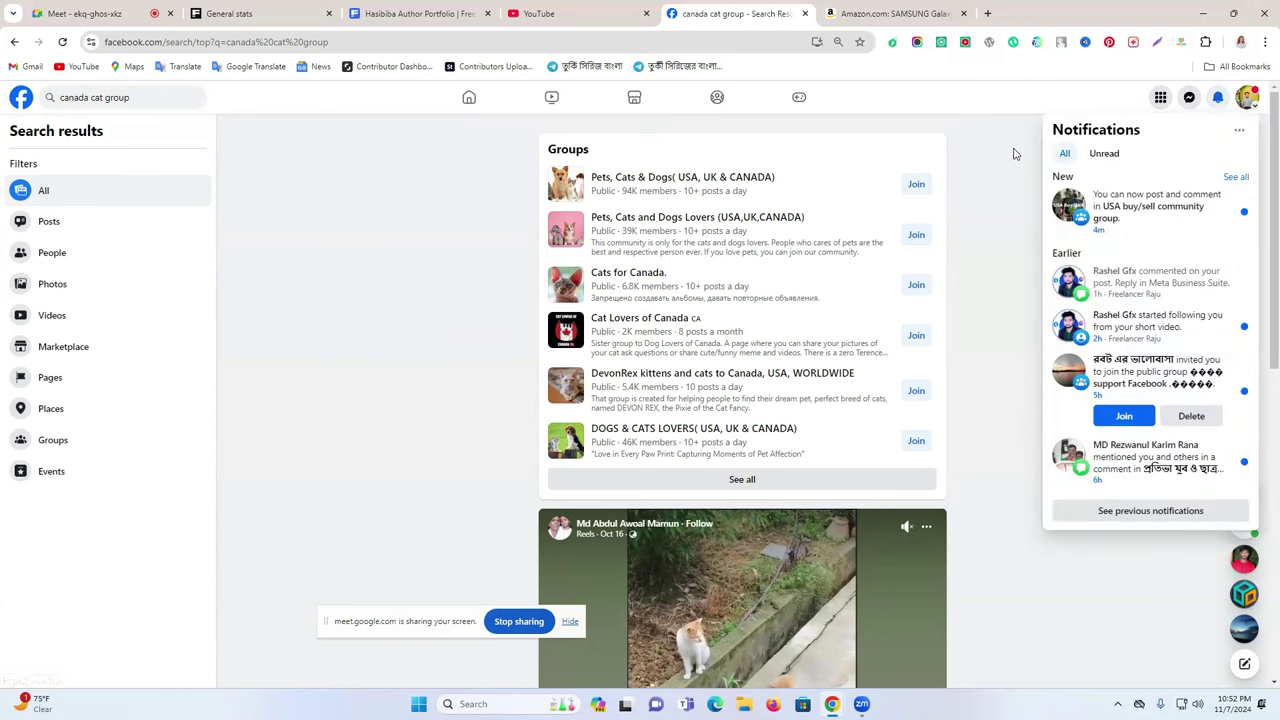
left_click(1011, 160)
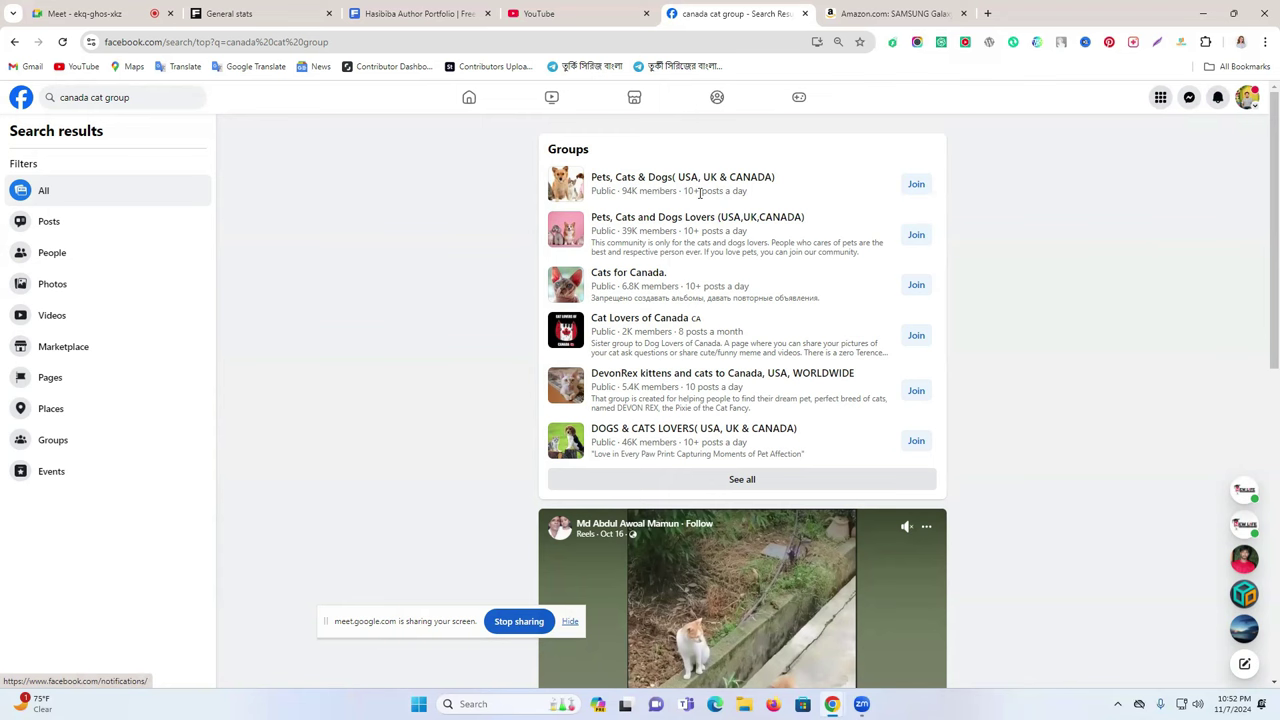
left_click(125, 97)
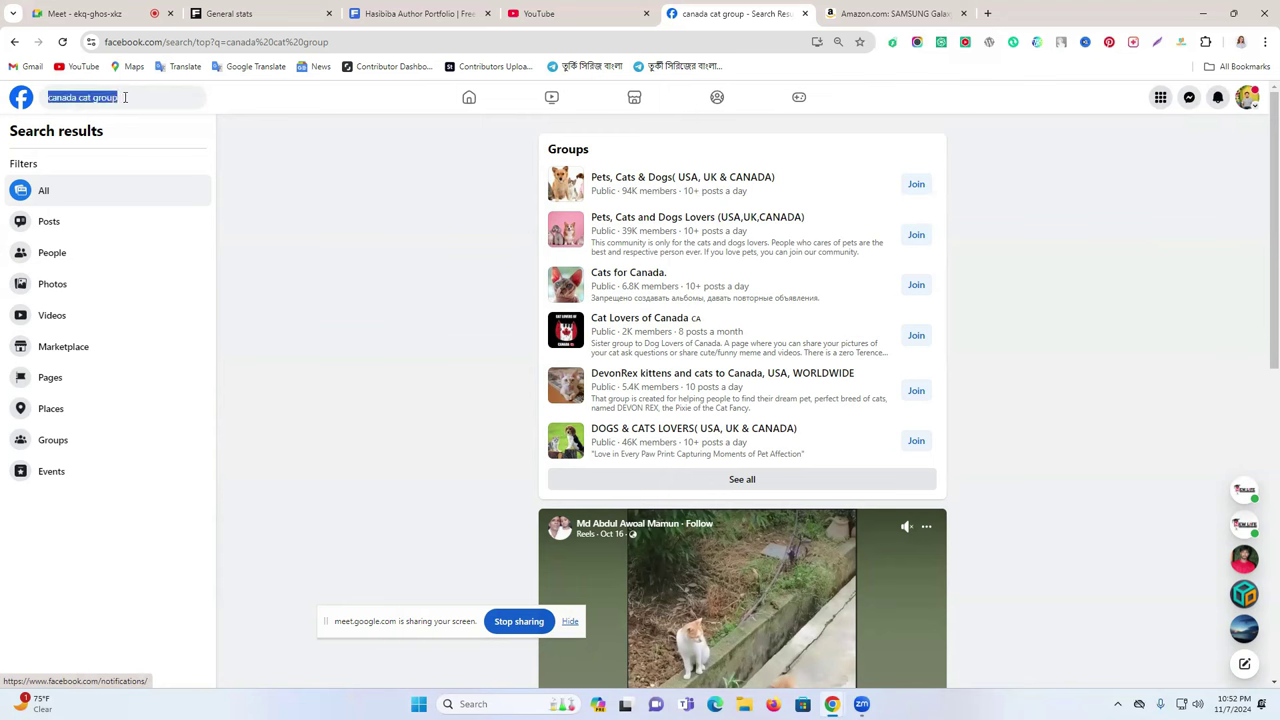
key("BackSpace")
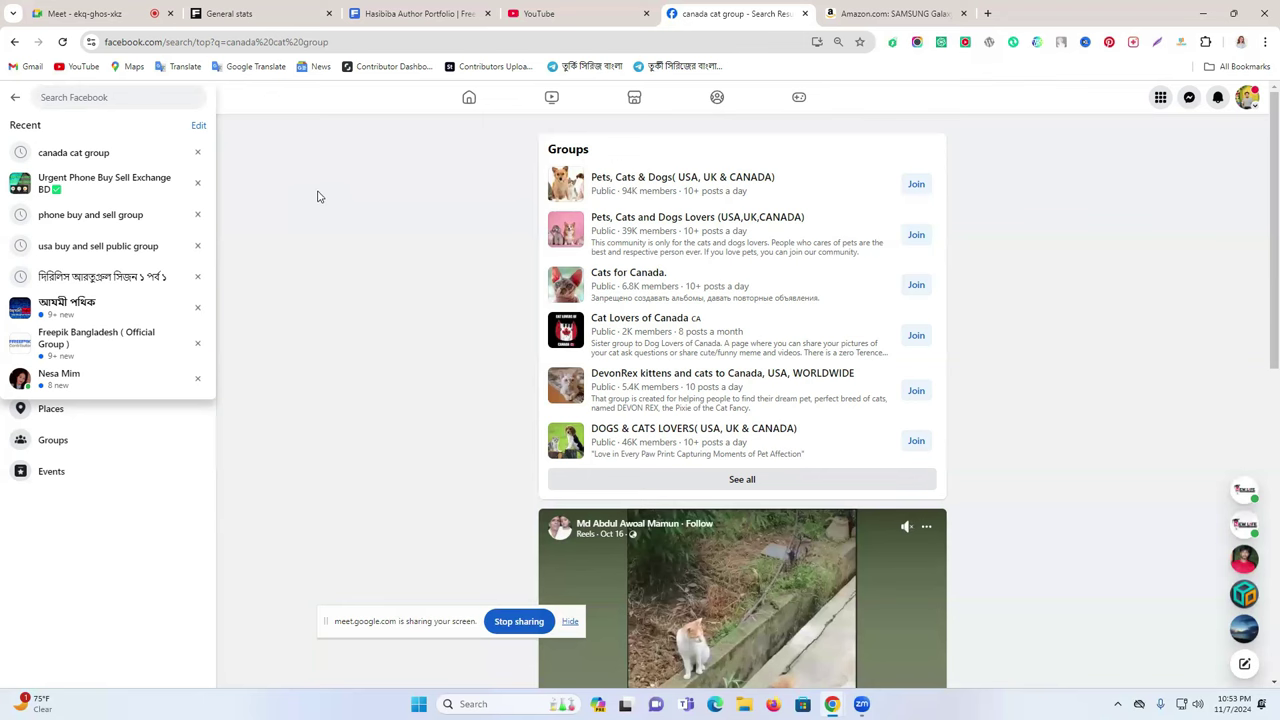
left_click(317, 196)
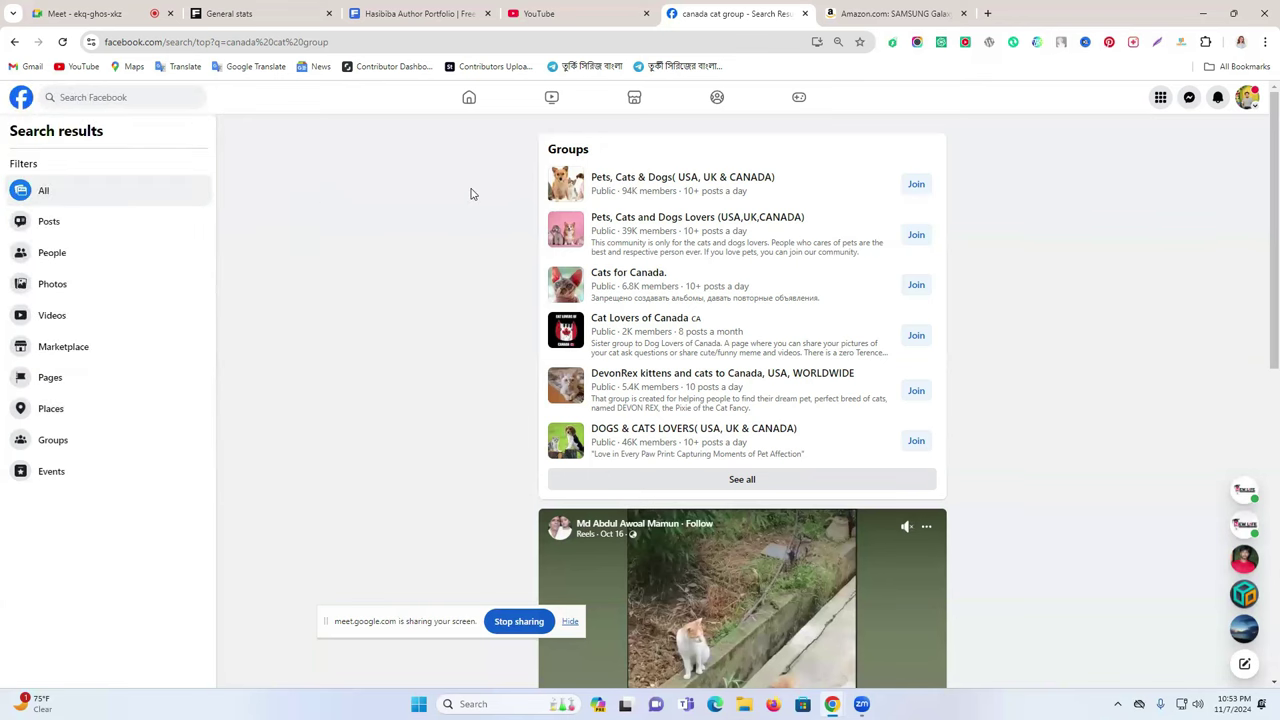
Glance at the Amazon phone listing, then rerun the recent Facebook search "phone buy and sell group"
mouse_move(654, 176)
left_click(878, 8)
left_click(714, 8)
left_click(94, 97)
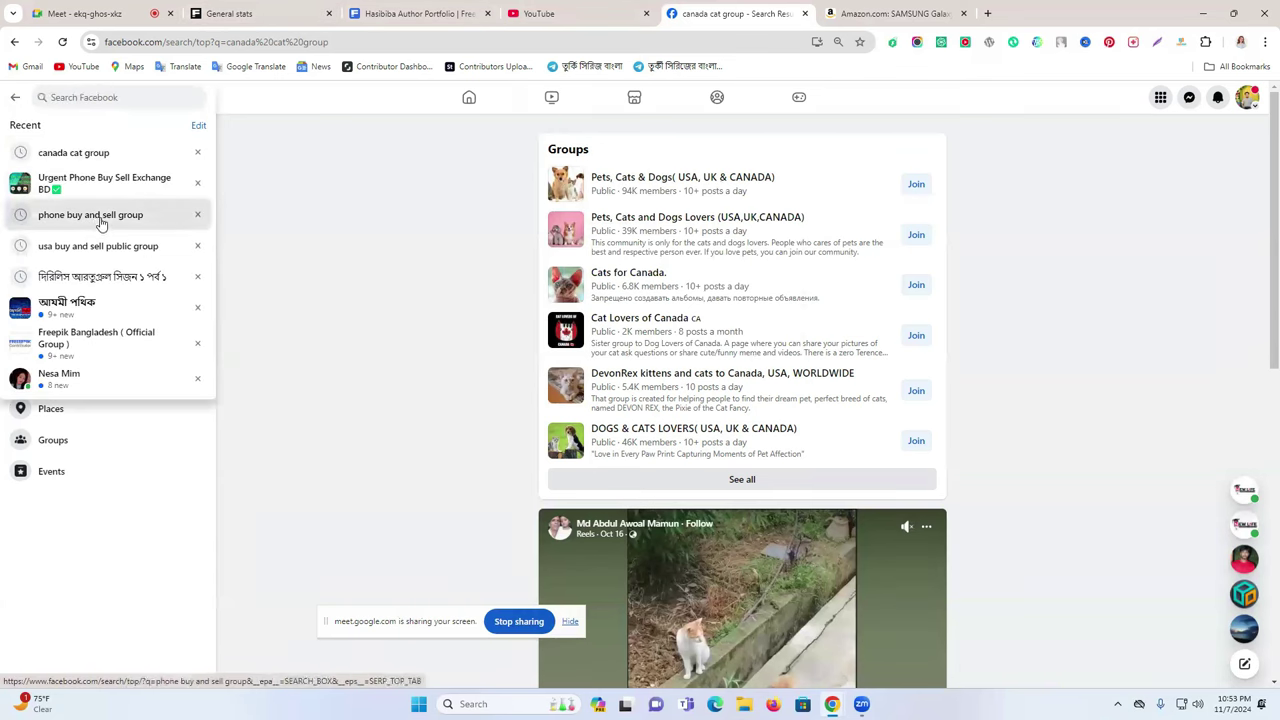
left_click(101, 218)
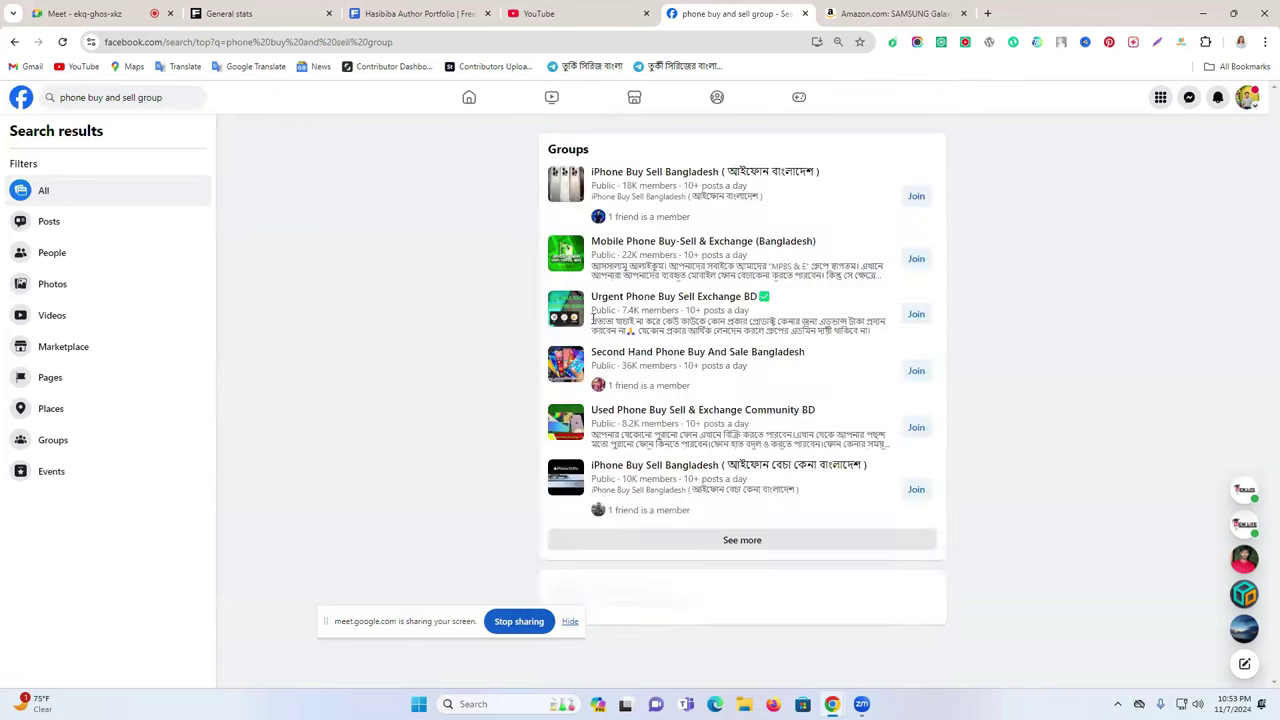
Join the iPhone Buy Sell Bangladesh, Urgent Phone Buy Sell Exchange BD, Second Hand Phone Buy And Sale Bangladesh and Used Phone Buy Sell & Exchange Community BD groups
scroll(752, 363, "down", 2)
scroll(752, 363, "up", 2)
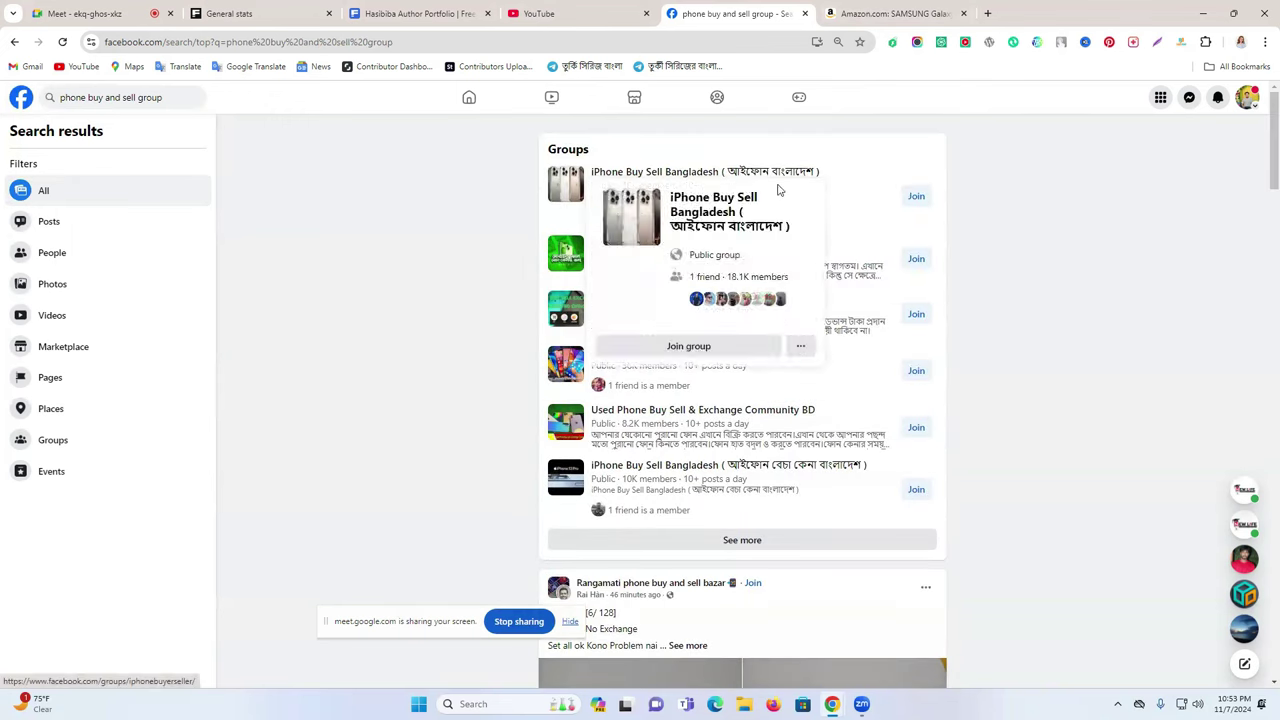
left_click(916, 196)
left_click(916, 314)
left_click(916, 370)
left_click(916, 427)
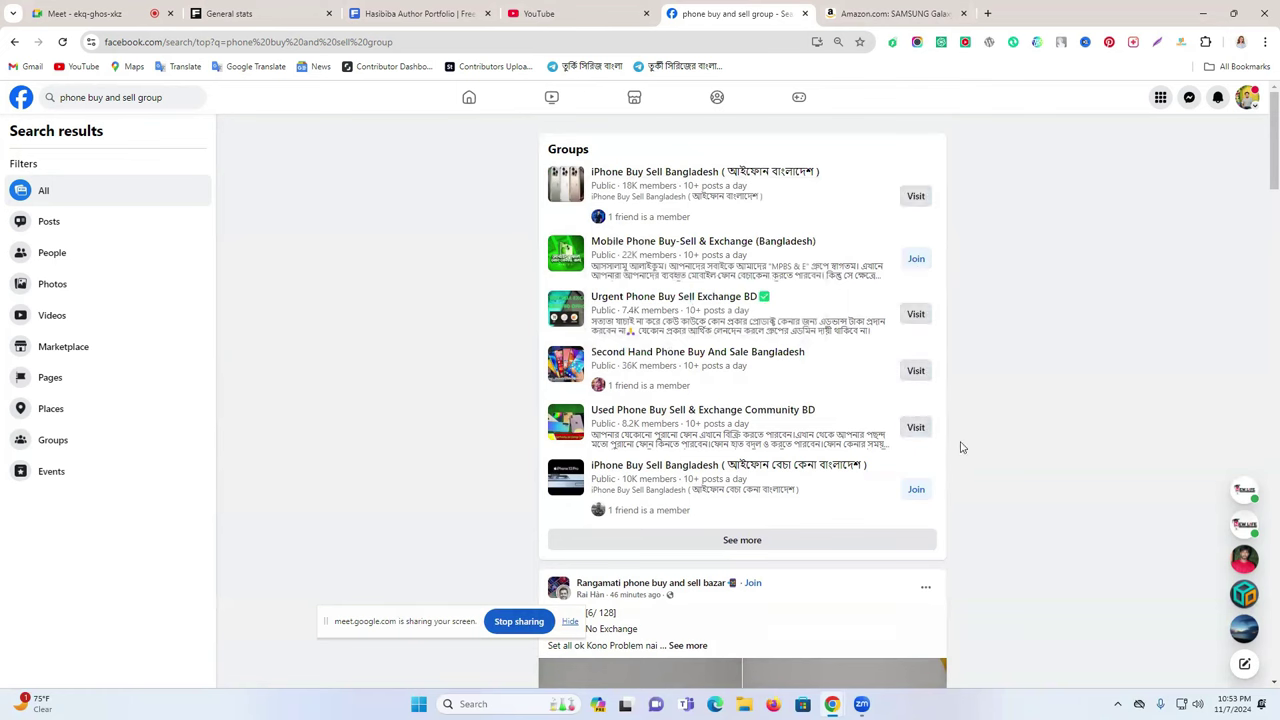
Visit the iPhone Buy Sell Bangladesh group and look over its related groups and sale listings
left_click(916, 196)
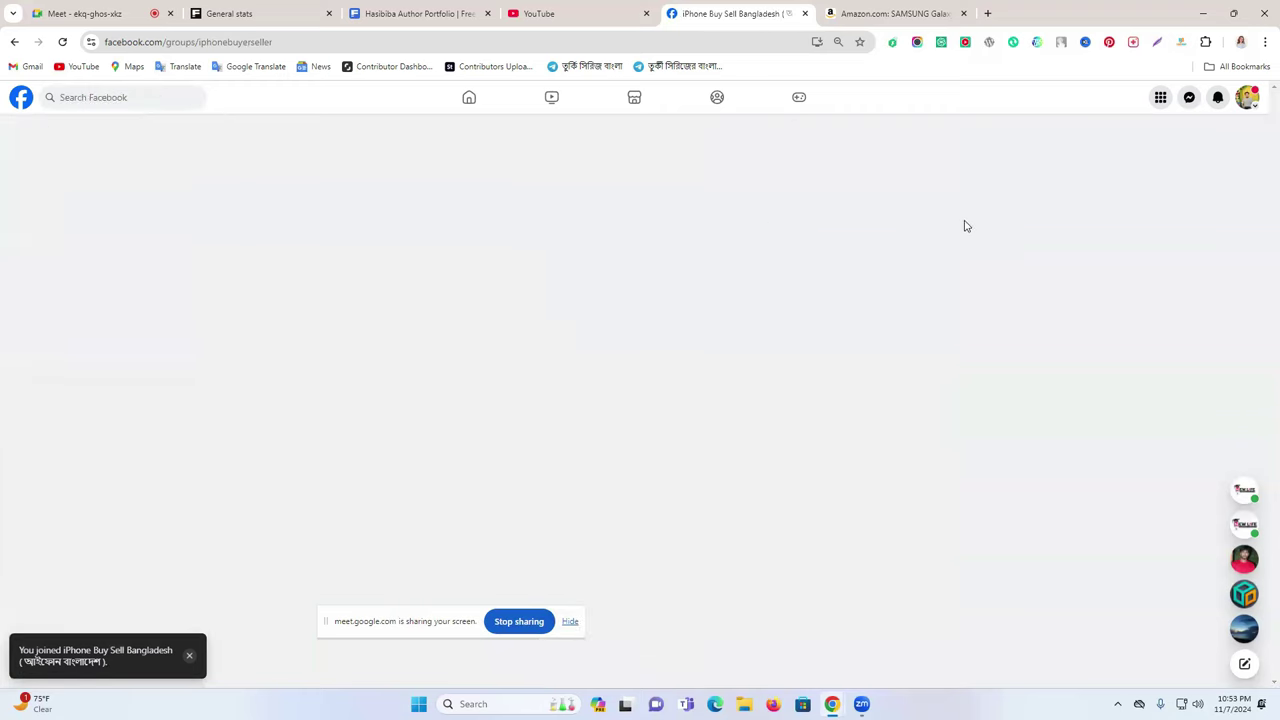
scroll(676, 397, "down", 4)
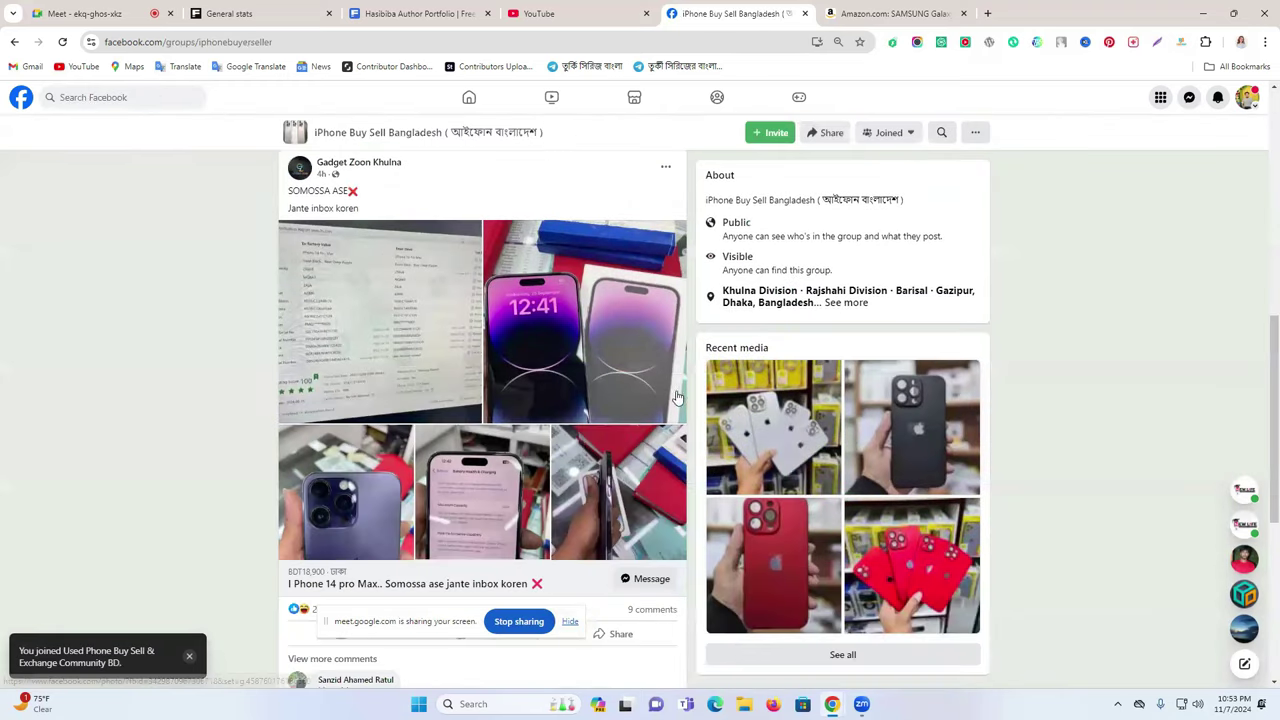
scroll(436, 398, "up", 3)
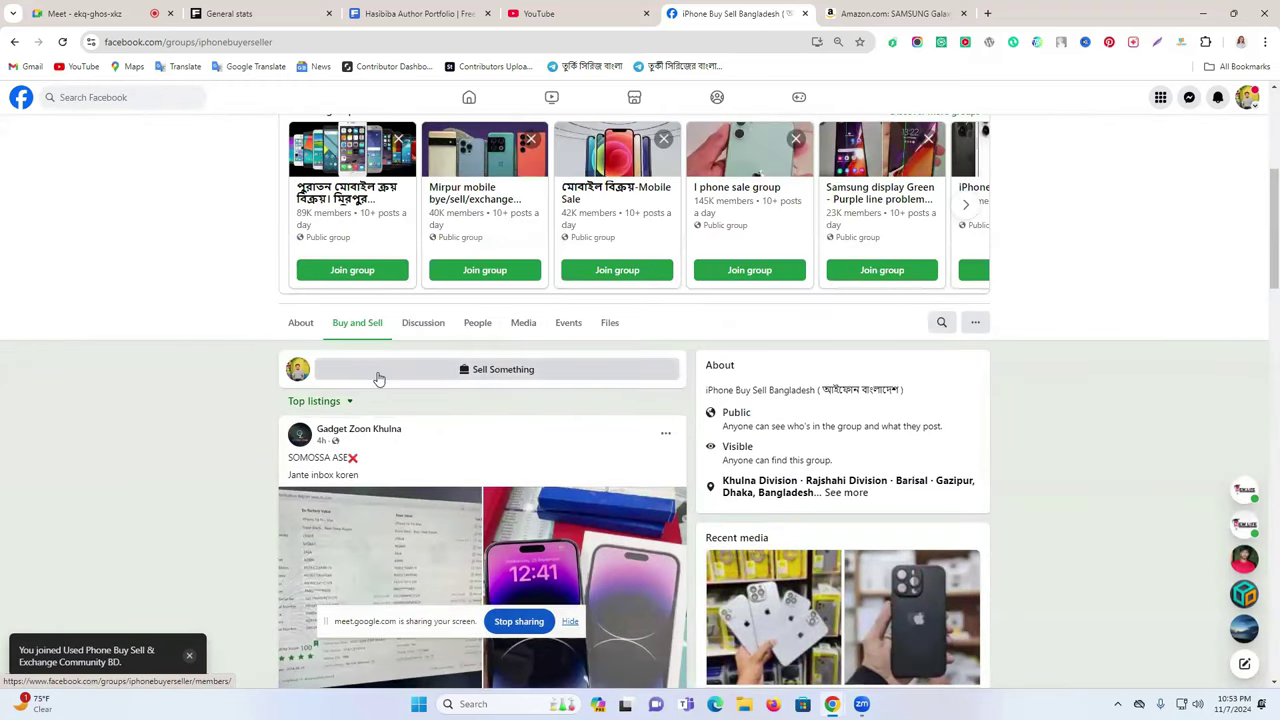
scroll(689, 420, "up", 4)
scroll(693, 410, "down", 2)
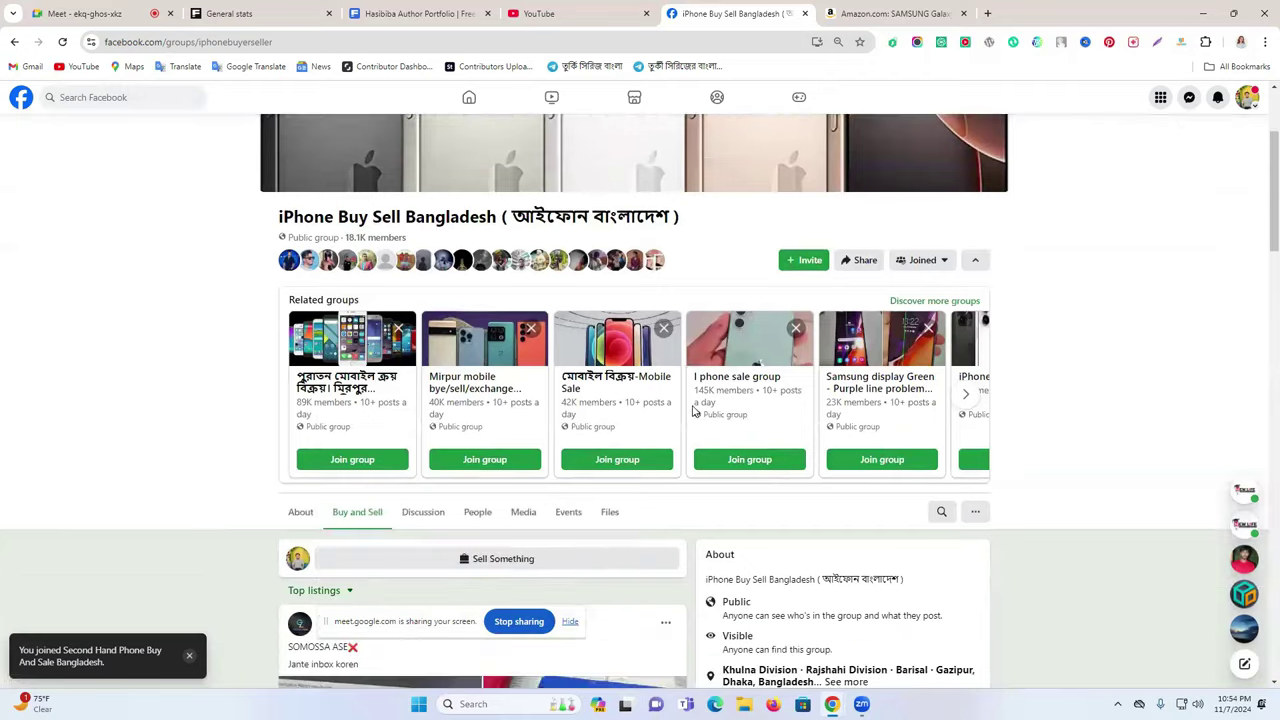
scroll(692, 410, "down", 4)
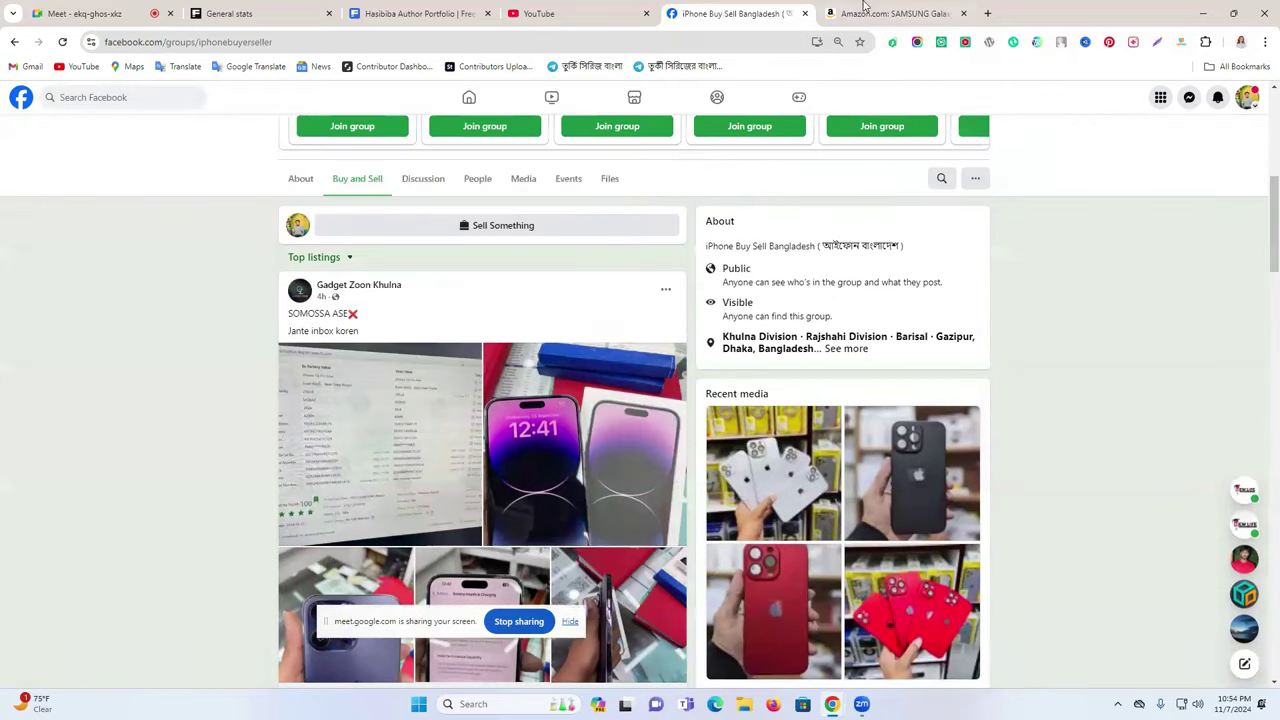
Save the first product thumbnail of the Galaxy S24 Ultra from the Amazon listing to the Downloads folder
left_click(865, 11)
right_click(347, 357)
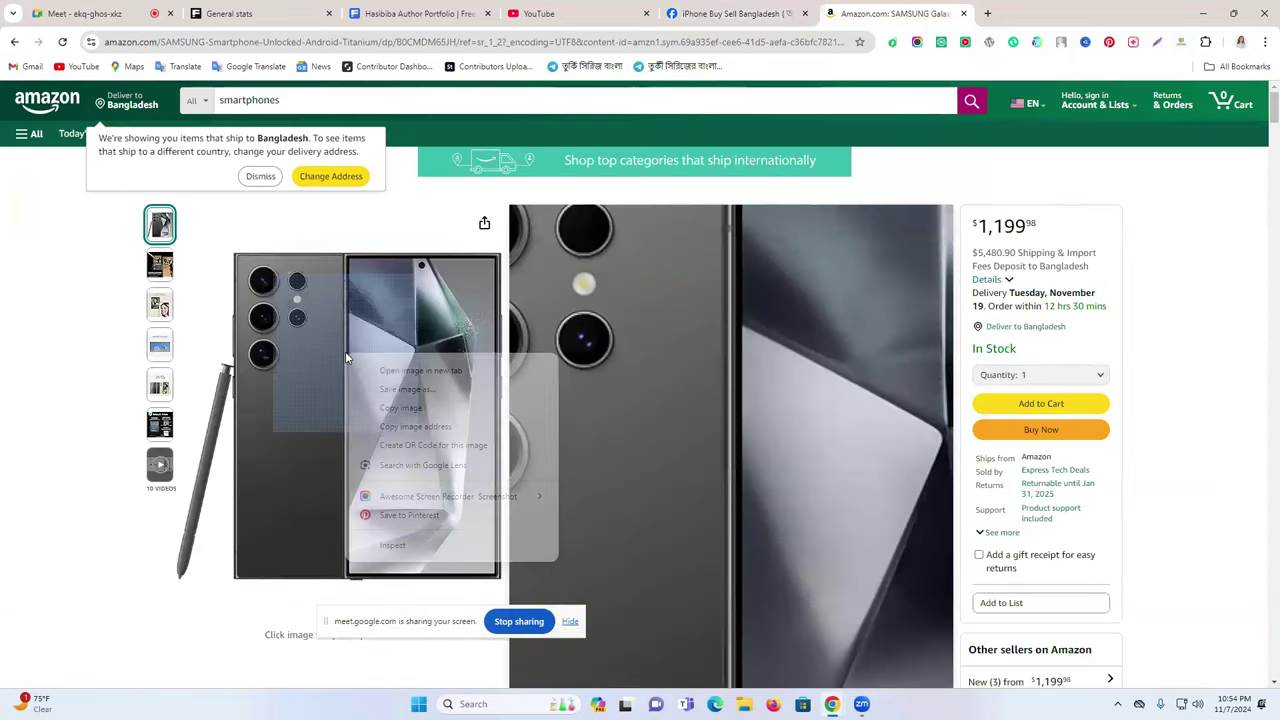
right_click(166, 227)
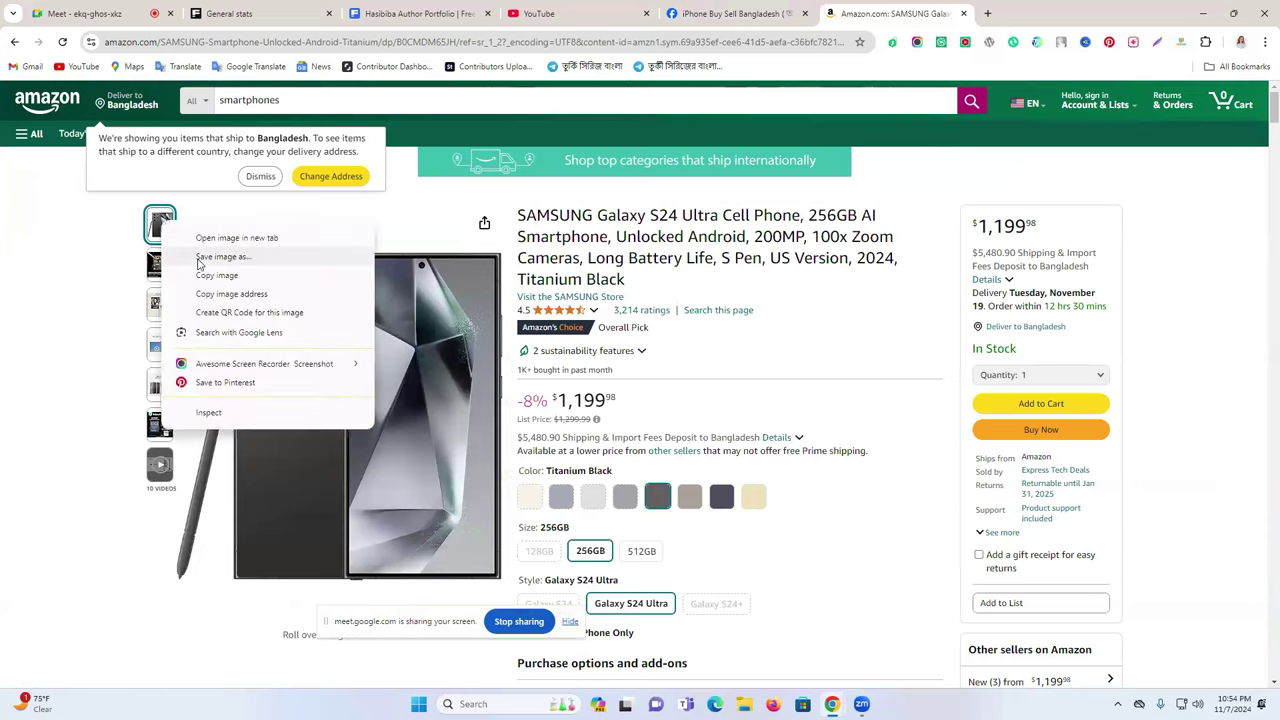
left_click(222, 256)
left_click(1165, 667)
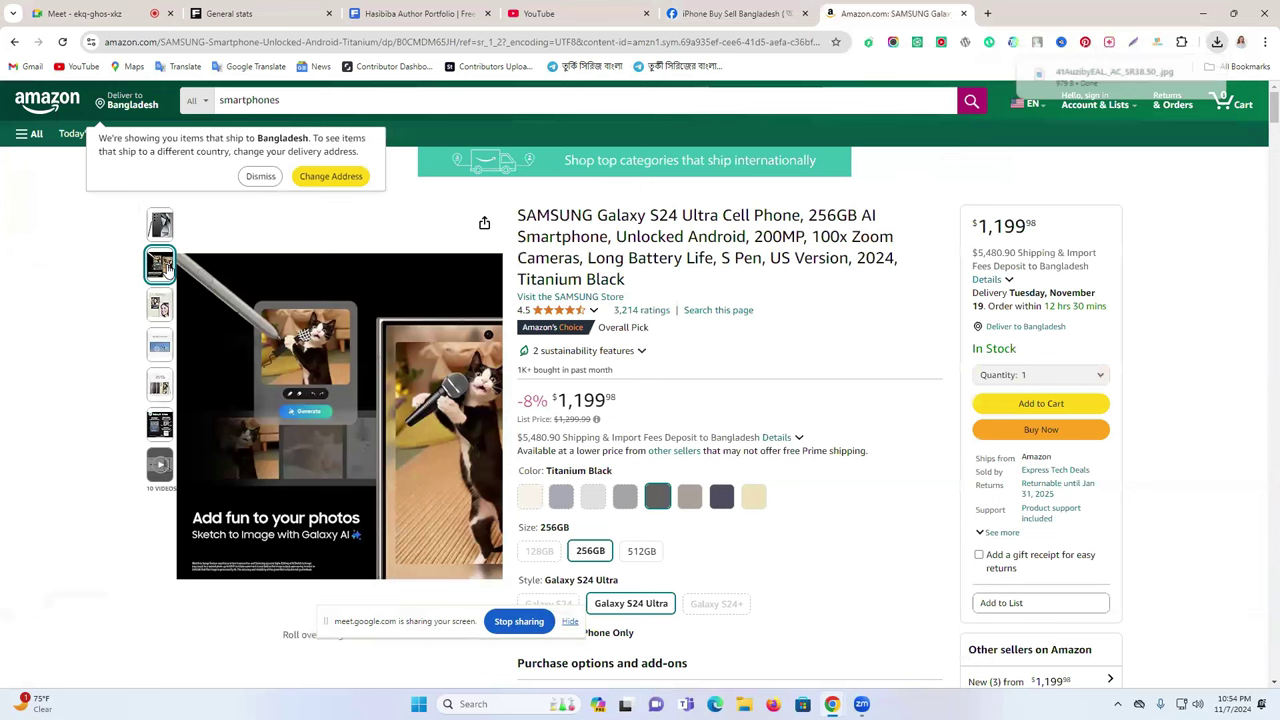
Browse the listing's other thumbnails and save the "New colors, titanium tough" image to the Downloads folder
right_click(163, 265)
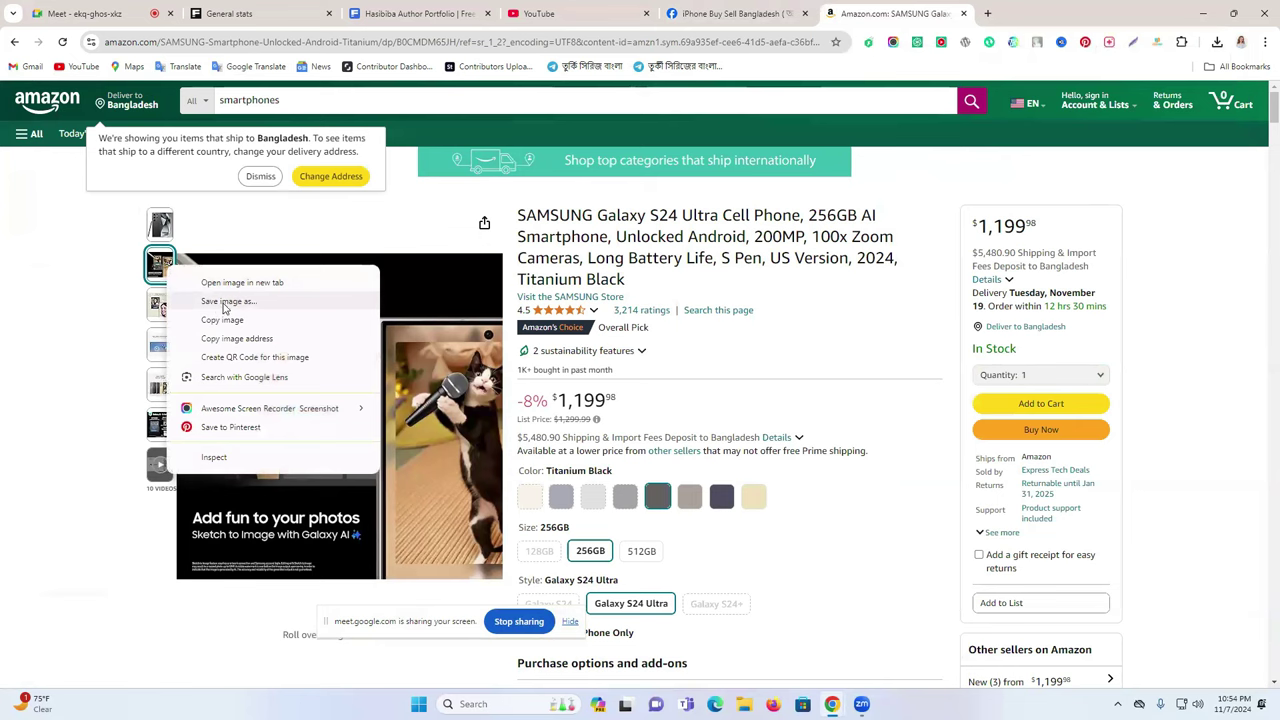
left_click(155, 424)
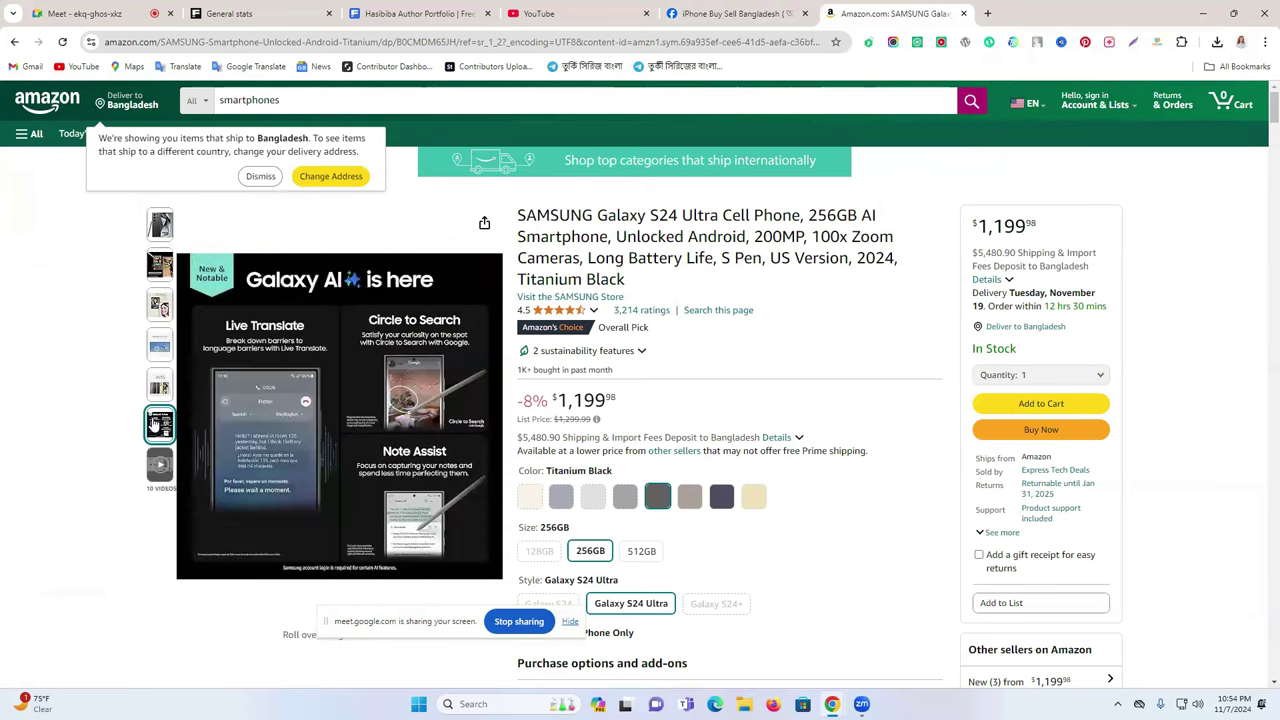
left_click(158, 390)
right_click(158, 390)
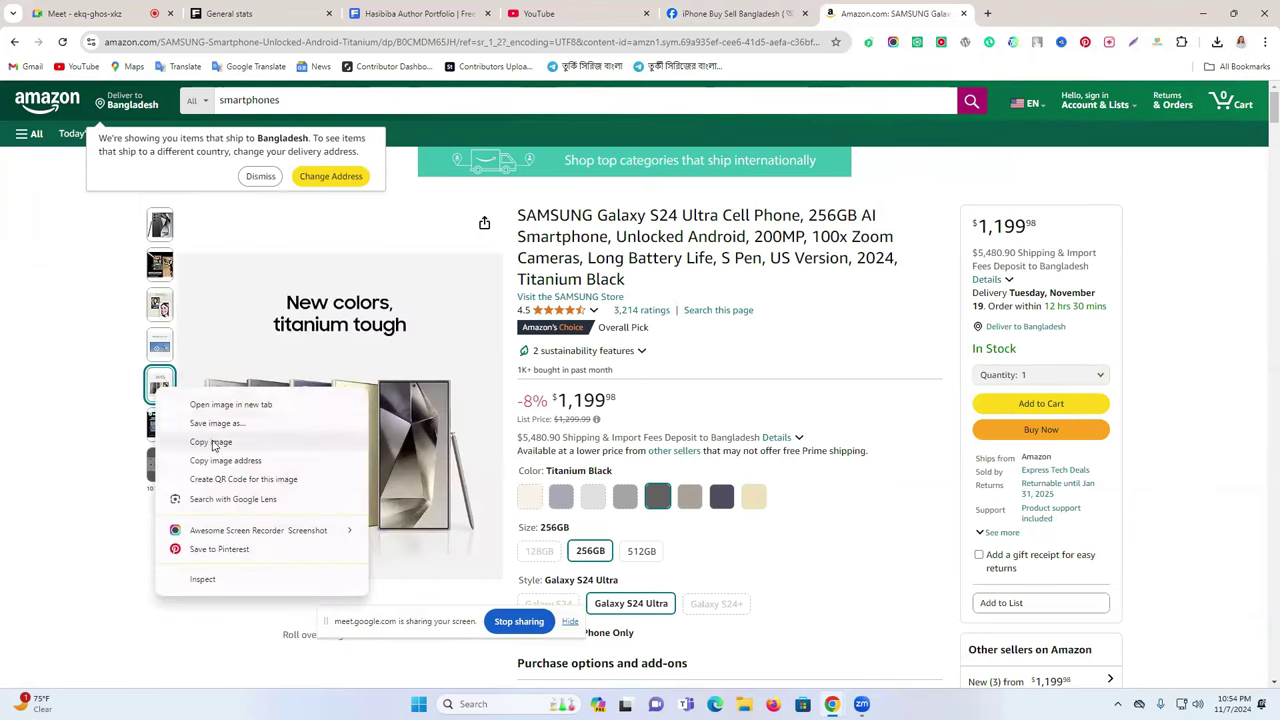
left_click(218, 424)
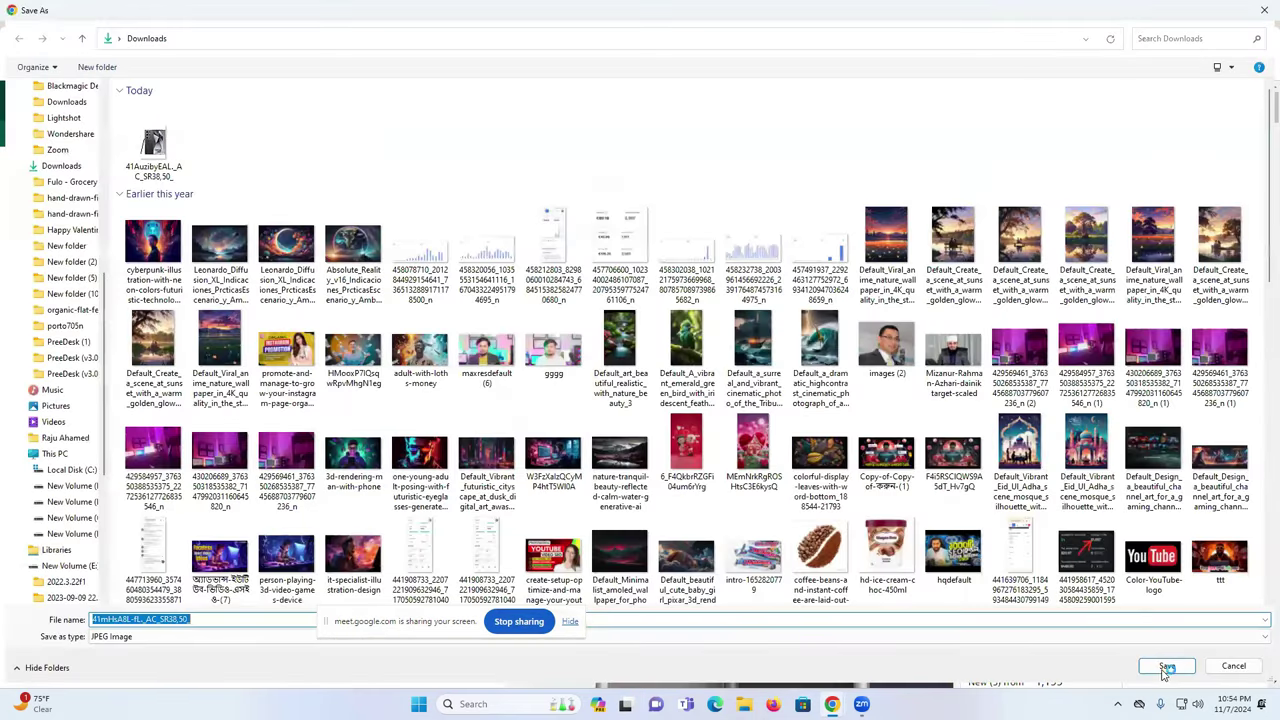
key("Return")
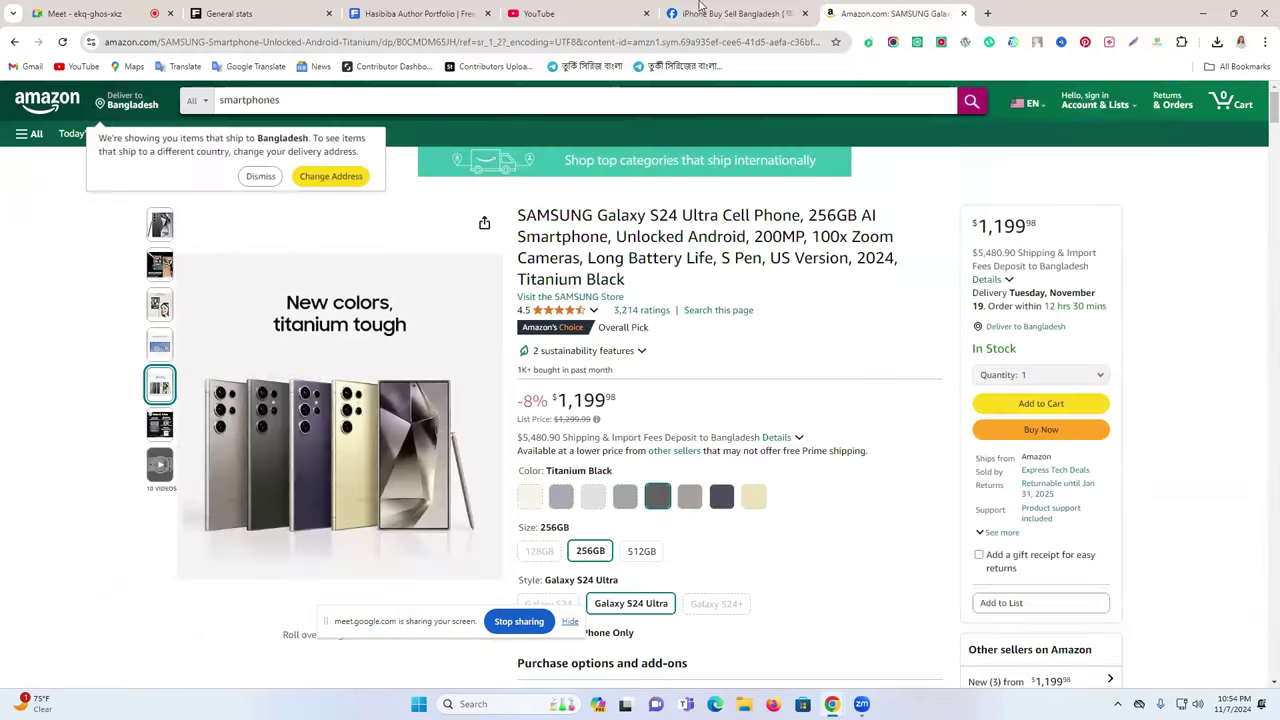
Dismiss the Amazon delivery address notice and copy the full Samsung Galaxy S24 Ultra product title
left_click(256, 177)
left_click_drag(625, 281, 518, 218)
key("ctrl+c")
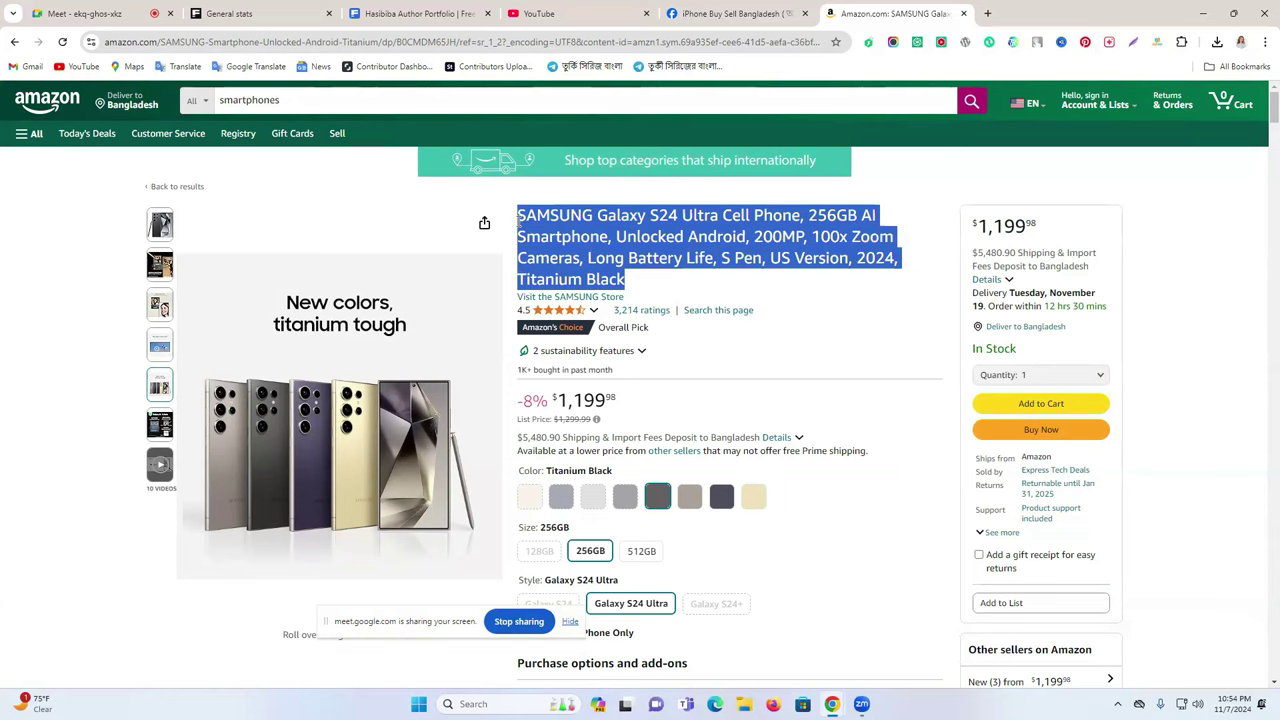
Start a new discussion post in the iPhone Buy Sell Bangladesh Facebook group and paste the copied product title
left_click(740, 13)
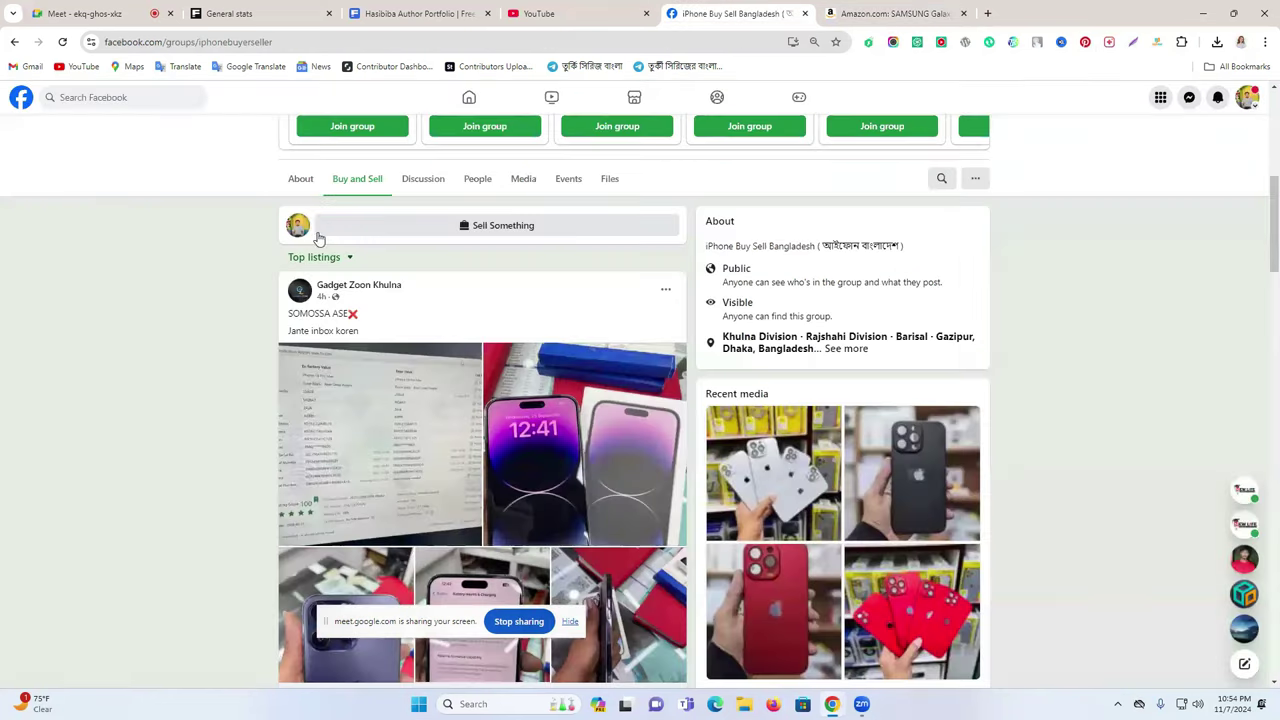
left_click(417, 186)
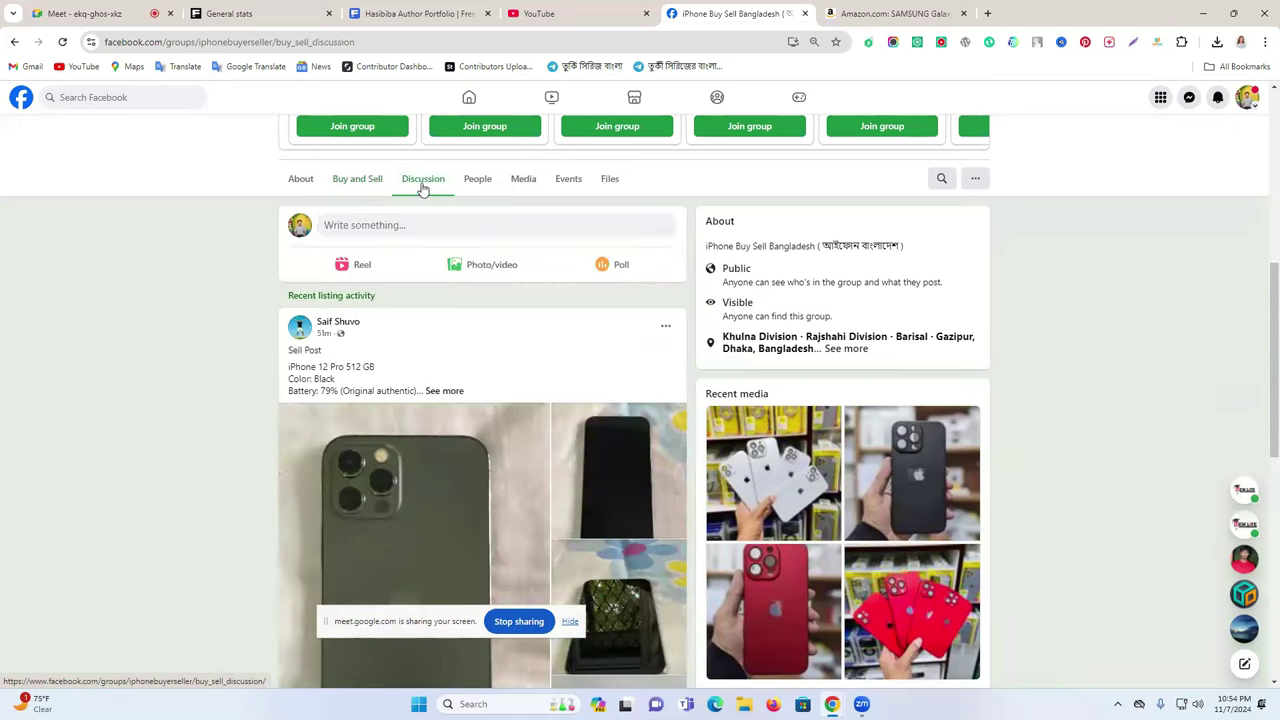
left_click(427, 232)
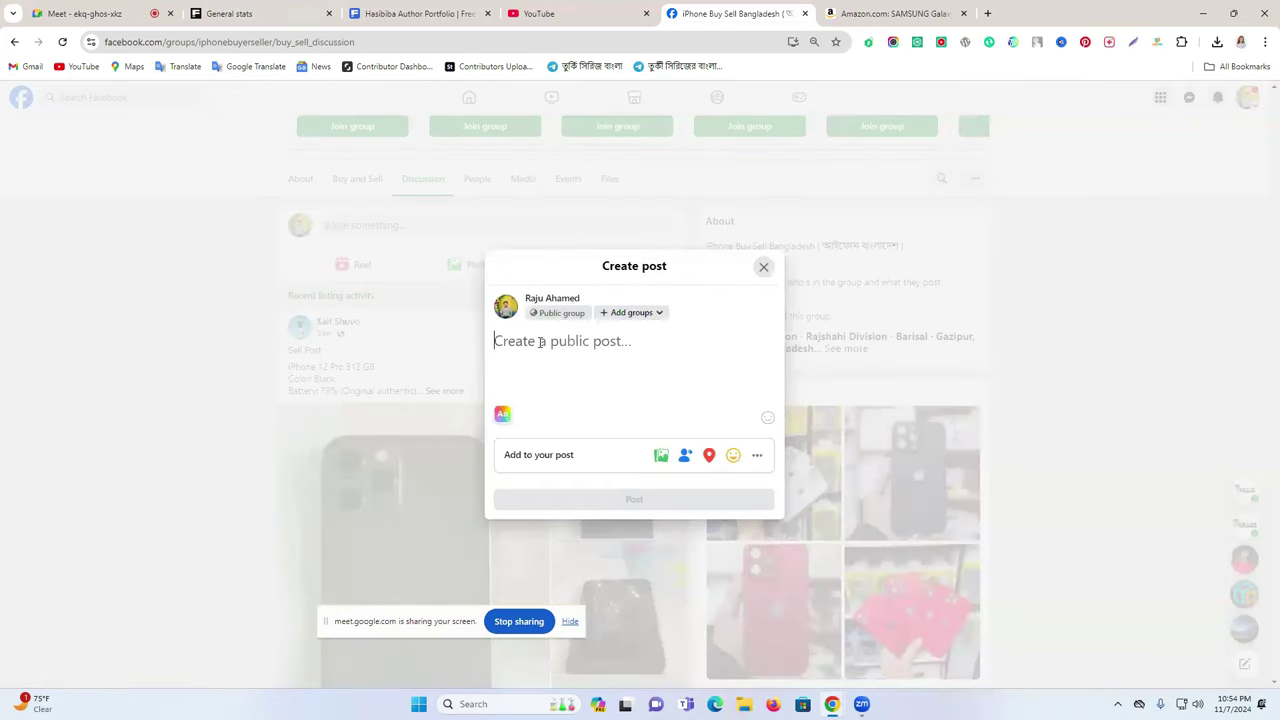
key("ctrl+v")
Copy the expanded specification table from Brand to Cellular Technology on Amazon and paste it below the title in the Facebook post
left_click(886, 12)
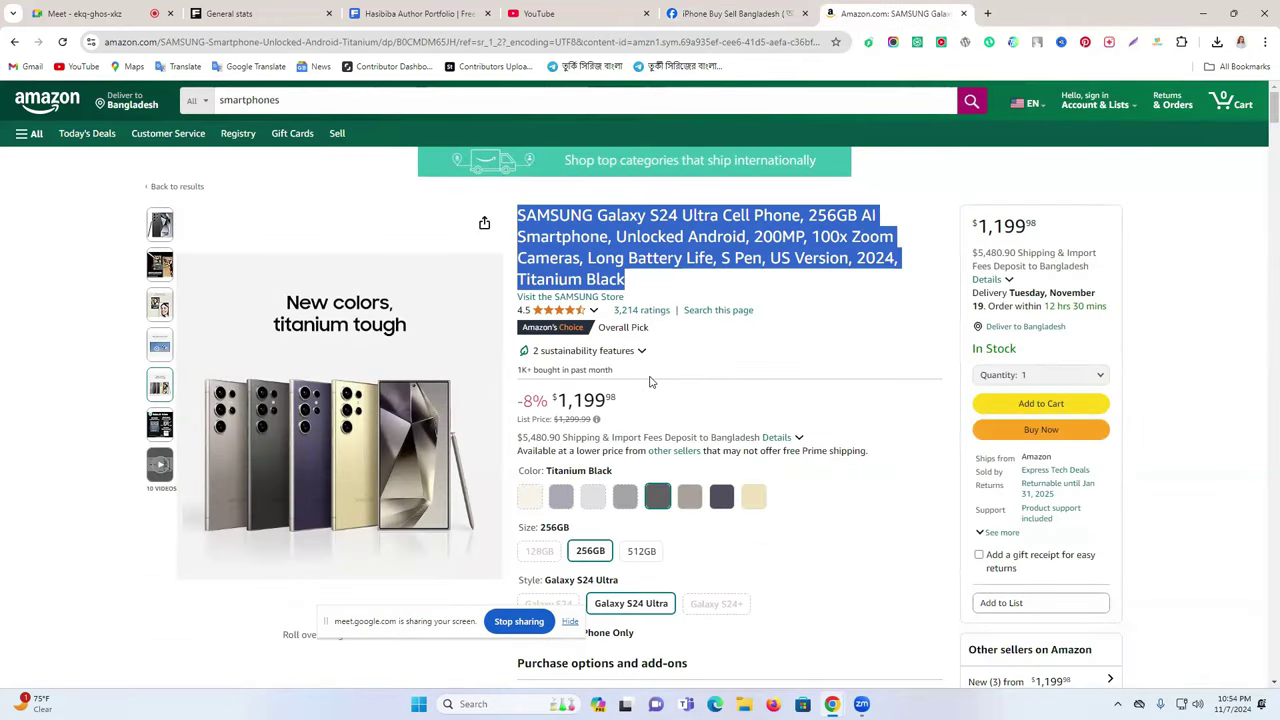
scroll(650, 381, "down", 1)
scroll(650, 381, "down", 1)
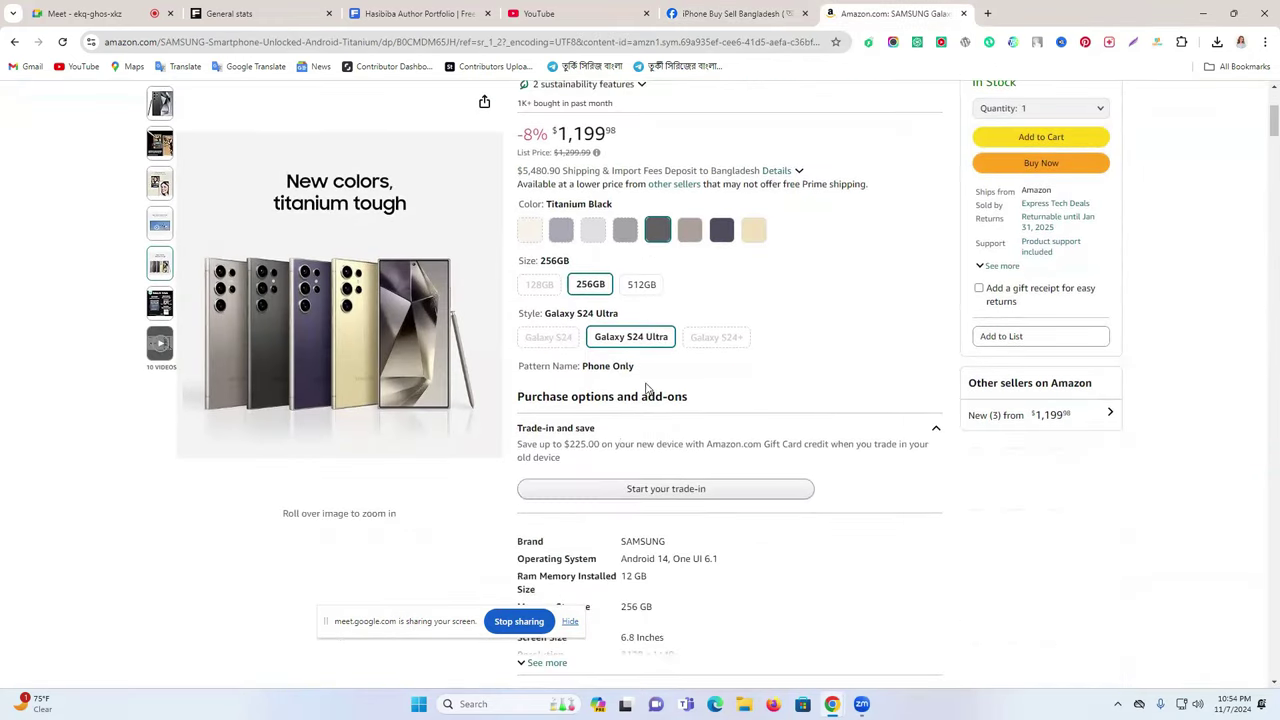
scroll(700, 440, "down", 2)
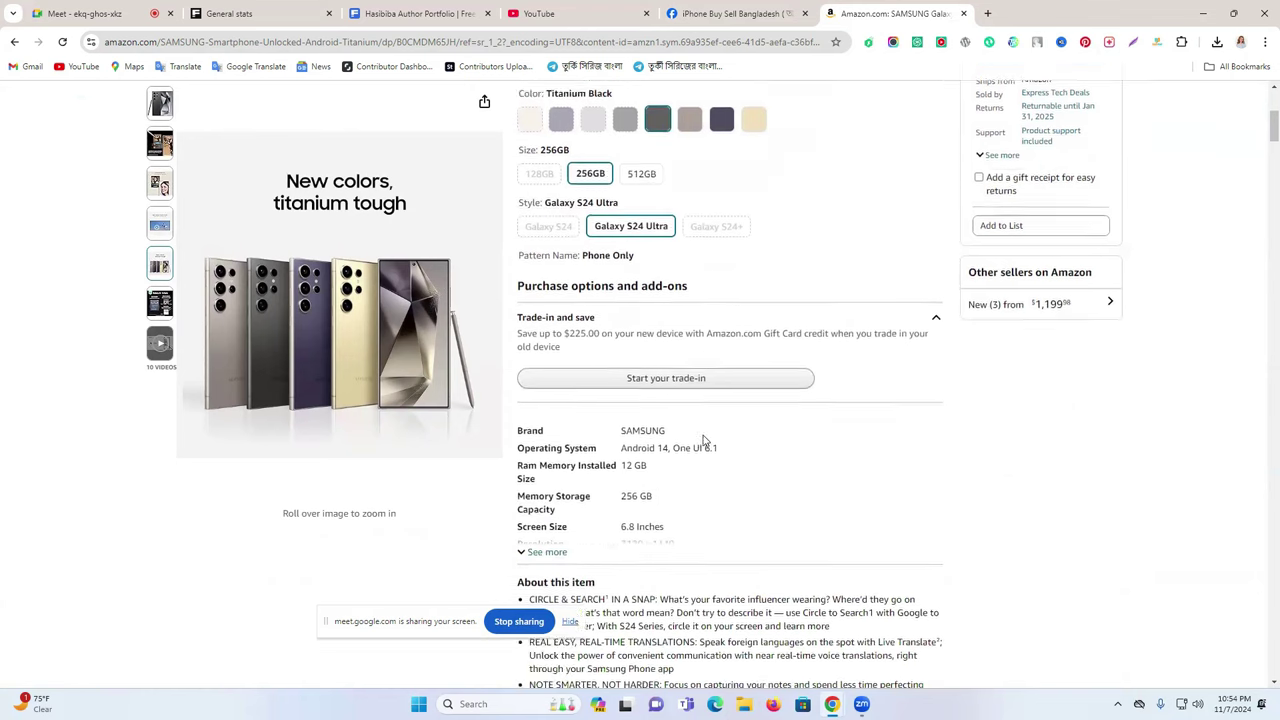
left_click(556, 462)
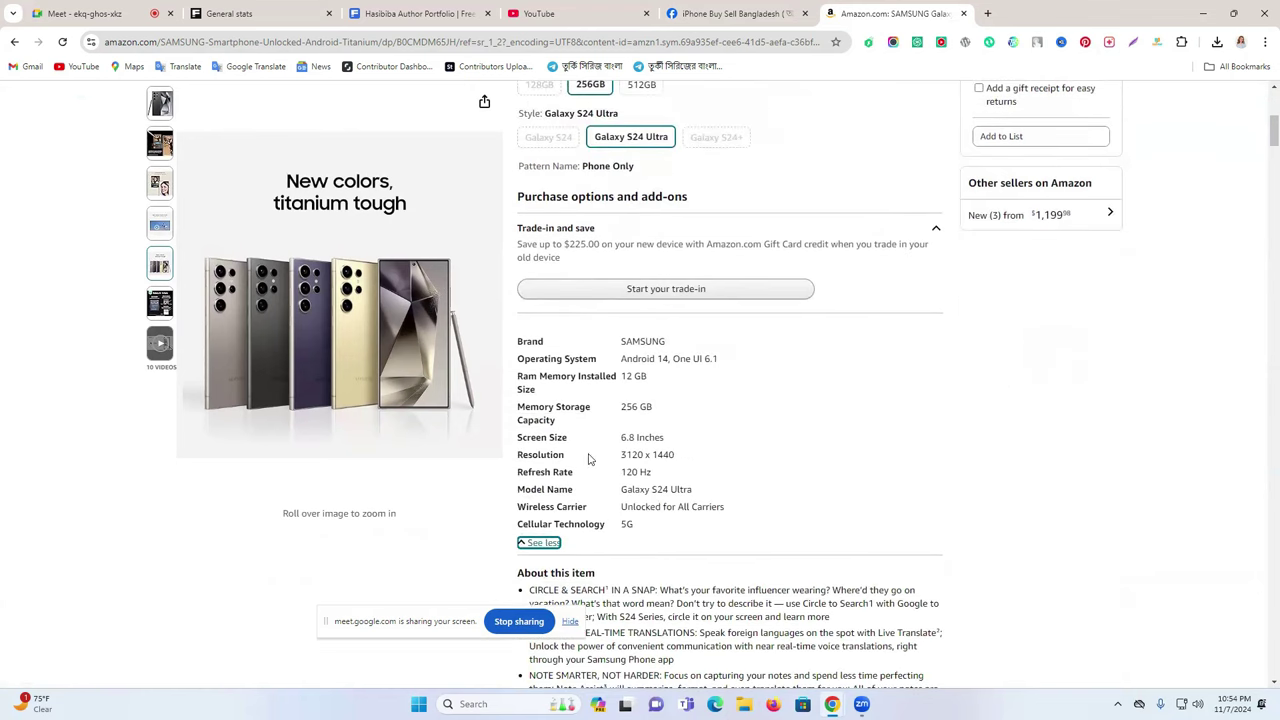
left_click_drag(640, 526, 516, 338)
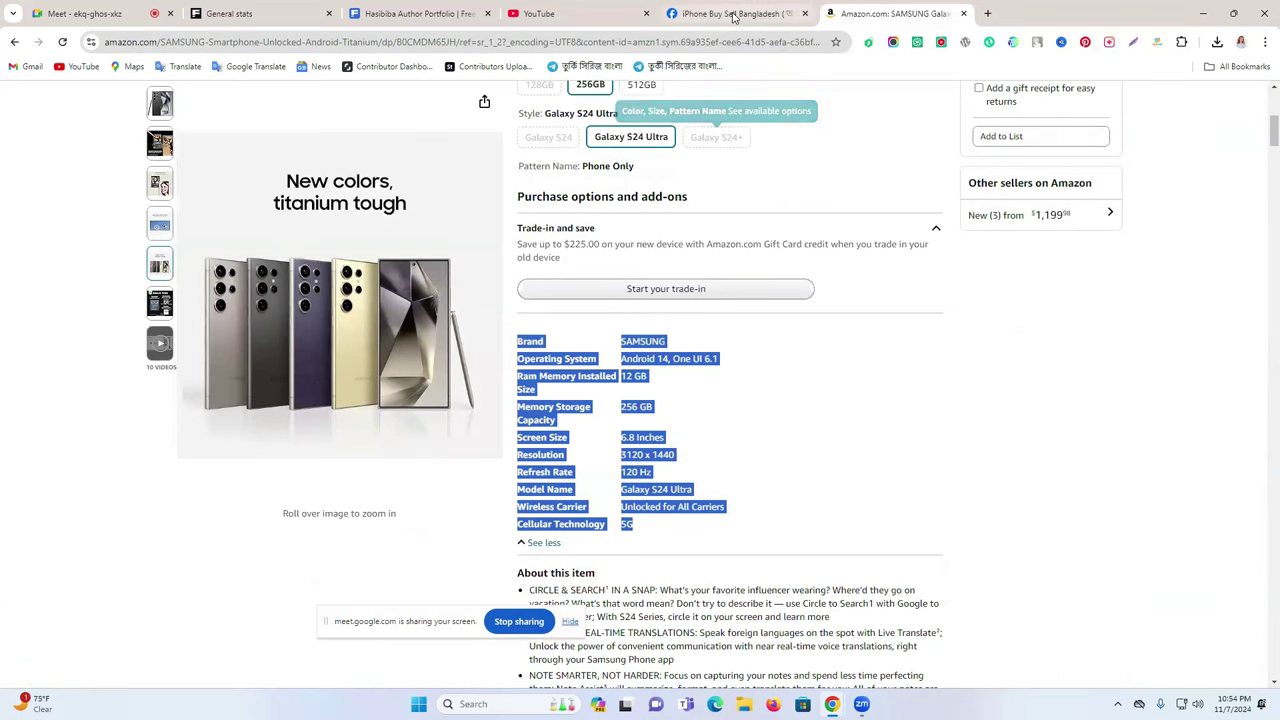
left_click(714, 10)
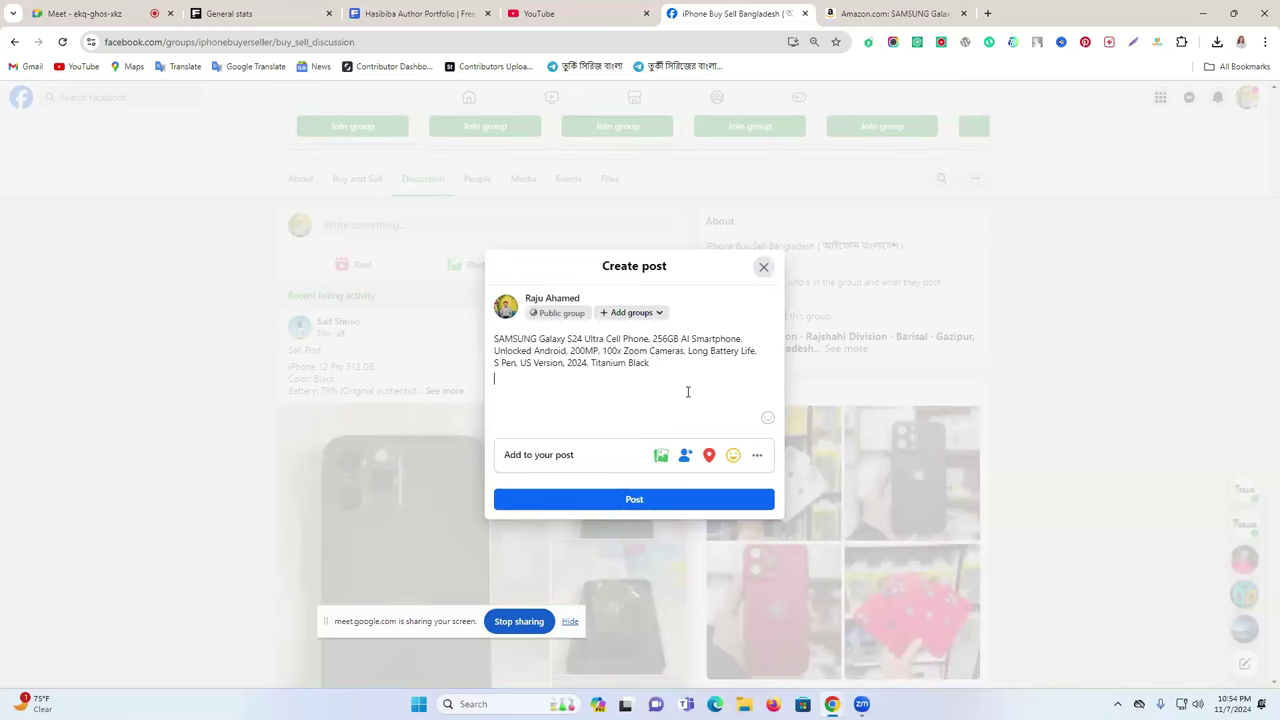
type("BrandSAMSUNGOperating SystemAndroid 14, One UI 6.1Ram Memory Installed Size12 GBMemory Storage Capacity256 GBScreen Size6.8 InchesResolution3120 x 1440Refresh Rate120 HzModel NameGalaxy S24 UltraWireless CarrierUnlocked for All CarriersCellular Technology5G")
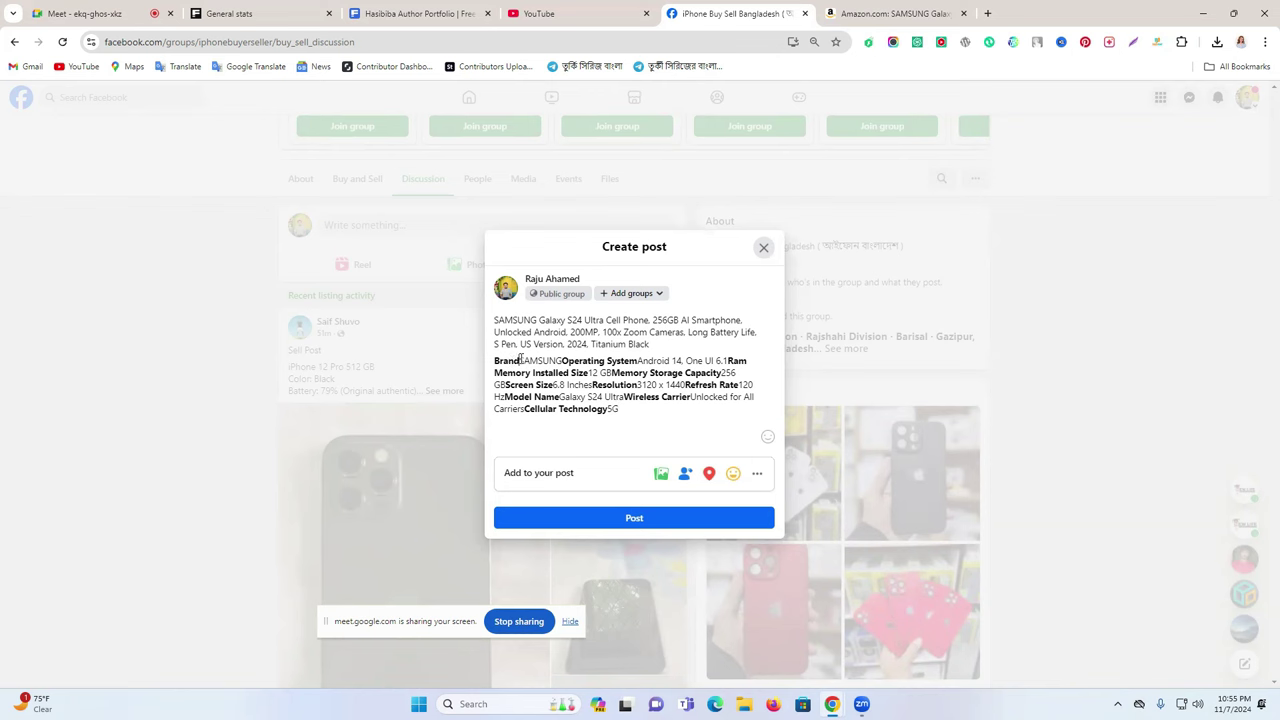
Format the Brand and Operating System specifications in the post as separate lines with a colon after each label
left_click(521, 360)
type(":")
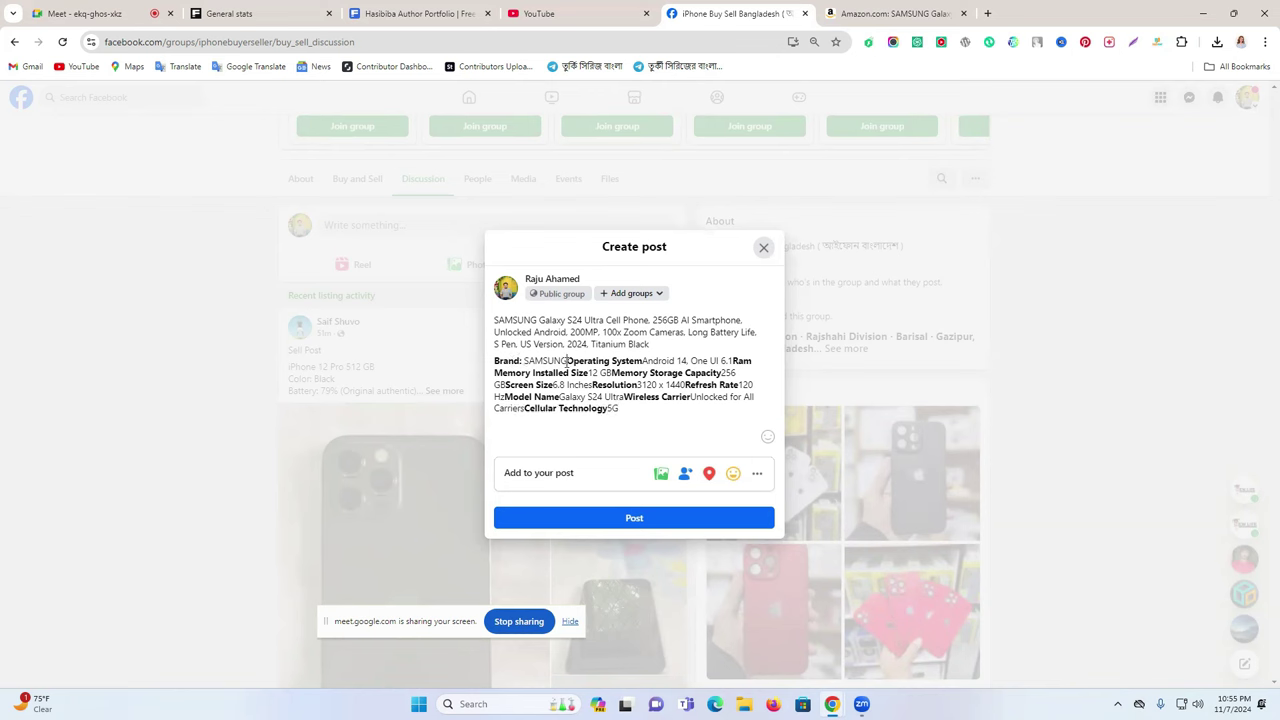
left_click(567, 361)
key("Return")
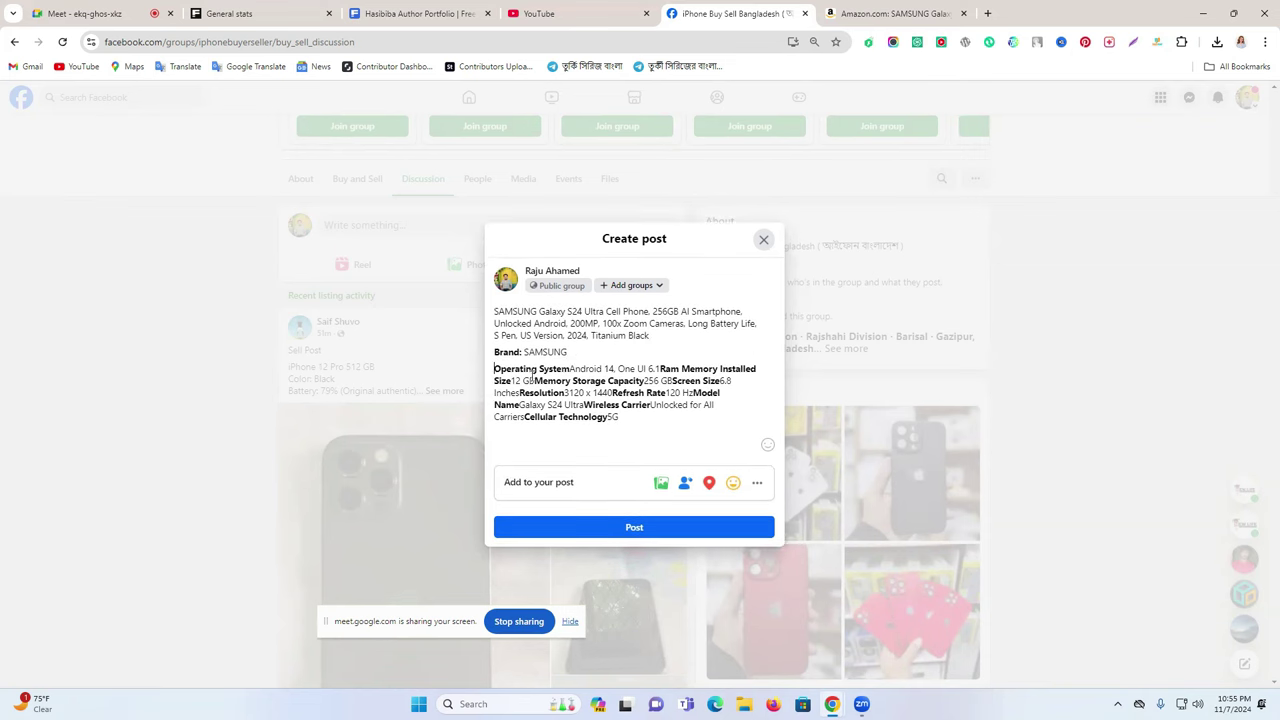
left_click(572, 369)
type(":")
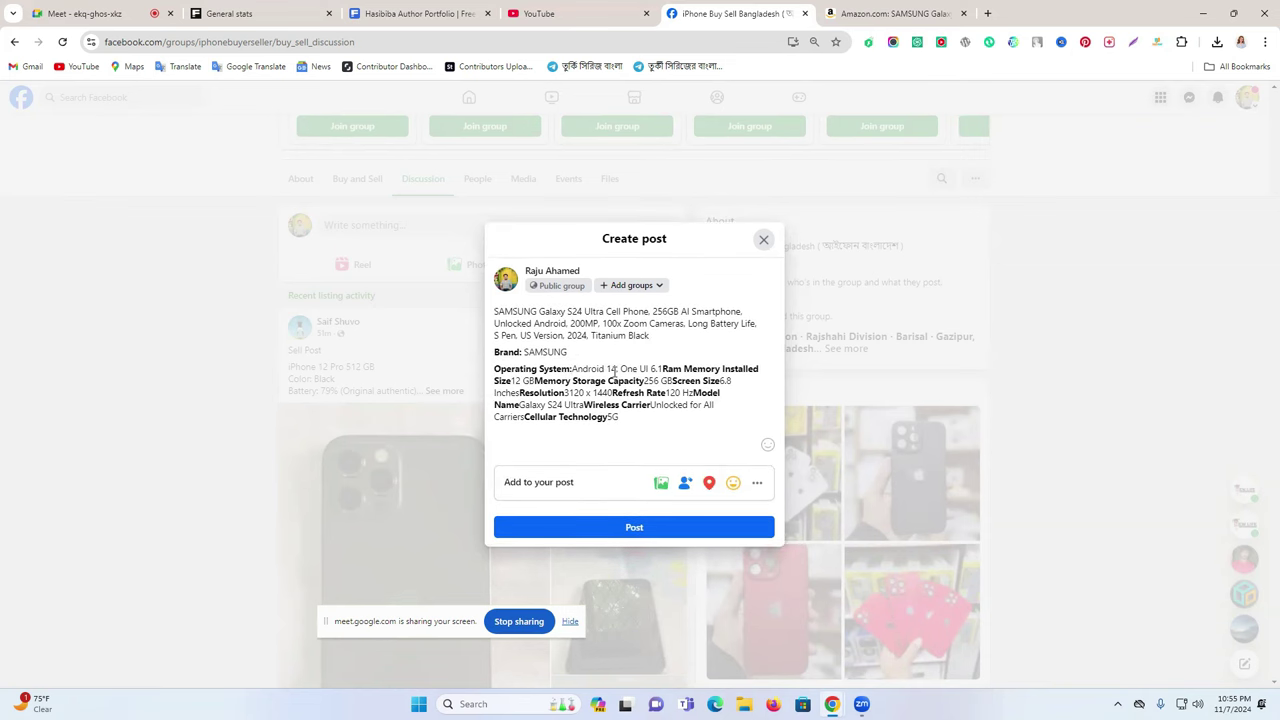
left_click(665, 368)
key("Return")
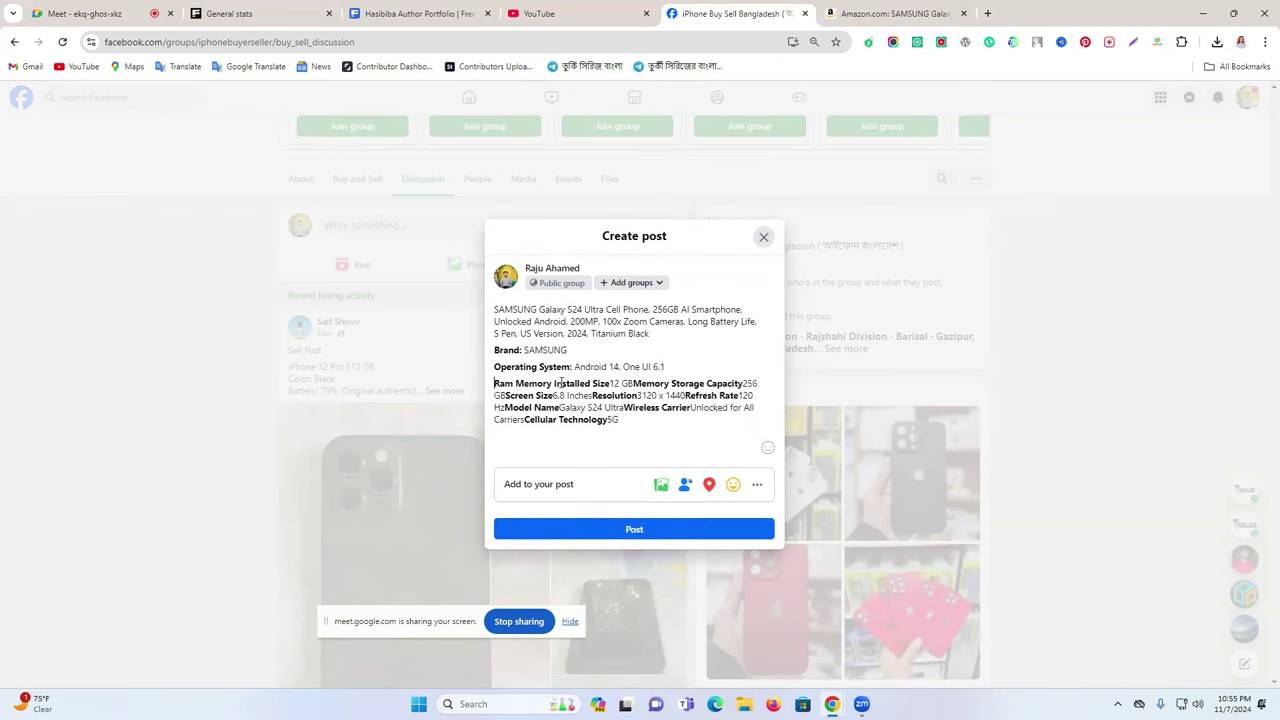
Put the Ram Memory Installed Size and Memory Storage Capacity specifications on their own lines with a colon after each label
left_click(610, 383)
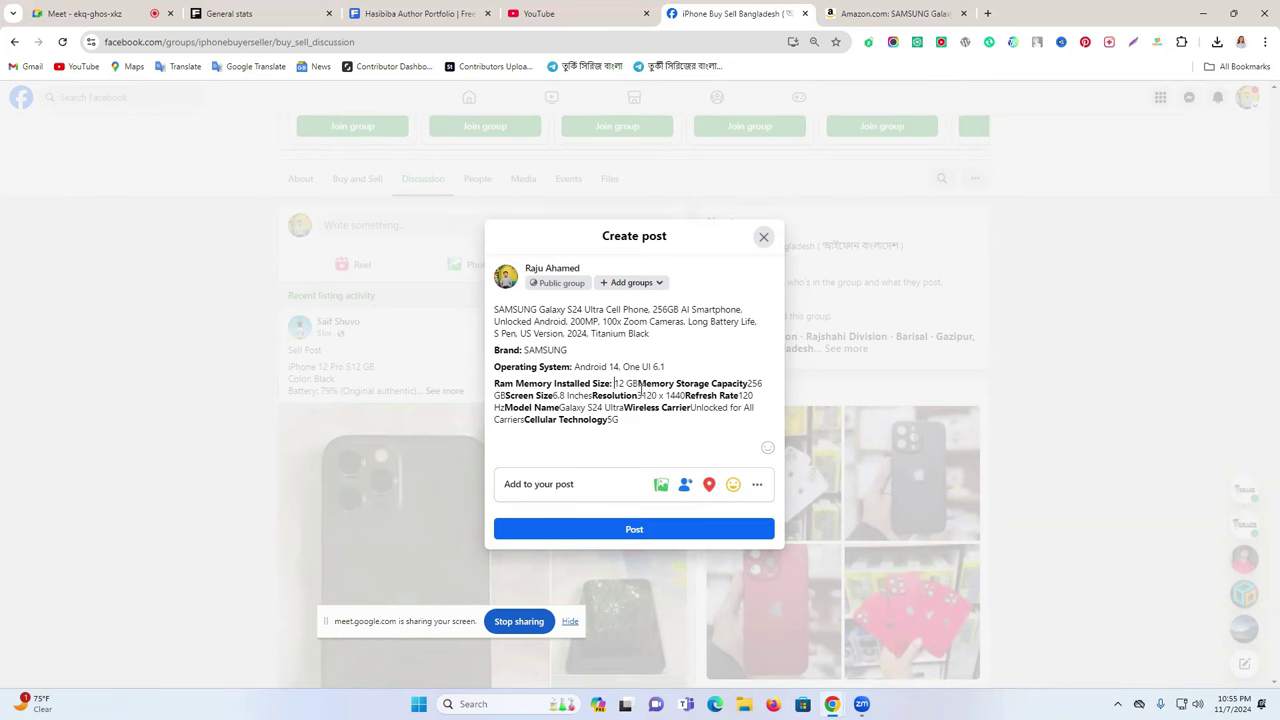
left_click(640, 383)
key("Return")
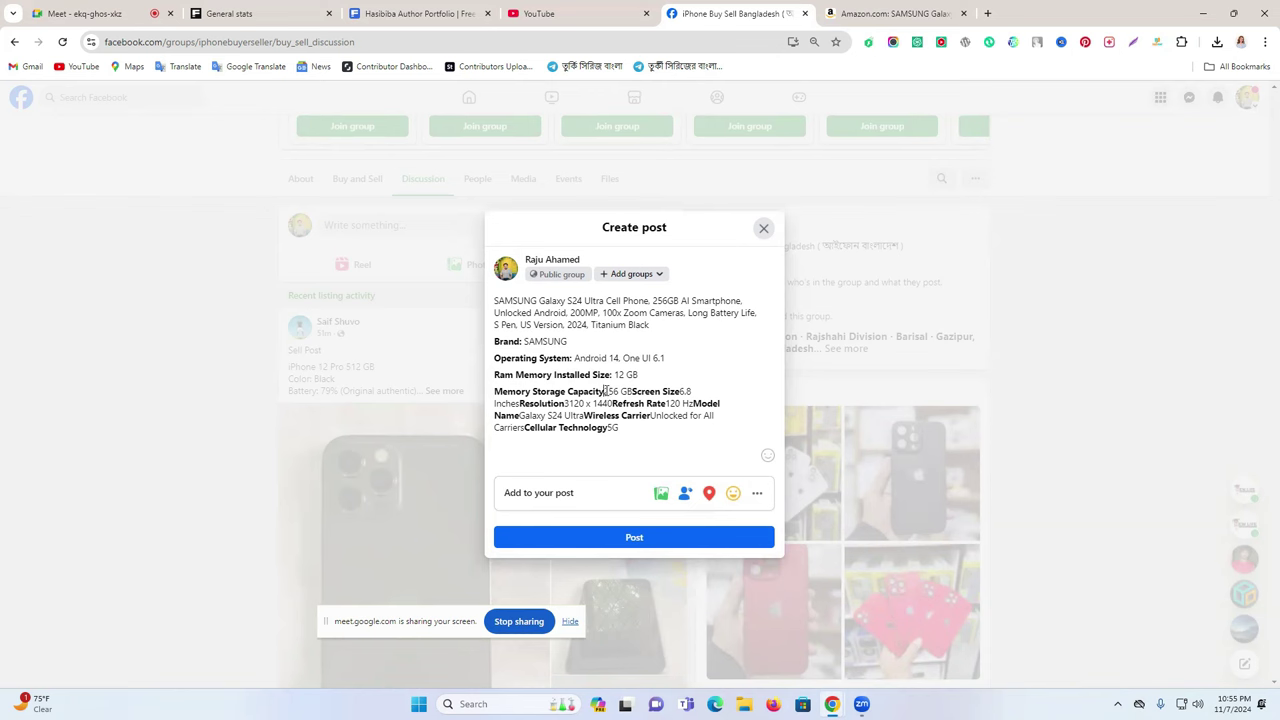
left_click(606, 391)
left_click(637, 391)
key("Return")
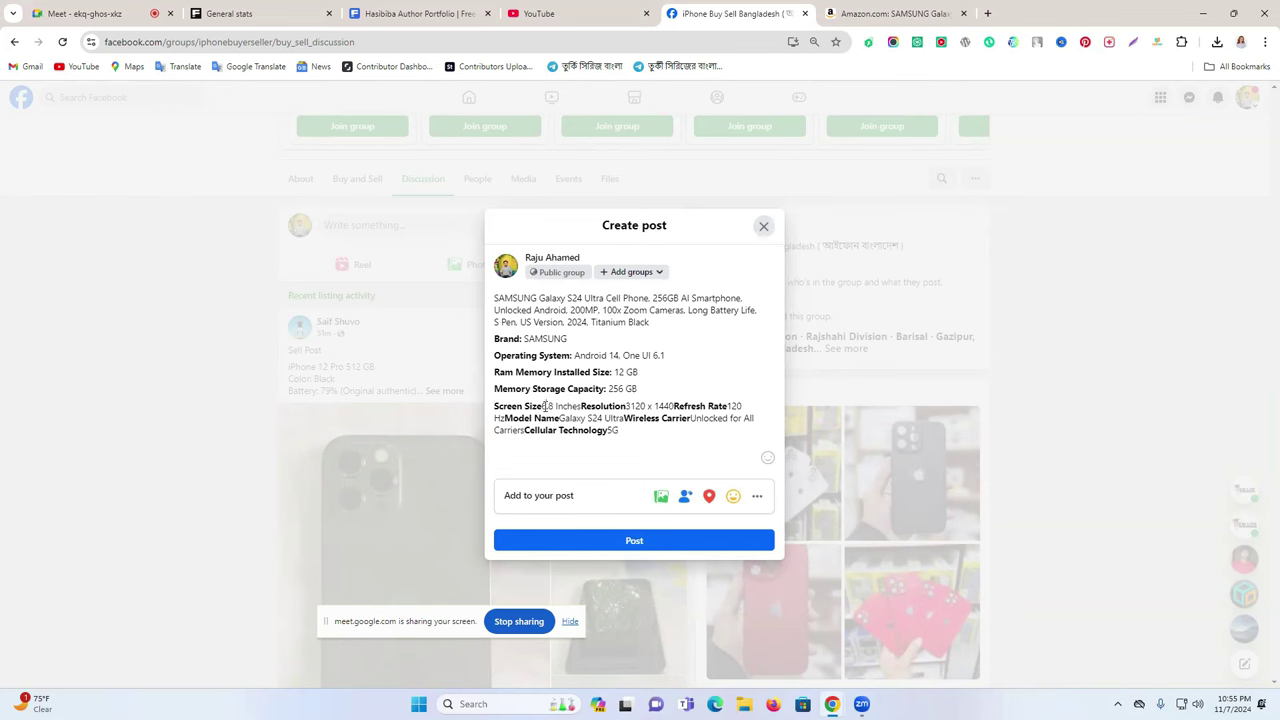
Add a colon after the Screen Size label and move the Resolution specification to a new line
left_click(544, 406)
key("Escape")
type(":")
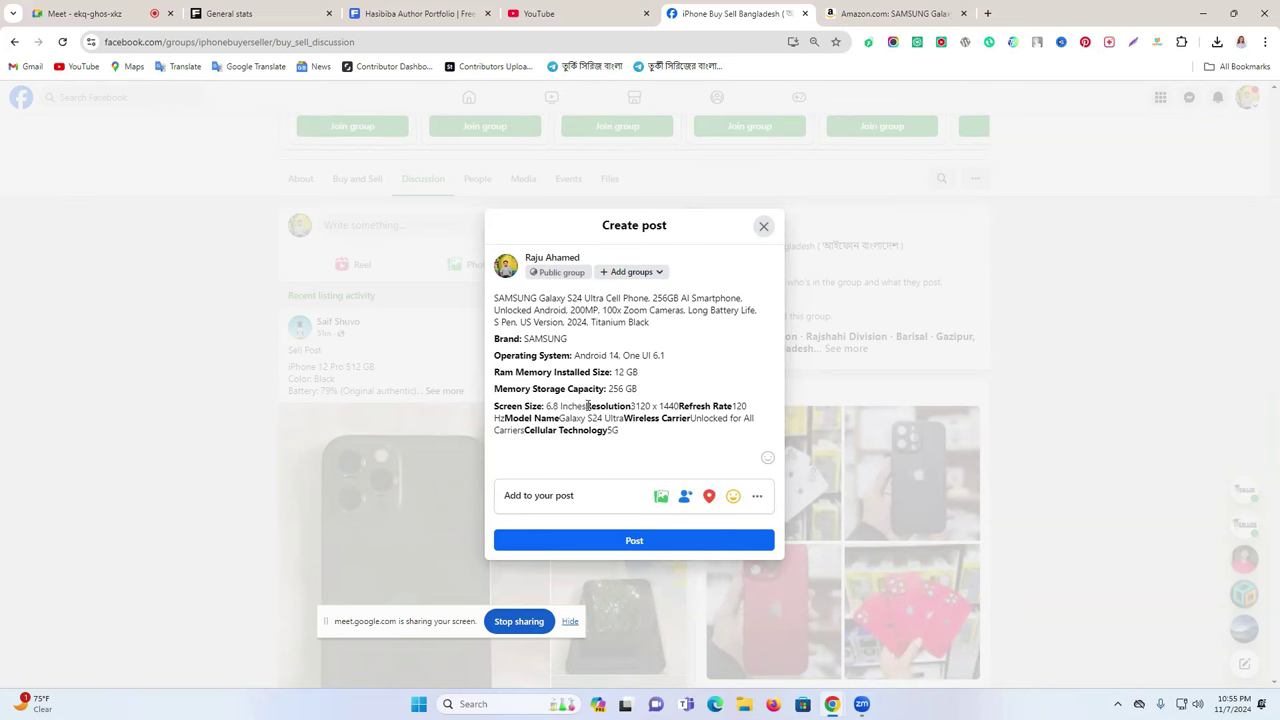
left_click(588, 406)
key("Return")
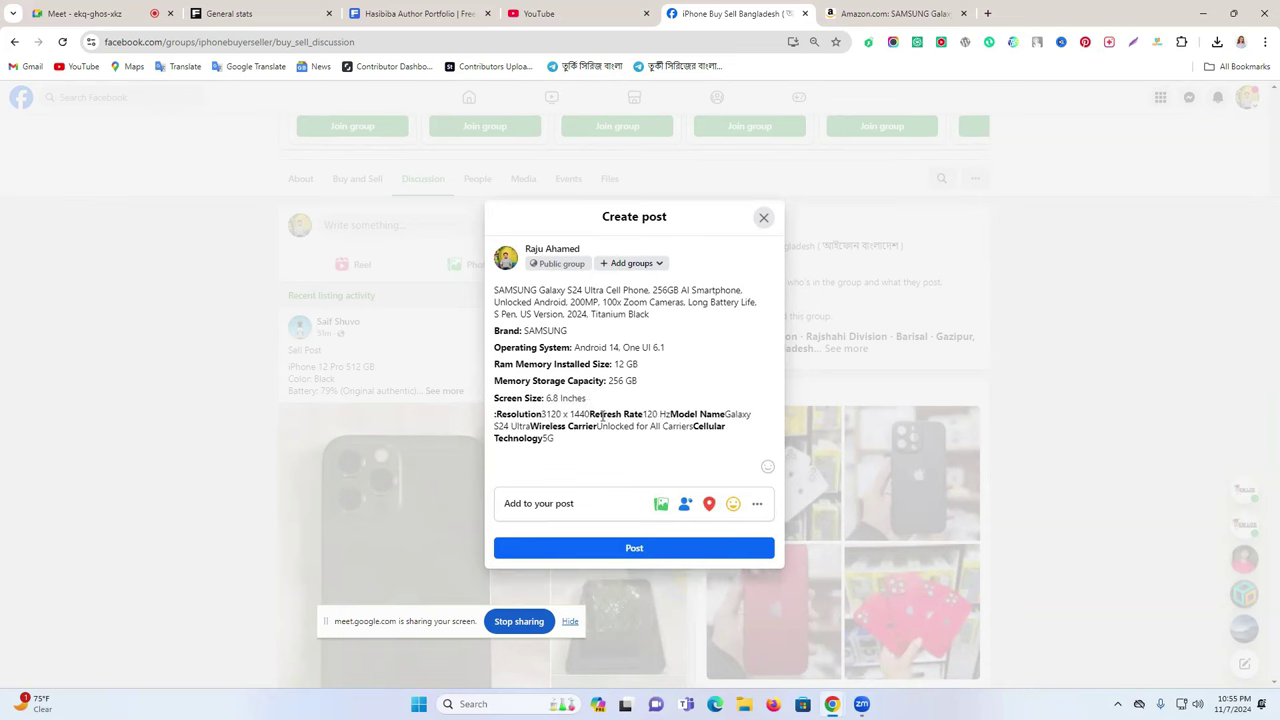
Put a colon after the Resolution label and place Refresh Rate on its own line with a colon after its label
key("BackSpace")
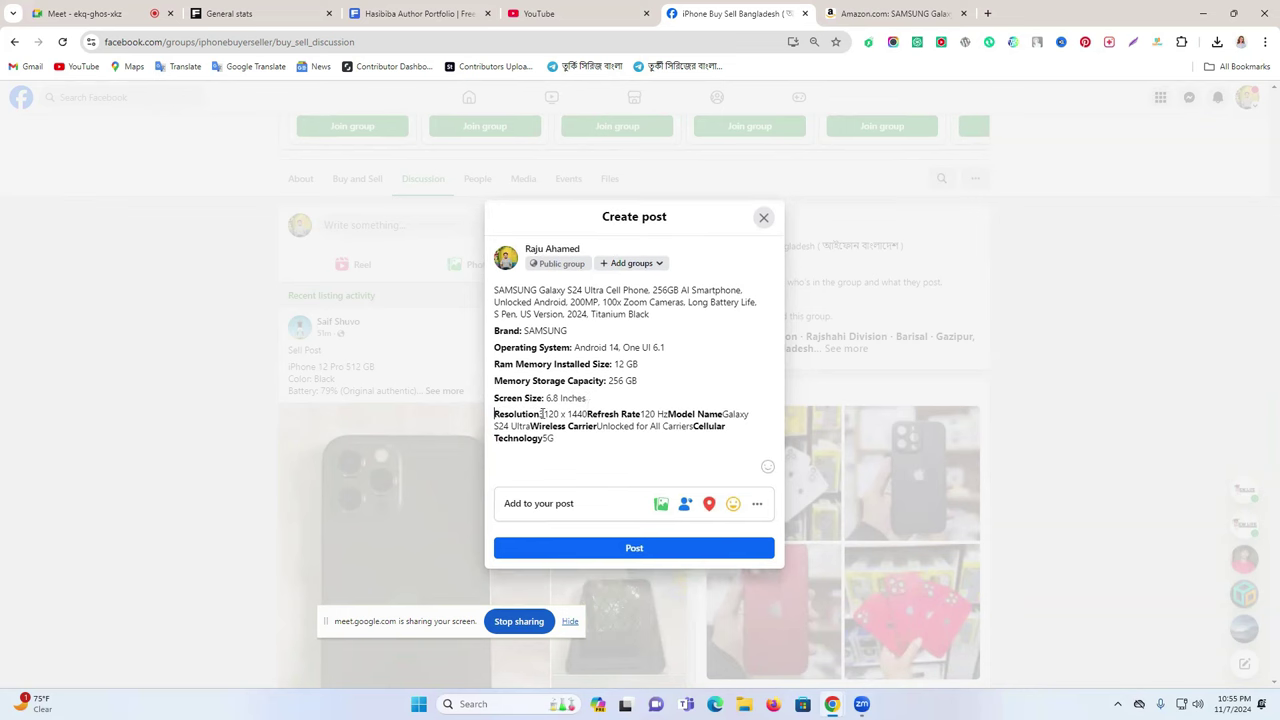
left_click(541, 413)
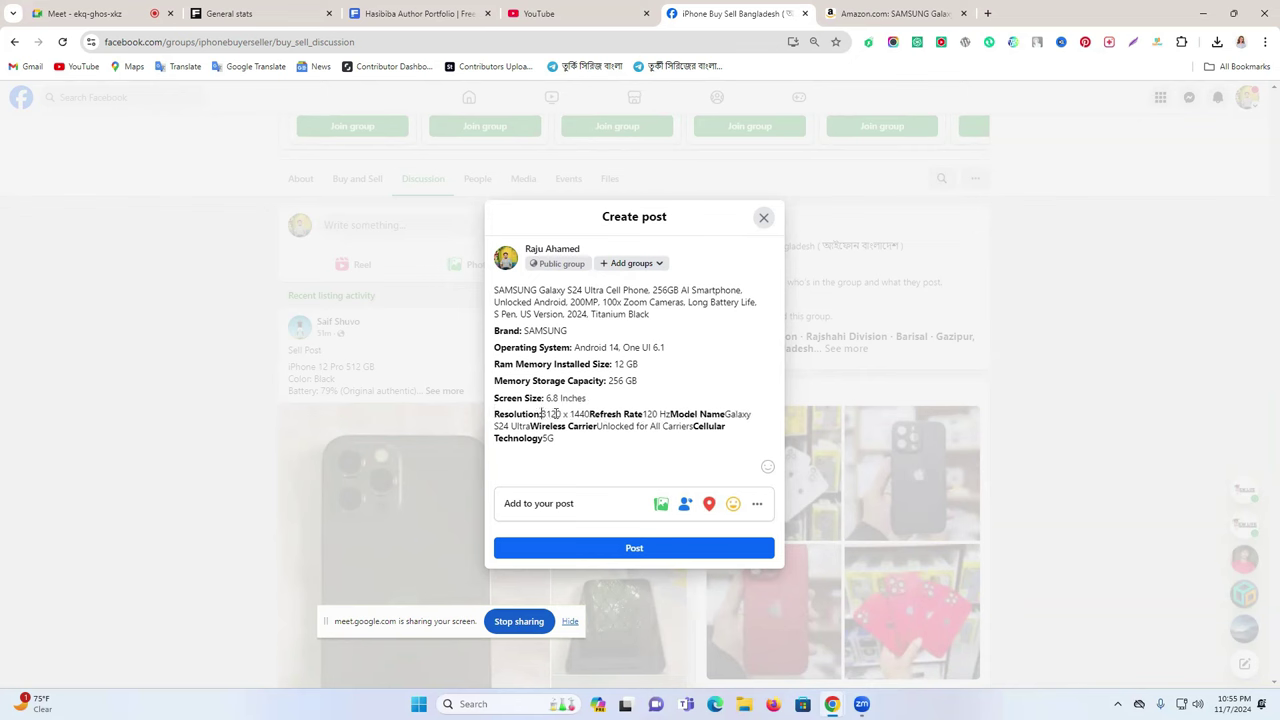
left_click(590, 413)
key("Return")
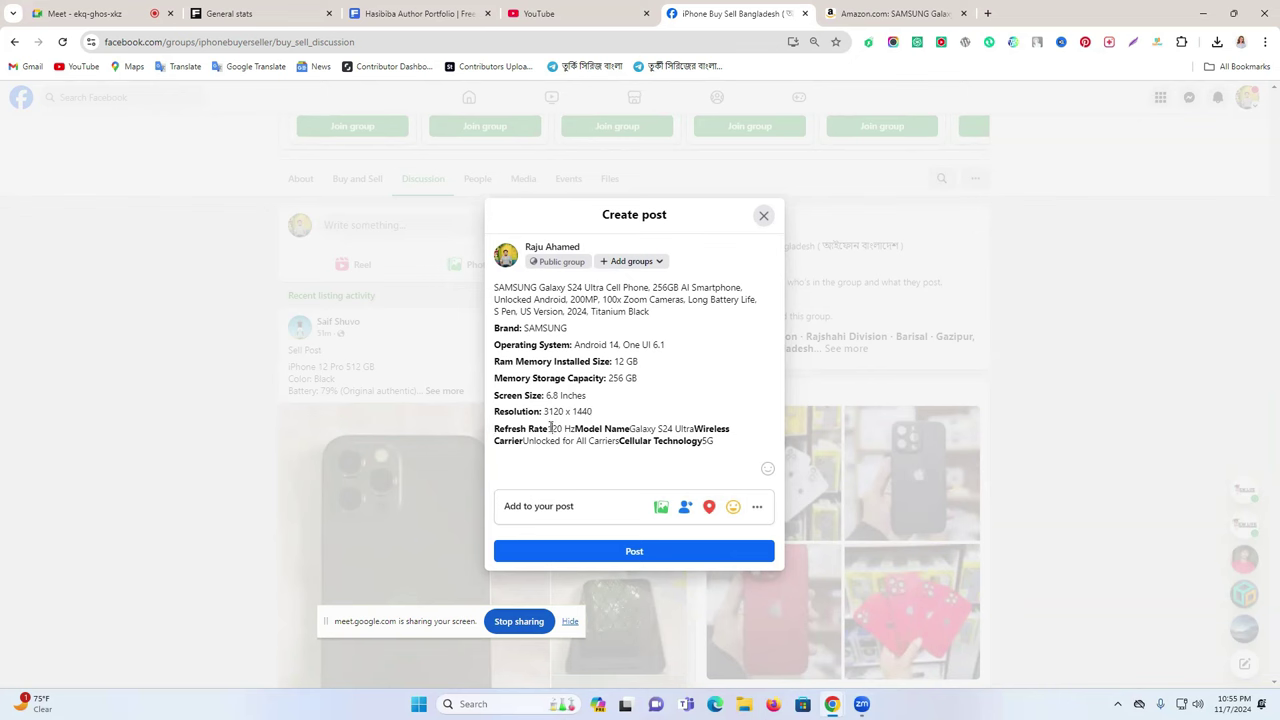
left_click(549, 428)
type(":")
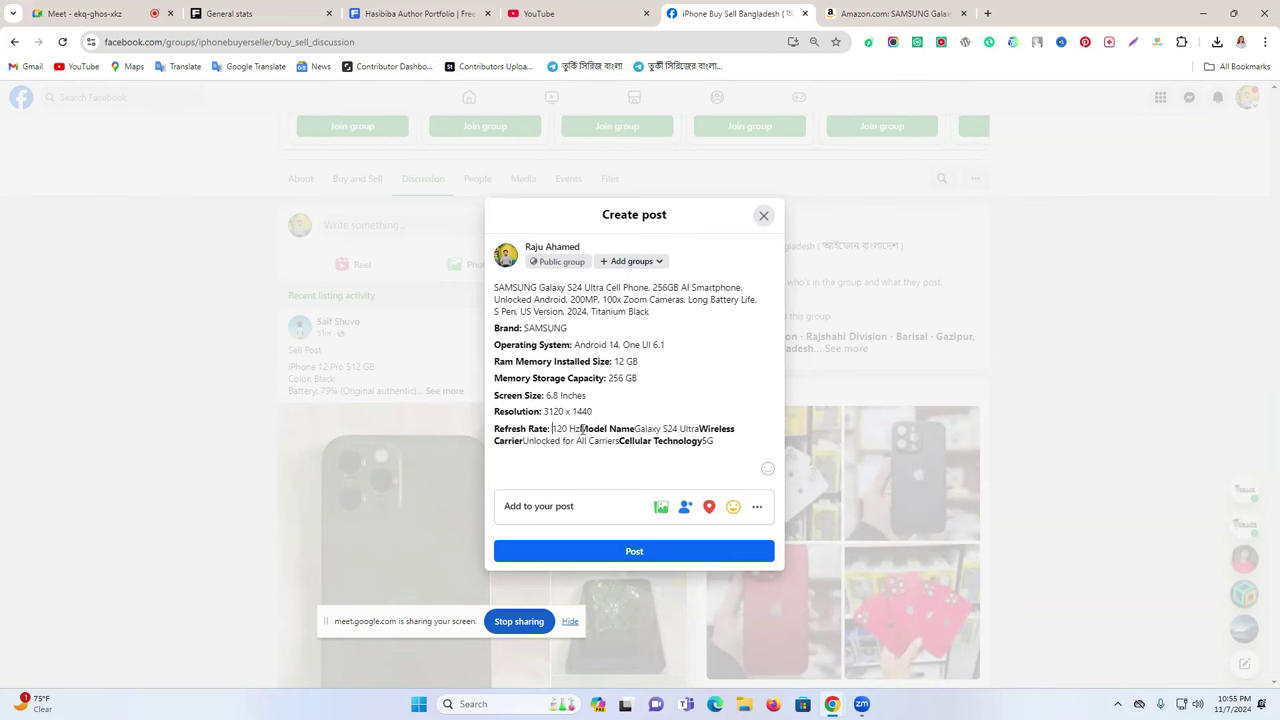
left_click(581, 428)
key("Return")
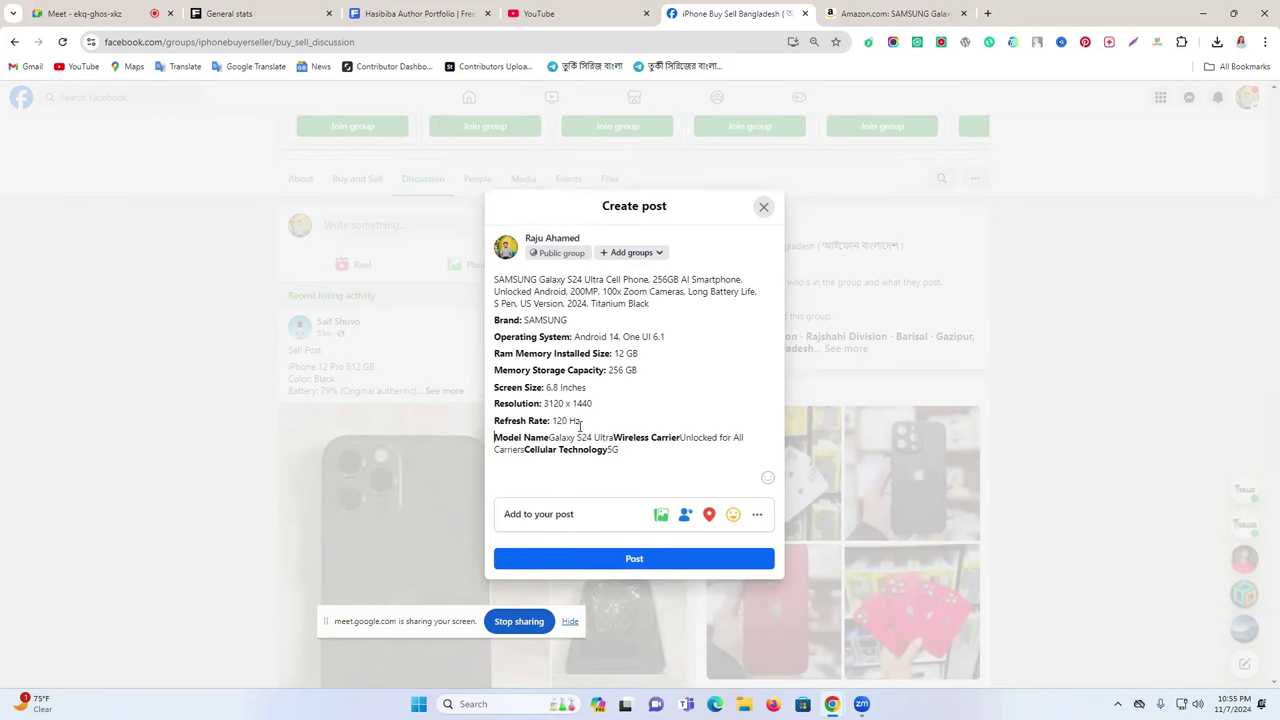
Add a colon after the Model Name label and move the Wireless Carrier specification to a new line
key("BackSpace")
type(":")
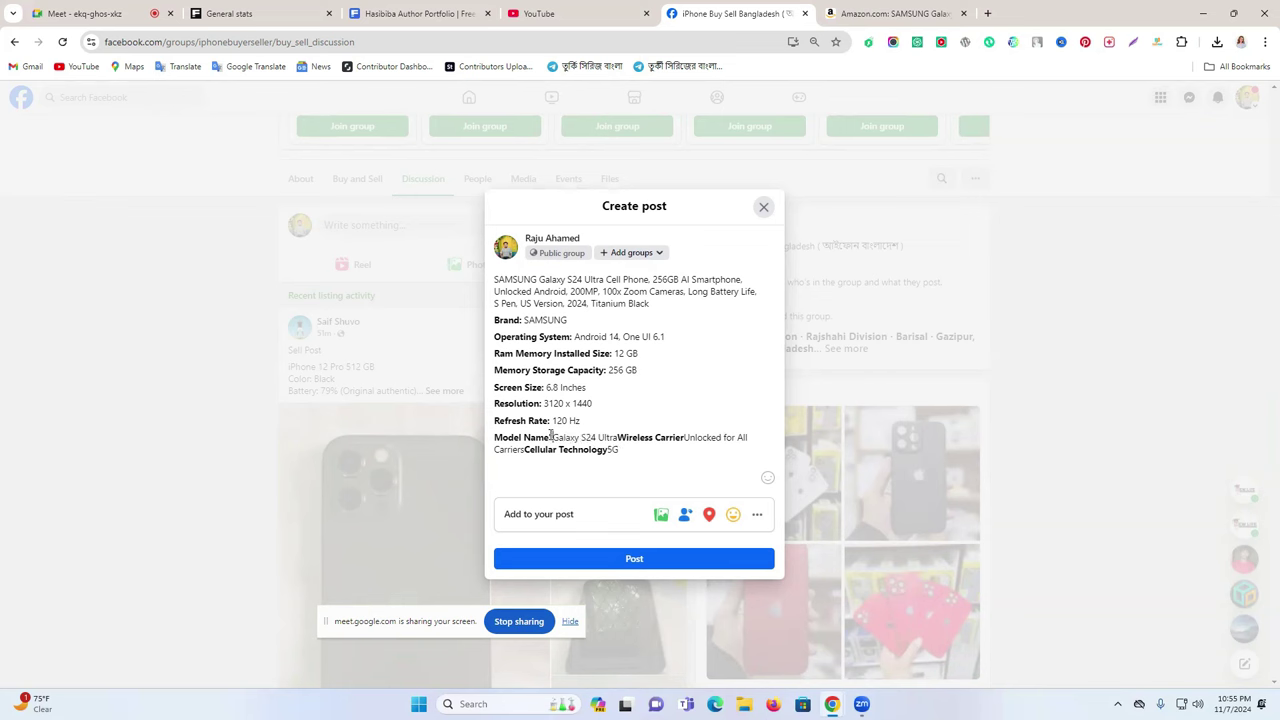
key("Escape")
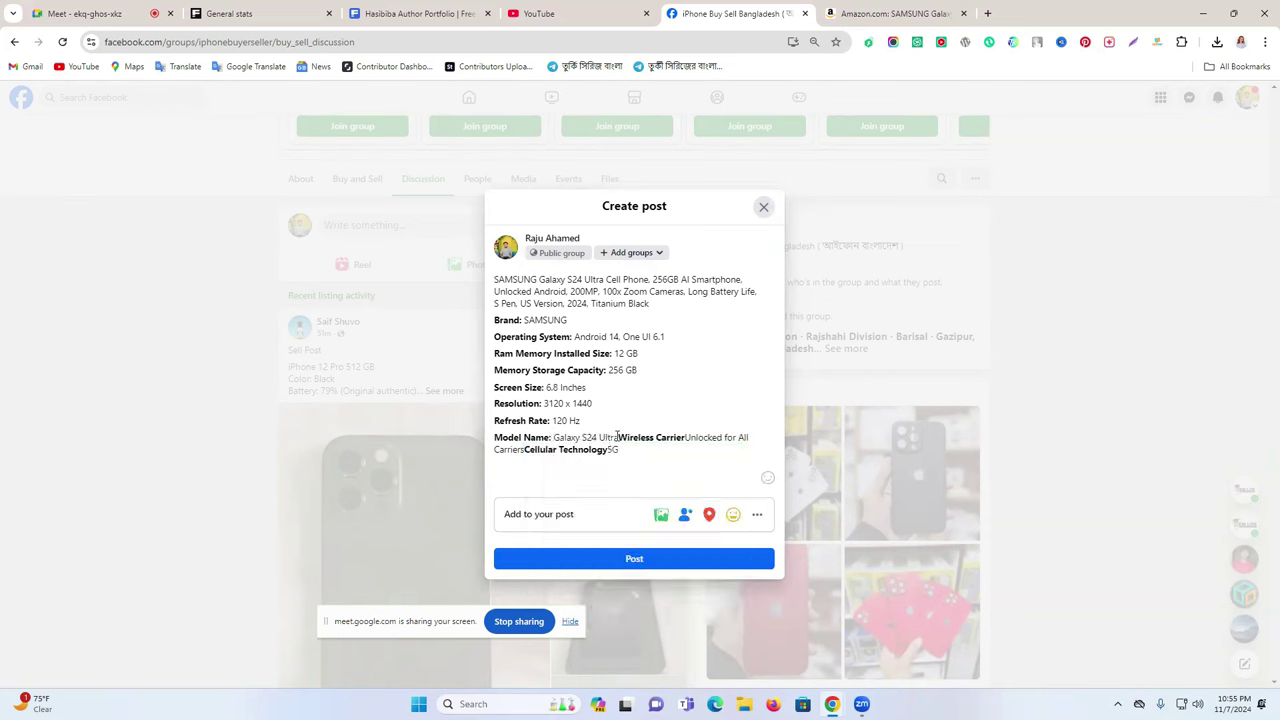
left_click(619, 437)
key("Return")
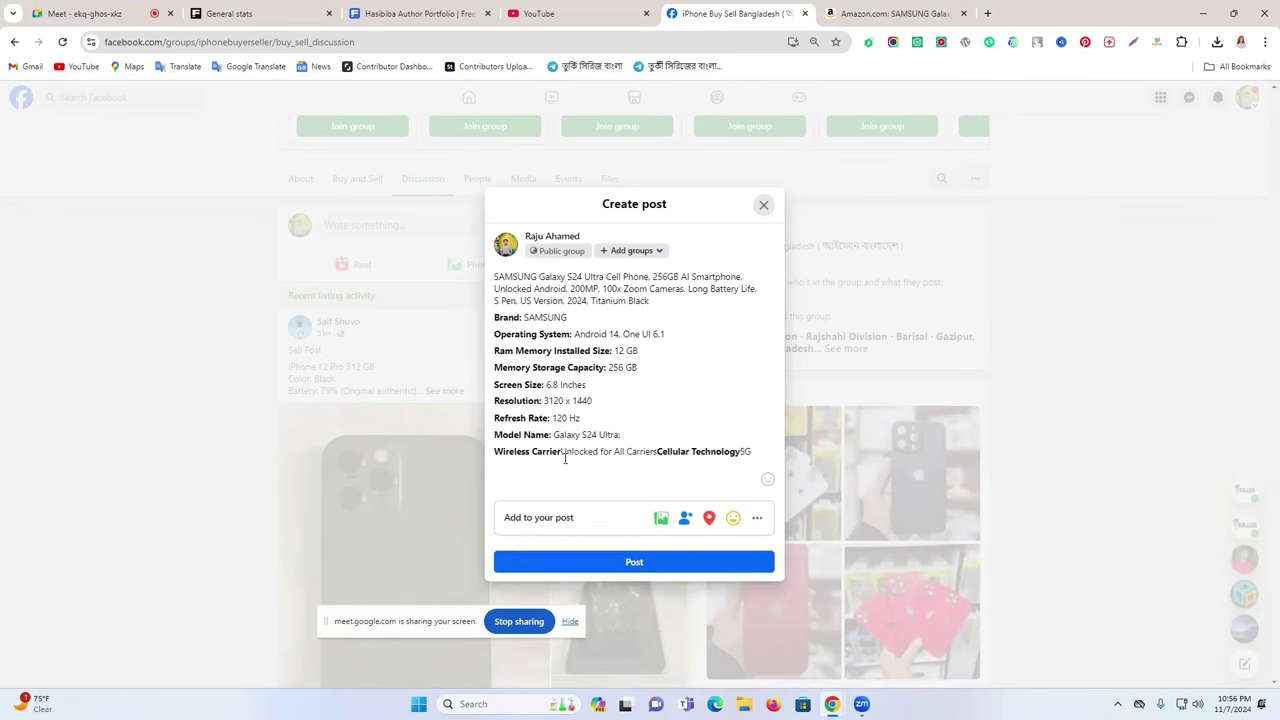
Add a colon after the Wireless Carrier label and put Cellular Technology on its own line with a colon after its label
left_click(560, 451)
type(":")
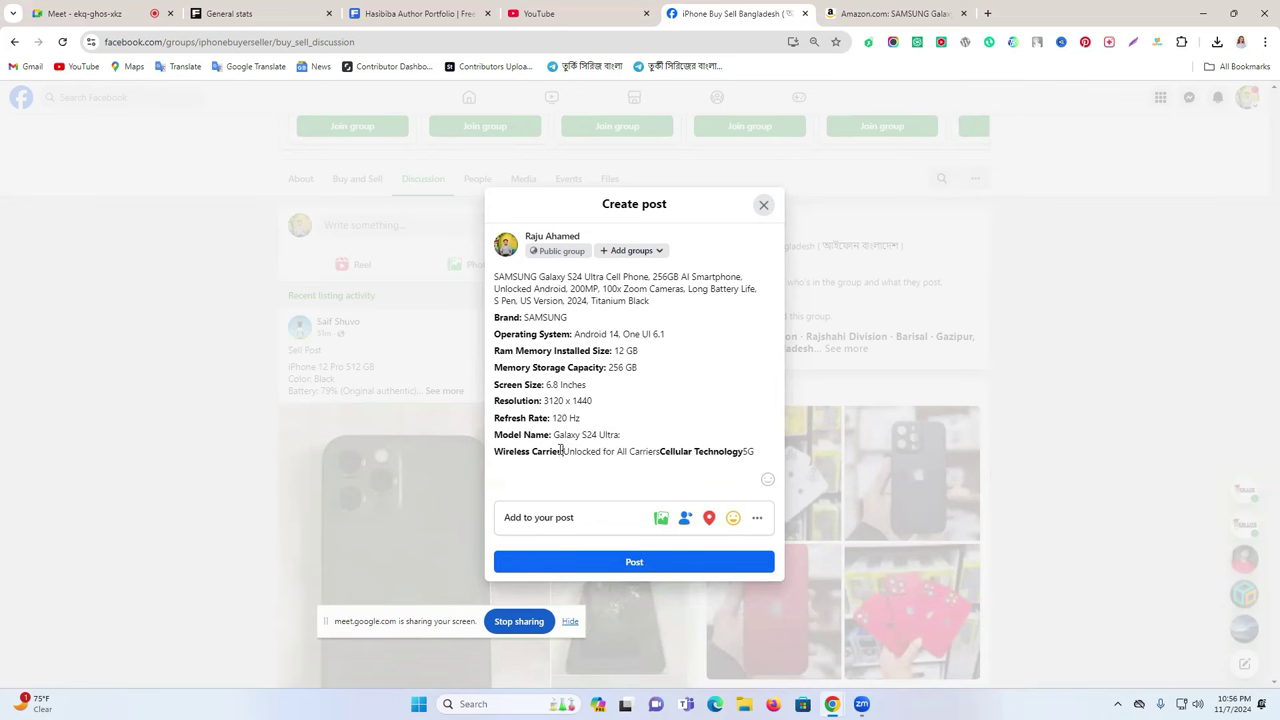
left_click(661, 451)
key("Return")
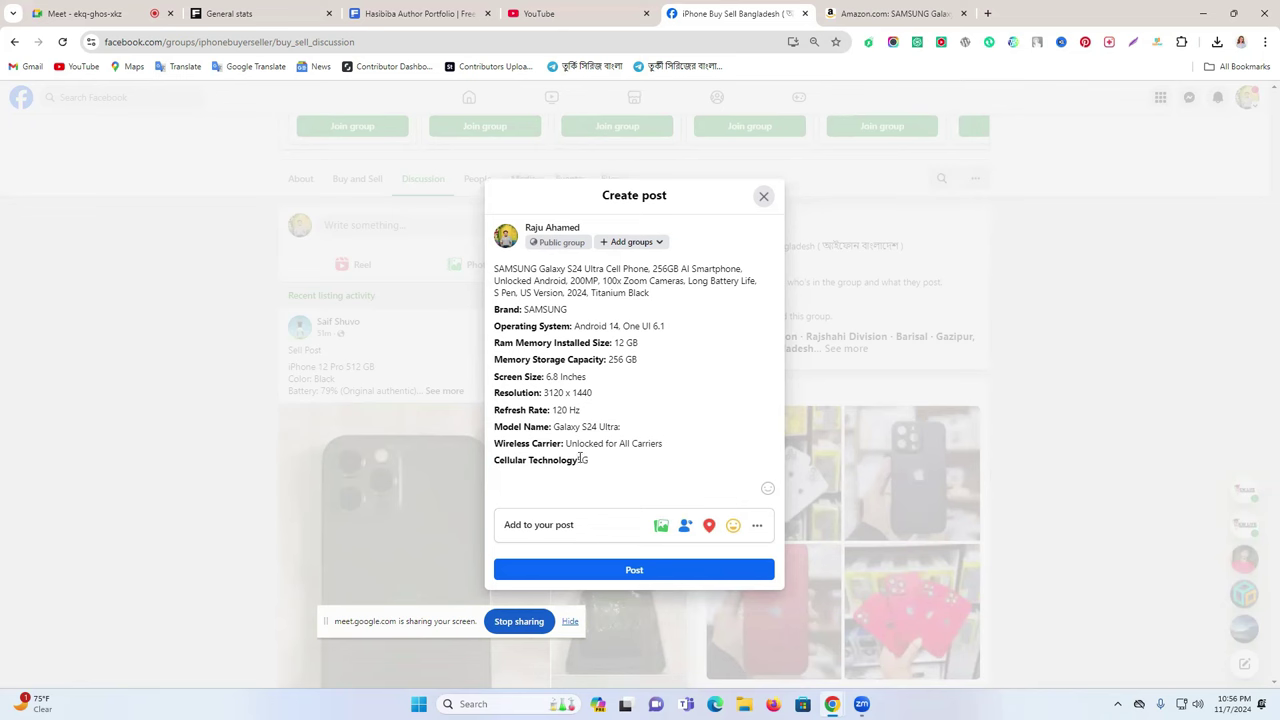
type(":")
left_click(494, 270)
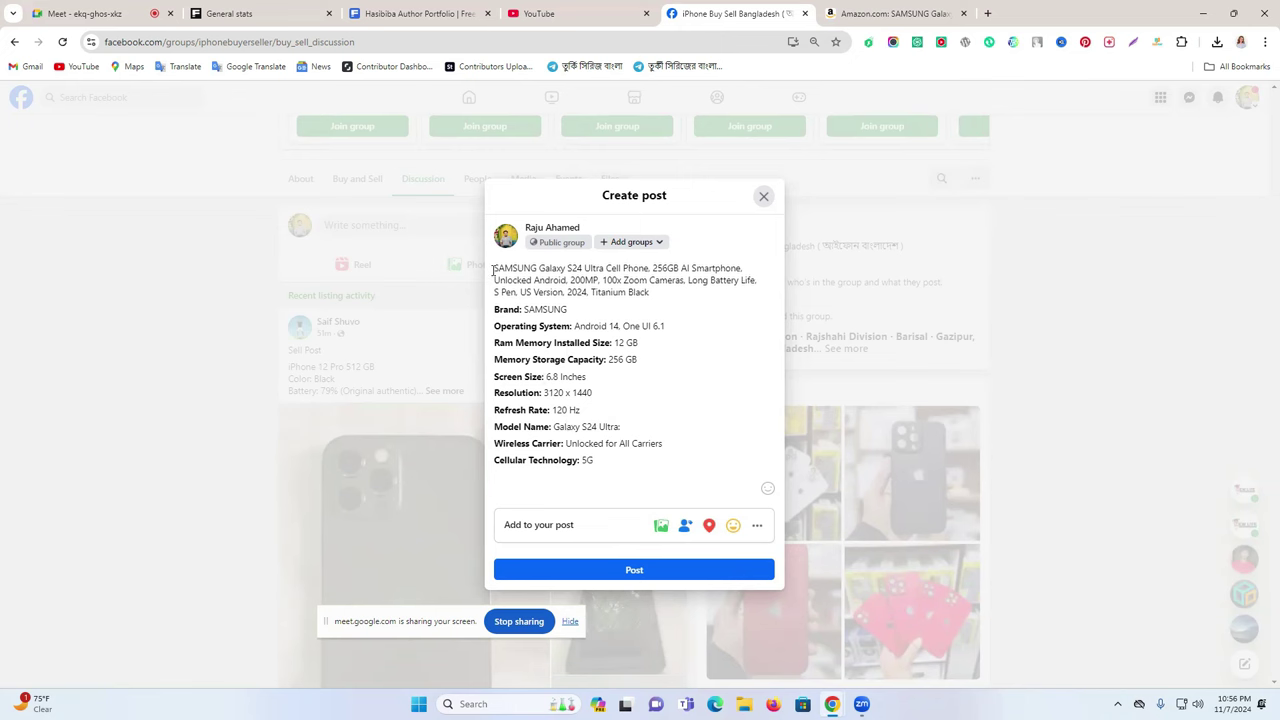
double_click(494, 269)
left_click(494, 269)
left_click(496, 269)
Try attaching the two small downloaded thumbnails ending in _AC_SR38,50_ to the post, then remove them
left_click(661, 526)
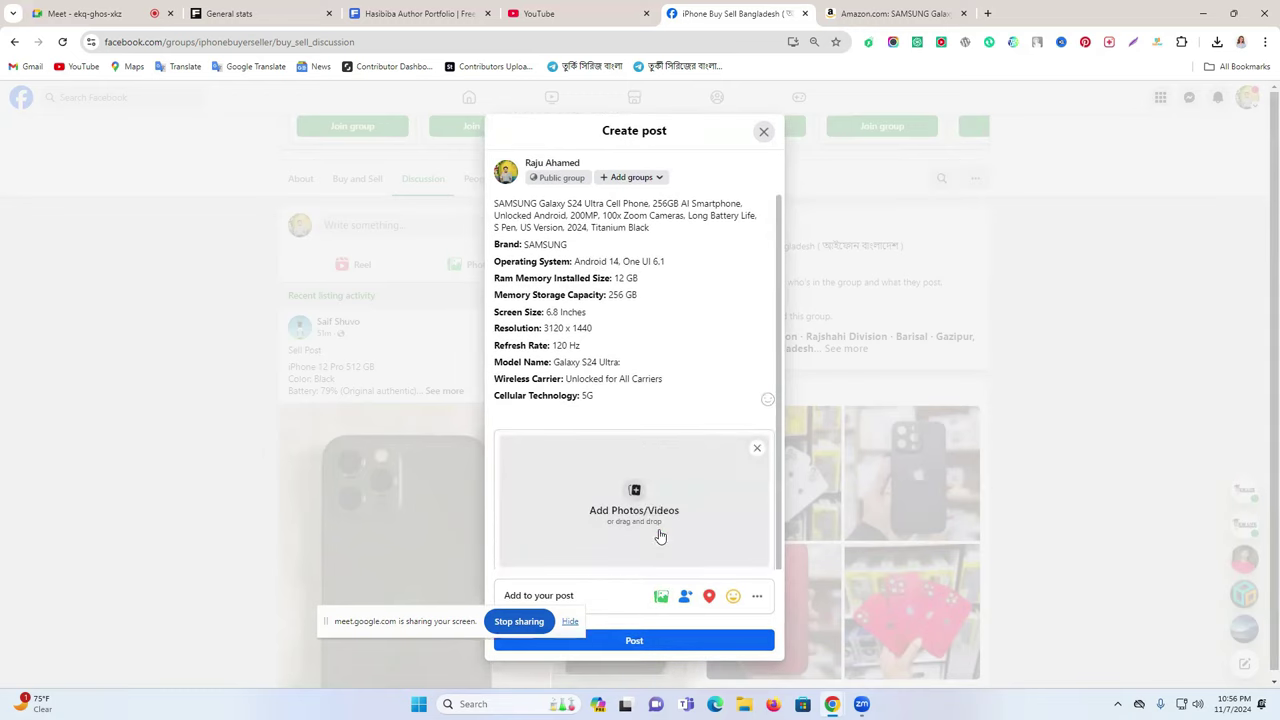
left_click(655, 512)
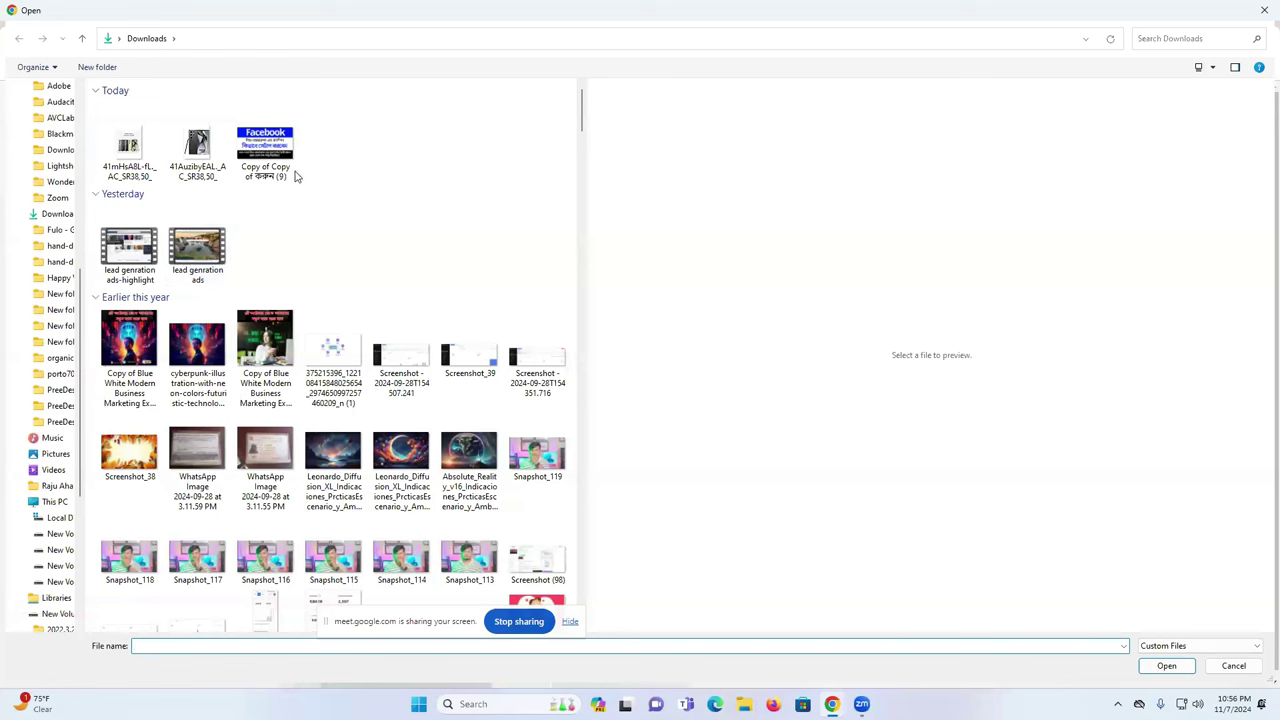
left_click(197, 150)
left_click(135, 158, "ctrl")
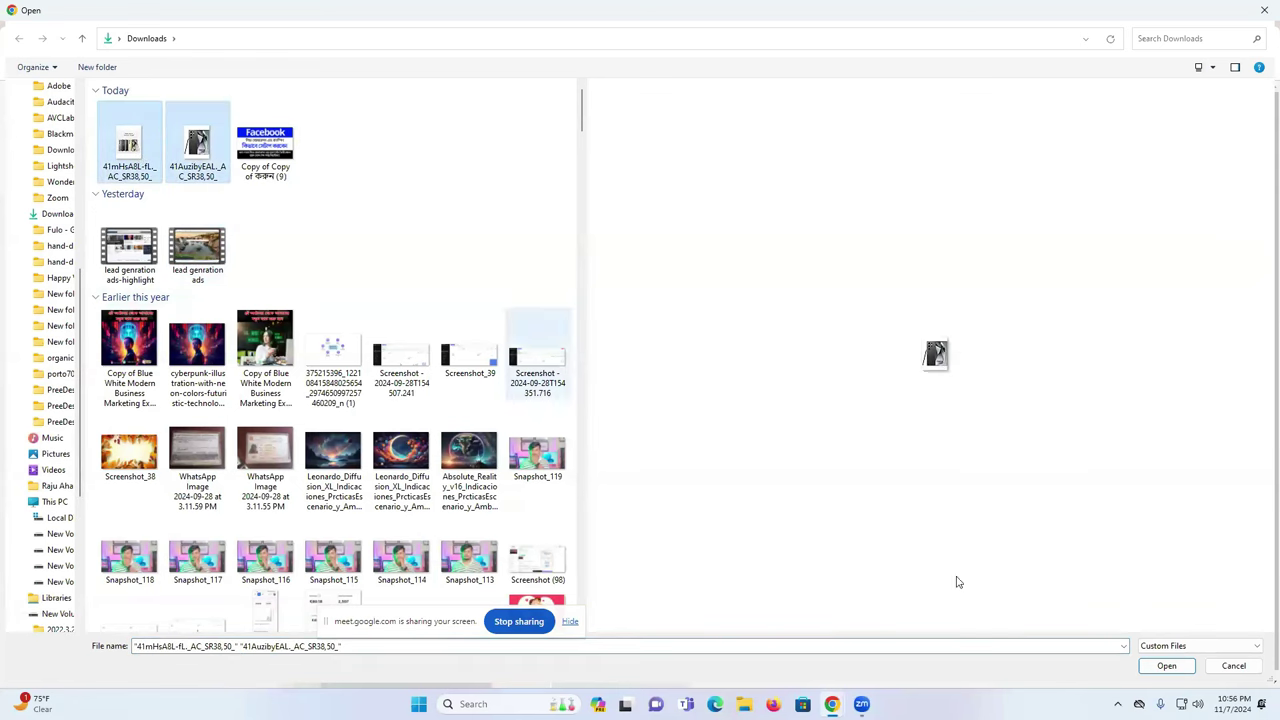
left_click(1162, 666)
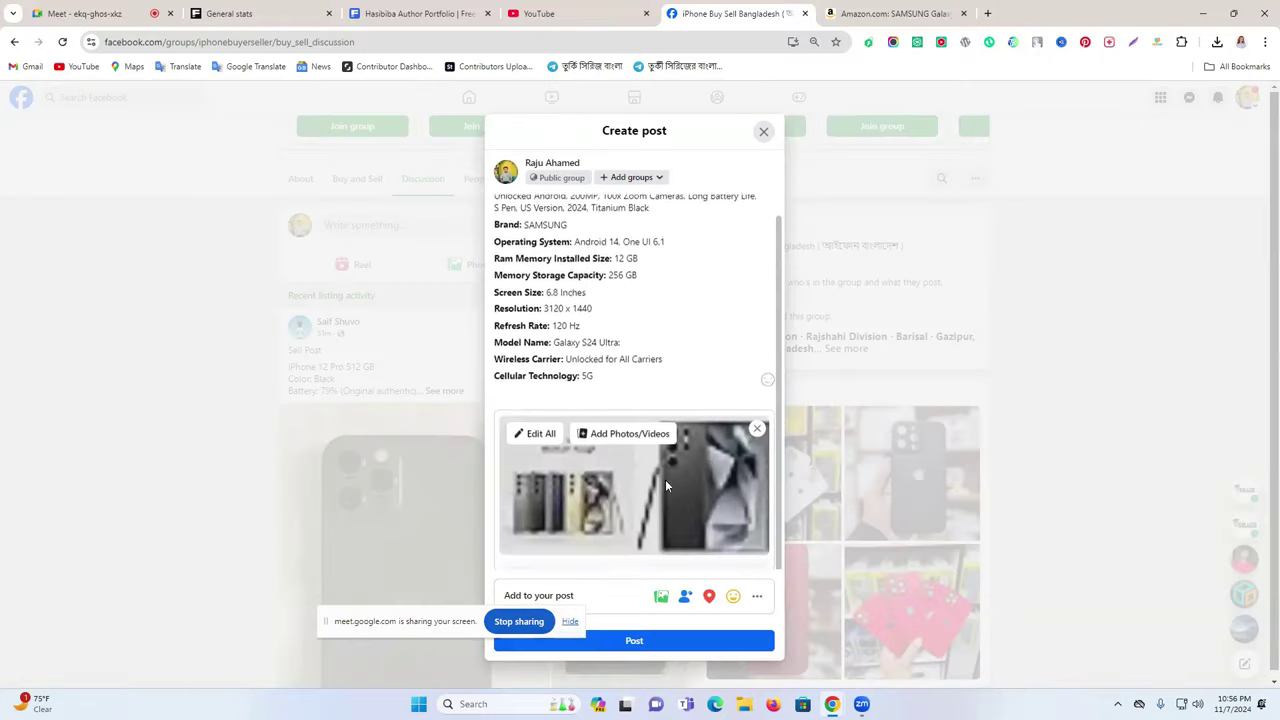
left_click(756, 394)
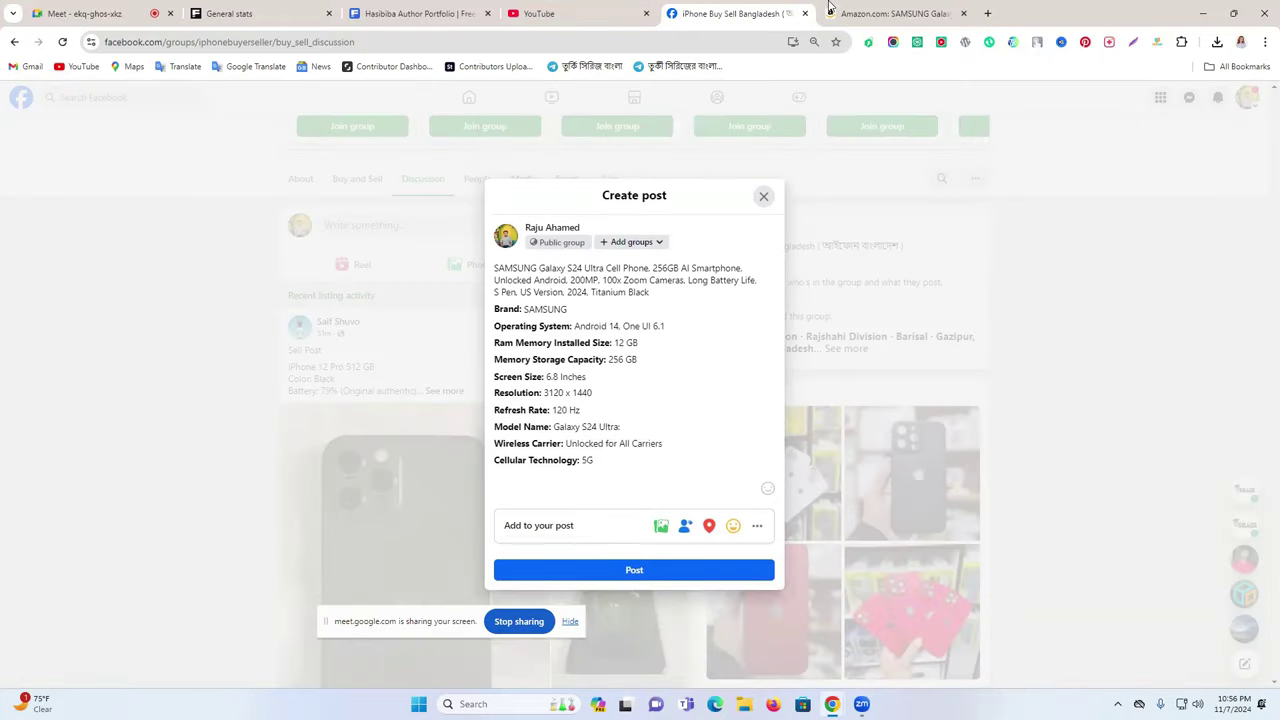
Save the full-size "New colors, titanium tough" image and the main black phone image from the Amazon product page
left_click(829, 15)
scroll(378, 270, "up", 1)
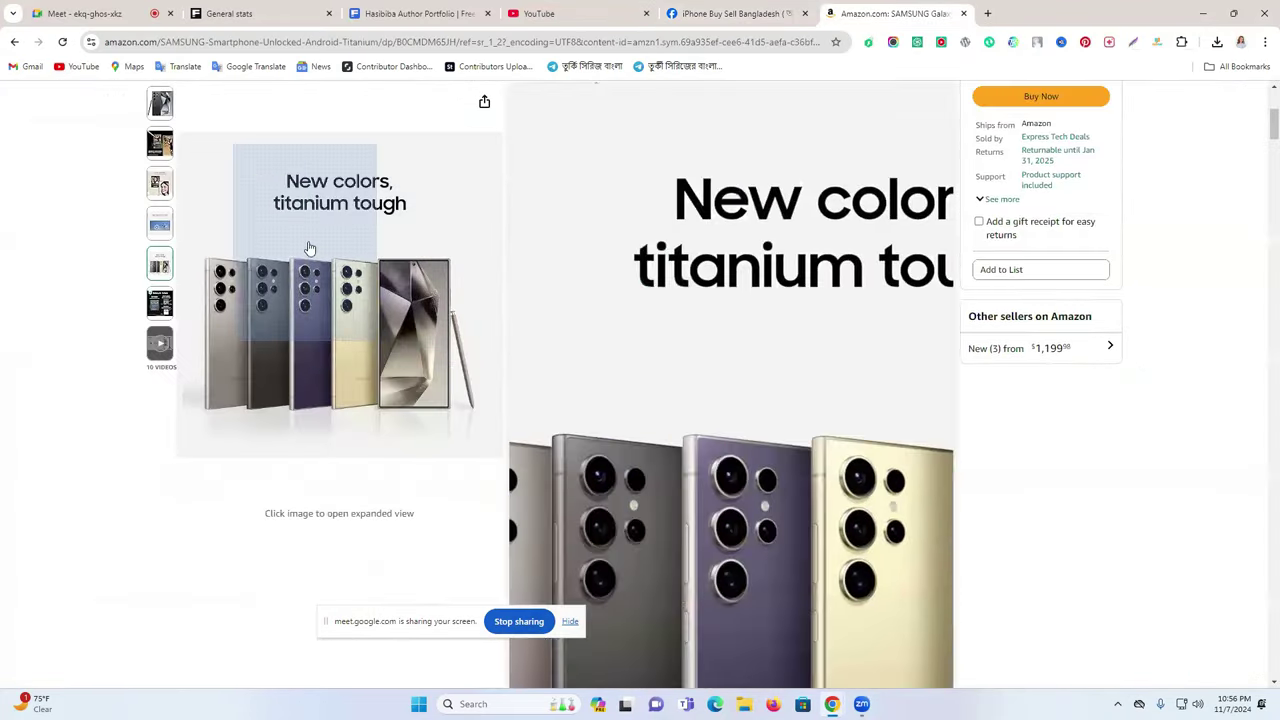
right_click(313, 245)
left_click(360, 275)
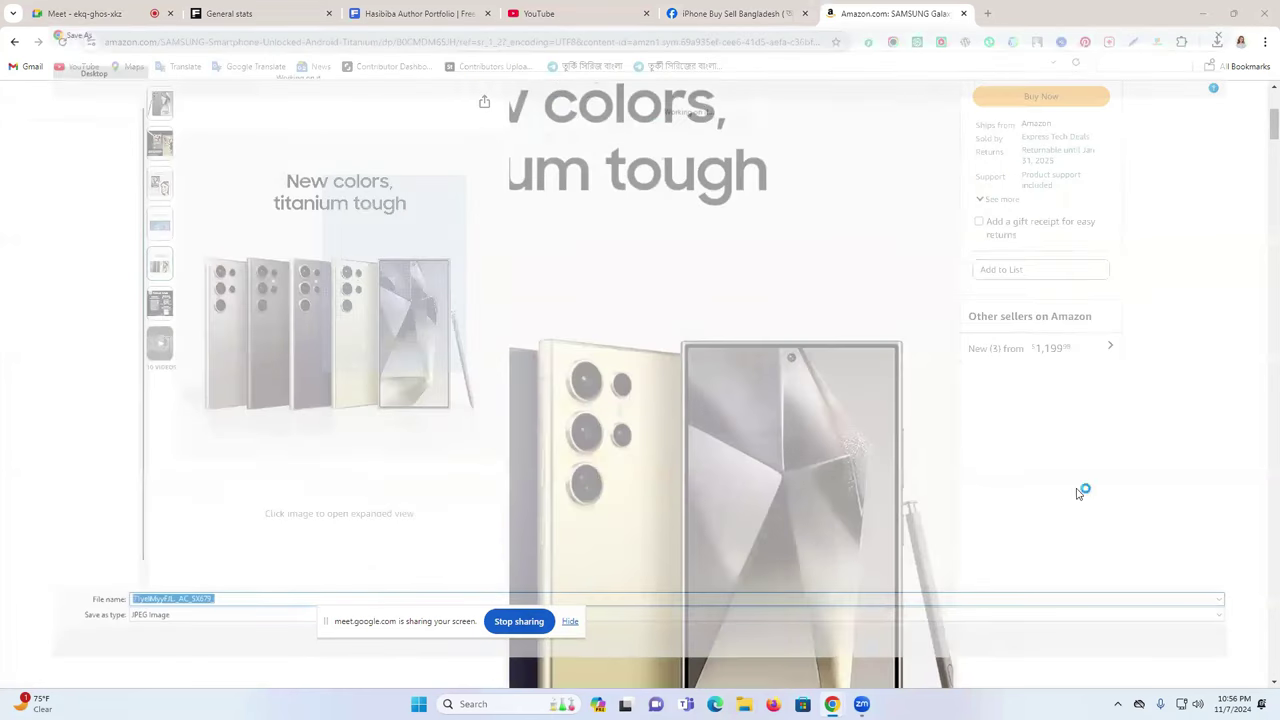
left_click(1167, 666)
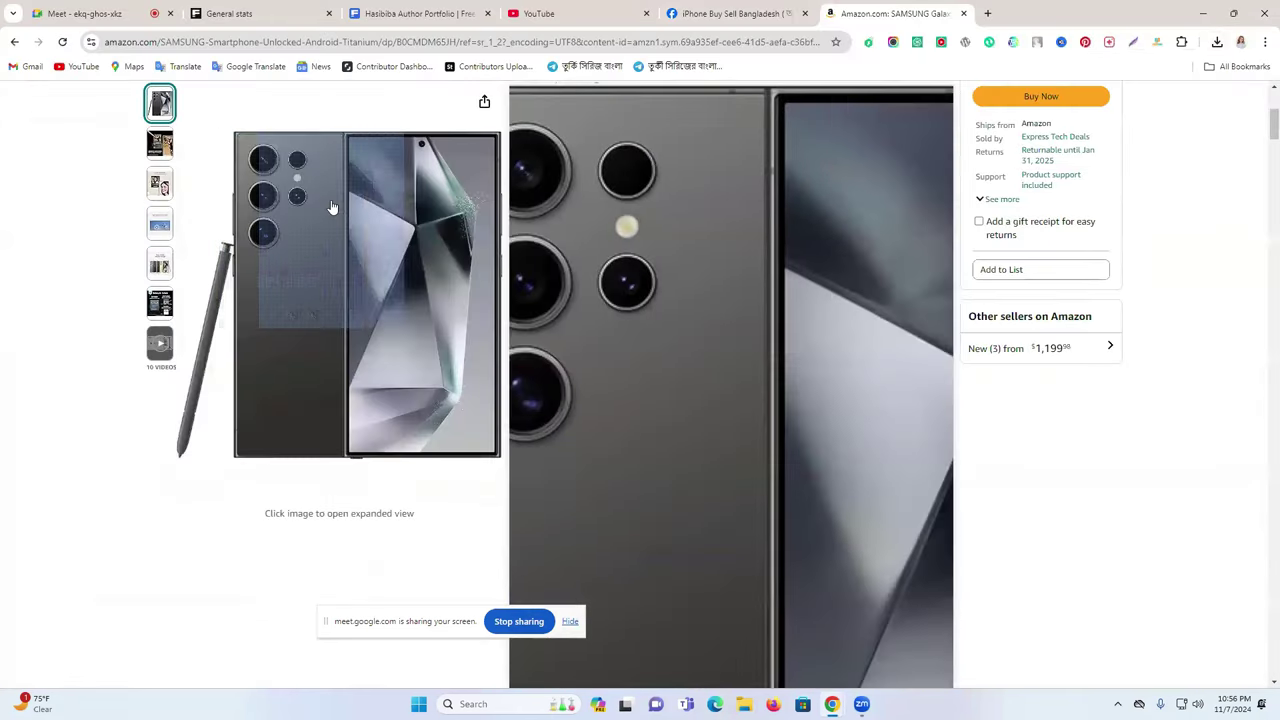
right_click(334, 209)
left_click(396, 238)
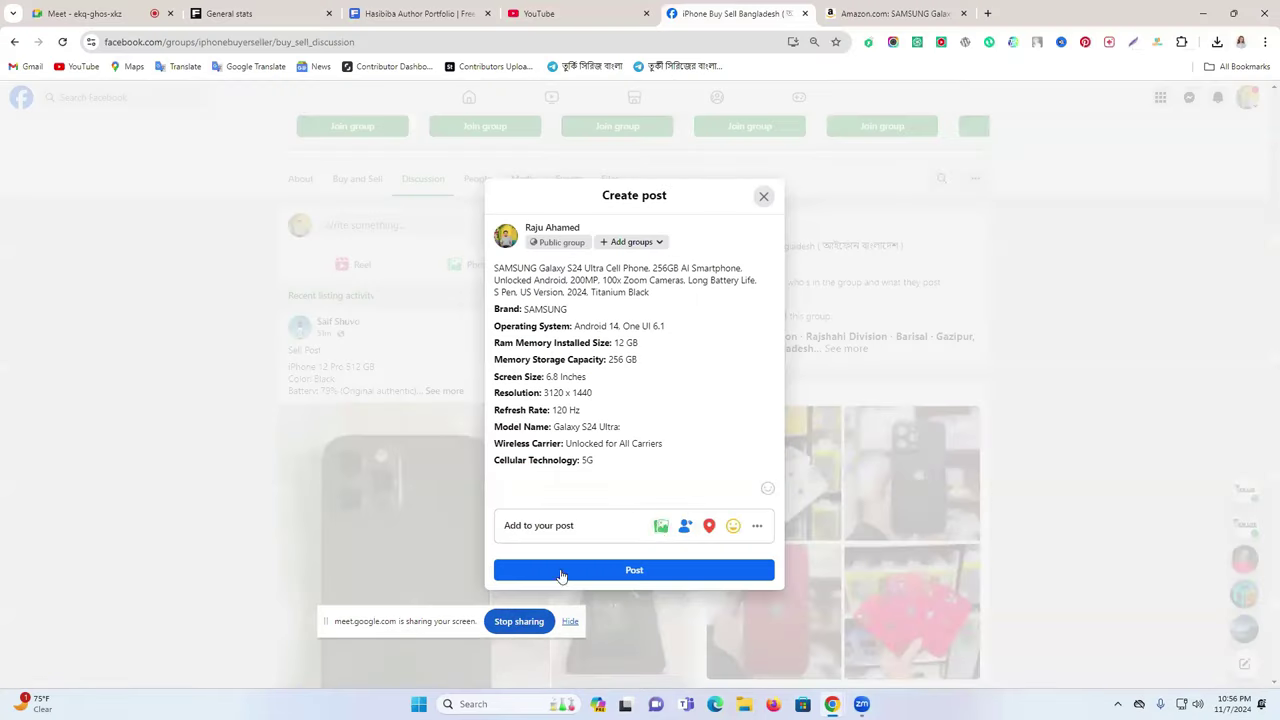
Attach the images 71WcjsOVOmL._AC_SX679_ and 71yelMyyFJL._AC_SX679_ from Downloads to the Facebook post
left_click(660, 525)
left_click(655, 526)
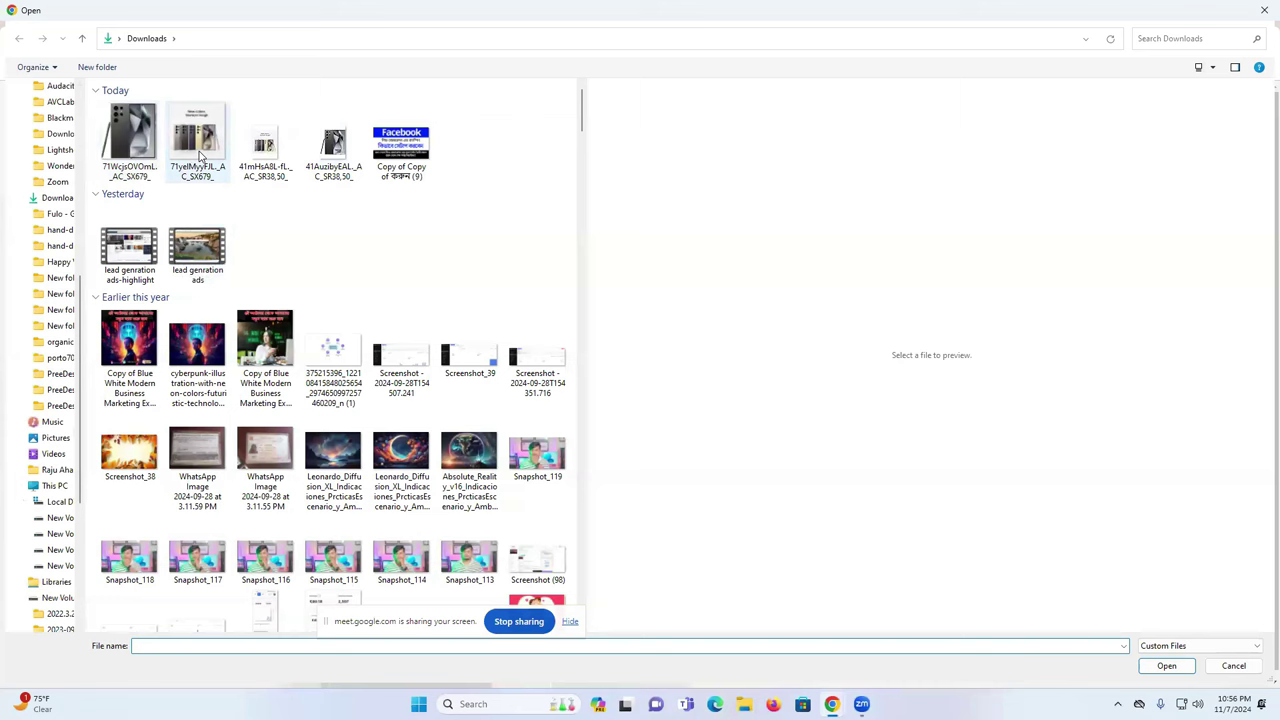
left_click(130, 140)
left_click(197, 140, "ctrl")
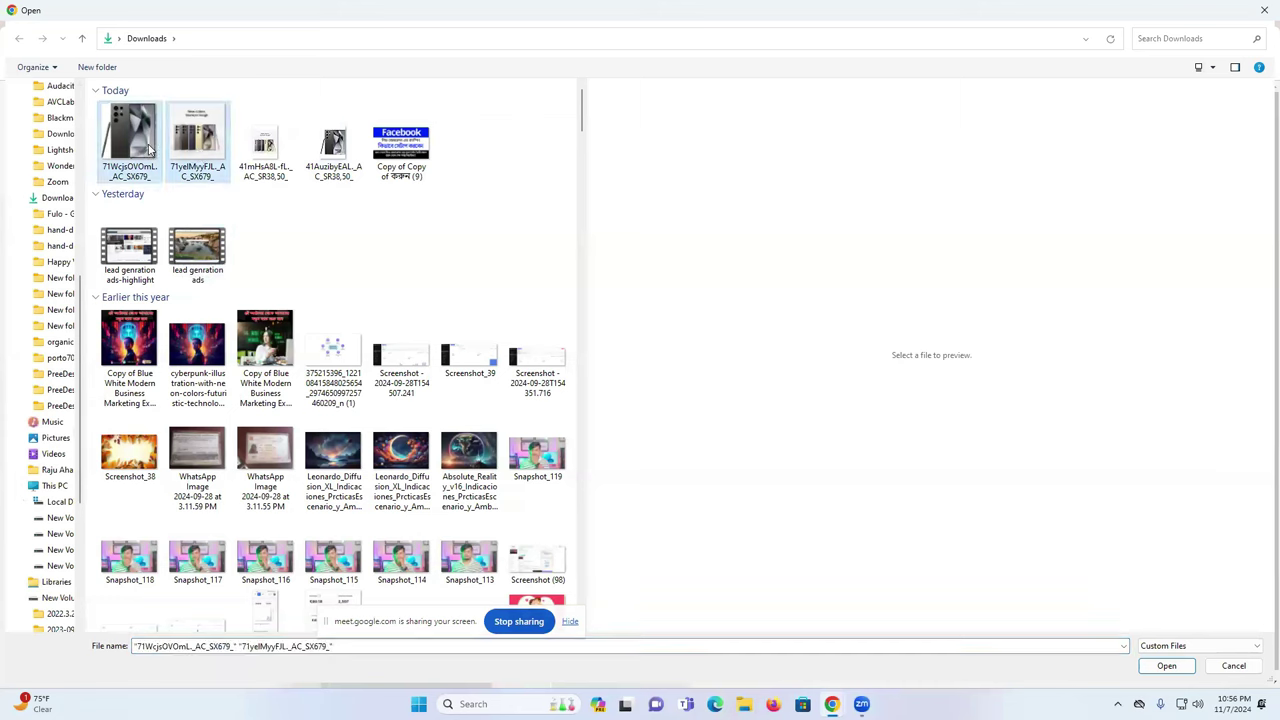
left_click(1167, 666)
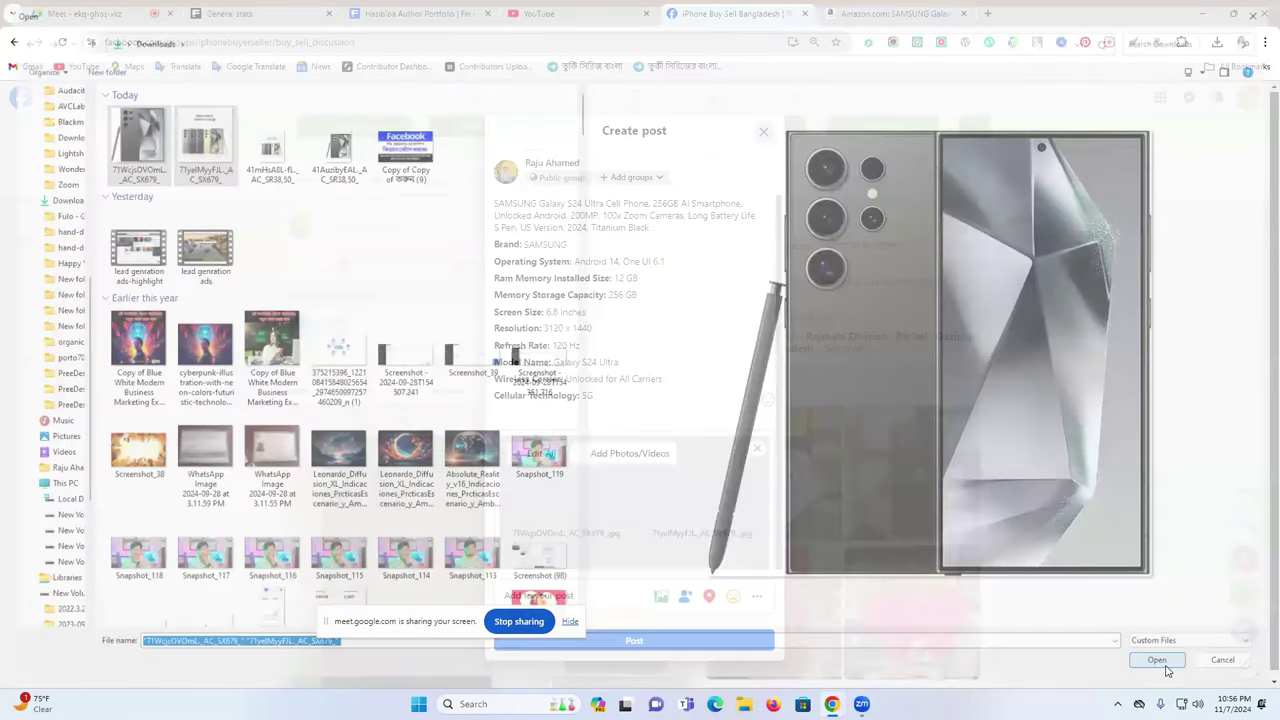
Start a new line after the Cellular Technology specification in the post and copy the Amazon product page's web address
left_click(615, 340)
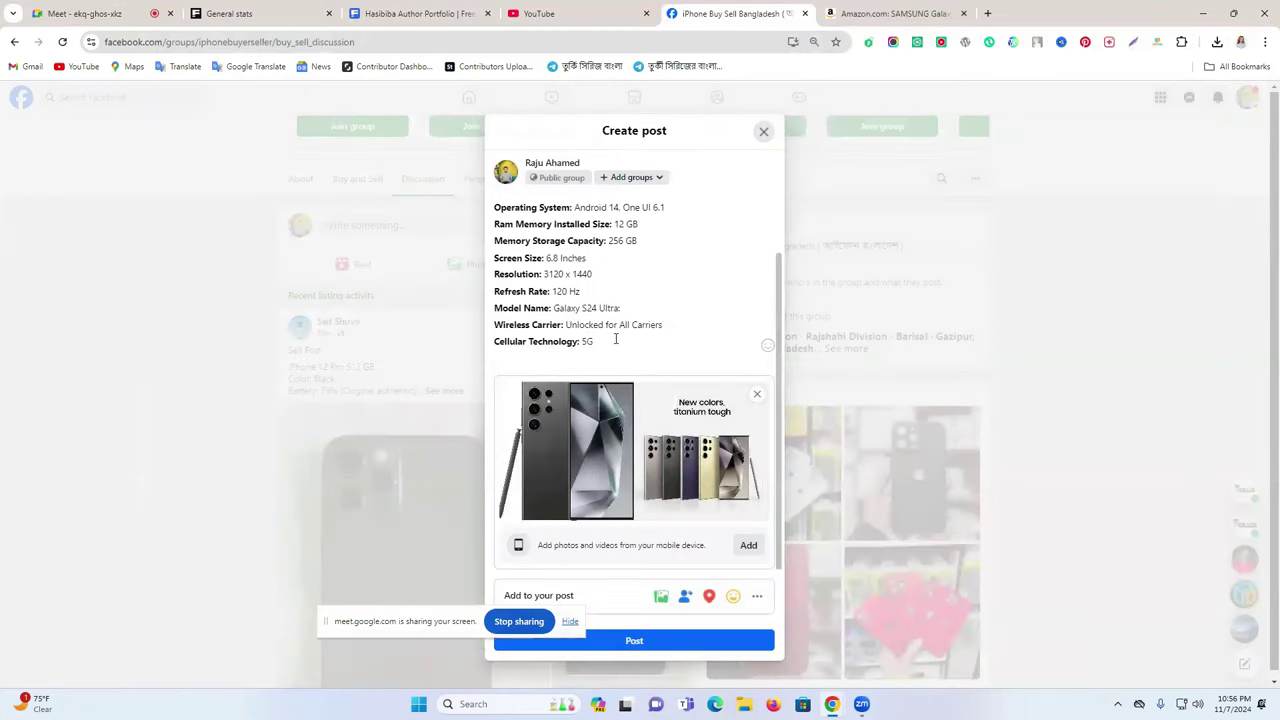
key("Return")
left_click(880, 13)
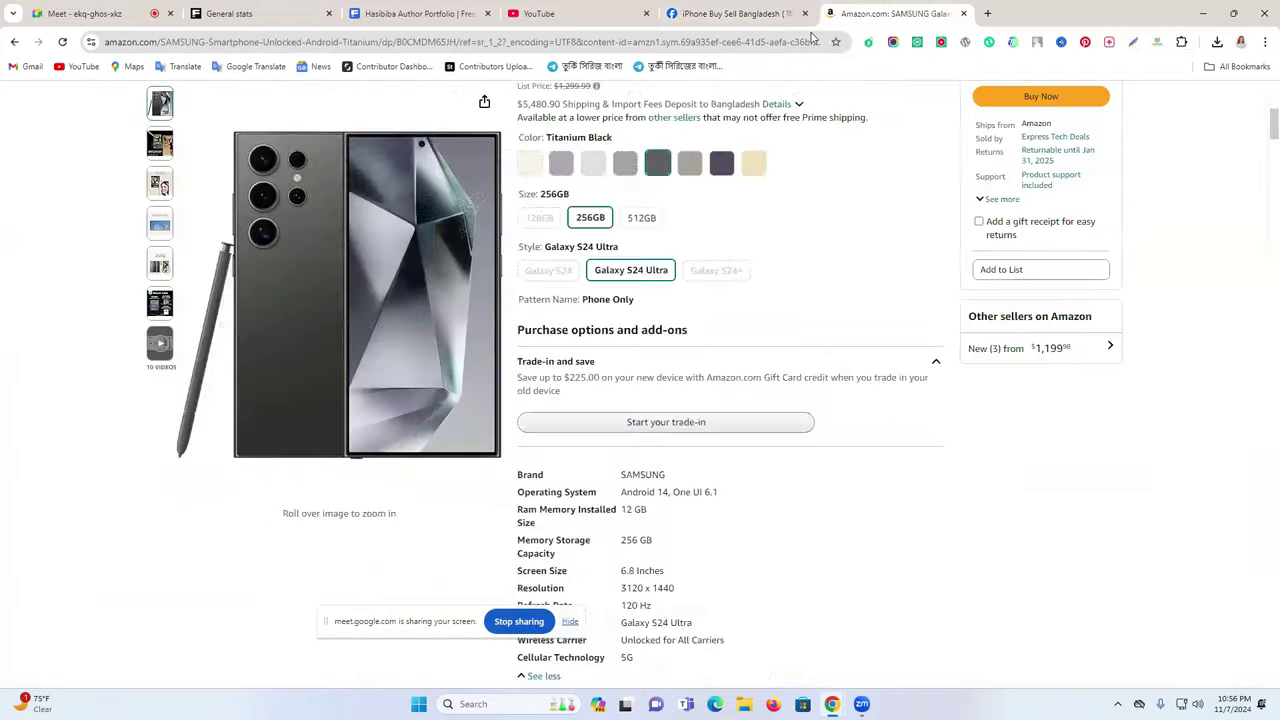
left_click(263, 44)
right_click(262, 48)
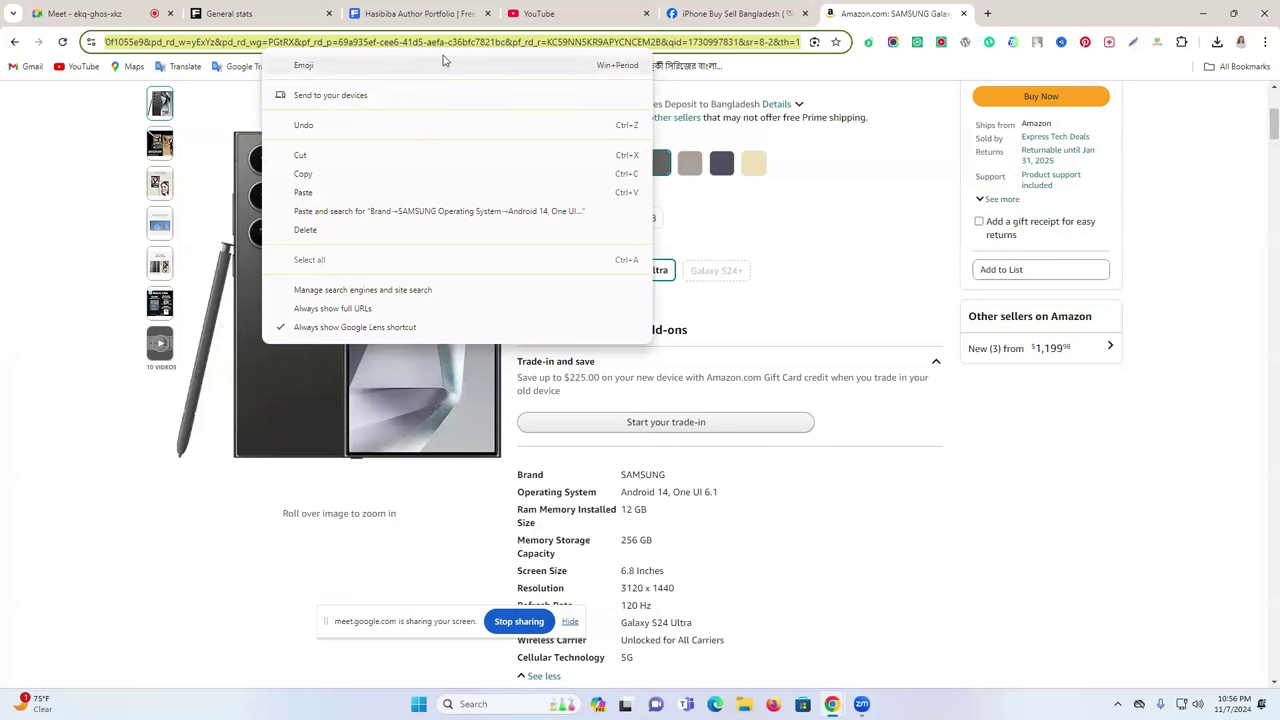
left_click(370, 175)
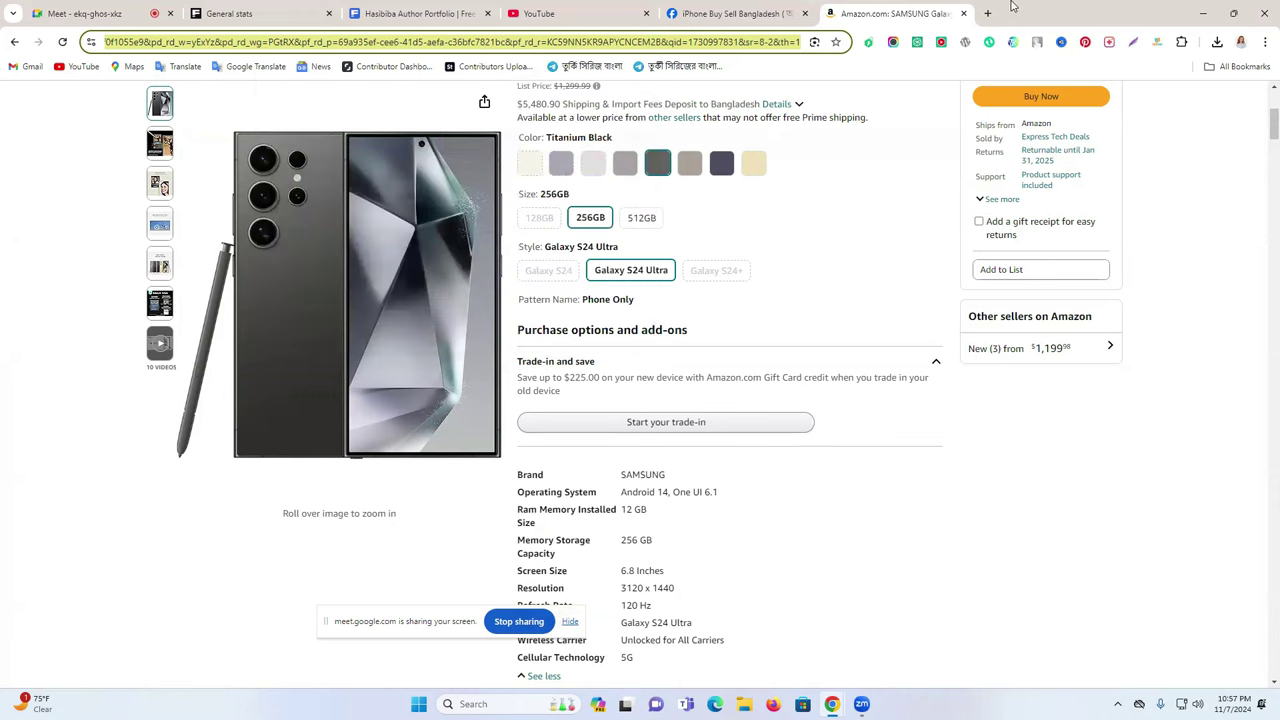
Open a new browser tab and enter "shor" as the search text
left_click(992, 13)
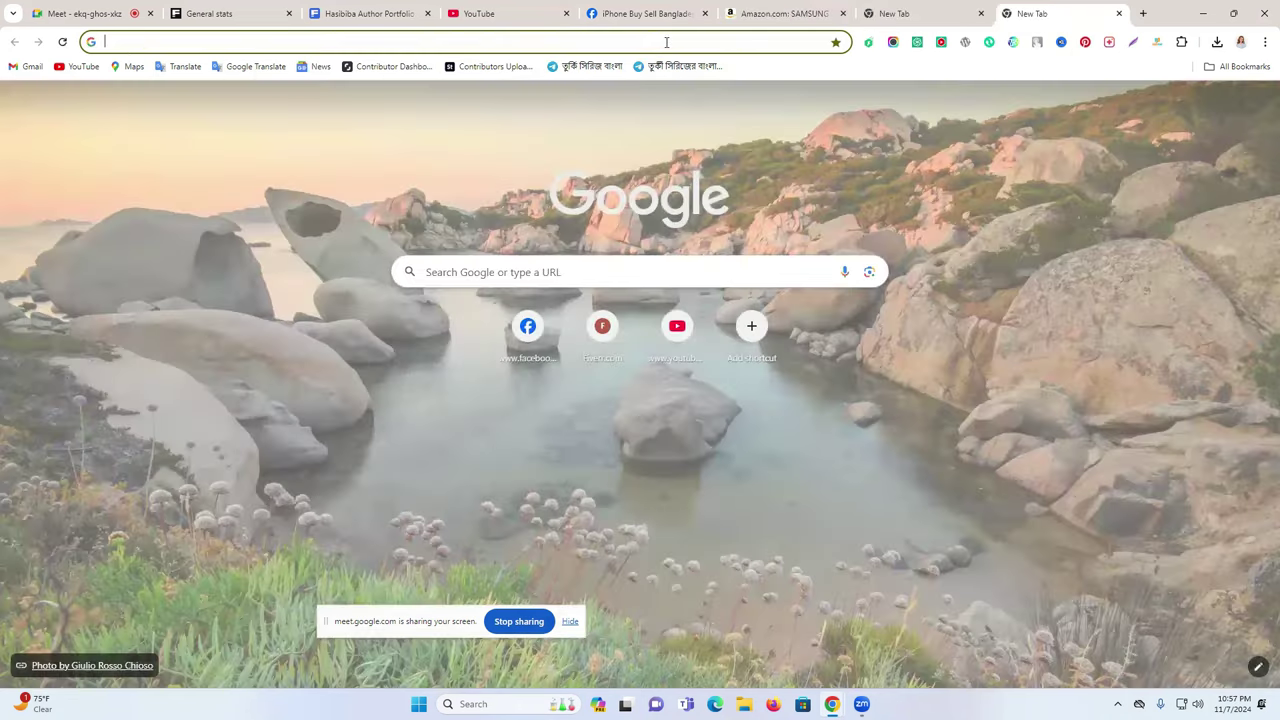
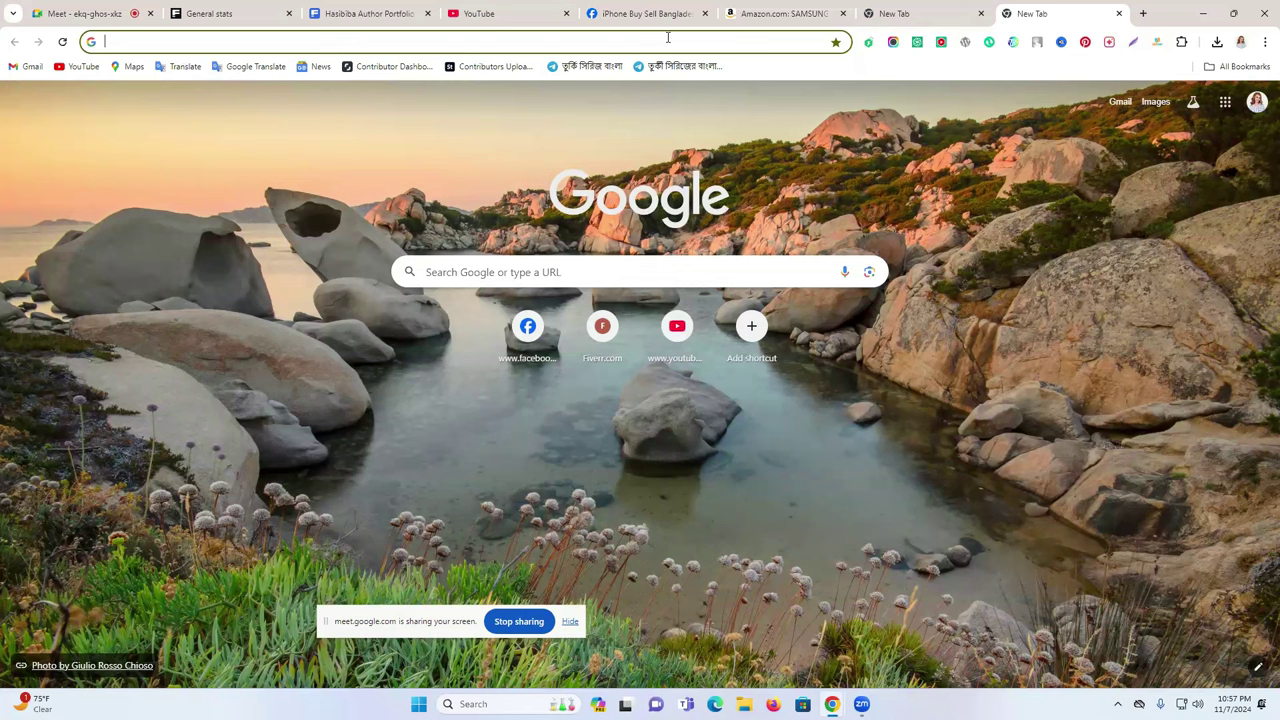
type("sho")
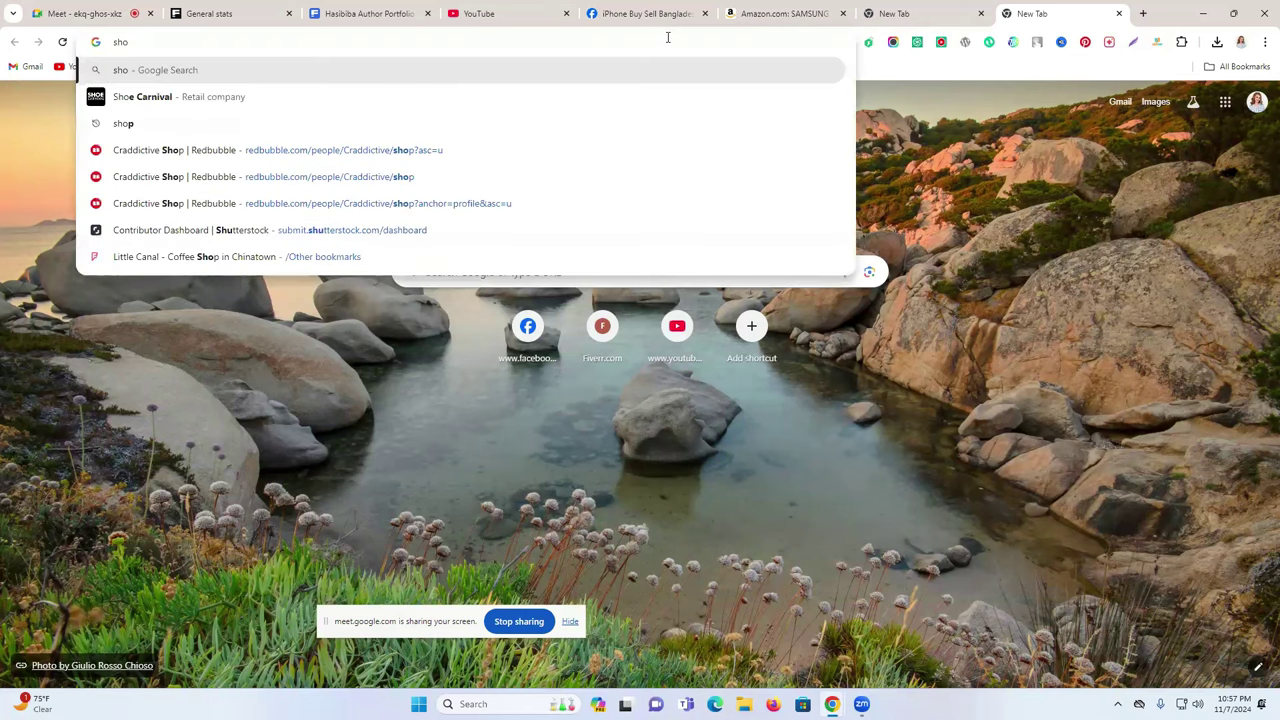
type("r")
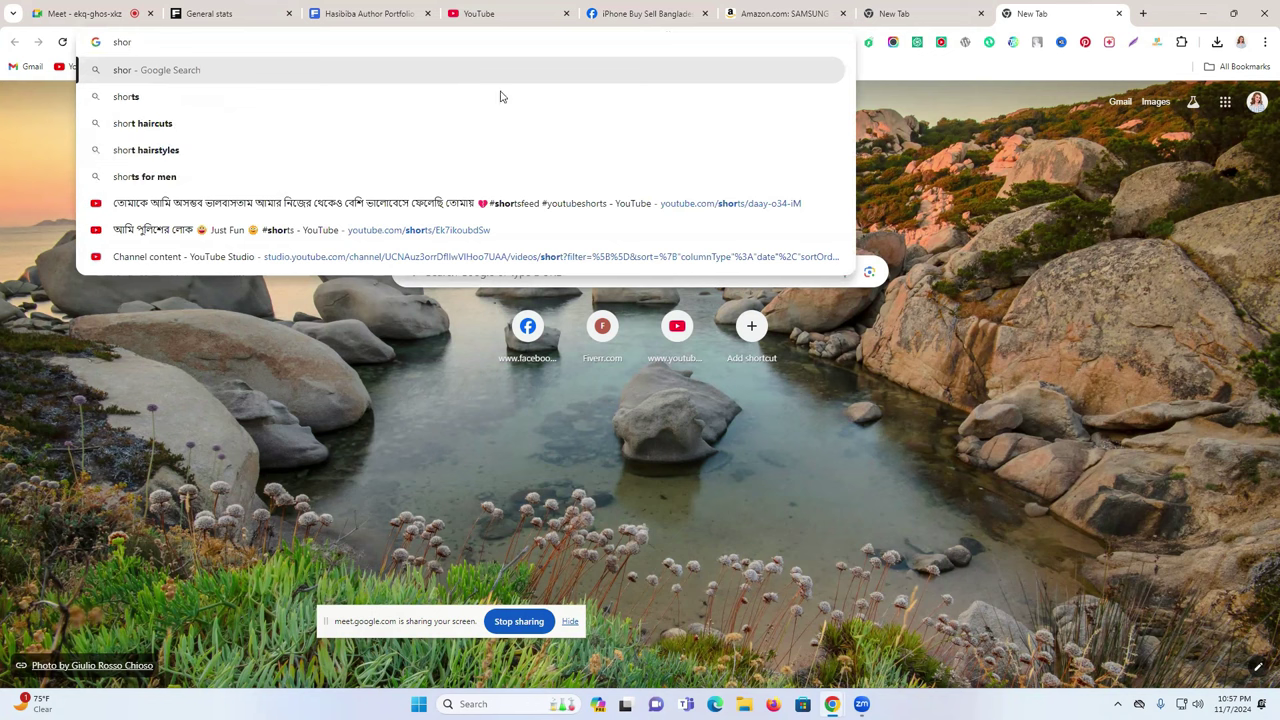
Search Google for "url shortener" and open the shorturl.at website from the results
double_click(171, 42)
type("ur")
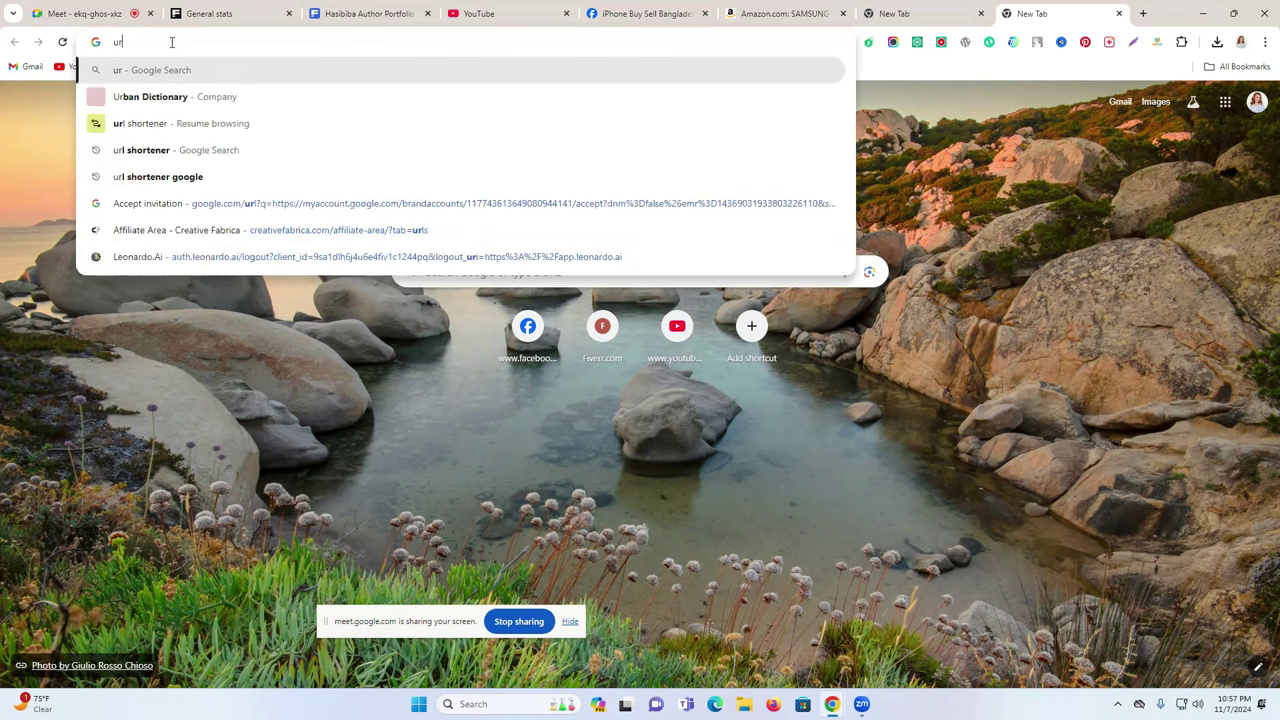
type("l short")
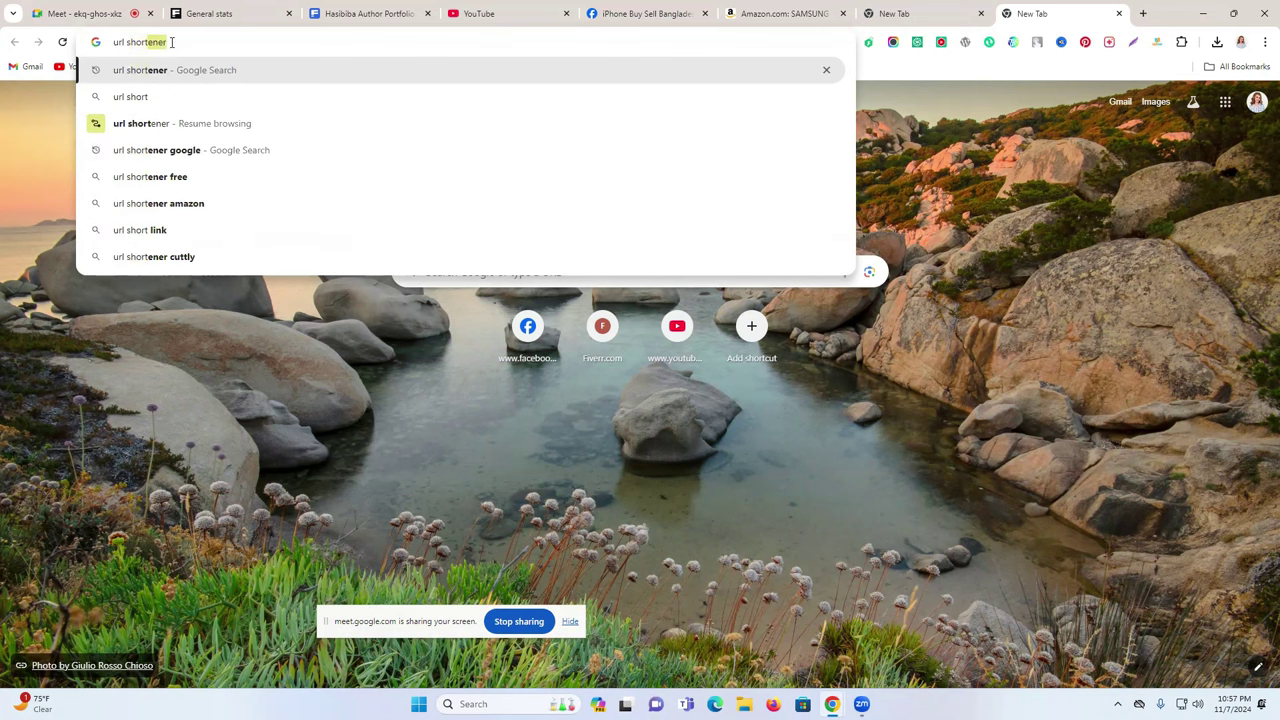
key("Return")
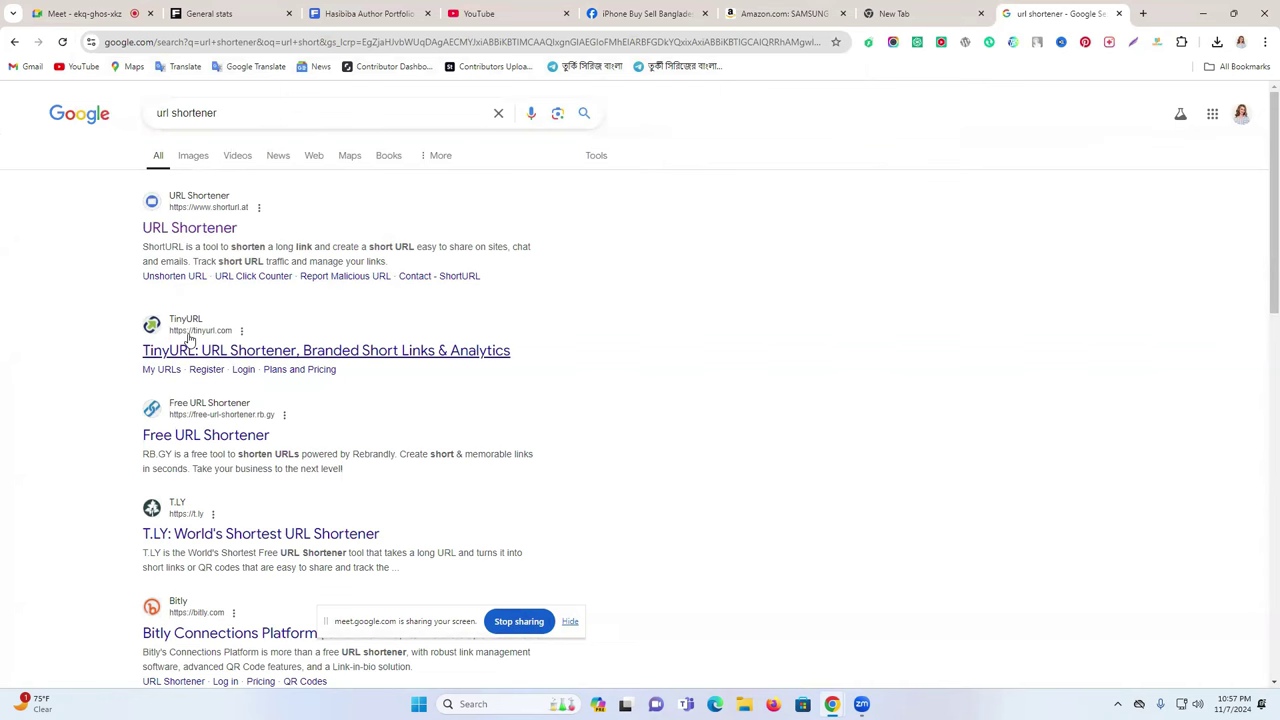
left_click(197, 229)
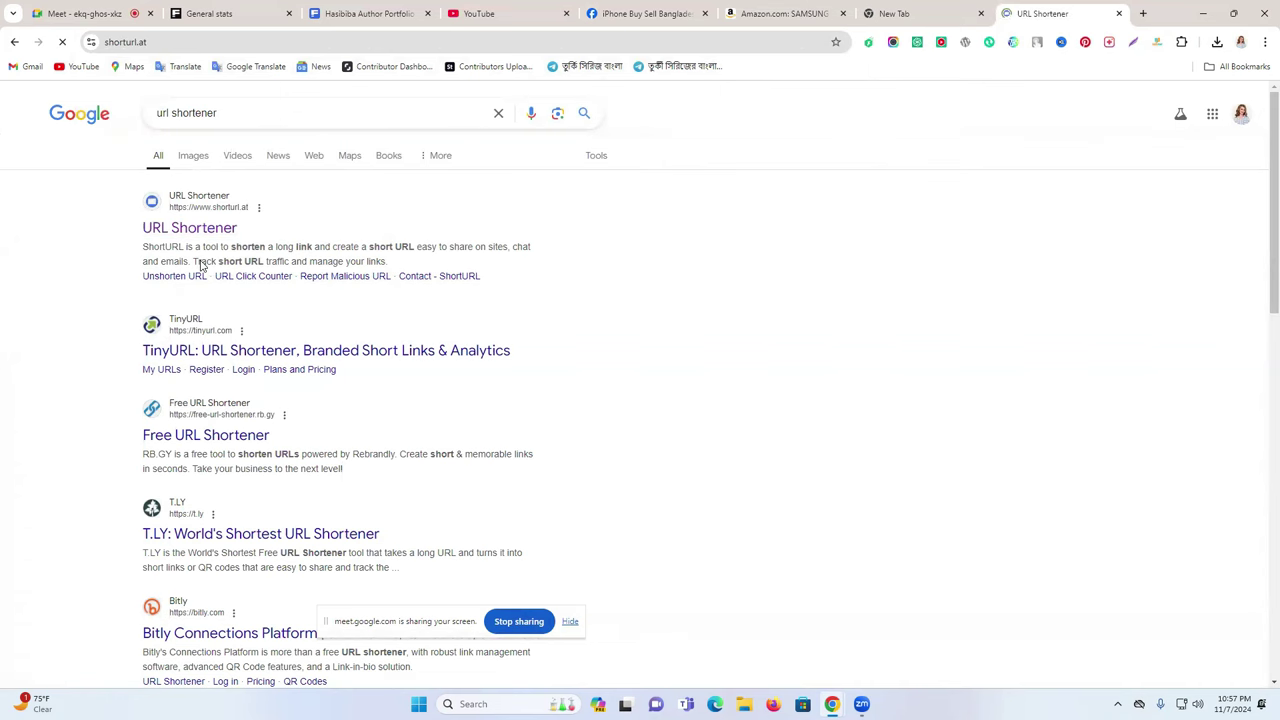
Shorten the copied Amazon product link on shorturl.at and copy the resulting short URL
left_click(566, 254)
key("ctrl+v")
left_click(775, 247)
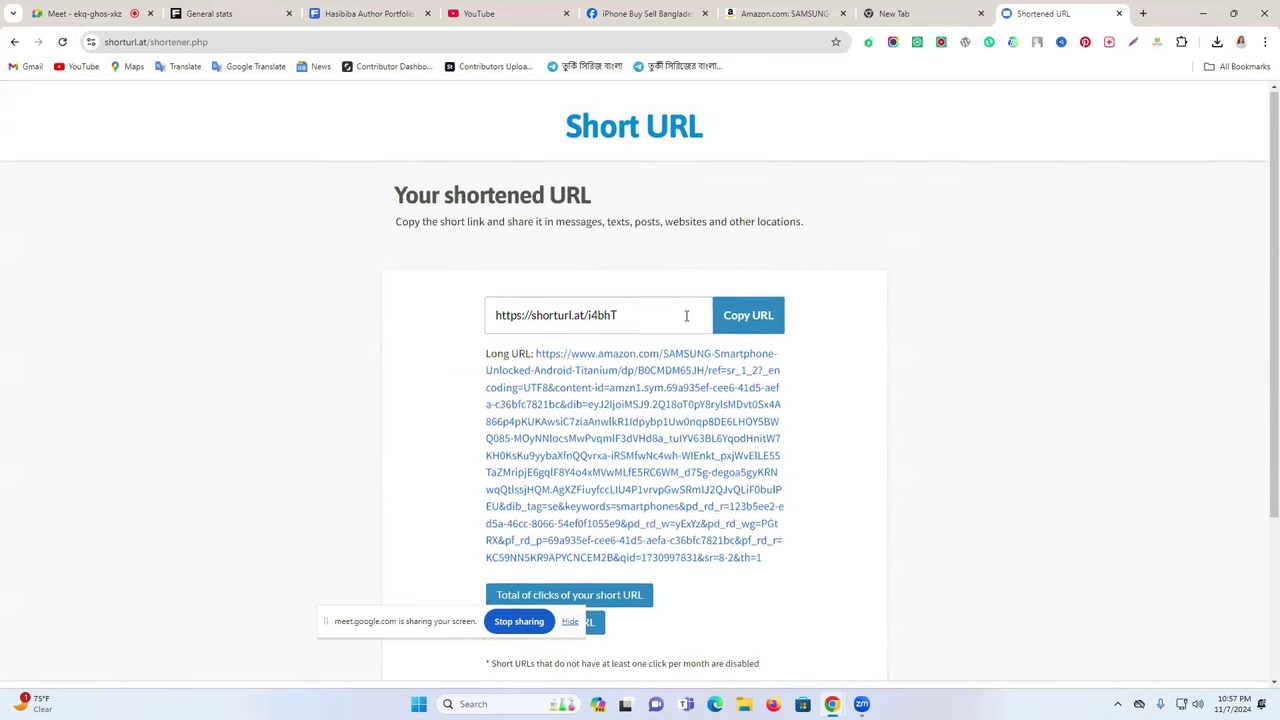
scroll(650, 395, "down", 2)
scroll(586, 434, "up", 3)
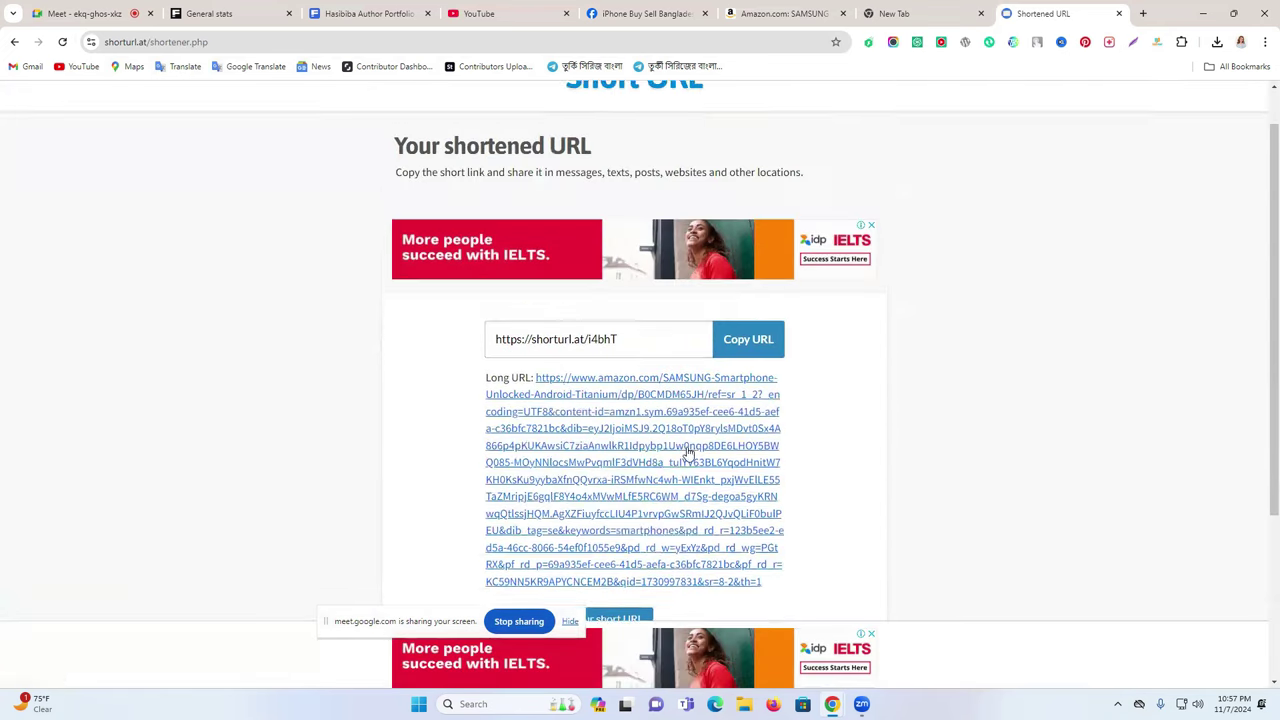
left_click(653, 391)
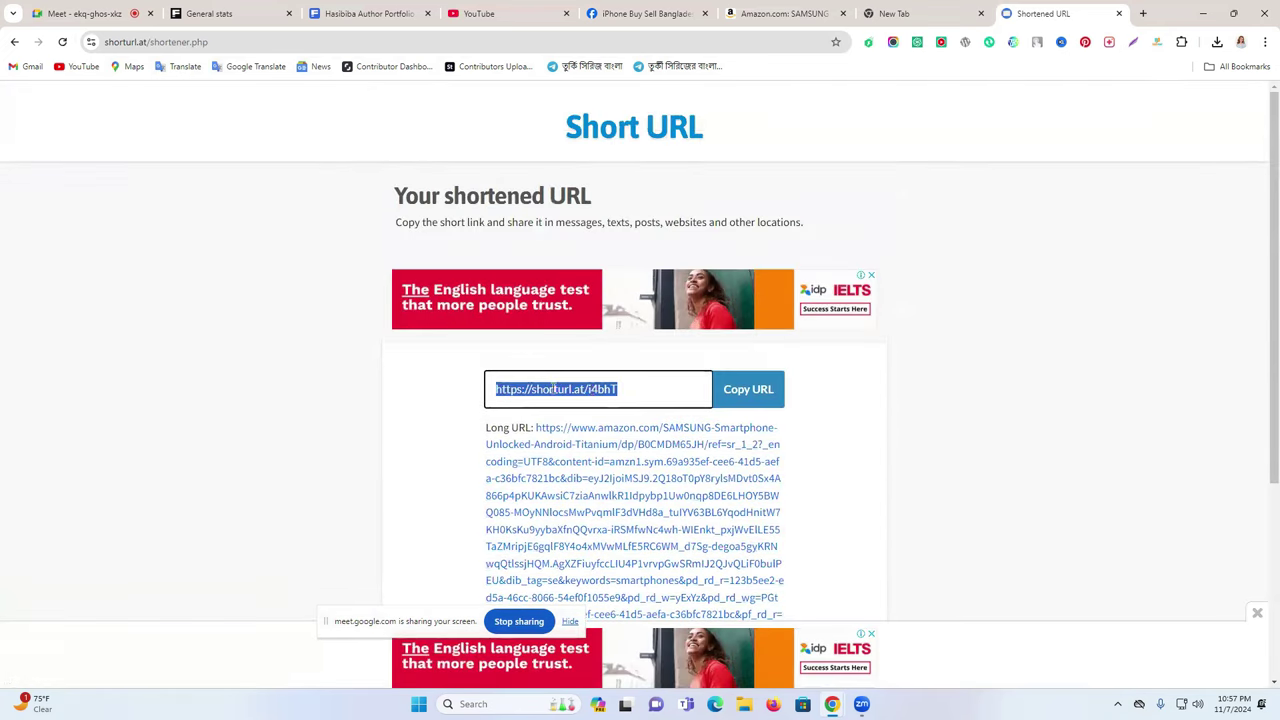
left_click(742, 390)
Switch to the Facebook group post draft and paste the short URL below the Cellular Technology line
left_click(655, 8)
left_click(593, 369)
key("ctrl+v")
left_click(604, 347)
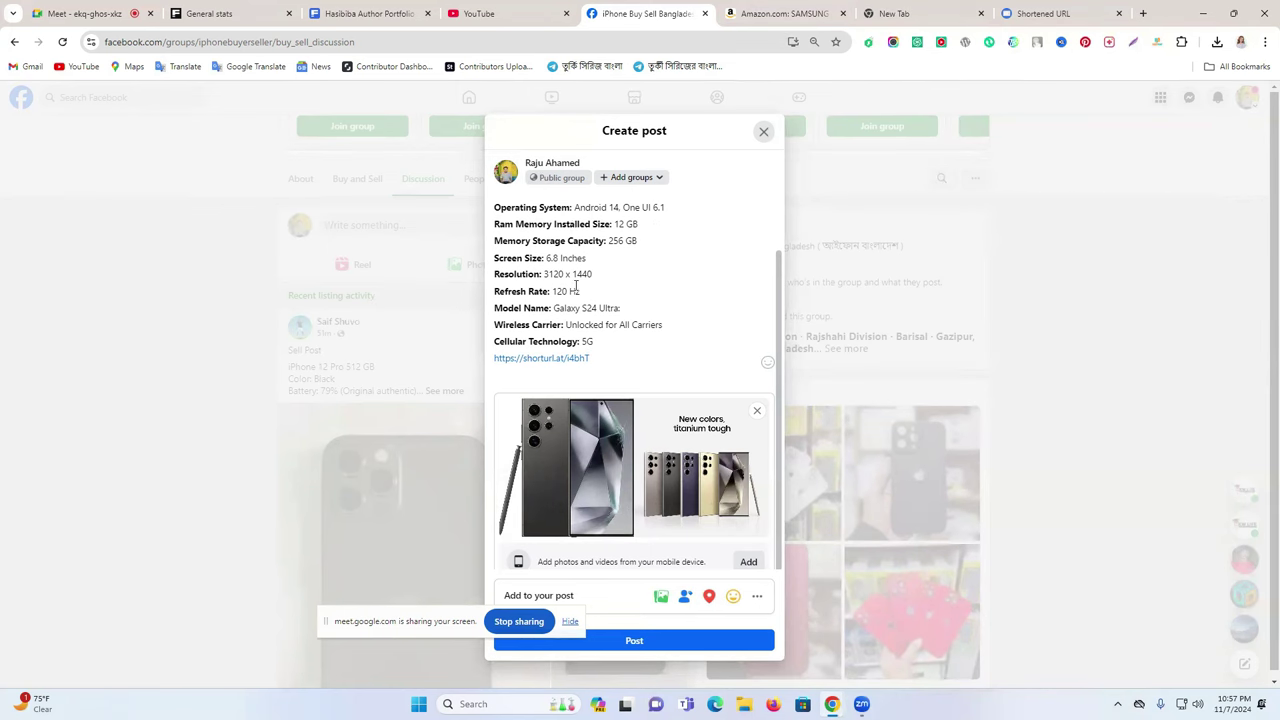
scroll(655, 315, "down", 1)
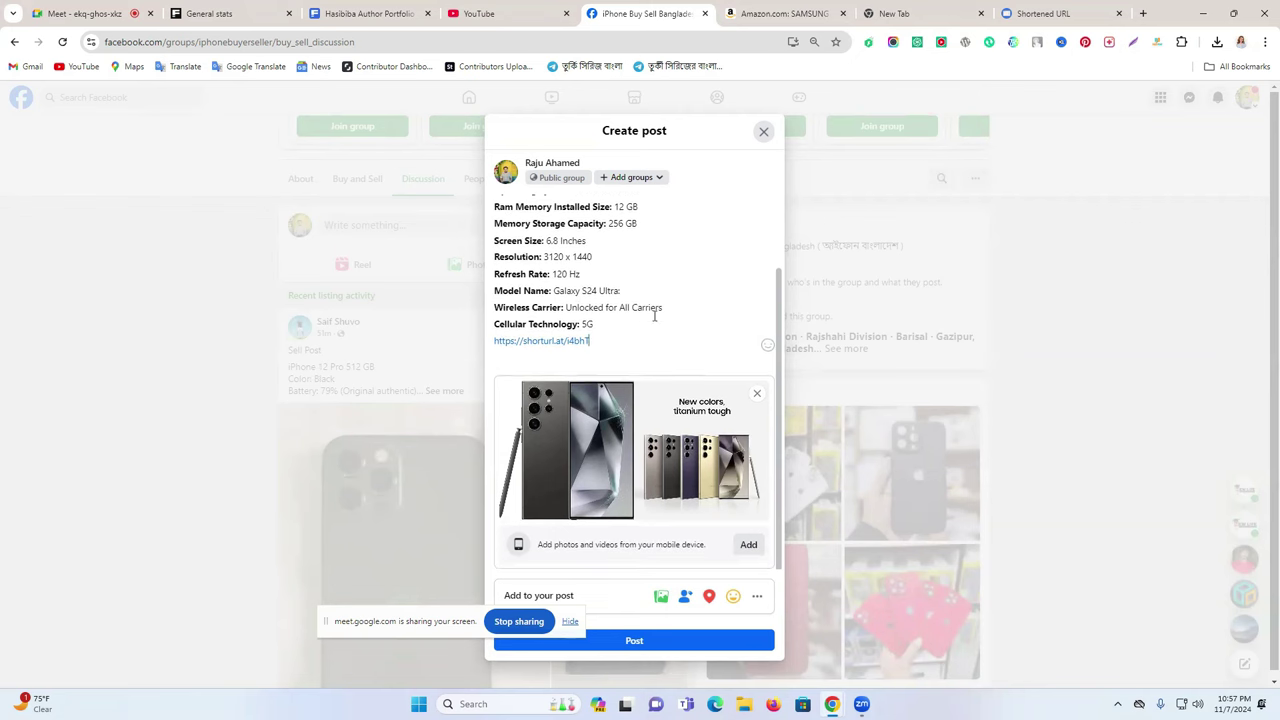
scroll(612, 338, "up", 2)
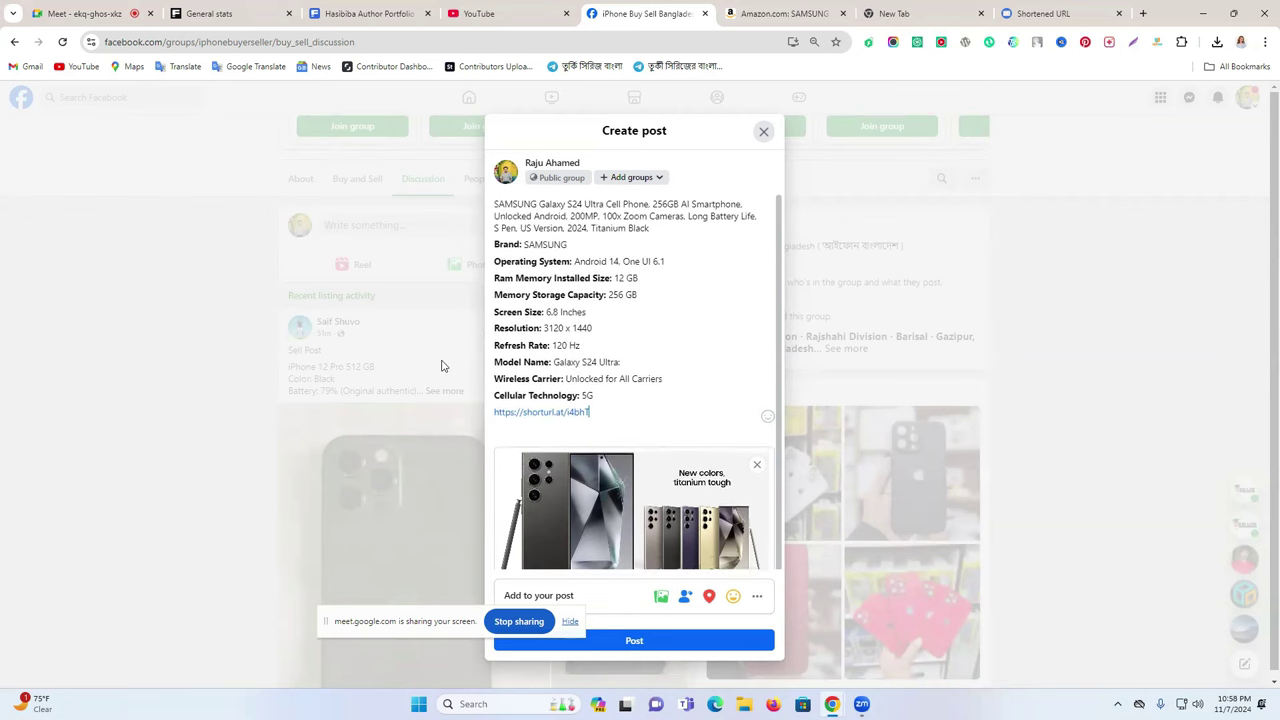
Insert the line "Buy Now Link:" directly above the short URL in the post
left_click_drag(597, 408, 494, 204)
key("Left")
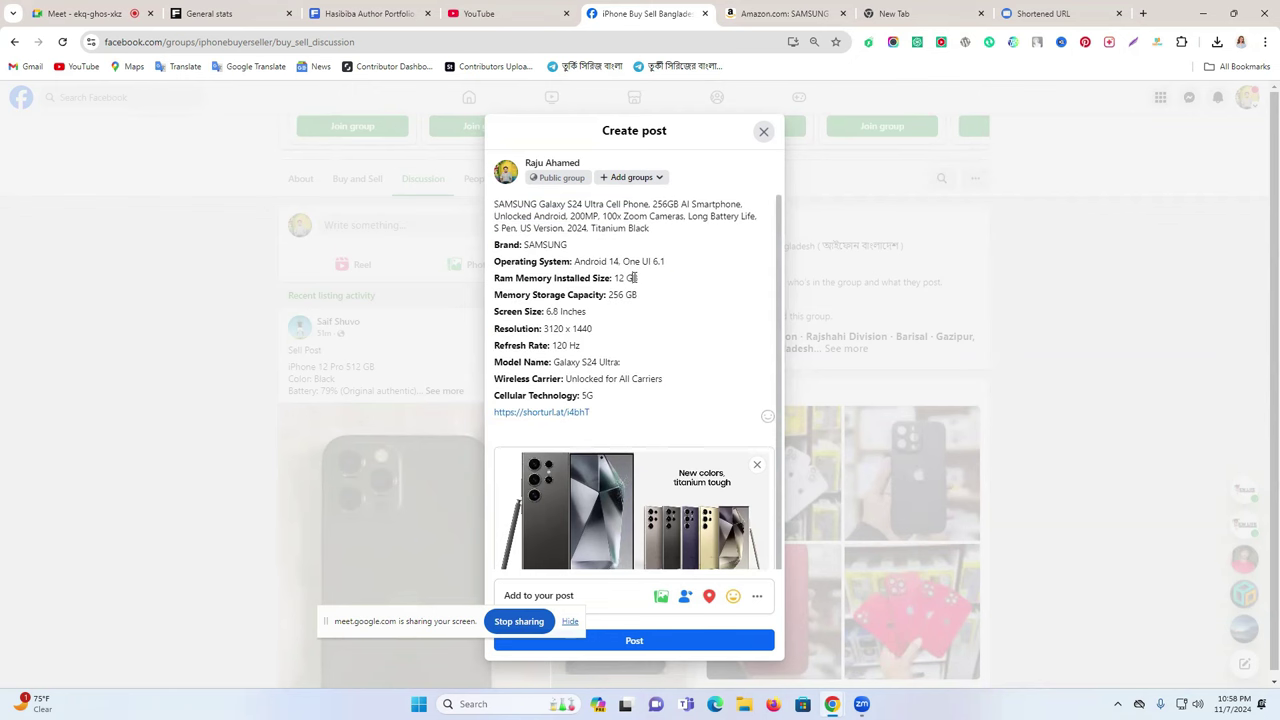
scroll(607, 344, "down", 3)
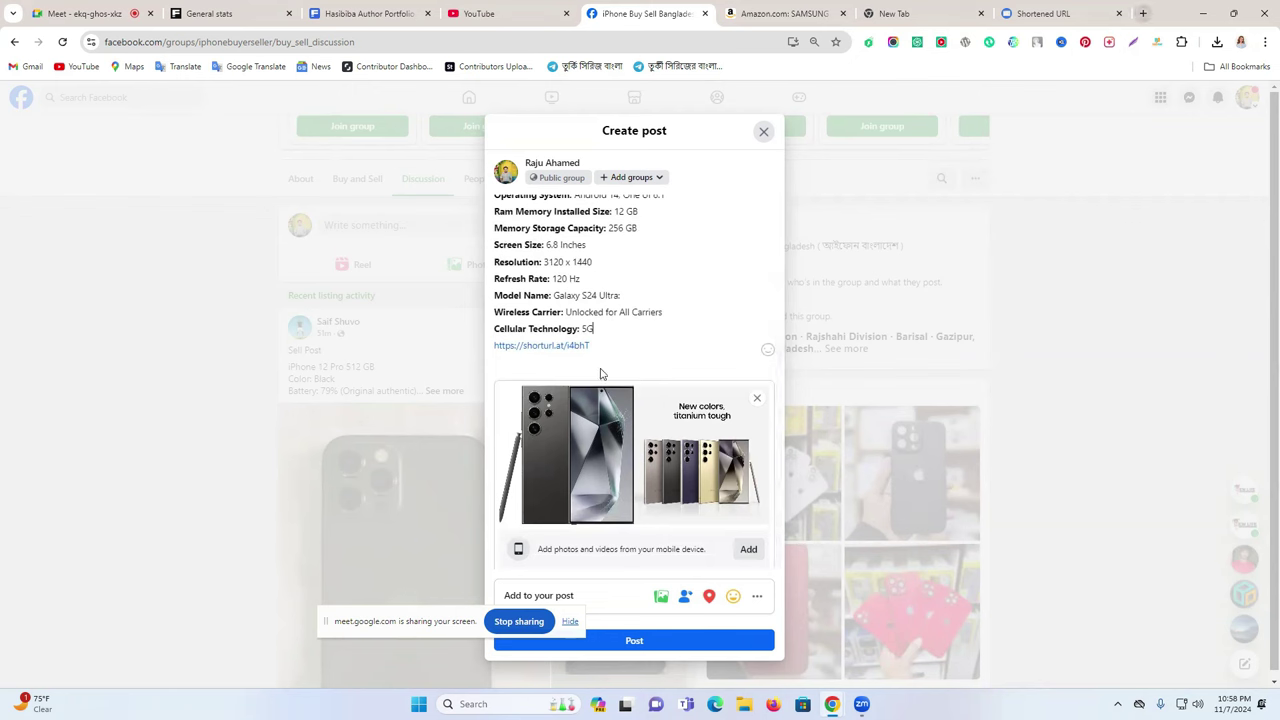
key("Return")
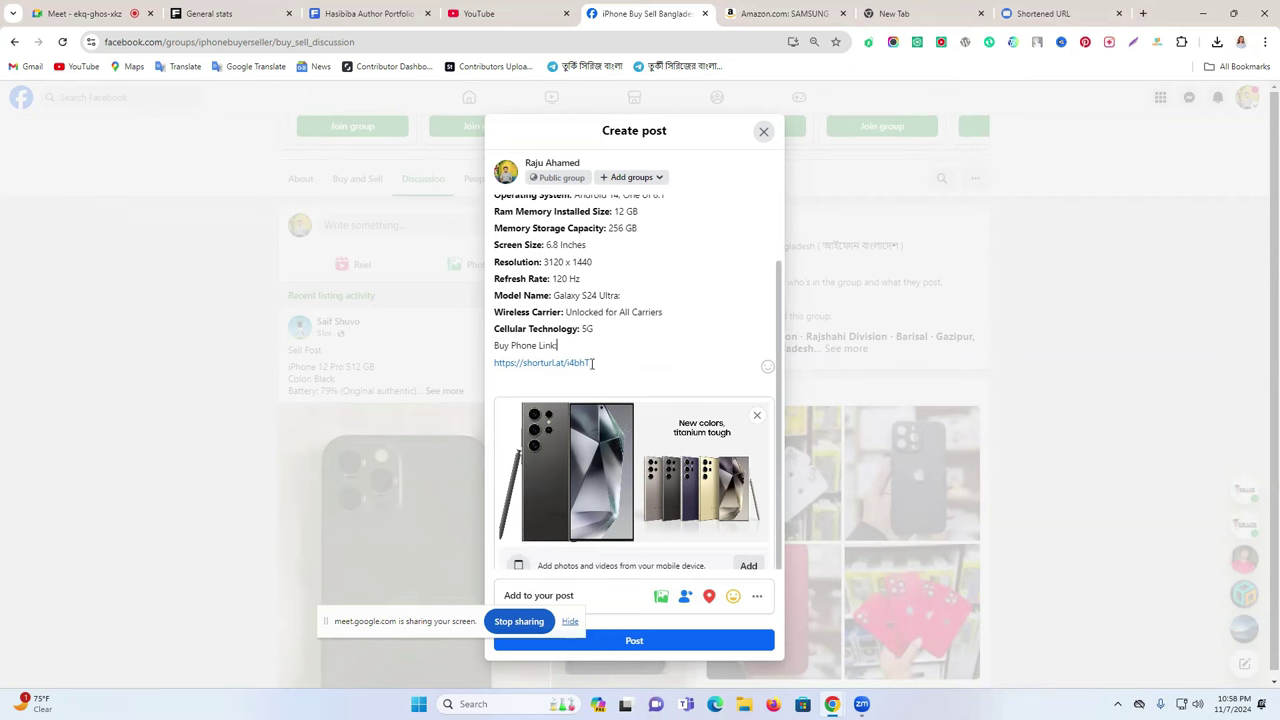
left_click(1143, 13)
left_click(693, 38)
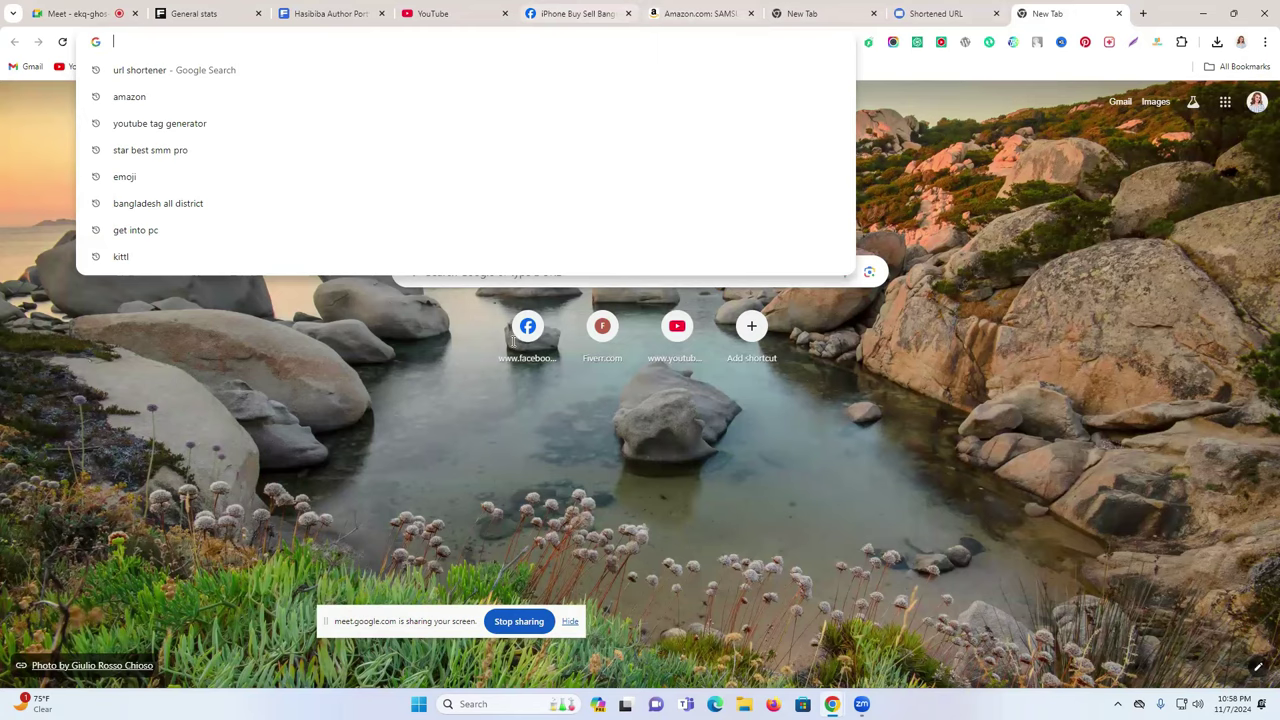
key("ctrl+5")
type("Now Phone Link:")
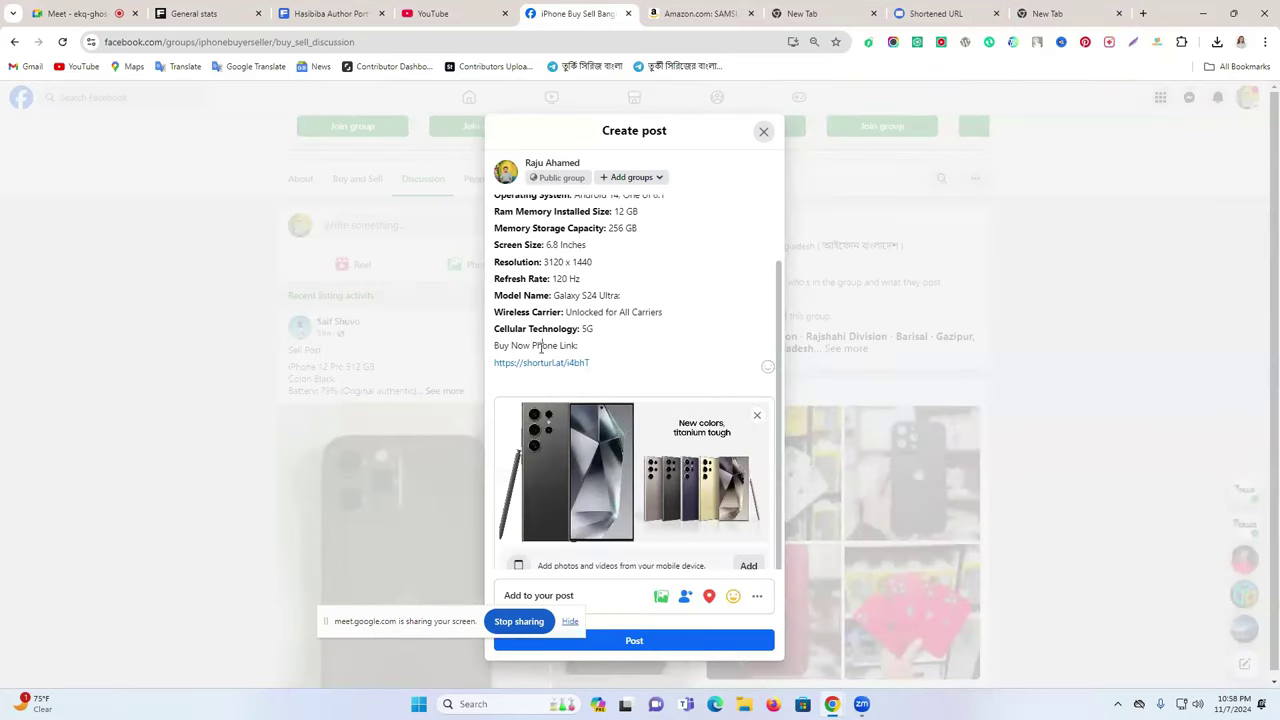
double_click(541, 347)
key("BackSpace")
Search Google for "emoji" in the empty browser tab
key("ctrl+9")
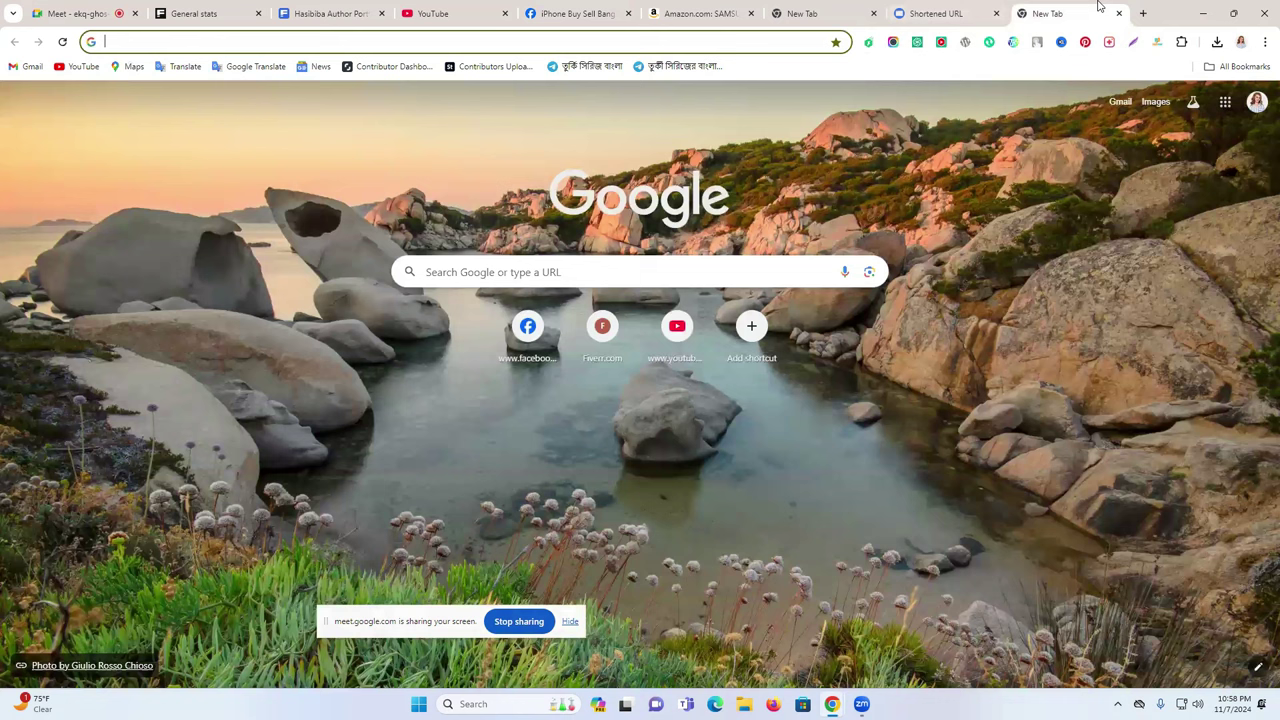
left_click(474, 42)
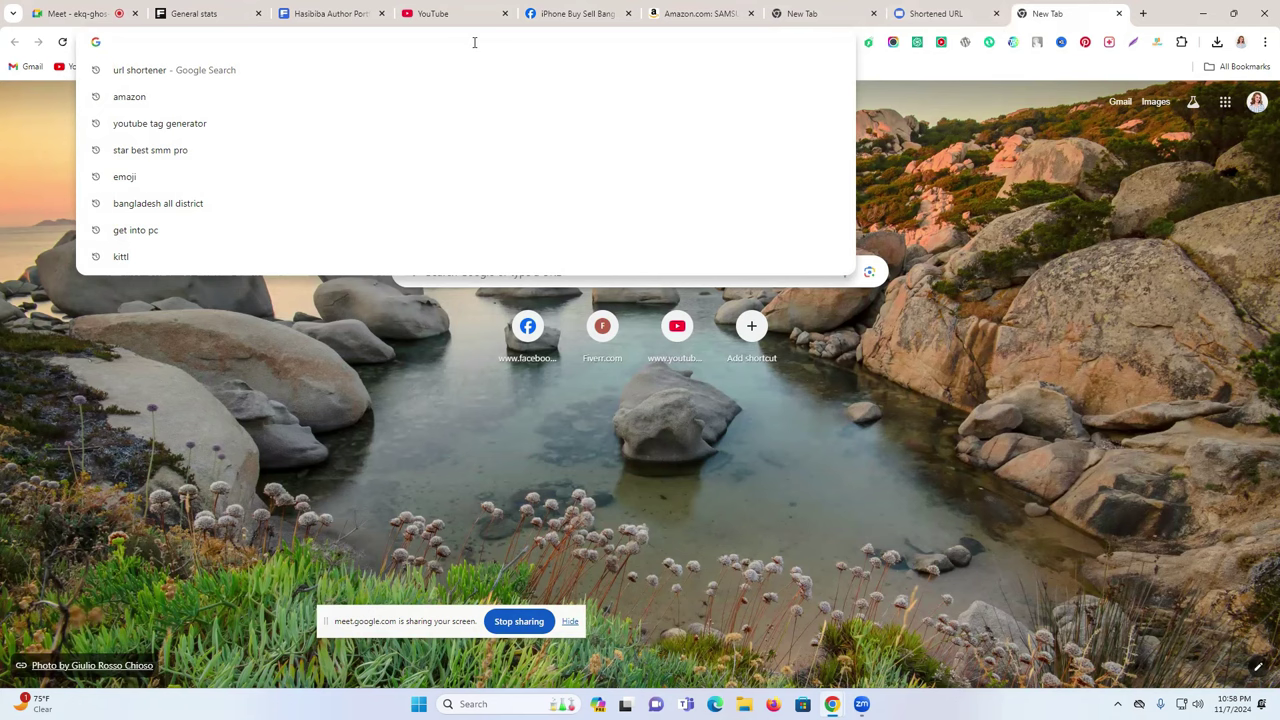
type("em")
key("Return")
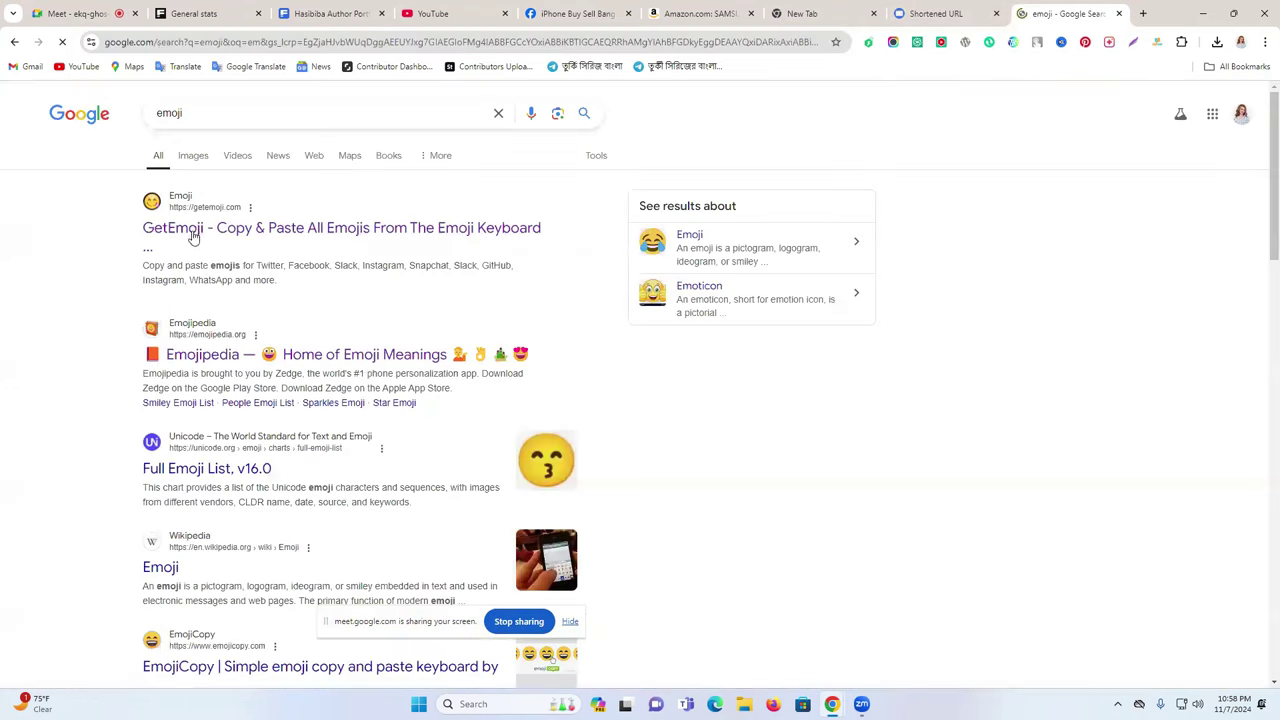
Open Emojipedia, look into its Smileys category for a suitable emoji, and return to the Google search results
left_click(192, 354)
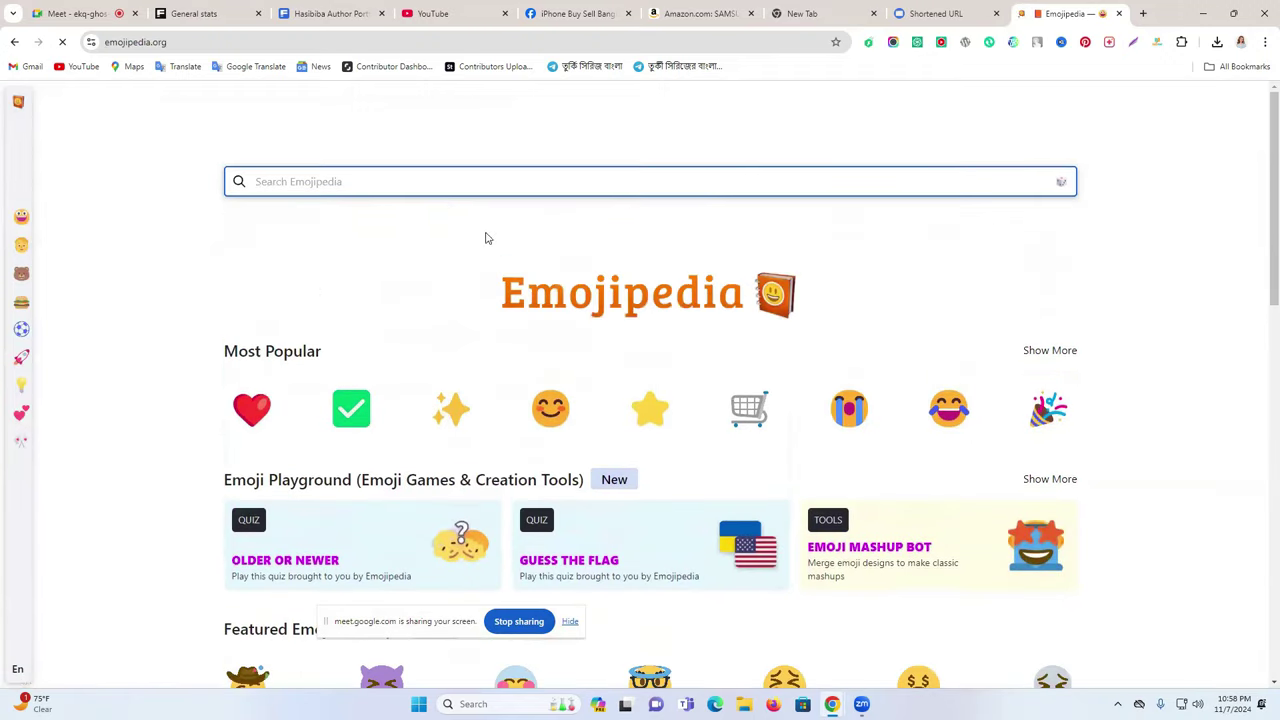
scroll(489, 289, "down", 15)
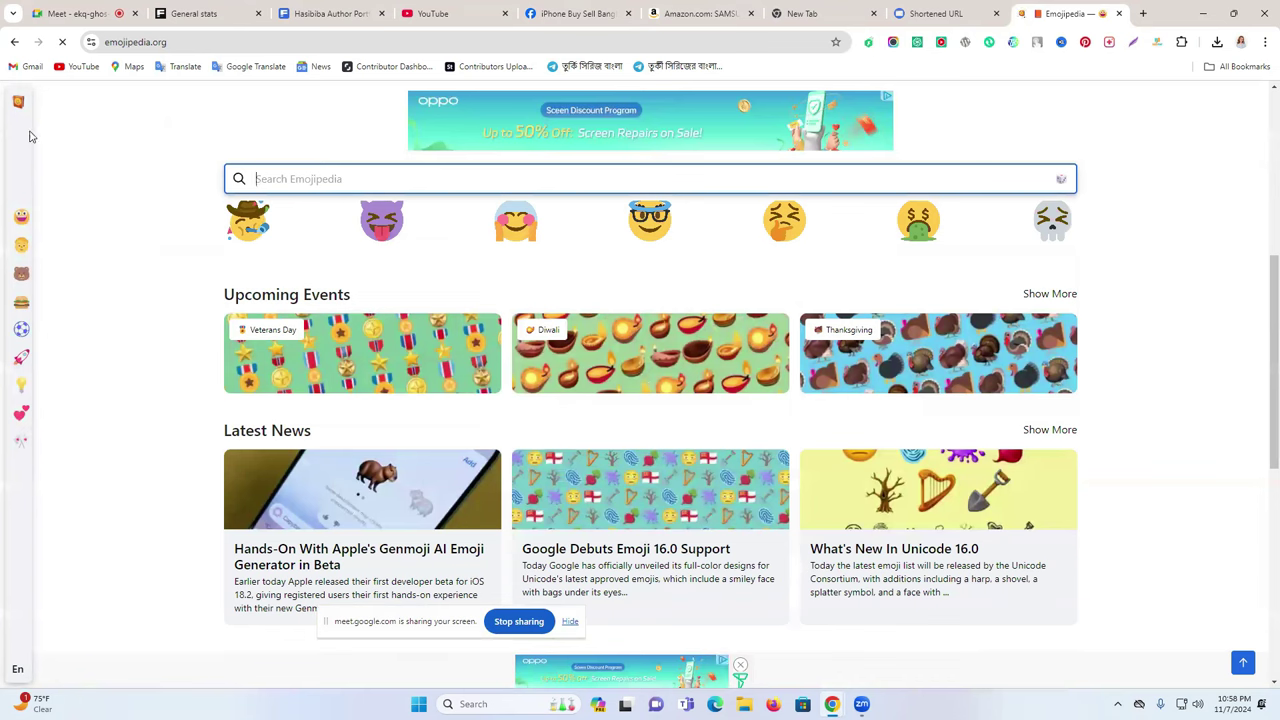
mouse_move(28, 258)
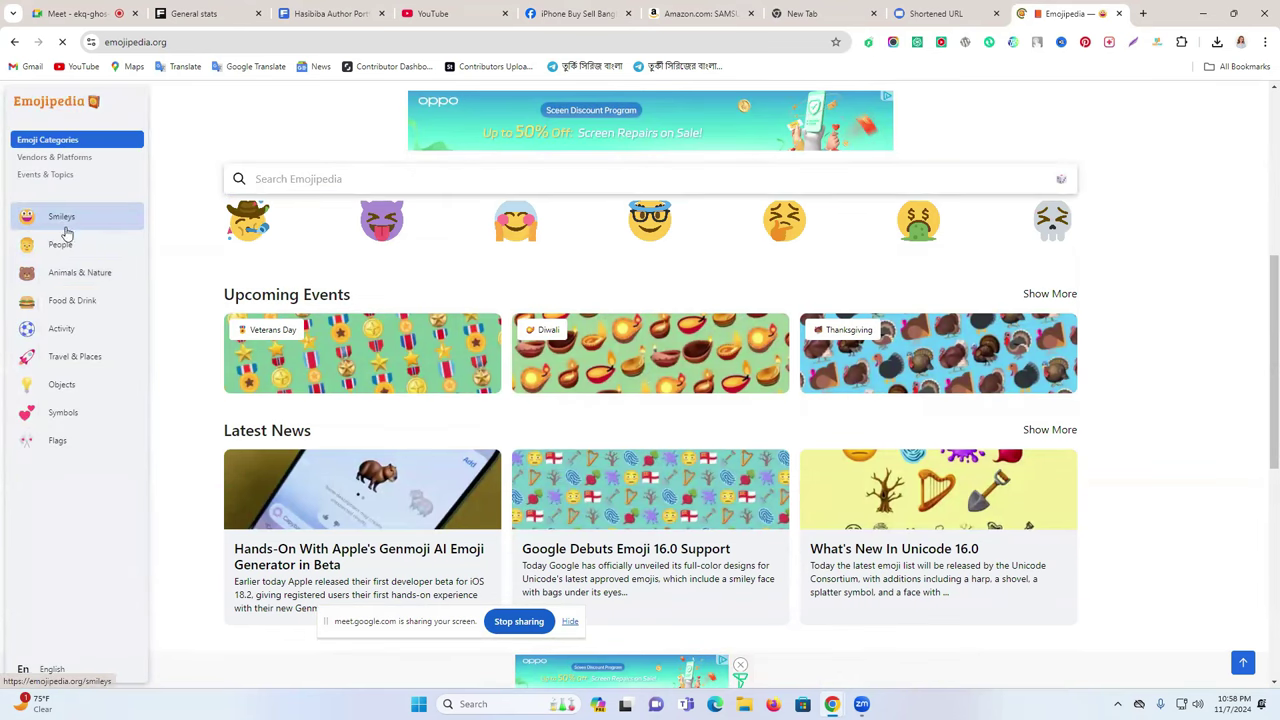
left_click(66, 228)
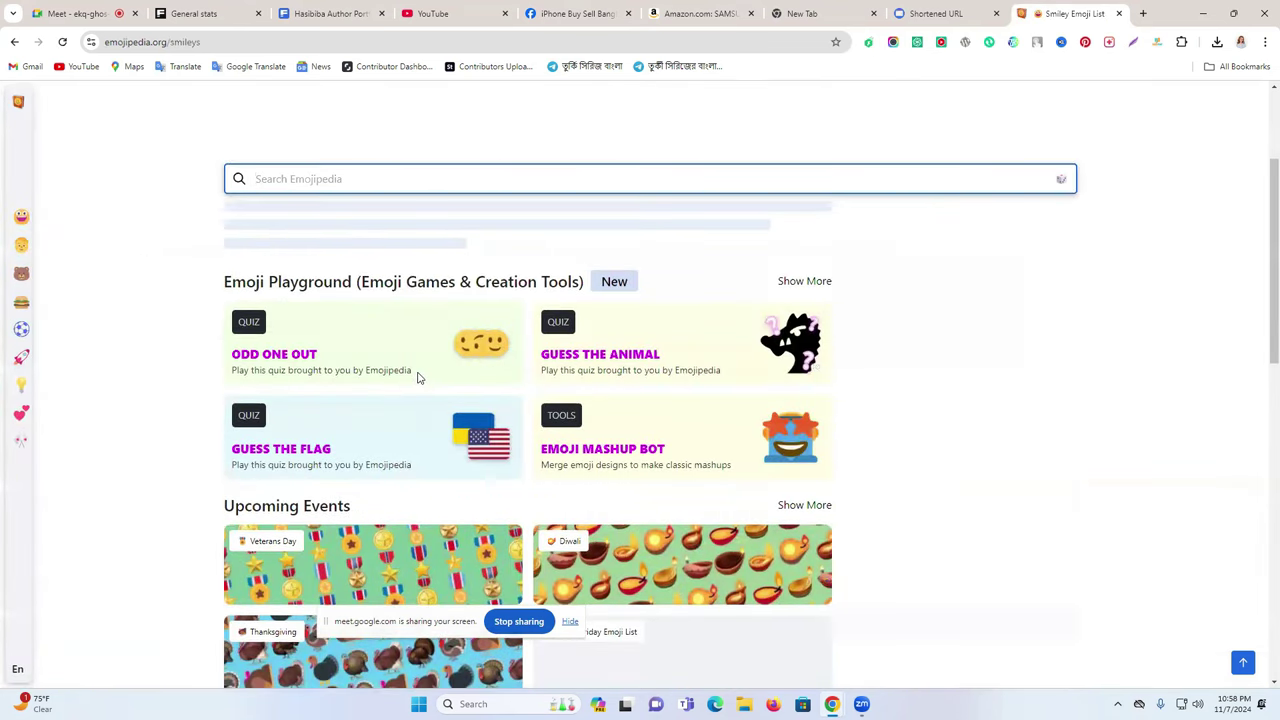
left_click(12, 43)
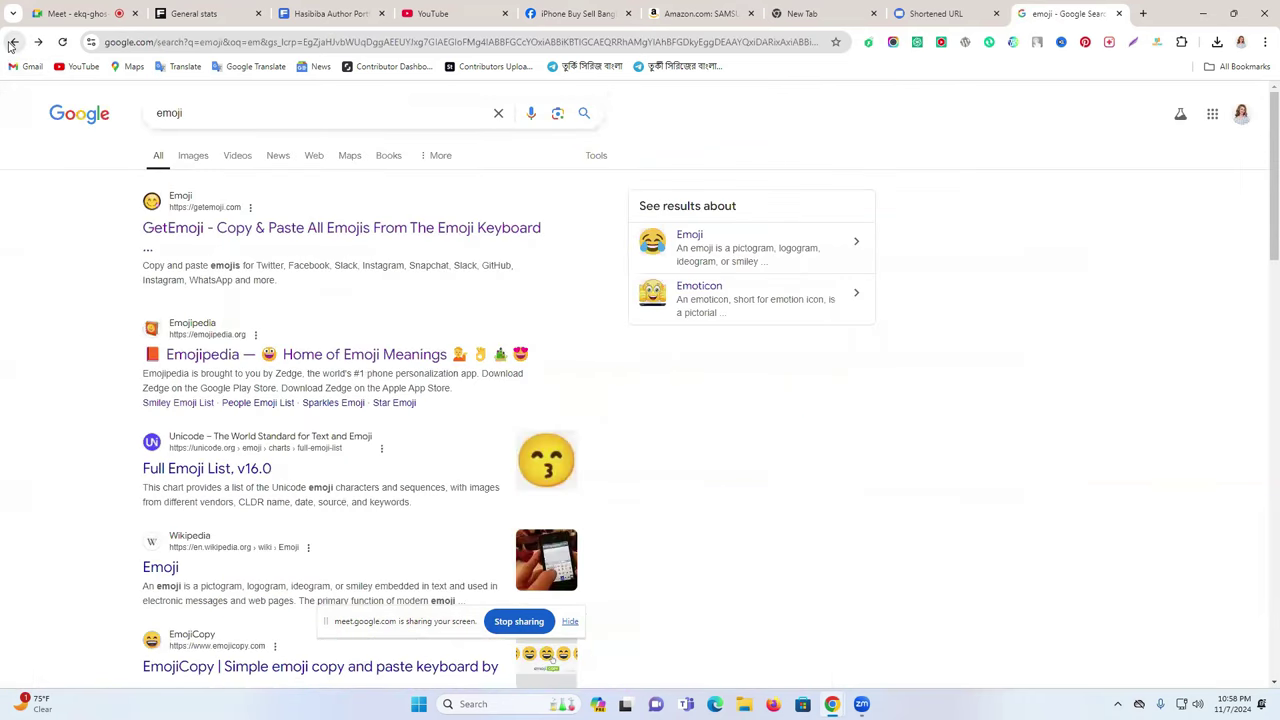
left_click(38, 42)
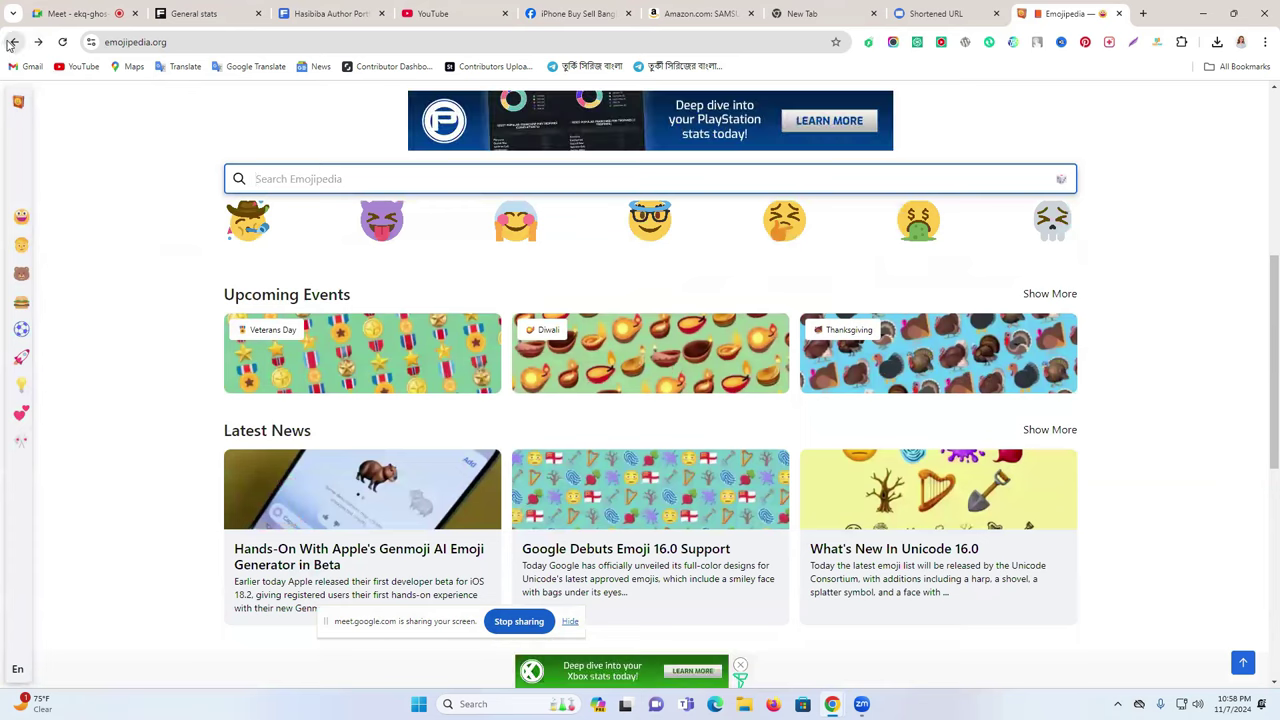
left_click(12, 43)
Copy the right-pointing hand emoji from the GetEmoji website and insert it after "Buy Now Link:" in the Facebook post
left_click(388, 232)
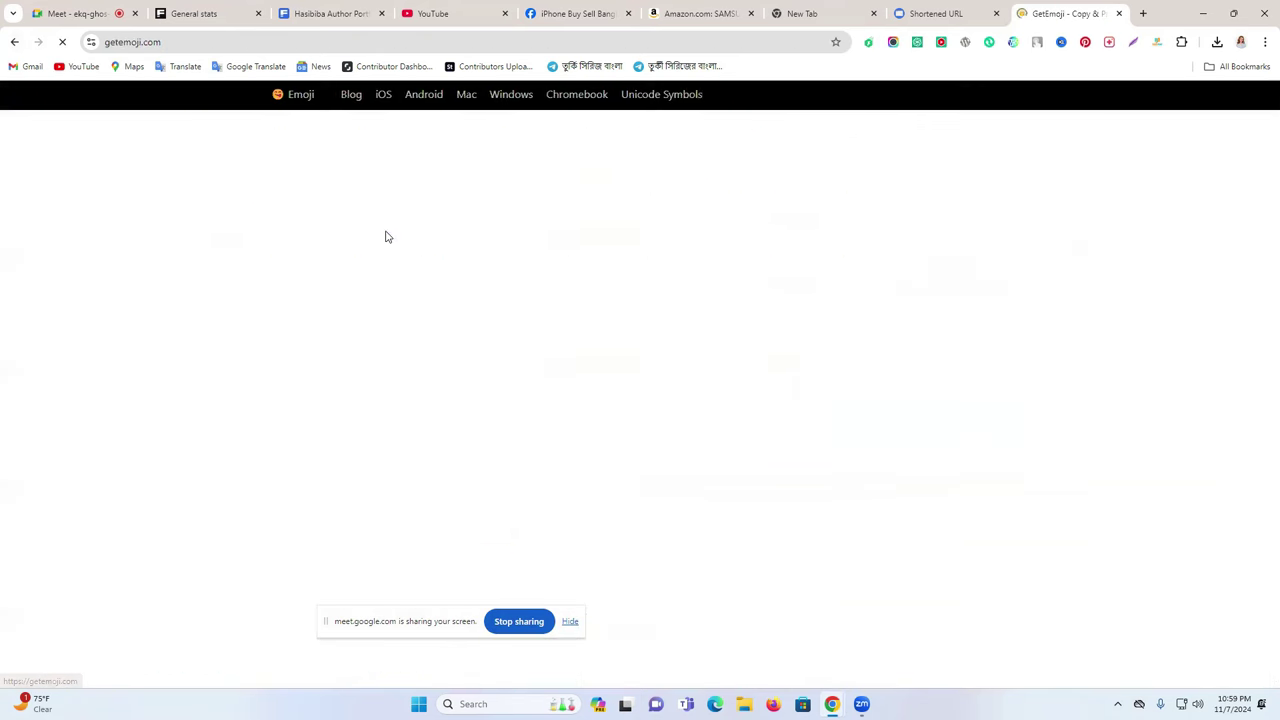
scroll(464, 339, "down", 3)
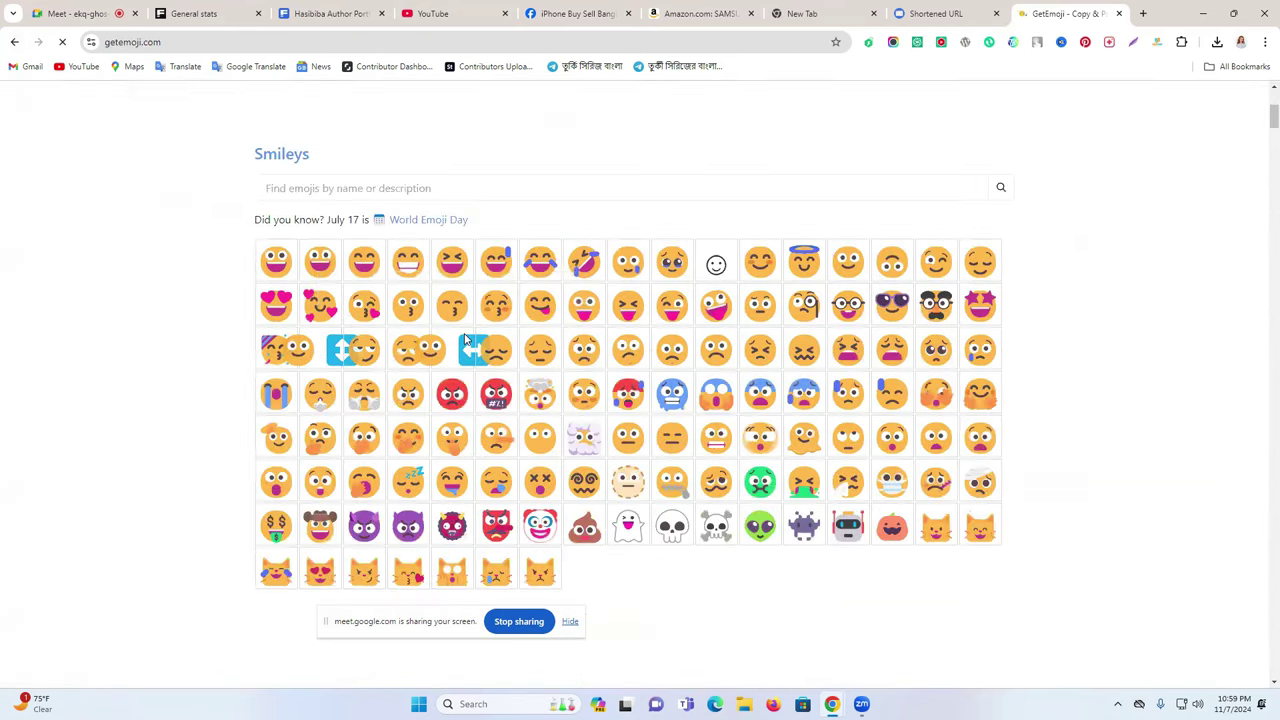
scroll(464, 341, "down", 7)
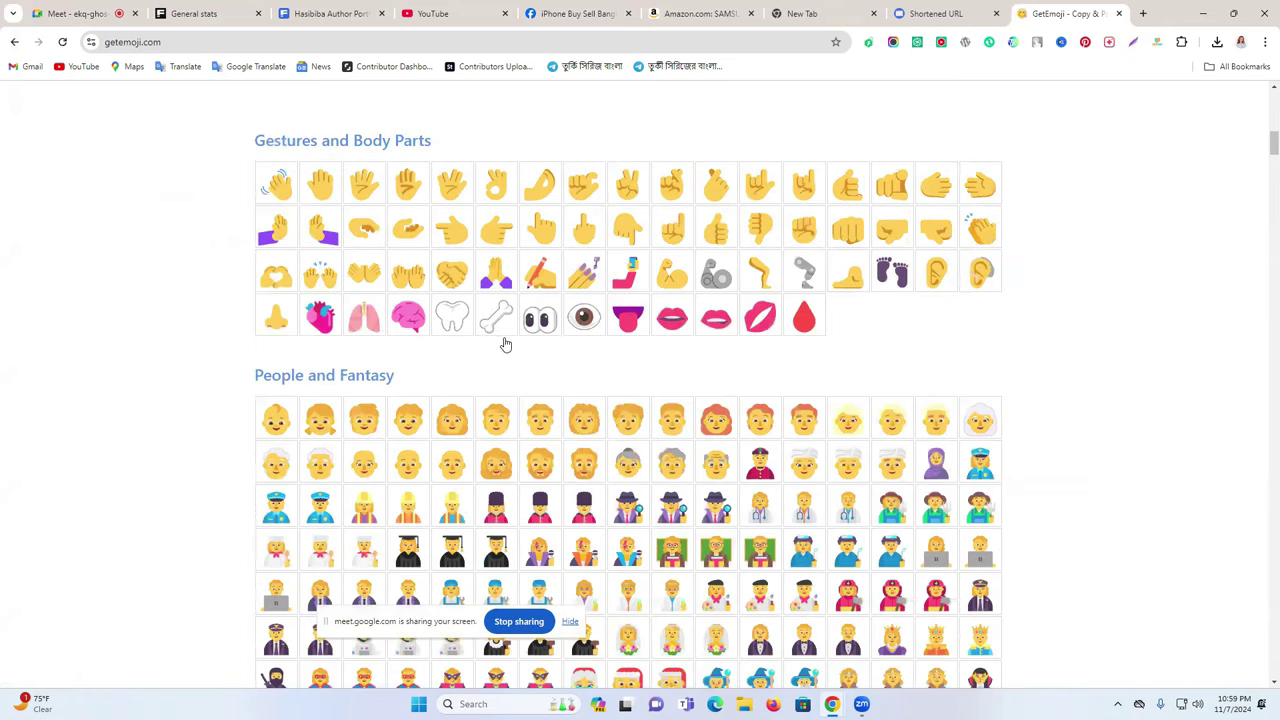
left_click(493, 333)
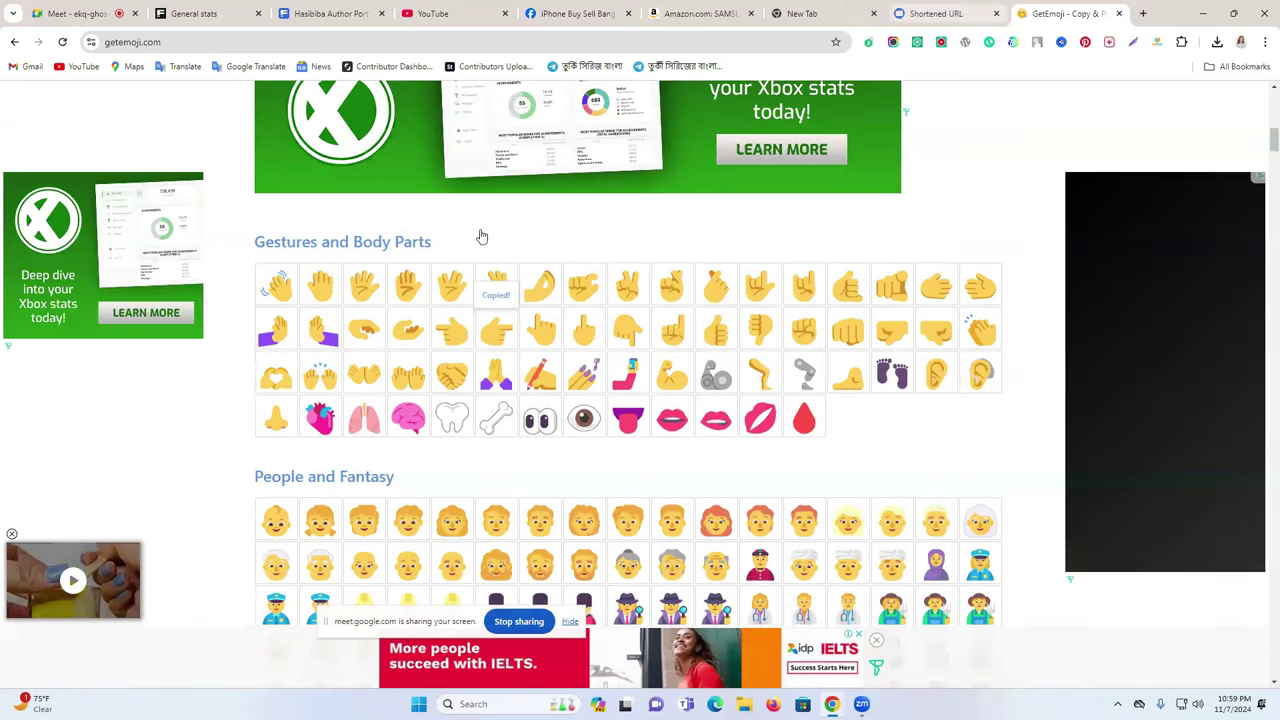
key("ctrl+5")
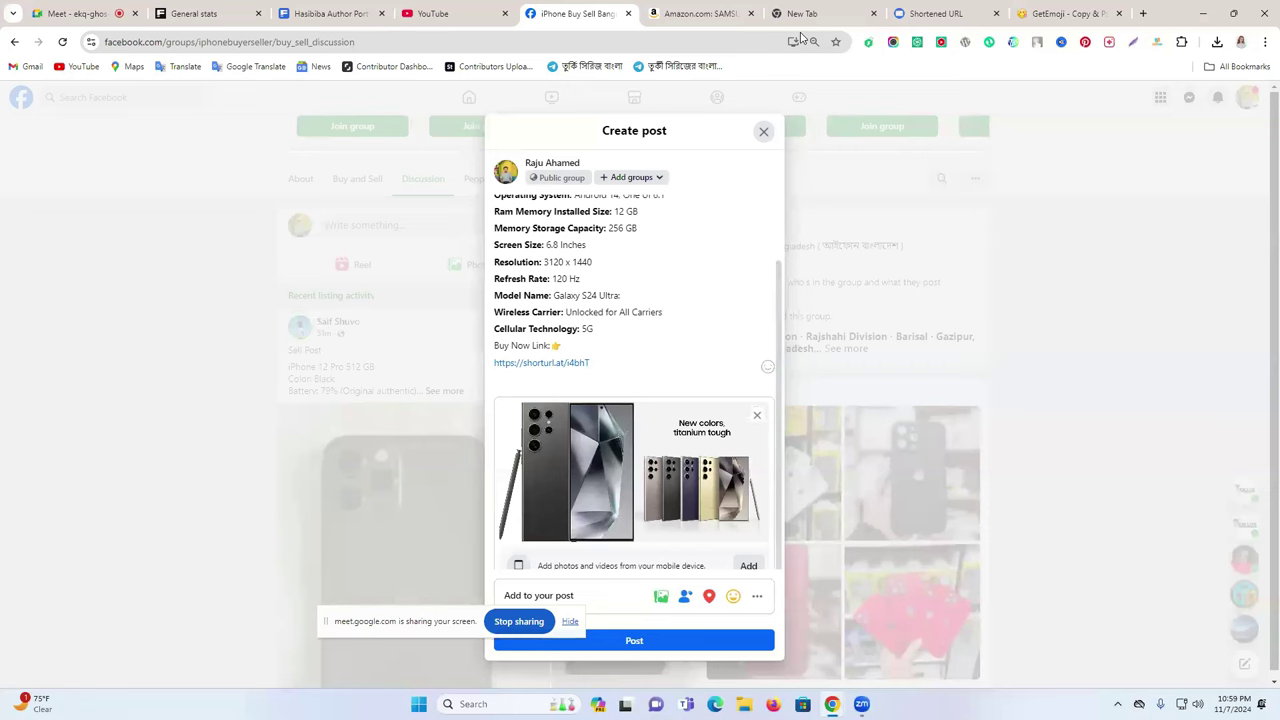
Copy the down-pointing hand emoji from GetEmoji and paste it after the right-pointing hand in the Facebook post
left_click(950, 13)
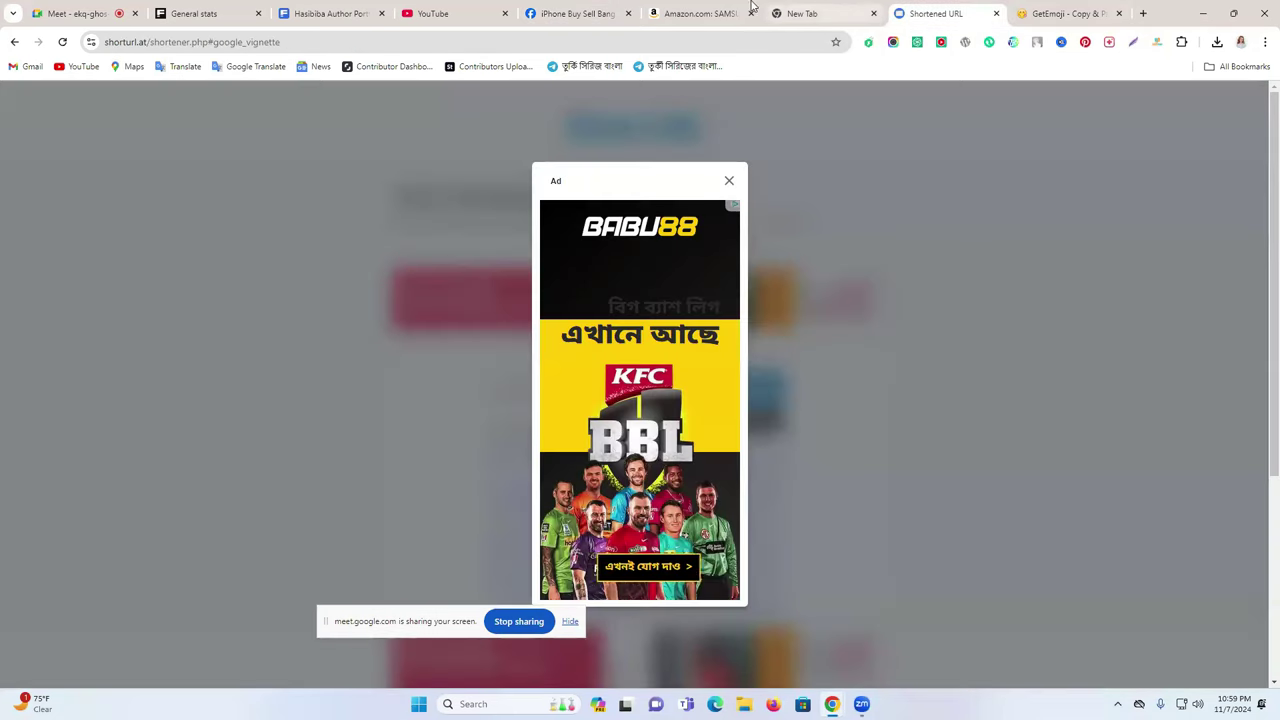
left_click(1066, 12)
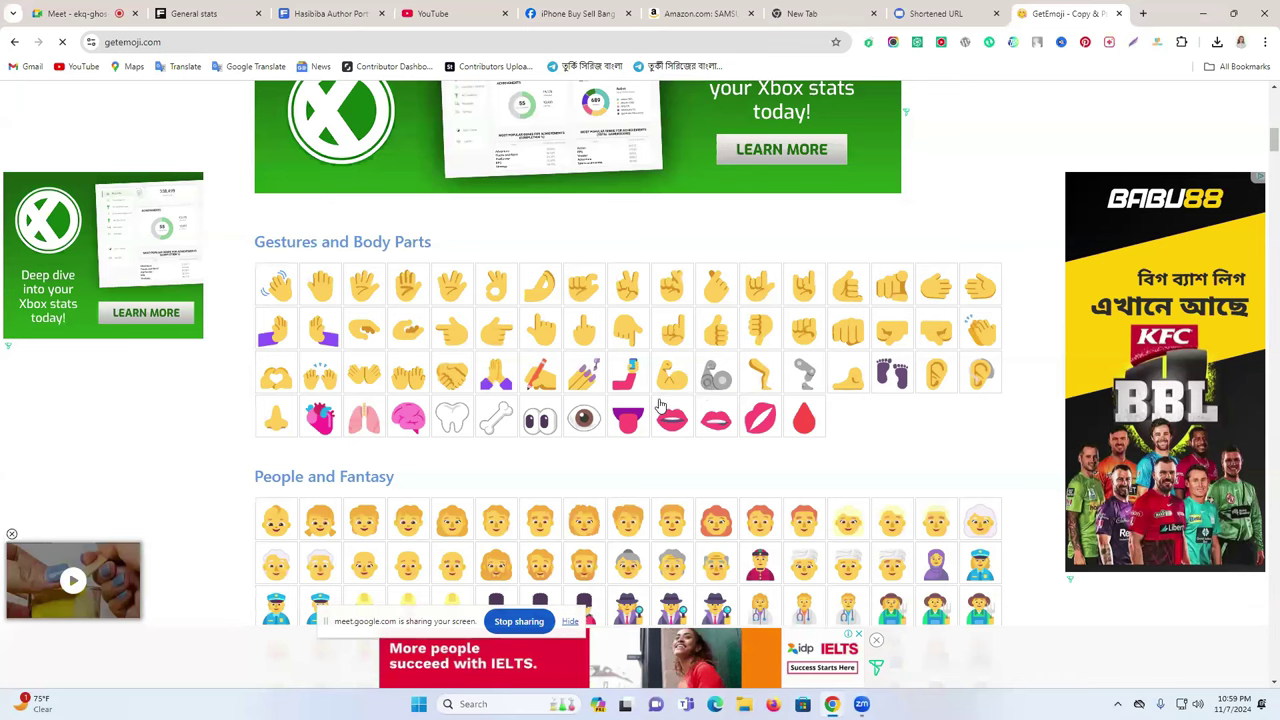
left_click(627, 333)
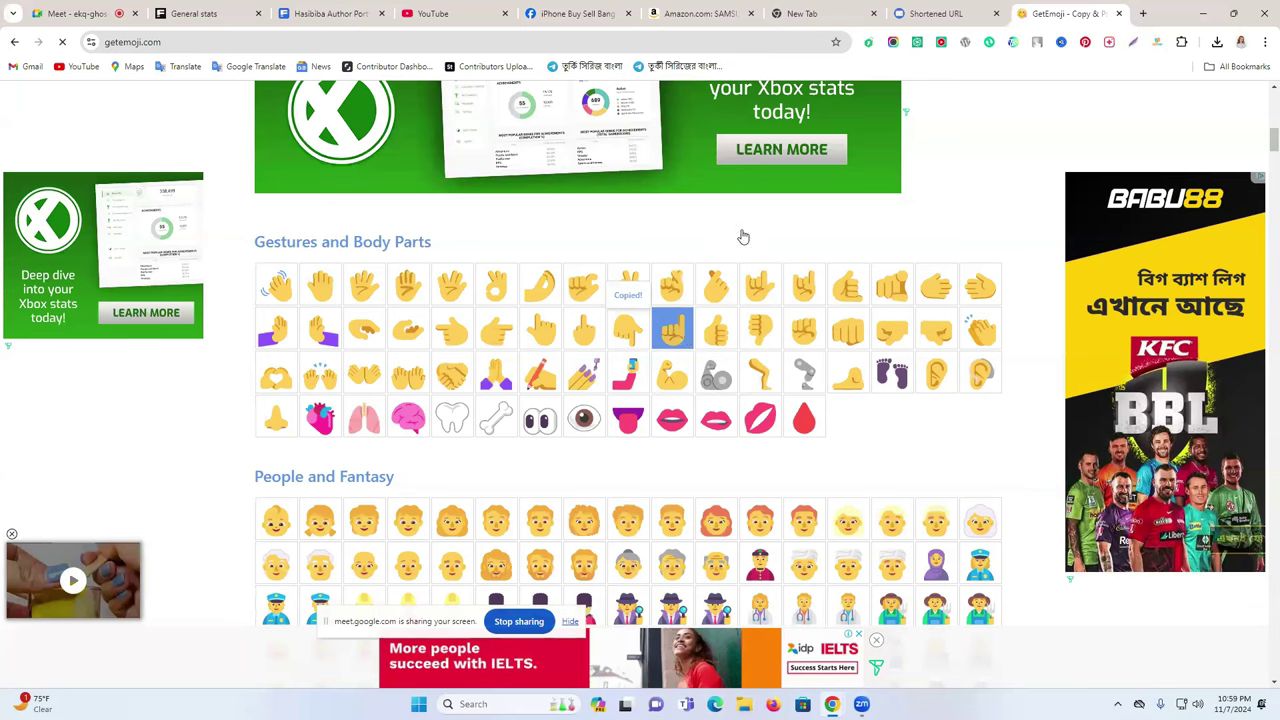
key("ctrl+5")
key("ctrl+v")
key("ctrl+v")
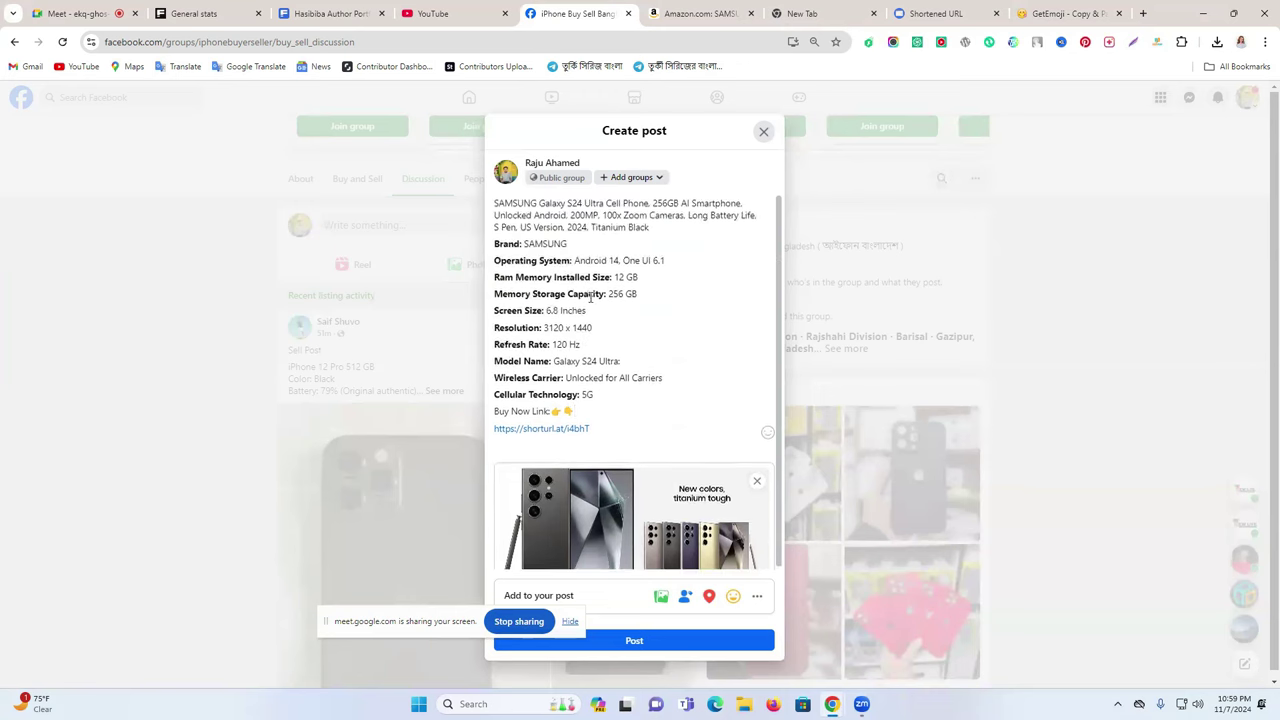
Copy the entire Samsung Galaxy S24 Ultra post text and publish the post to the iPhone Buy Sell Bangladesh group
left_click_drag(614, 343, 631, 437)
right_click(575, 350)
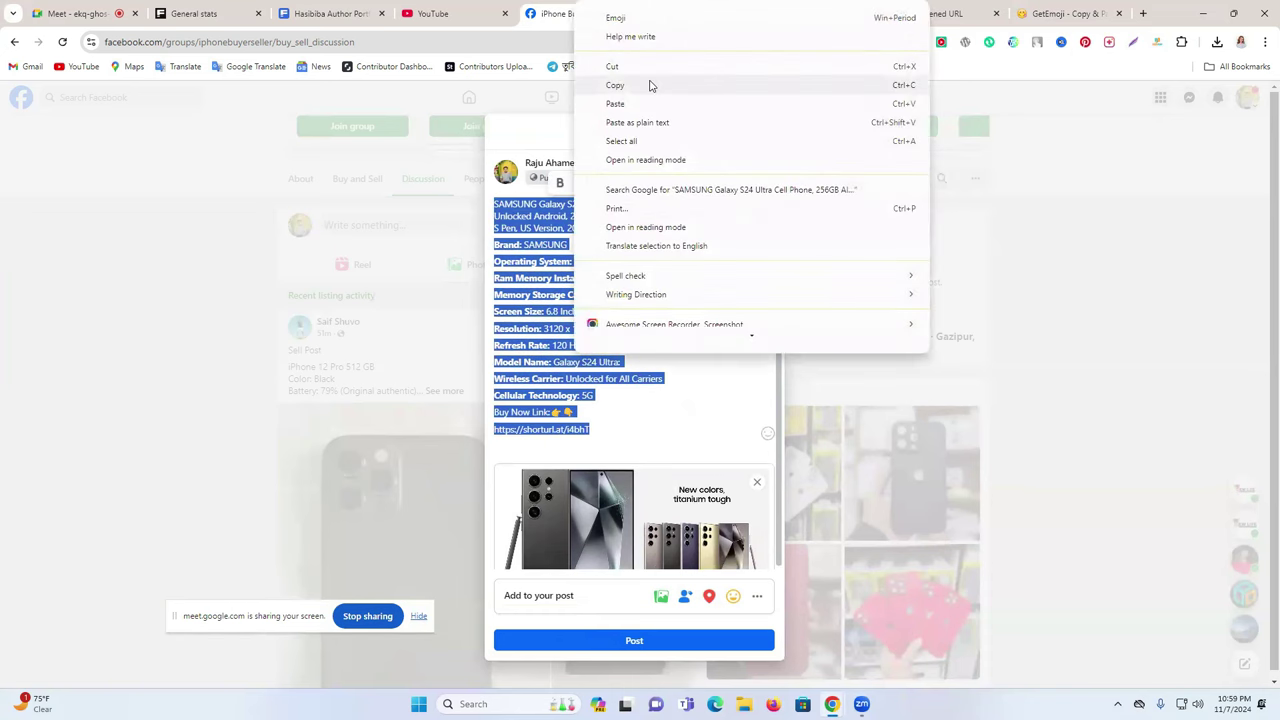
left_click(650, 86)
right_click(505, 310)
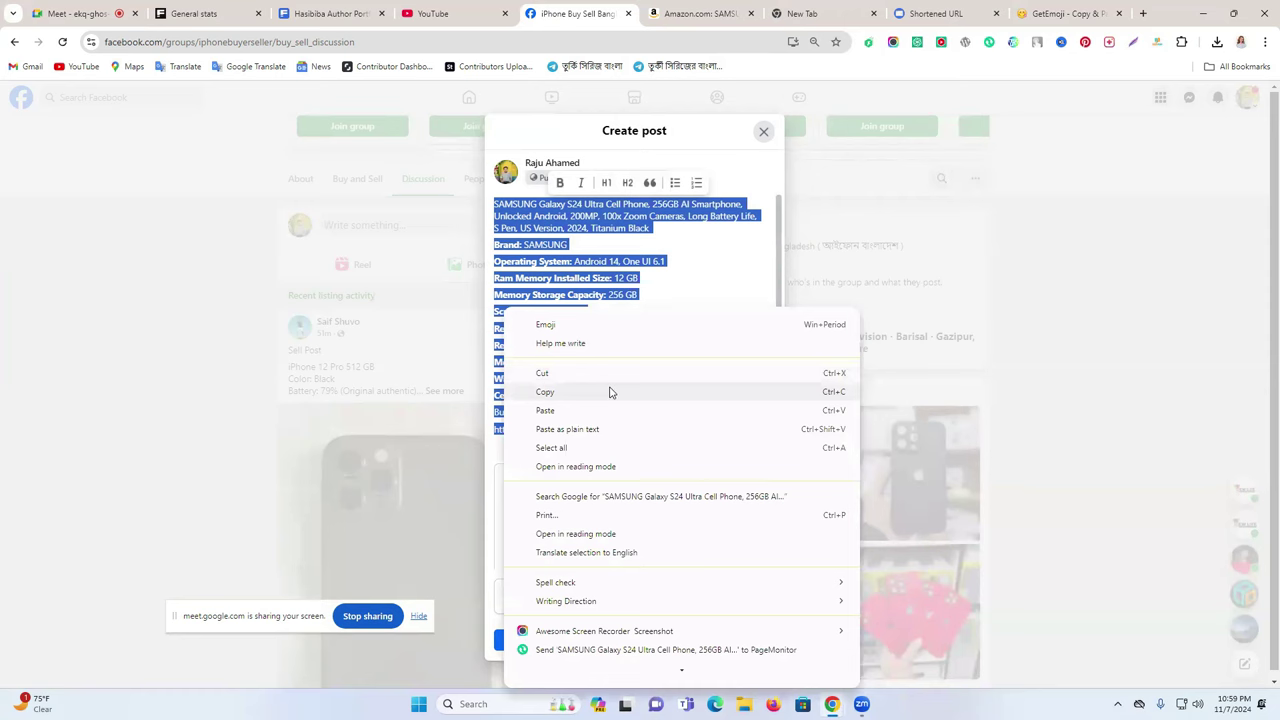
left_click(610, 392)
left_click(650, 640)
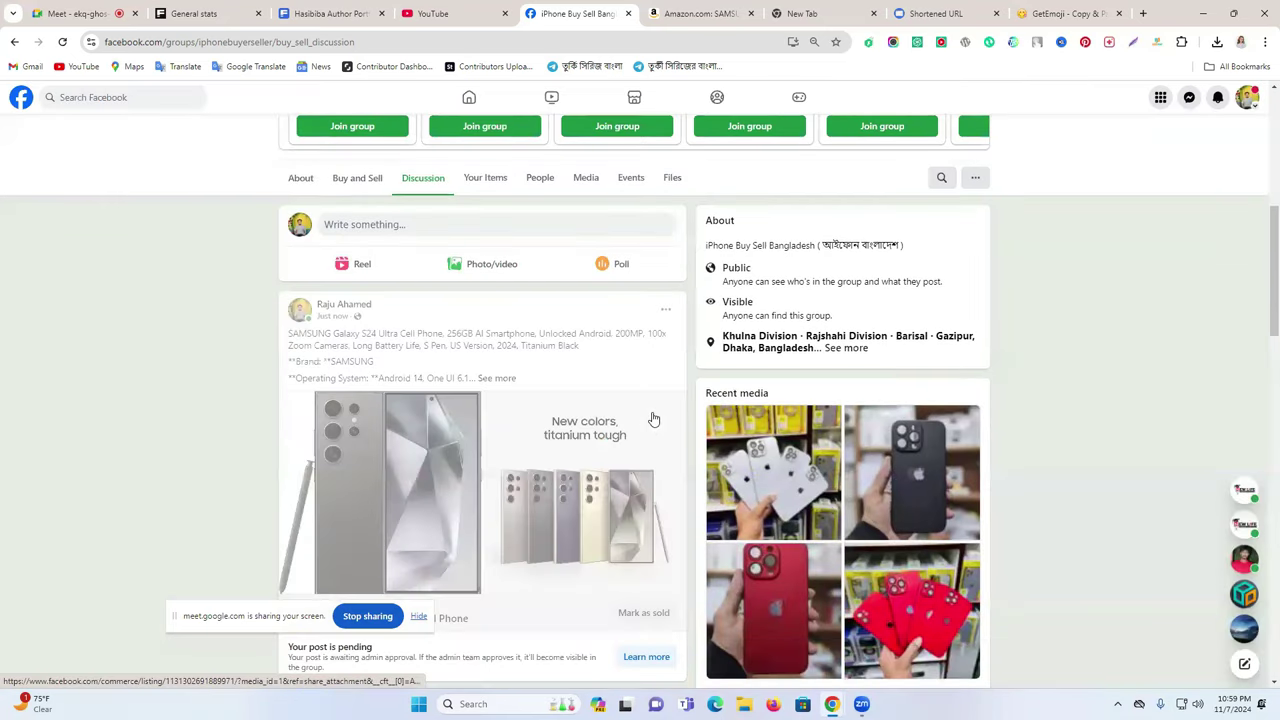
Look over the newly submitted Samsung Galaxy S24 Ultra post and its images in the group's discussion feed
scroll(650, 425, "down", 1)
scroll(645, 435, "up", 2)
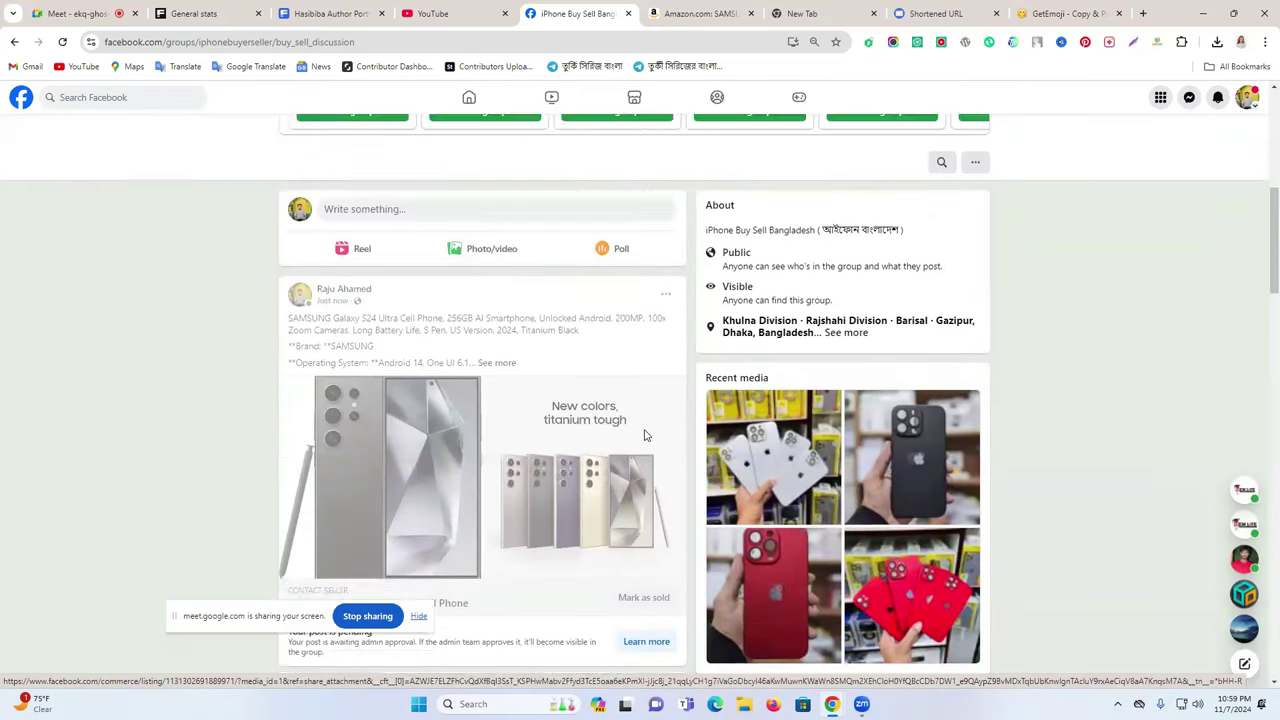
scroll(645, 435, "down", 2)
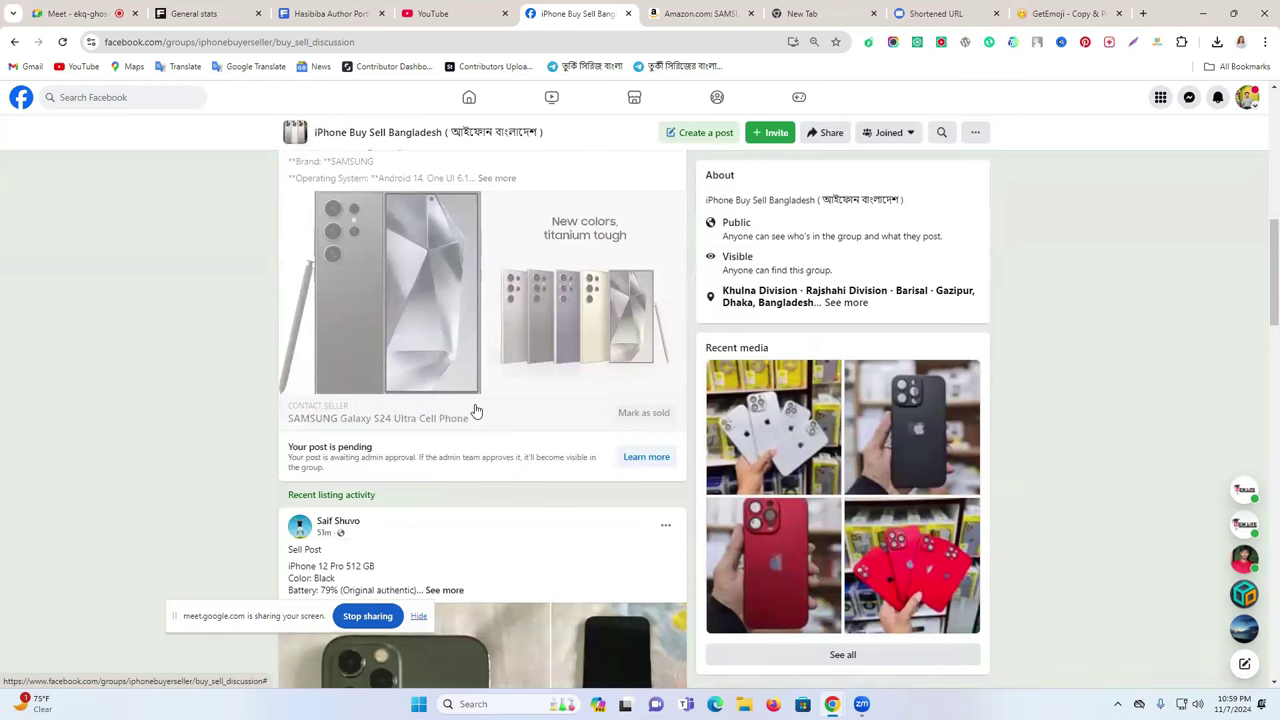
scroll(475, 415, "up", 1)
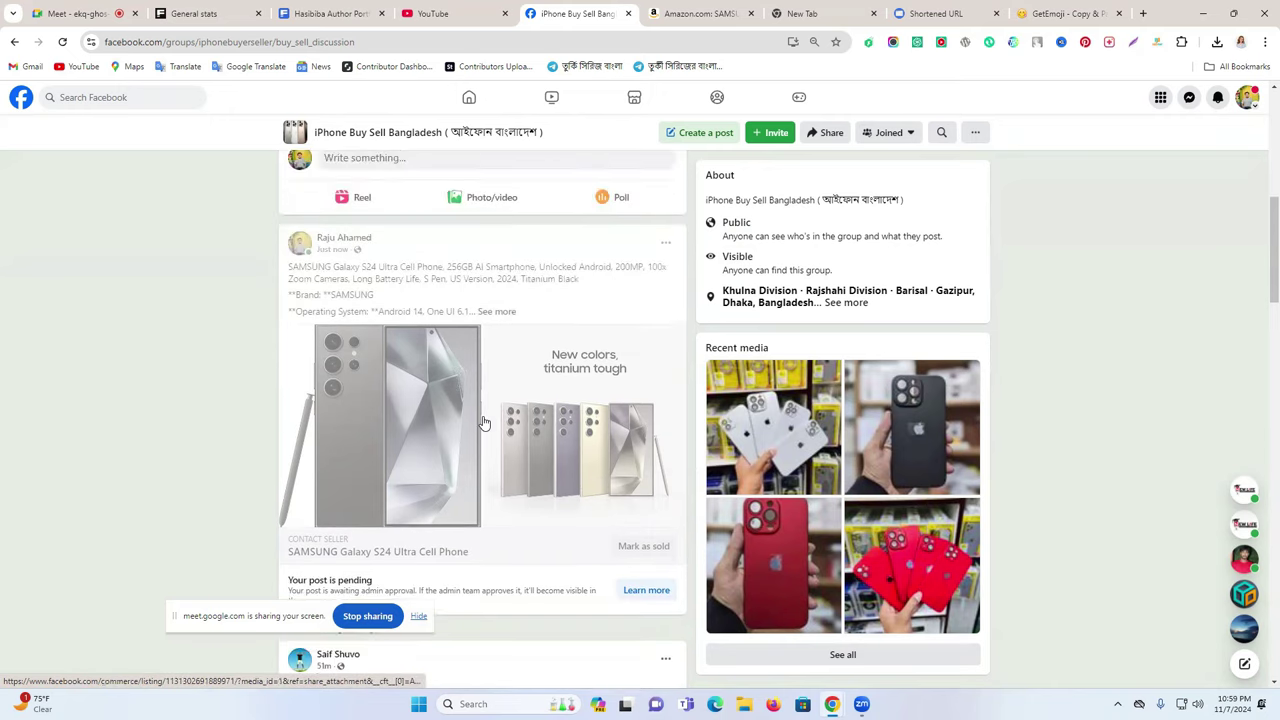
scroll(483, 421, "down", 2)
scroll(483, 421, "up", 1)
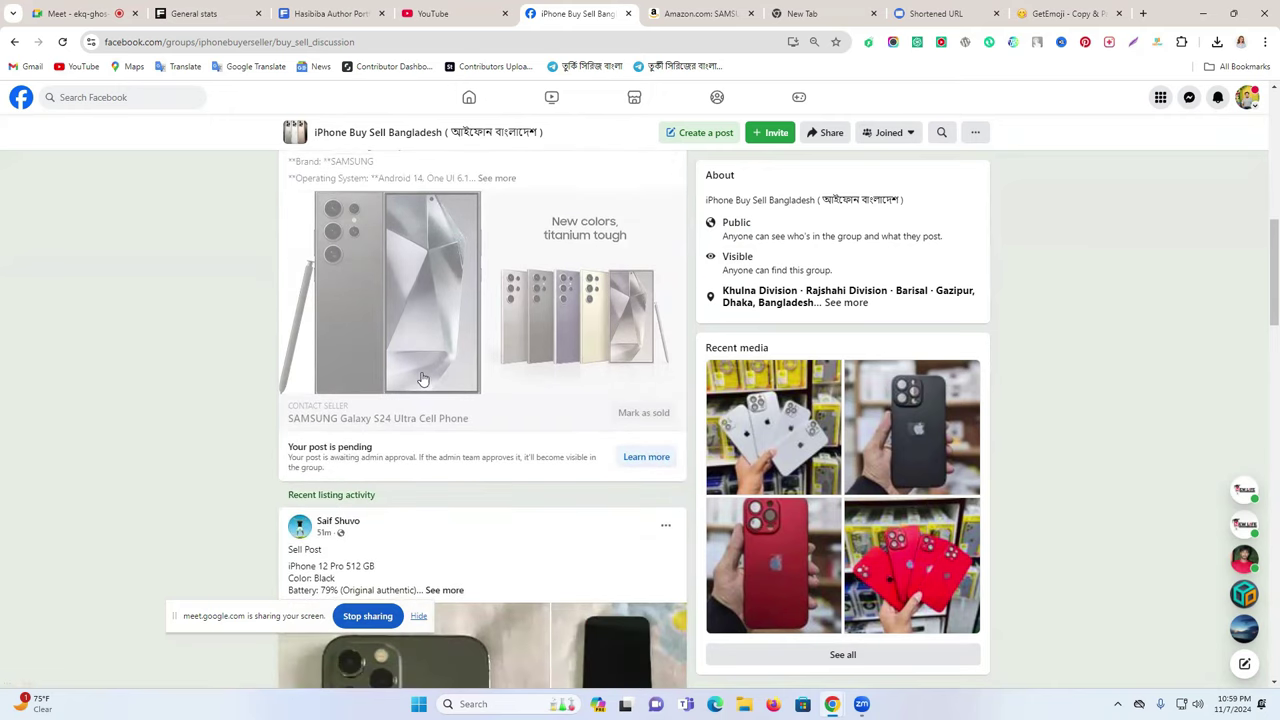
scroll(517, 404, "up", 2)
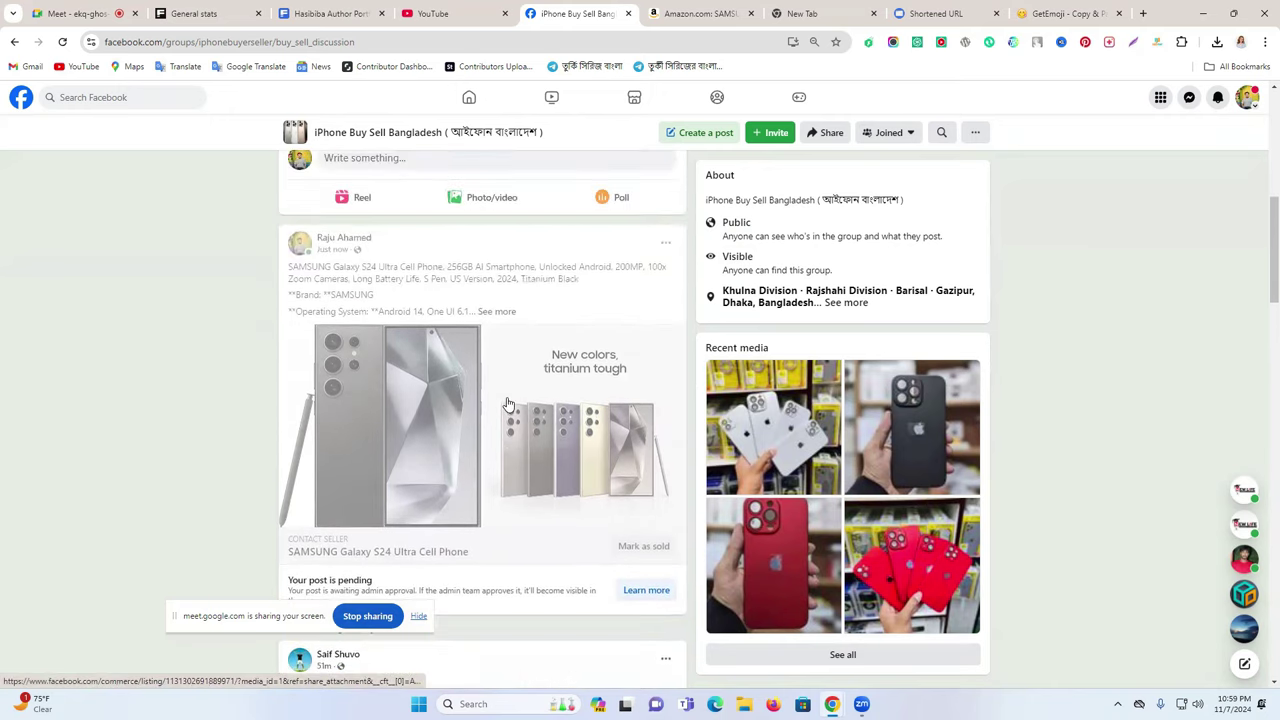
Expand the Samsung post's full text and check its specifications, emojis and shortened link
left_click(500, 313)
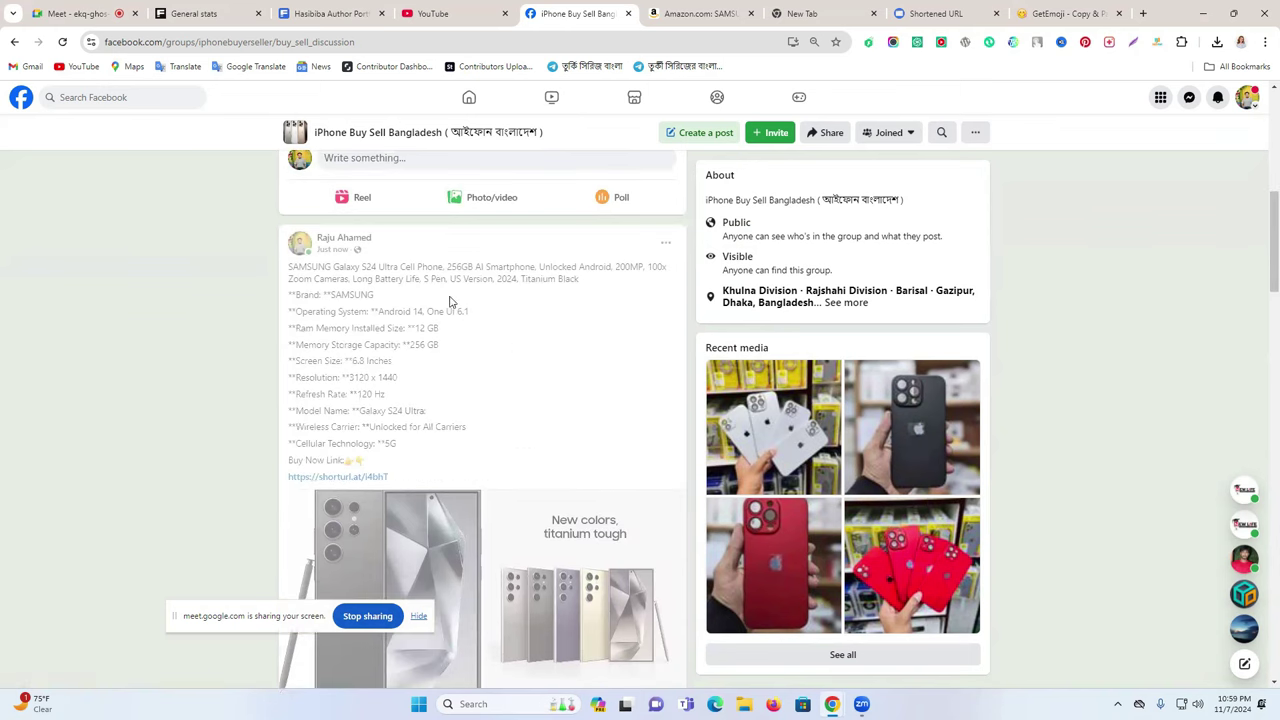
scroll(445, 311, "down", 2)
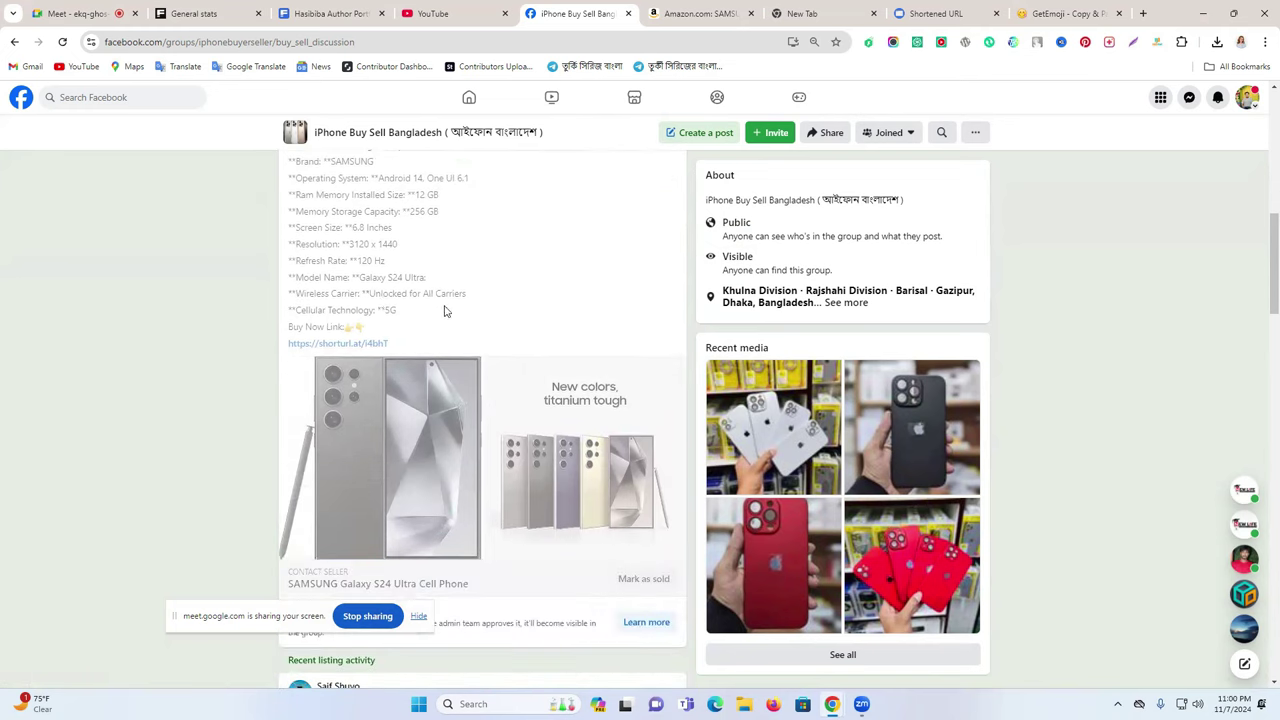
scroll(460, 275, "up", 1)
scroll(460, 275, "down", 2)
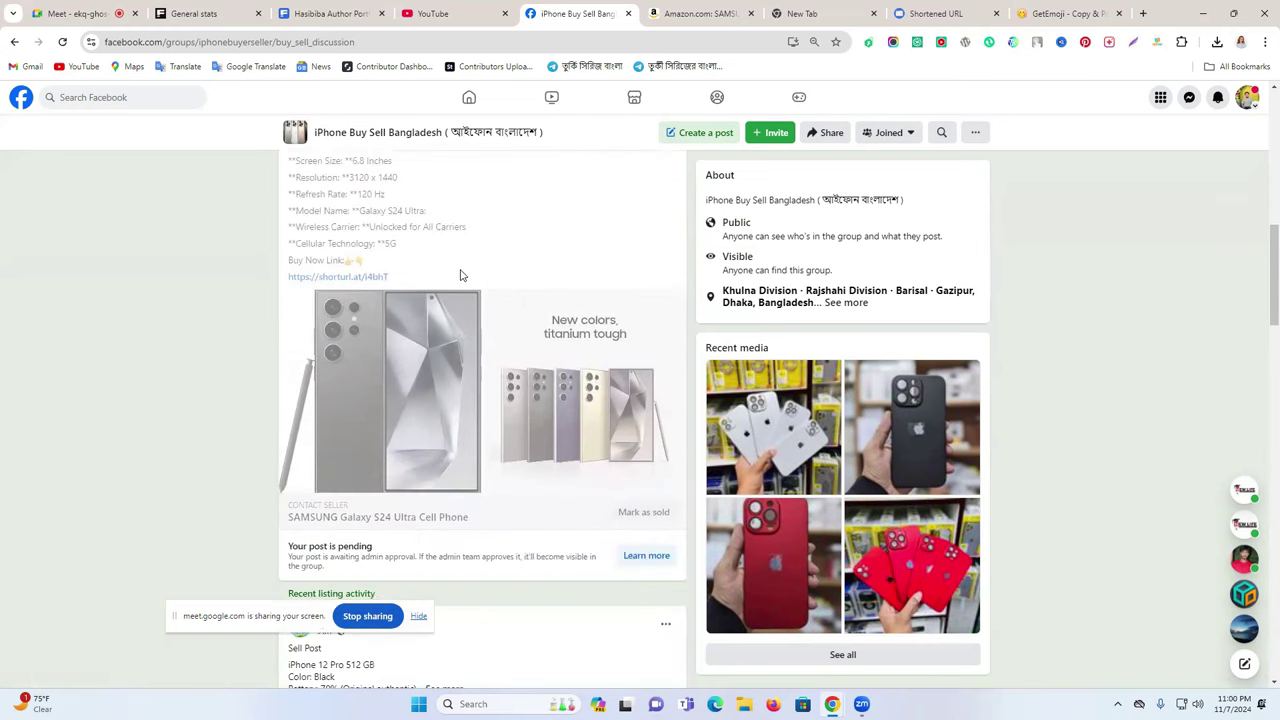
scroll(460, 275, "down", 2)
scroll(463, 277, "up", 5)
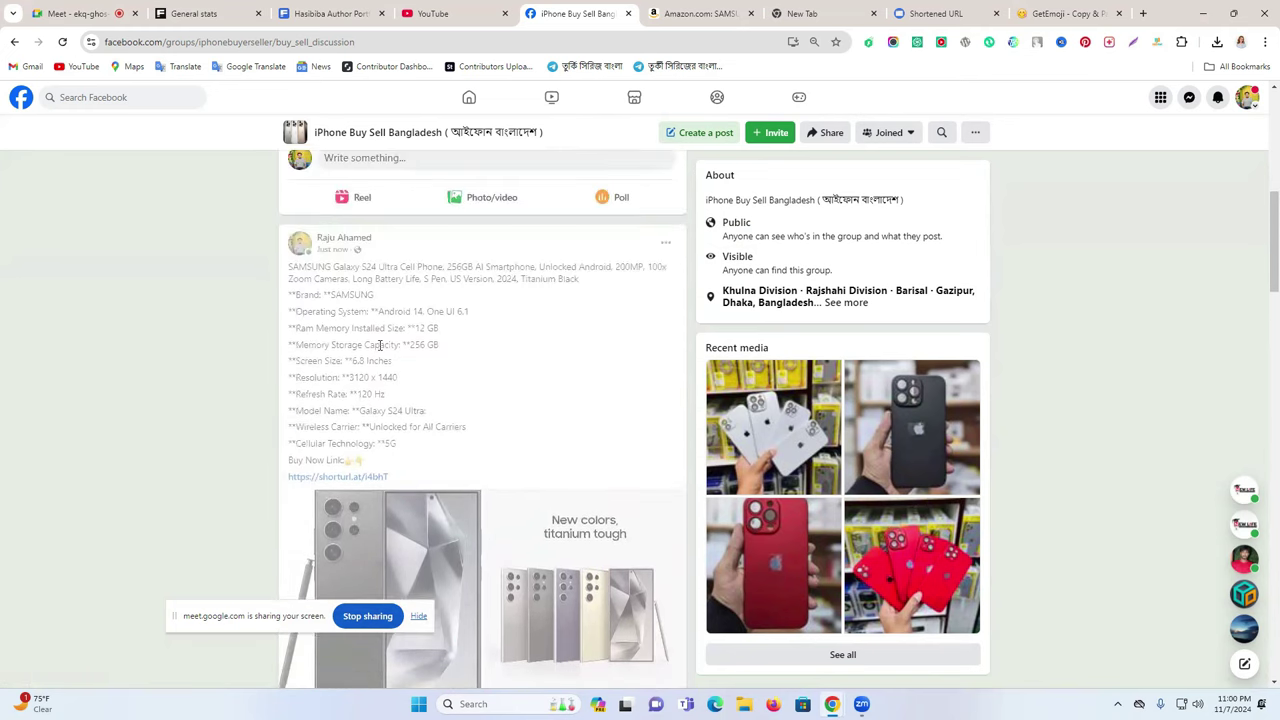
scroll(690, 210, "up", 3)
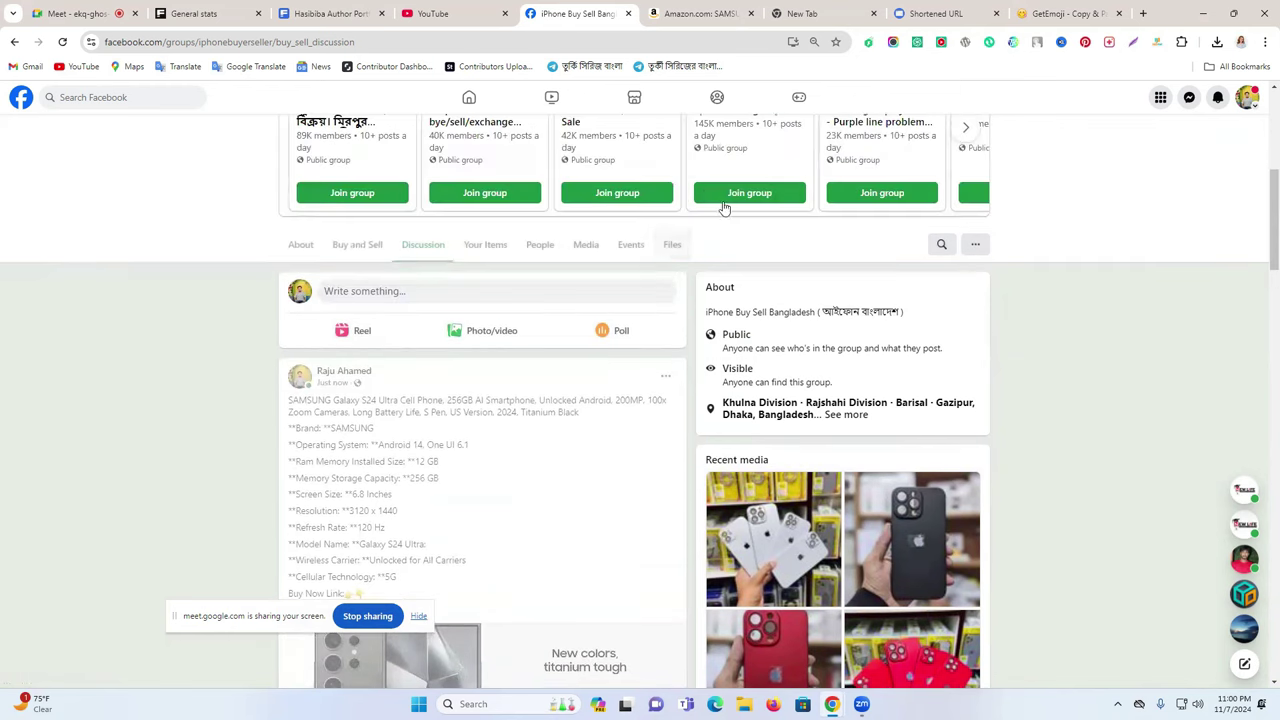
scroll(643, 312, "up", 1)
scroll(640, 317, "up", 1)
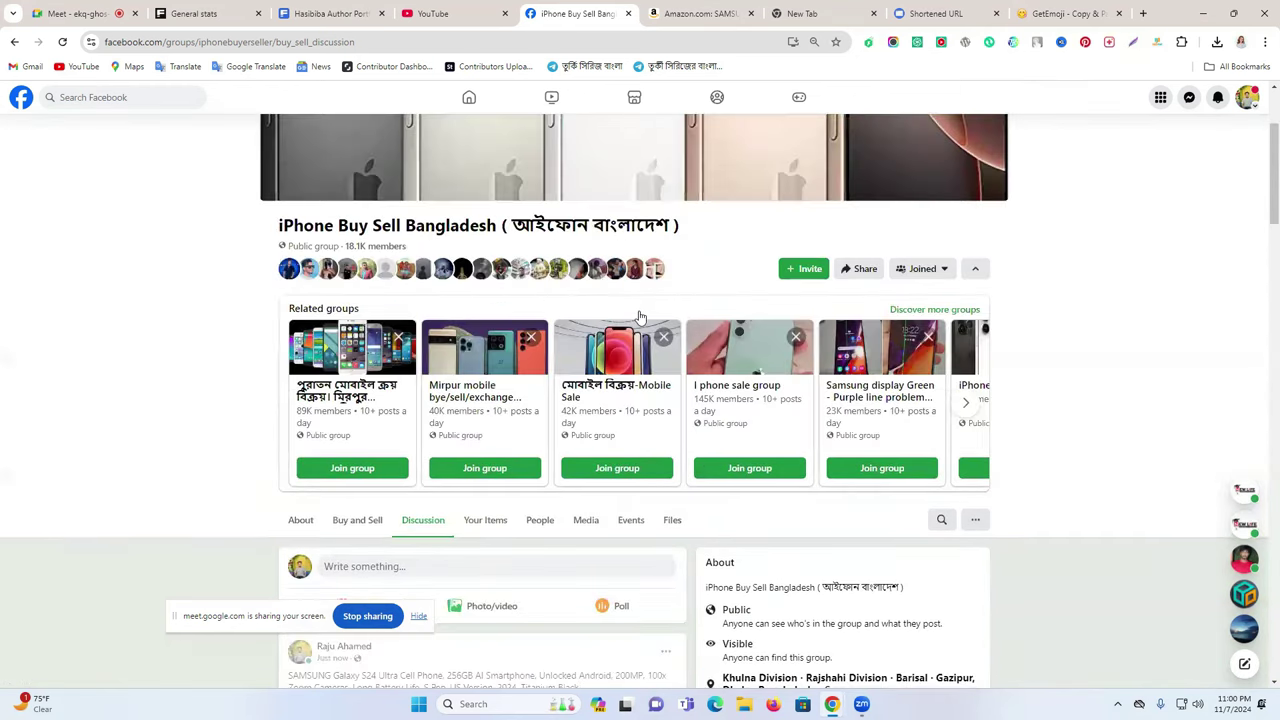
Examine the status notice beneath the Samsung post and compare the post with the rest of the group page
scroll(640, 317, "down", 6)
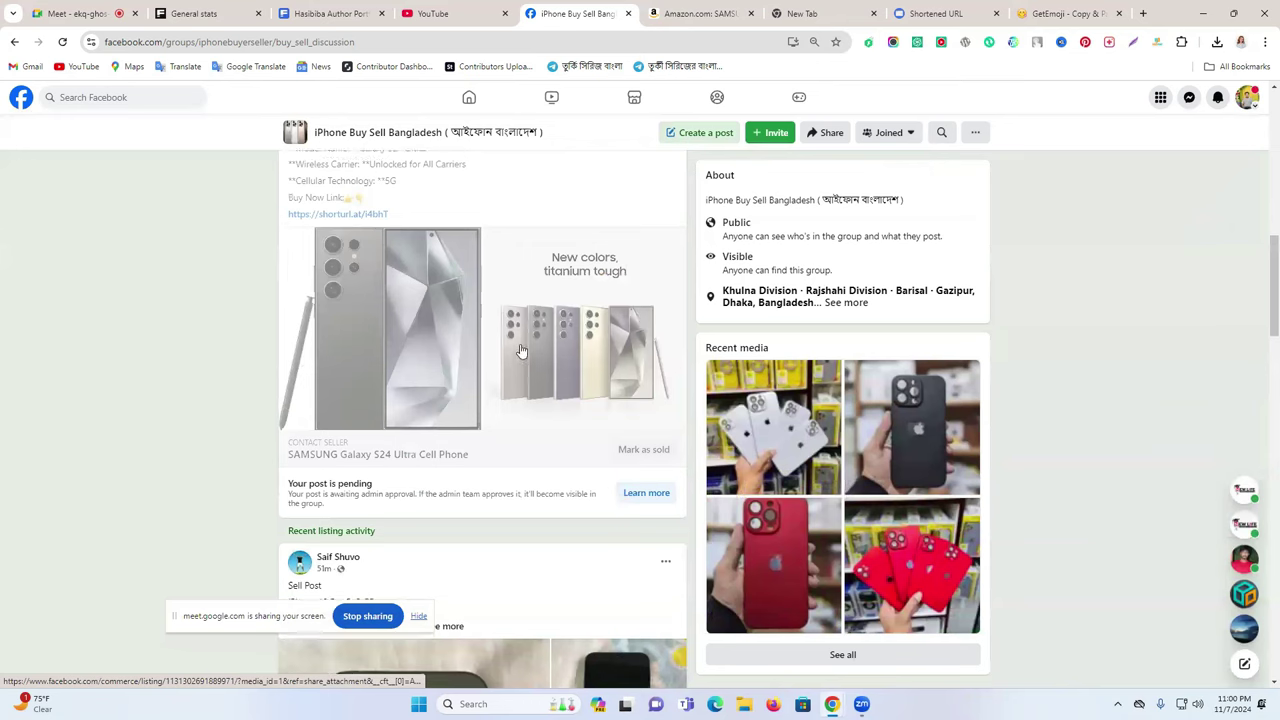
scroll(406, 314, "up", 3)
scroll(414, 323, "down", 1)
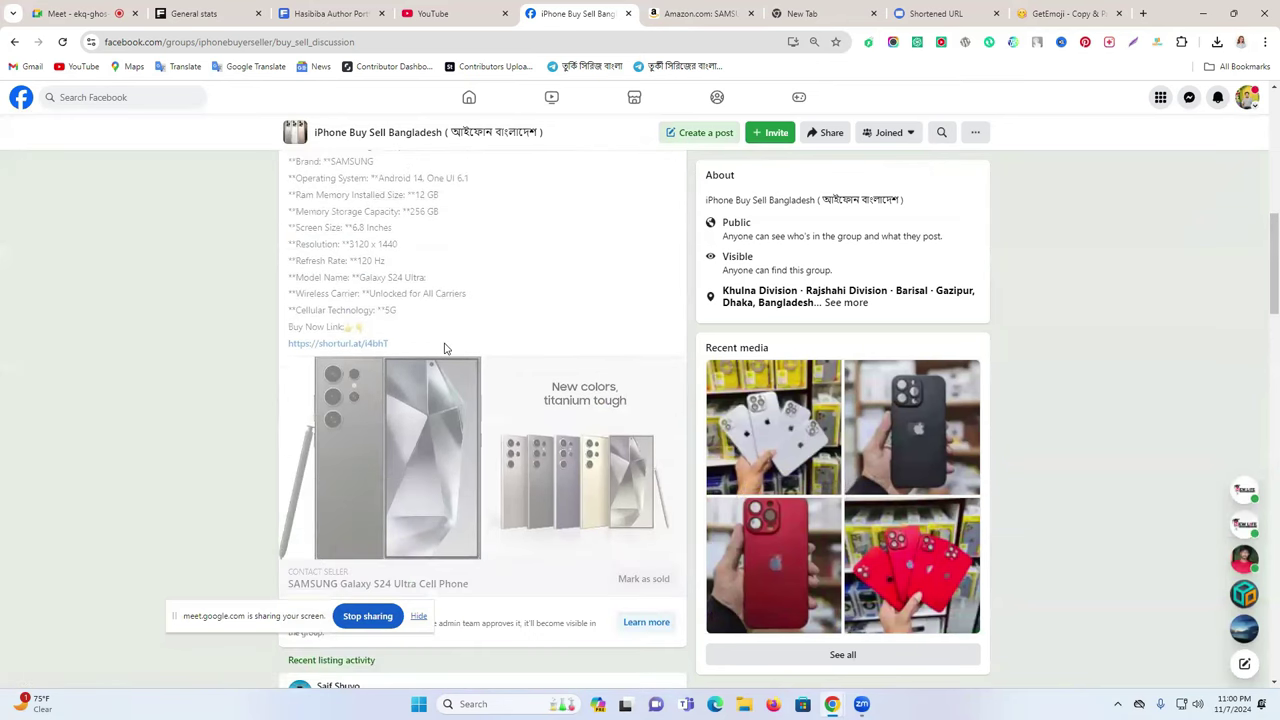
scroll(445, 348, "down", 2)
scroll(443, 450, "up", 3)
scroll(447, 447, "down", 2)
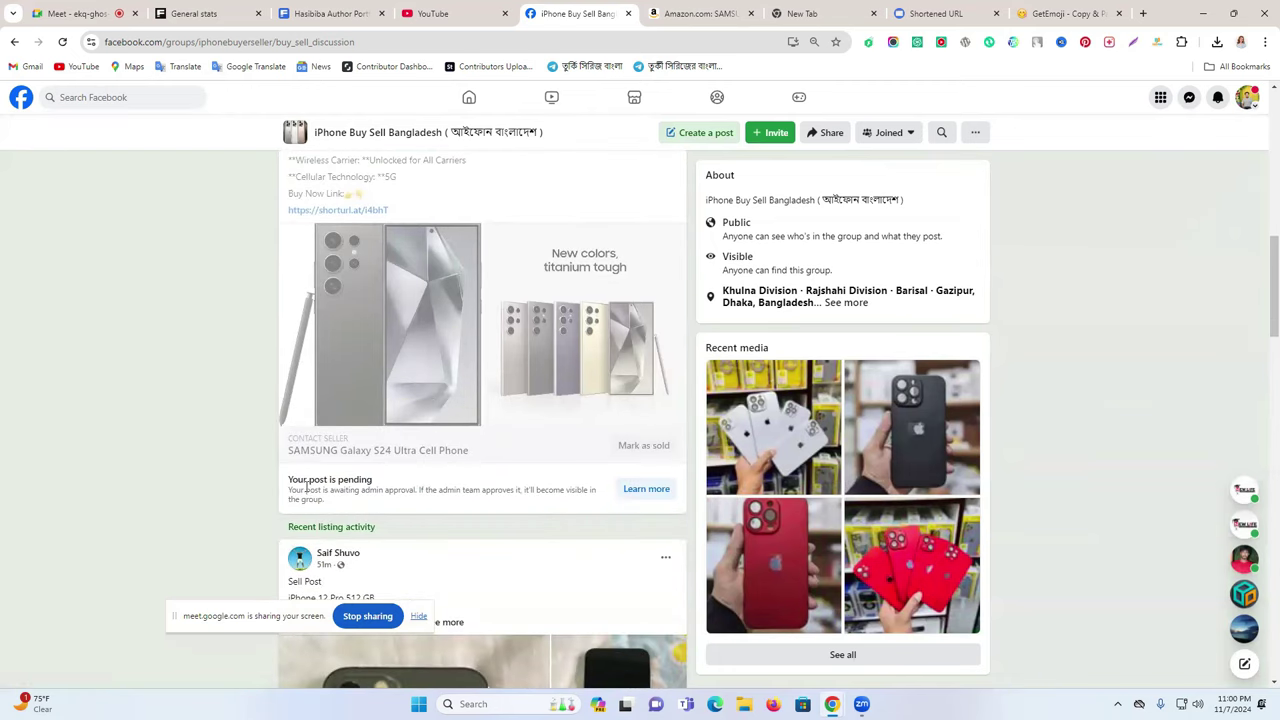
left_click_drag(334, 488, 437, 486)
scroll(437, 486, "down", 3)
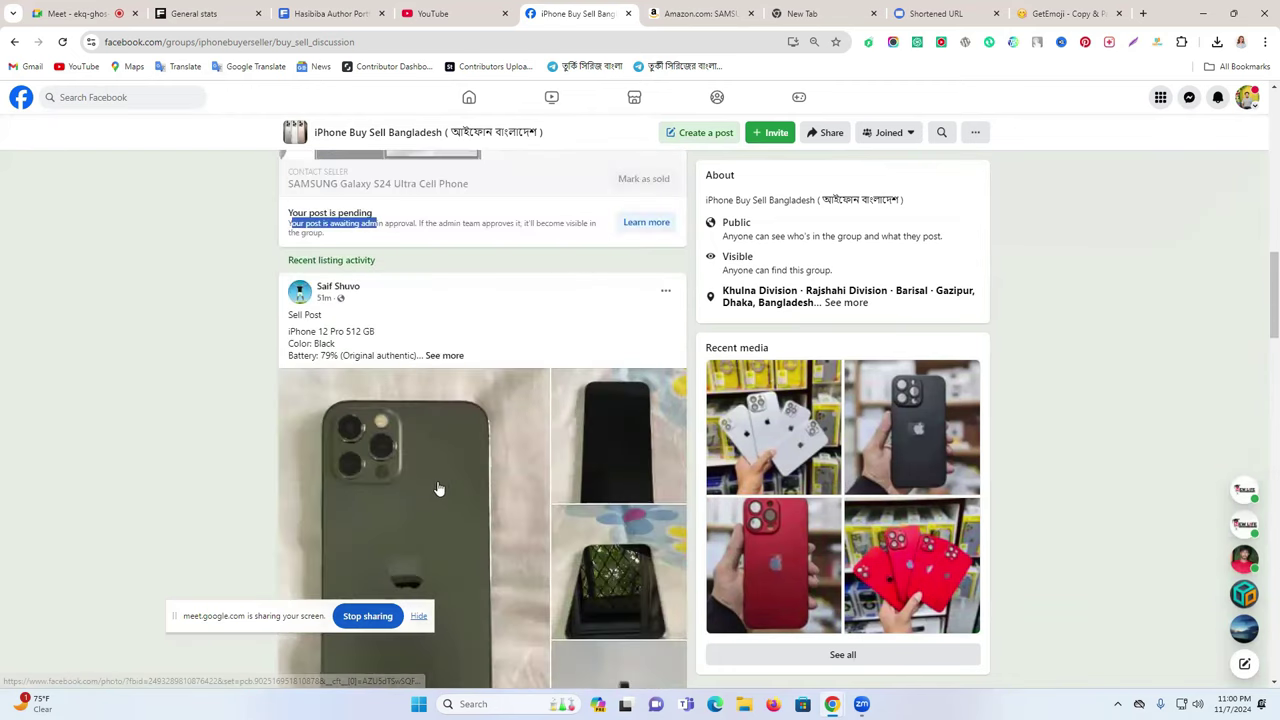
scroll(440, 484, "up", 7)
scroll(443, 481, "down", 3)
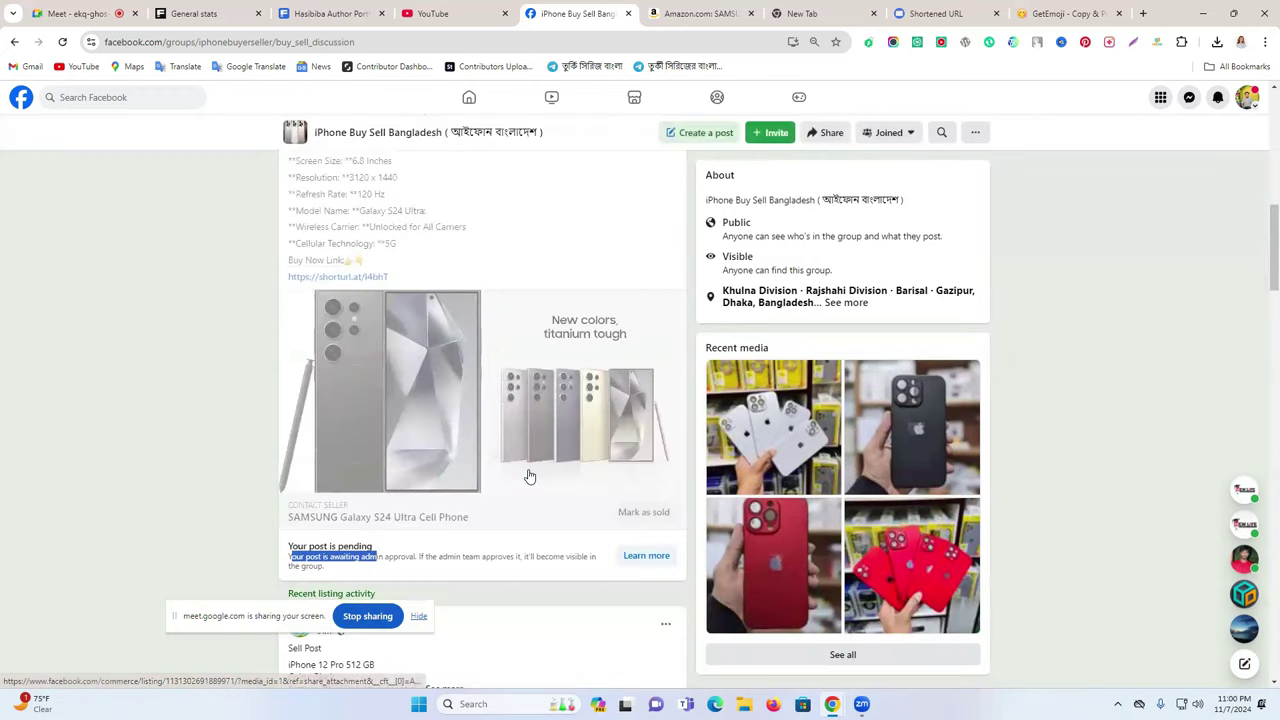
scroll(528, 471, "up", 3)
scroll(500, 357, "down", 2)
scroll(502, 359, "up", 3)
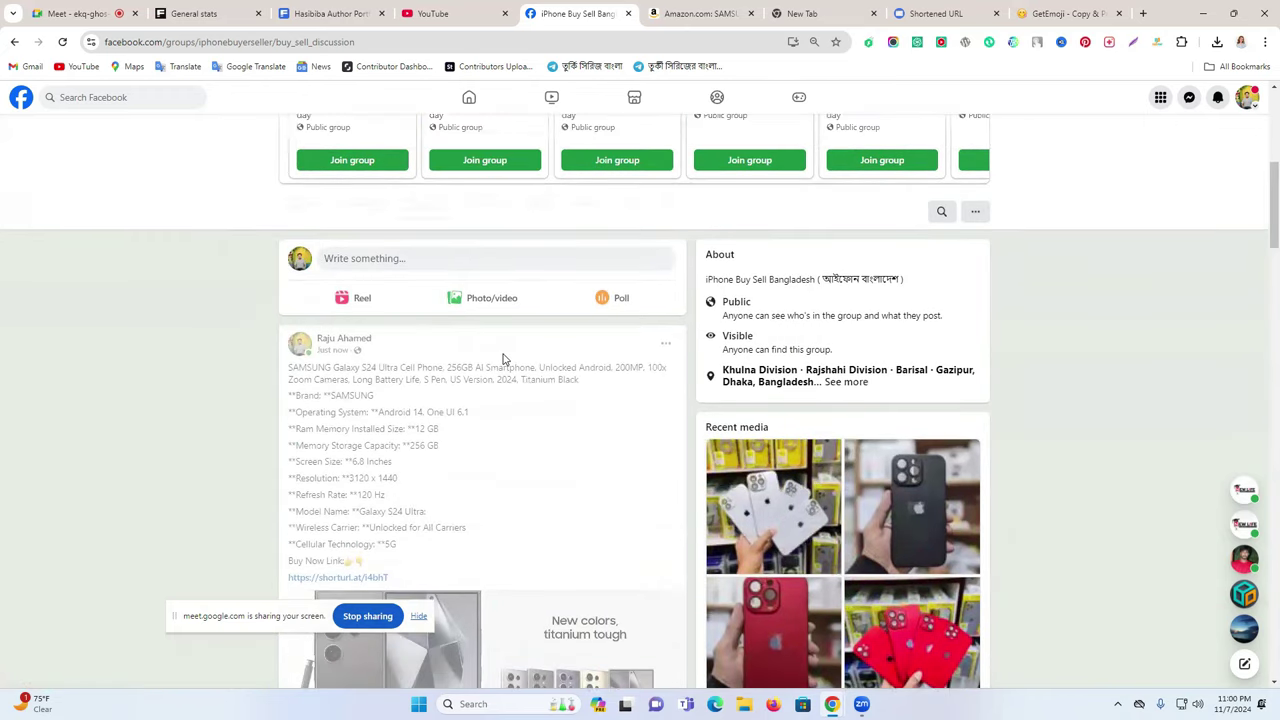
scroll(345, 400, "up", 4)
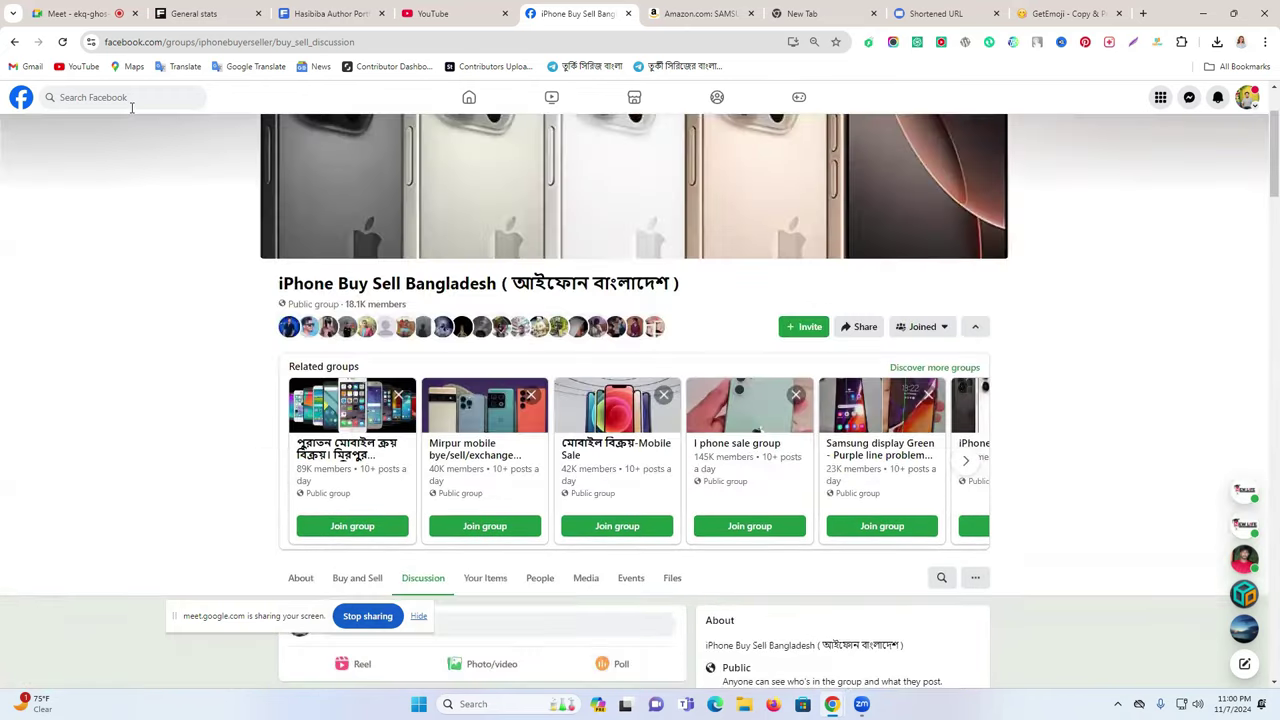
Run the recent Facebook search "usa buy and sell public group", glance over the groups, and return to the iPhone Buy Sell Bangladesh group
left_click(131, 105)
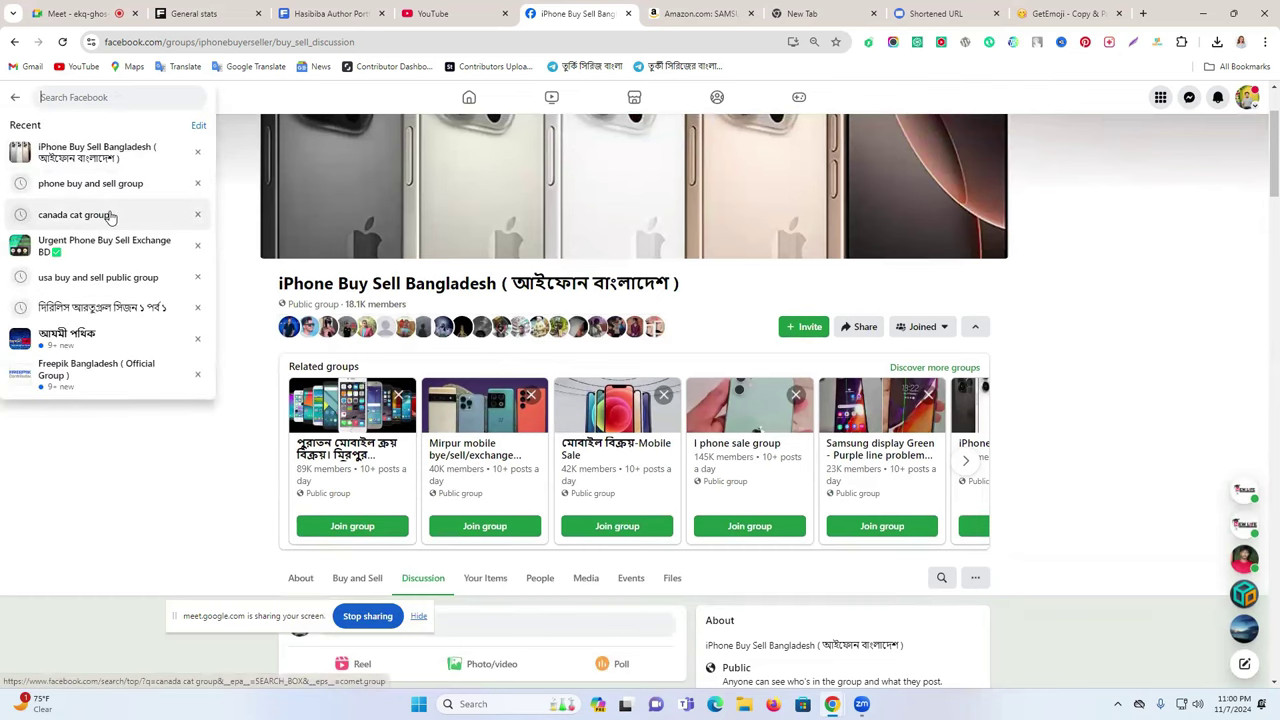
left_click(98, 277)
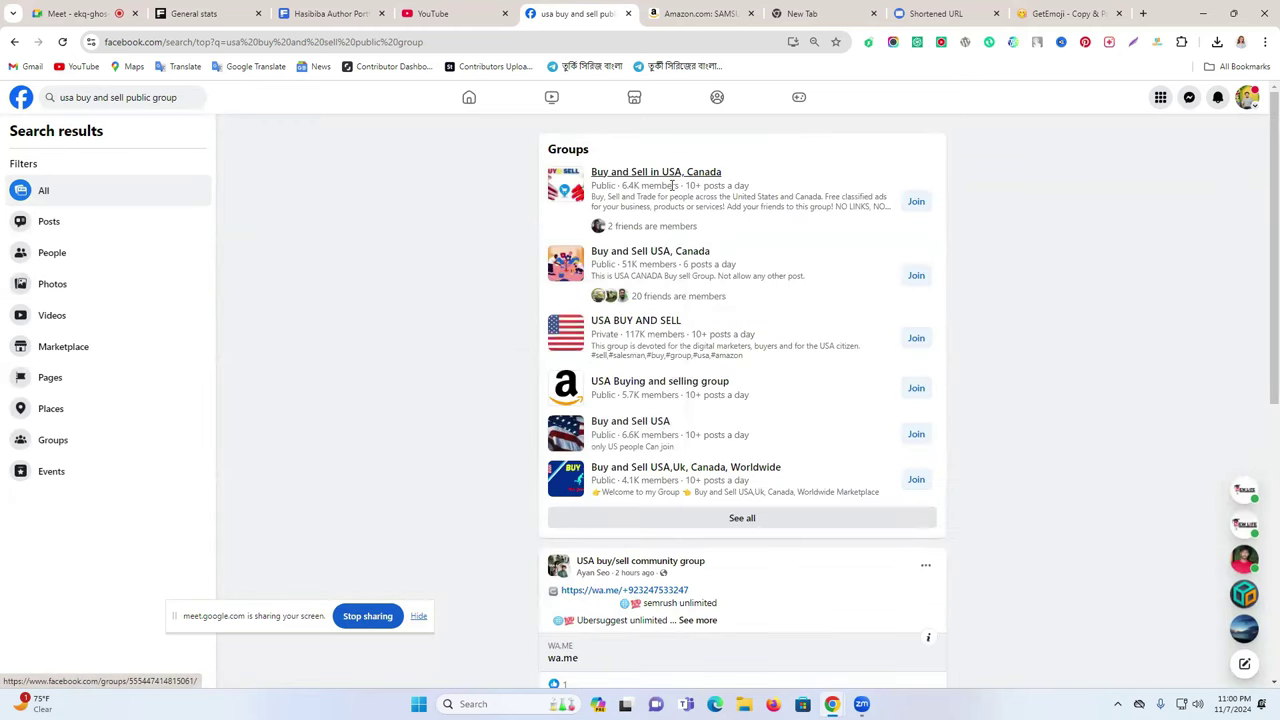
left_click(1247, 97)
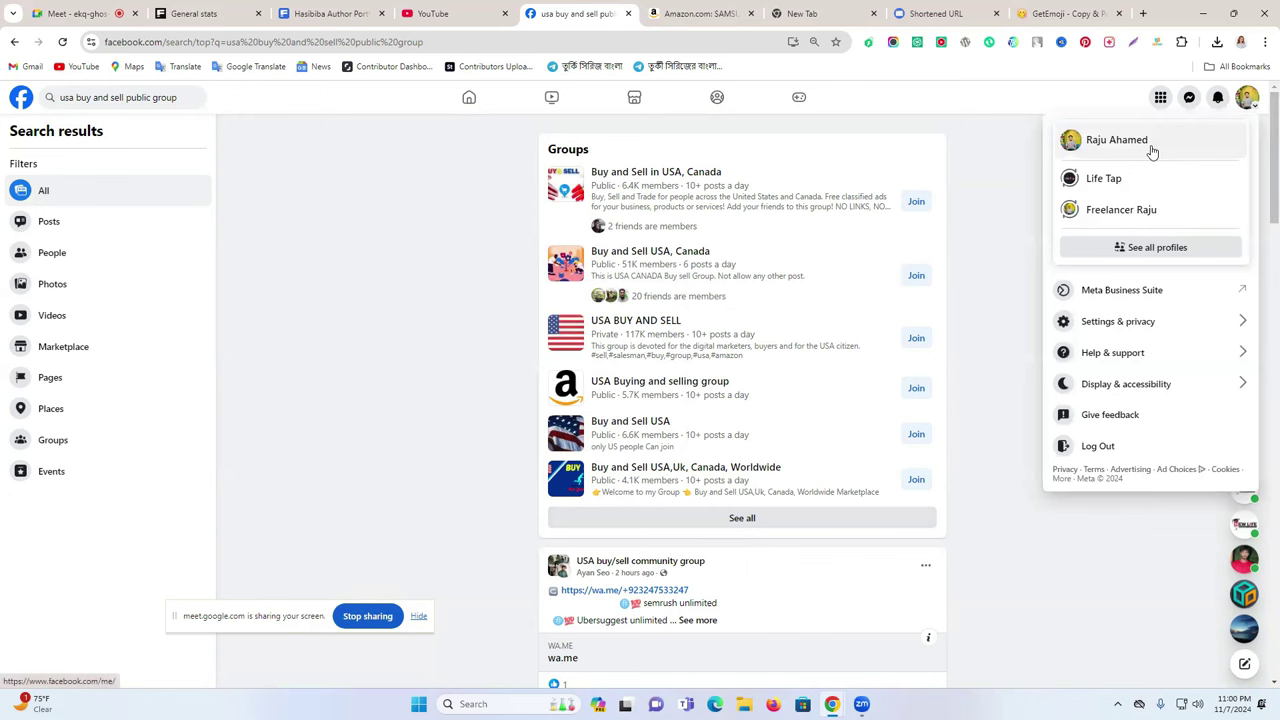
left_click(14, 42)
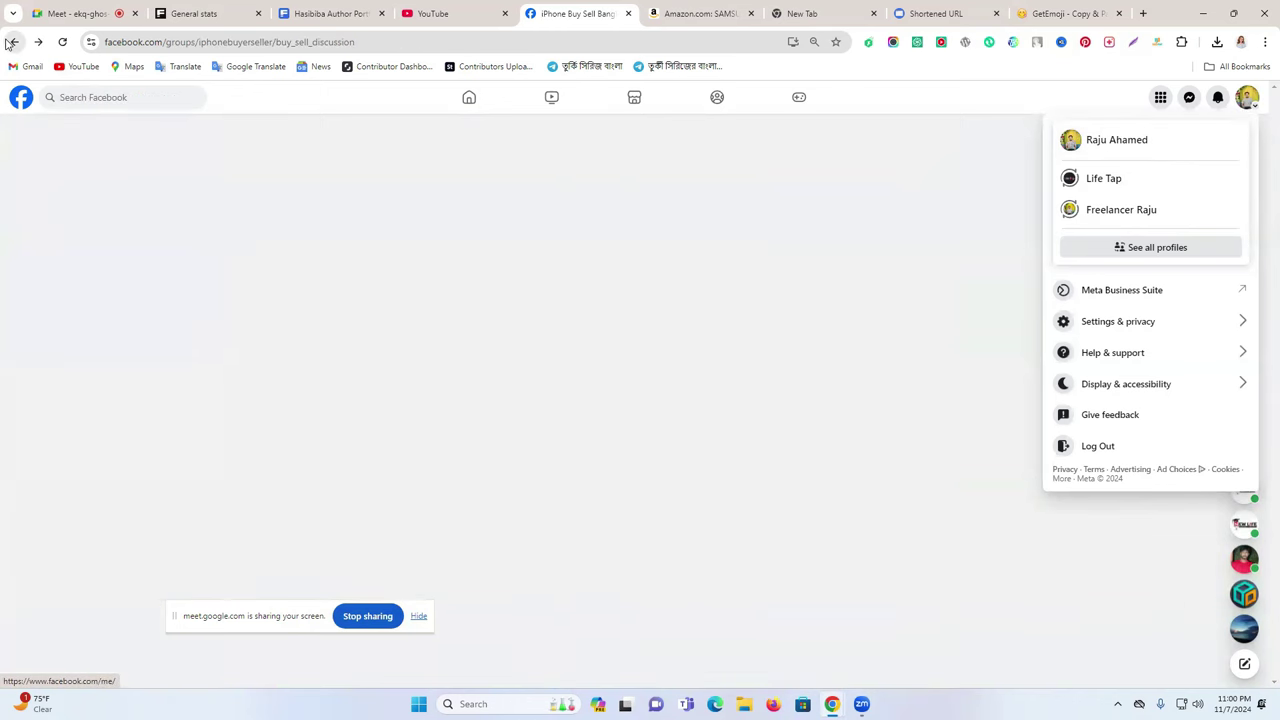
scroll(450, 346, "down", 3)
scroll(450, 346, "down", 5)
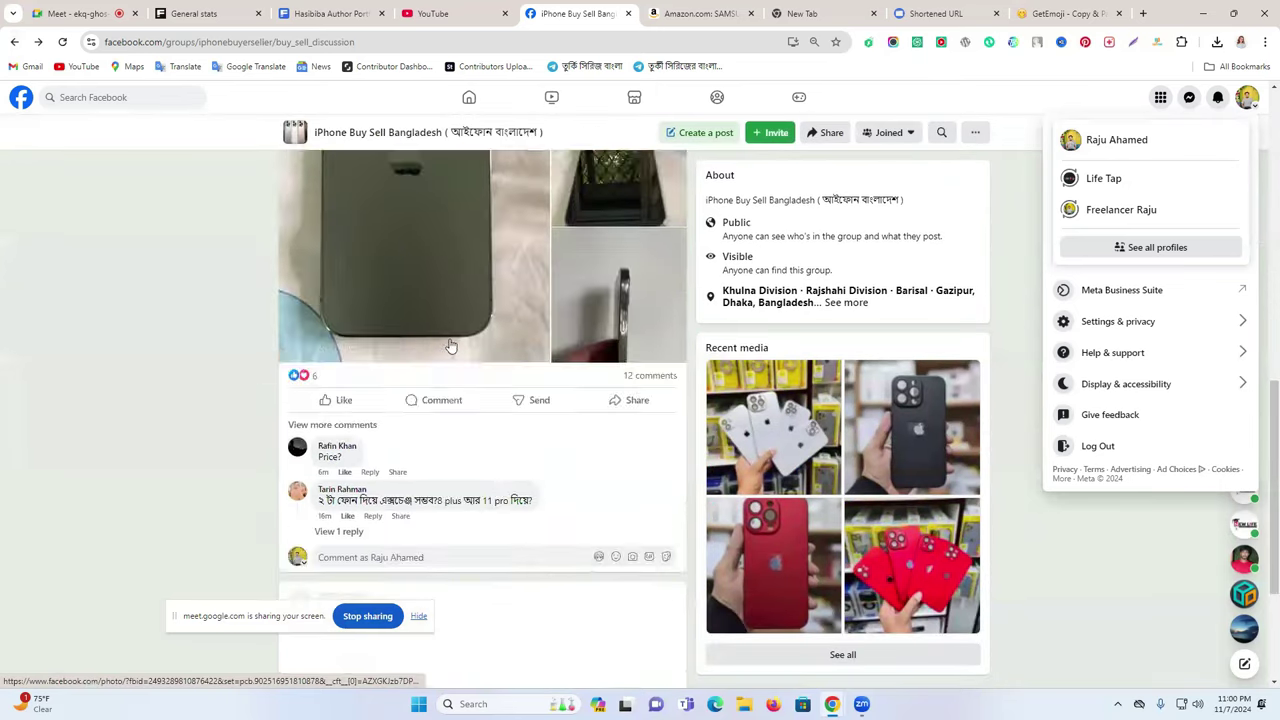
Open the account's own Facebook profile and display its list of joined public groups
left_click(1250, 100)
left_click(1253, 103)
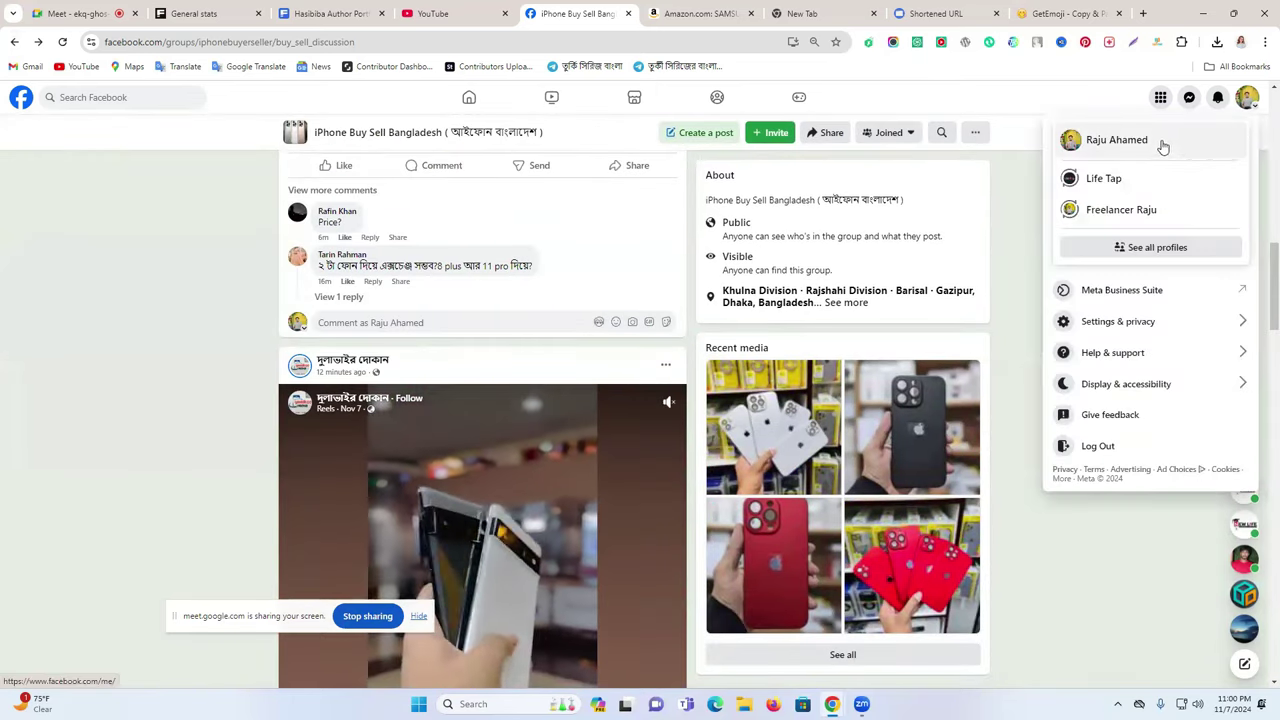
left_click(1160, 140)
scroll(629, 356, "down", 3)
scroll(629, 356, "down", 4)
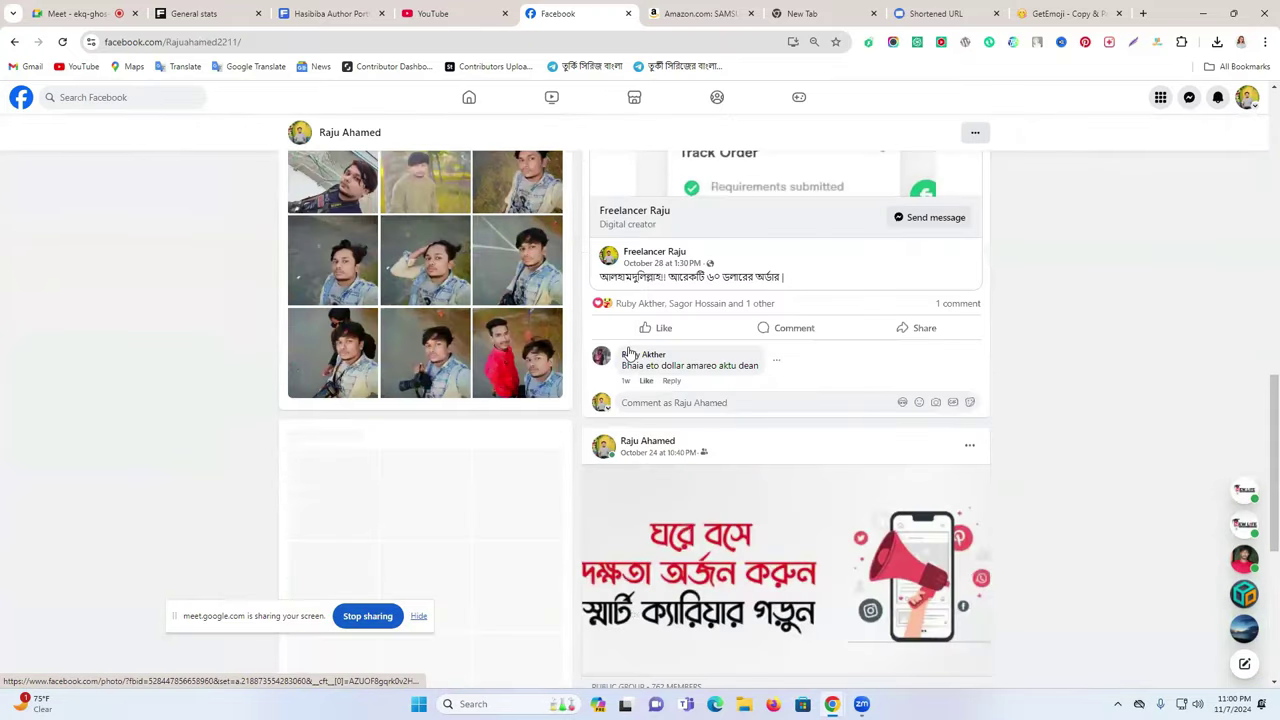
scroll(629, 356, "up", 10)
left_click(563, 335)
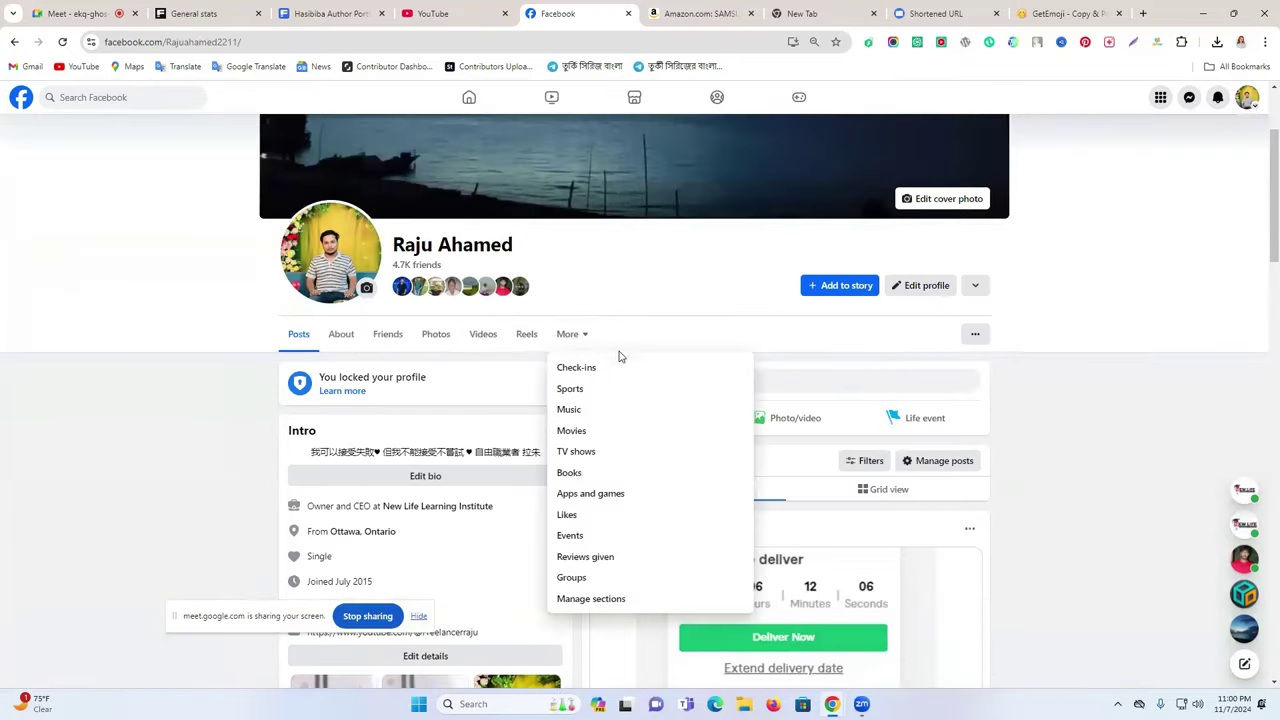
left_click(603, 584)
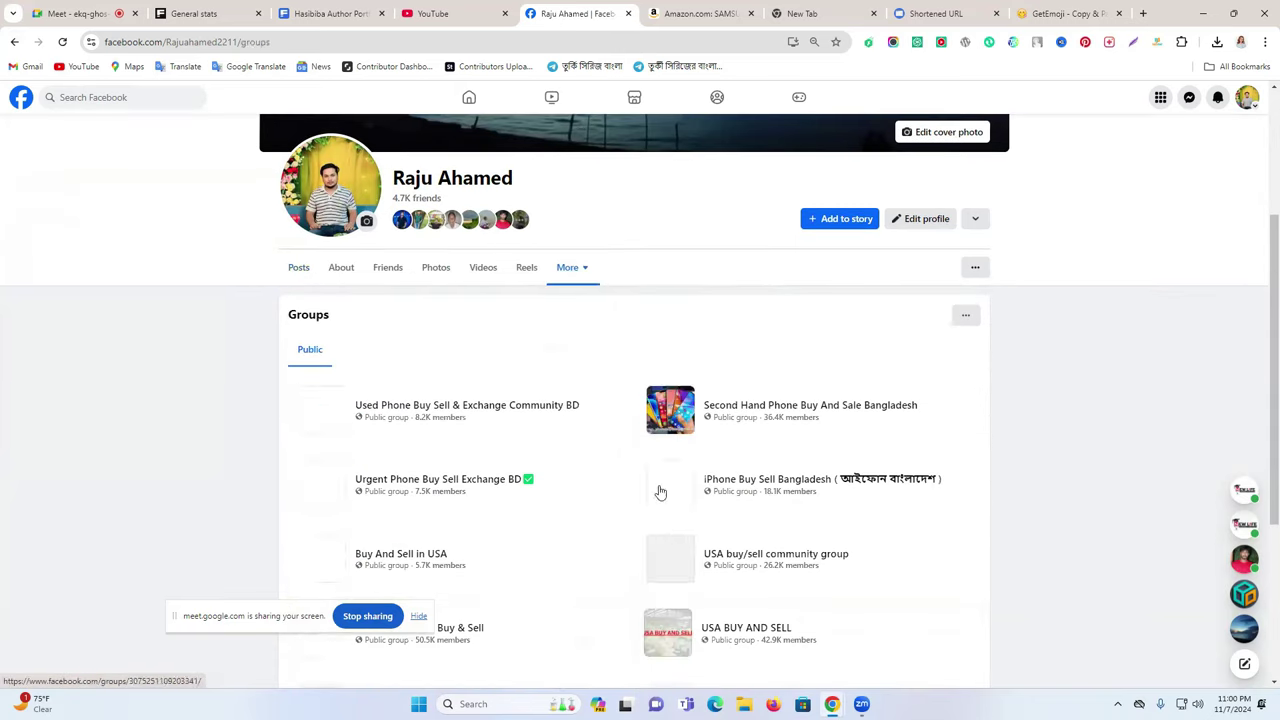
scroll(603, 420, "down", 2)
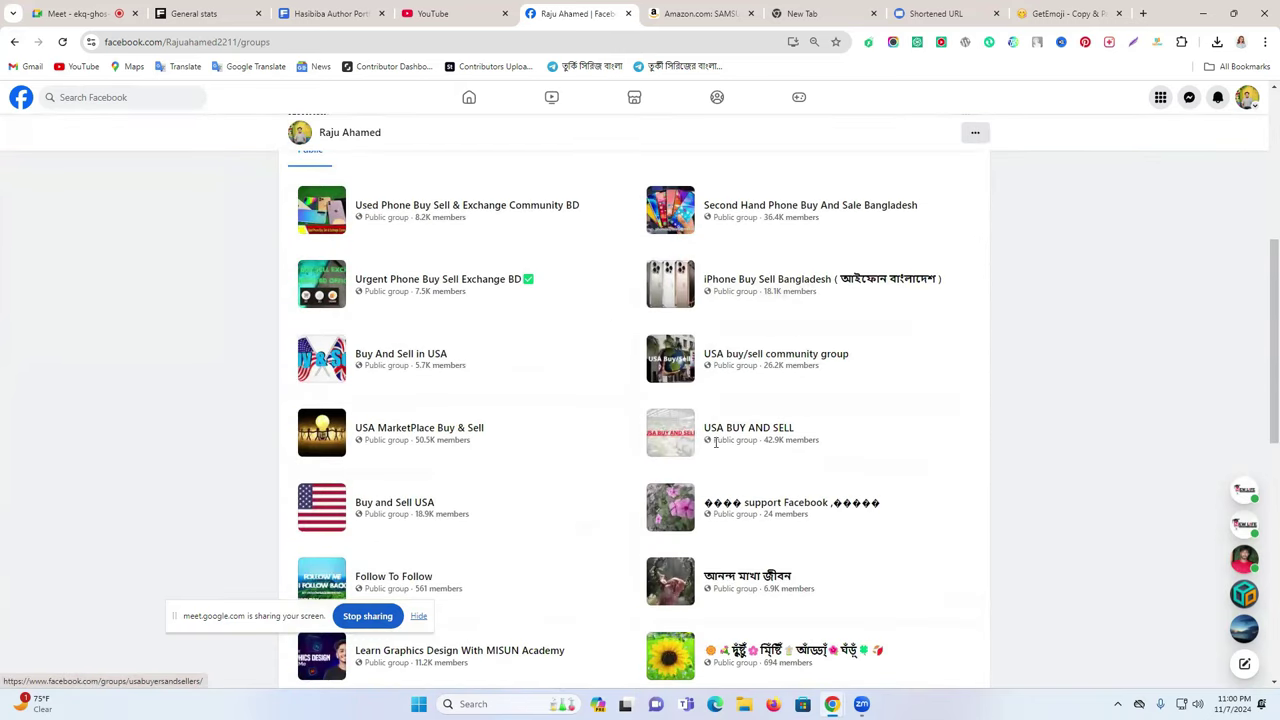
Open the "Buy and Sell USA" and "USA BUY AND SELL" groups from the profile's group list in separate new tabs
right_click(408, 506)
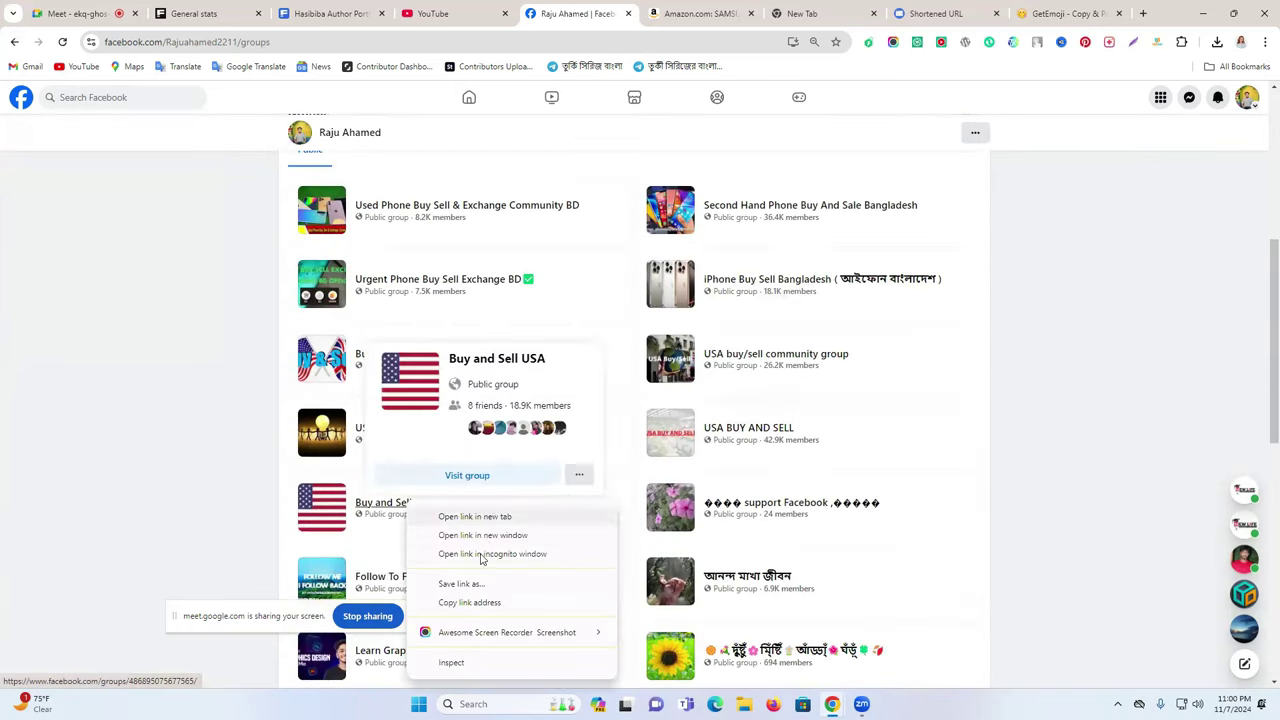
left_click(490, 517)
right_click(758, 428)
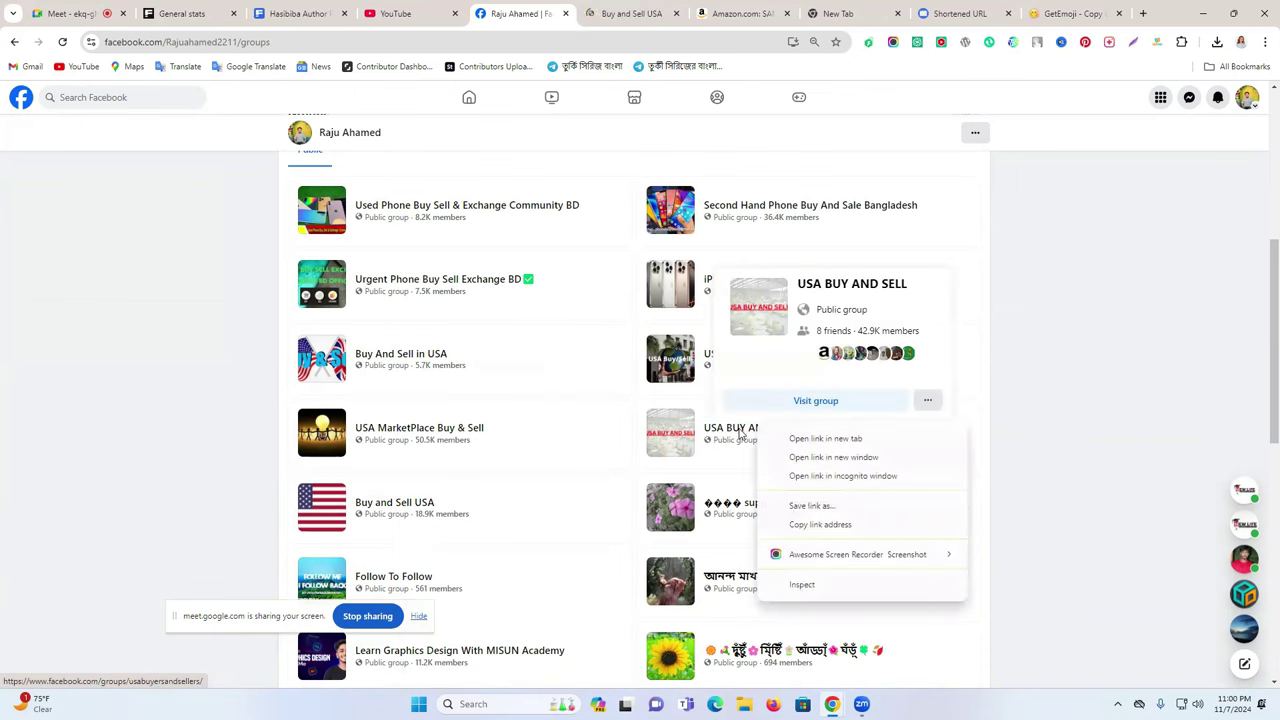
left_click(800, 444)
Start a post in the "Buy and Sell USA" group containing the copied Samsung Galaxy S24 Ultra specifications and shortened buy link
left_click(600, 10)
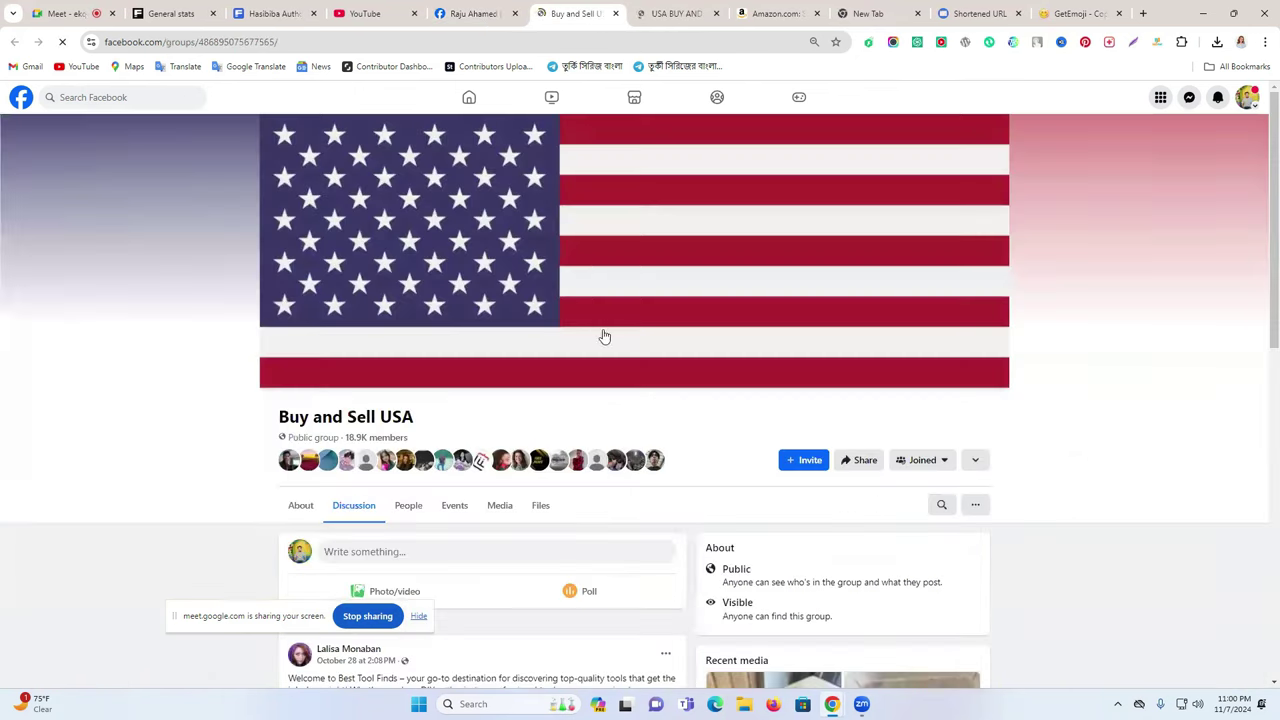
scroll(603, 337, "down", 3)
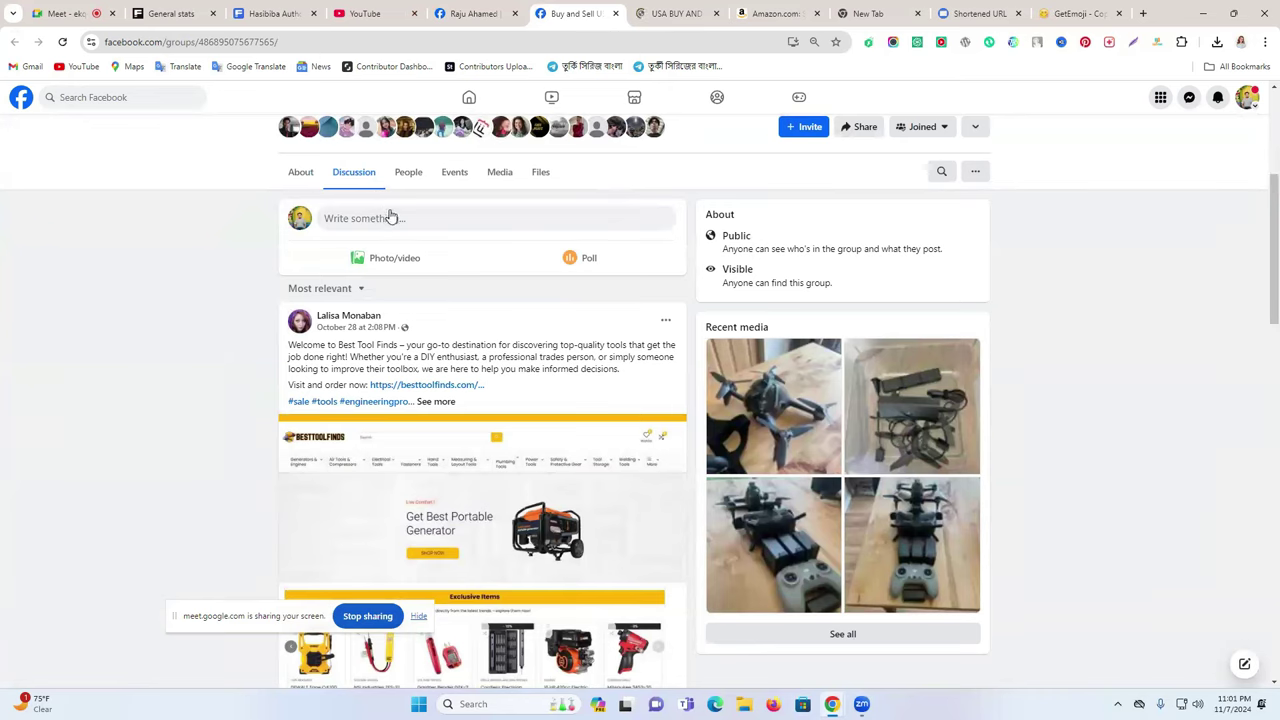
left_click(400, 220)
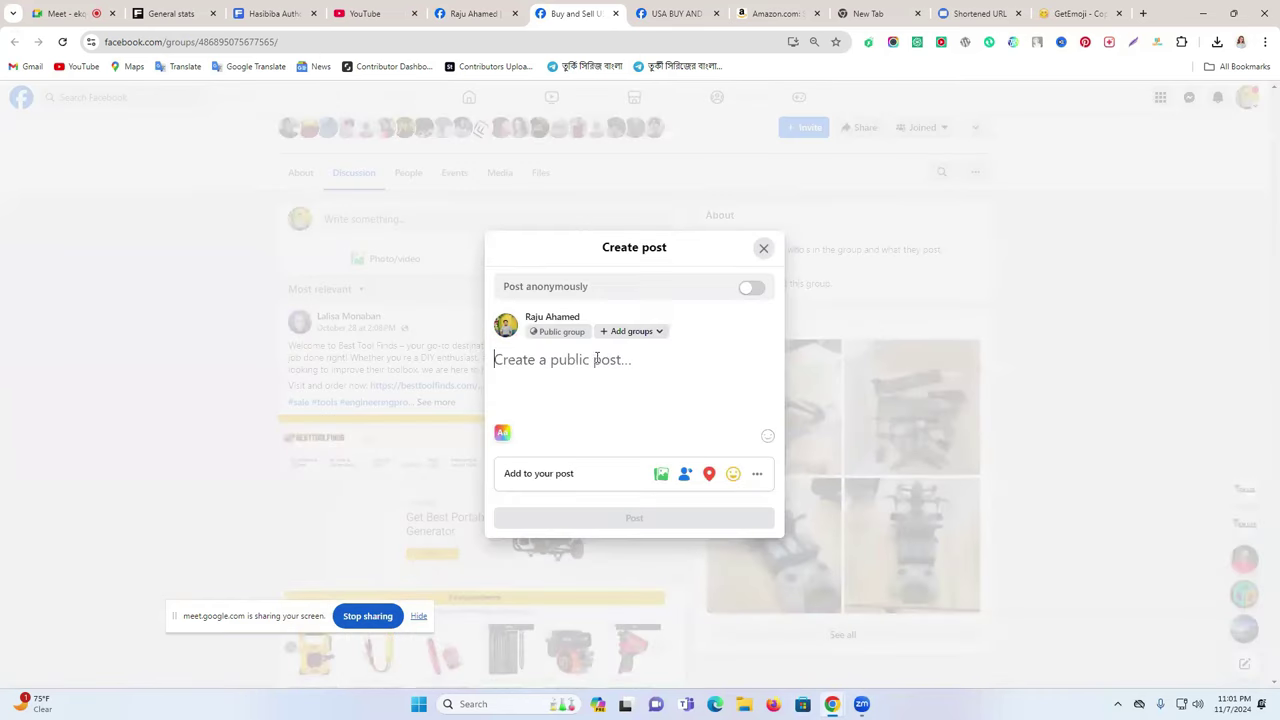
key("ctrl+v")
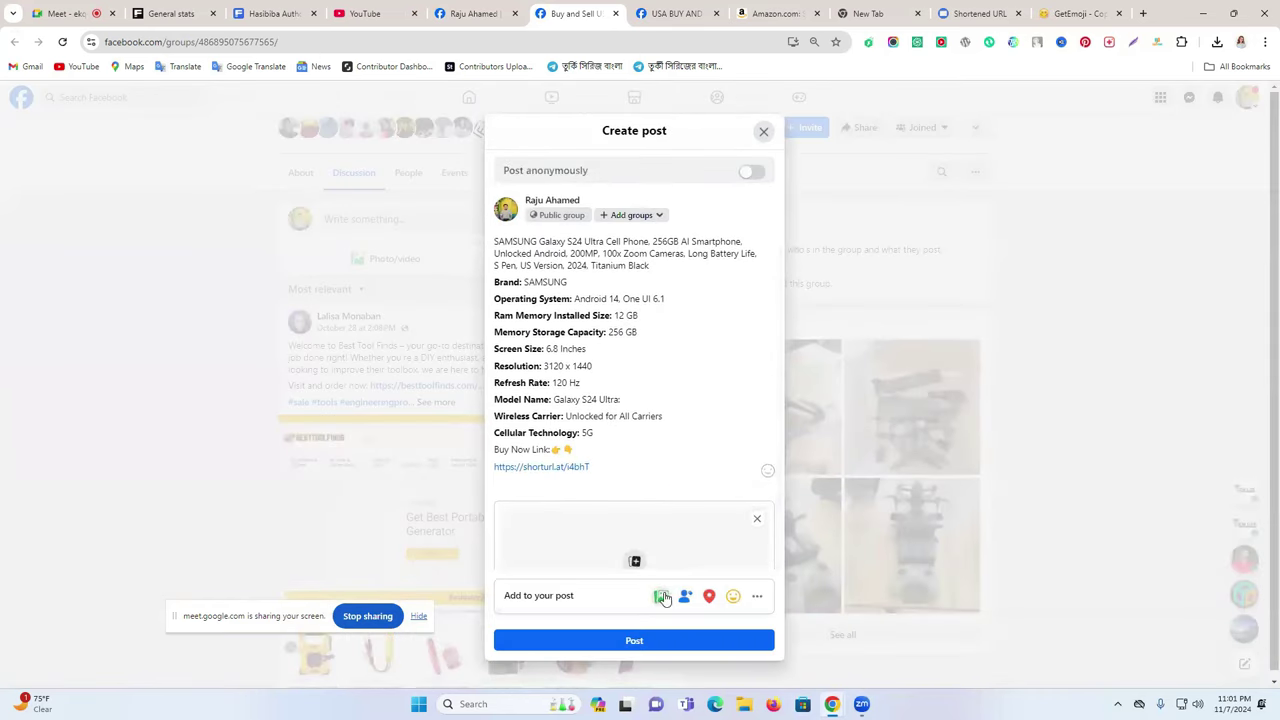
Attach the two Samsung phone images from Downloads, 71WcjsOVOmL._AC_SX679_ and the adjacent colour-range picture, and publish the post
left_click(662, 597)
left_click(632, 432)
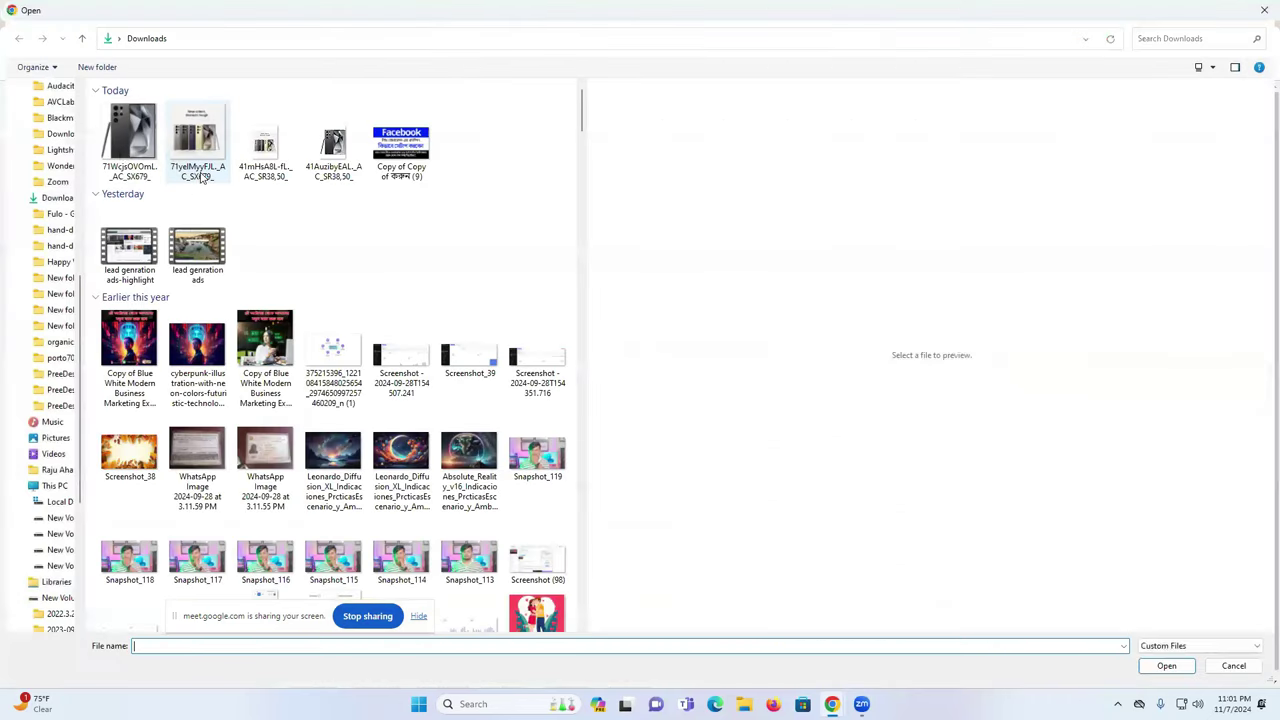
left_click(130, 145)
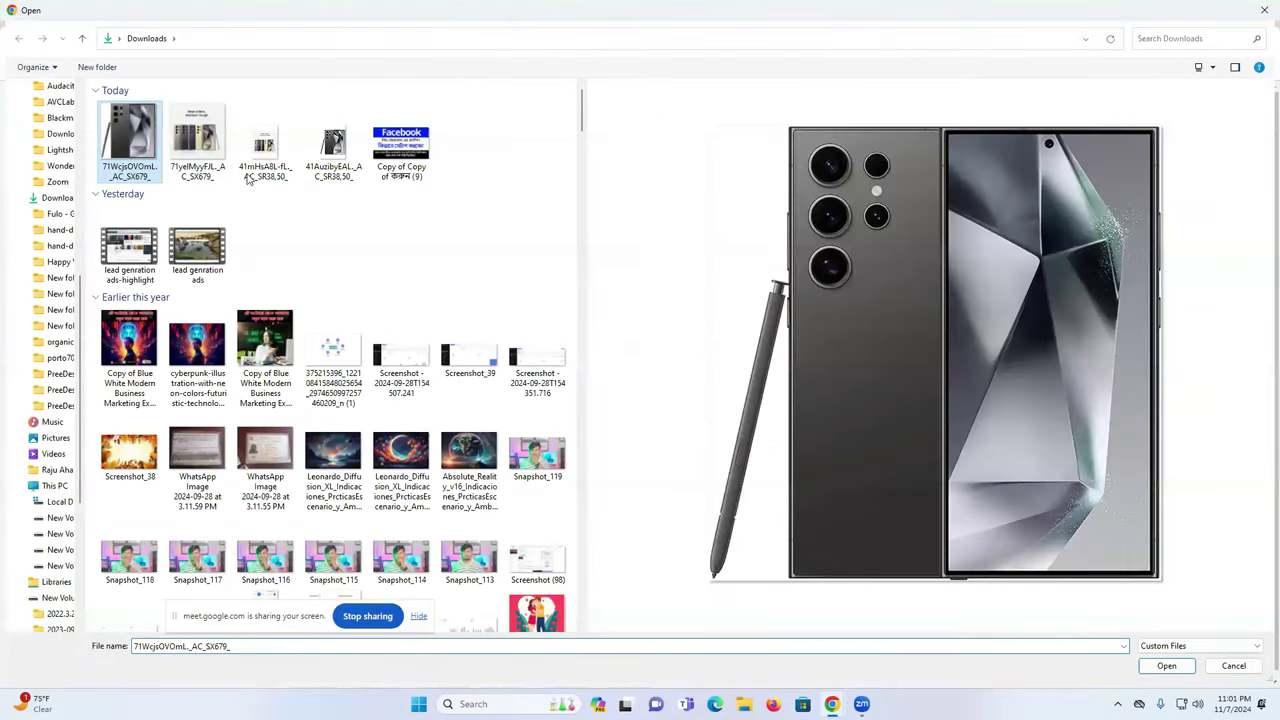
left_click(197, 140, "ctrl")
left_click(1150, 668)
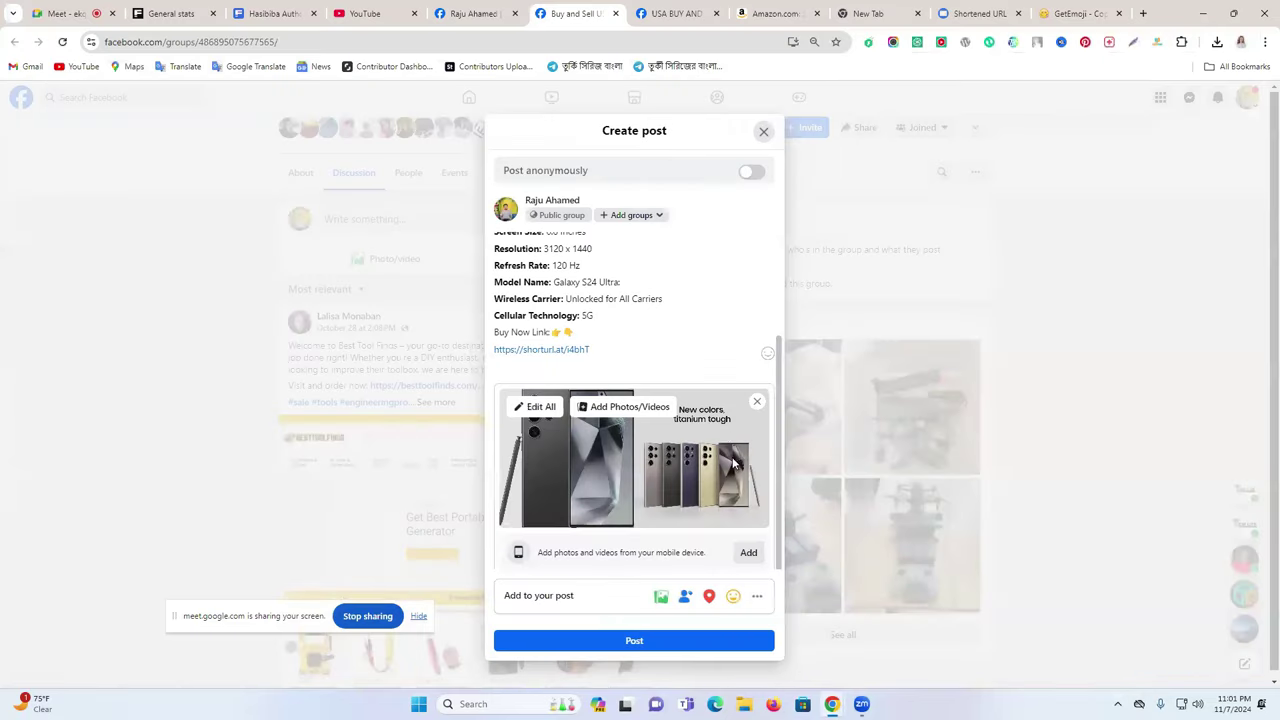
left_click(661, 647)
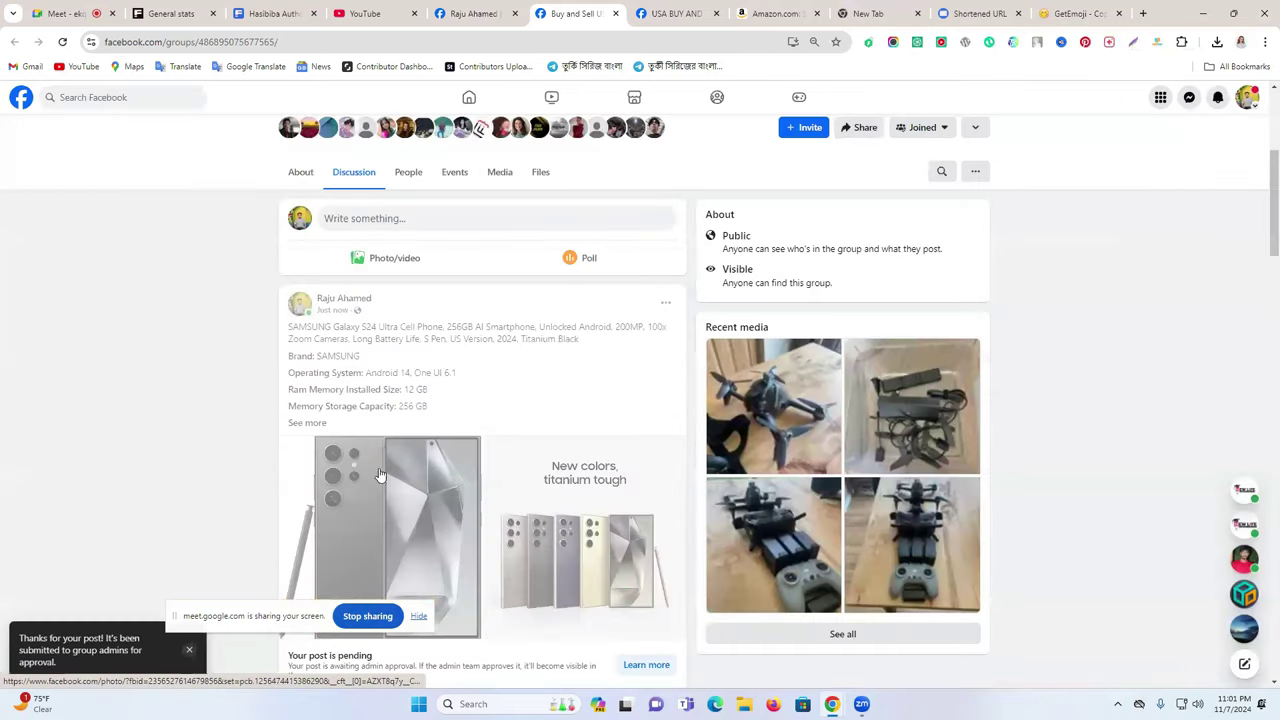
scroll(471, 463, "down", 3)
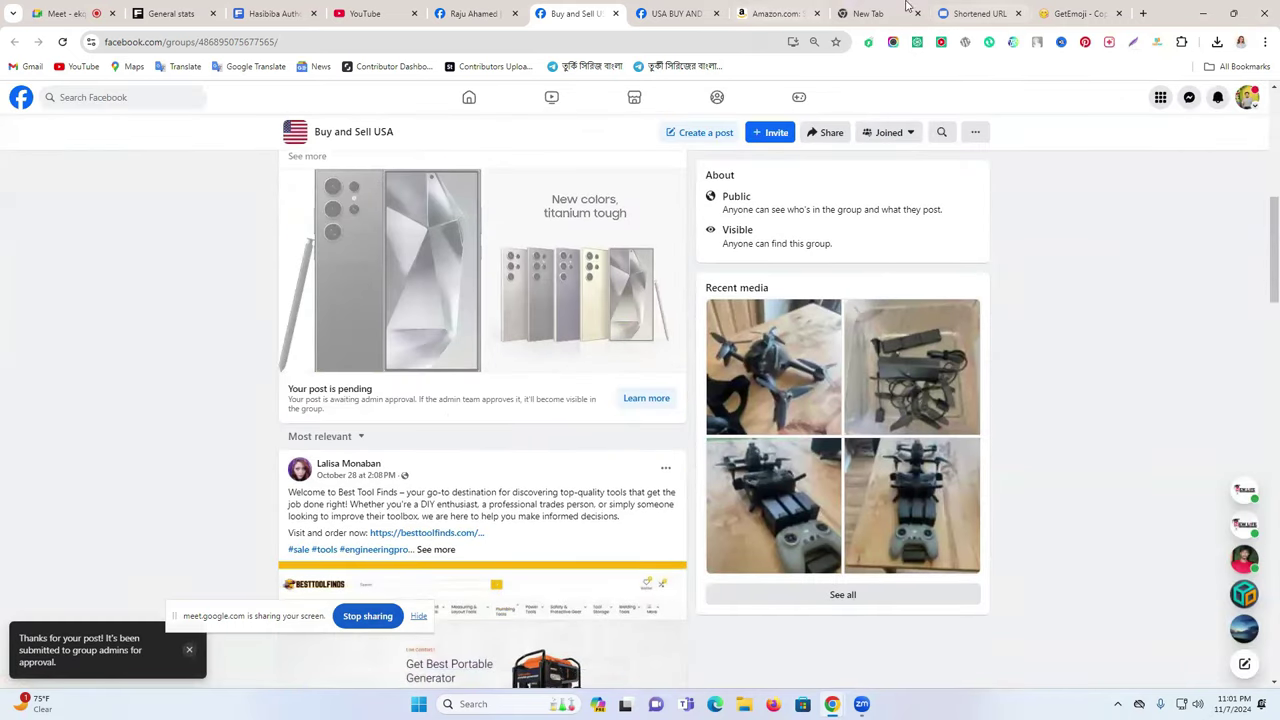
Publish the copied Samsung Galaxy S24 Ultra text with its Amazon link preview in the "USA BUY AND SELL" group and review the post
left_click(680, 10)
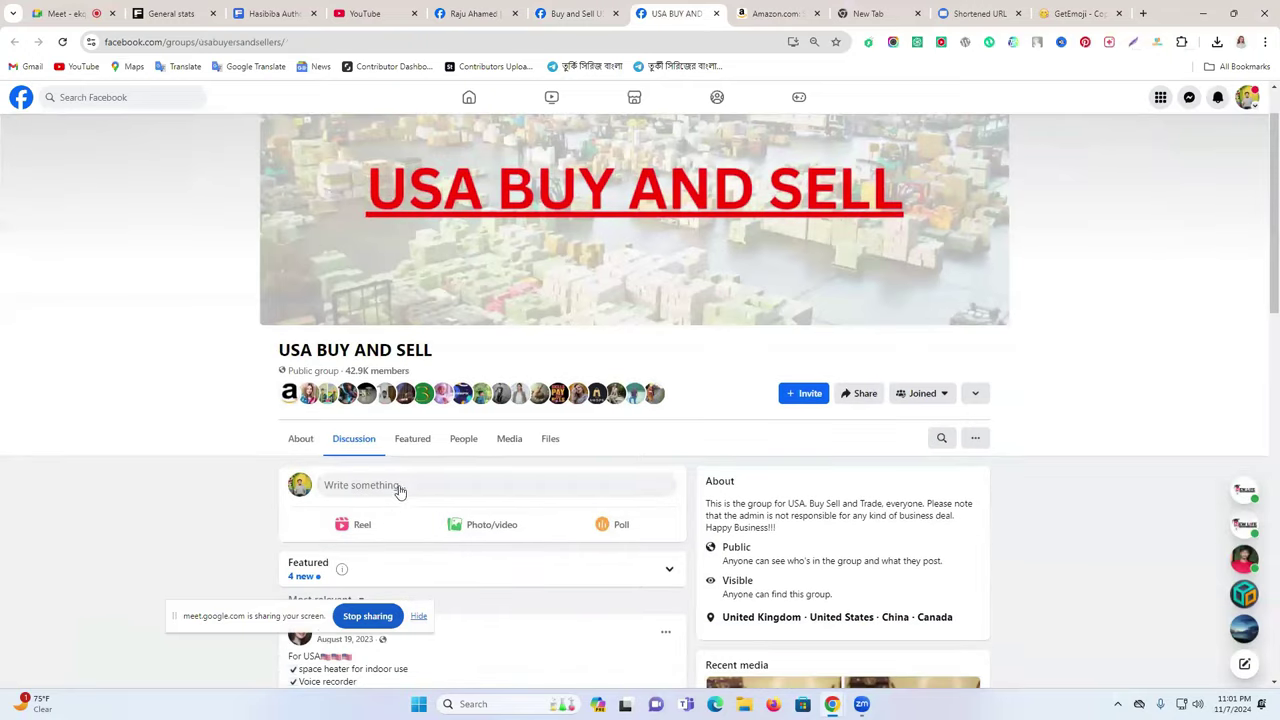
left_click(418, 488)
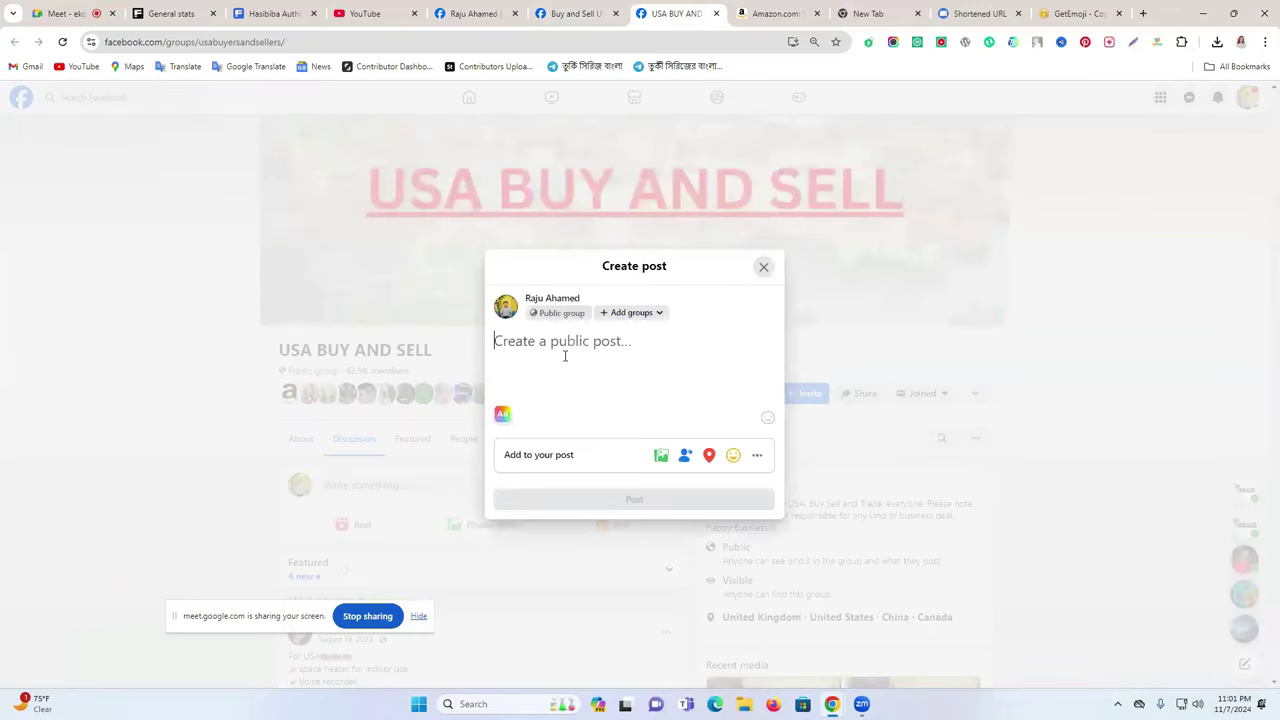
type("SAMSUNG Galaxy S24 Ultra Cell Phone, 256GB AI Smartphone, Unlocked Android, 200MP, 100x Zoom Cameras, Long Battery Life, S Pen, US Version, 2024, Titanium Black Brand: SAMSUNG Operating System: Android 14, One UI 6.1 Ram Memory Installed Size: 12 GB Memory Storage Capacity: 256 GB Screen Size: 6.8 Inches Resolution: 3120 x 1440 Refresh Rate: 120 Hz Model Name: Galaxy S24 Ultra Wireless Carrier: Unlocked for All Carriers Cellular Technology: 5G Buy Now Link:👉👇 https://shorturl.at/i4bhT")
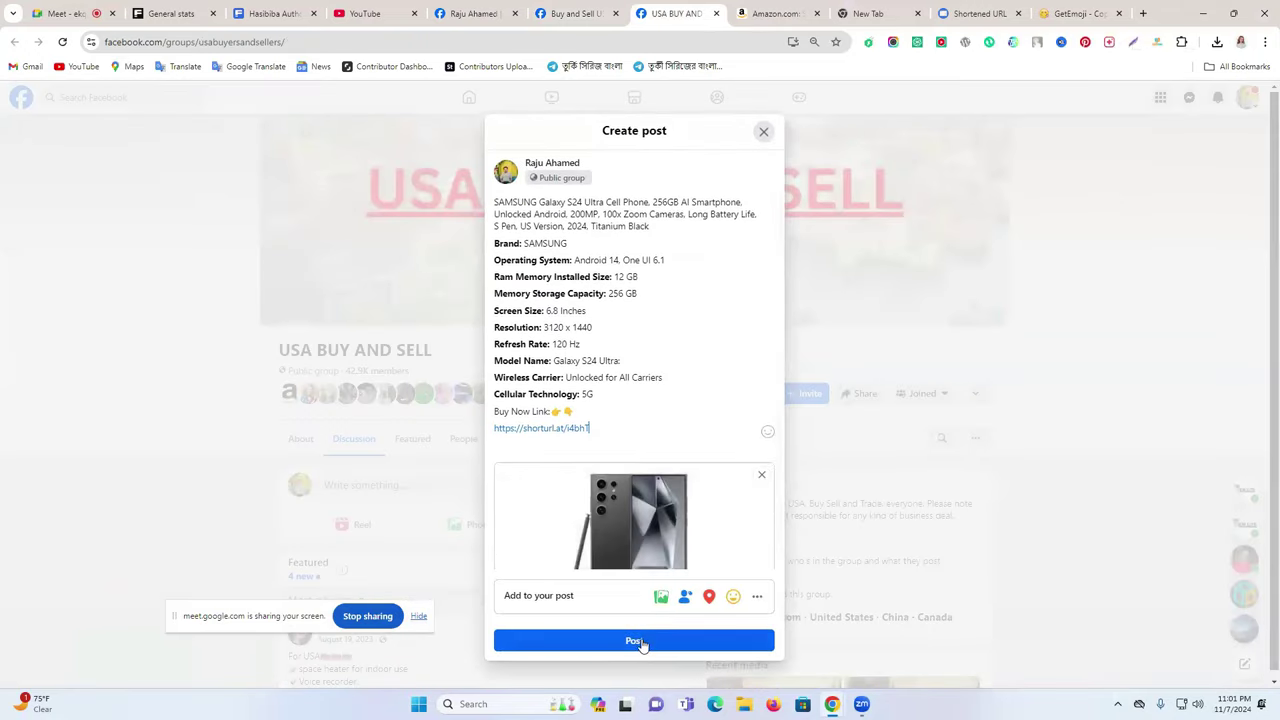
left_click(637, 641)
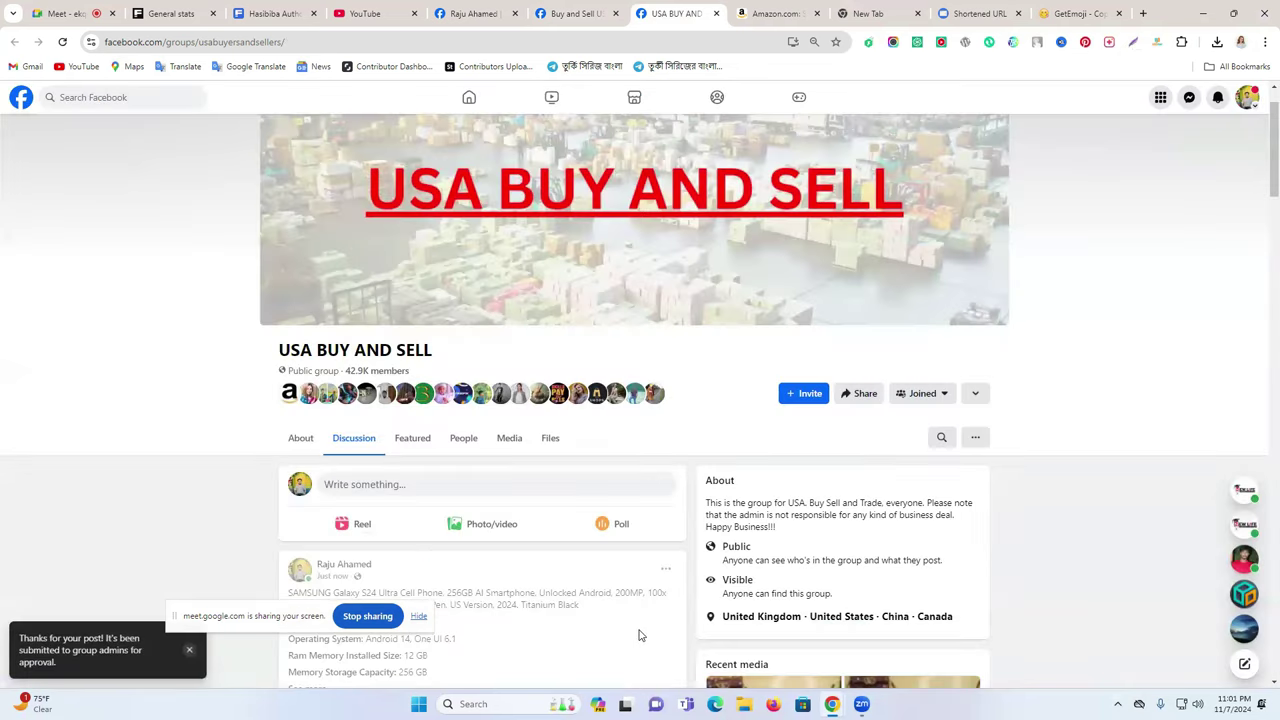
scroll(640, 638, "down", 3)
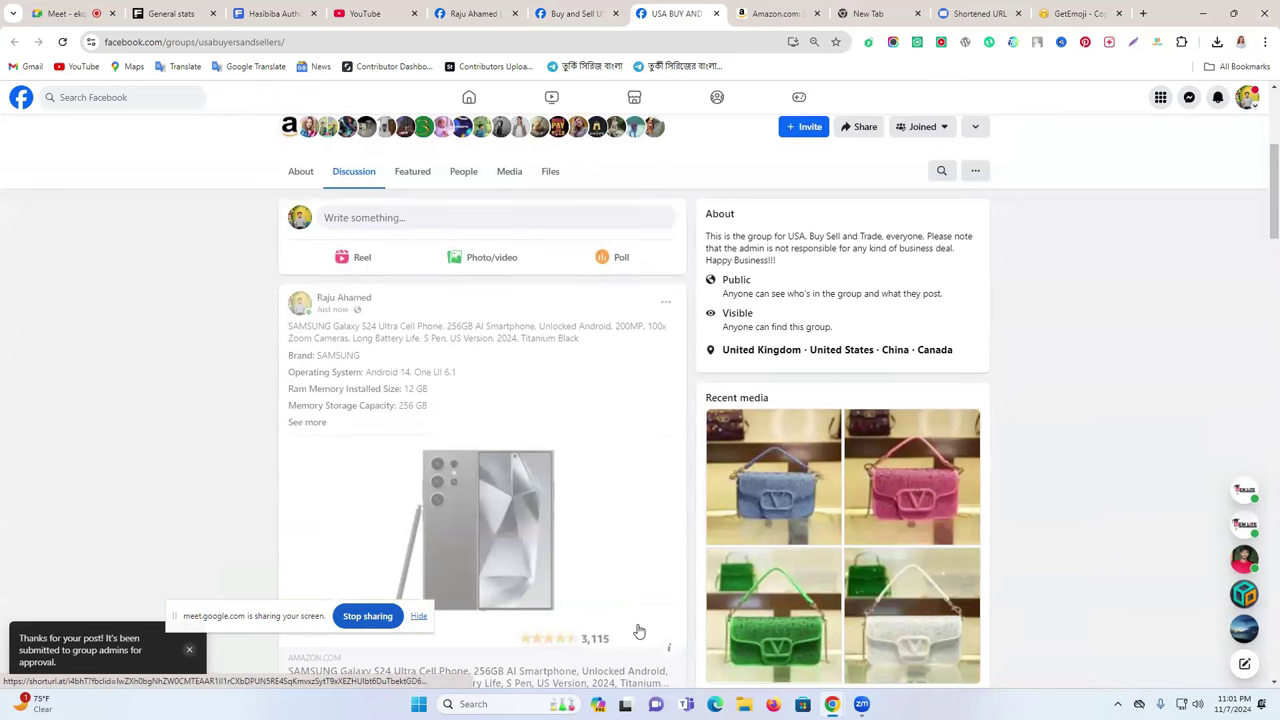
scroll(583, 523, "down", 2)
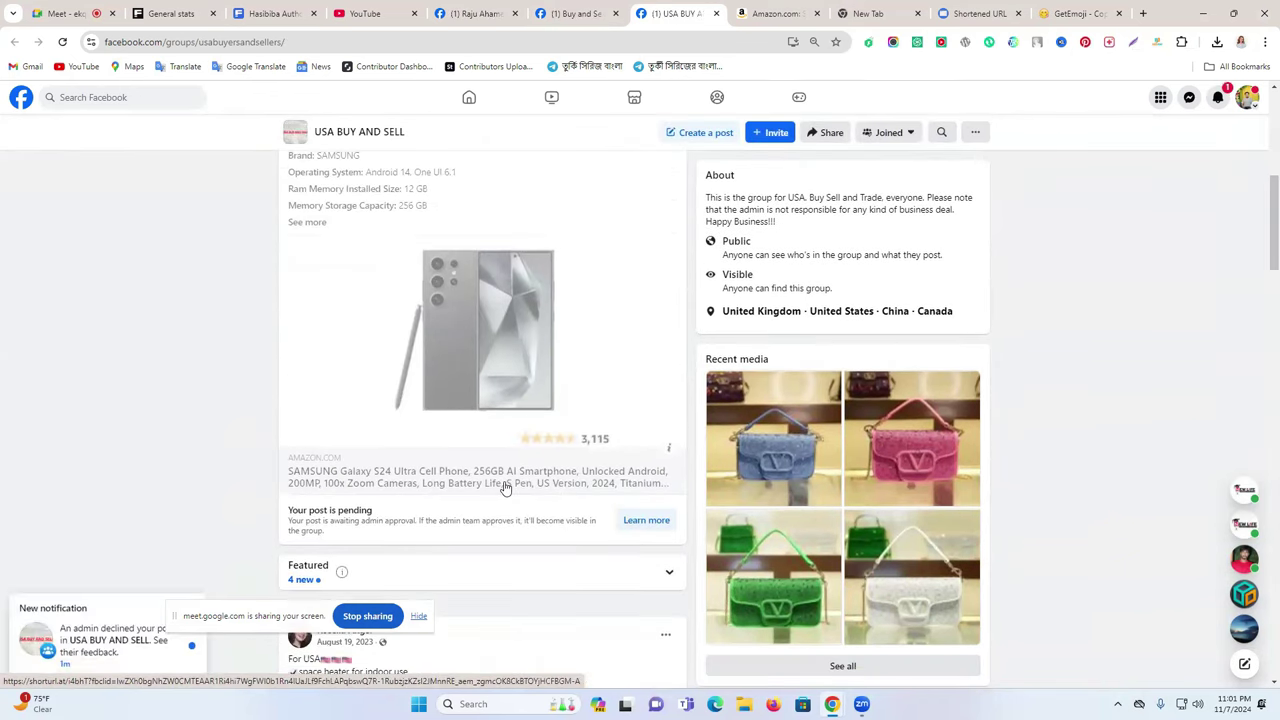
scroll(506, 487, "down", 1)
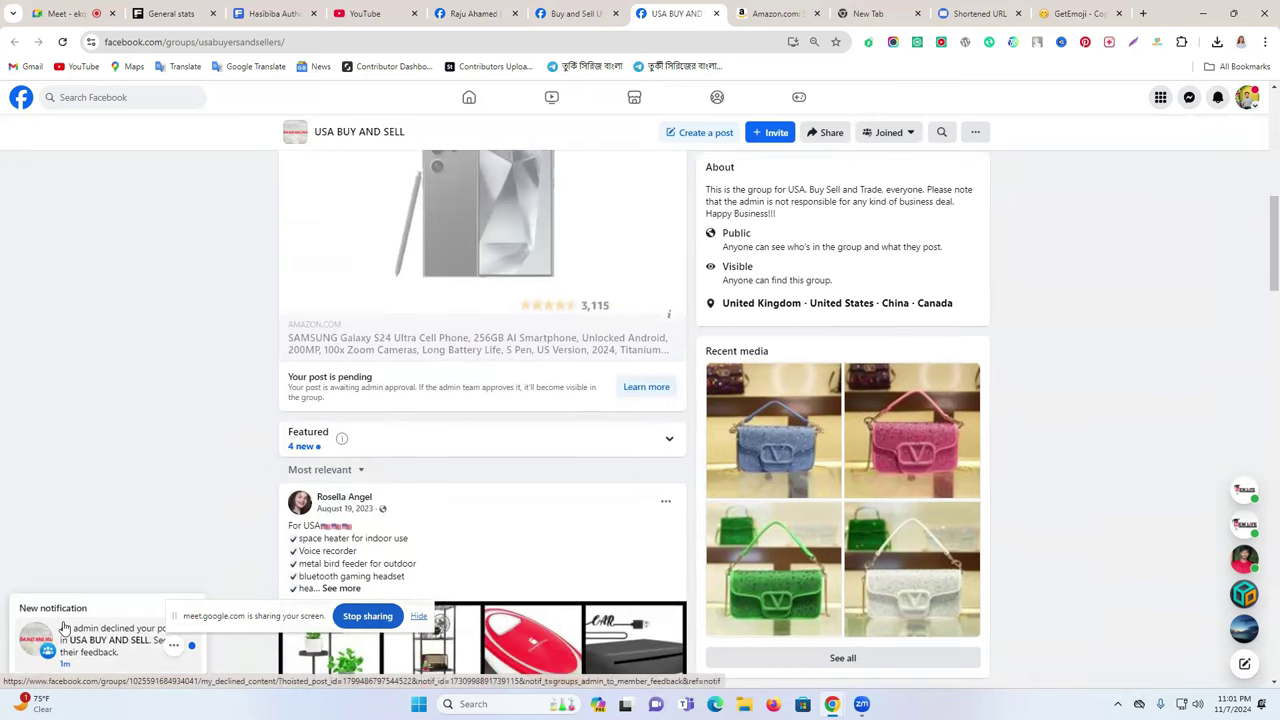
Open the "Buy And Sell in USA" group from the profile's group list in a new tab and close the "USA BUY AND SELL" tab
left_click(470, 13)
scroll(418, 470, "down", 1)
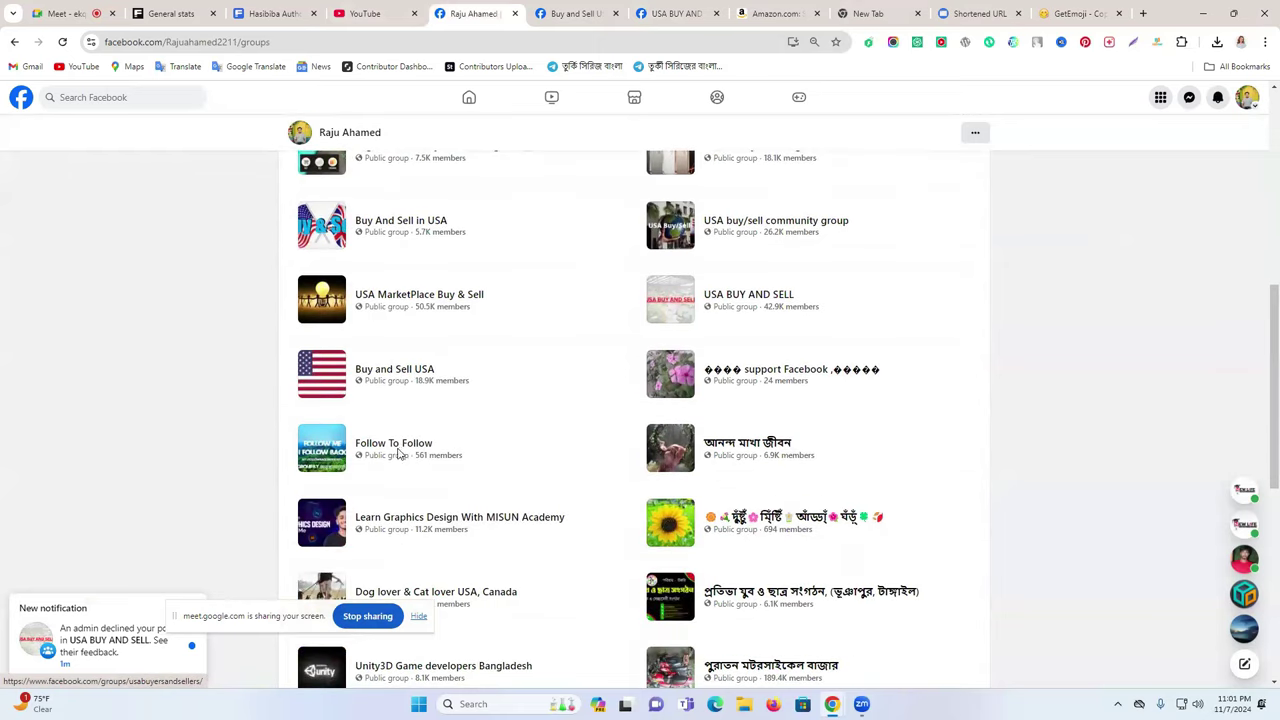
scroll(612, 456, "up", 2)
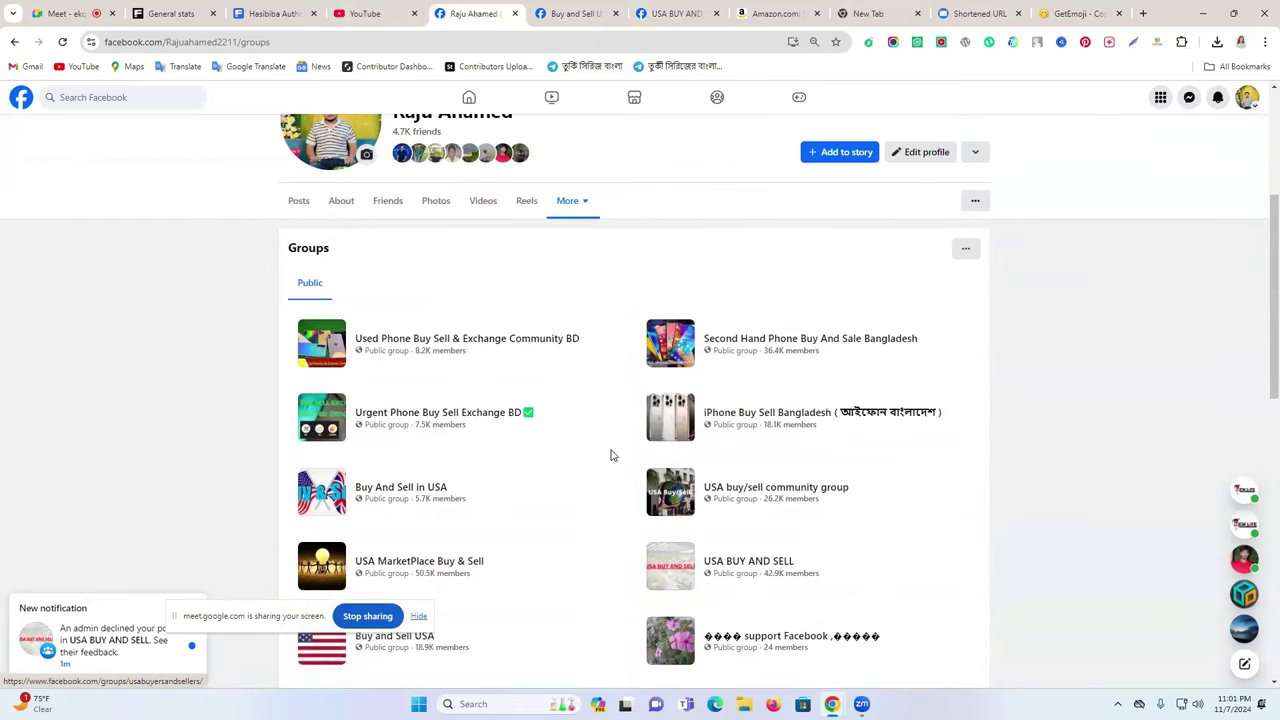
right_click(410, 487)
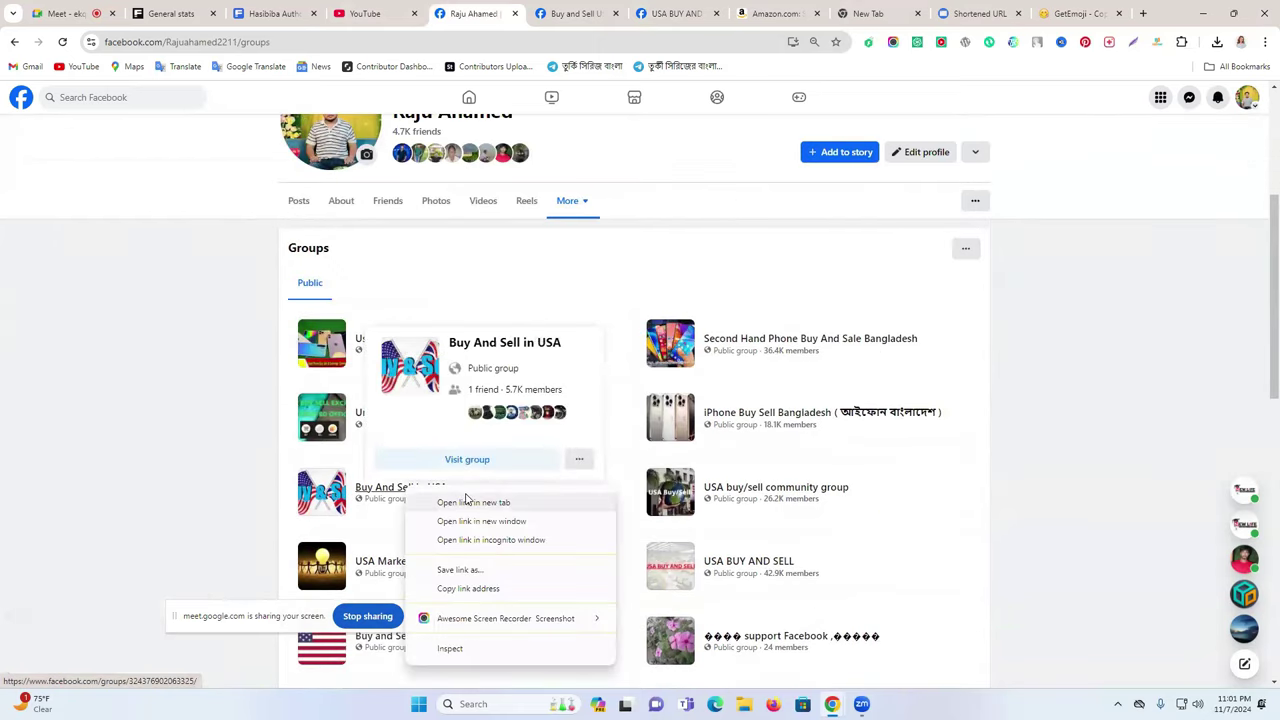
left_click(467, 500)
left_click(708, 14)
left_click(622, 14)
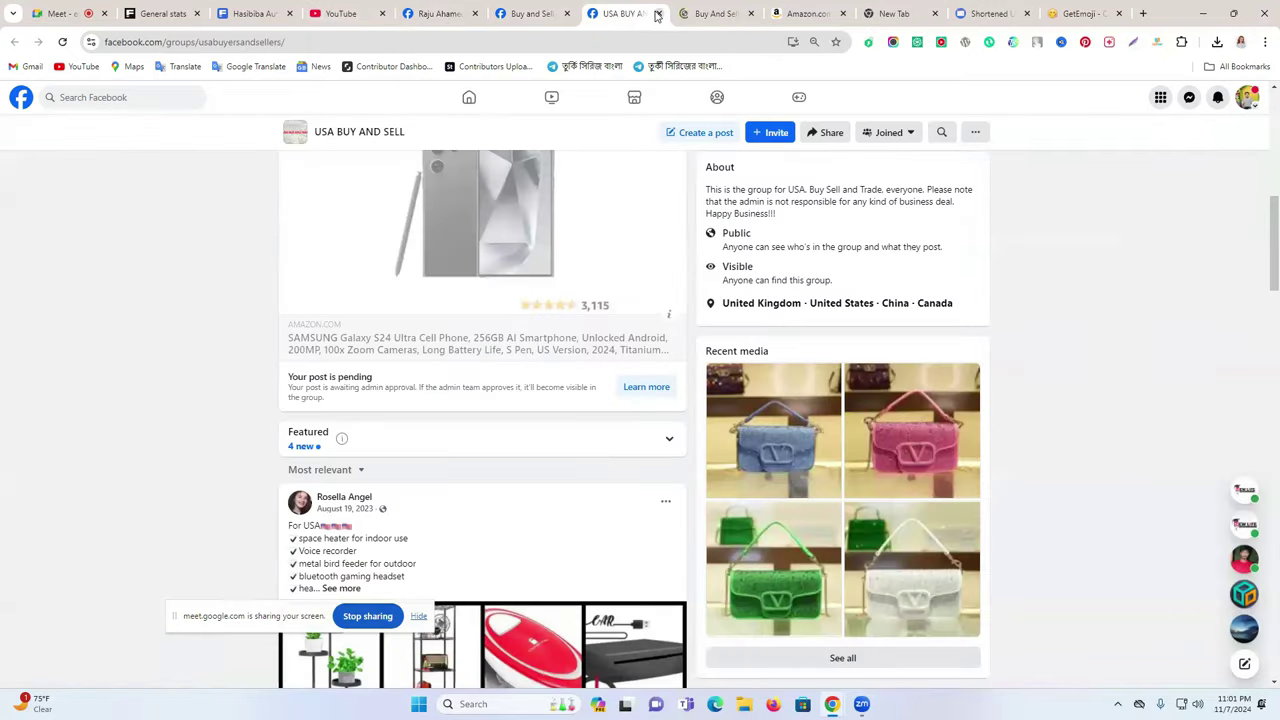
left_click(714, 14)
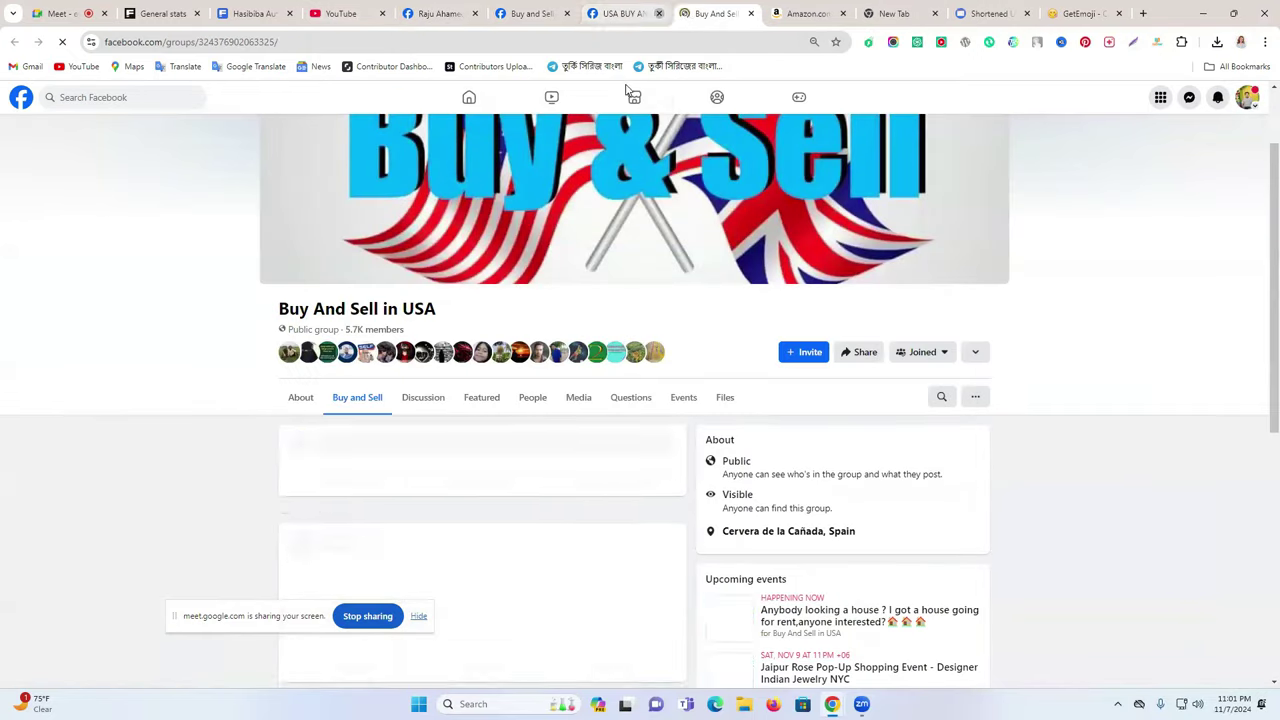
Publish the copied Samsung Galaxy S24 Ultra text with its shortened link in the discussion of the "Buy And Sell in USA" group
left_click(423, 400)
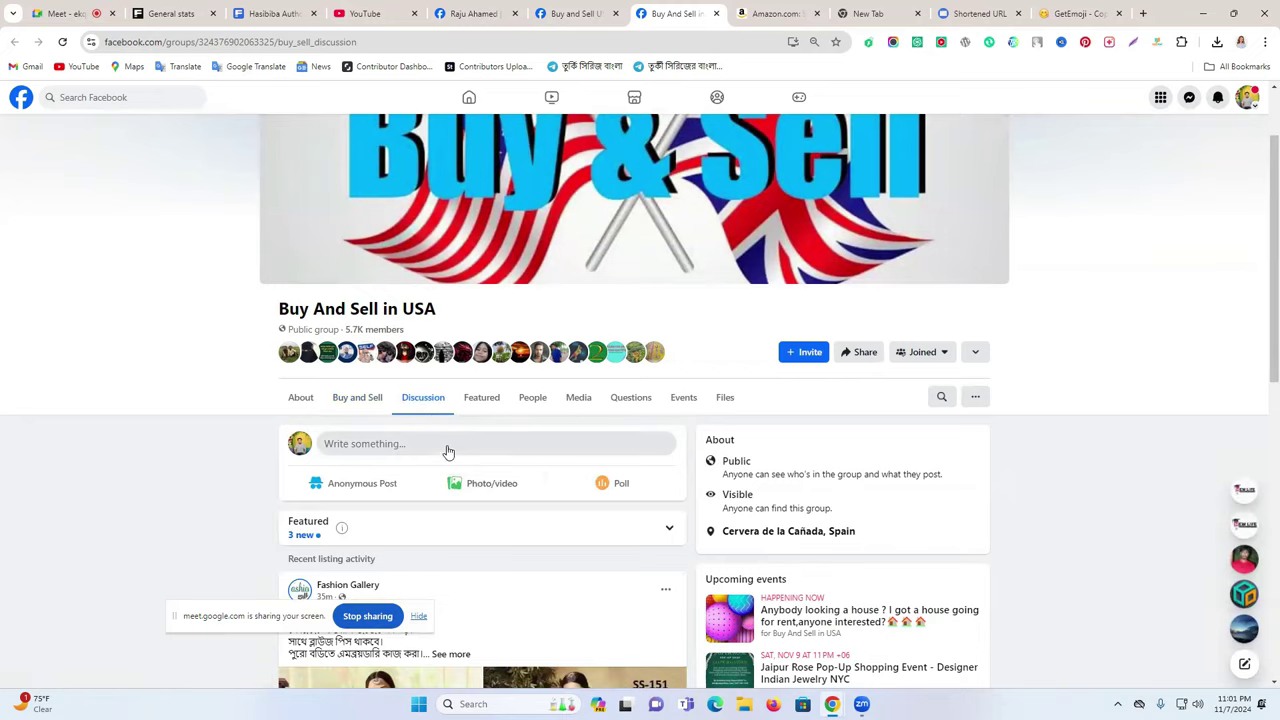
left_click(449, 446)
key("ctrl+v")
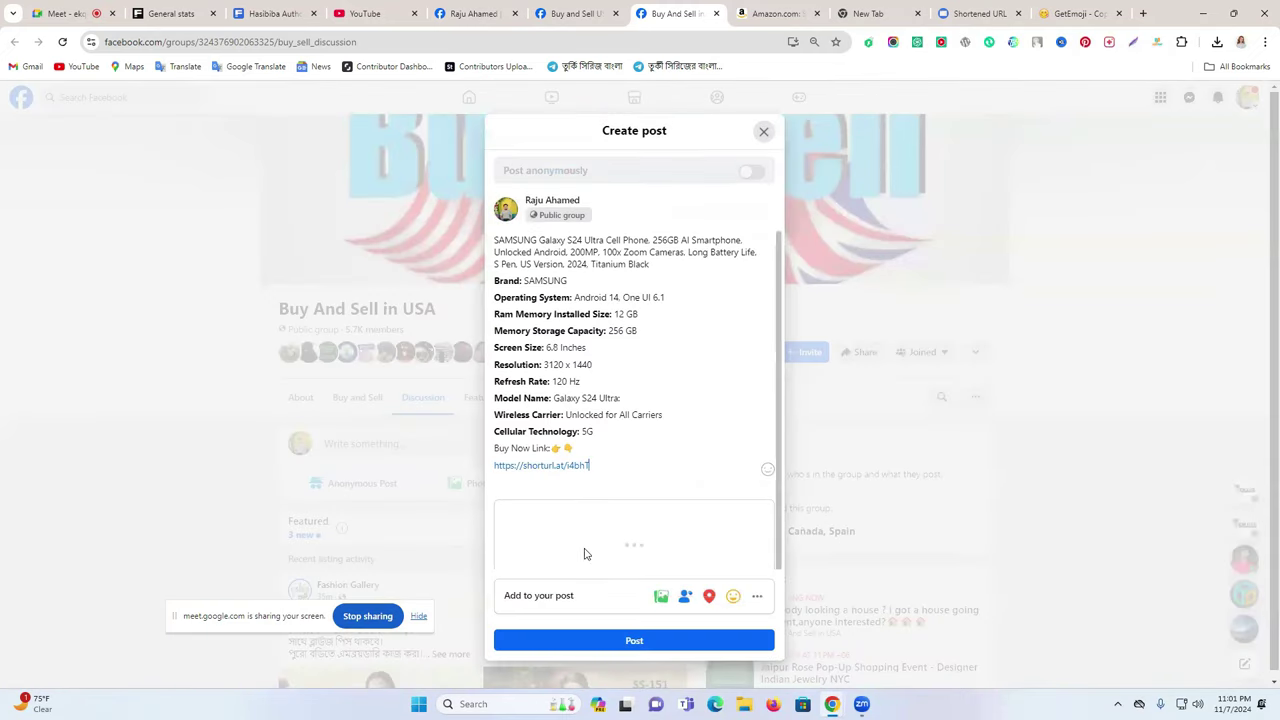
left_click(659, 648)
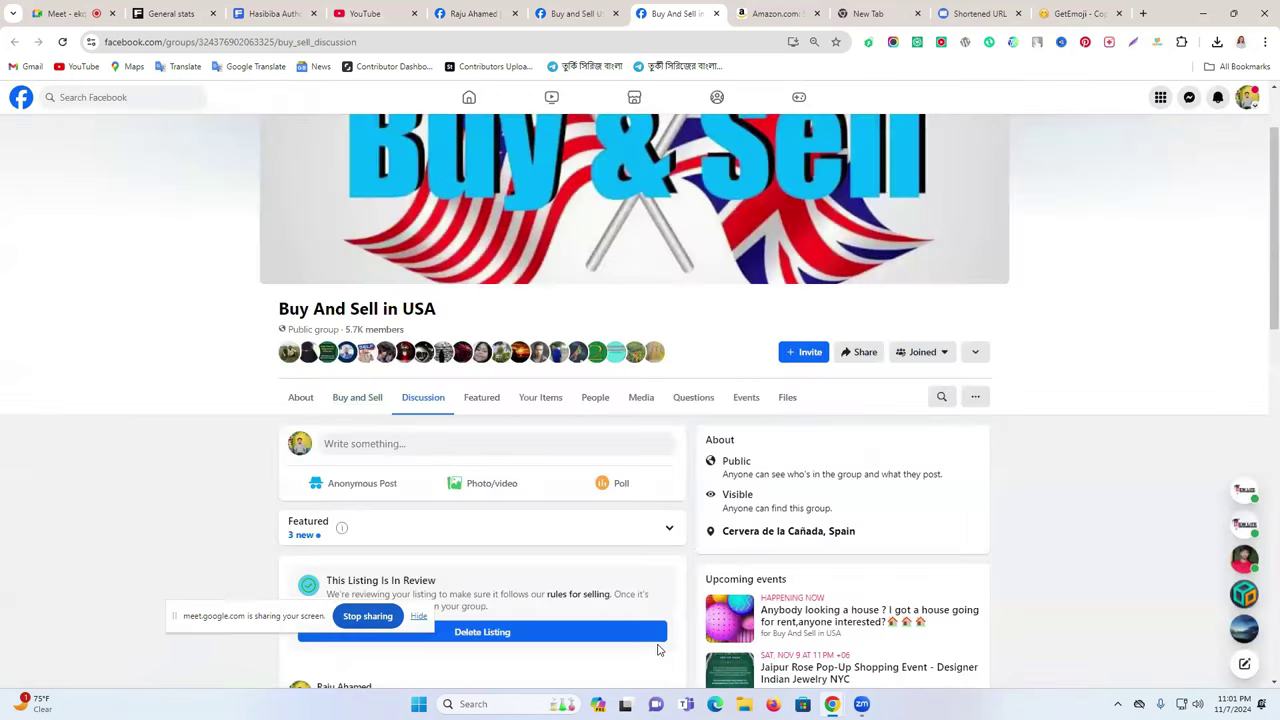
Expand the new Samsung listing's full description and examine its formatting, link and the notice above it
scroll(631, 598, "down", 3)
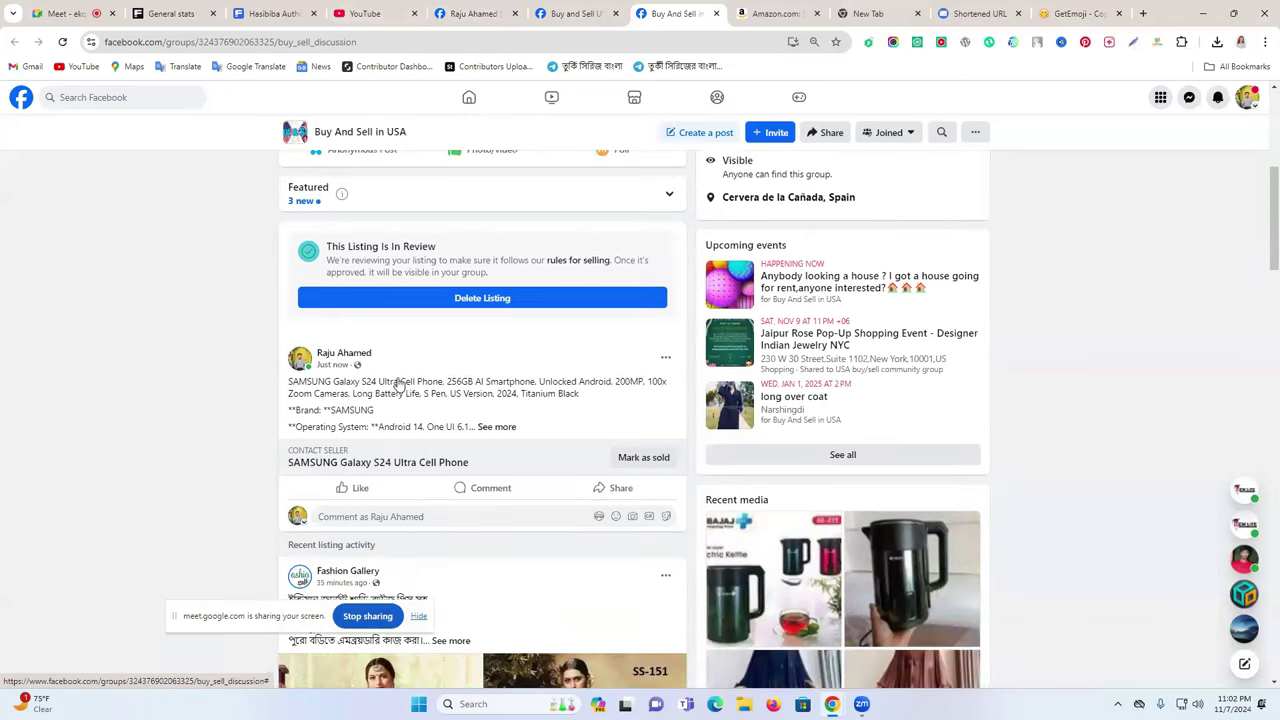
scroll(430, 380, "down", 1)
scroll(457, 373, "up", 2)
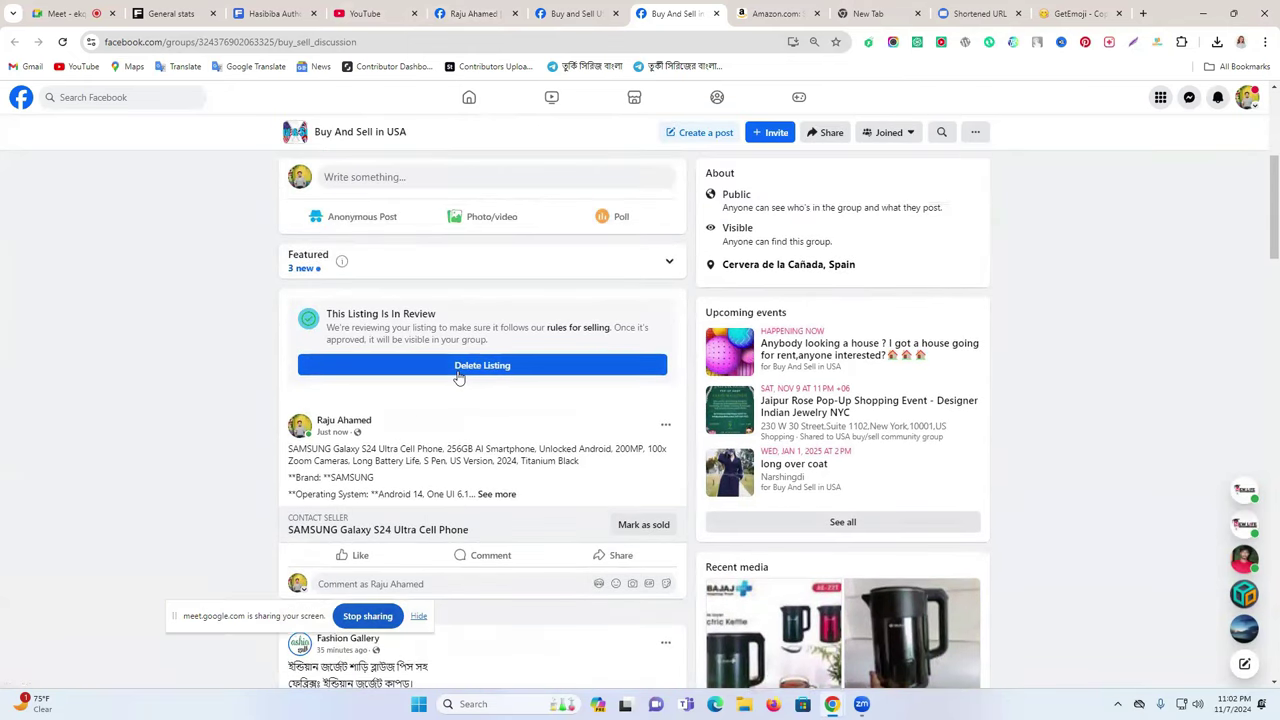
left_click(496, 494)
scroll(511, 494, "down", 3)
scroll(511, 490, "up", 2)
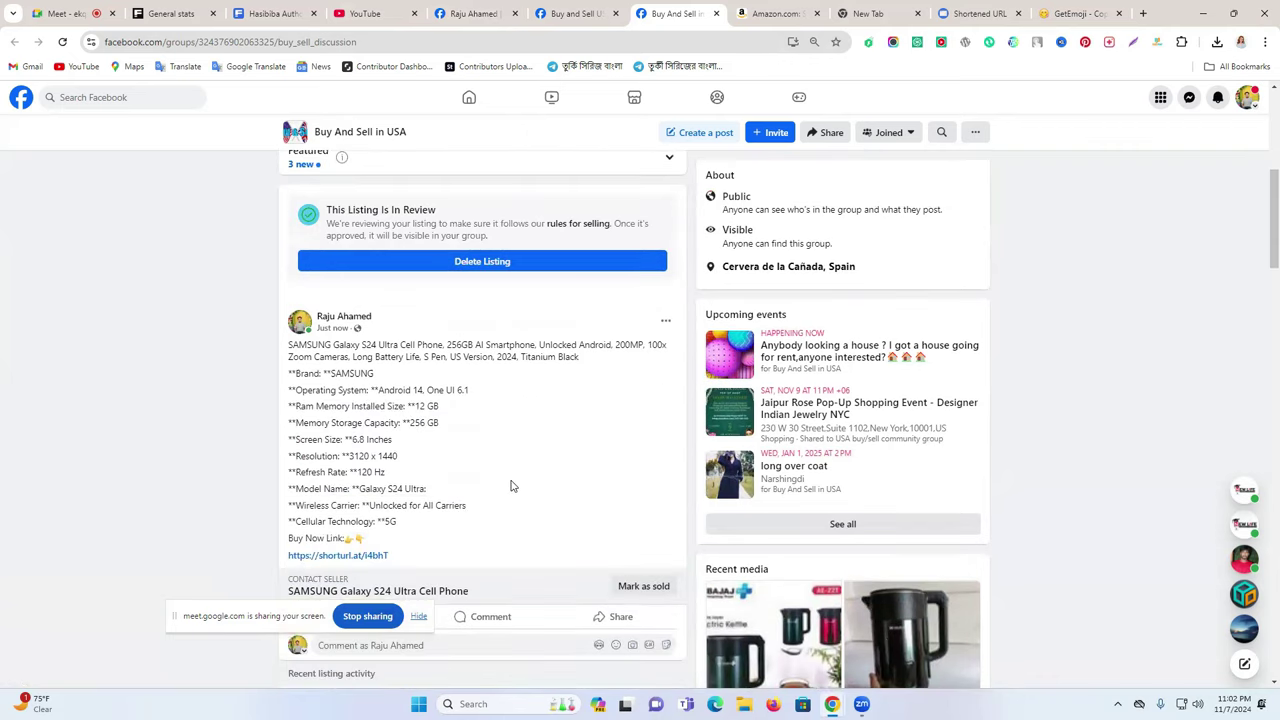
scroll(511, 484, "down", 1)
scroll(511, 478, "up", 1)
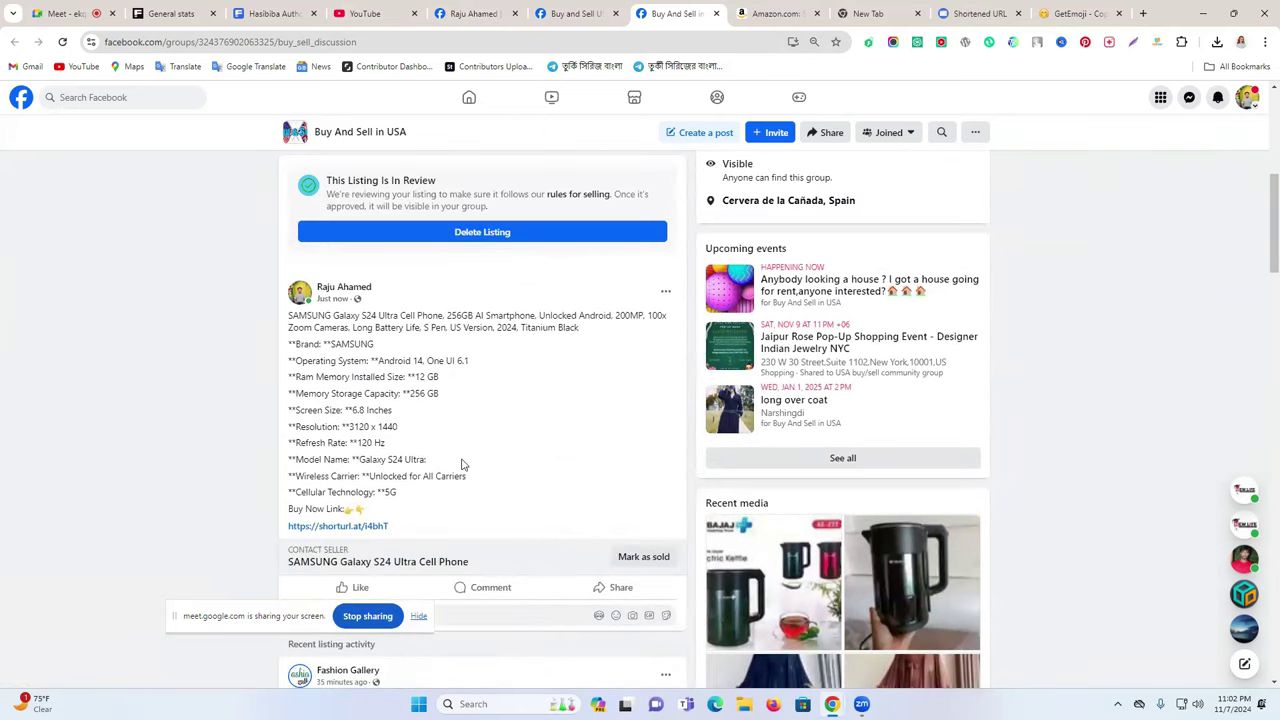
Try to edit the Samsung listing by adding the two phone photos and checking its remaining fields, and close the editor without posting
left_click(665, 292)
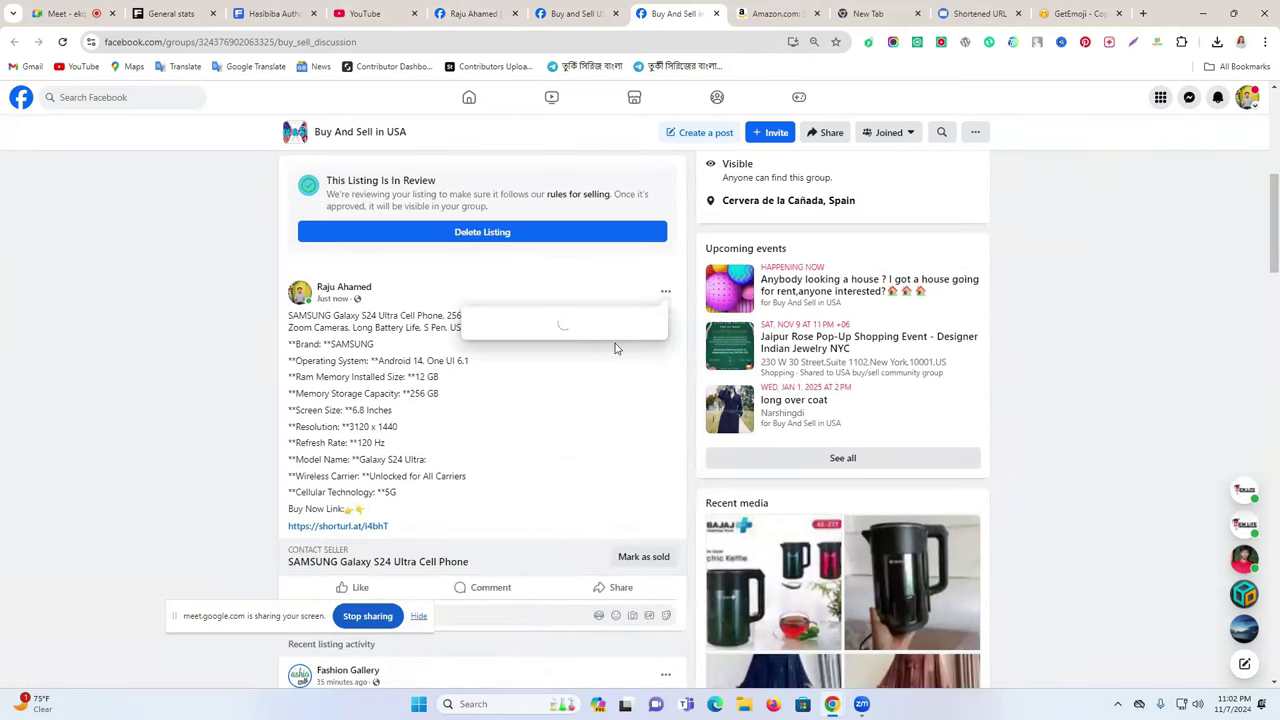
left_click(534, 397)
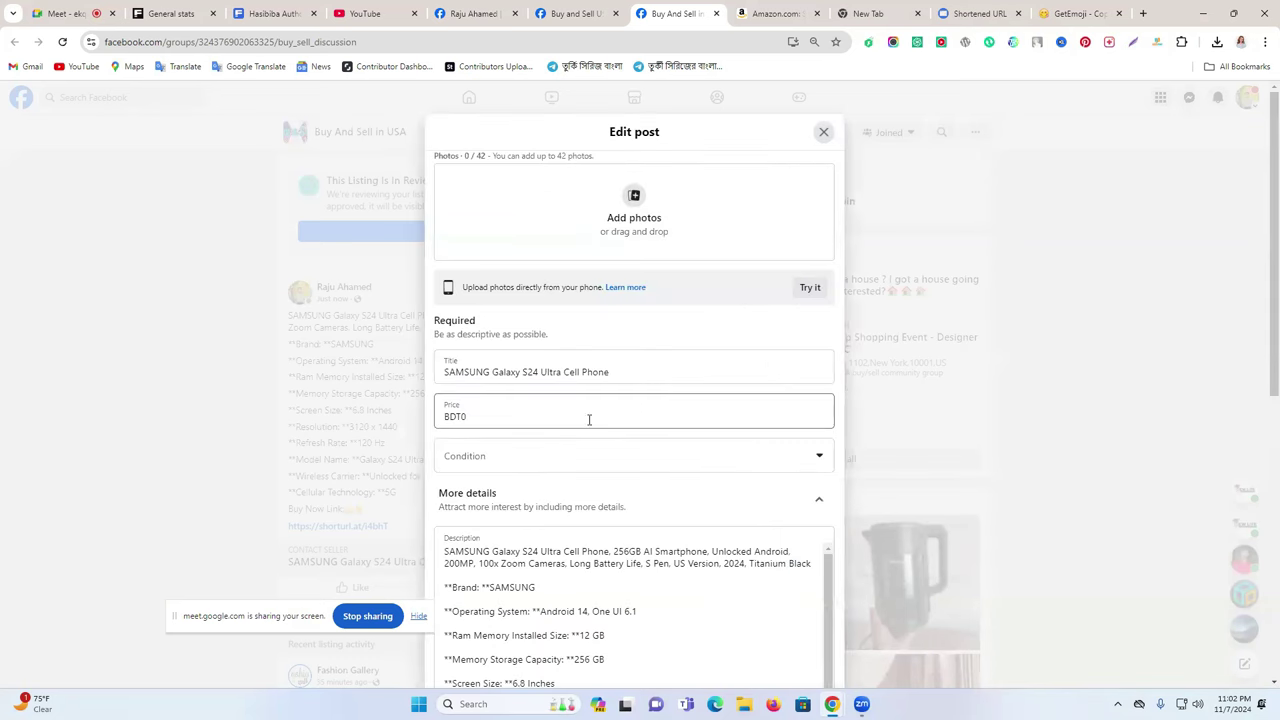
left_click(617, 223)
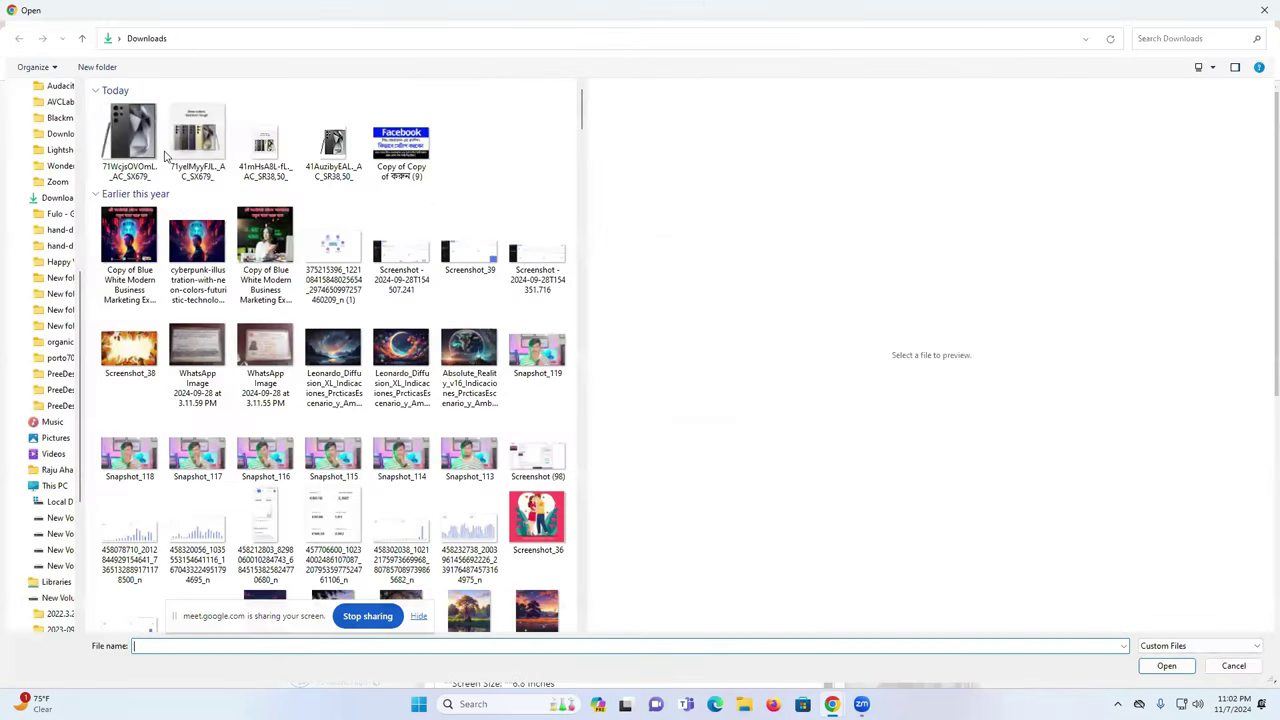
left_click(130, 138)
left_click(197, 138, "ctrl")
left_click(1166, 666)
scroll(700, 560, "down", 10)
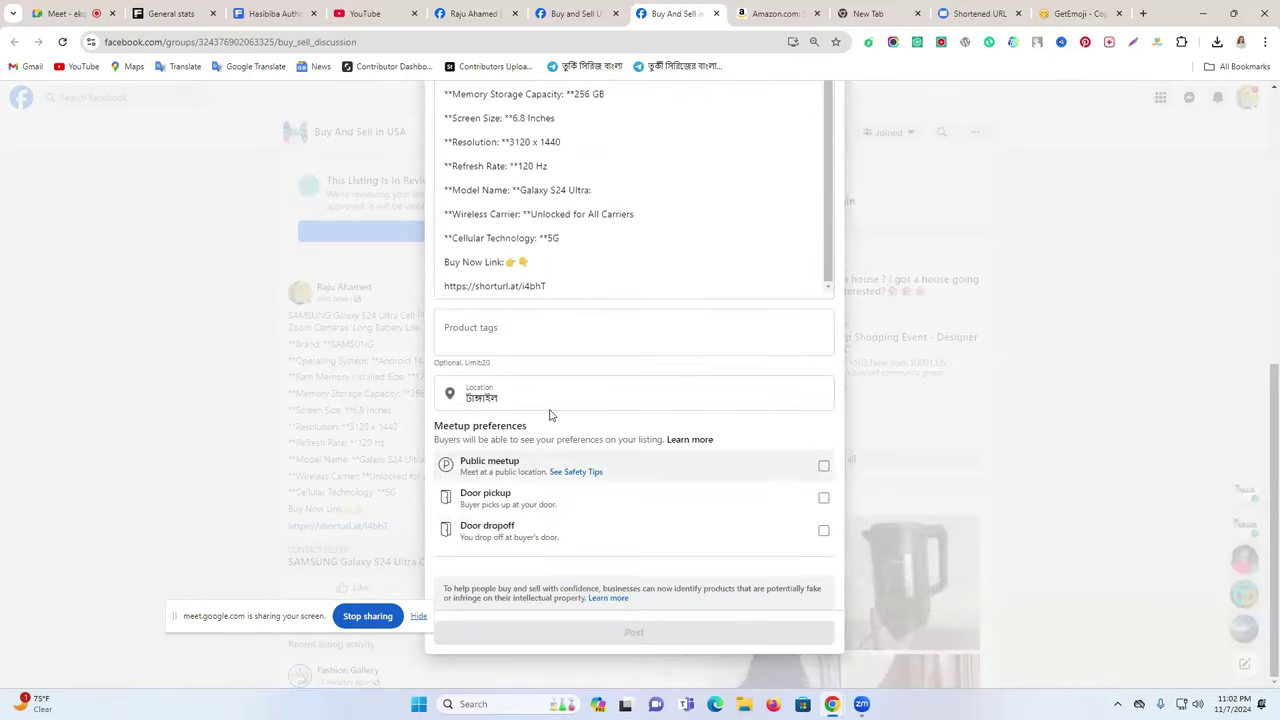
left_click(491, 331)
scroll(640, 600, "up", 3)
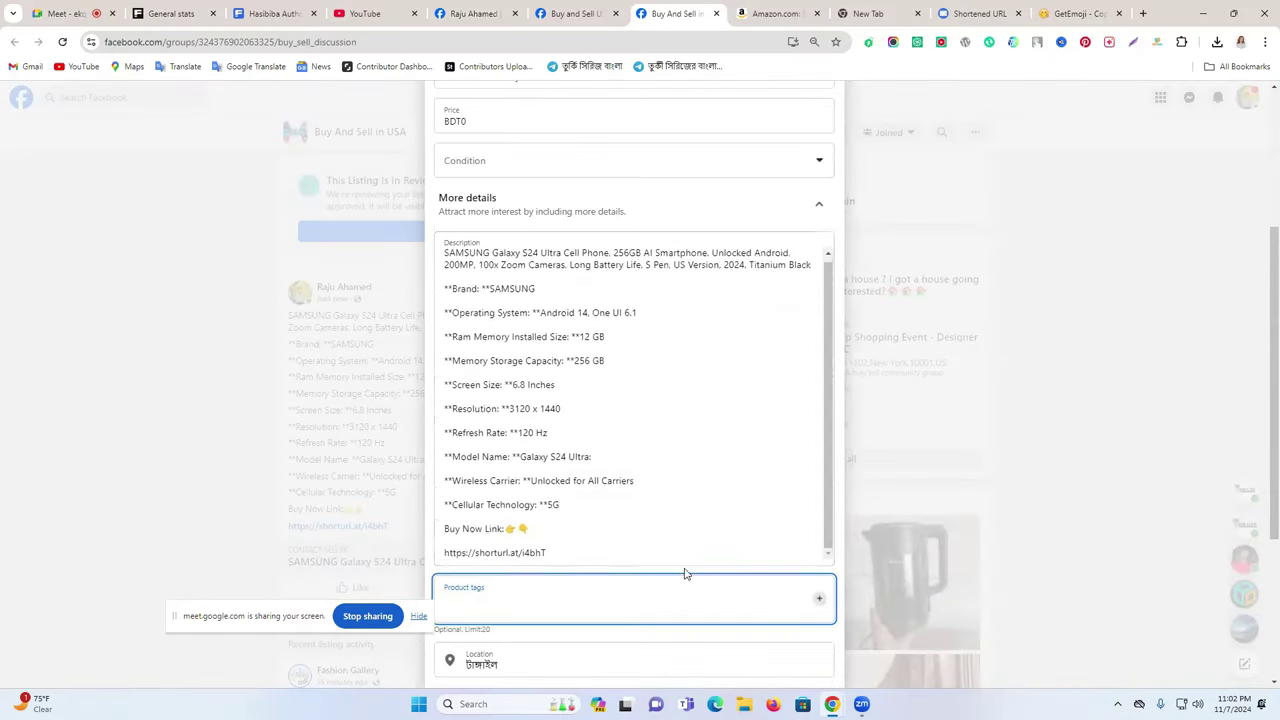
scroll(790, 270, "up", 5)
left_click(823, 131)
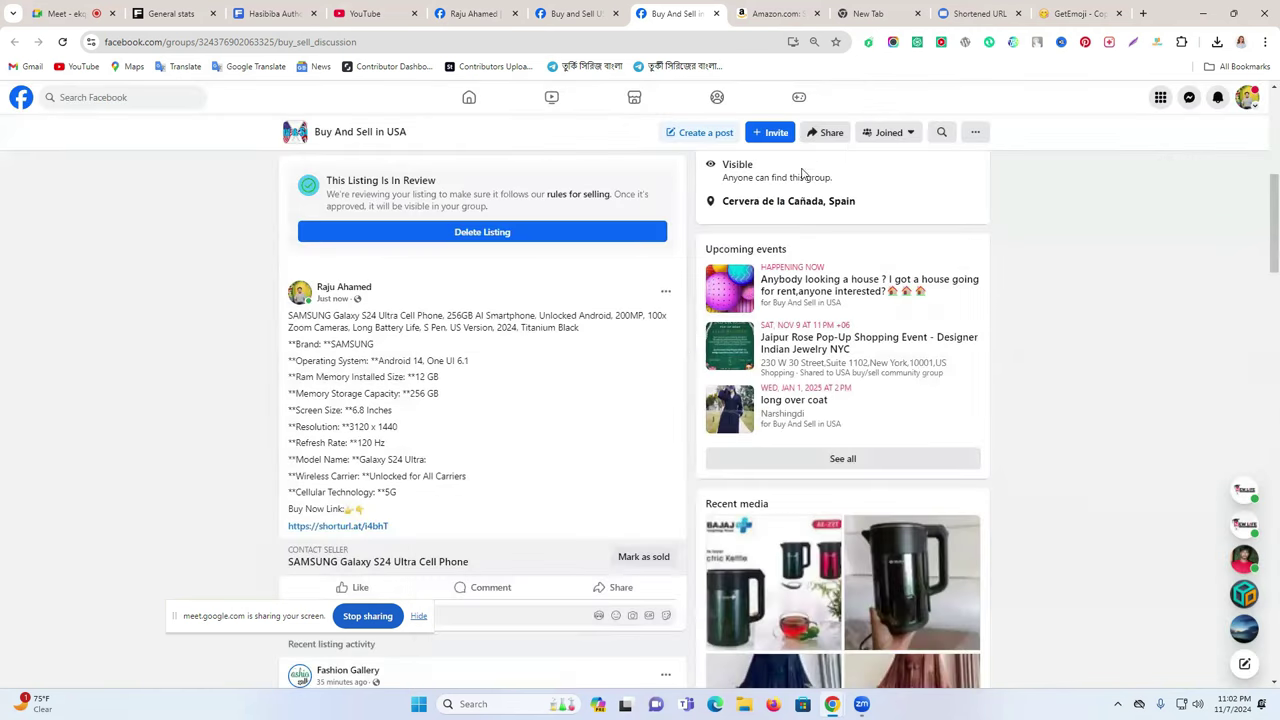
scroll(525, 405, "down", 5)
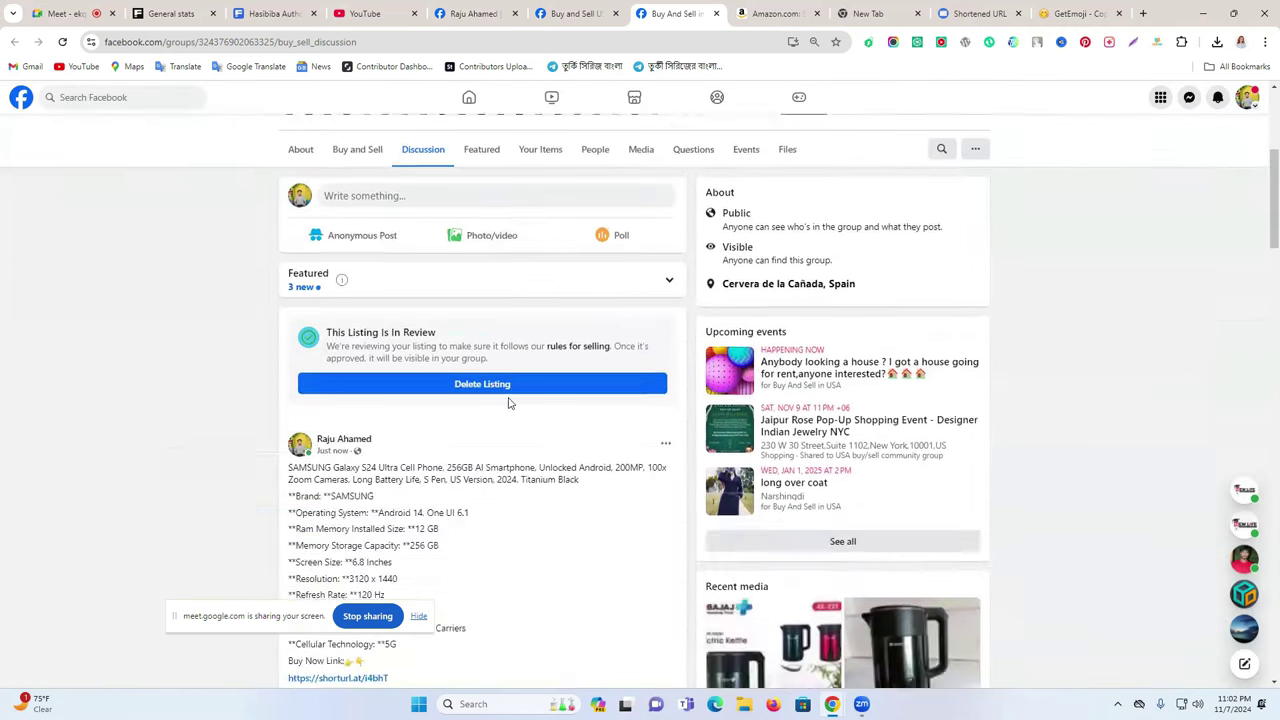
Look over the Samsung listing under review in the "Buy And Sell in USA" group and close the GetEmoji tab
scroll(532, 408, "up", 2)
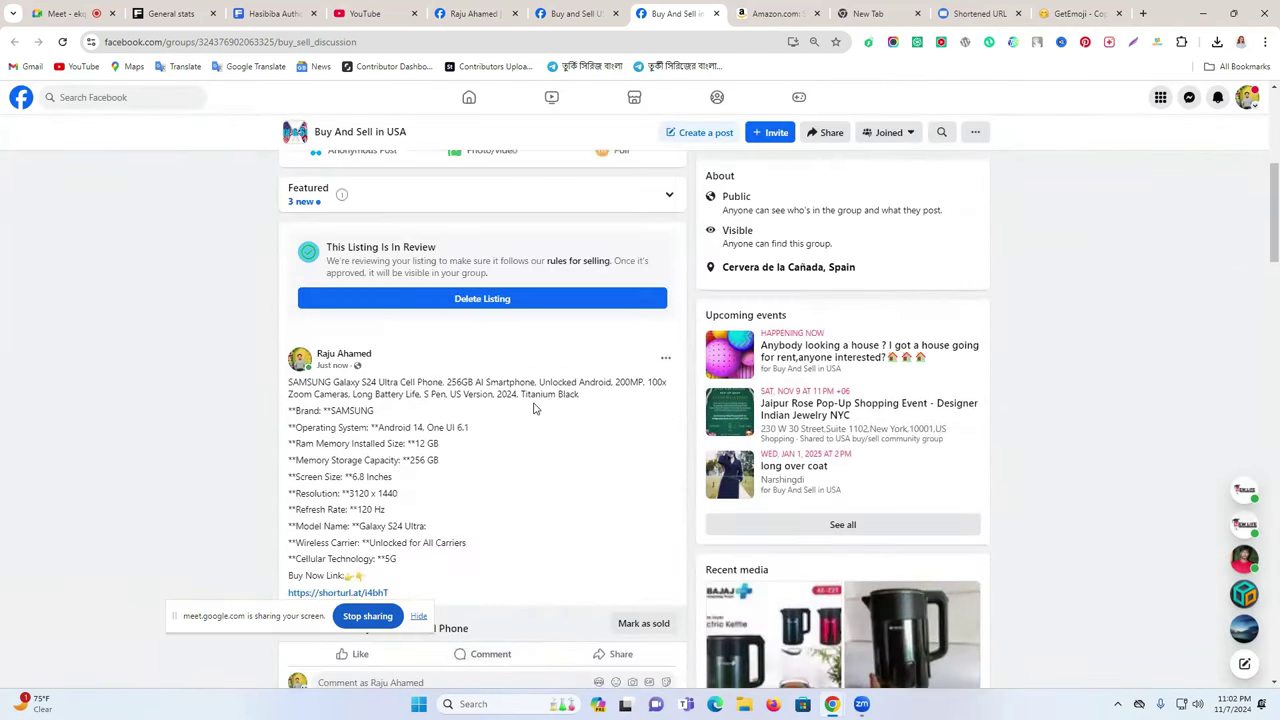
scroll(571, 282, "down", 1)
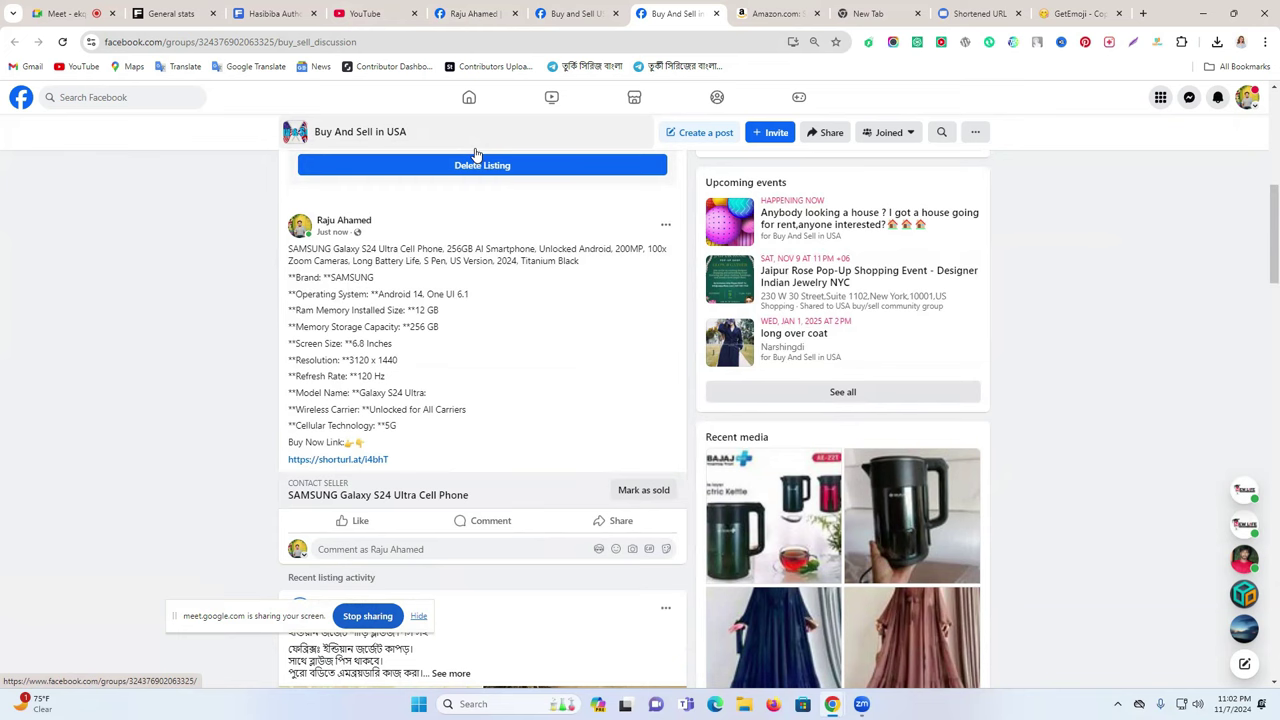
left_click(1111, 13)
left_click(1118, 13)
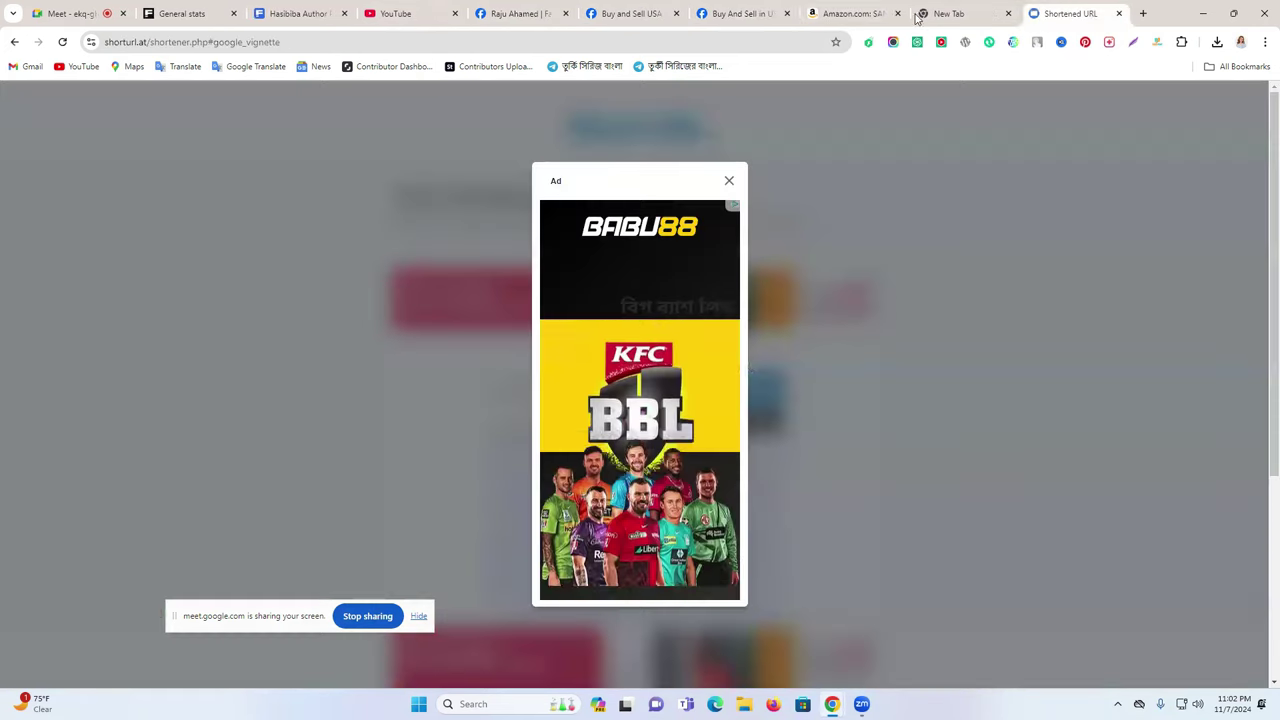
Return to the tab with the profile's group list and open the profile's own posts page
left_click(775, 10)
left_click(630, 13)
left_click(520, 13)
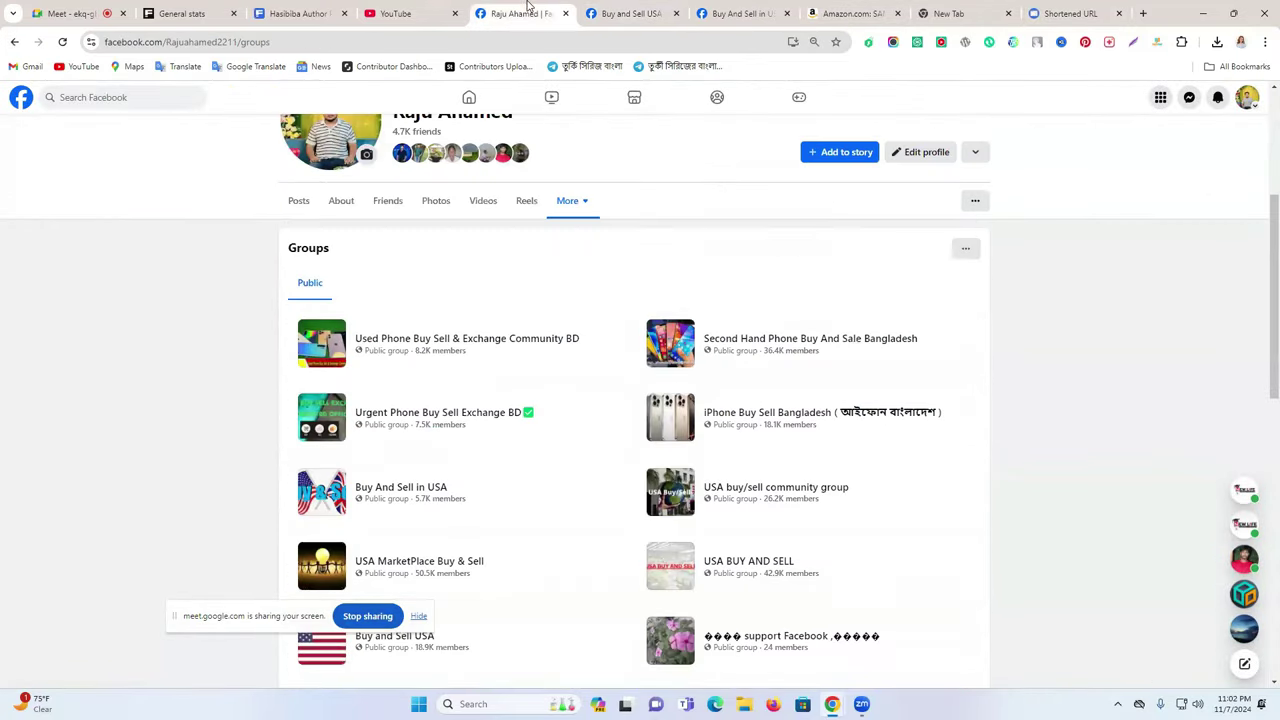
left_click(1252, 112)
left_click(1160, 134)
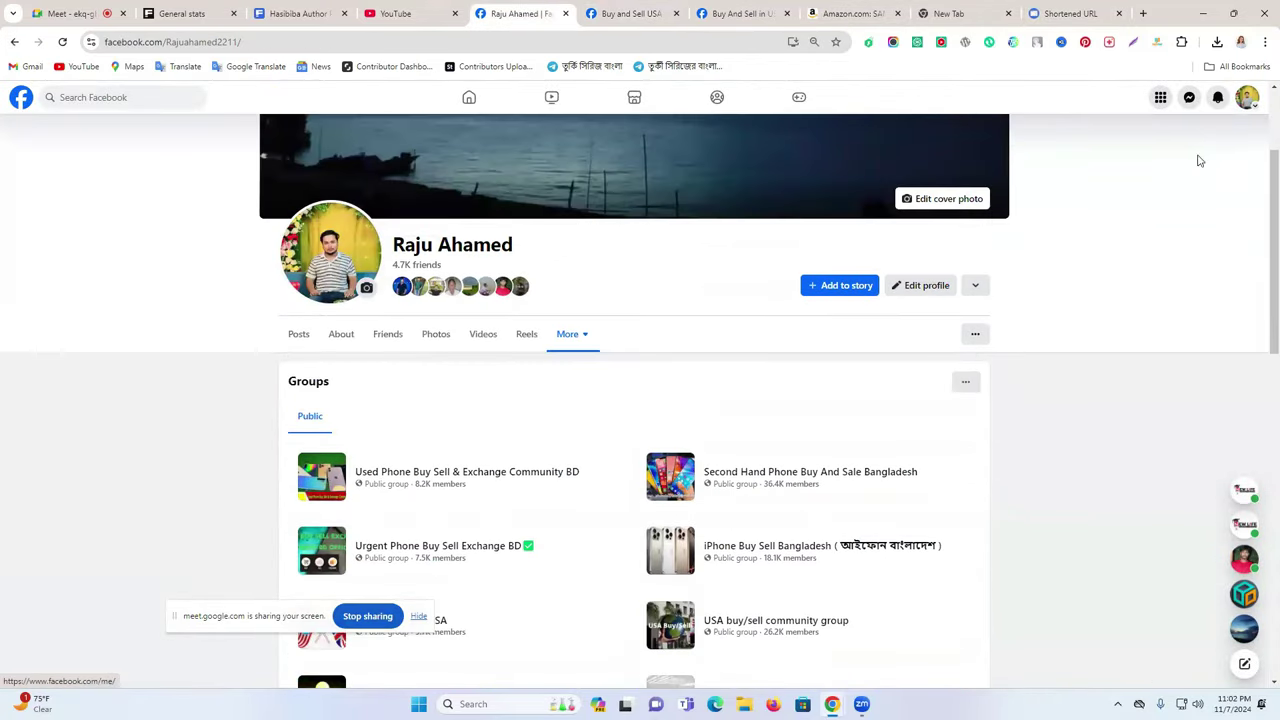
scroll(740, 330, "down", 1)
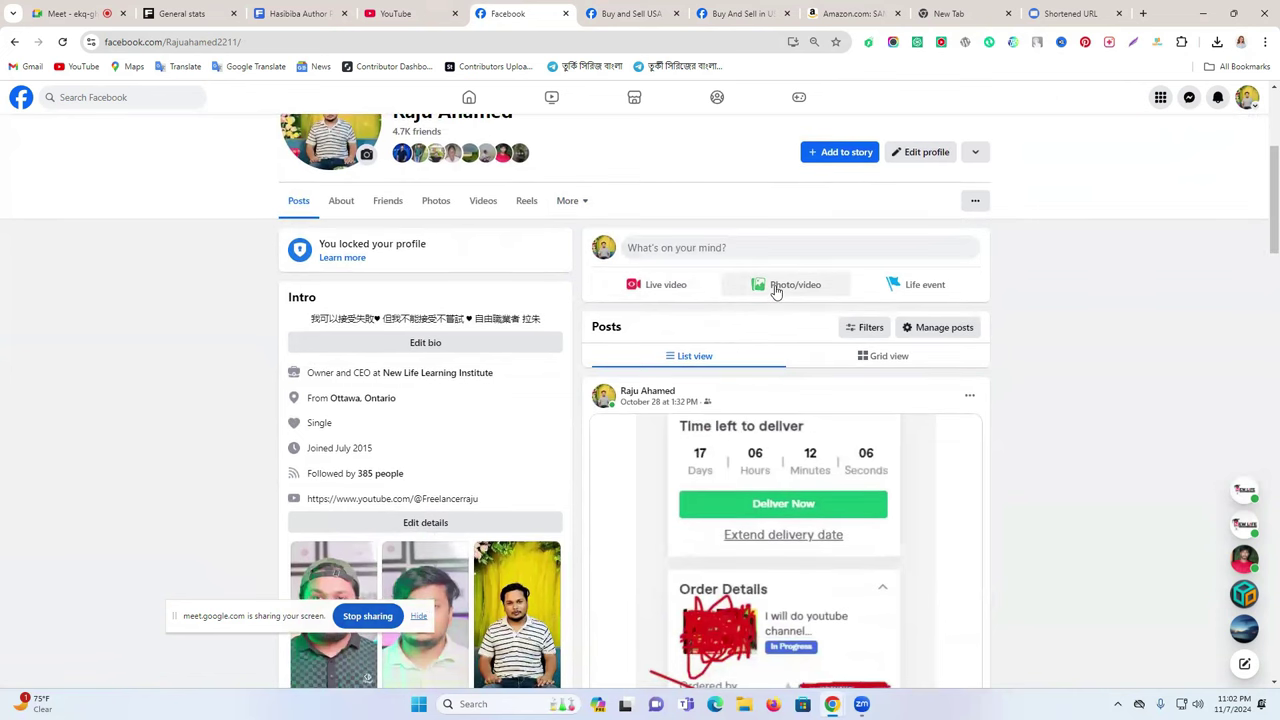
Publish a profile post with the two downloaded phone photos and the copied Samsung Galaxy S24 Ultra text with its shortened link
left_click(776, 290)
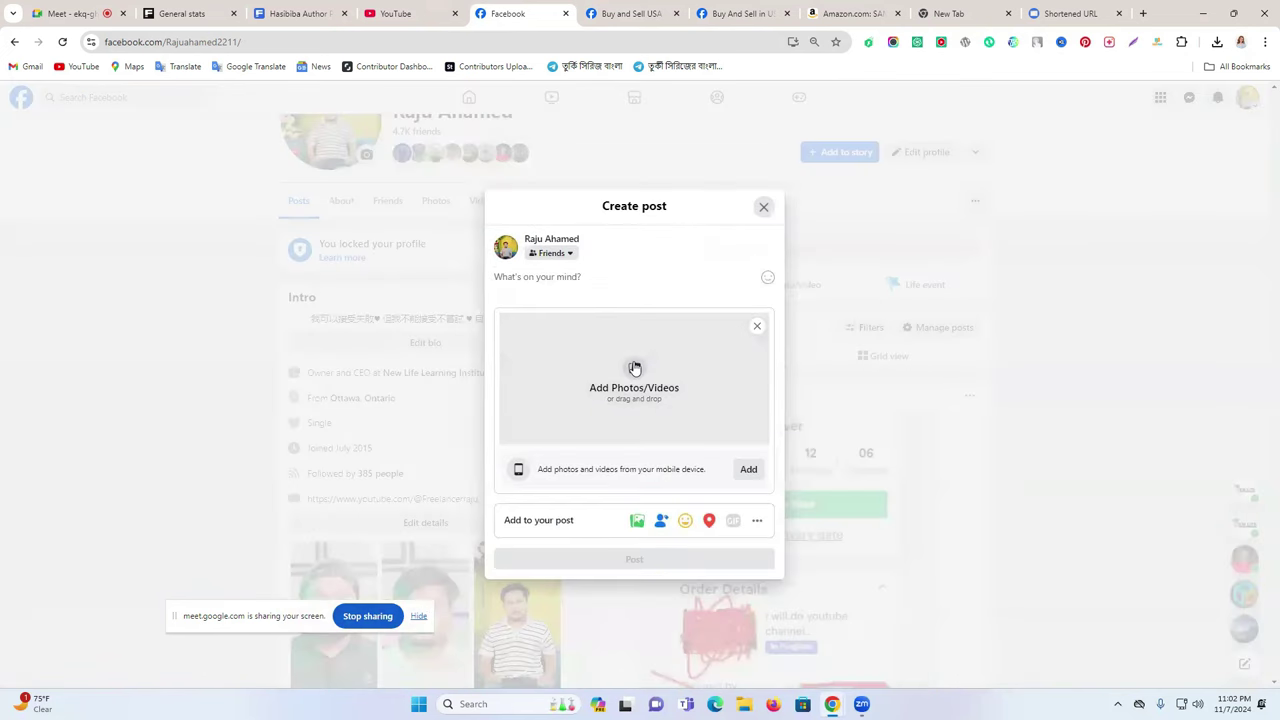
left_click(633, 367)
left_click(196, 170)
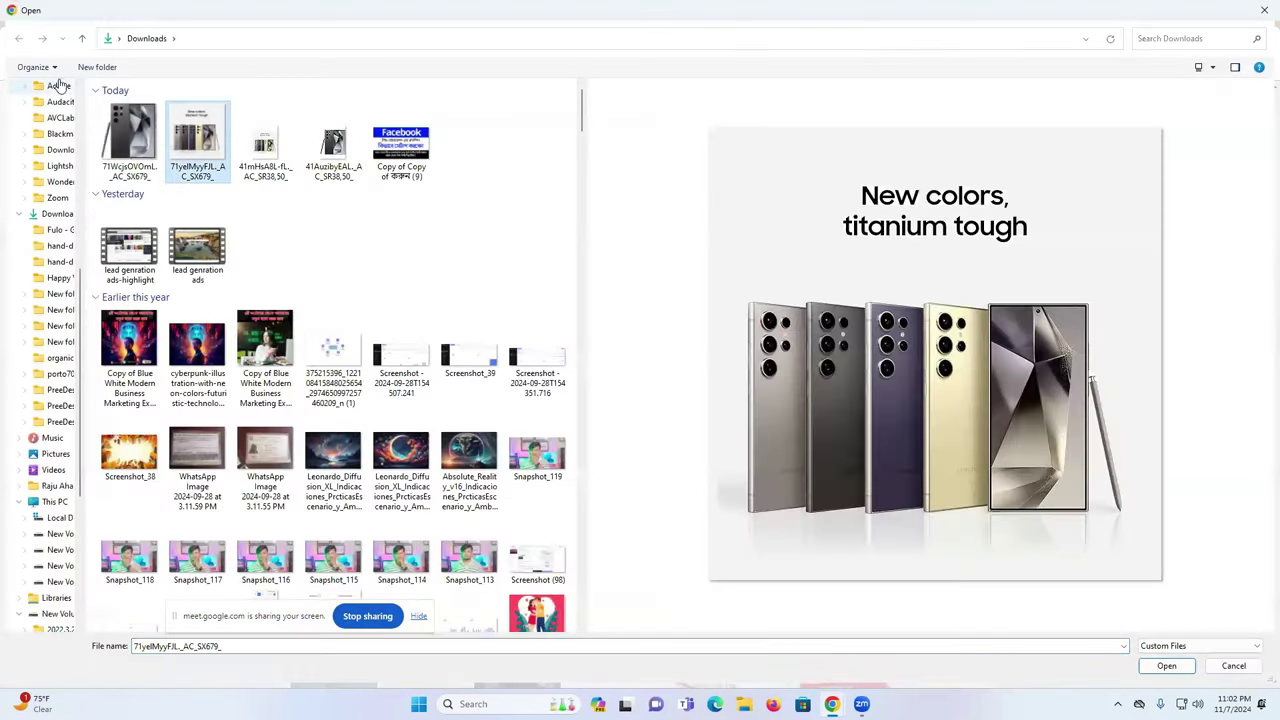
left_click(141, 127, "ctrl")
left_click(1164, 667)
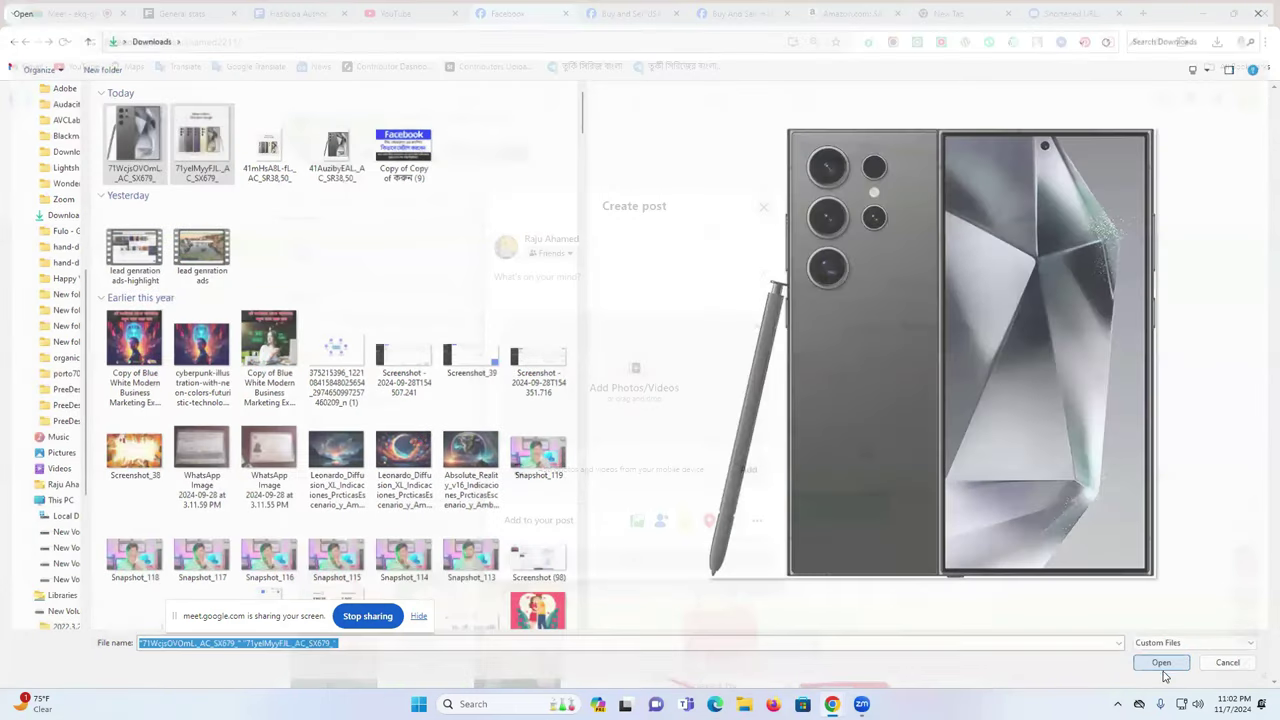
type("SAMSUNG Galaxy S24 Ultra Cell Phone, 256GB AI Smartphone, Unlocked Android, 200MP, 100x Zoom Cameras, Long Battery Life, S Pen, US Version, 2024, Titanium Black Brand: SAMSUNG Operating System: Android 14, One UI 6.1 Ram Memory Installed Size: 12 GB Memory Storage Capacity: 256 GB Screen Size: 6.8 Inches Resolution: 3120 x 1440 Refresh Rate: 120 Hz Model Name: Galaxy S24 Ultra: Wireless Carrier: Unlocked for All Carriers Cellular Technology: 5G Buy Now Link:👉 👇 https://shorturl.at/i4bhT")
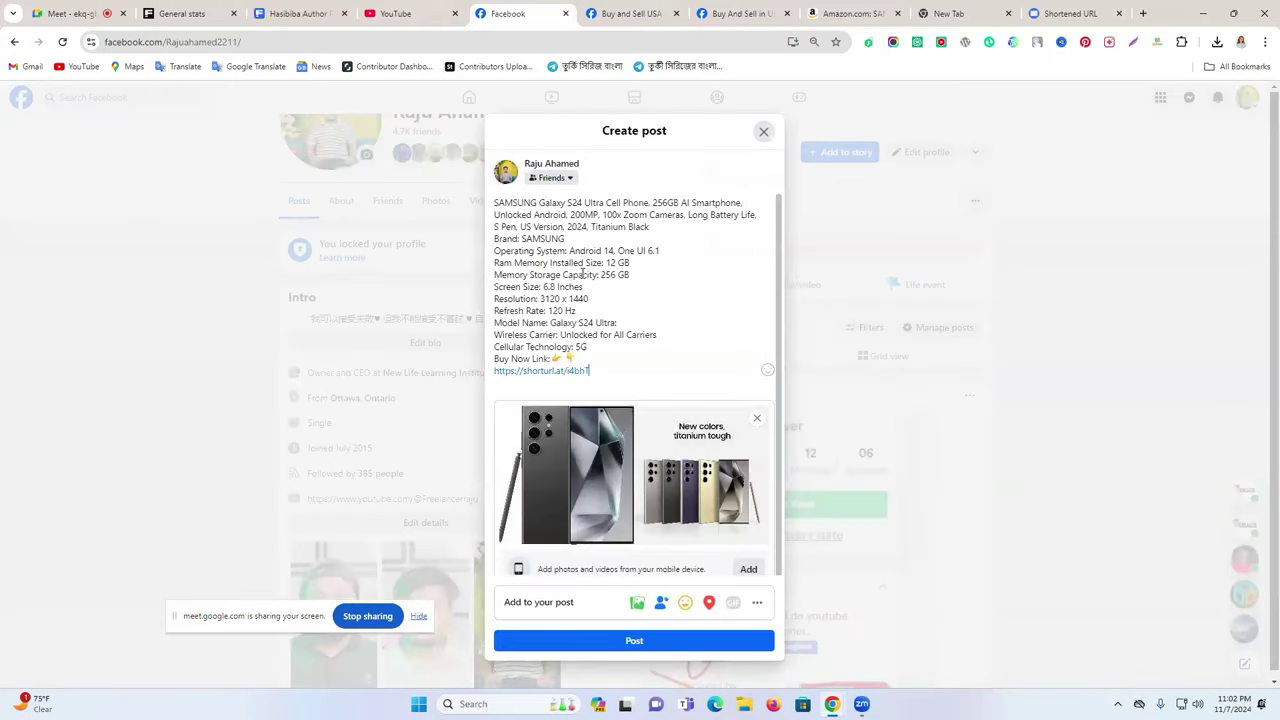
left_click(655, 637)
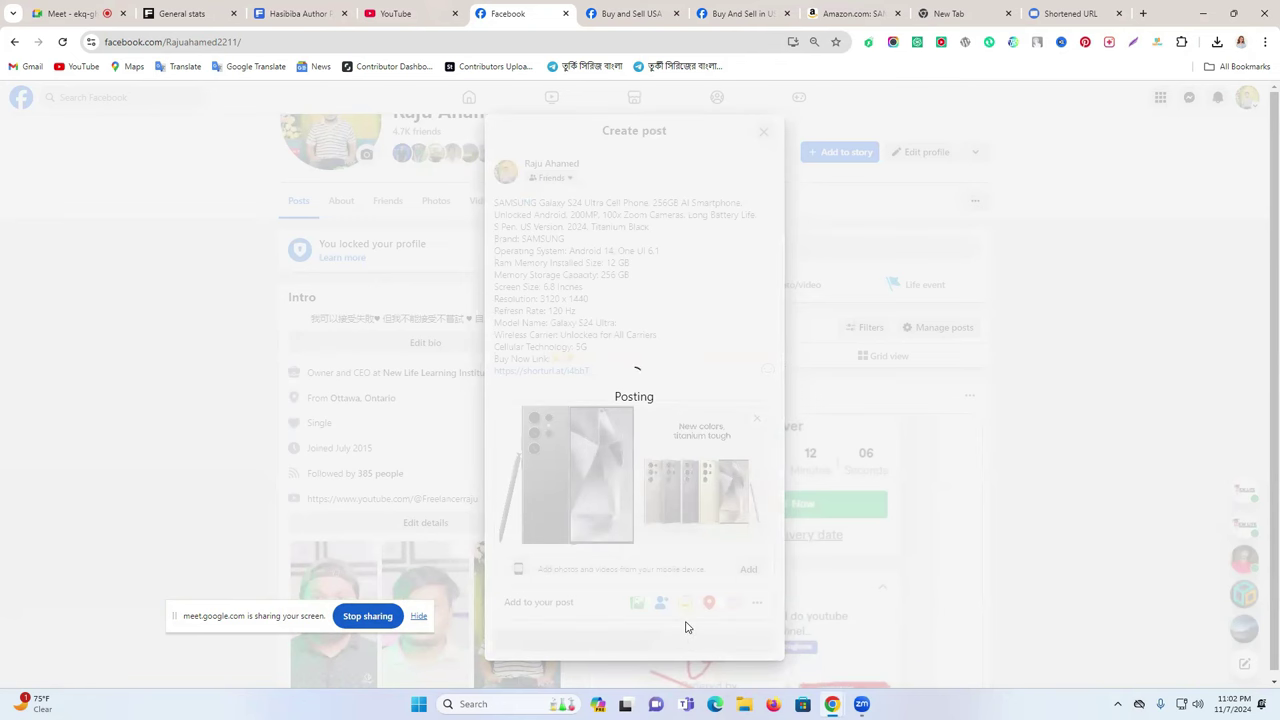
Share the new Samsung profile post to the "USA buy/sell community group"
scroll(963, 494, "down", 3)
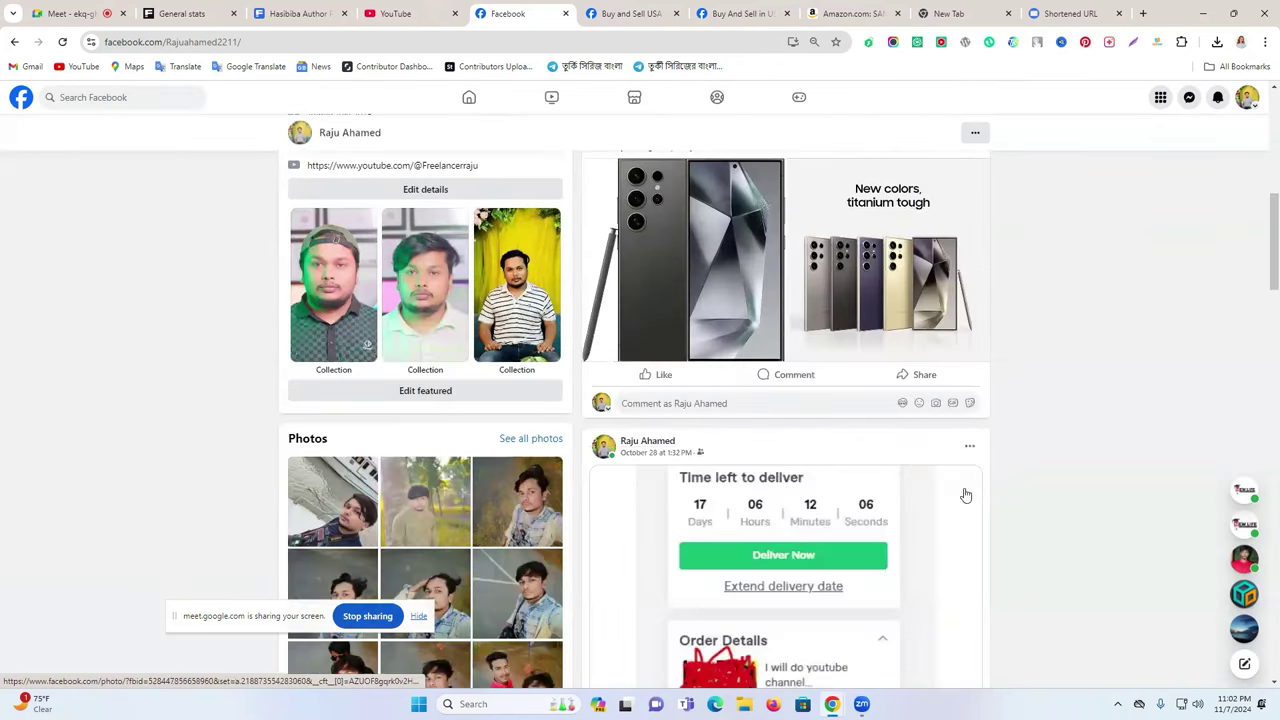
left_click(922, 376)
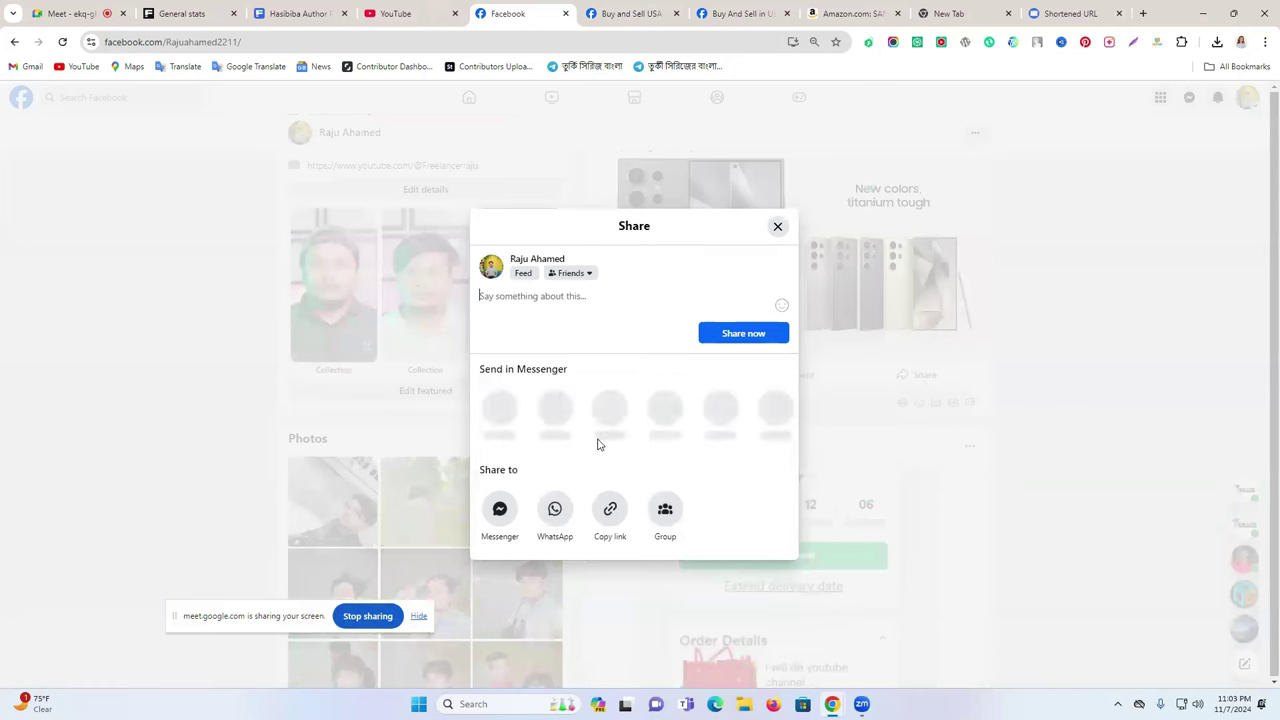
left_click(665, 512)
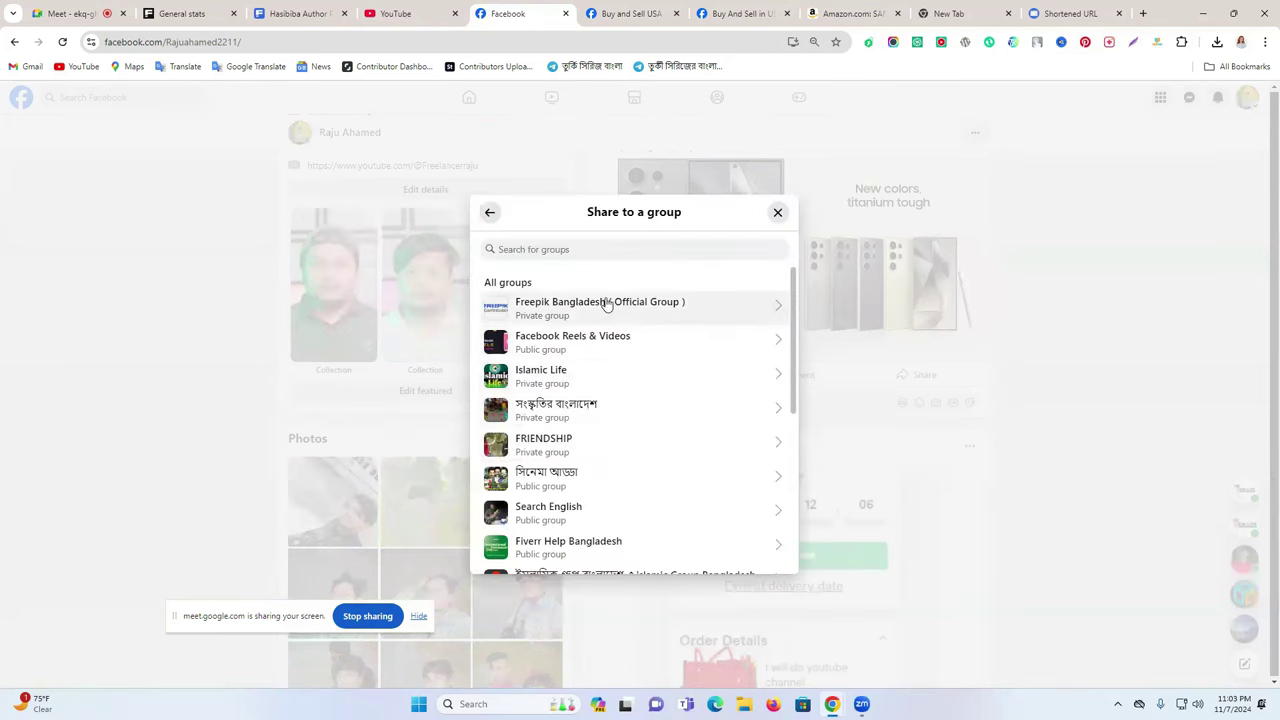
scroll(594, 429, "down", 2)
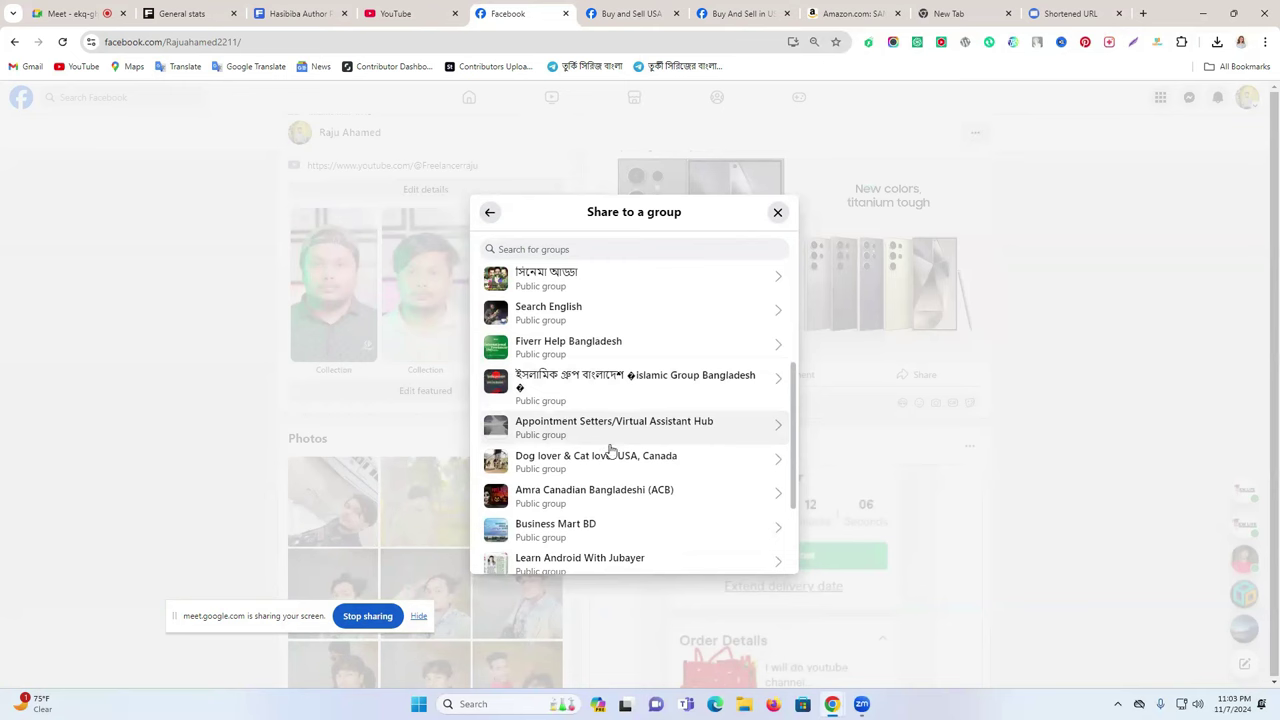
scroll(614, 434, "down", 2)
scroll(614, 434, "down", 1)
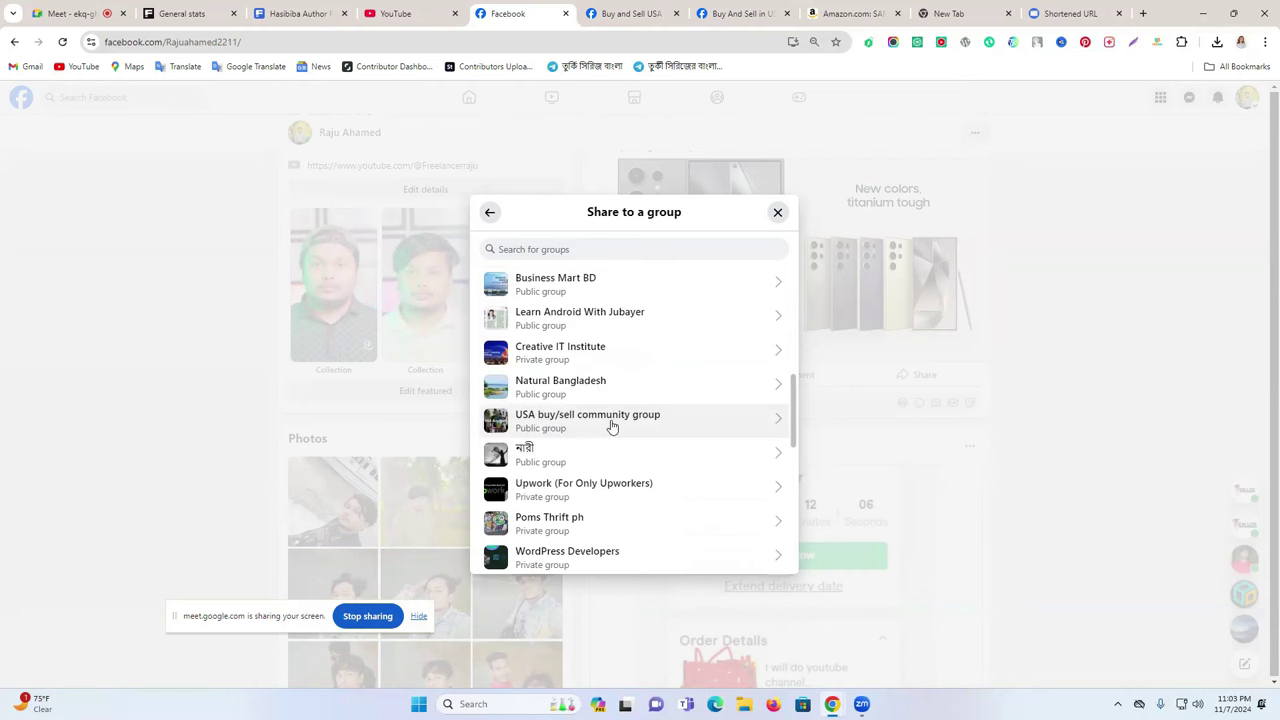
left_click(612, 423)
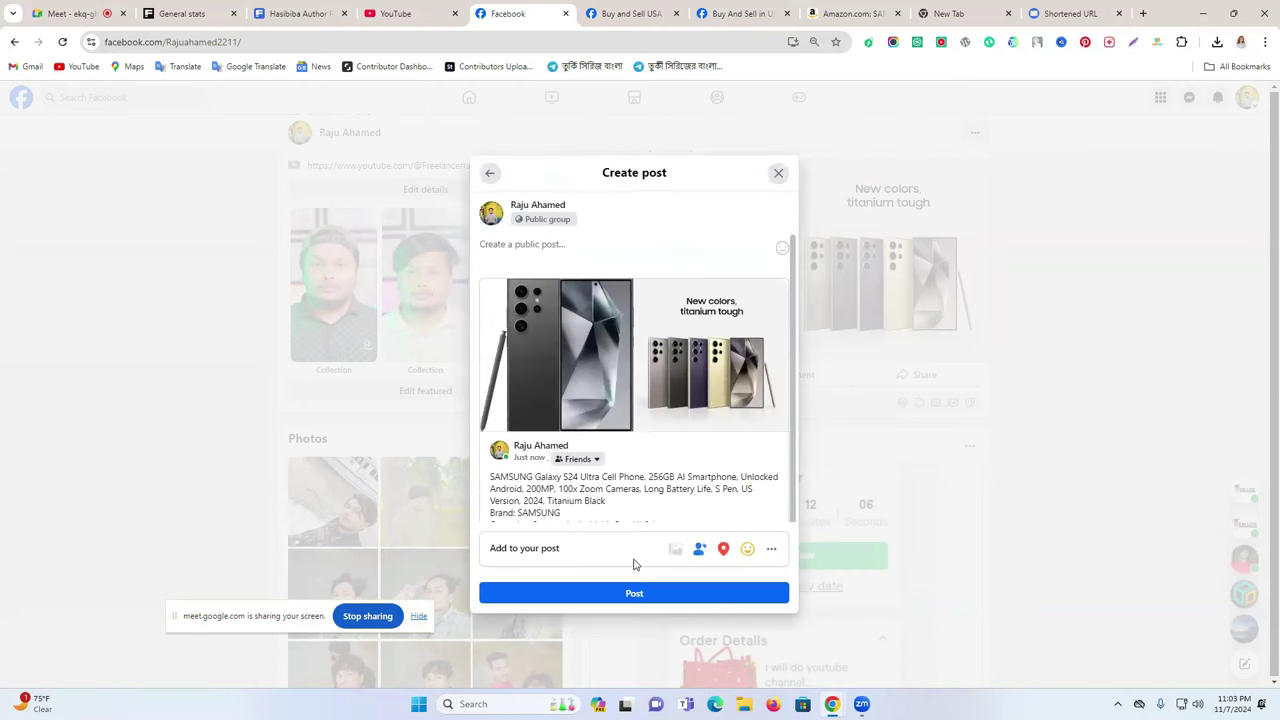
left_click(638, 592)
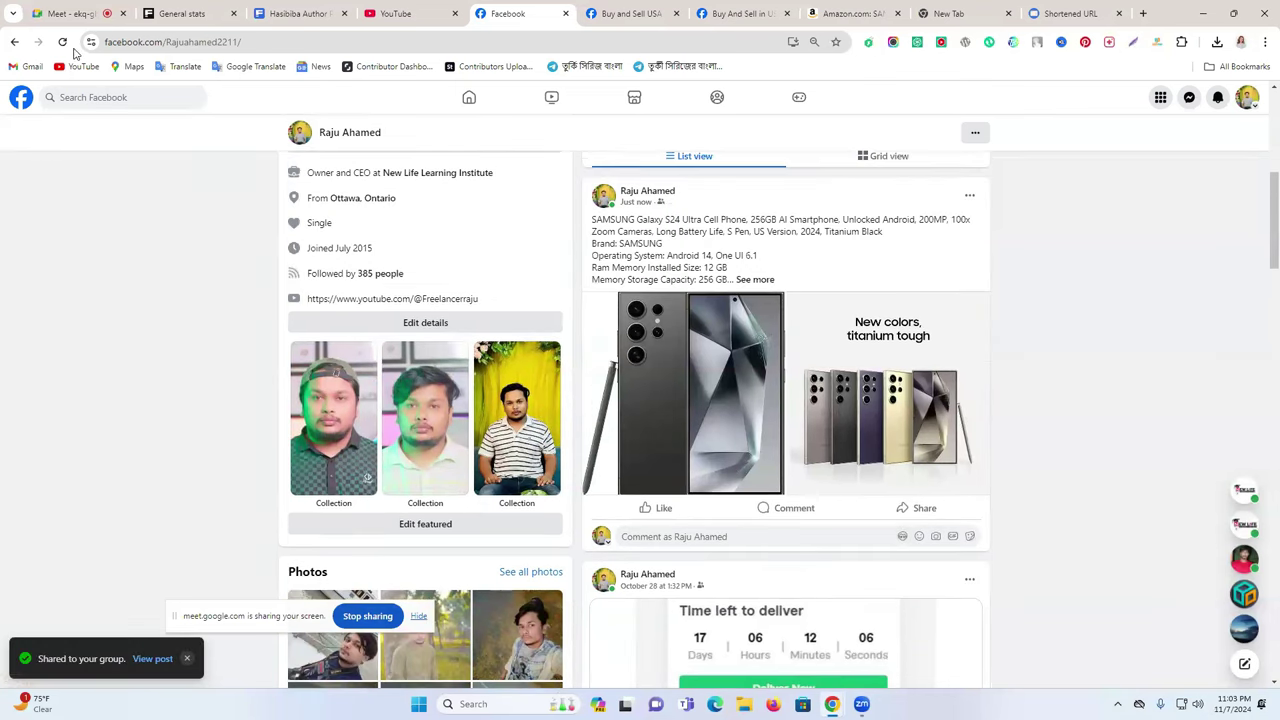
Reload the profile, open the Samsung post's list of shares and show the attachment of the group share
left_click(62, 41)
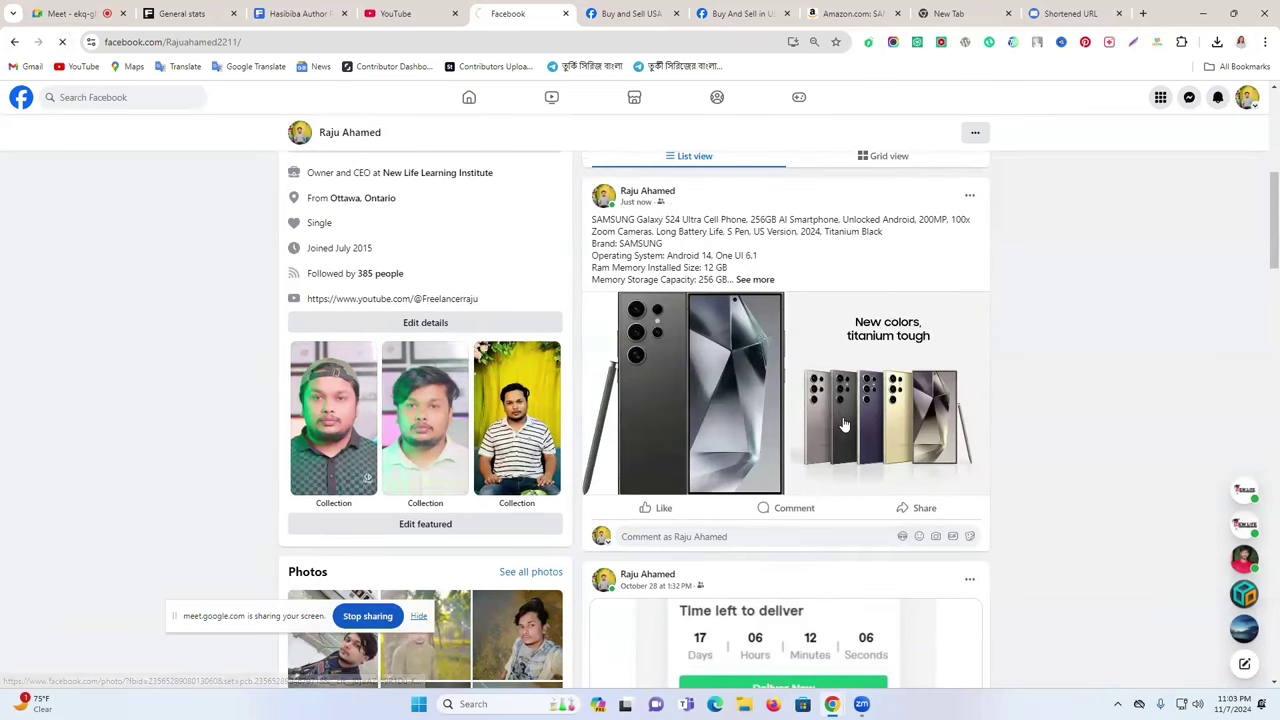
scroll(843, 423, "down", 6)
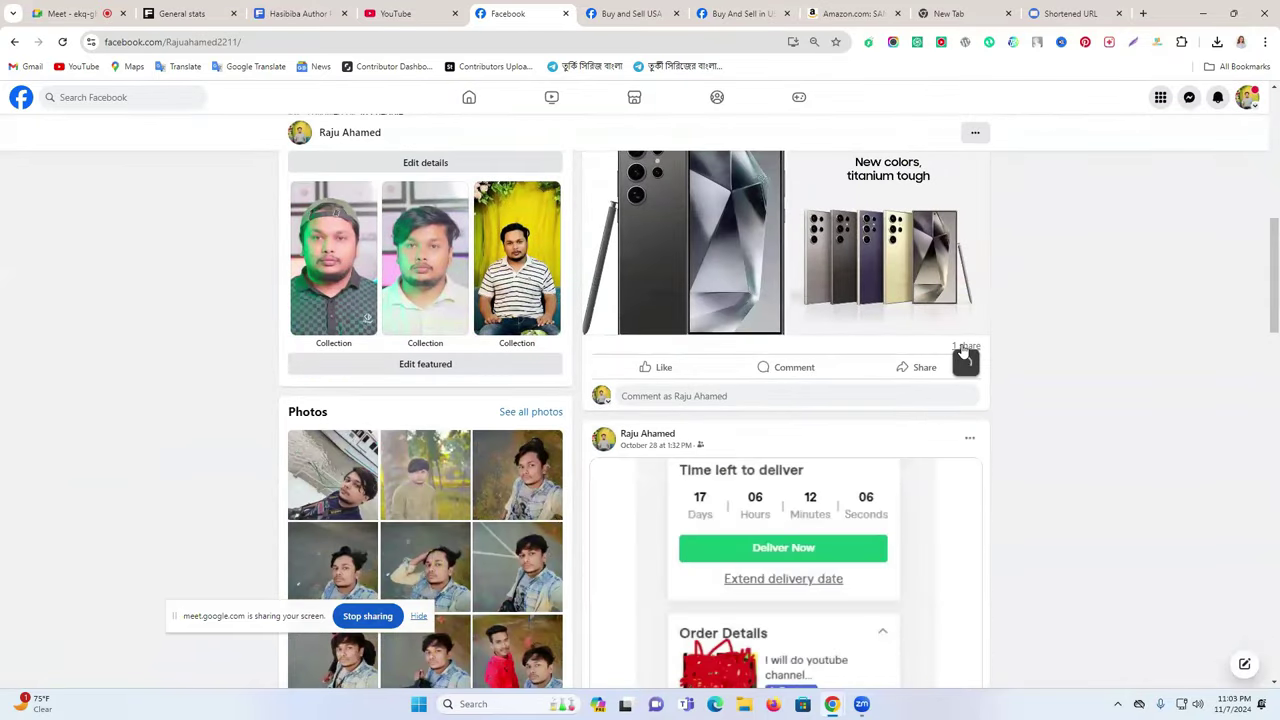
left_click(963, 346)
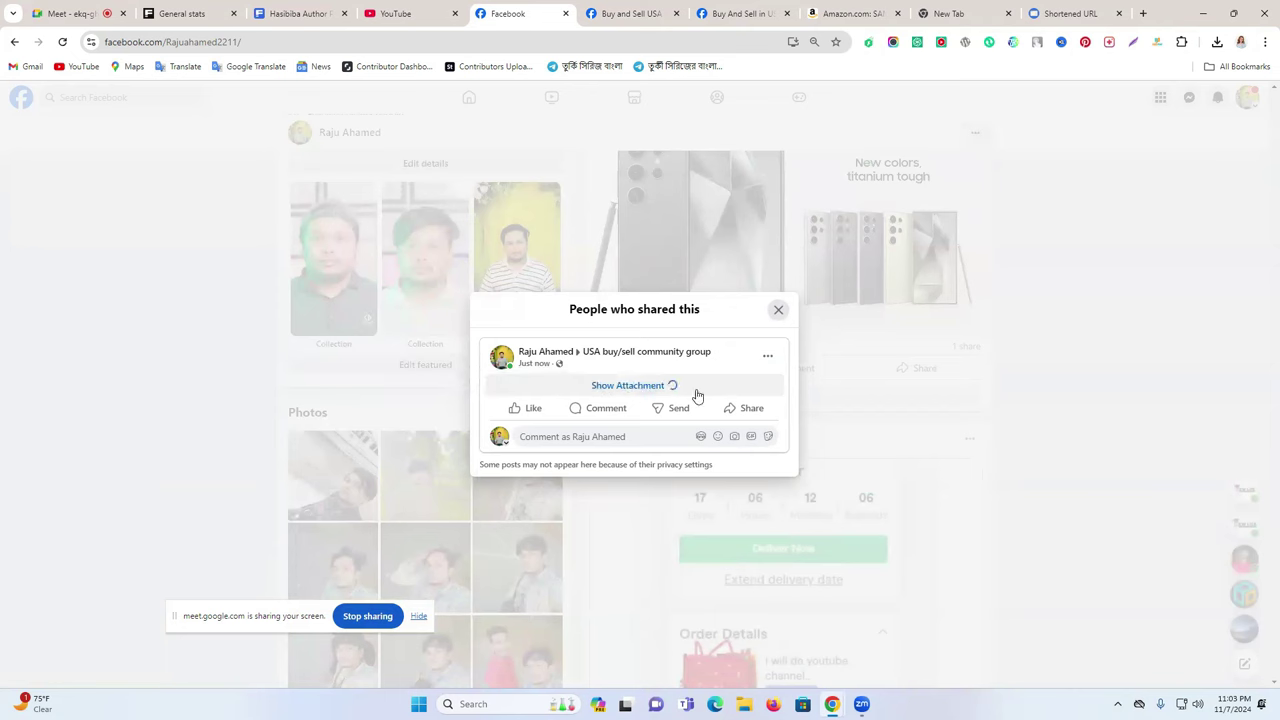
left_click(645, 388)
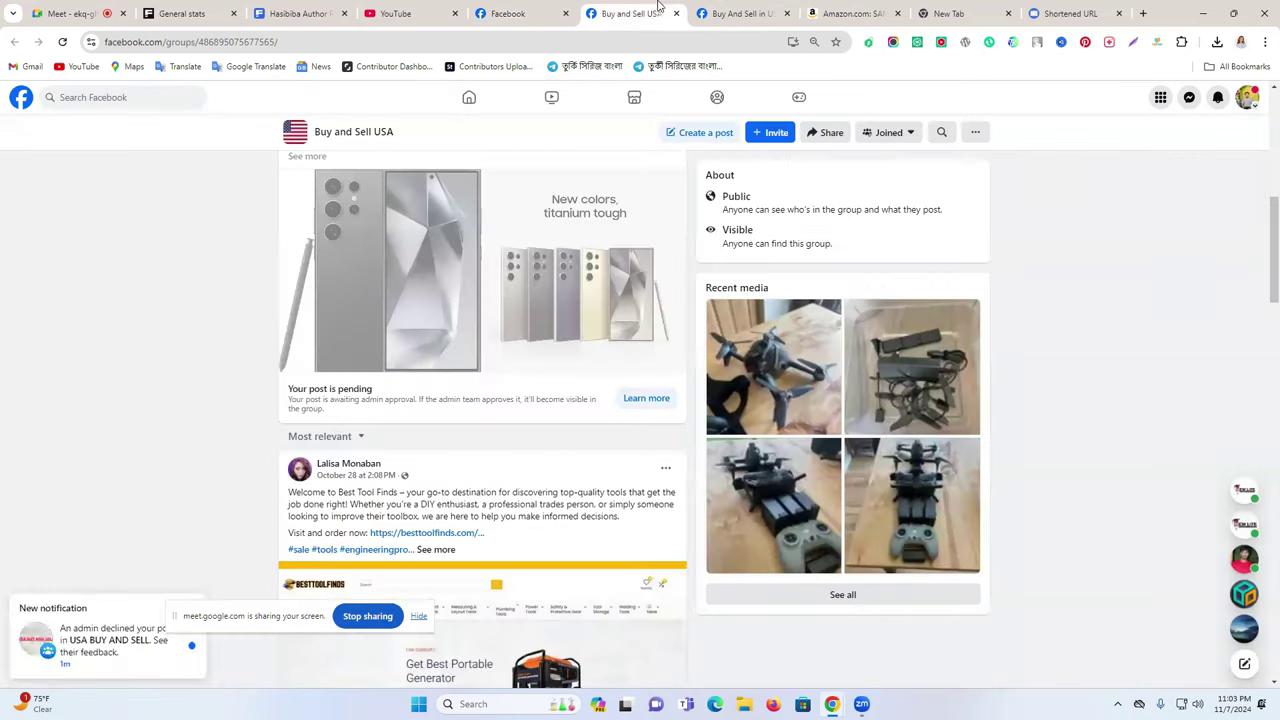
Check the pending Samsung post in the "Buy and Sell USA" group and close that group's tab
left_click(660, 13)
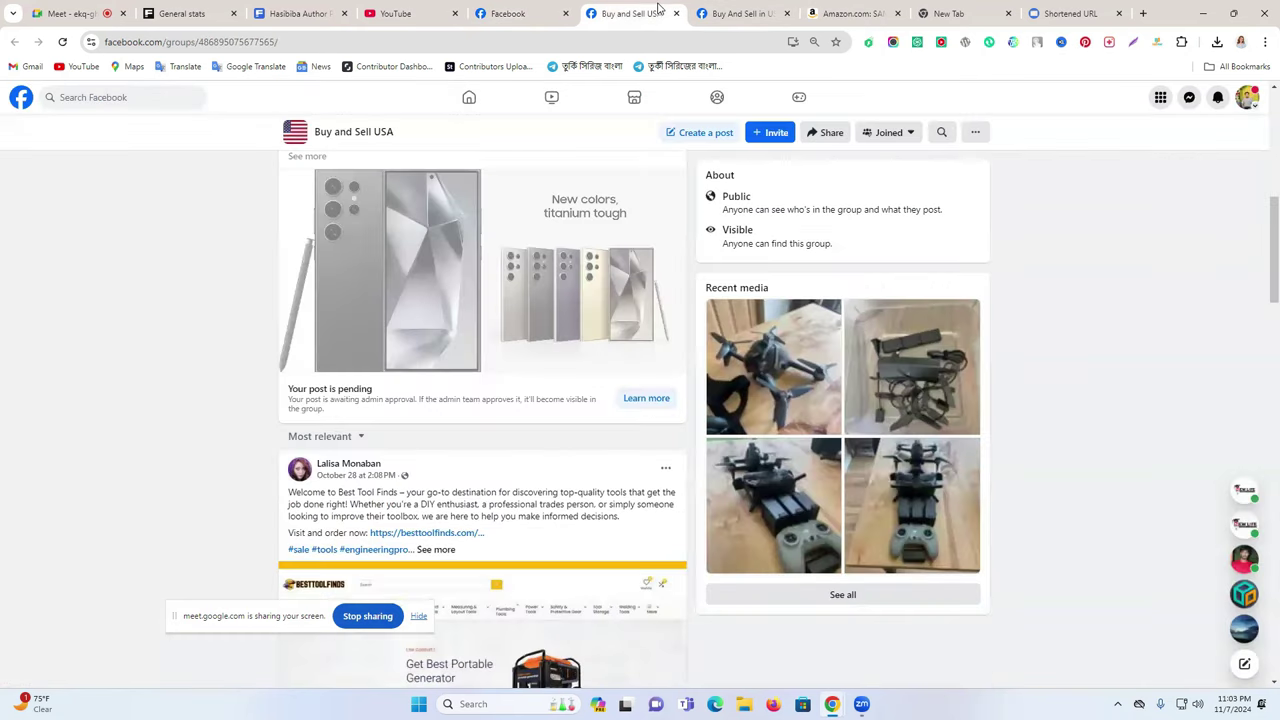
scroll(589, 304, "up", 2)
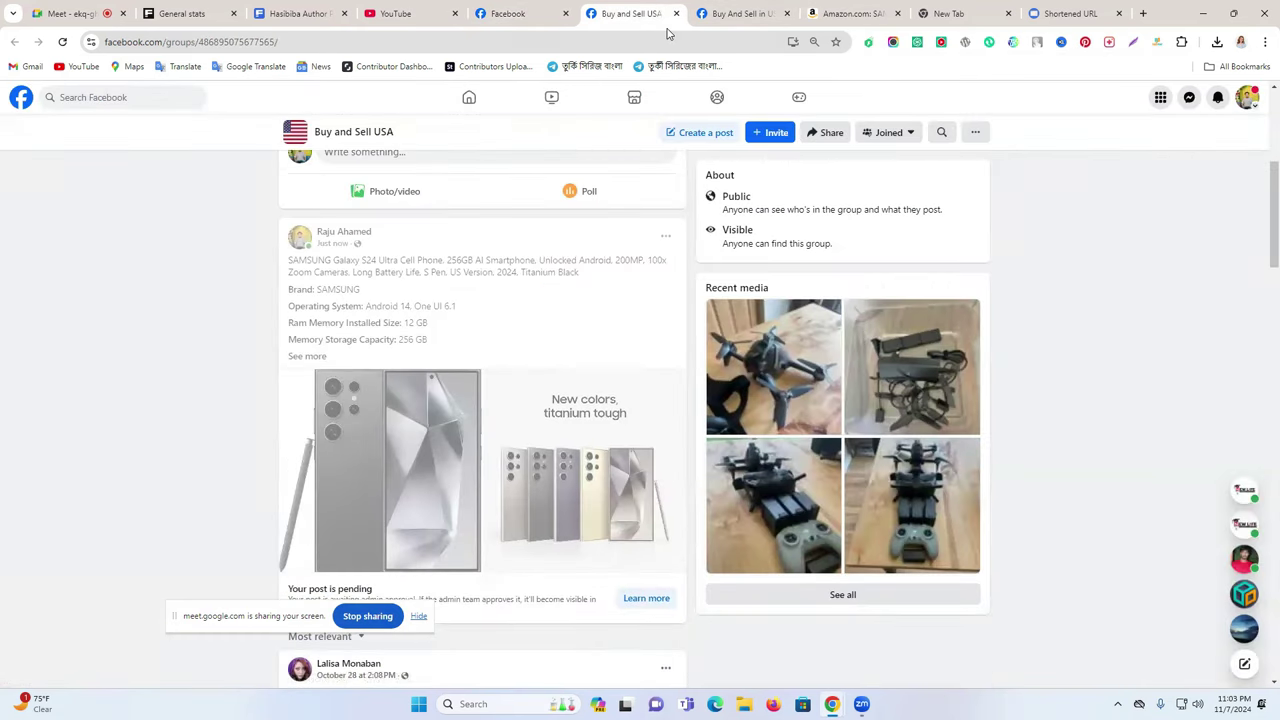
scroll(586, 191, "up", 5)
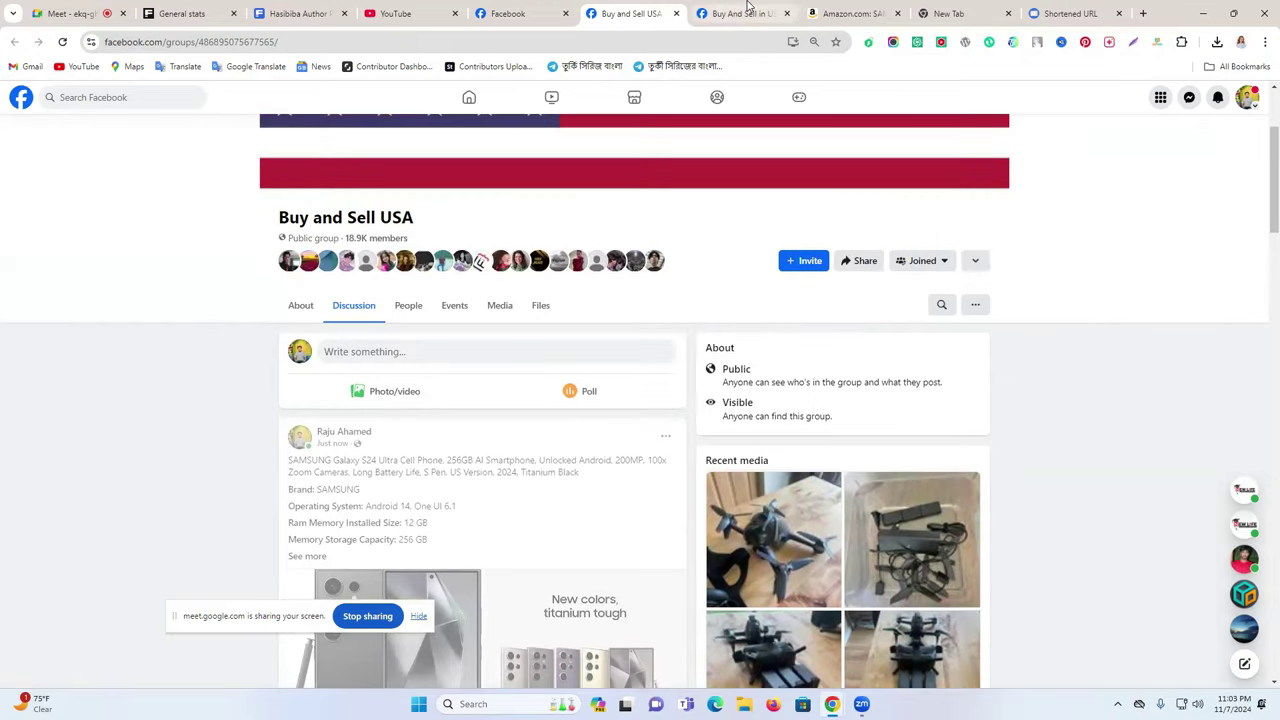
left_click(725, 13)
left_click(676, 13)
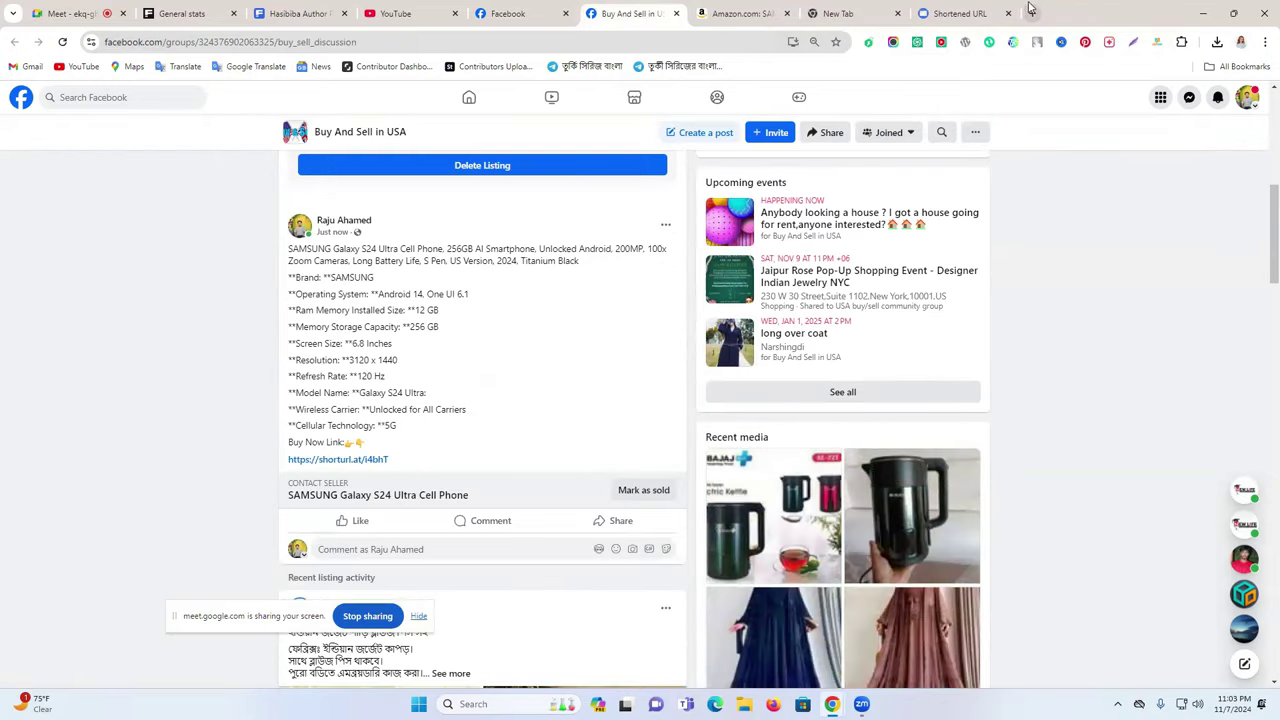
Open a new browser tab, switch to another Google account and open its Google Drive
left_click(960, 13)
left_click(1032, 13)
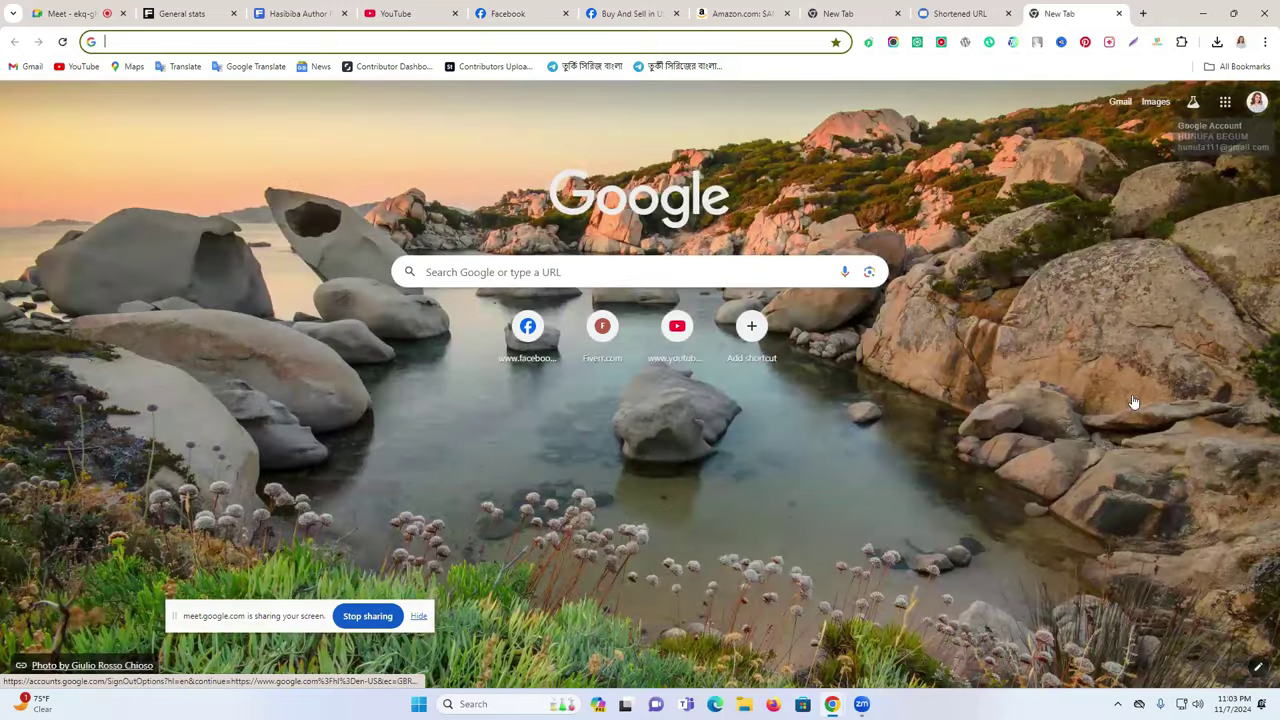
left_click(1257, 101)
left_click(1090, 380)
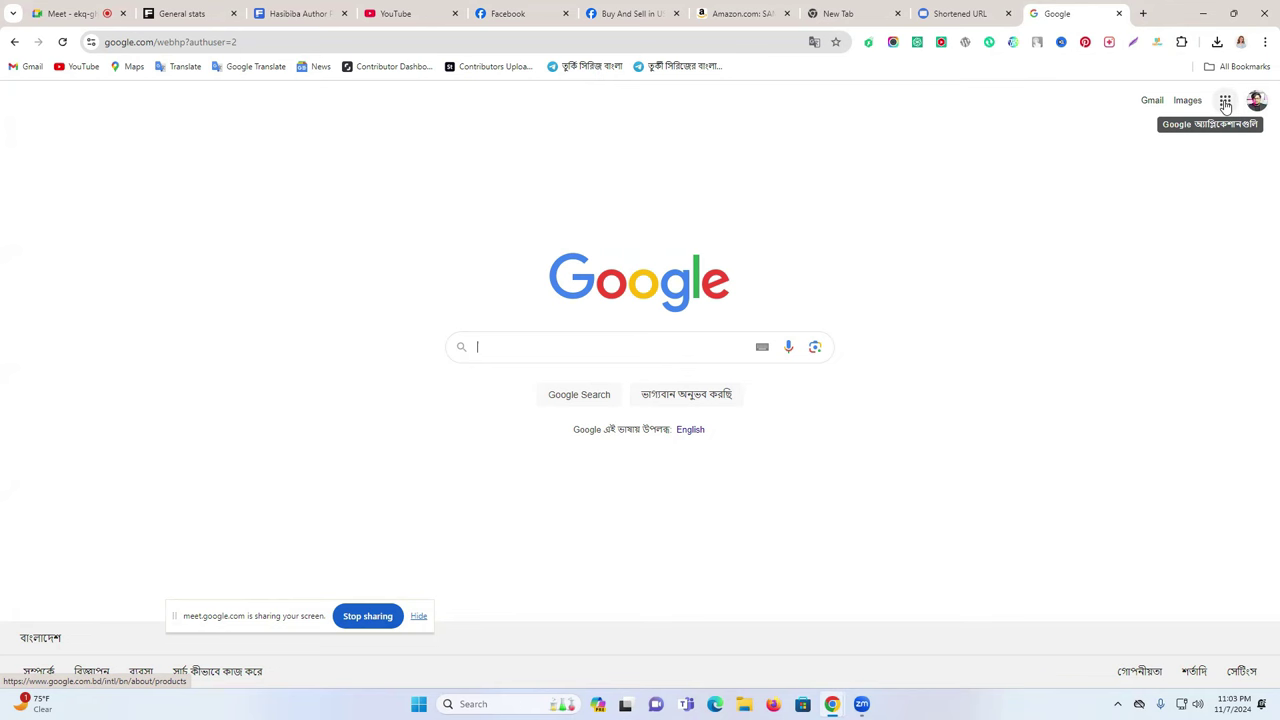
left_click(1226, 104)
scroll(1140, 262, "down", 1)
scroll(1138, 271, "down", 1)
left_click(1152, 232)
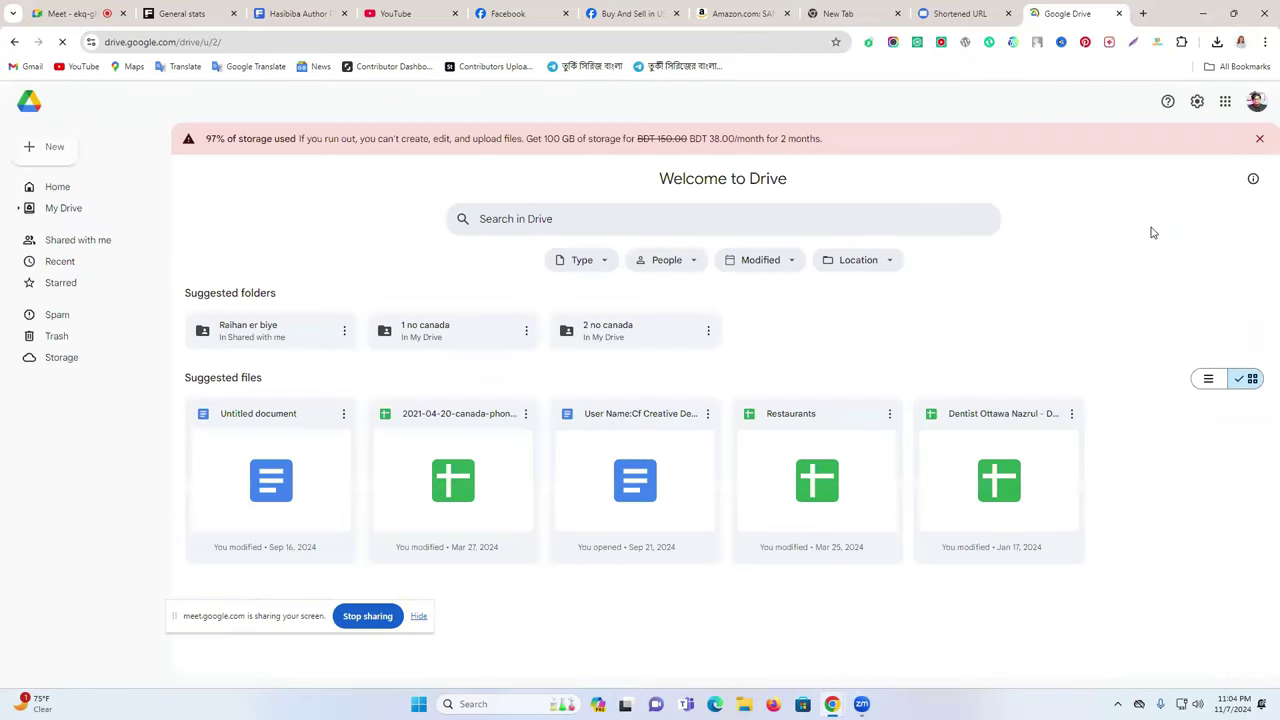
Create a blank Google Sheets spreadsheet from Drive and close the Drive and Shortened URL tabs
left_click(54, 150)
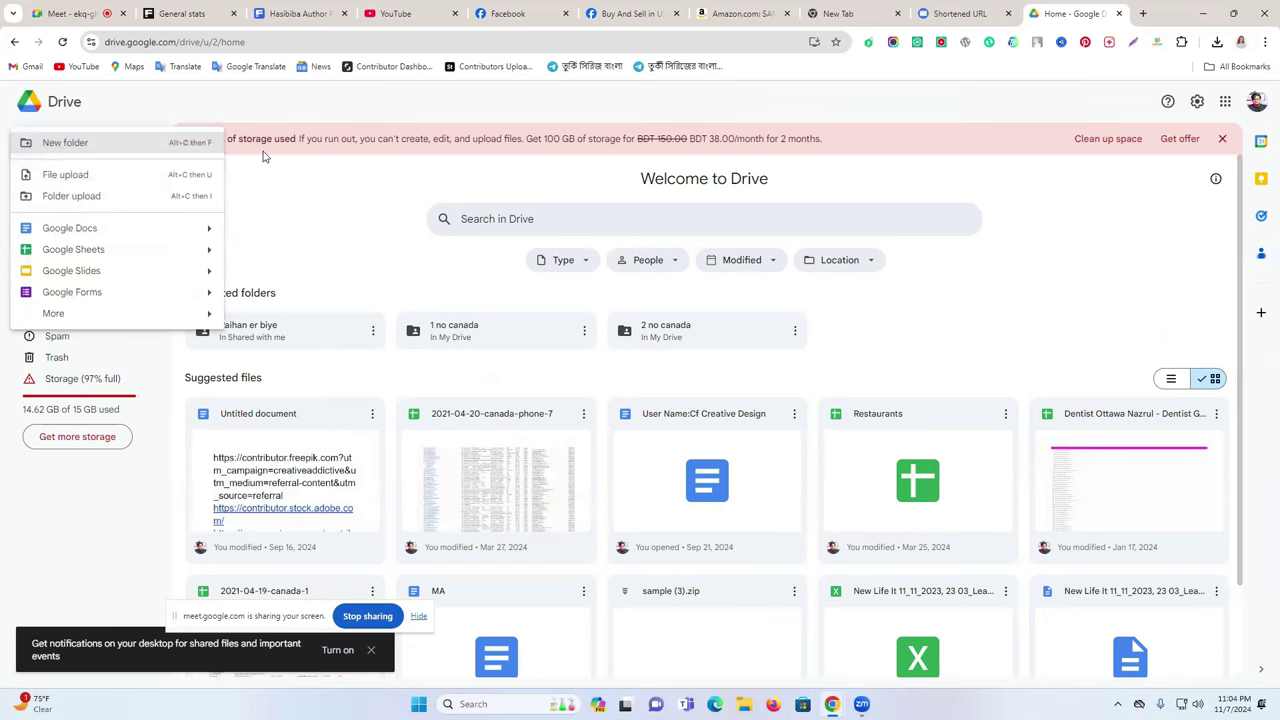
left_click(100, 251)
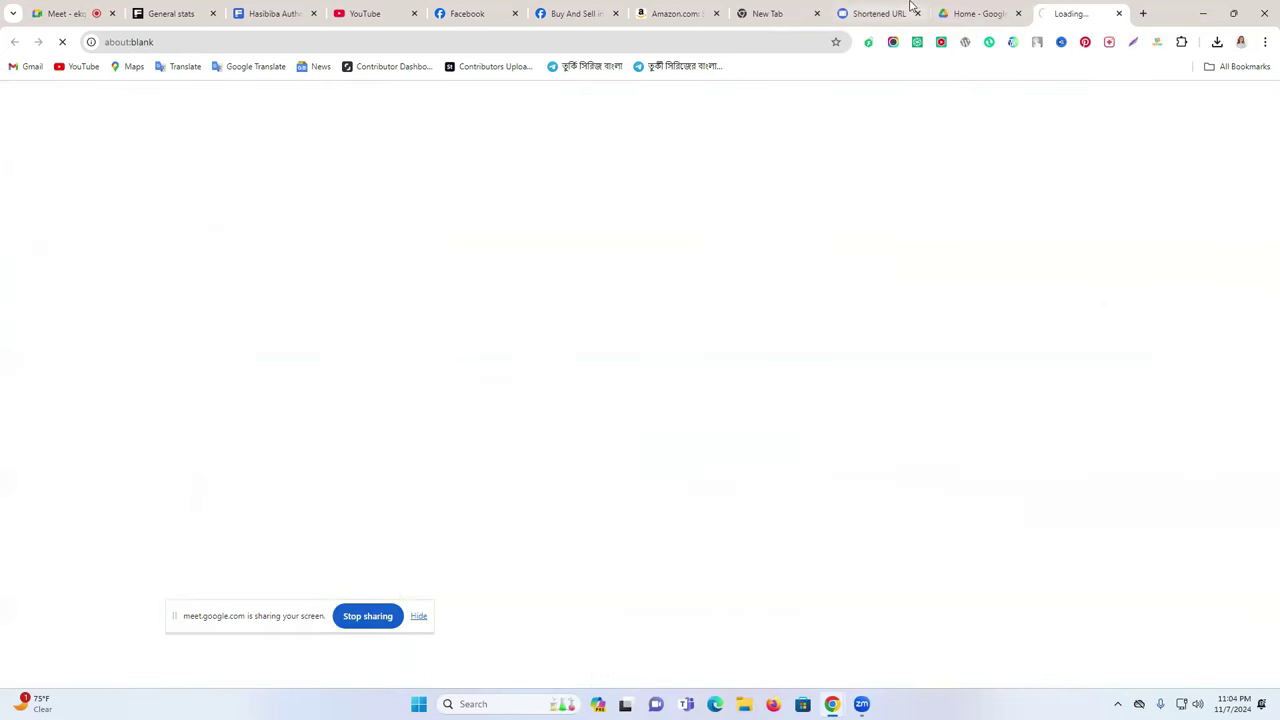
left_click(997, 20)
left_click(1017, 18)
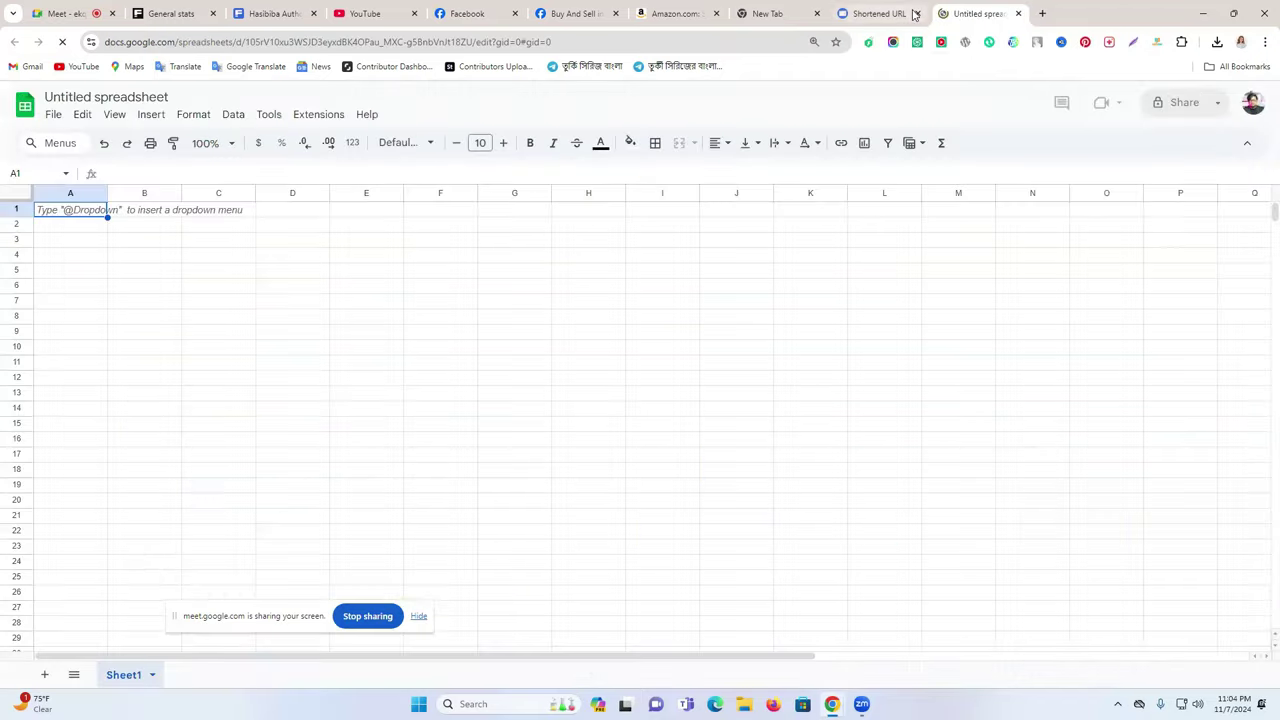
left_click(893, 20)
left_click(917, 13)
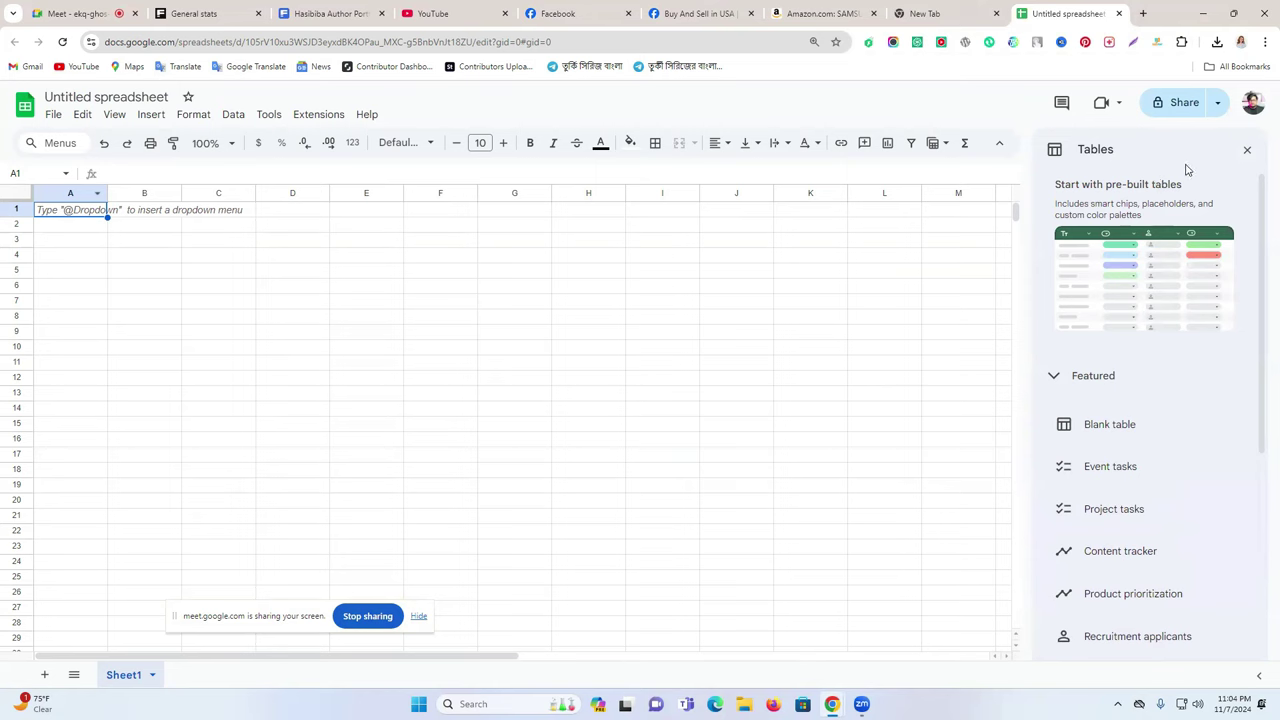
Dismiss the pre-built tables suggestions and rename the spreadsheet as 5M Promotion
left_click(1245, 151)
left_click(76, 97)
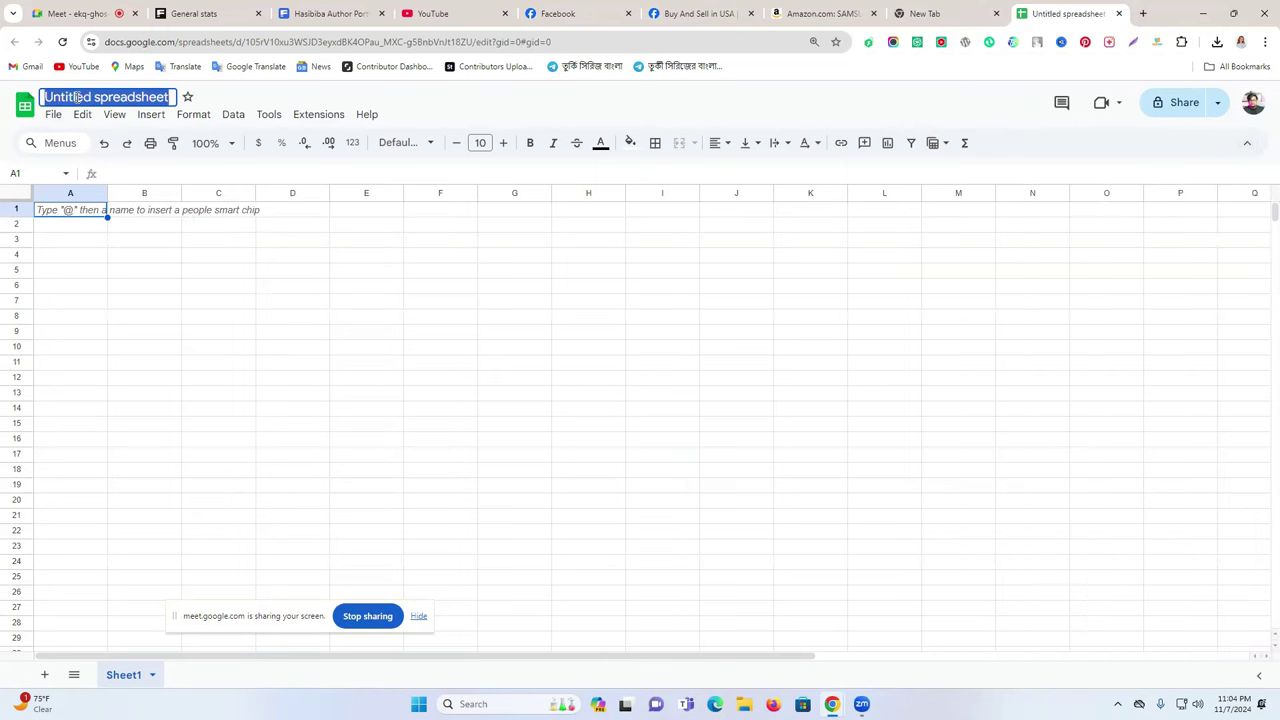
type("%")
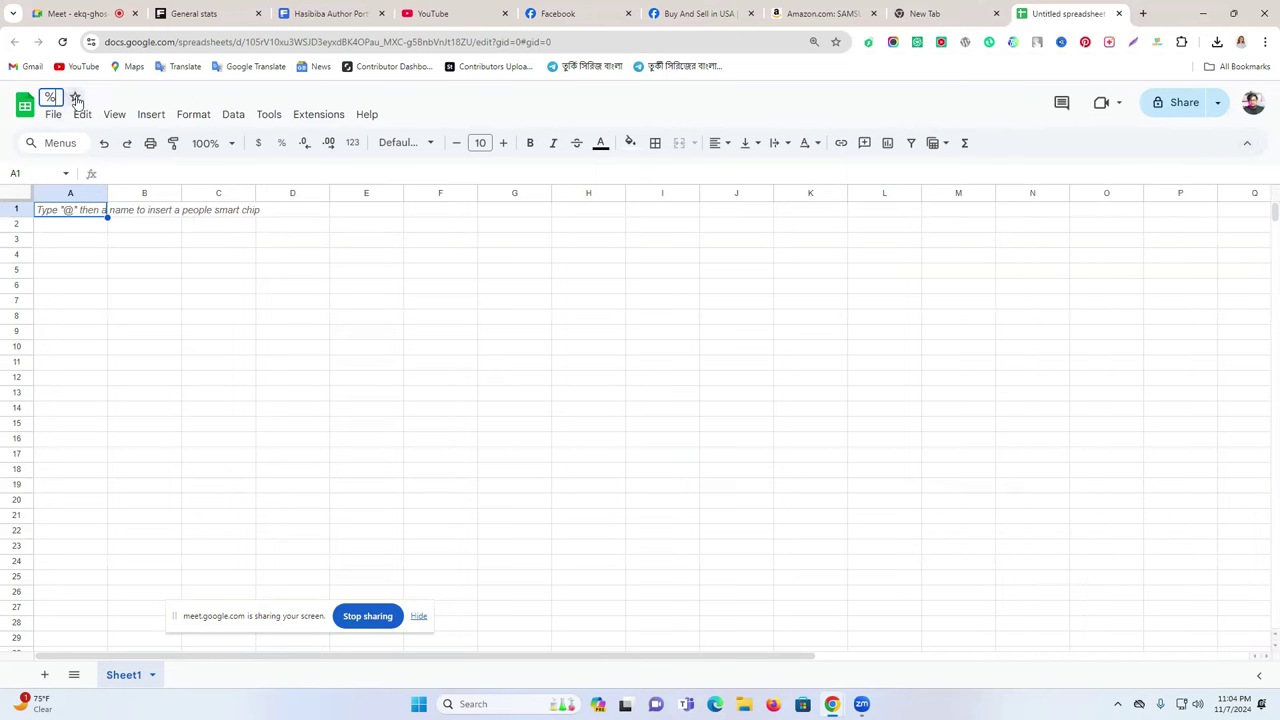
key("BackSpace")
type("5")
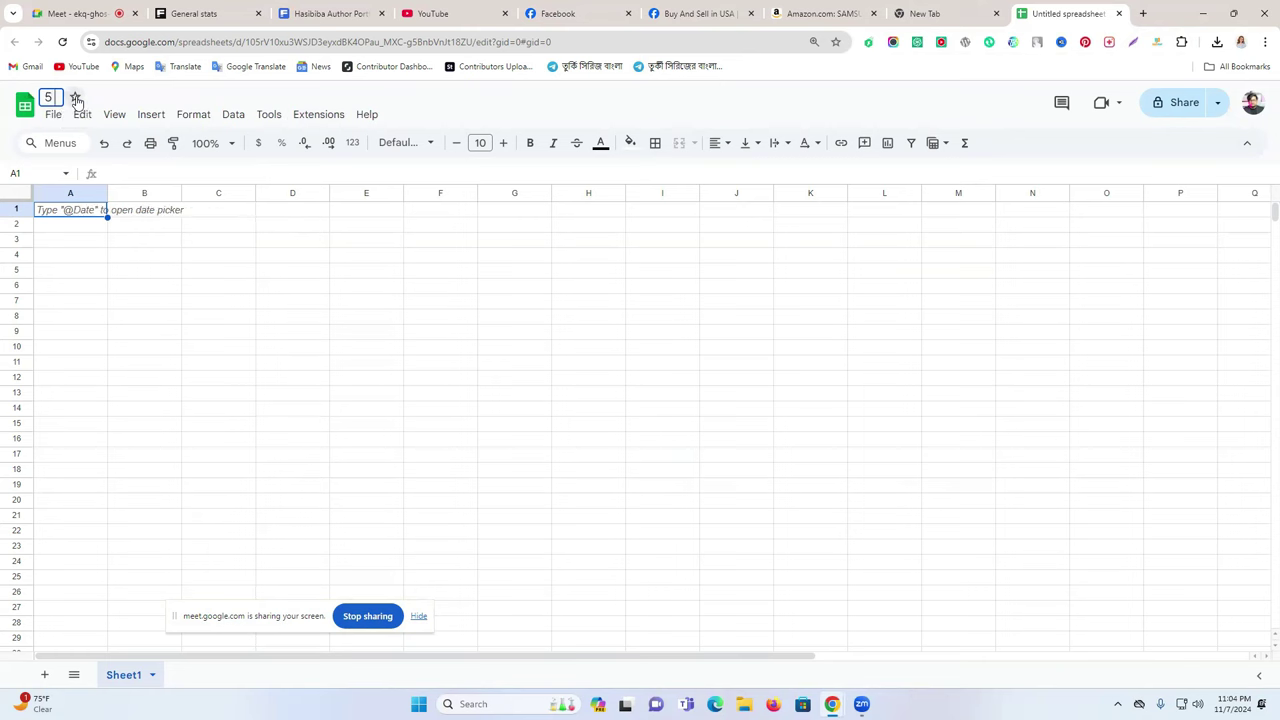
type("M")
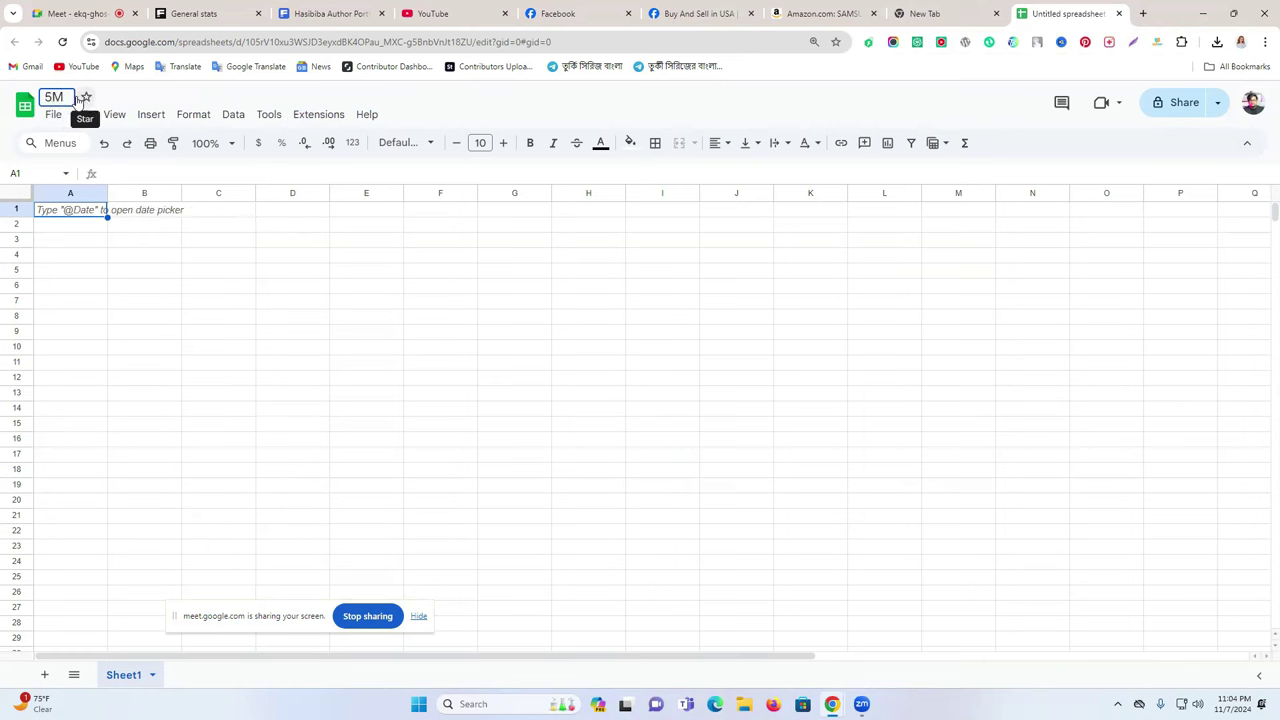
type(" Piomotion")
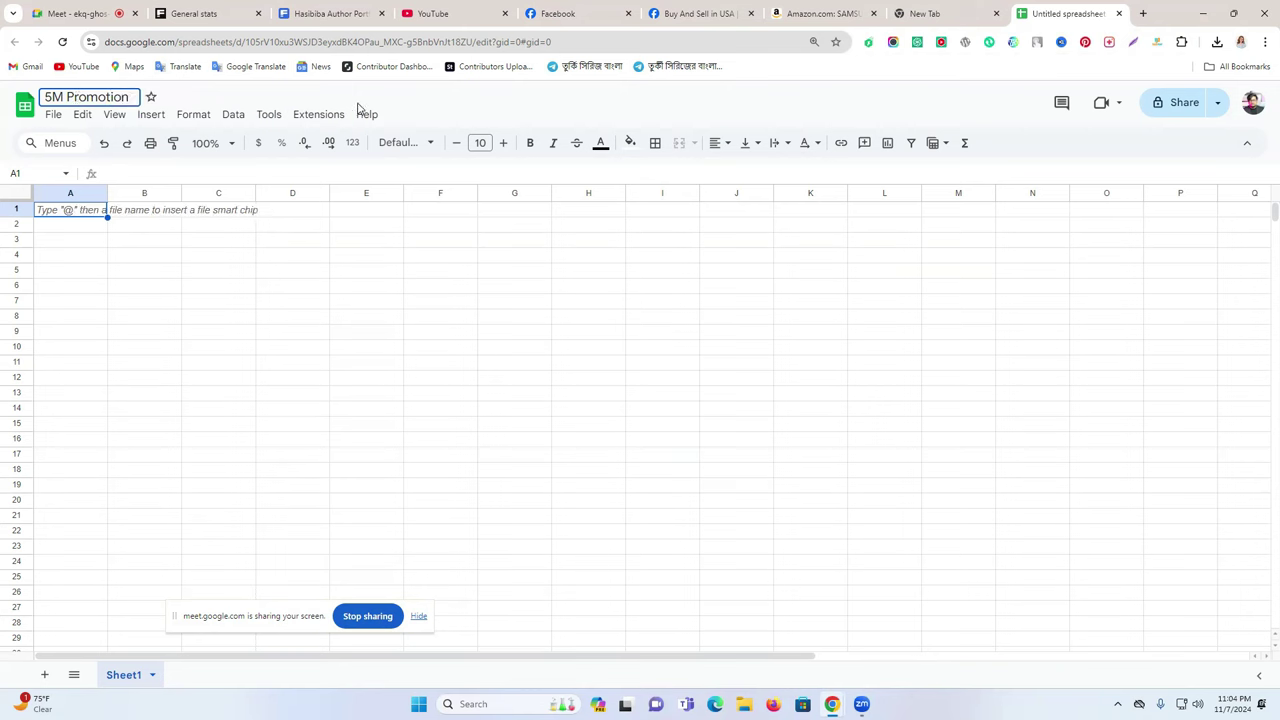
left_click(431, 103)
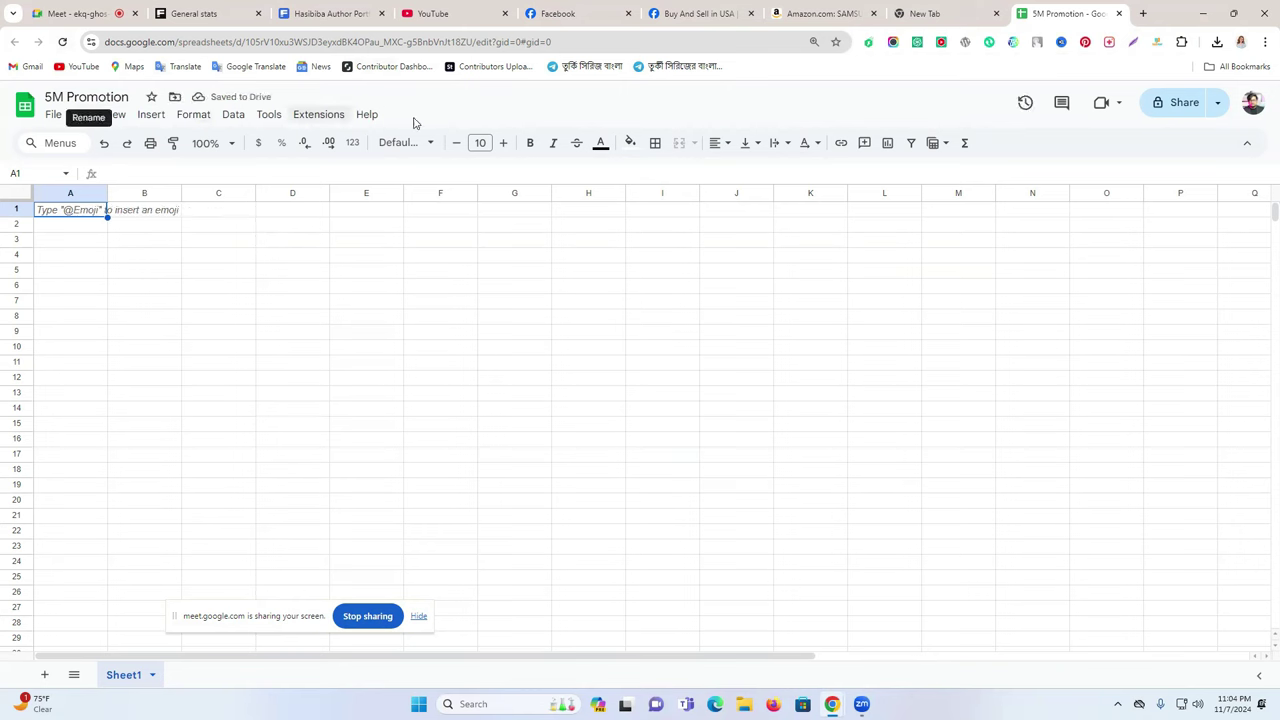
Enter the column headers NO, Group Link and Screenshot Link in cells A1, B1 and C1
double_click(74, 208)
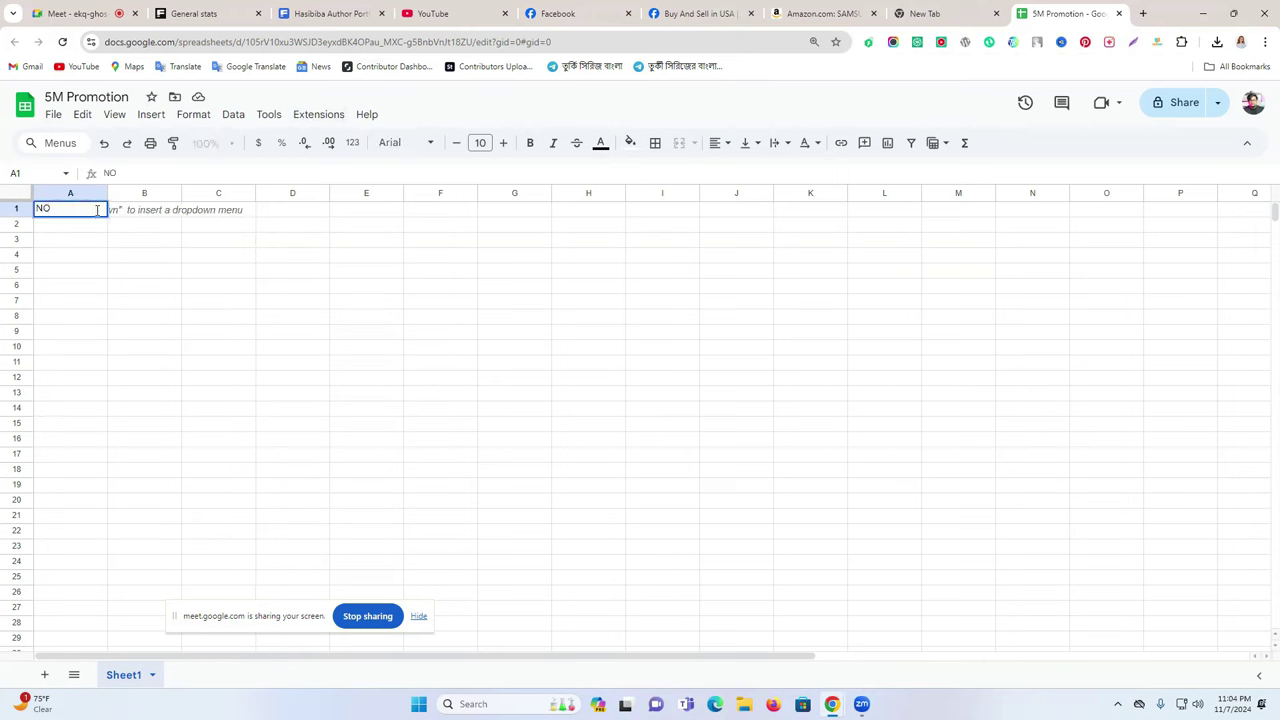
left_click(149, 208)
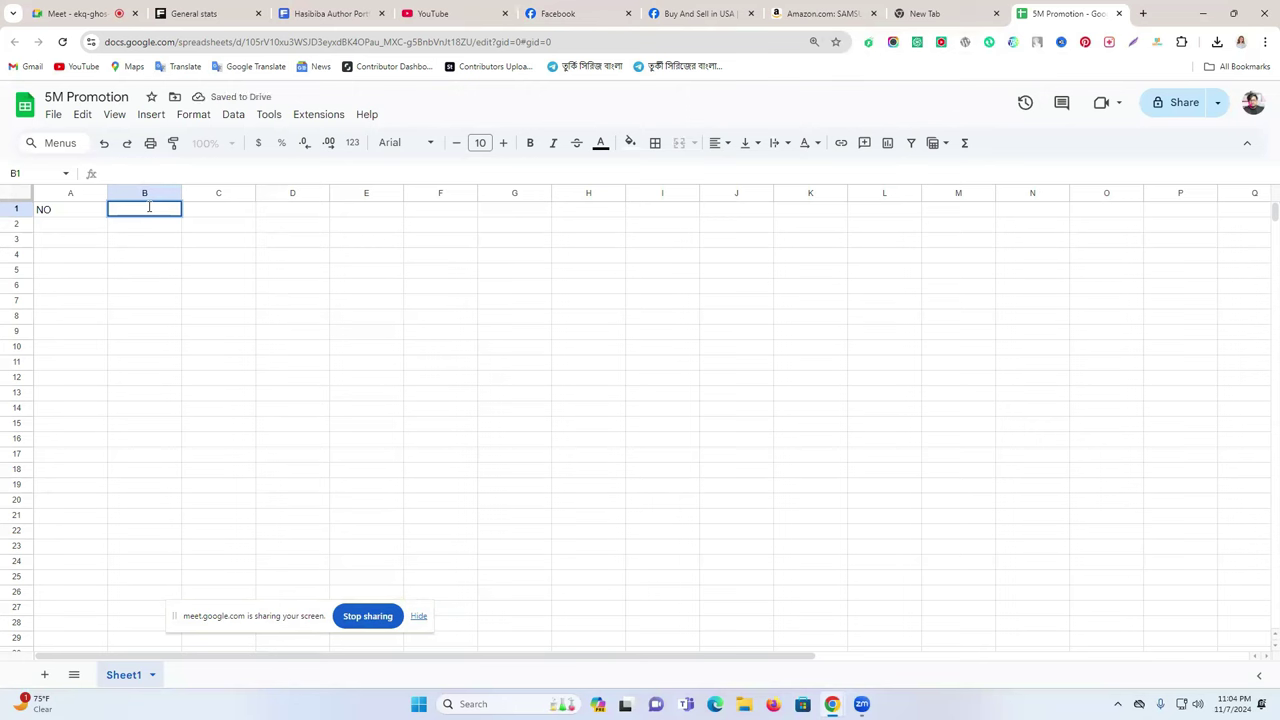
type("Group Link")
double_click(232, 208)
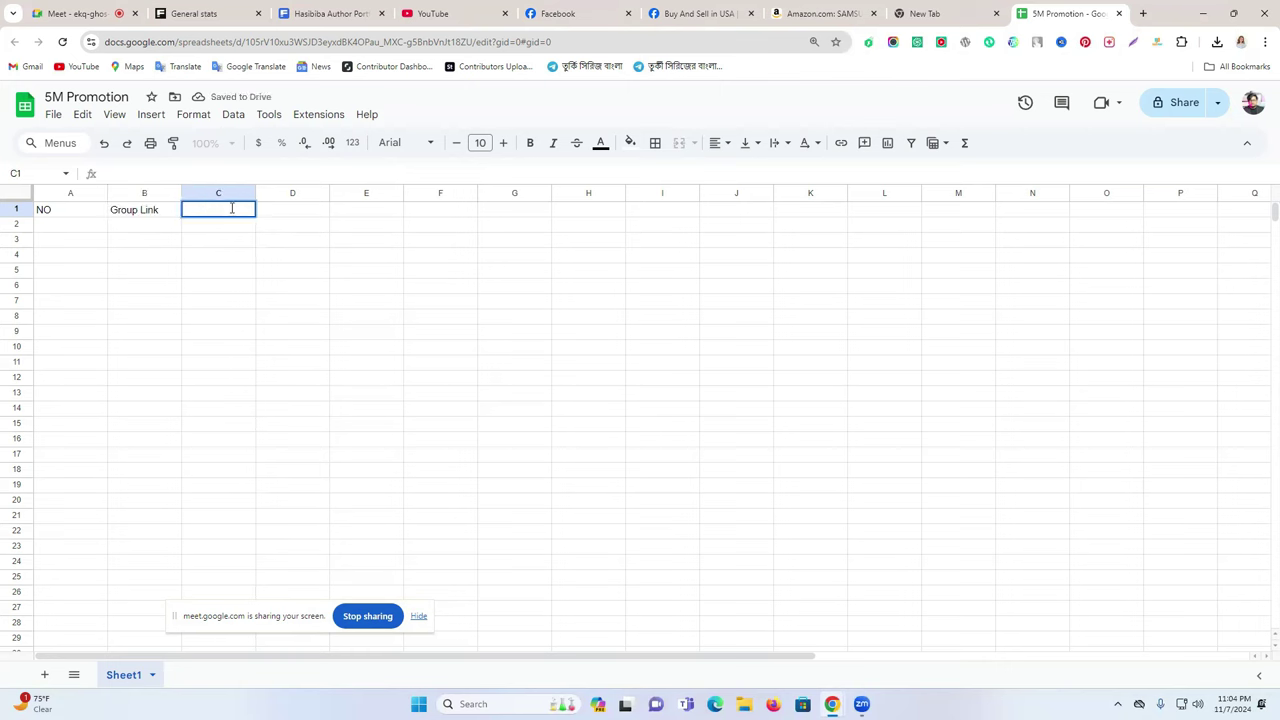
type("S")
type("in")
type("k")
left_click(173, 210)
left_click(188, 211)
double_click(189, 209)
type("Screensho")
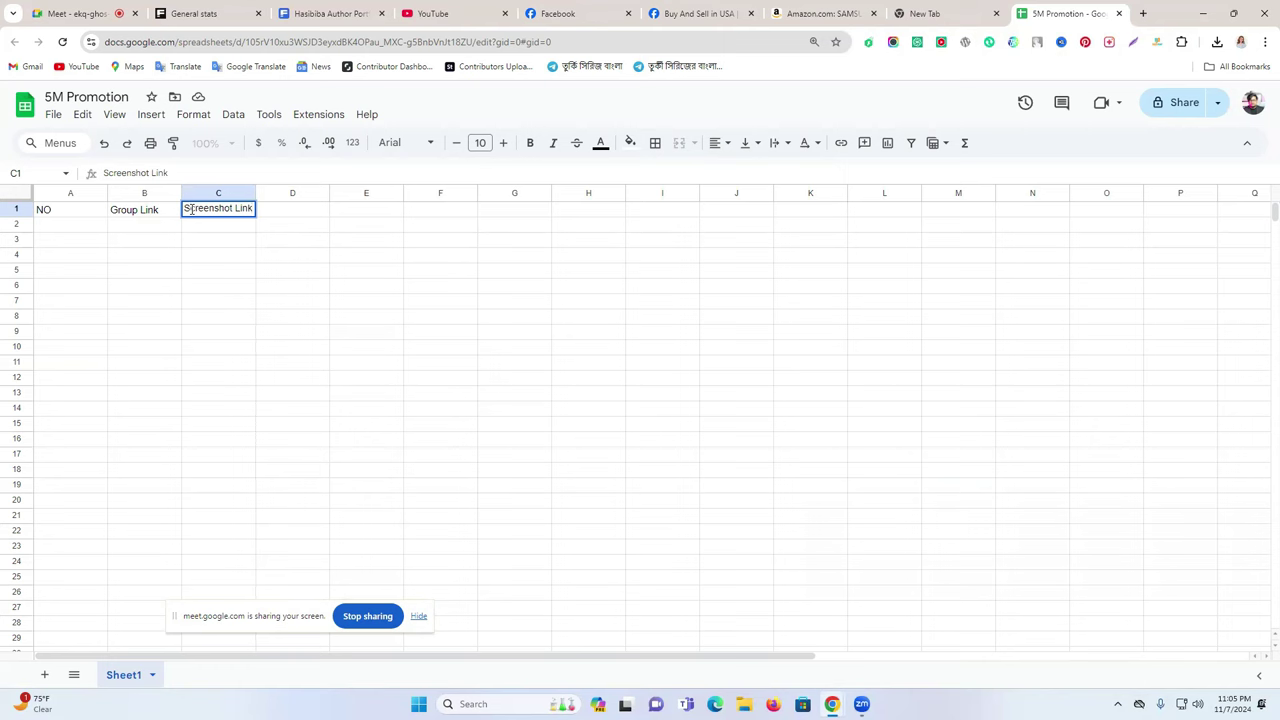
Copy the word "members" from the Buy And Sell in USA group page into D1 as the header Members, and enter Live Link in E1
left_click(289, 215)
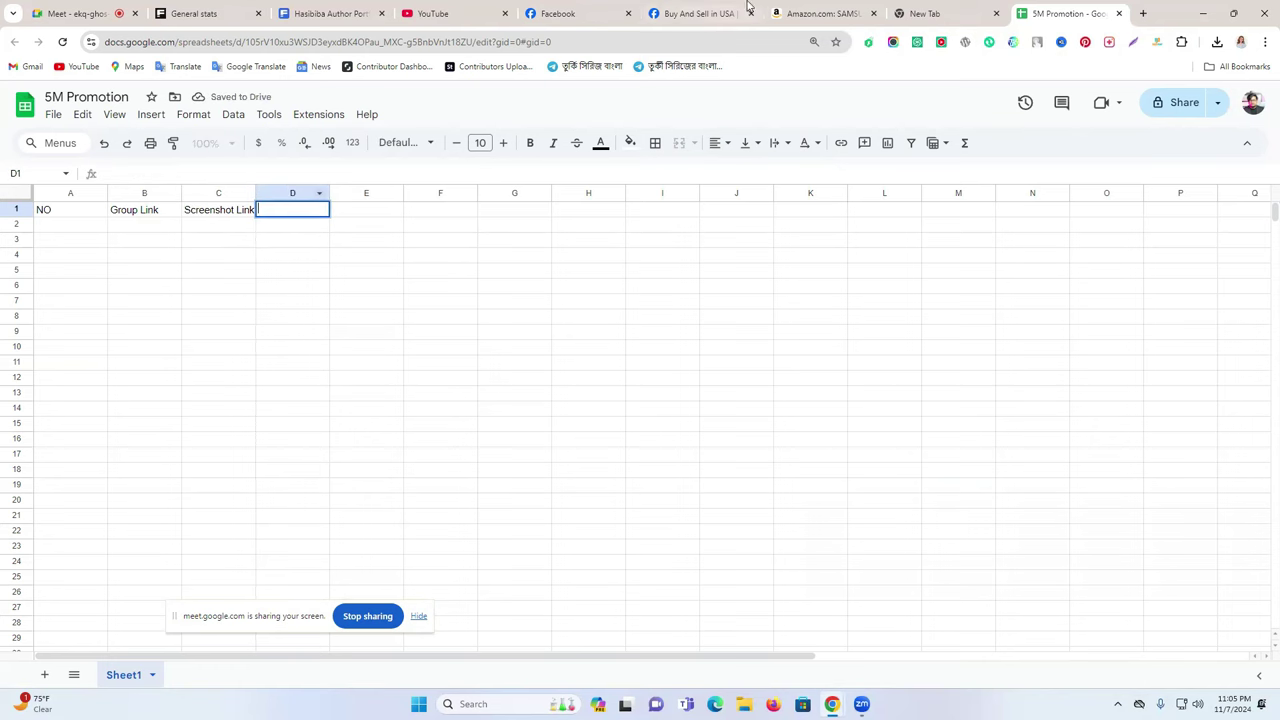
left_click(698, 13)
scroll(508, 251, "up", 4)
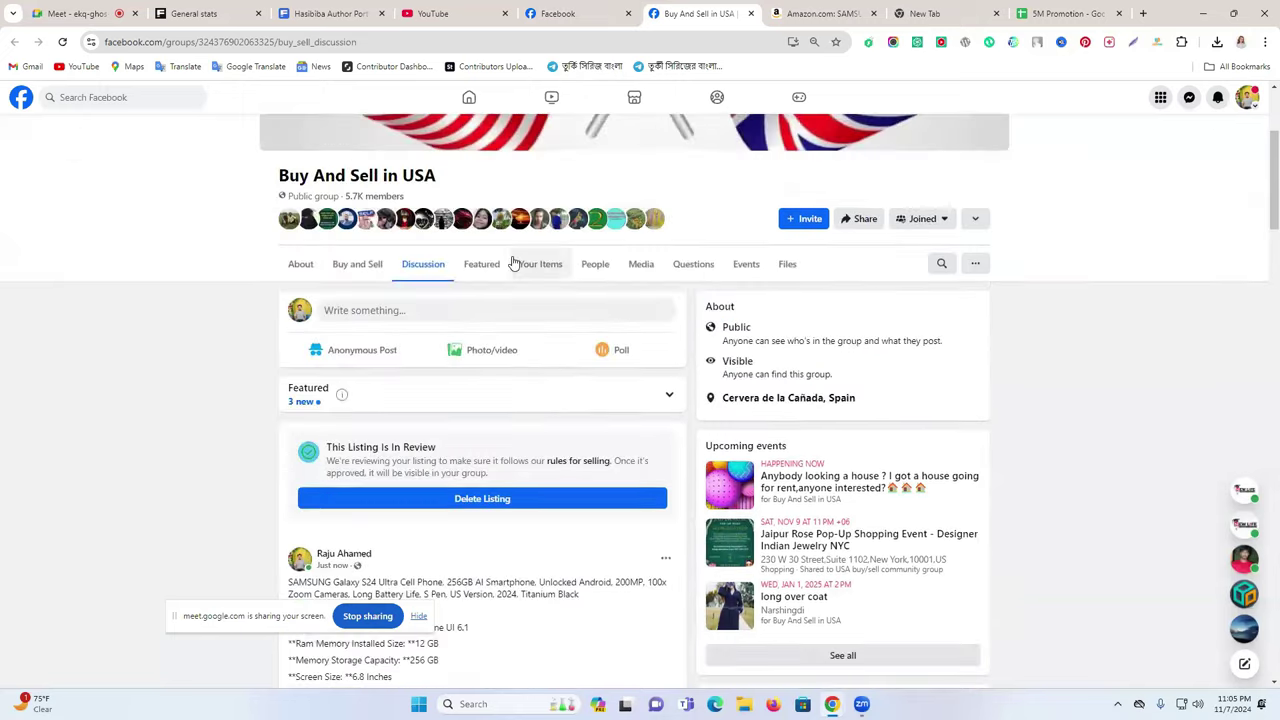
left_click(378, 264)
double_click(386, 262)
key("ctrl+c")
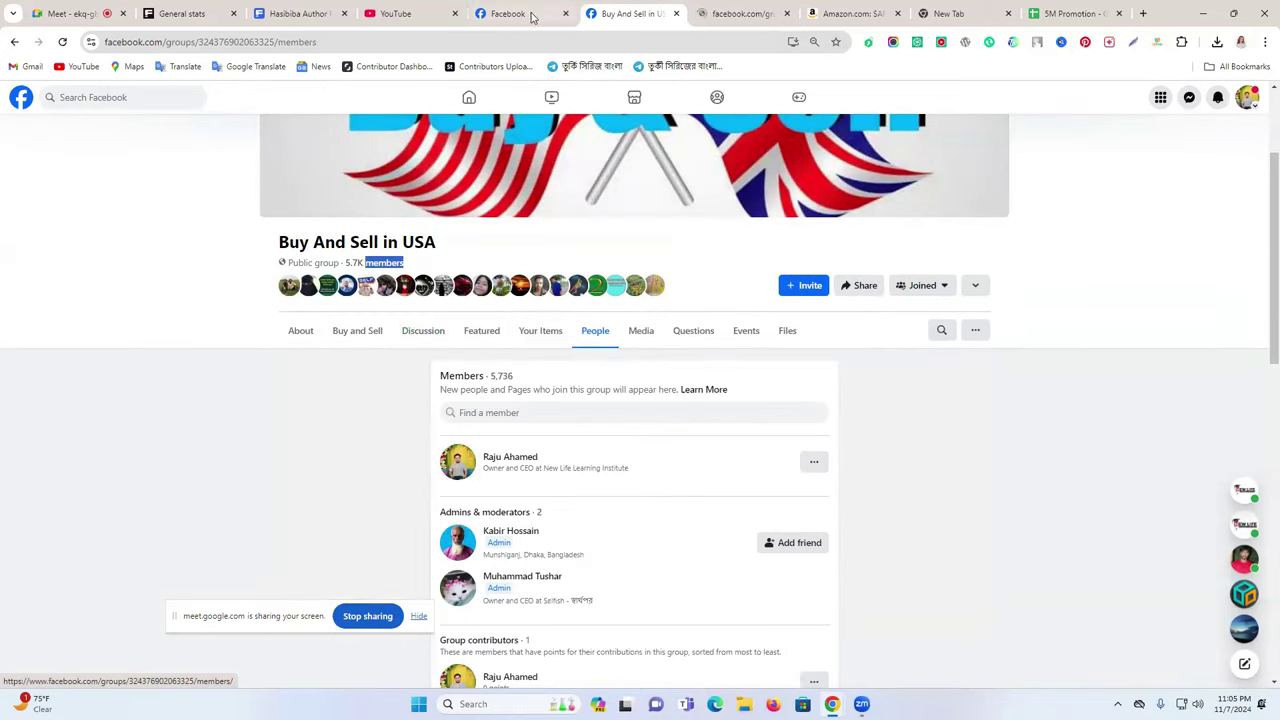
left_click(1075, 13)
key("ctrl+v")
key("Delete")
type("M")
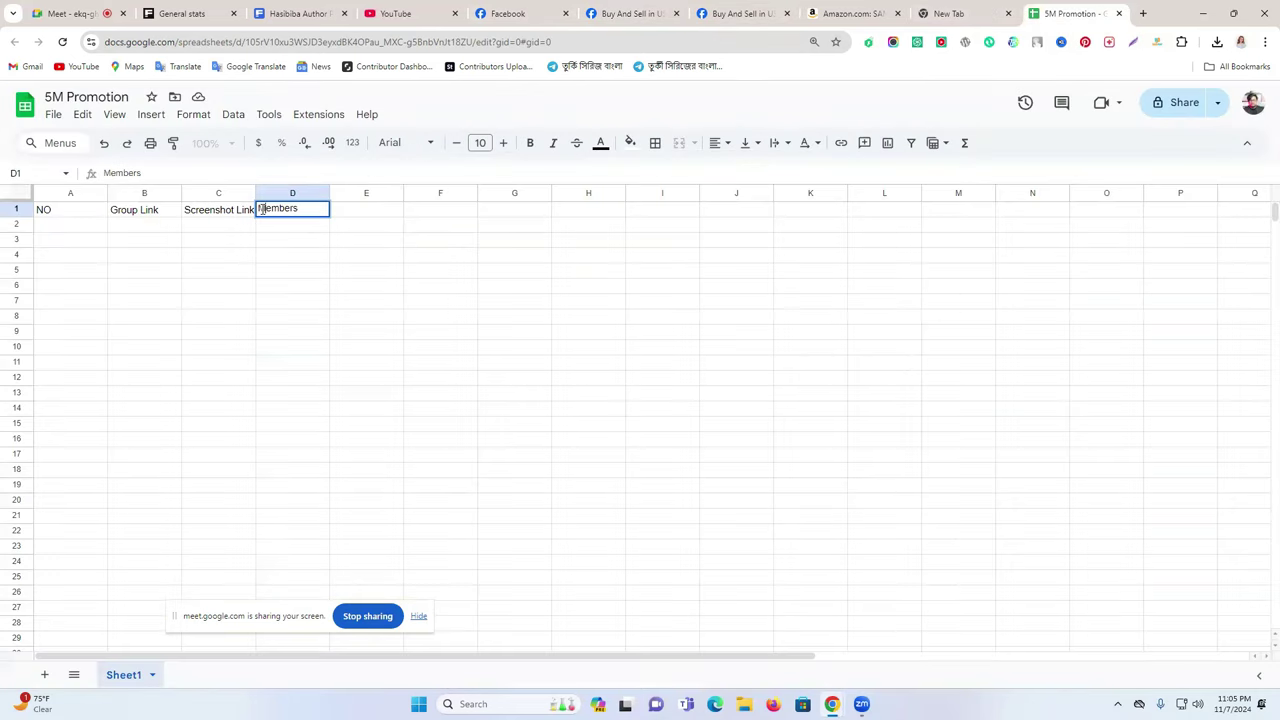
left_click(358, 212)
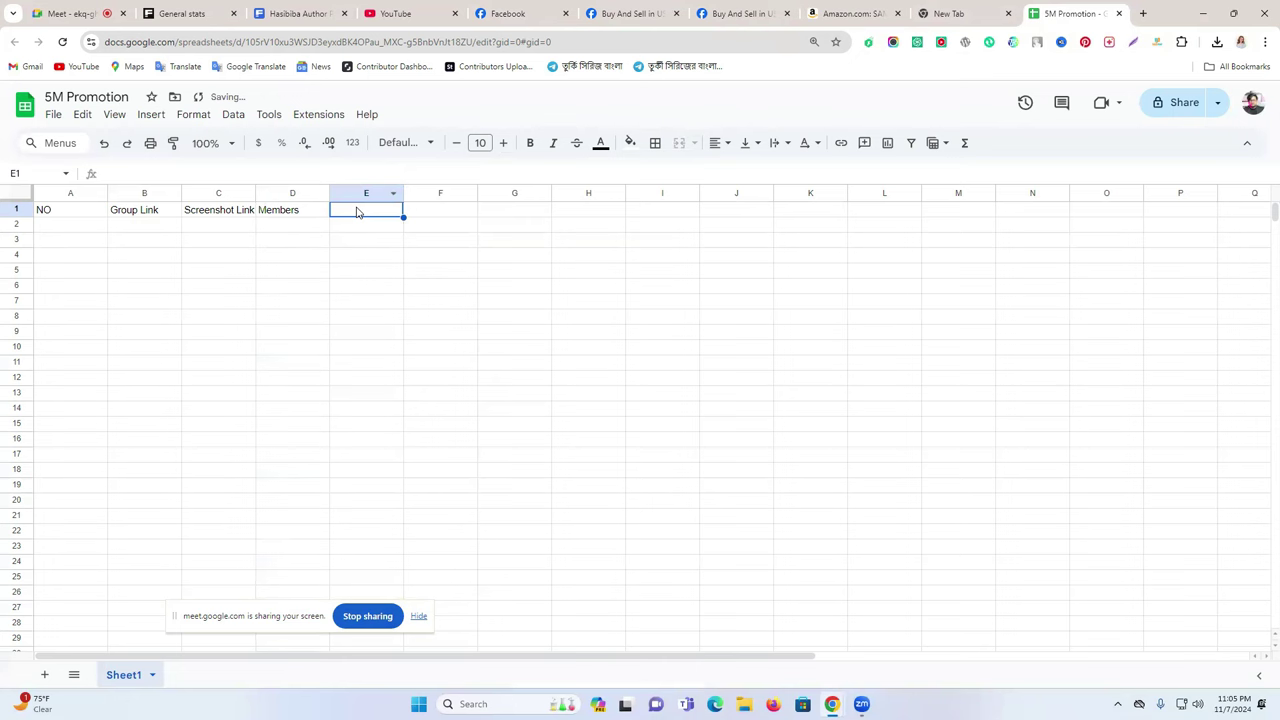
type("Live Link")
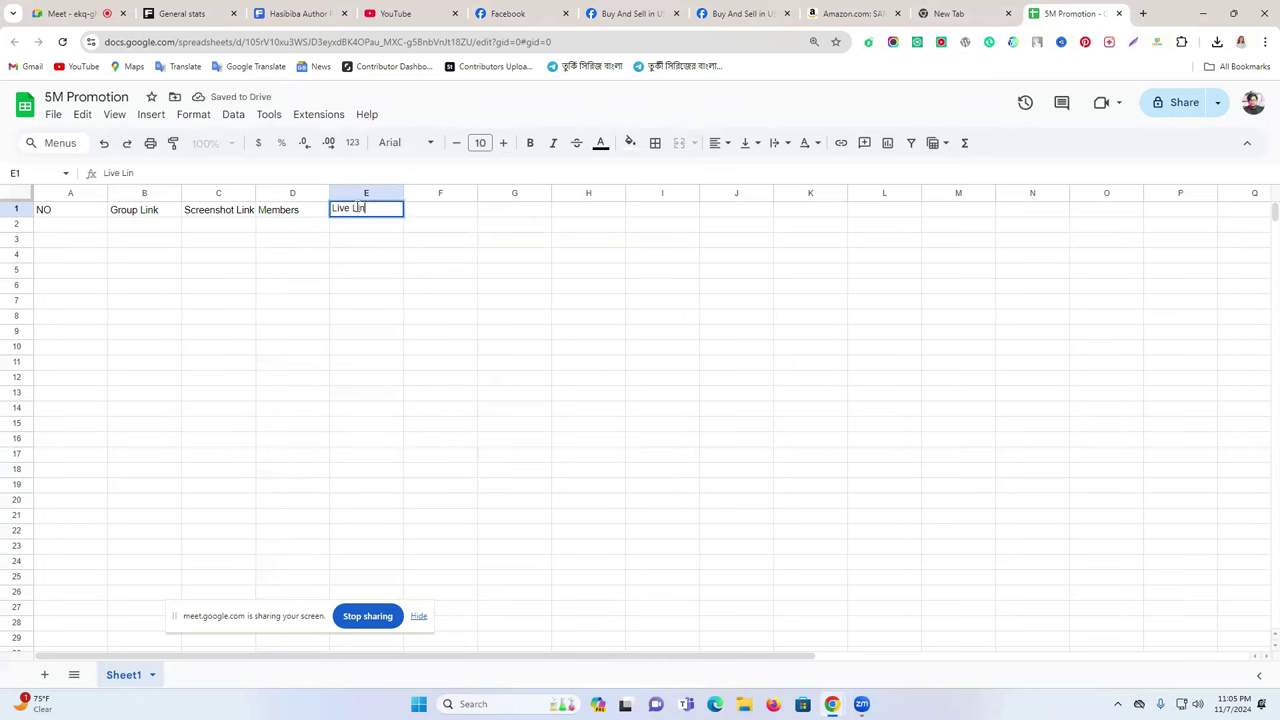
Narrow column A to fit its header and increase the font size of row 1 to 20
left_click(12, 208)
left_click_drag(106, 192, 64, 192)
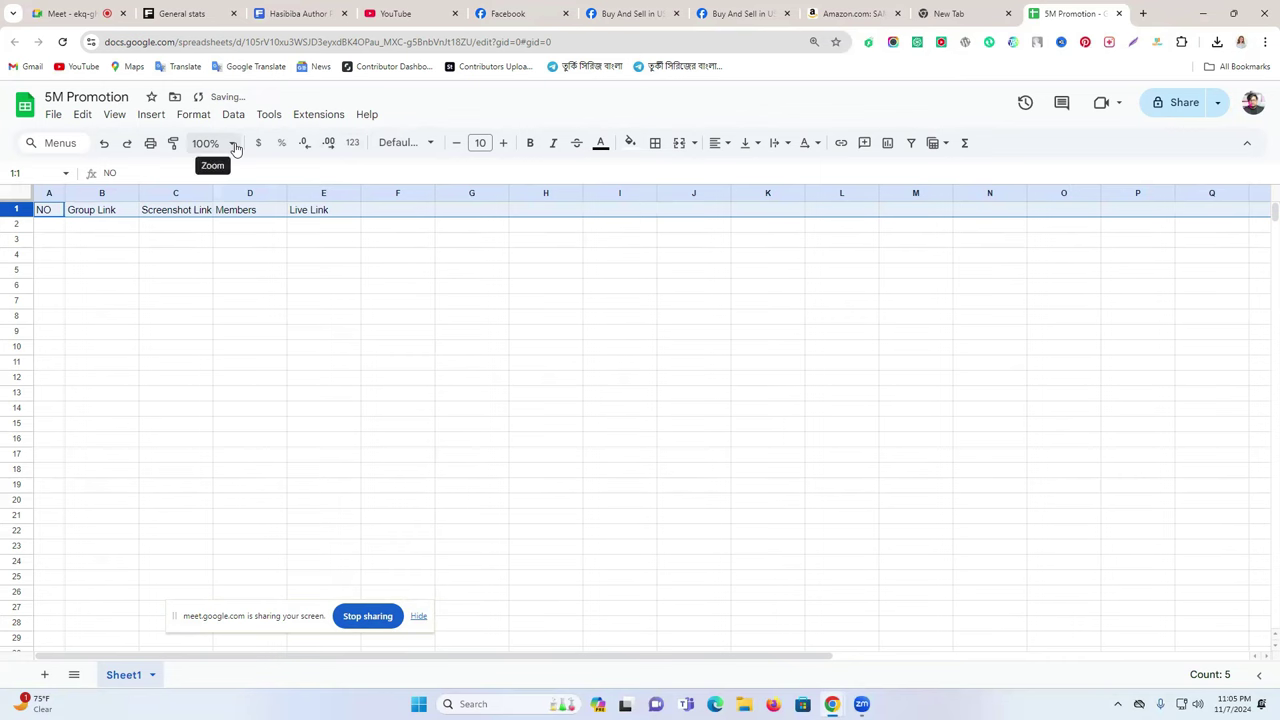
left_click(501, 143)
left_click(501, 143)
left_click(501, 143)
left_click(501, 143)
left_click(501, 143)
left_click(489, 149)
left_click(501, 148)
left_click(380, 282)
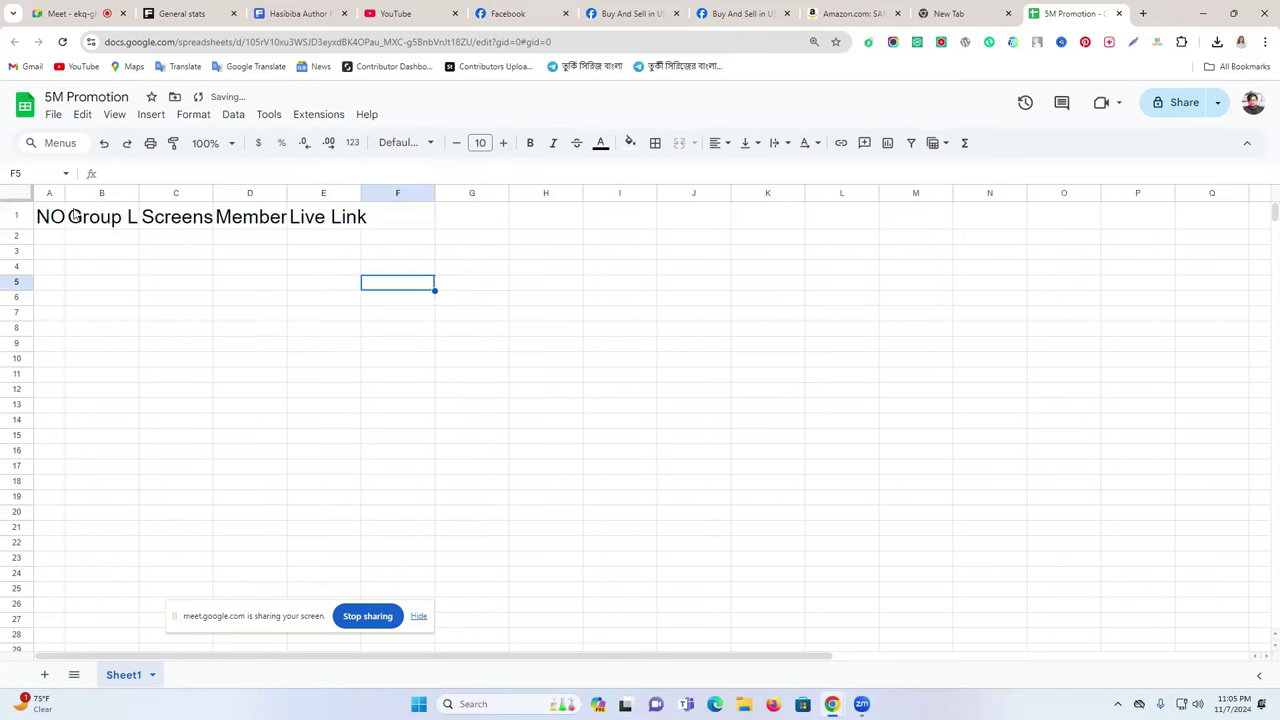
Widen columns B to E so their headers fit, and centre the header row horizontally
left_click_drag(140, 193, 688, 193)
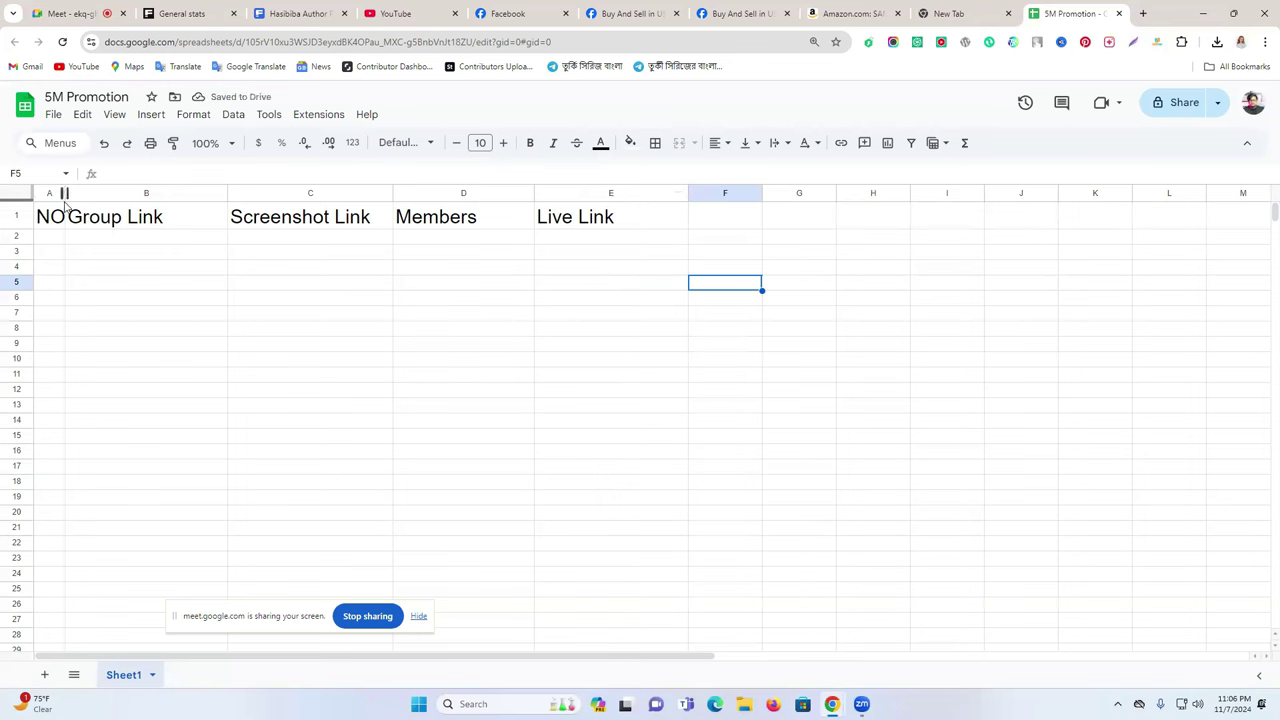
left_click(17, 216)
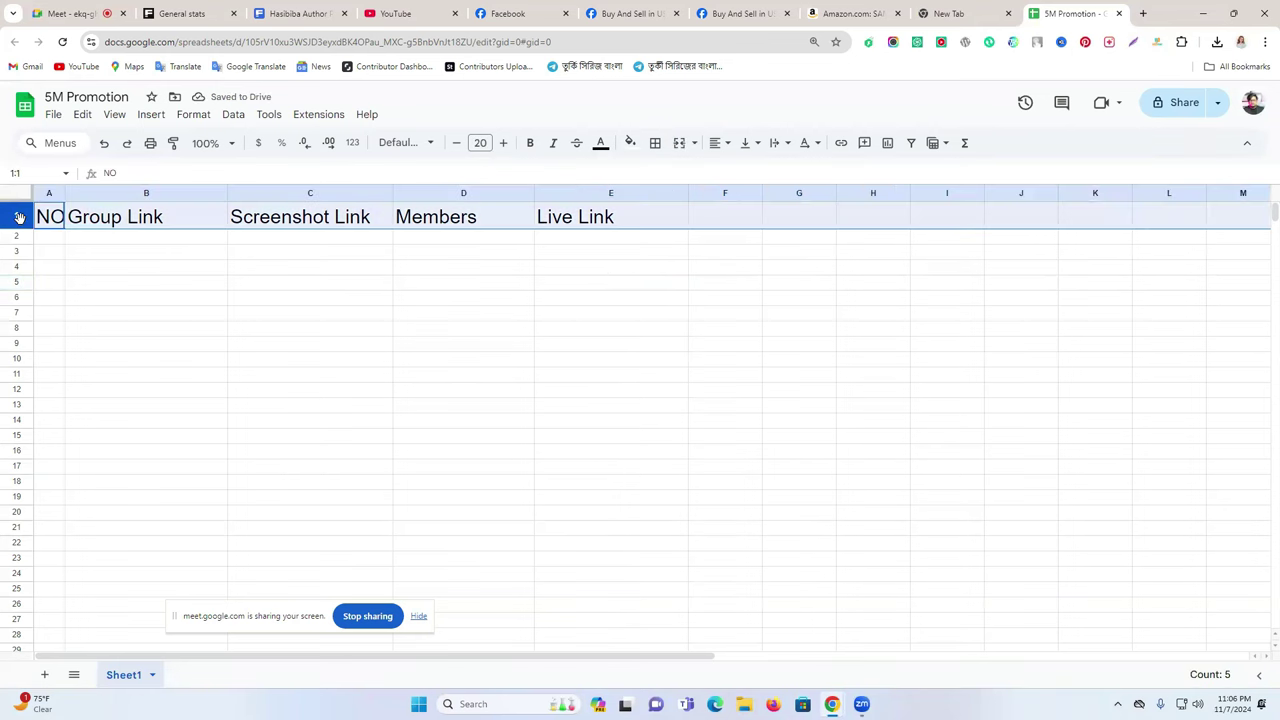
left_click(716, 143)
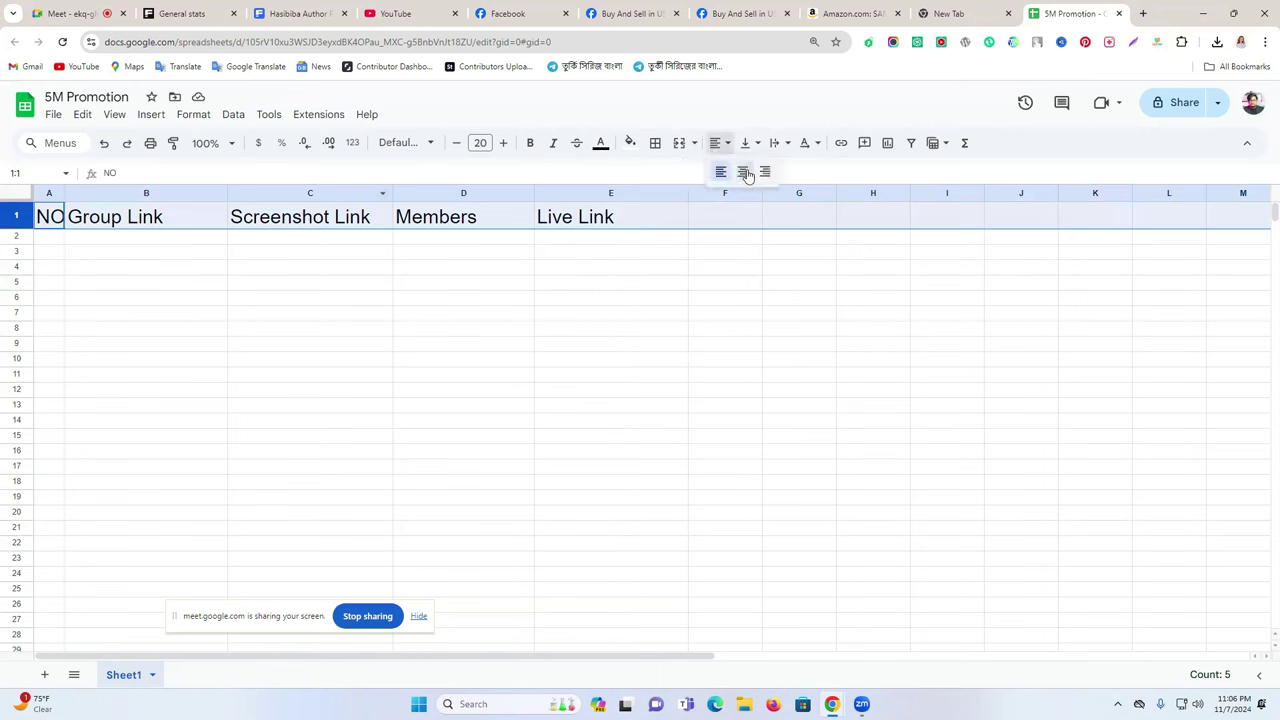
left_click(745, 172)
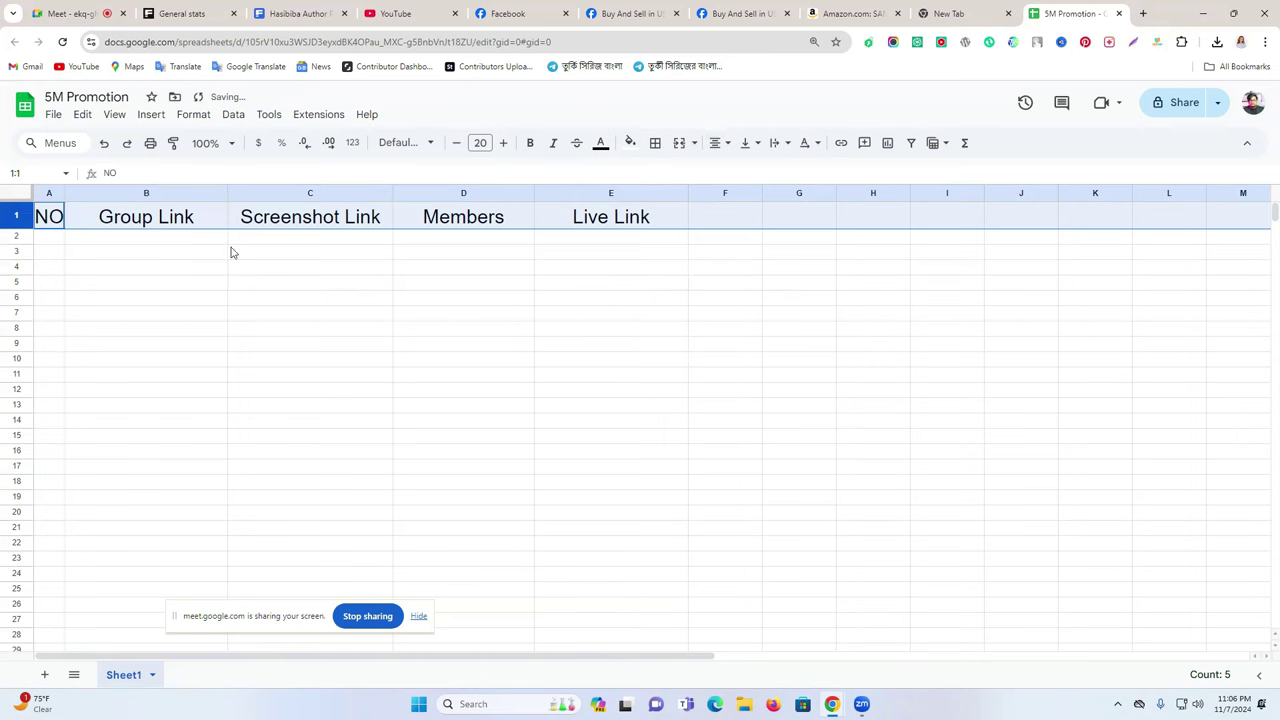
Number the NO column by entering 1 and 2 in A2 and A3 and filling the series down to A39
left_click(98, 252)
left_click(46, 237)
type("1")
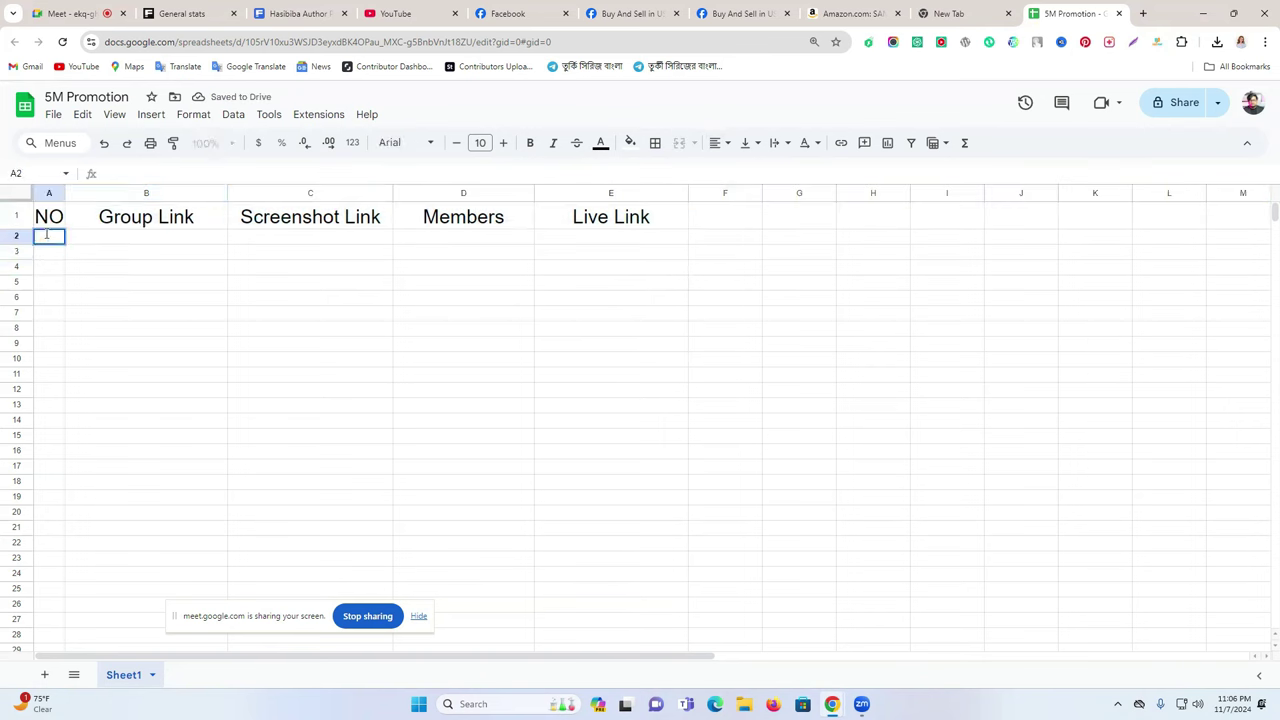
key("Return")
type("2")
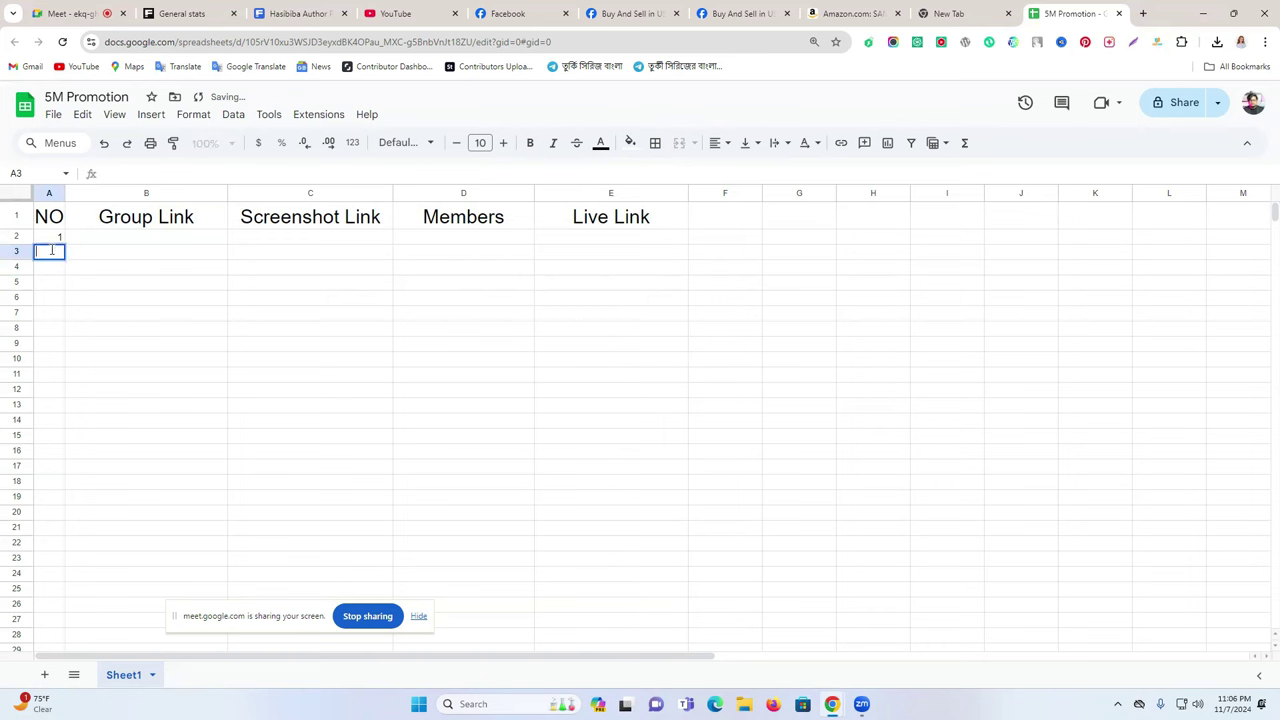
key("Tab")
left_click_drag(48, 242, 60, 640)
left_click(150, 252)
scroll(271, 503, "up", 2)
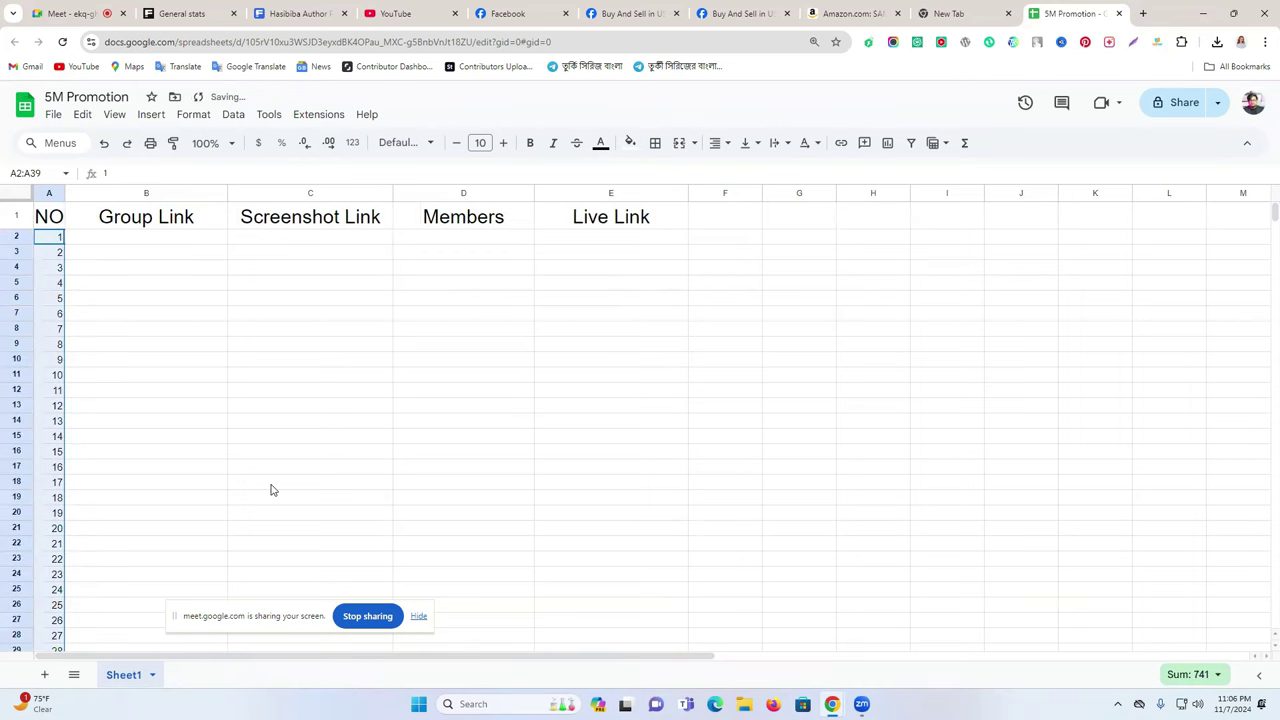
left_click(278, 438)
Fill the header row with yellow and reduce its font size by three points
left_click(15, 216)
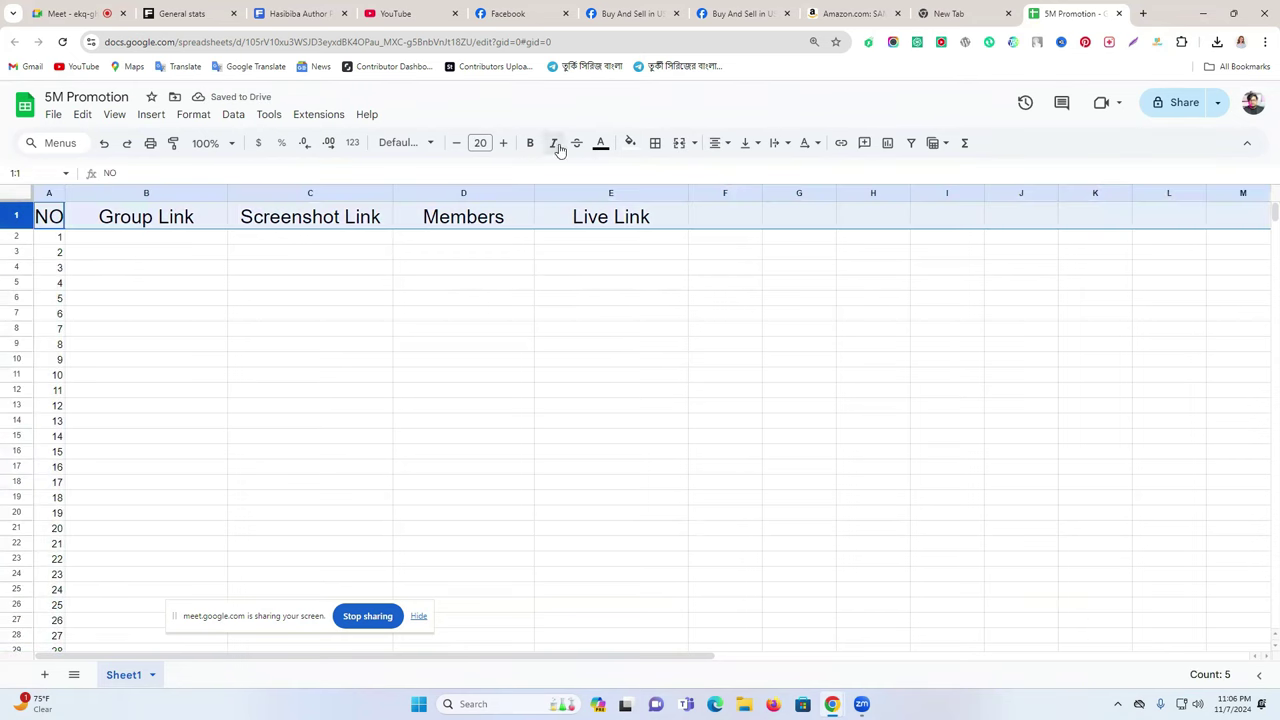
left_click(629, 143)
left_click(684, 209)
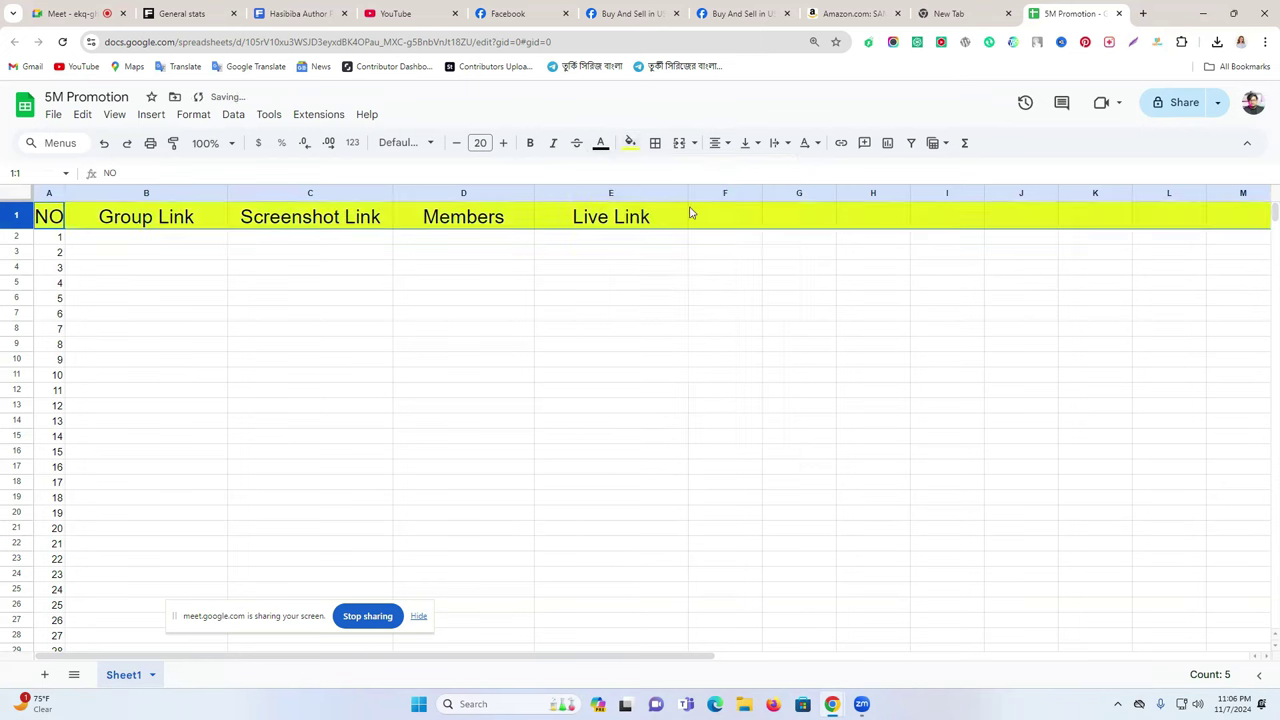
left_click(456, 143)
left_click(456, 143)
left_click(456, 143)
left_click(451, 290)
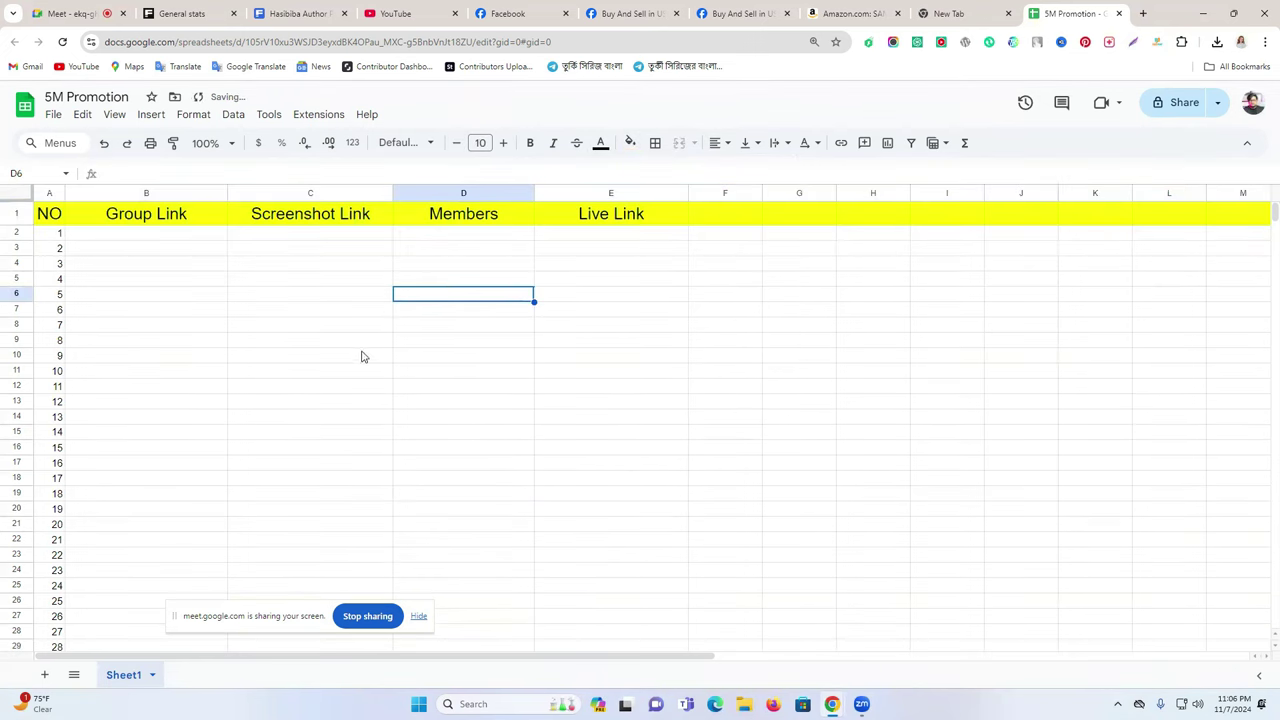
Widen the Live Link column to about twice its width
left_click_drag(688, 194, 863, 196)
left_click(722, 357)
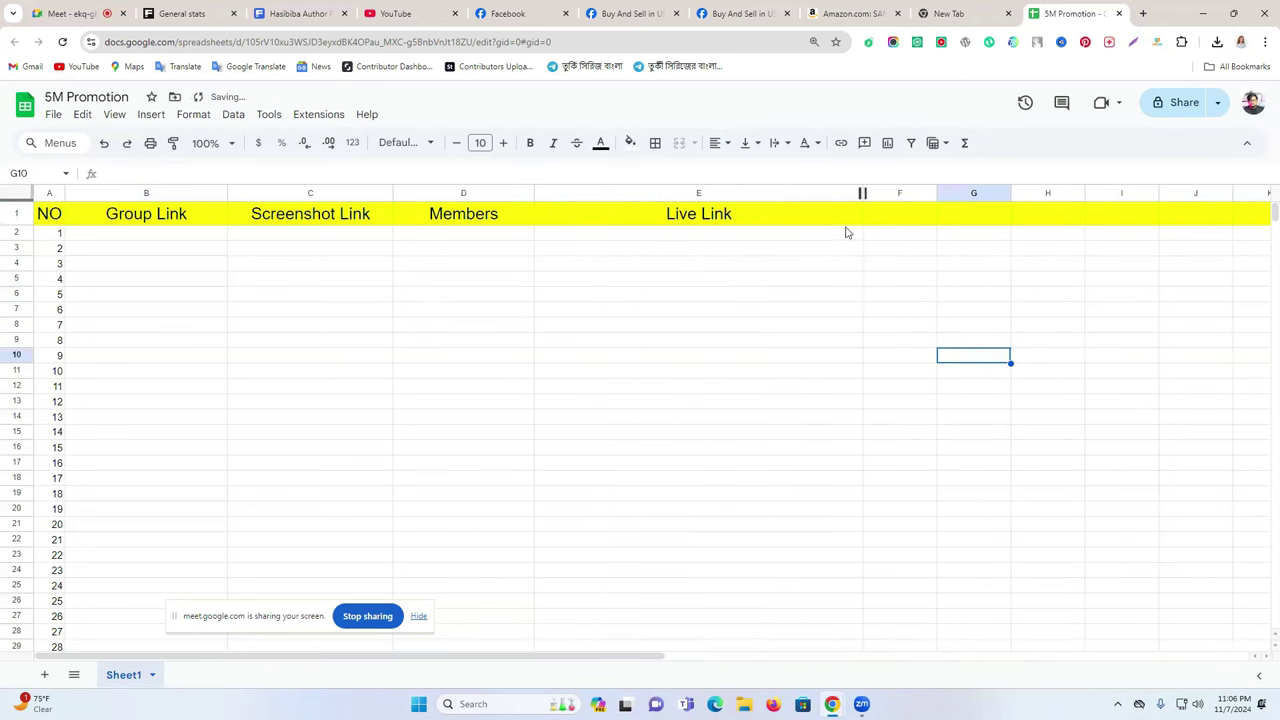
left_click(731, 328)
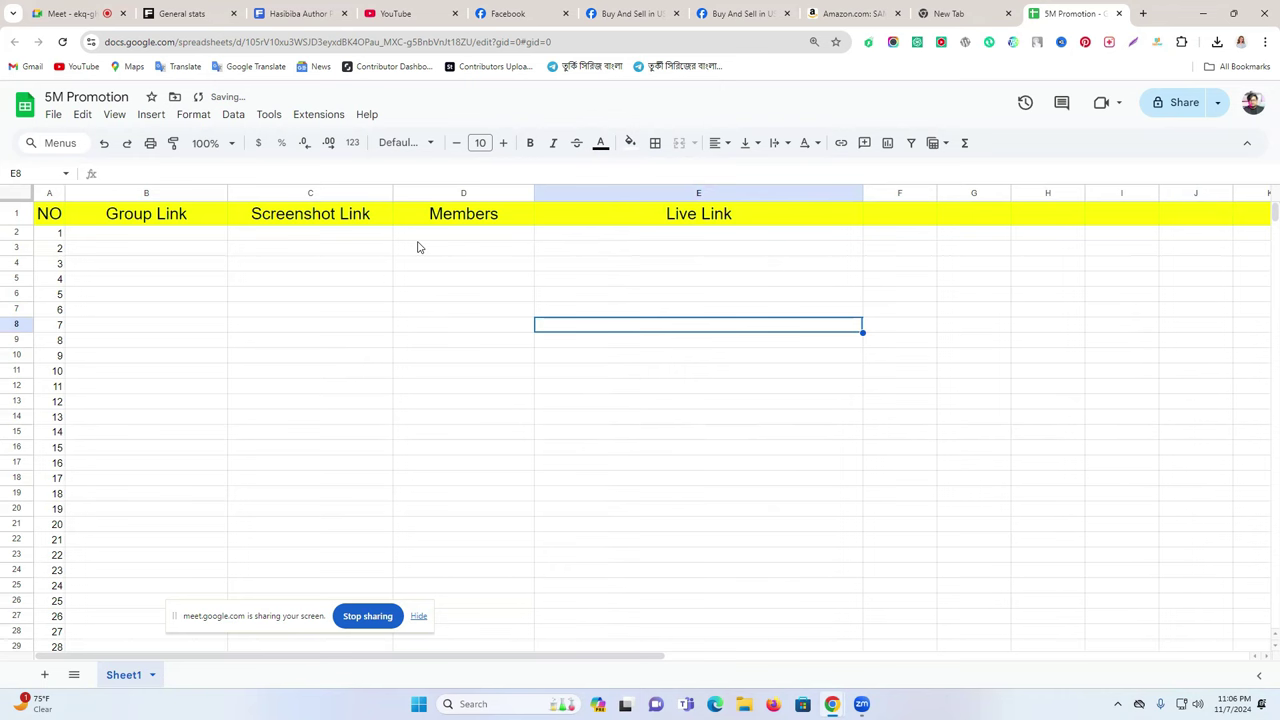
Return to the discussion of the Buy And Sell in USA group and show the Samsung listing under review
left_click(737, 13)
left_click(630, 13)
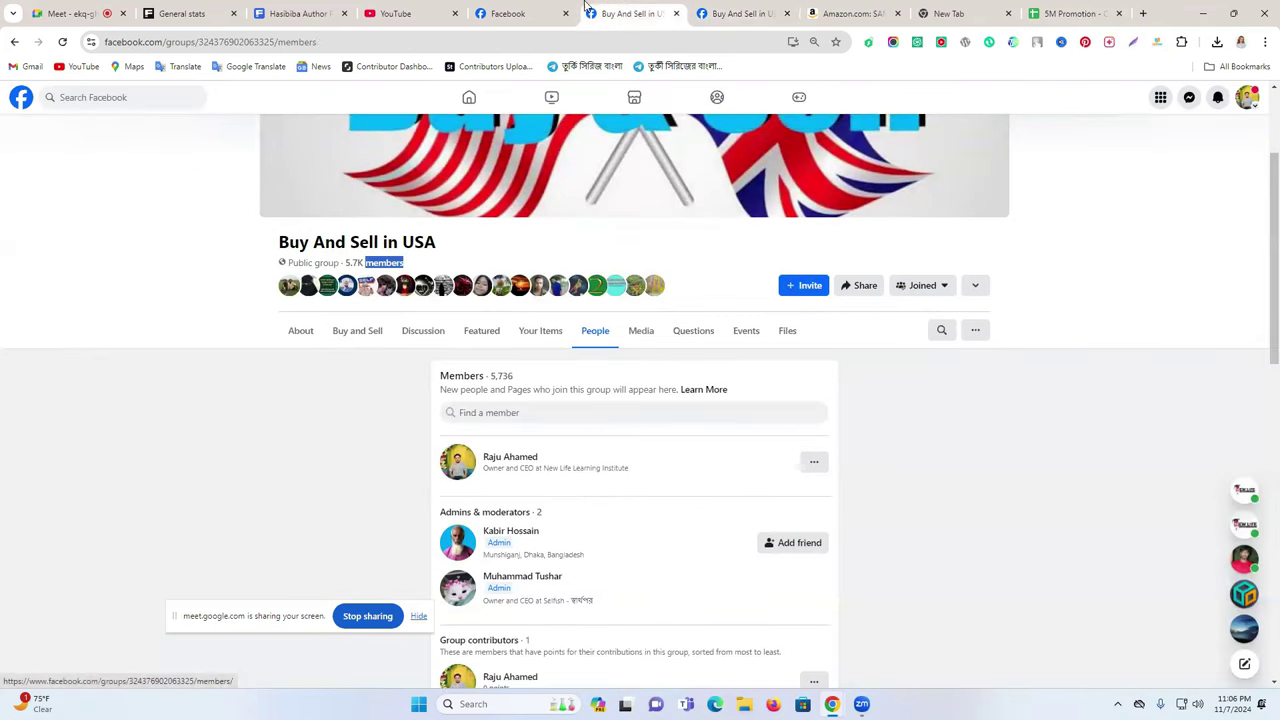
left_click(546, 10)
left_click(632, 10)
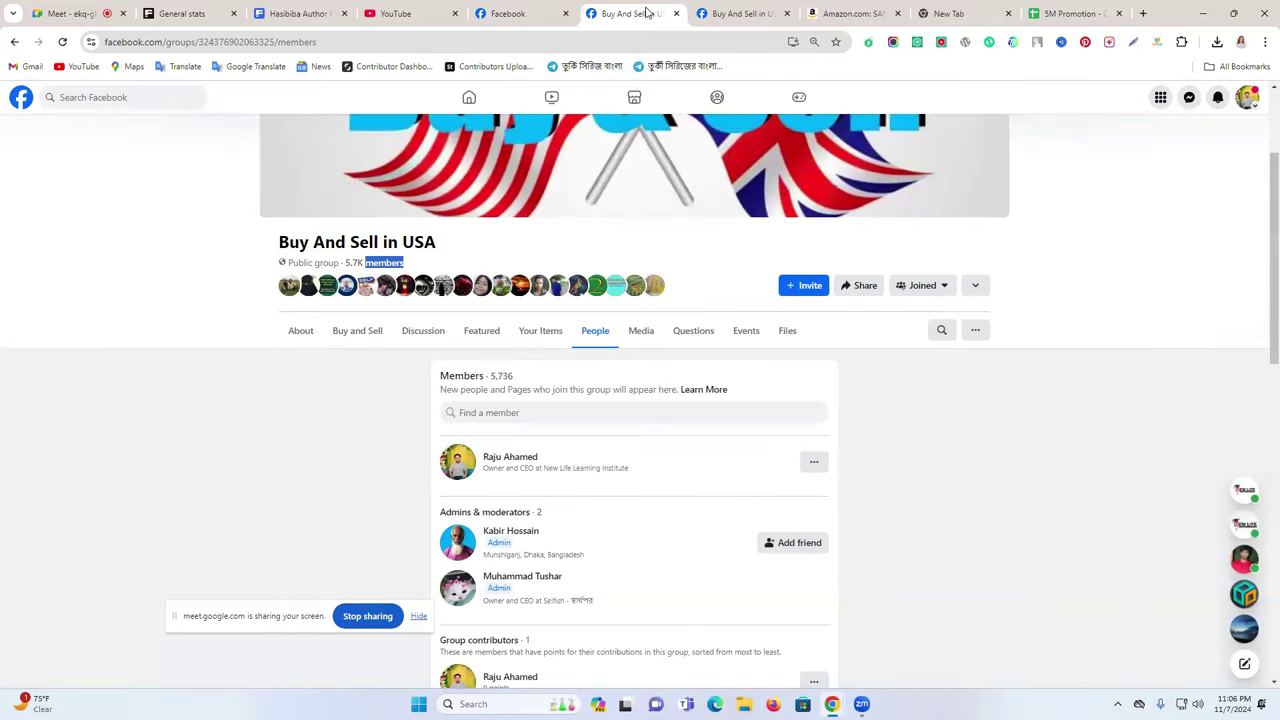
left_click(420, 330)
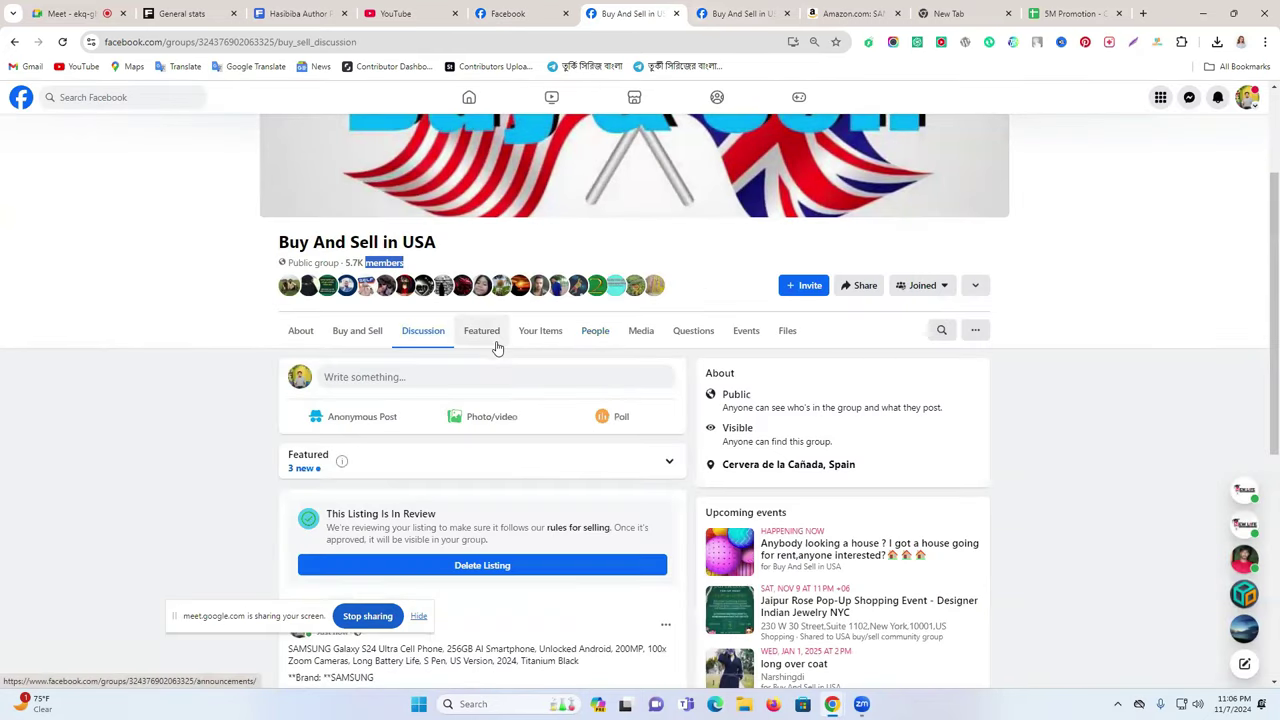
scroll(497, 347, "down", 3)
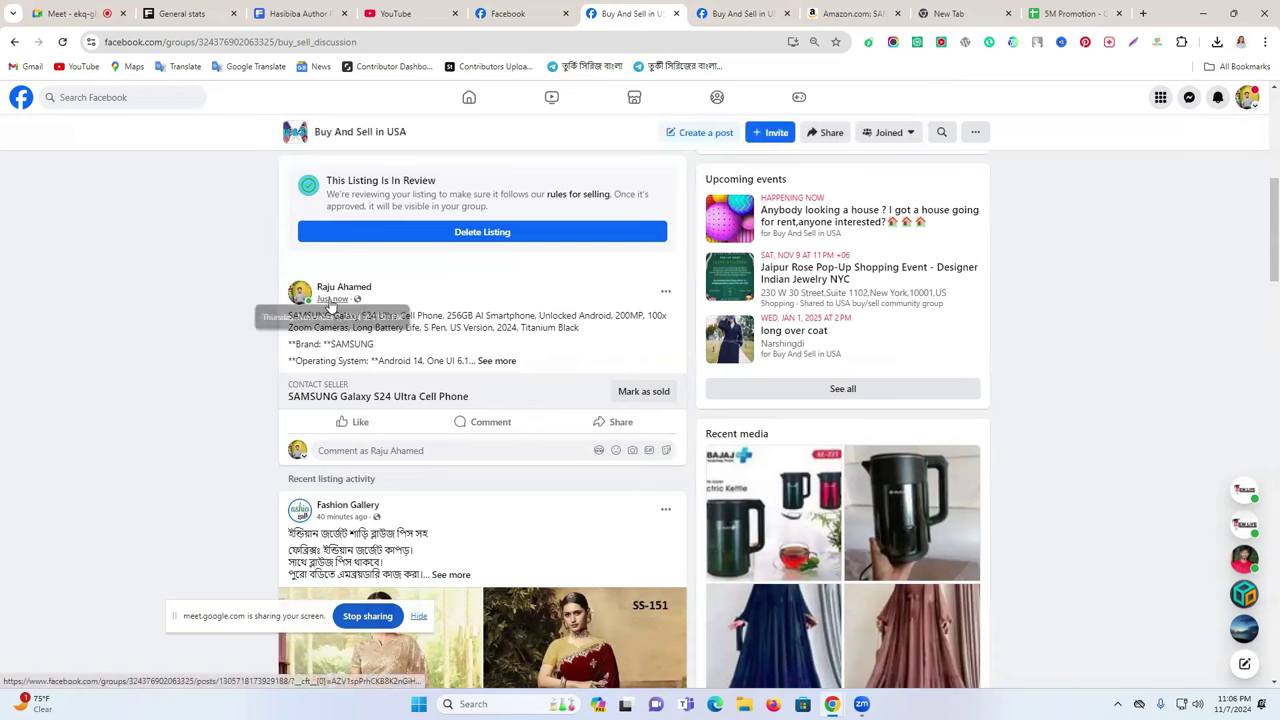
scroll(330, 303, "up", 2)
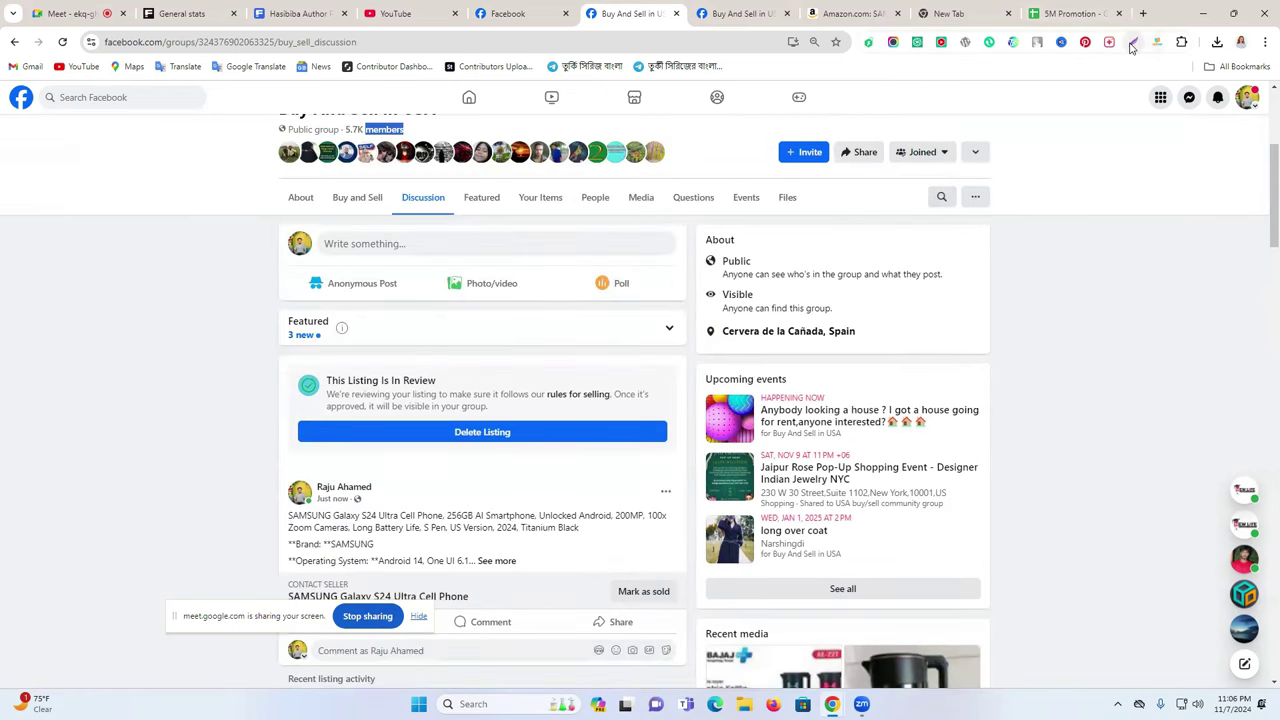
Open the Chrome Web Store from the browser's extension manager and close the extension manager page
left_click(1261, 42)
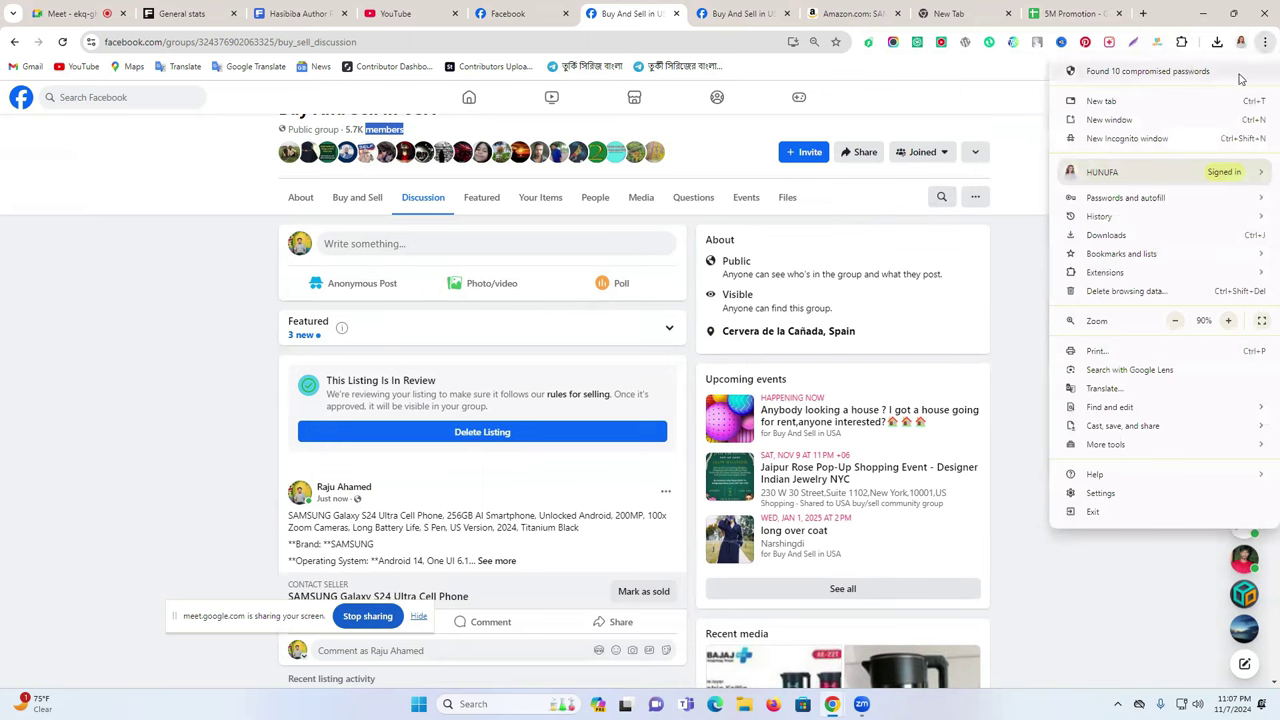
mouse_move(1113, 280)
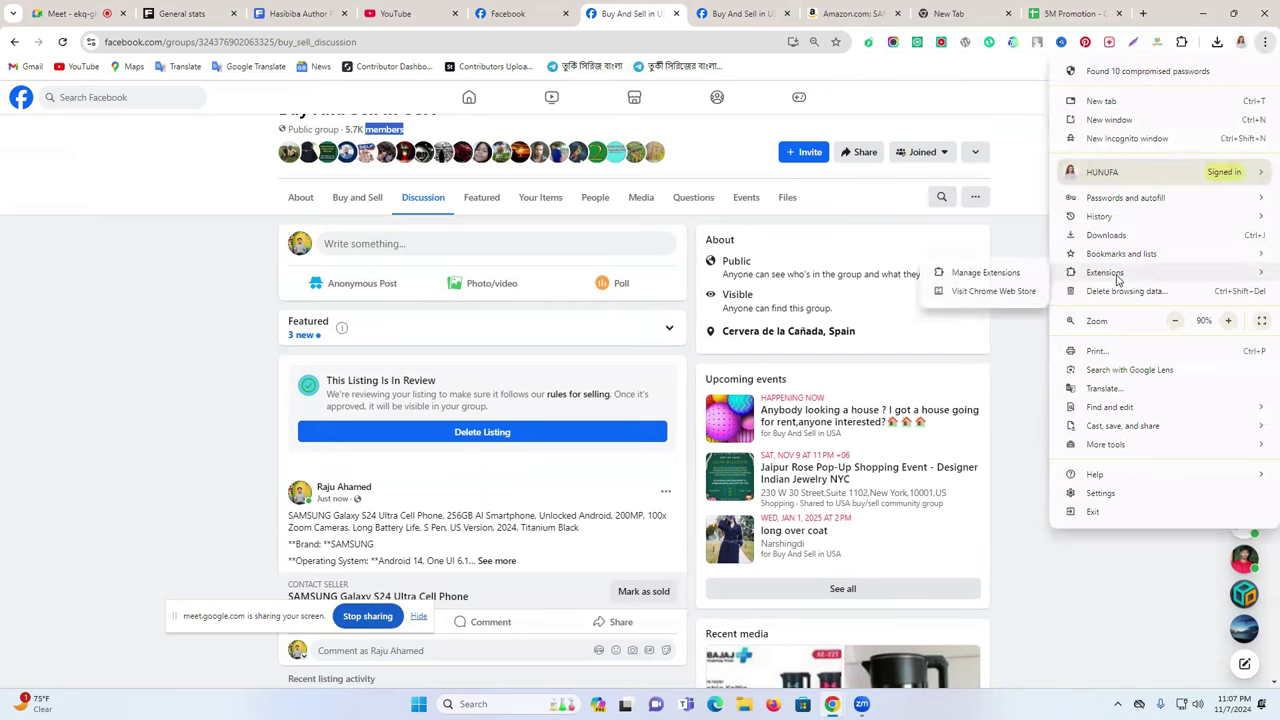
left_click(981, 273)
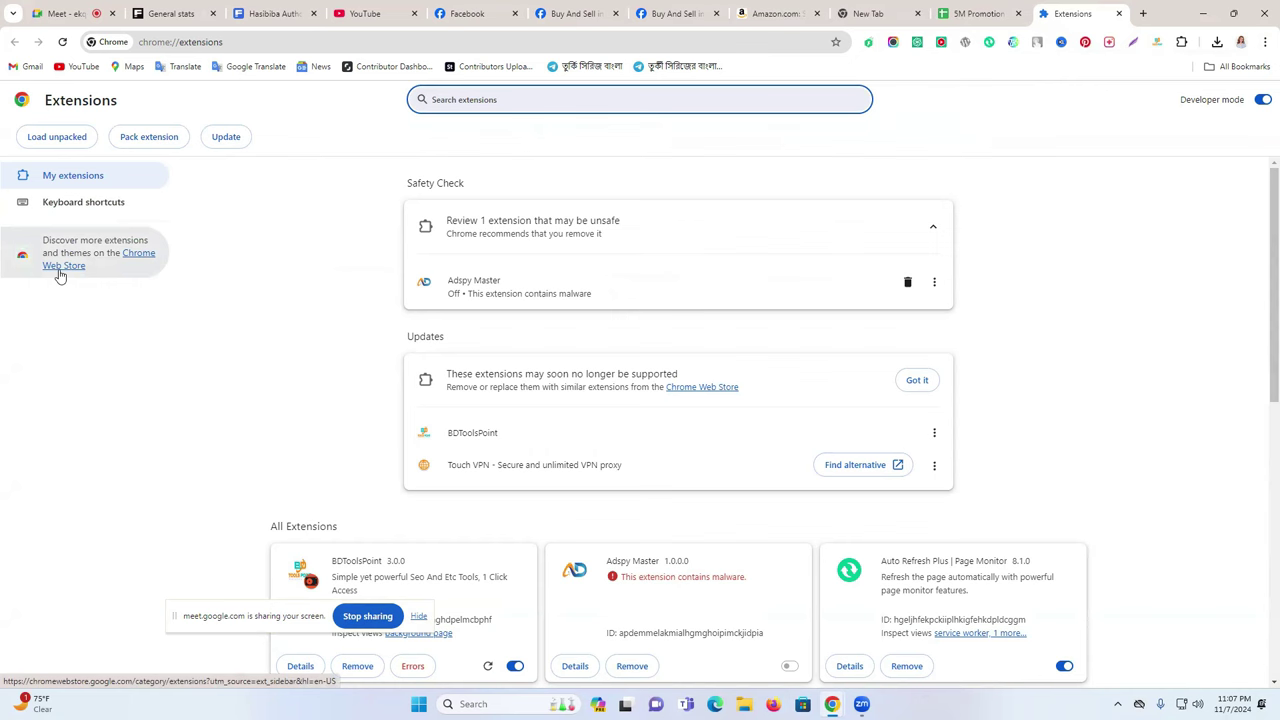
left_click(59, 275)
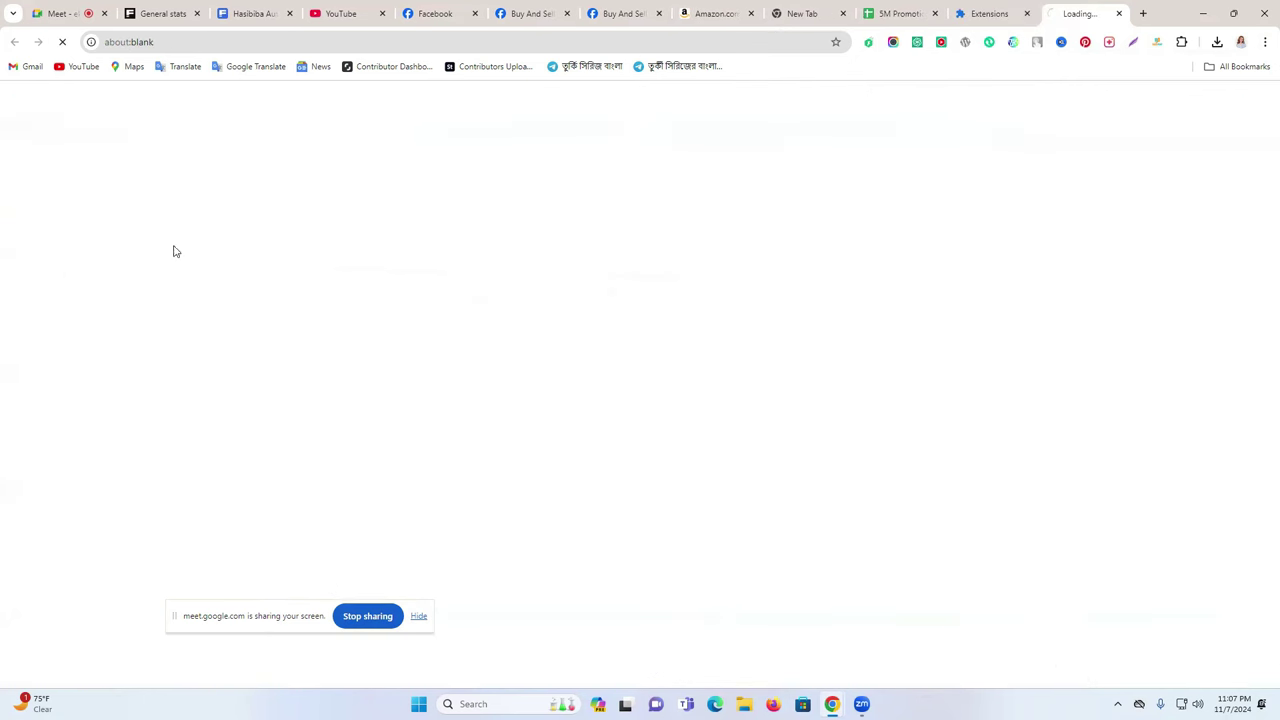
left_click(1022, 14)
left_click(1080, 14)
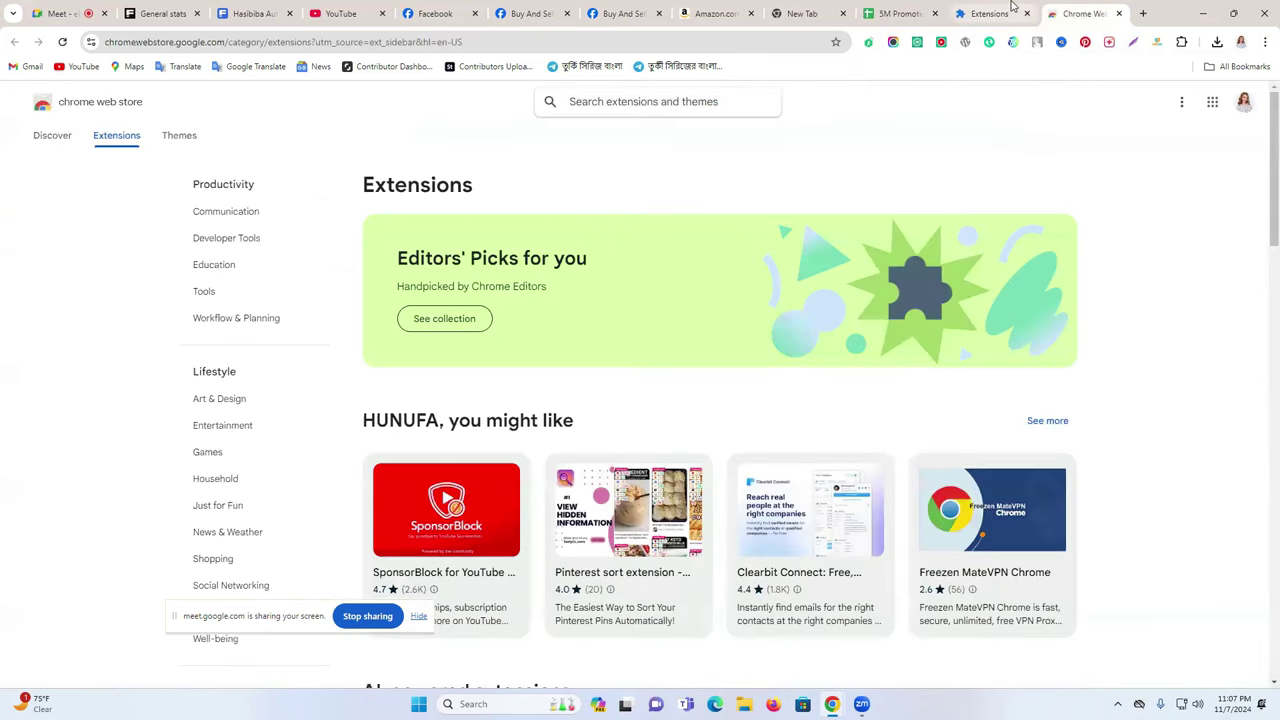
left_click(1020, 14)
left_click(1027, 14)
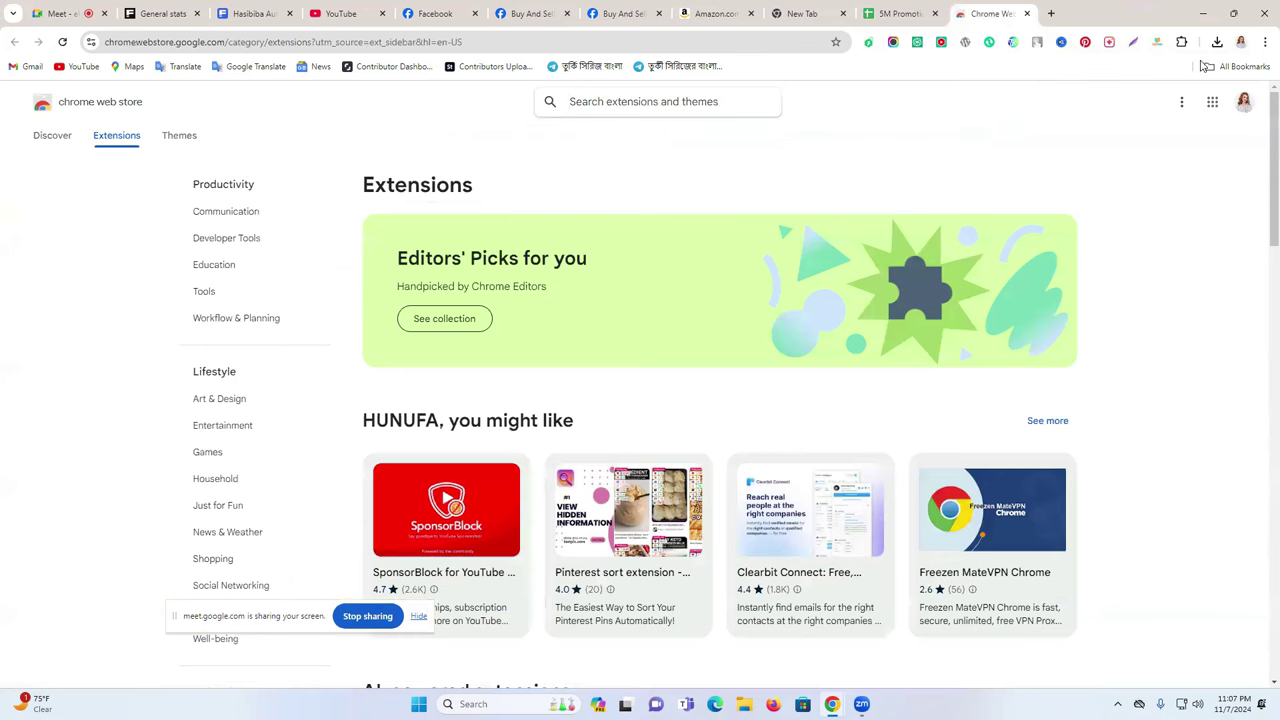
Find Lightshot (screenshot tool) in the Chrome Web Store, view its extension page, and close the store
left_click(593, 100)
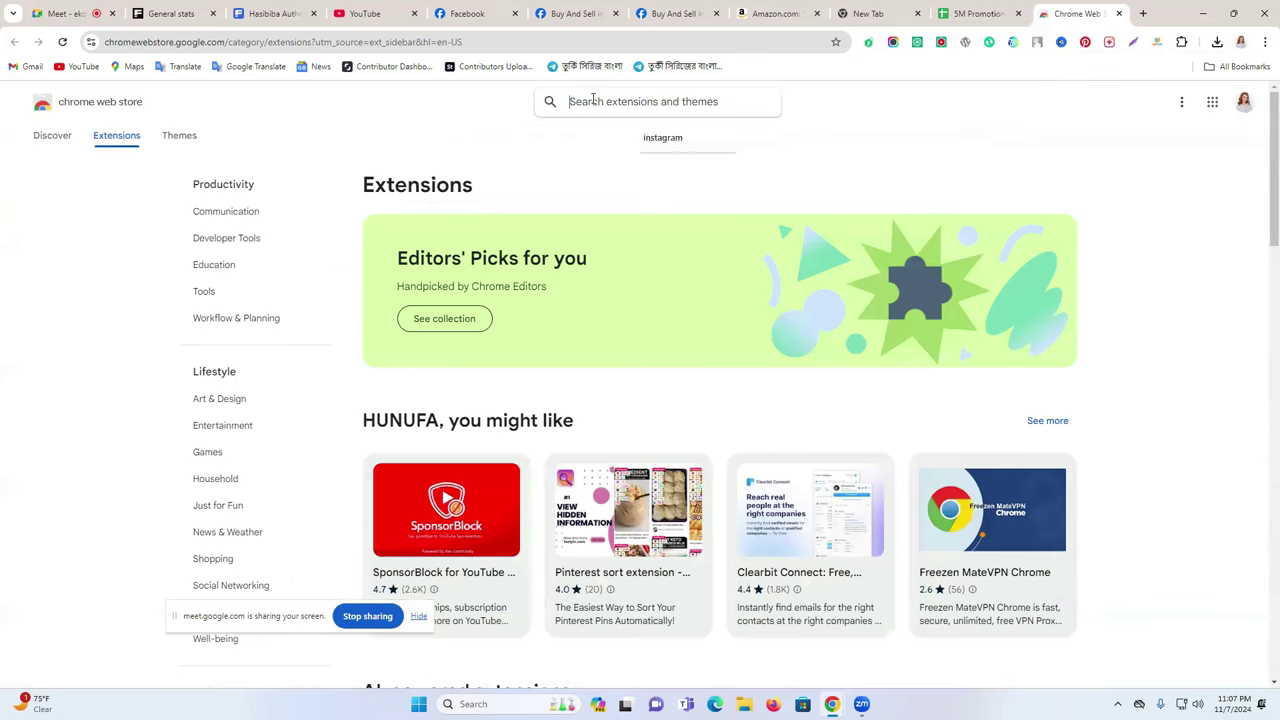
type("lig")
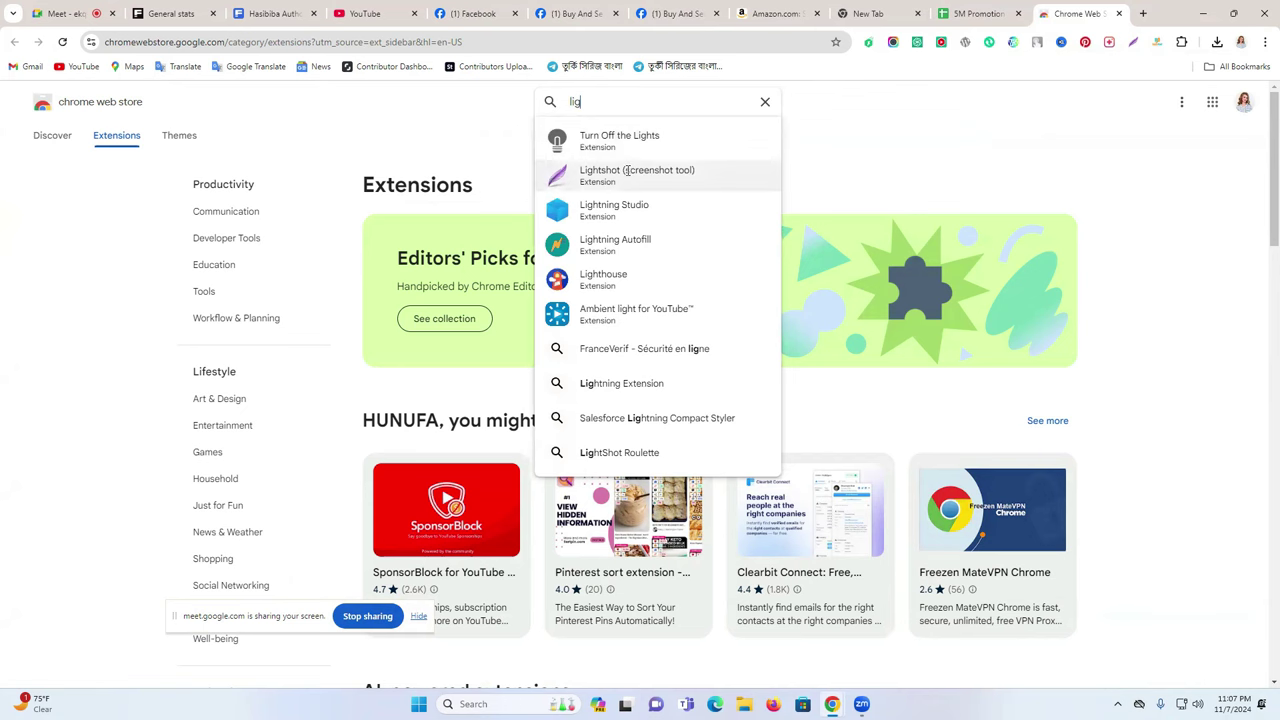
left_click(612, 178)
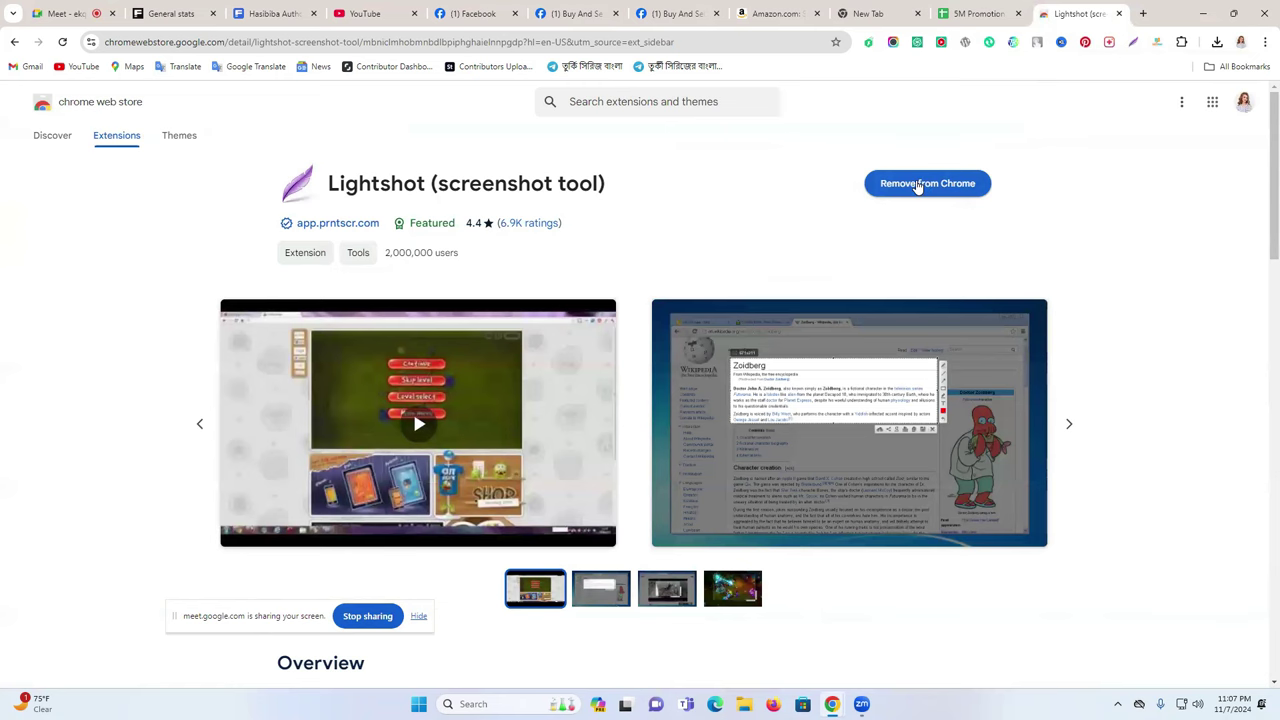
left_click(1119, 13)
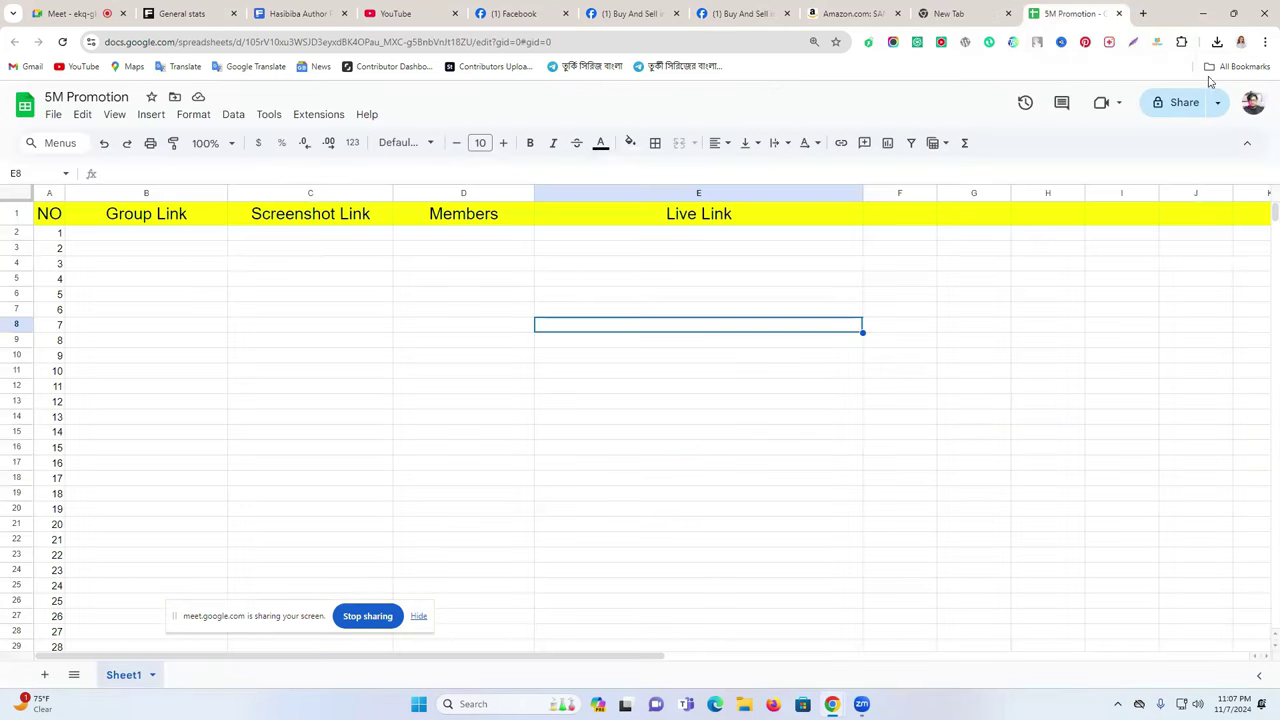
Unpin the Lightshot extension in the browser and pin it again
left_click(1182, 43)
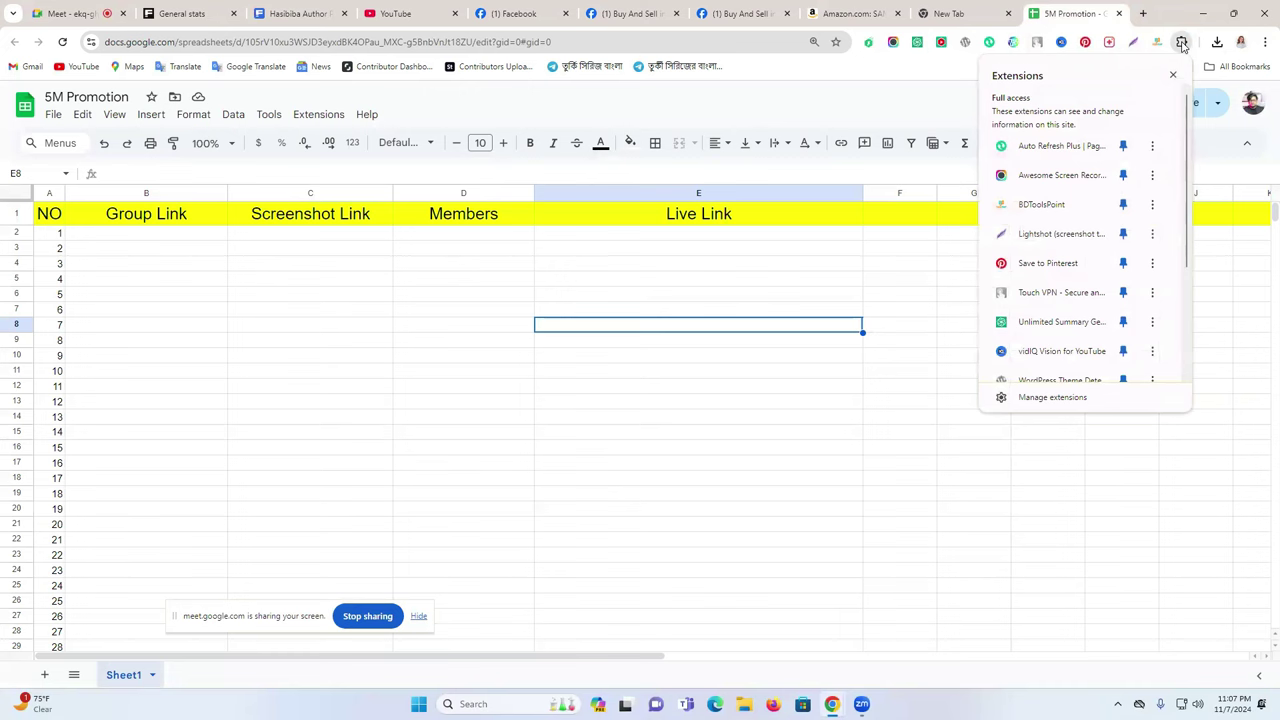
left_click(1124, 235)
left_click(1124, 235)
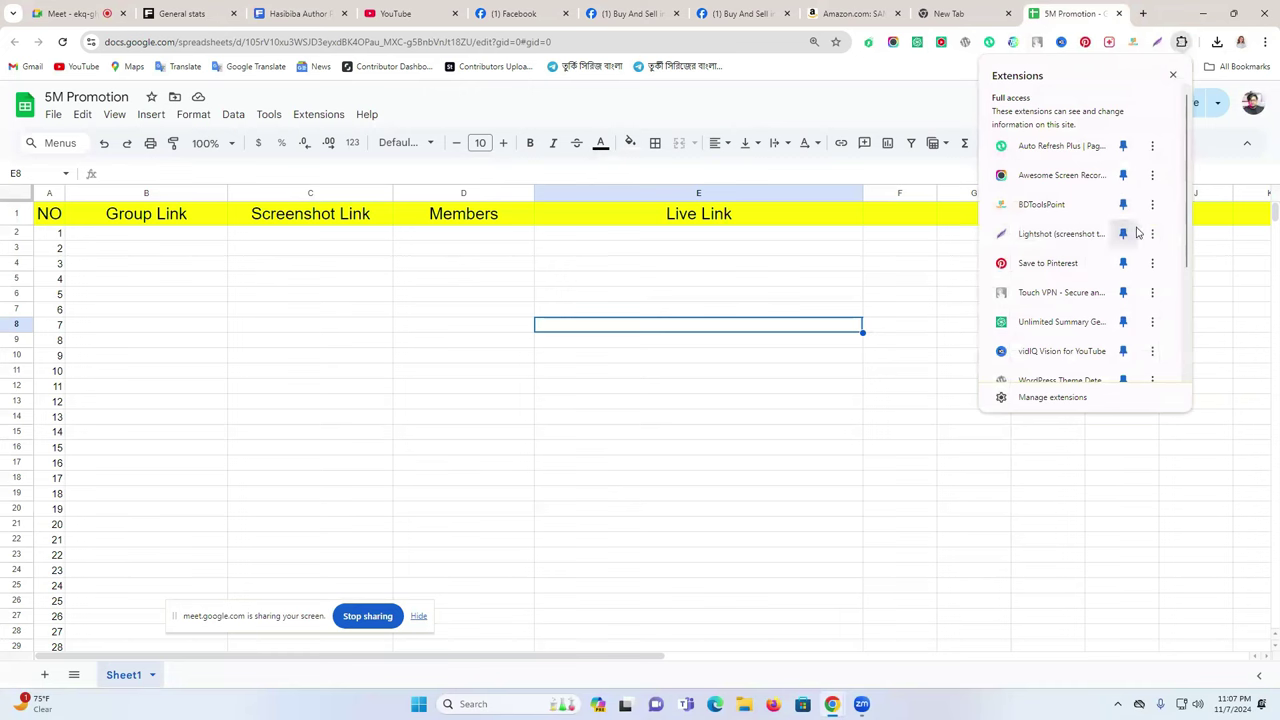
left_click(697, 117)
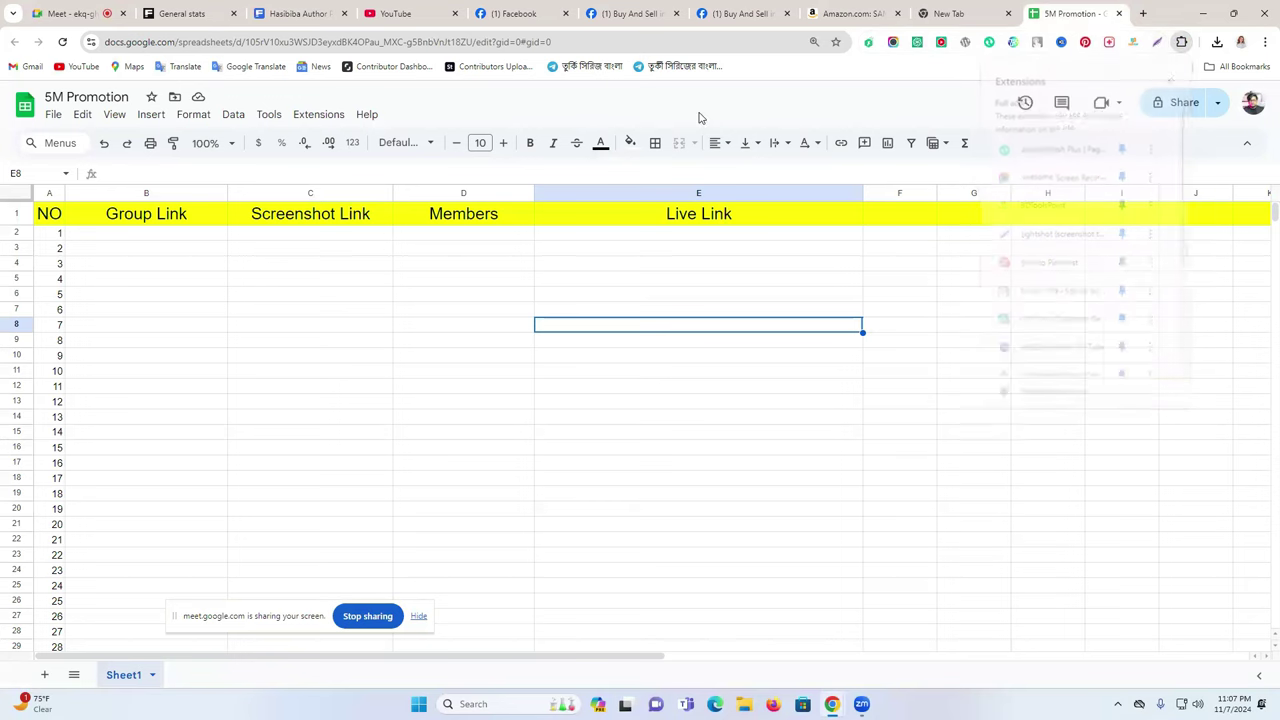
Search Google for lightshot and view its Softonic download page and the official Lightshot site
left_click(1143, 13)
left_click(766, 42)
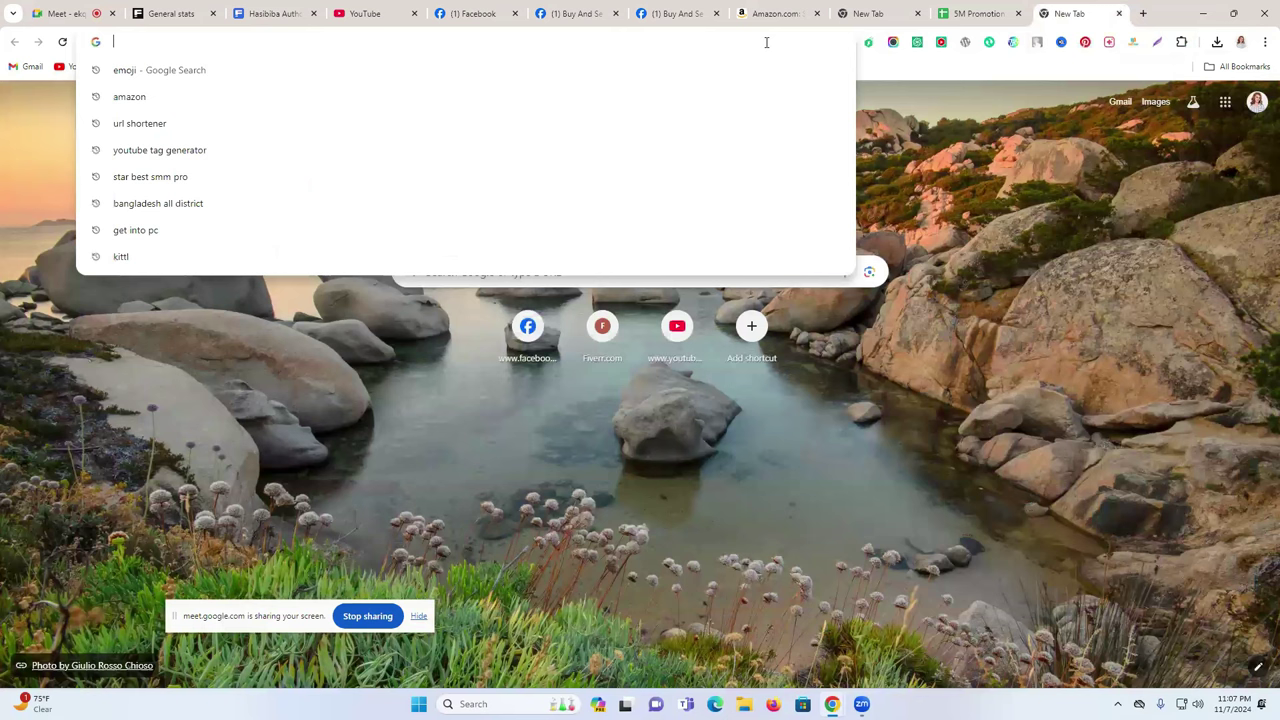
type("light")
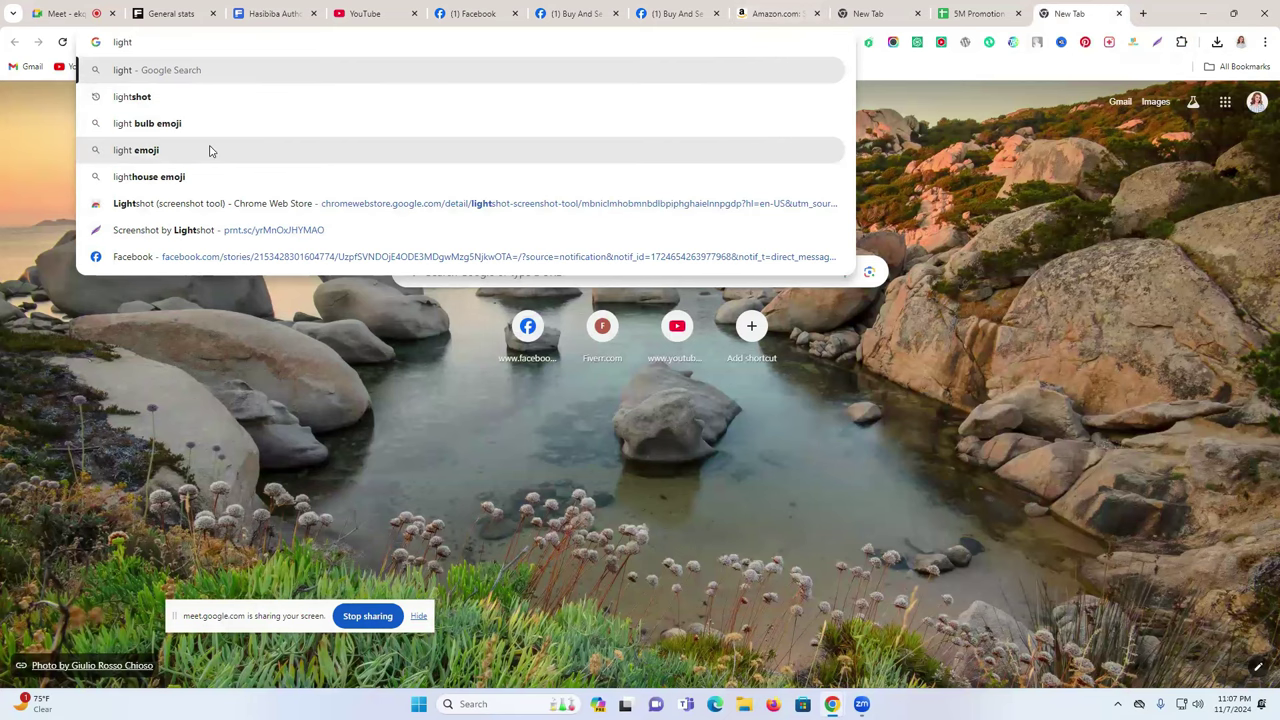
left_click(209, 97)
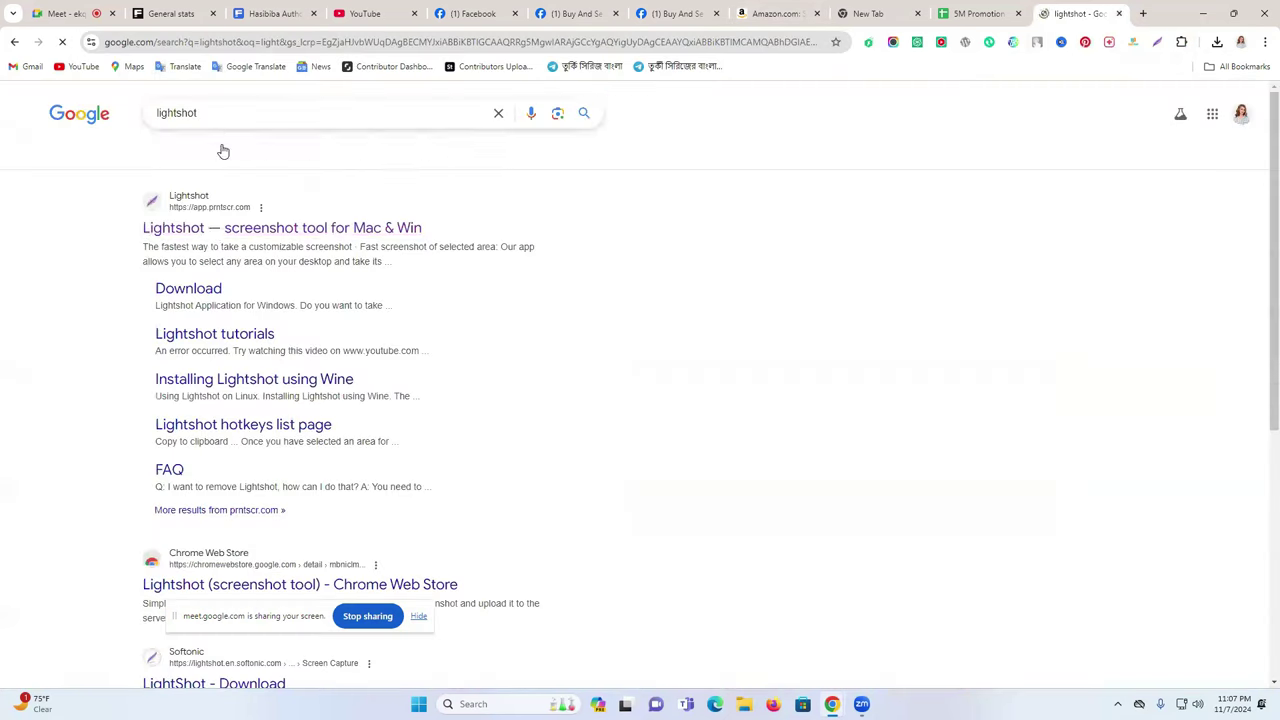
scroll(380, 314, "down", 3)
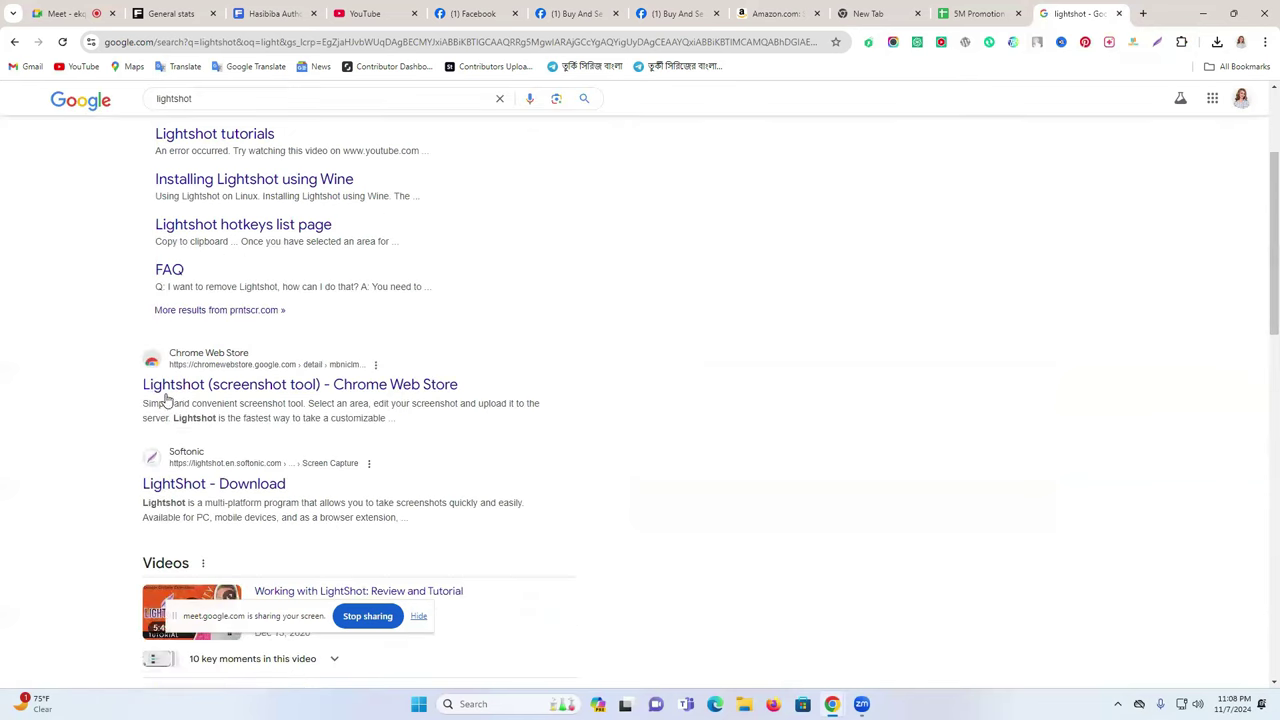
scroll(211, 440, "up", 2)
scroll(211, 440, "down", 2)
left_click(199, 486)
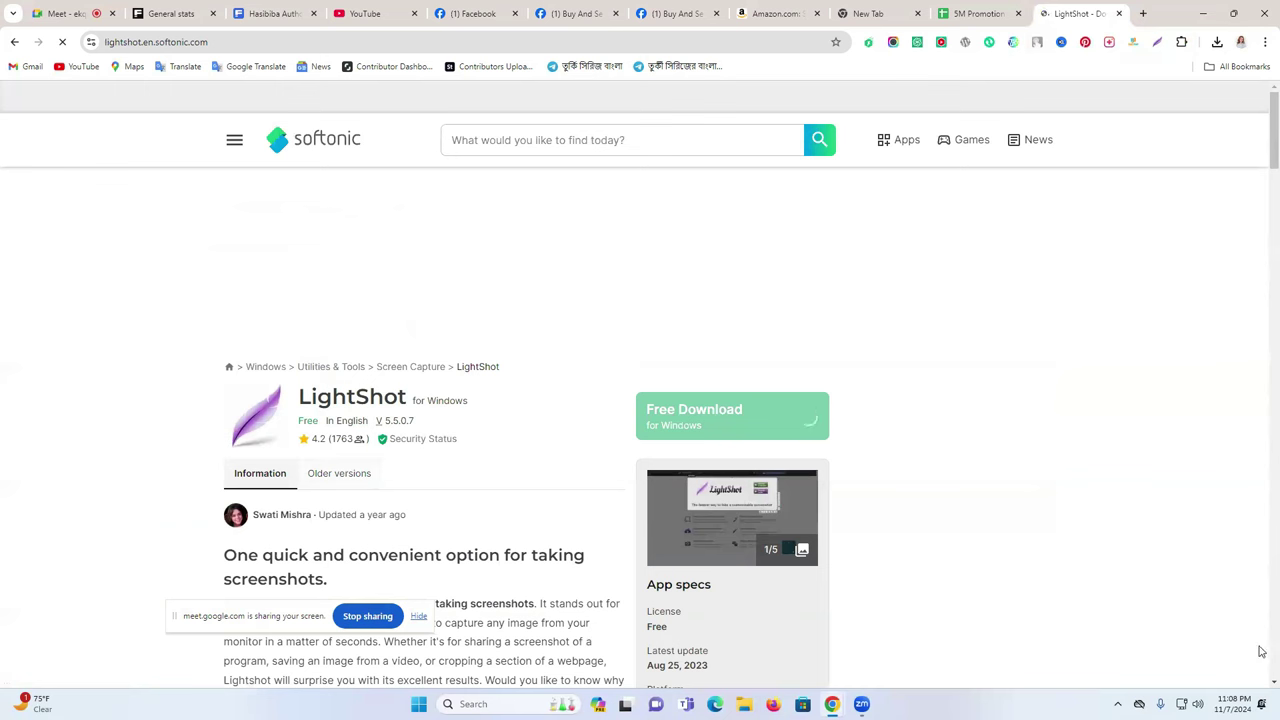
left_click(1118, 704)
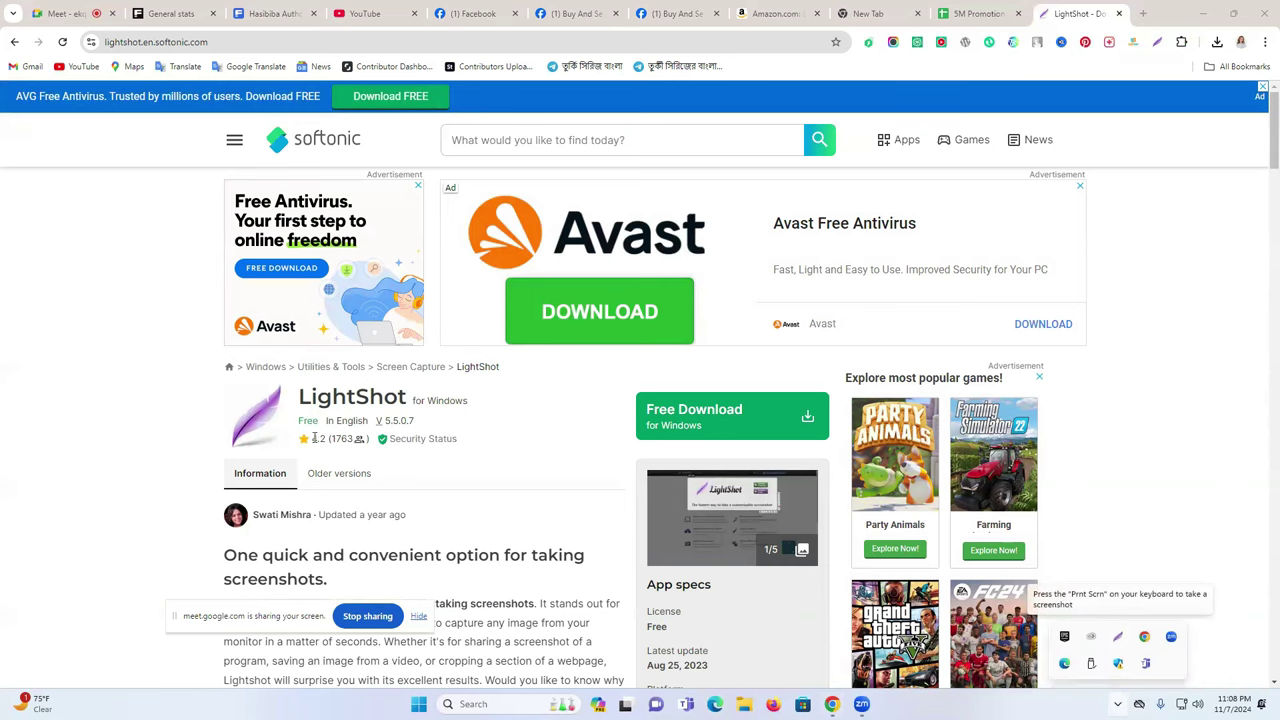
key("alt+Left")
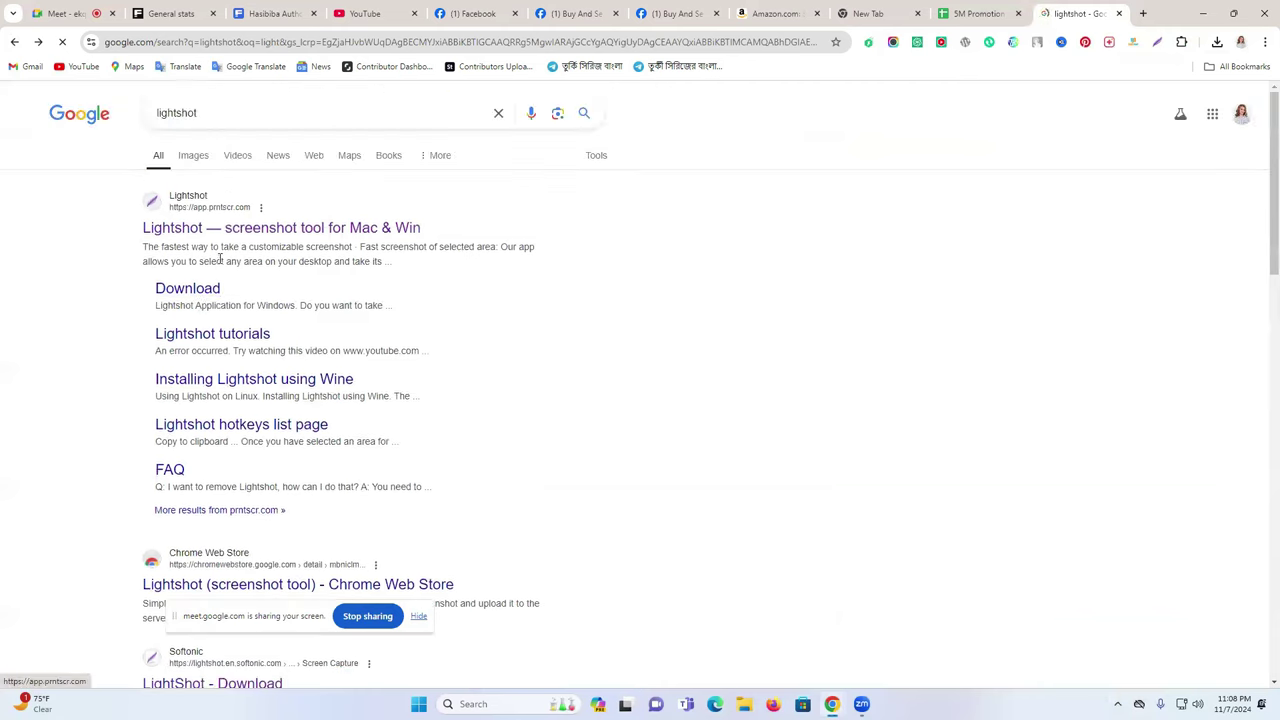
left_click(203, 232)
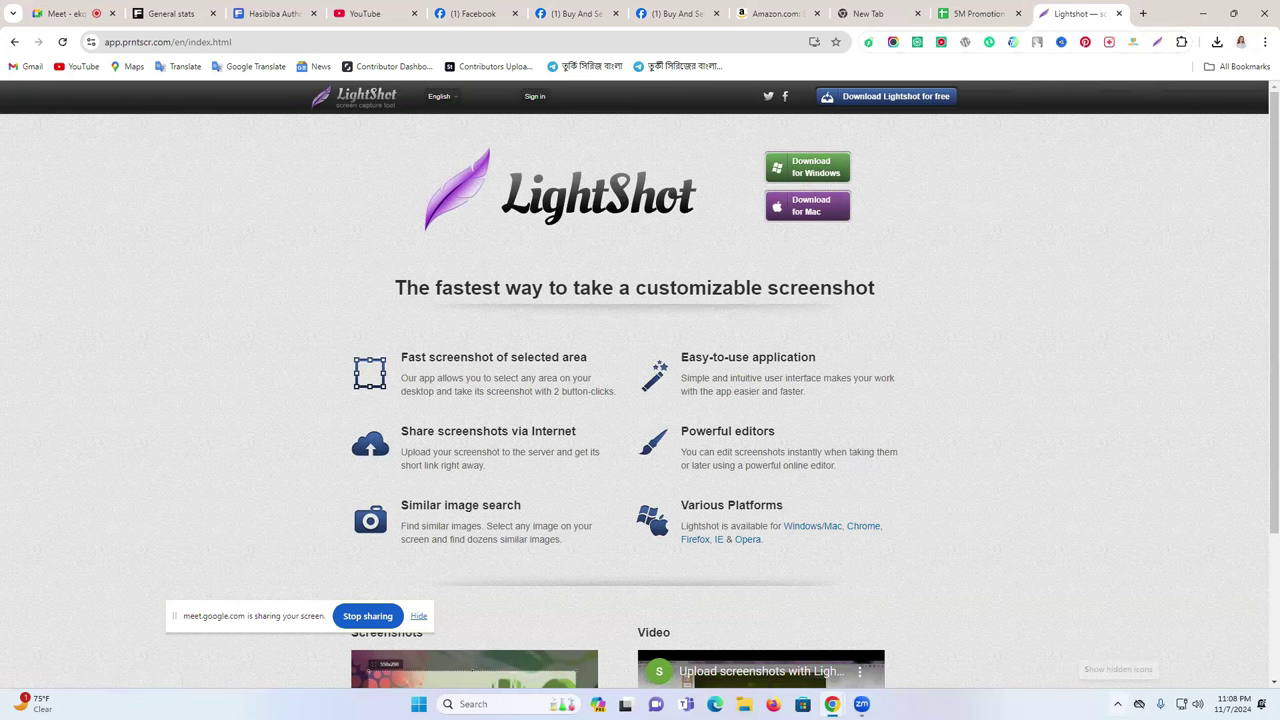
Try an area capture of about 494 × 202 pixels with the Lightshot desktop app, cancel it, and close the Lightshot site
left_click(1117, 704)
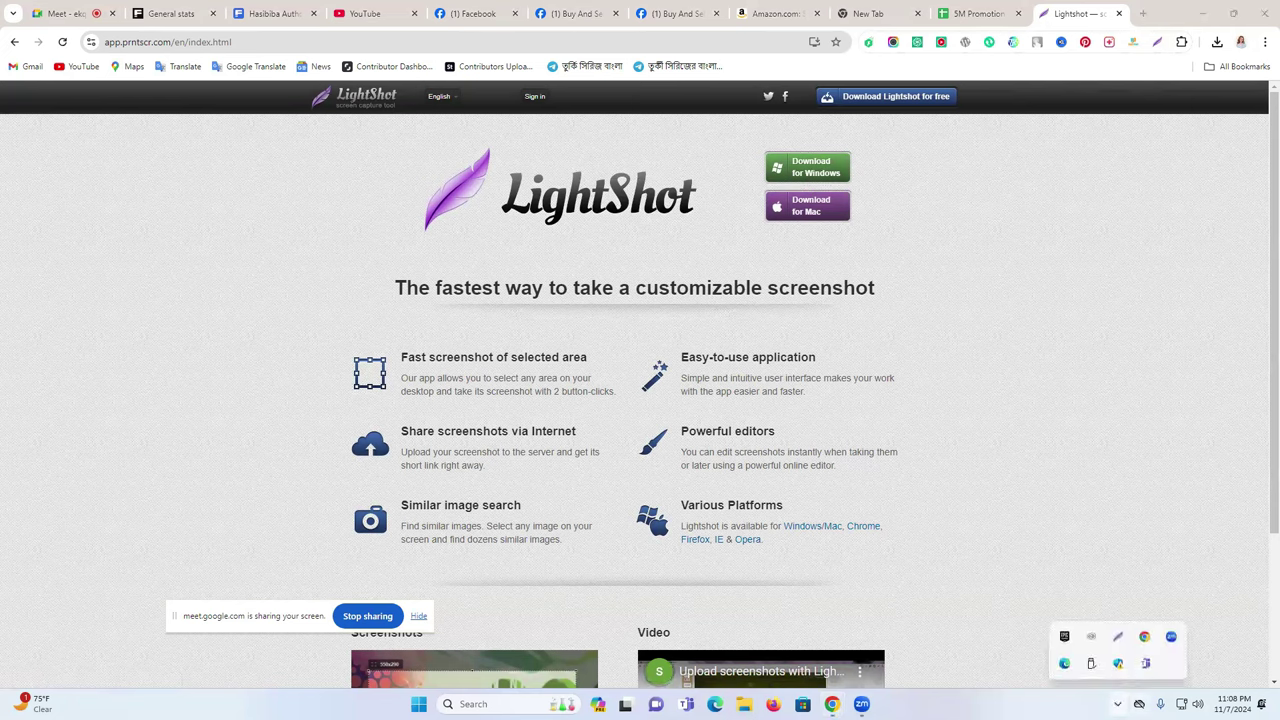
left_click(1120, 637)
left_click_drag(22, 171, 352, 306)
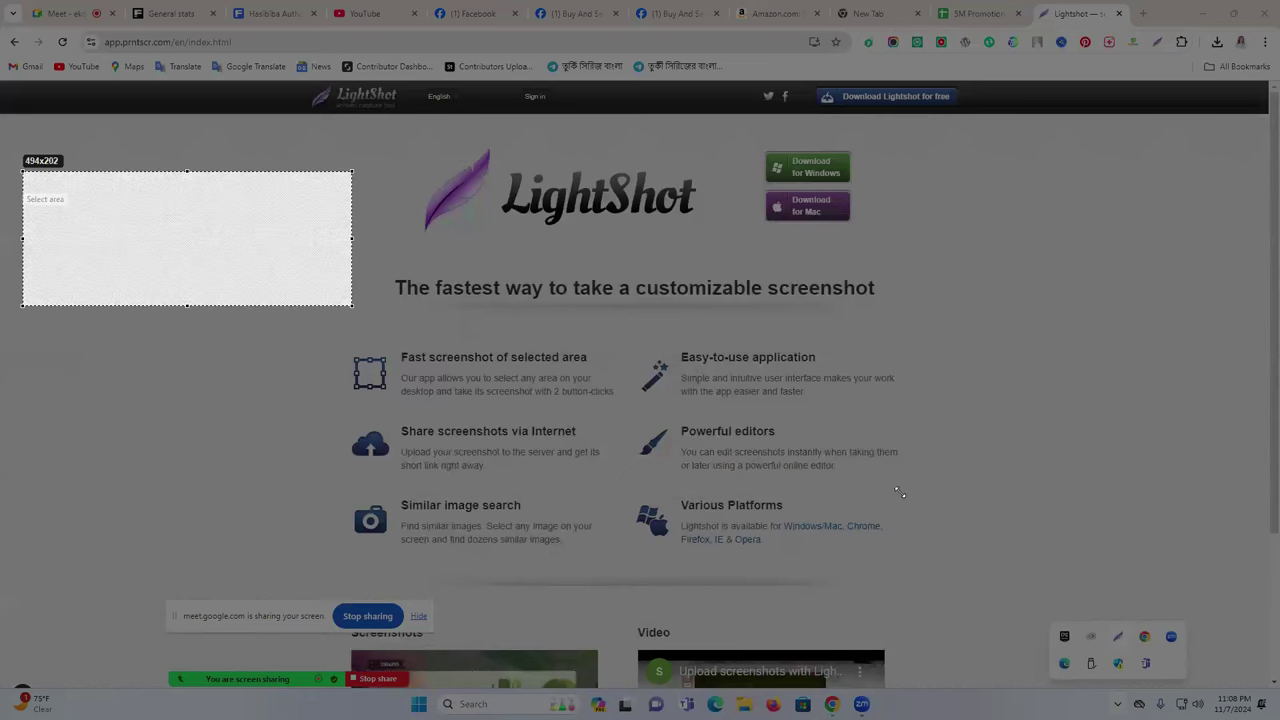
left_click_drag(899, 492, 901, 493)
left_click(889, 507)
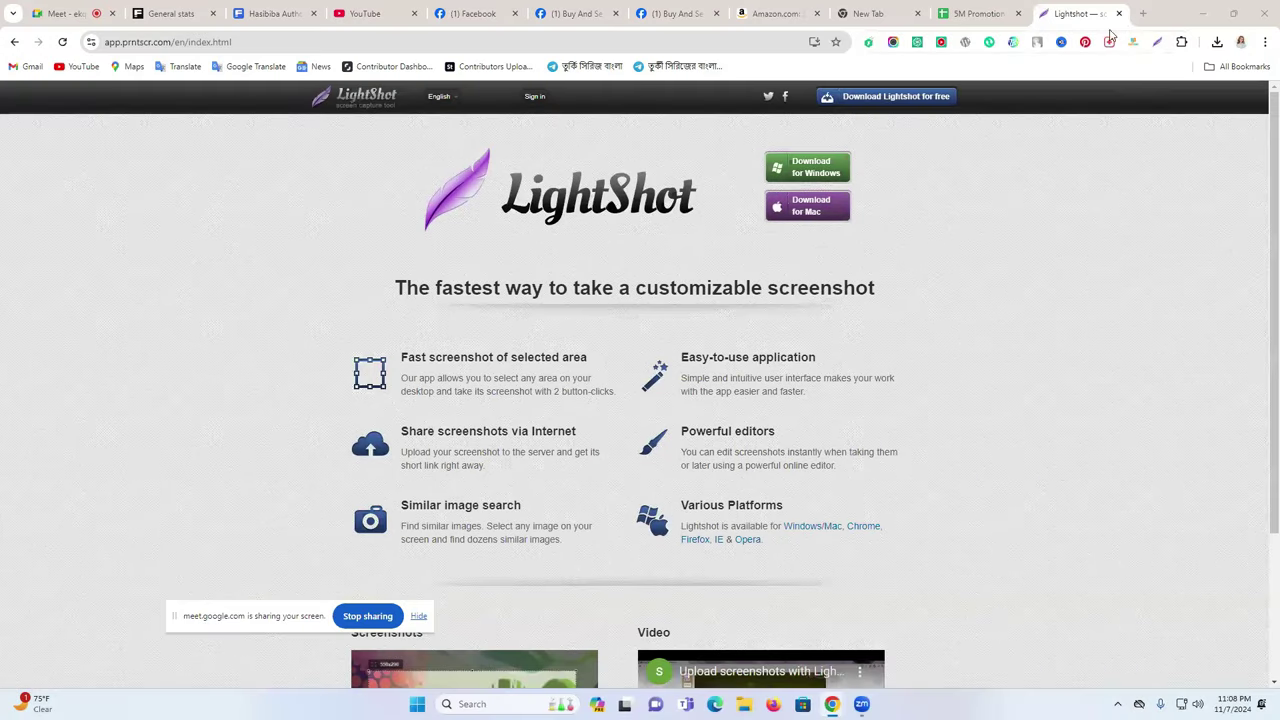
key("ctrl+w")
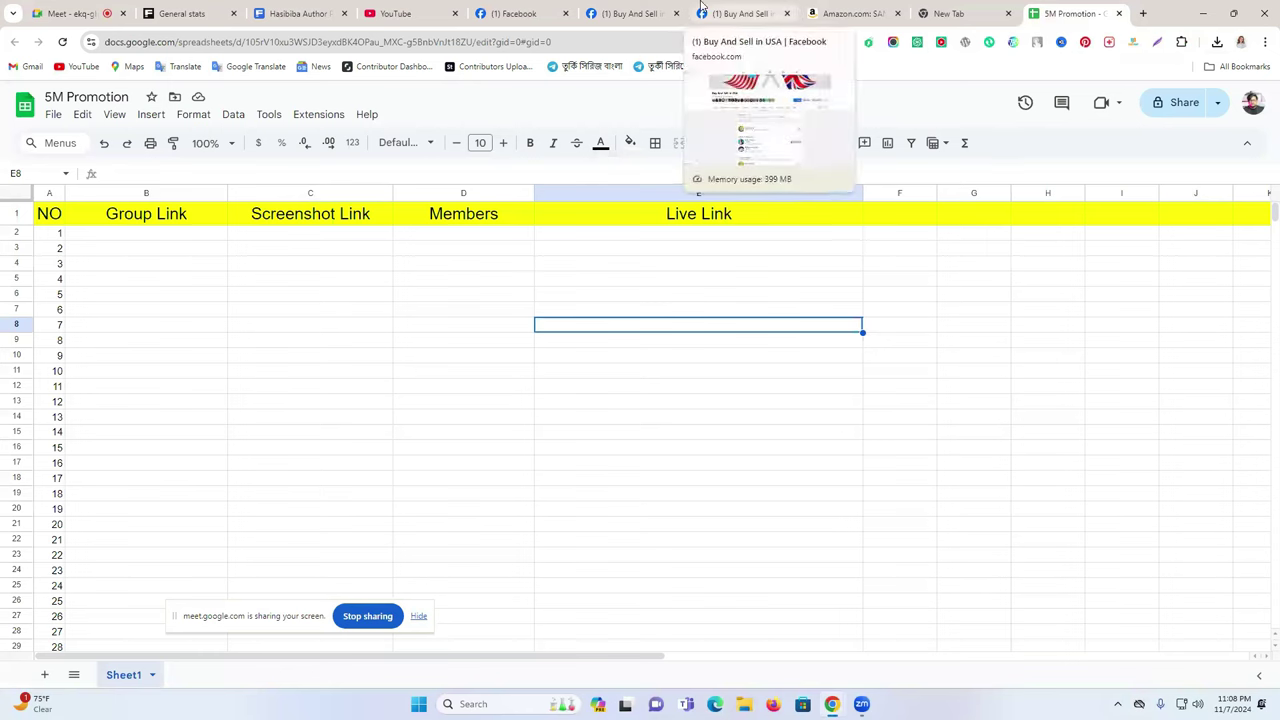
Capture the full visible Buy And Sell in USA group page, showing the Samsung listing, with the Lightshot extension
left_click(630, 13)
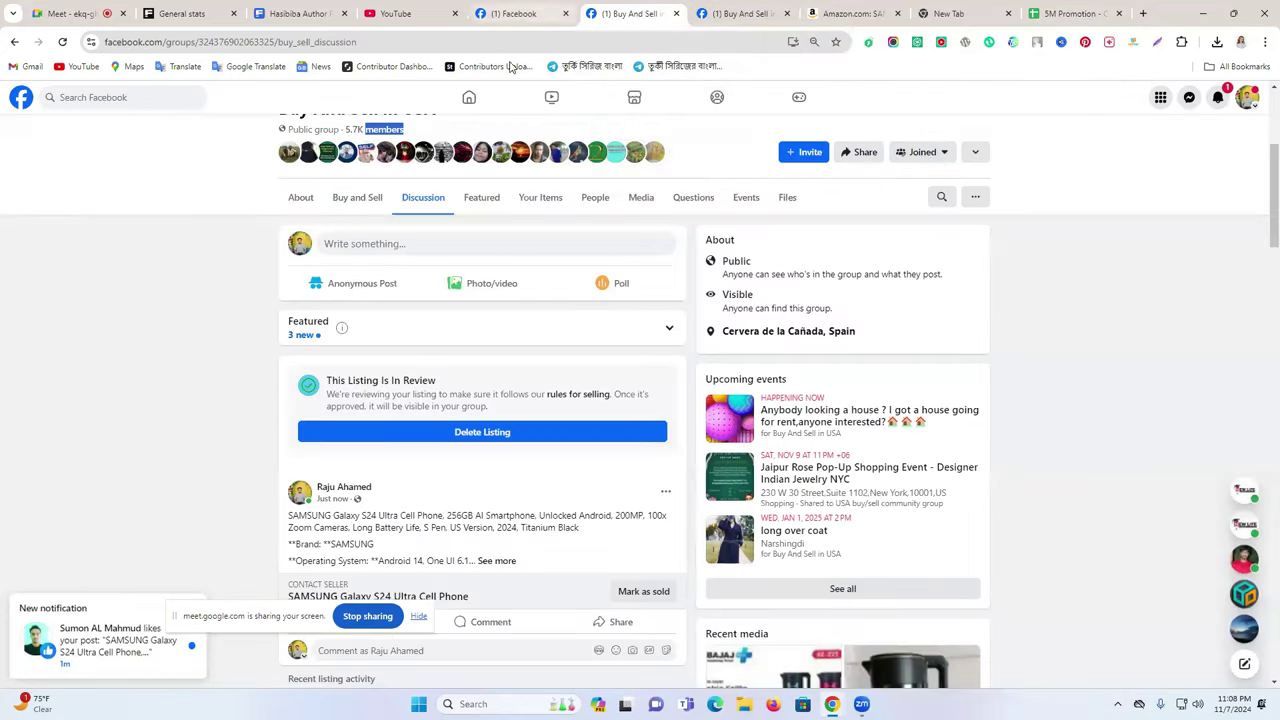
scroll(661, 397, "down", 1)
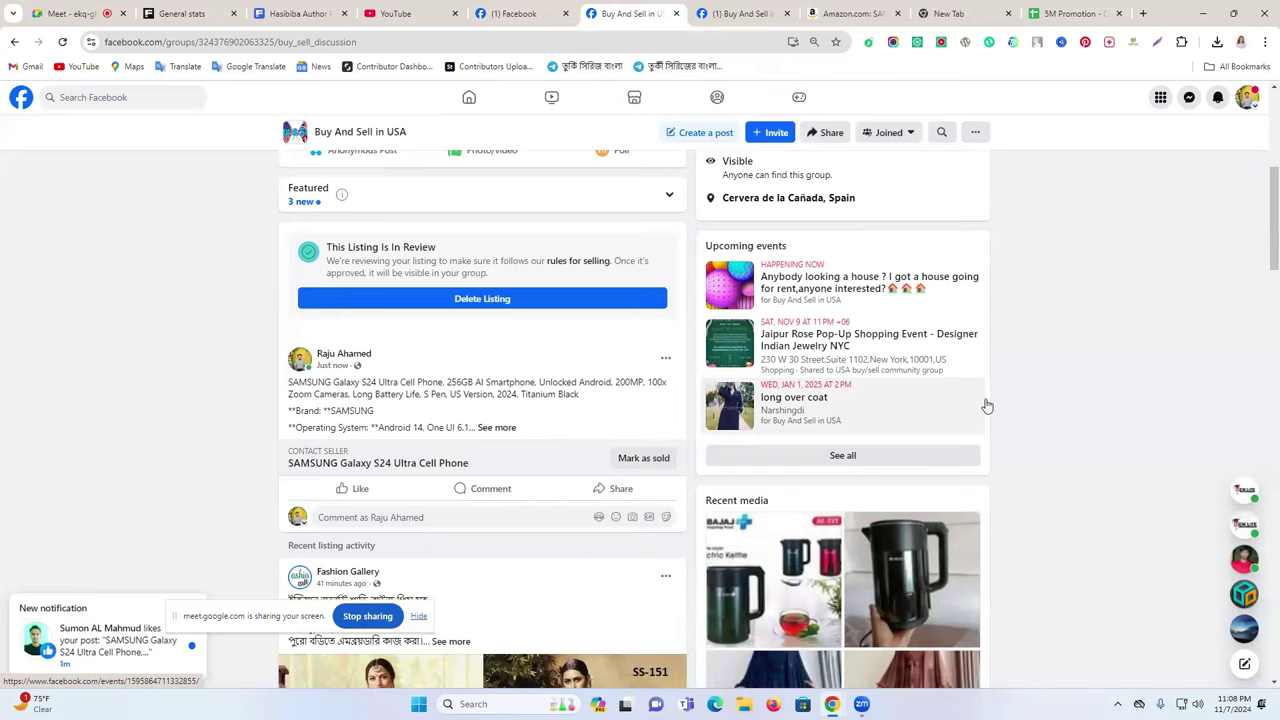
scroll(986, 402, "up", 1)
scroll(986, 400, "down", 1)
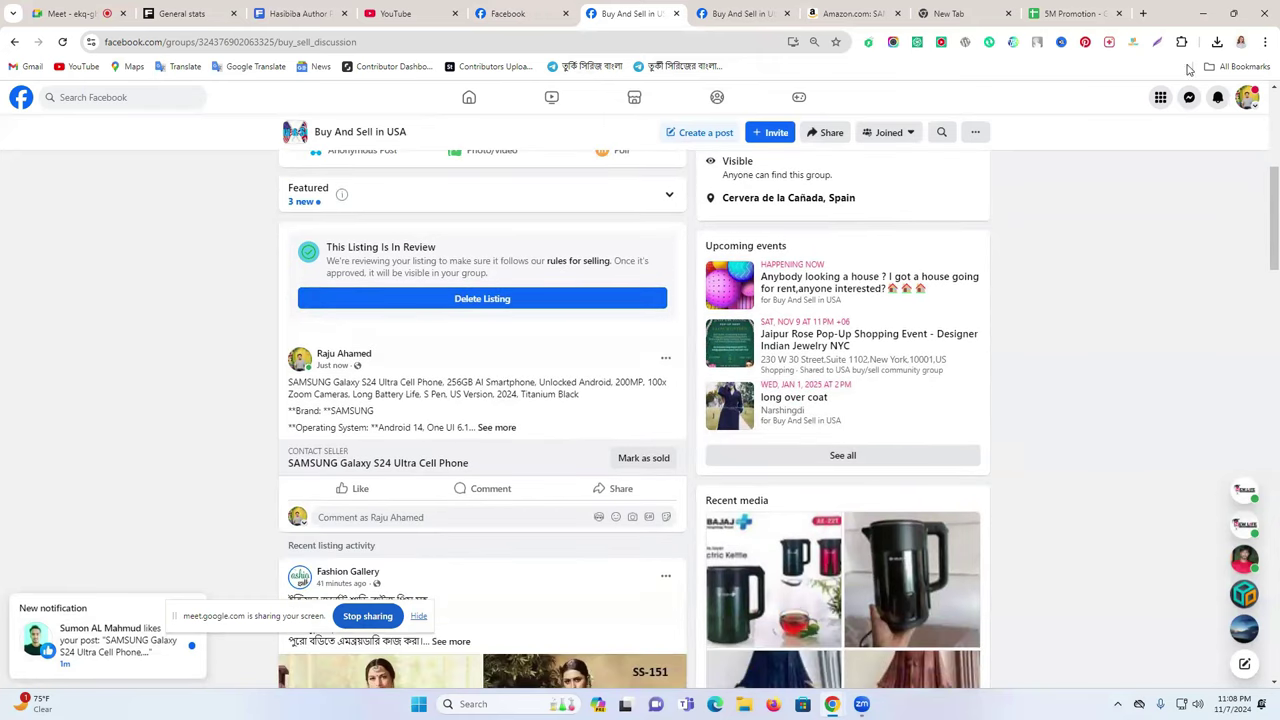
left_click(1157, 43)
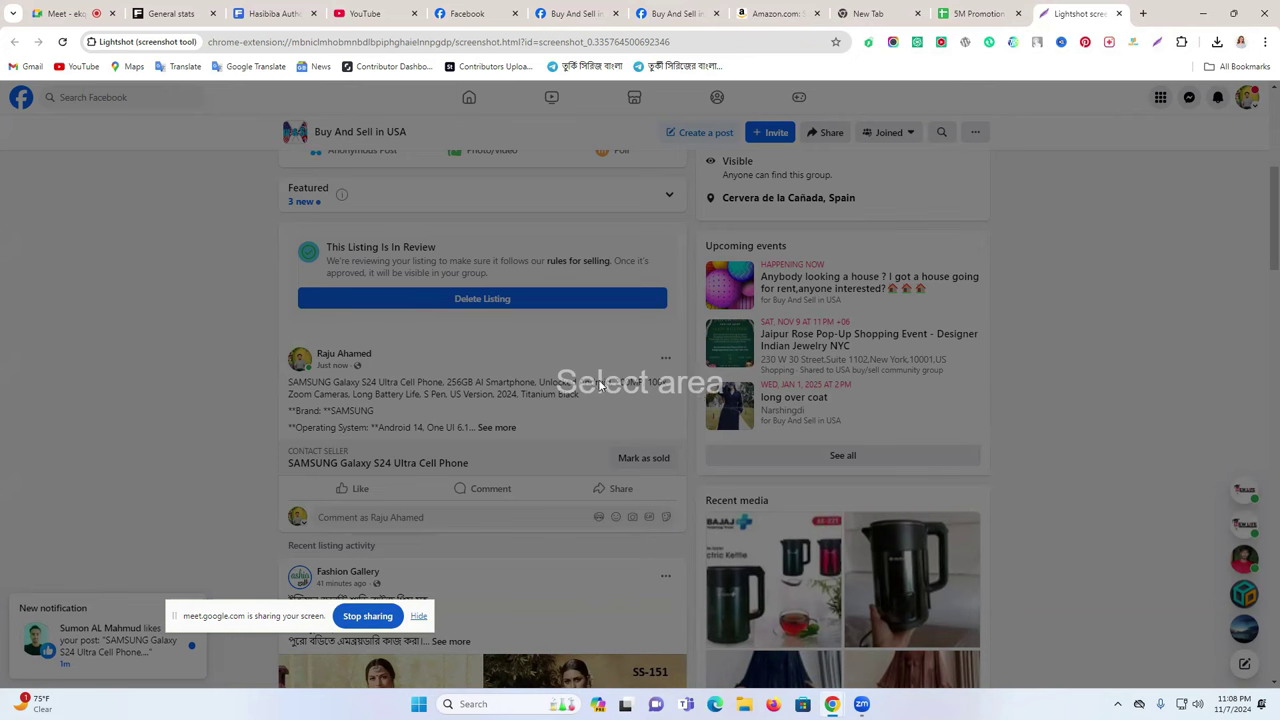
left_click_drag(2, 86, 1272, 684)
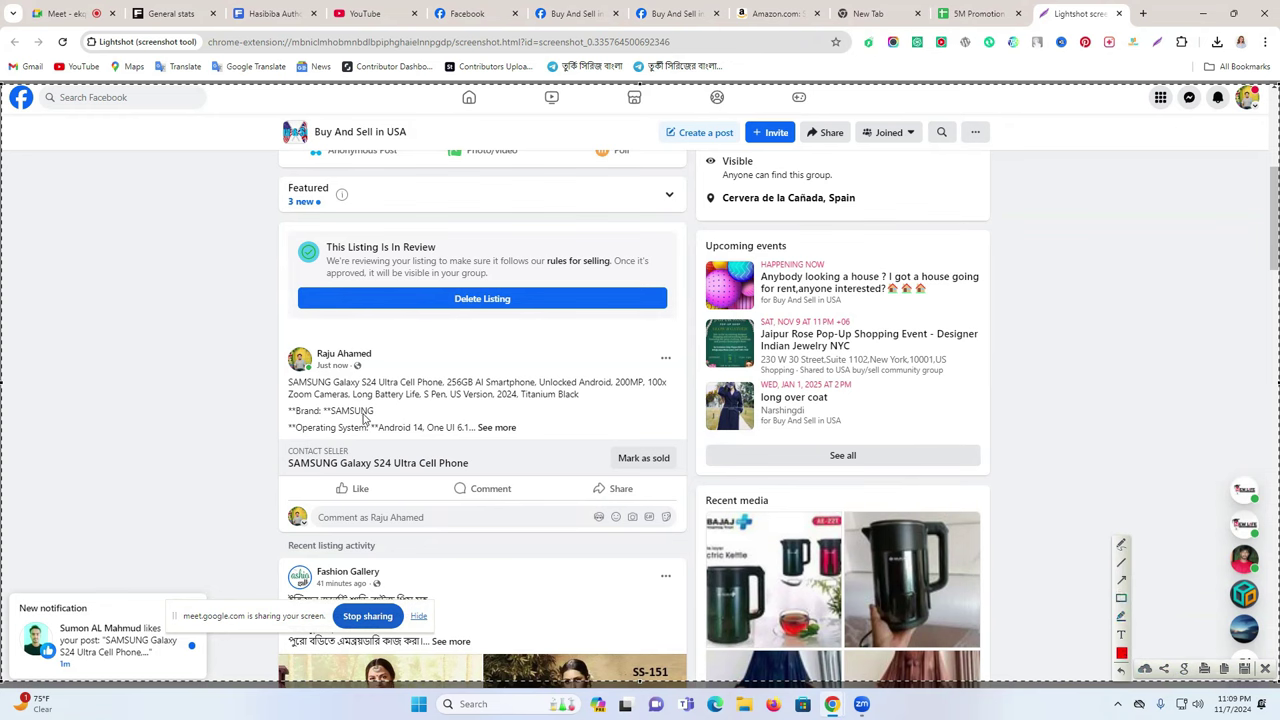
Outline the Samsung listing with a red rectangle, add a red arrow pointing to it, and upload the screenshot
mouse_move(275, 329)
left_mouse_down()
mouse_move(421, 445)
mouse_move(687, 503)
mouse_move(690, 531)
left_mouse_up()
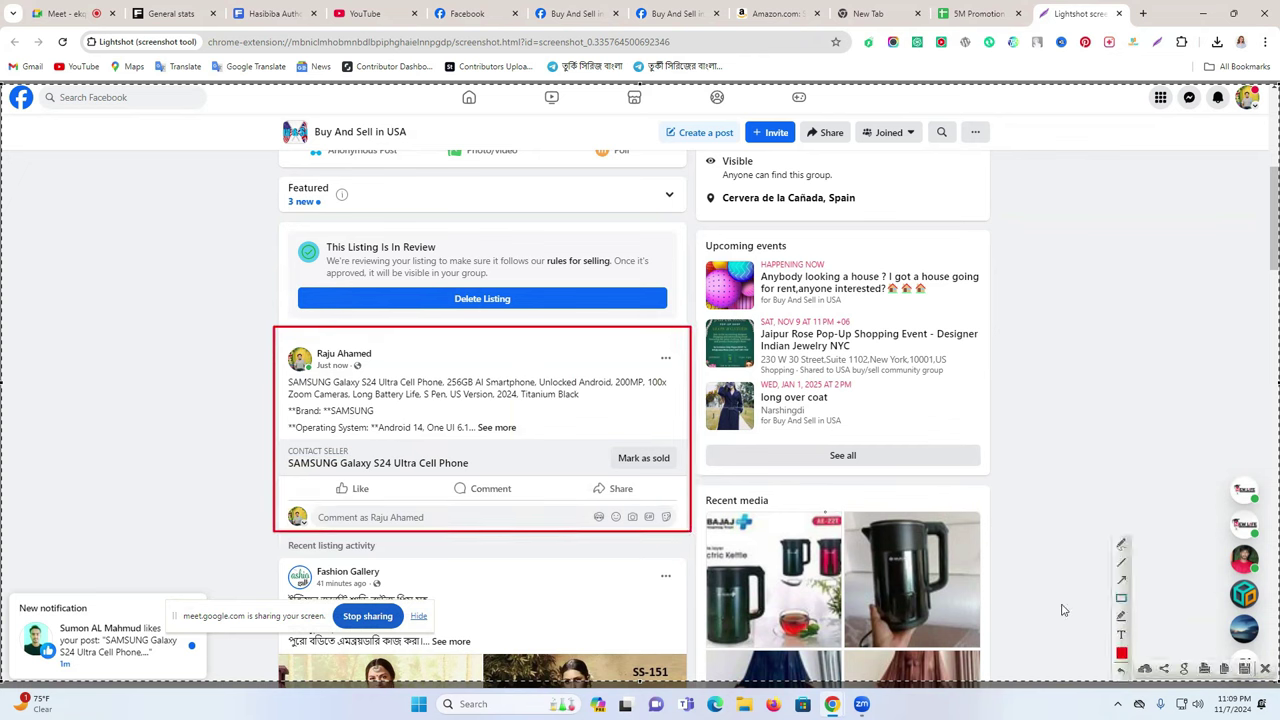
left_click_drag(58, 534, 252, 434)
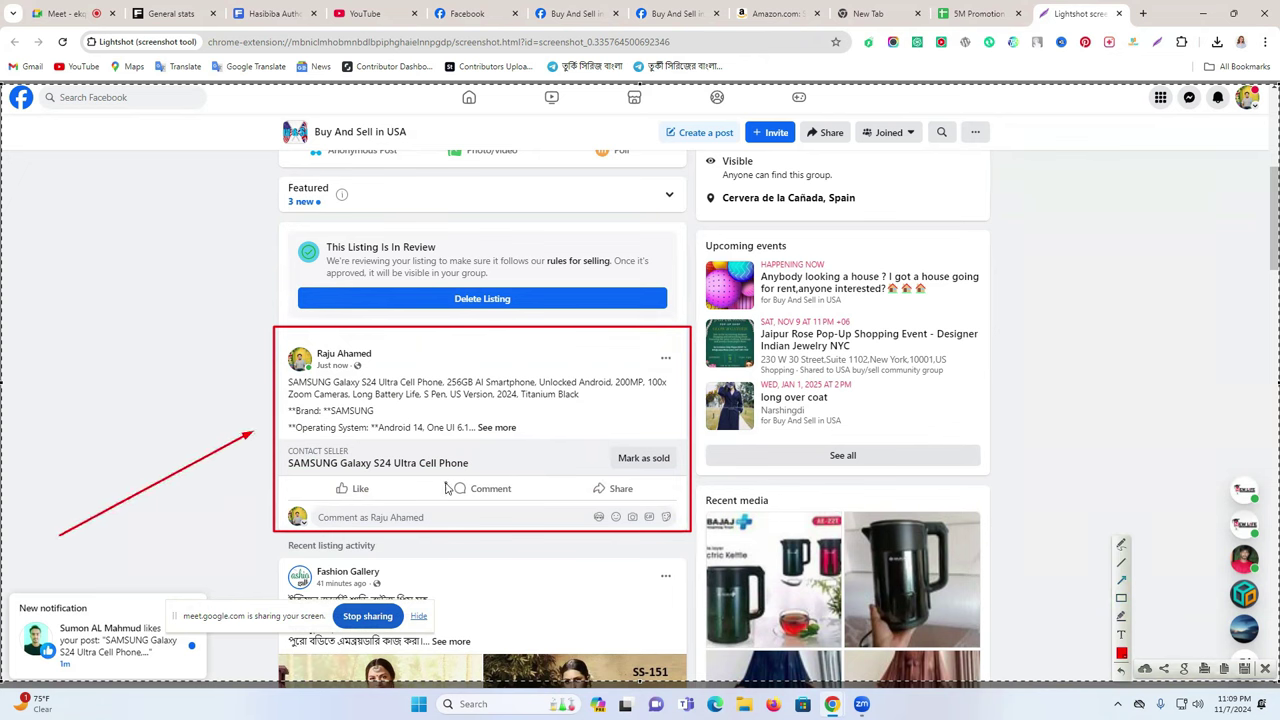
left_click(1145, 669)
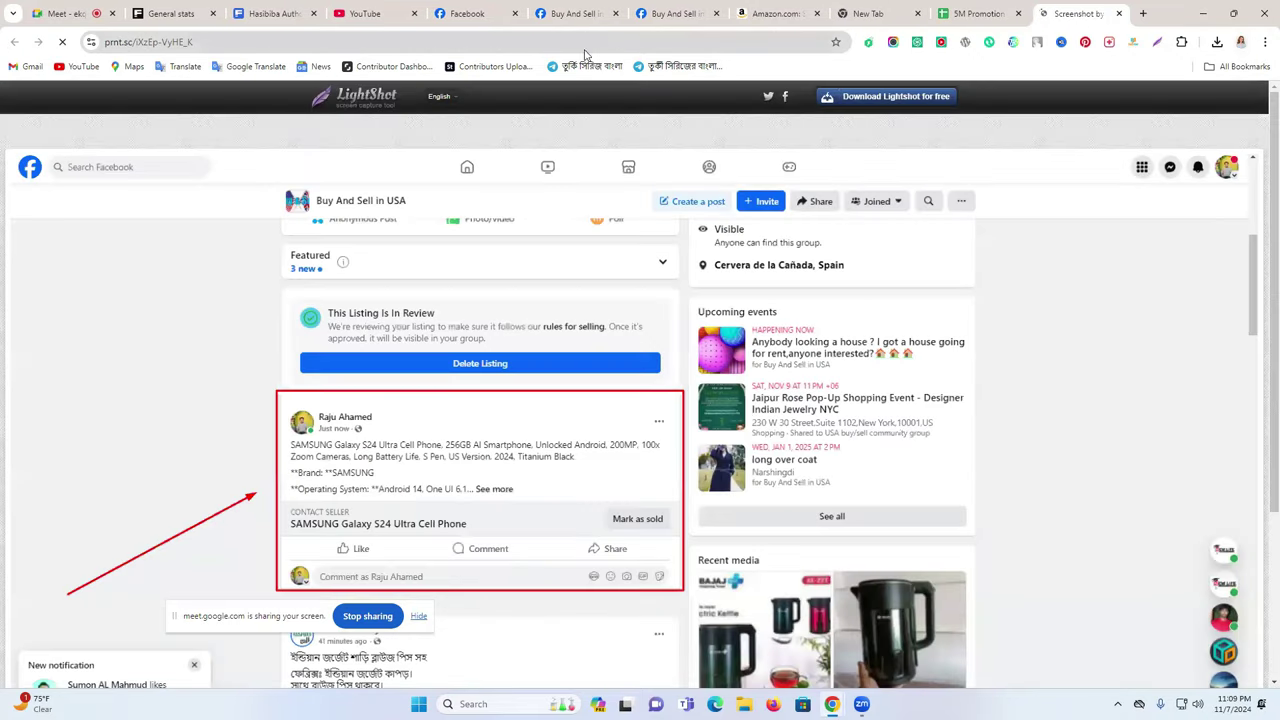
left_click(565, 40)
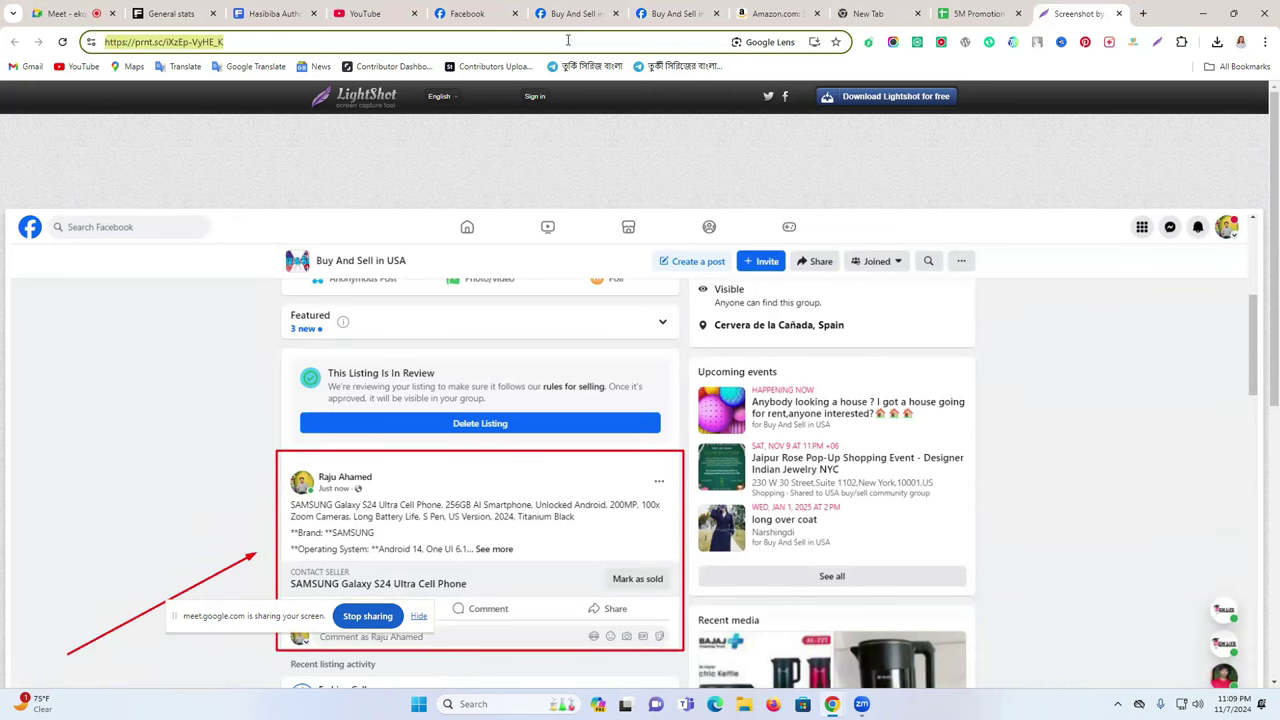
left_click(975, 13)
left_click(297, 234)
type("https://prnt.sc/iXzEp-VyHE_K")
left_click(480, 297)
Copy the Samsung listing's post link from the Buy And Sell in USA group into E2 of the 5M Promotion sheet, under Live Link
left_click(463, 14)
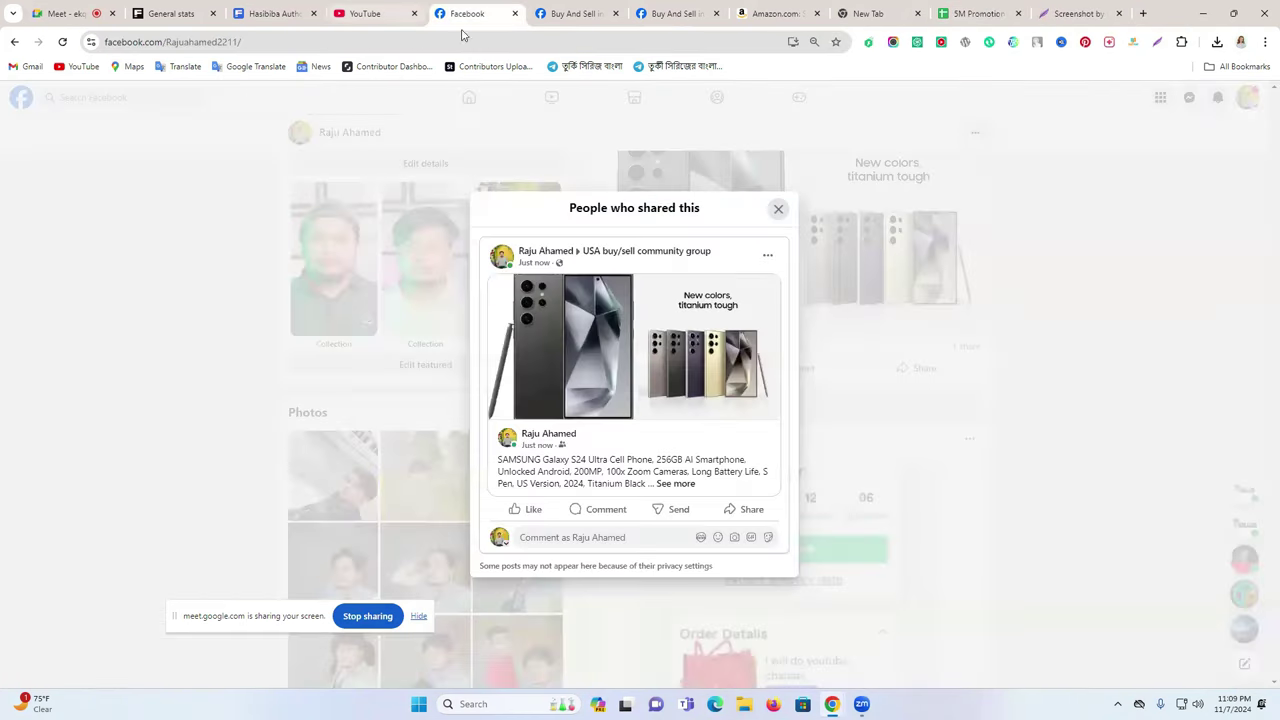
left_click(672, 12)
left_click(579, 9)
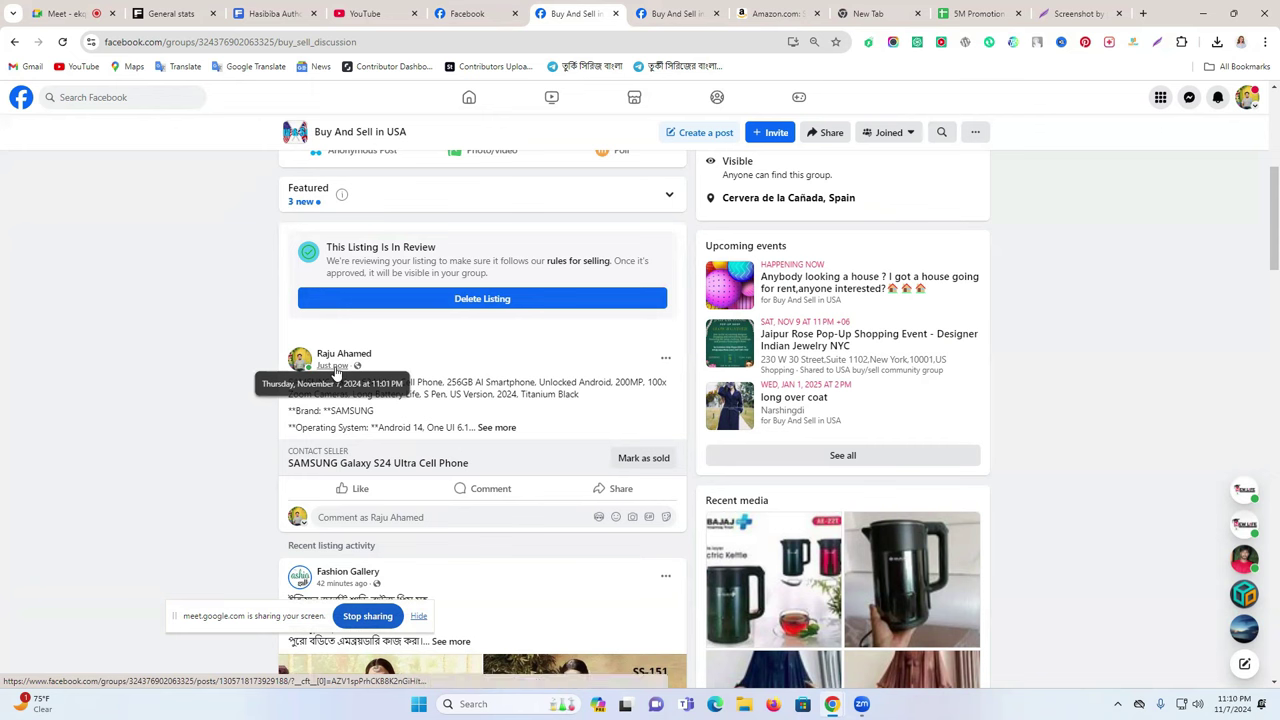
right_click(337, 372)
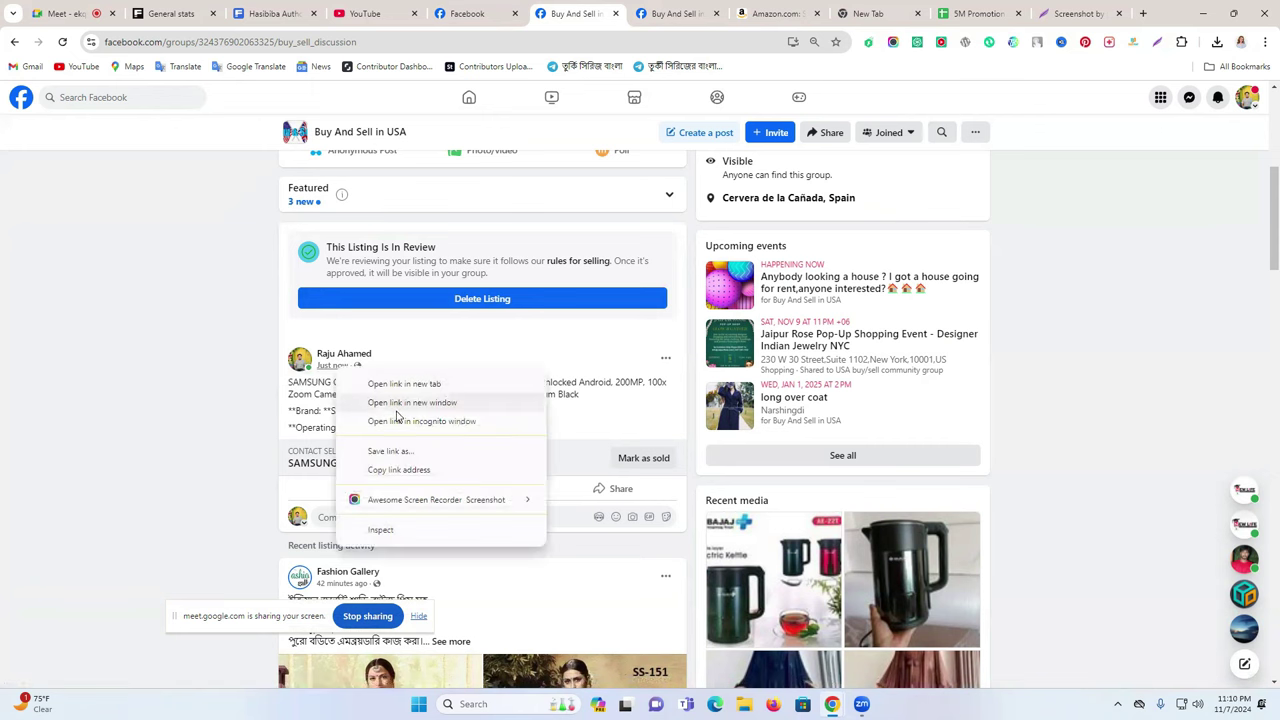
left_click(424, 472)
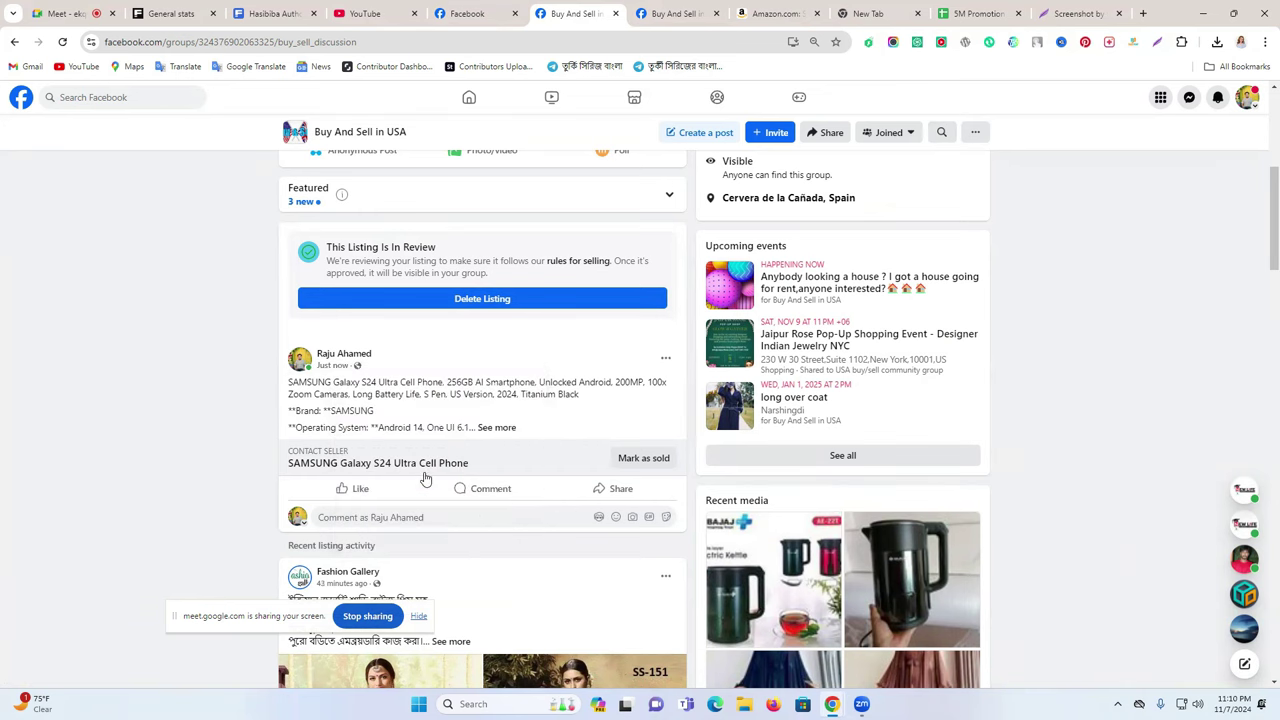
left_click(978, 13)
left_click(651, 234)
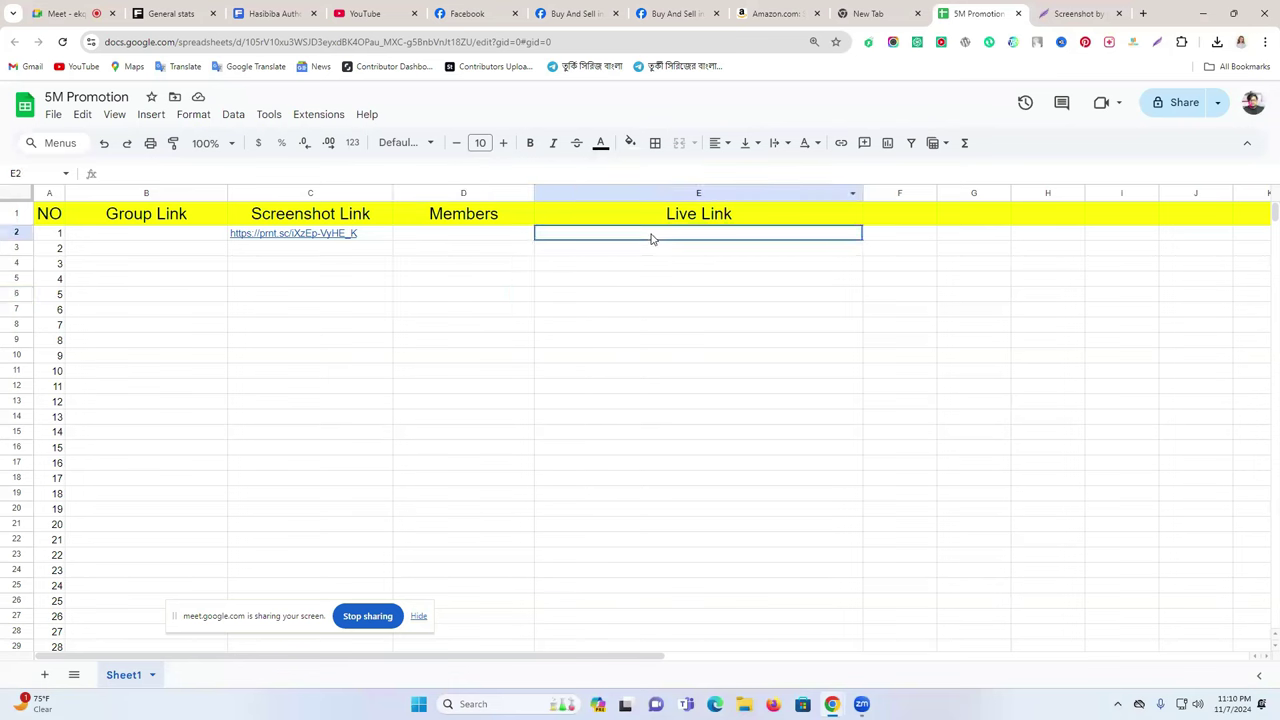
key("ctrl+v")
left_click(731, 306)
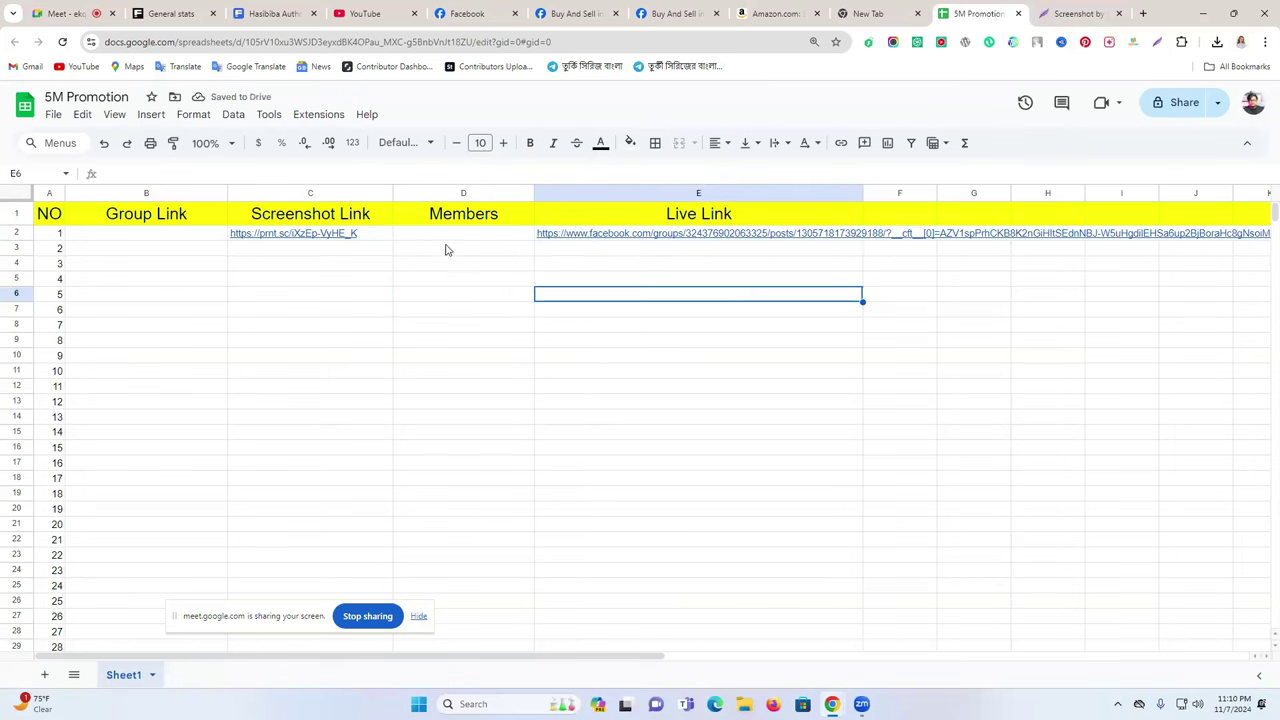
Look up the exact member count of Buy And Sell in USA and enter 5,736 in D2, under Members
left_click(573, 13)
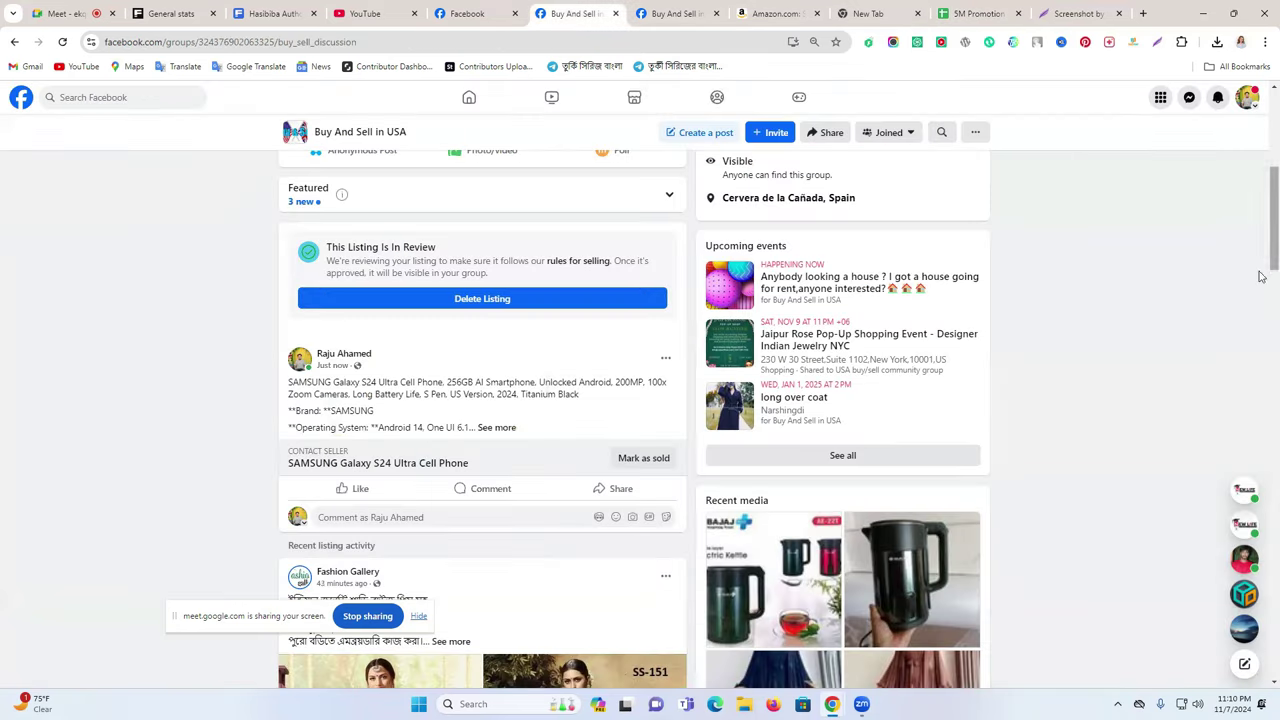
left_click(360, 266)
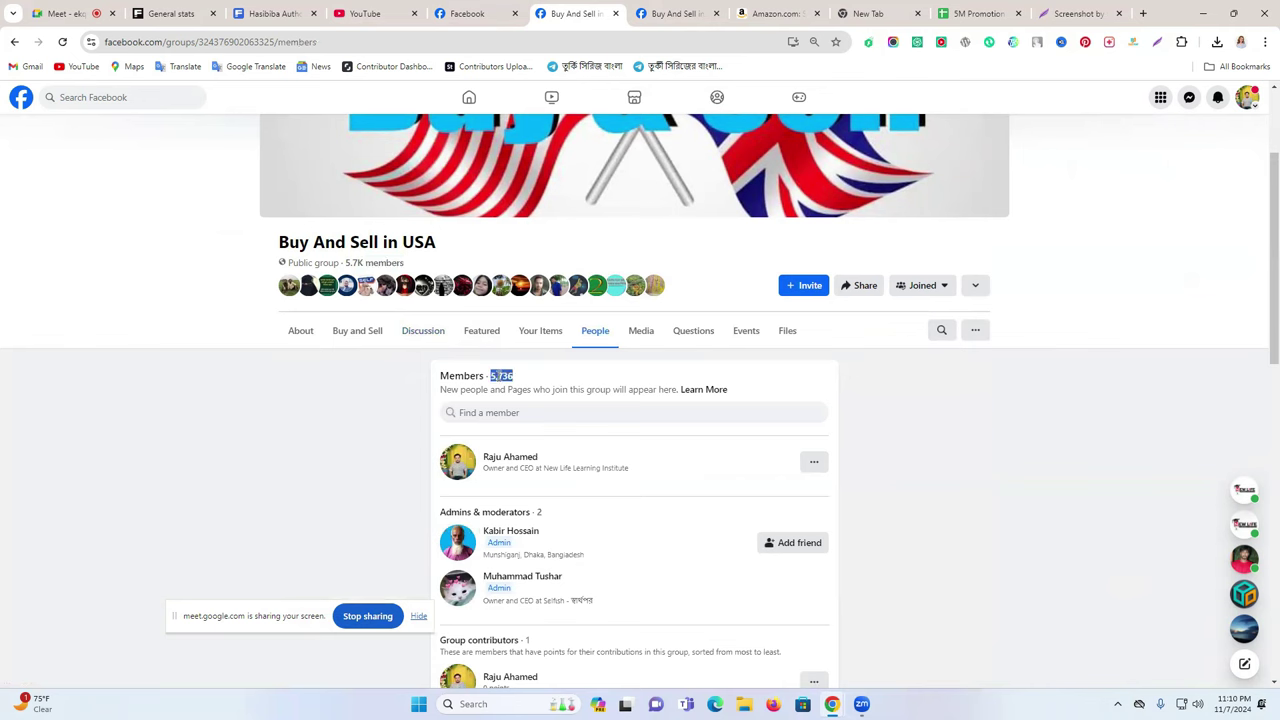
left_click(975, 13)
left_click(447, 237)
type("5,736")
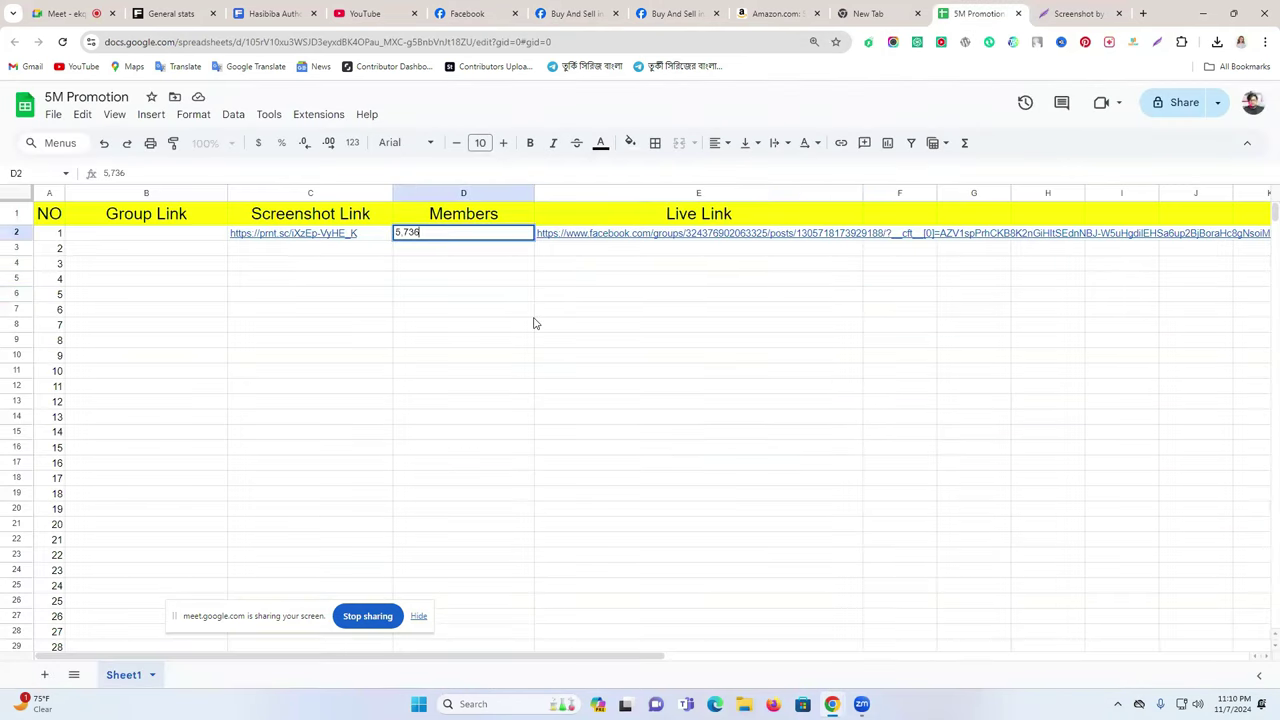
left_click(532, 313)
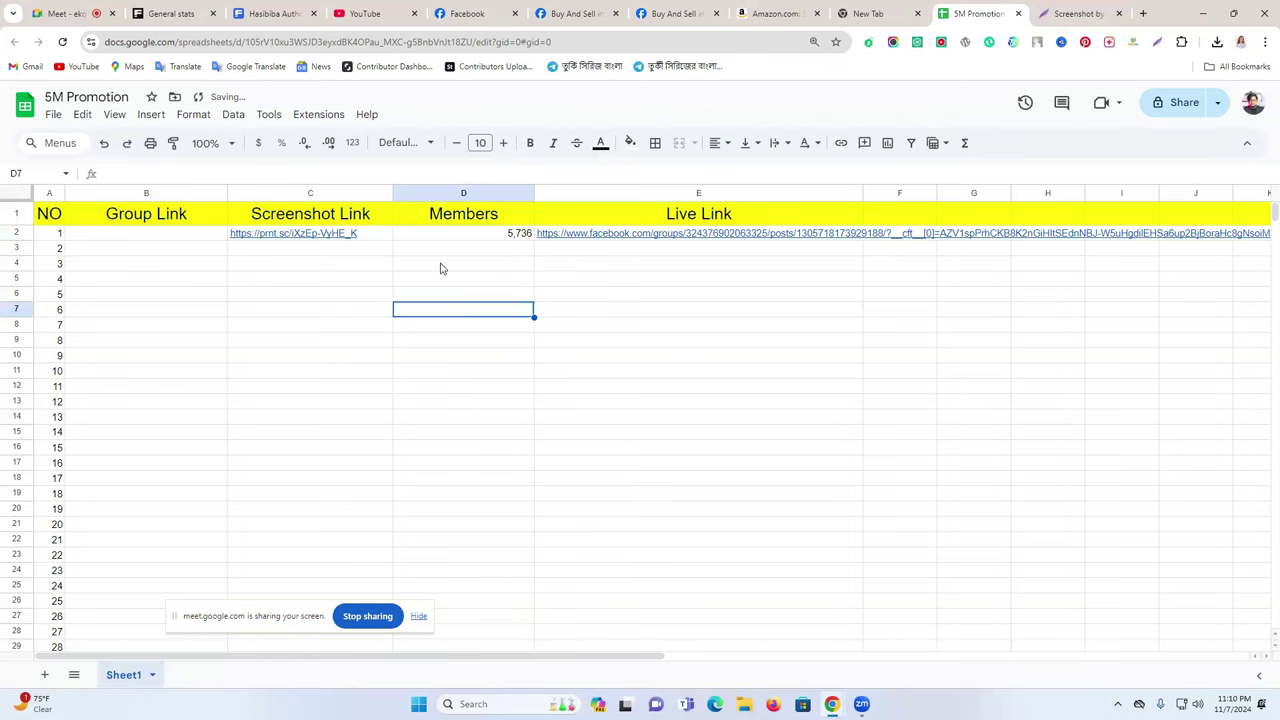
left_click(568, 8)
left_click(510, 8)
left_click(576, 18)
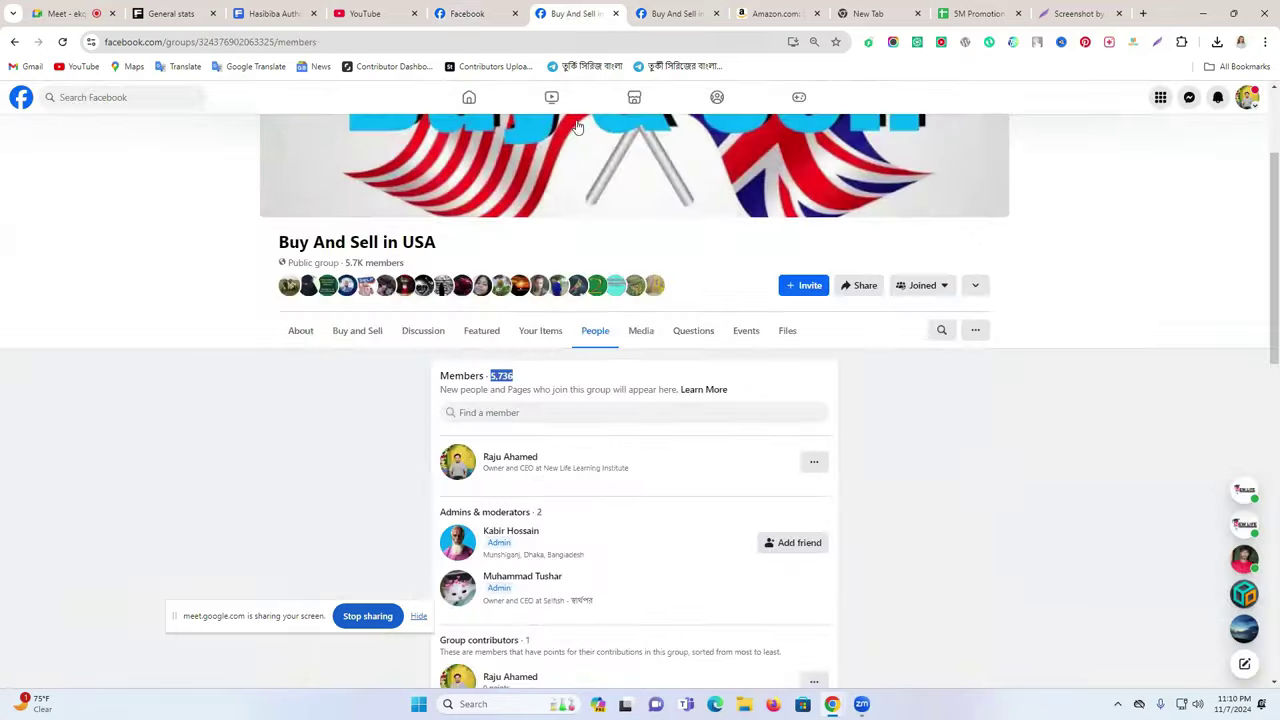
scroll(508, 318, "up", 2)
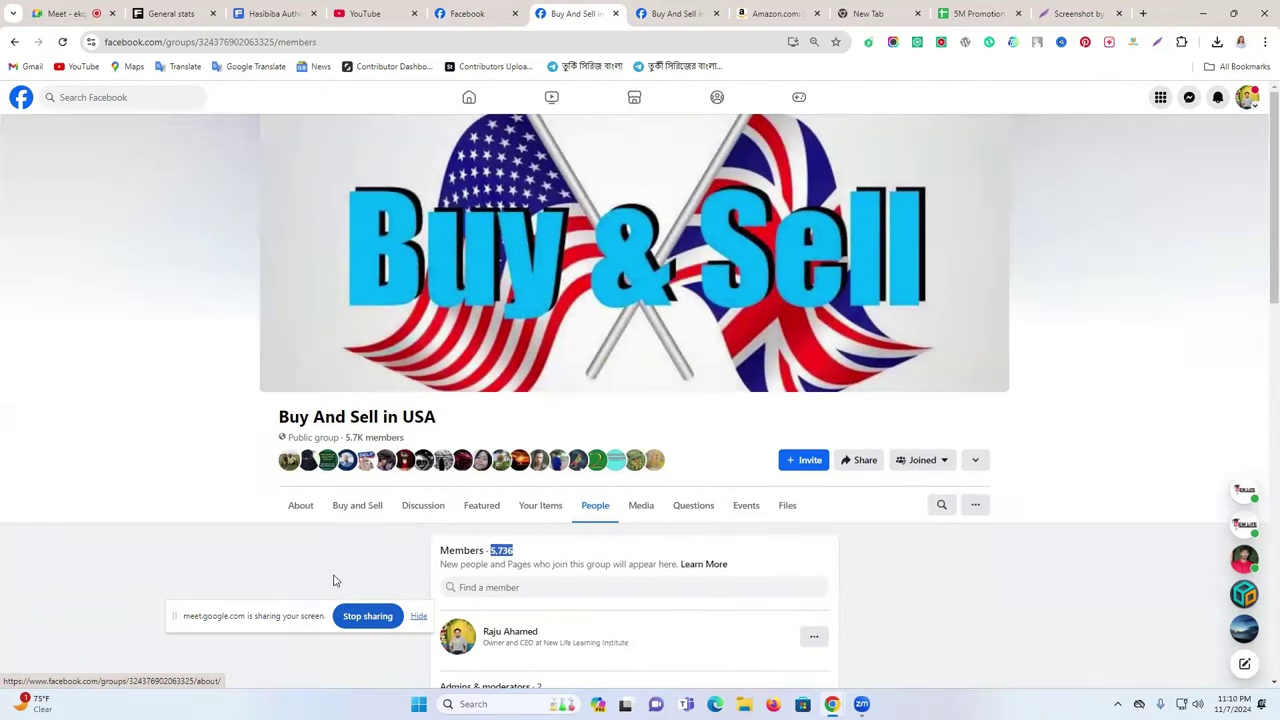
double_click(279, 41)
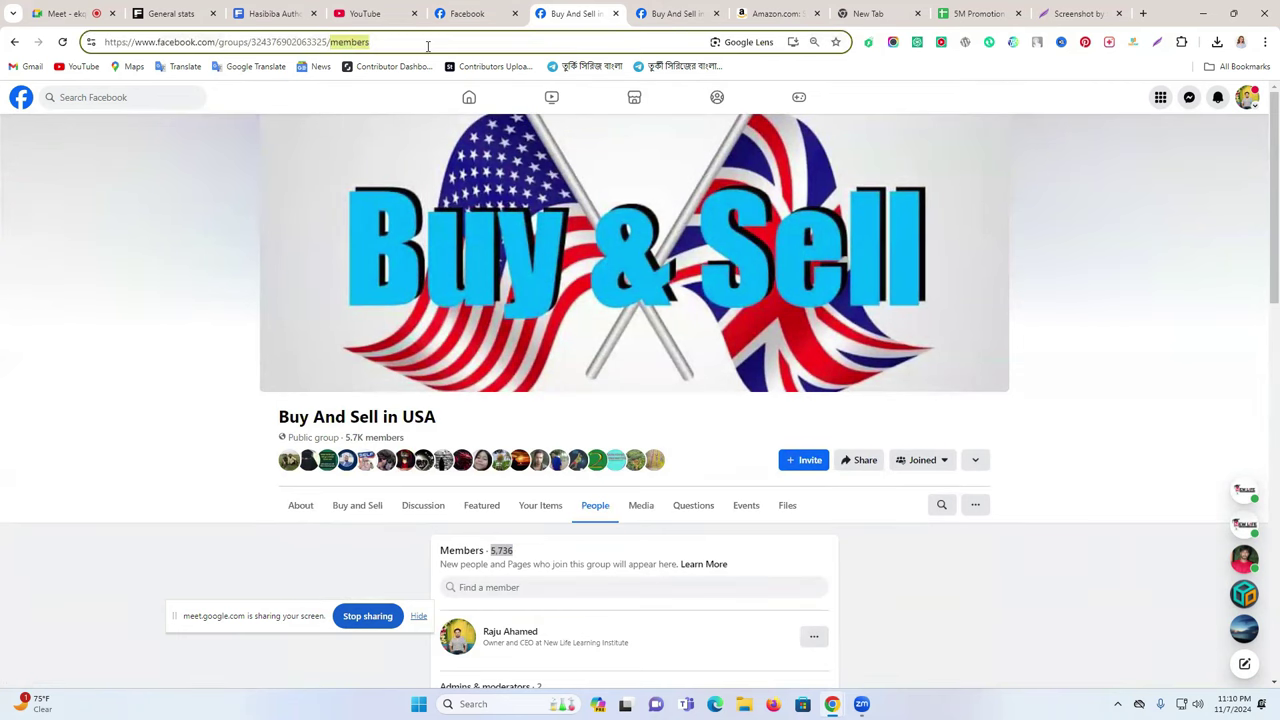
key("BackSpace")
triple_click(283, 41)
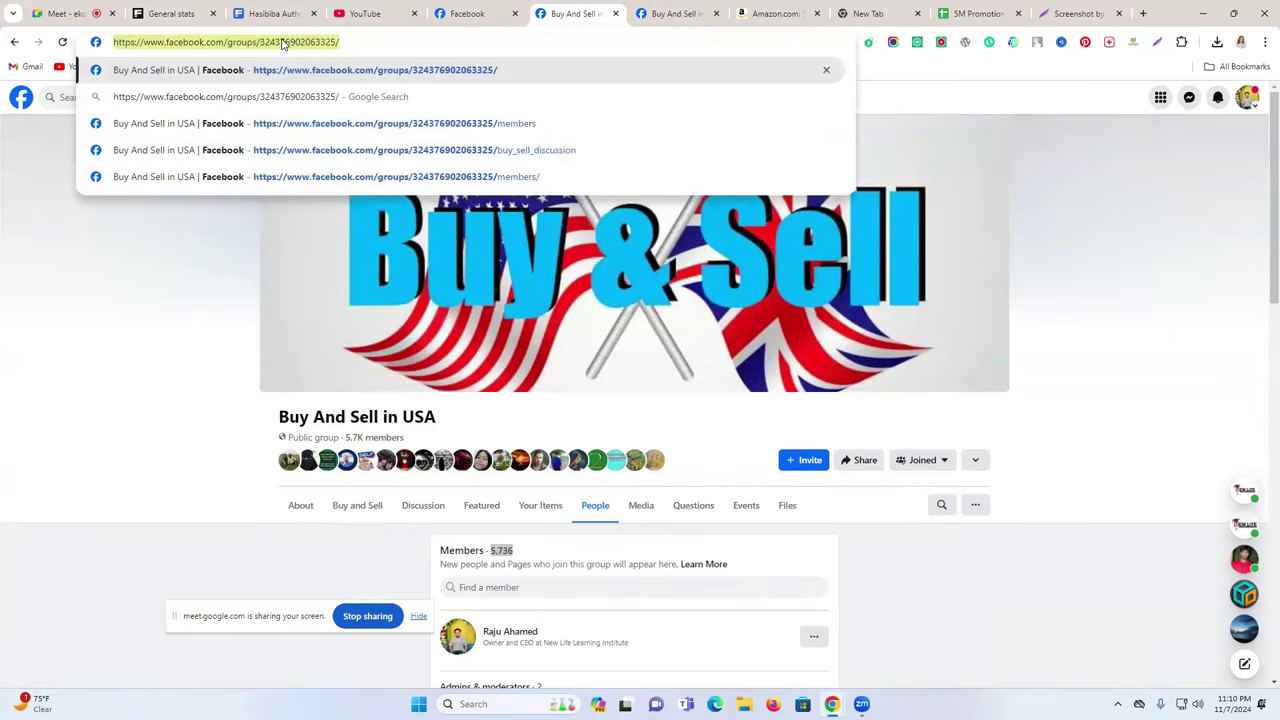
left_click(980, 13)
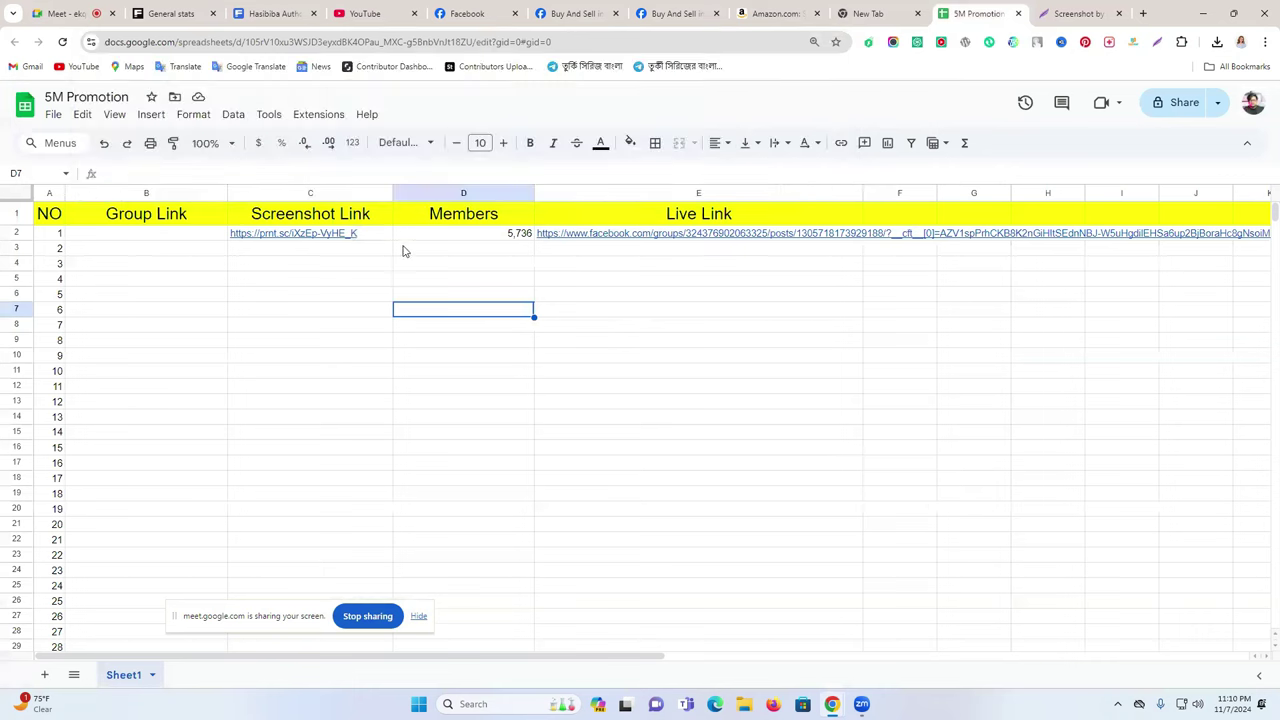
left_click(147, 237)
key("ctrl+v")
left_click(249, 312)
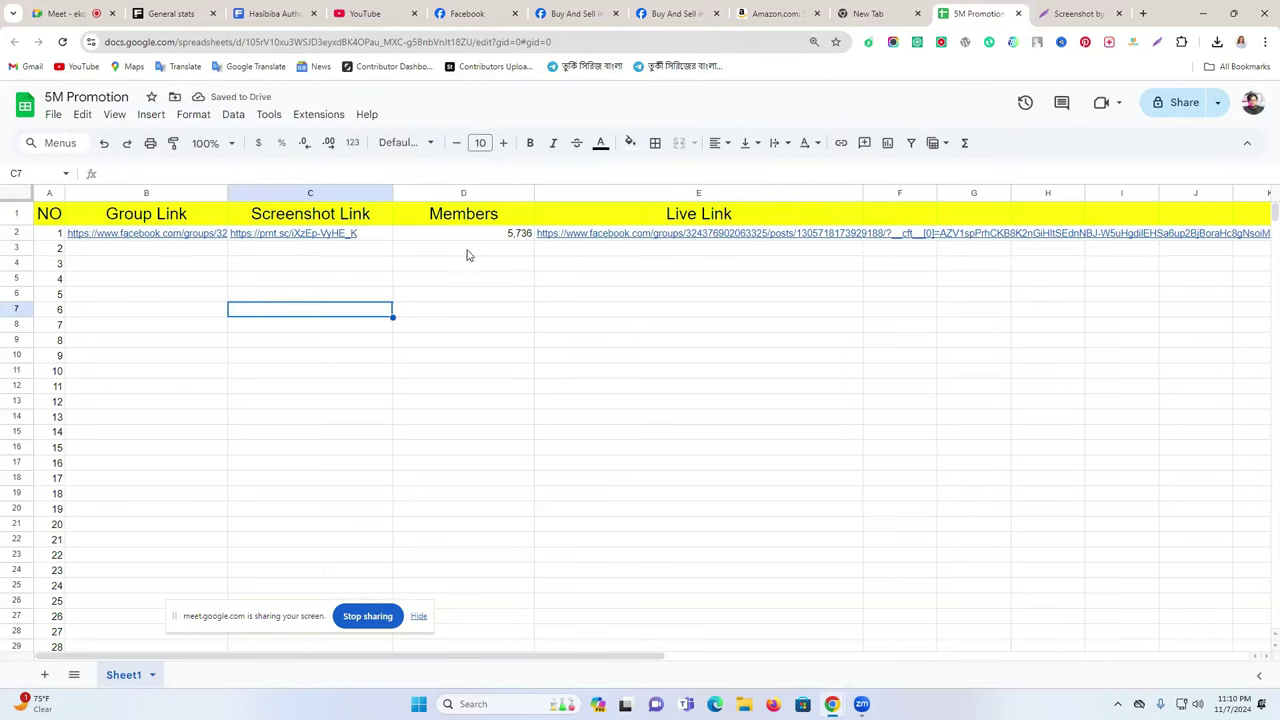
From the list of shares of the Samsung profile post, open the post shared in USA buy/sell community group
left_click(570, 6)
left_click(634, 8)
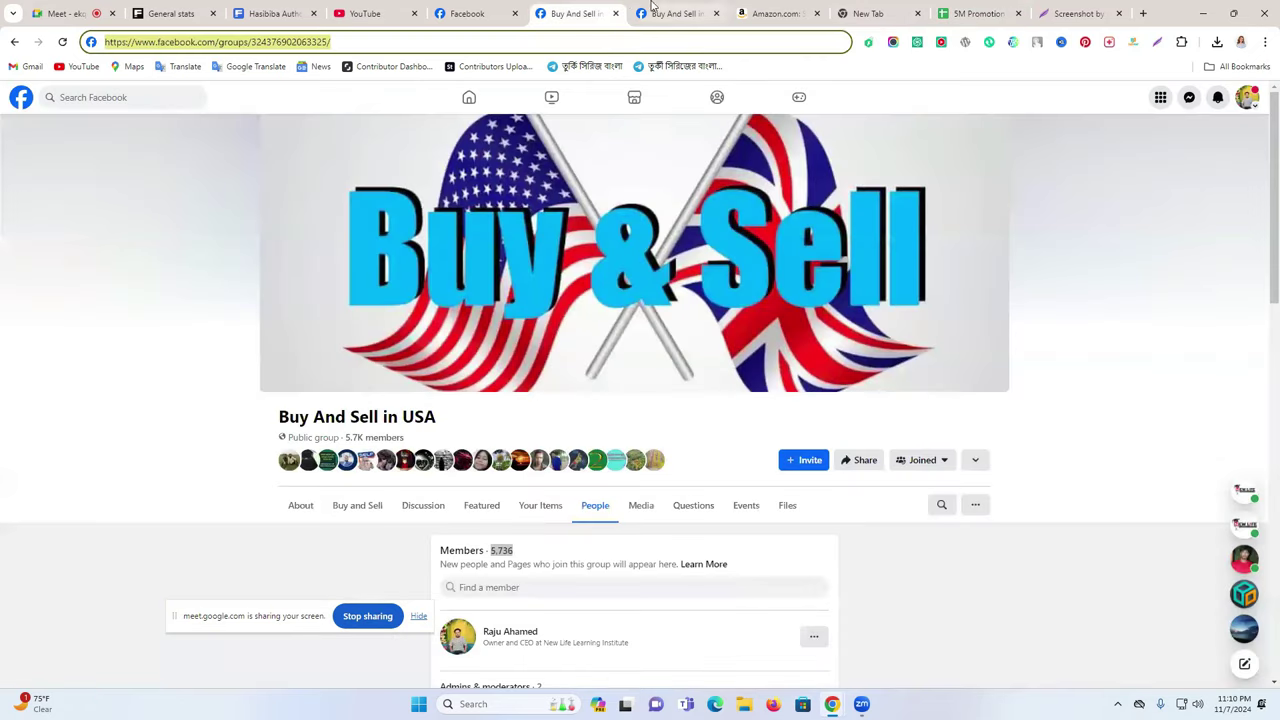
left_click(461, 8)
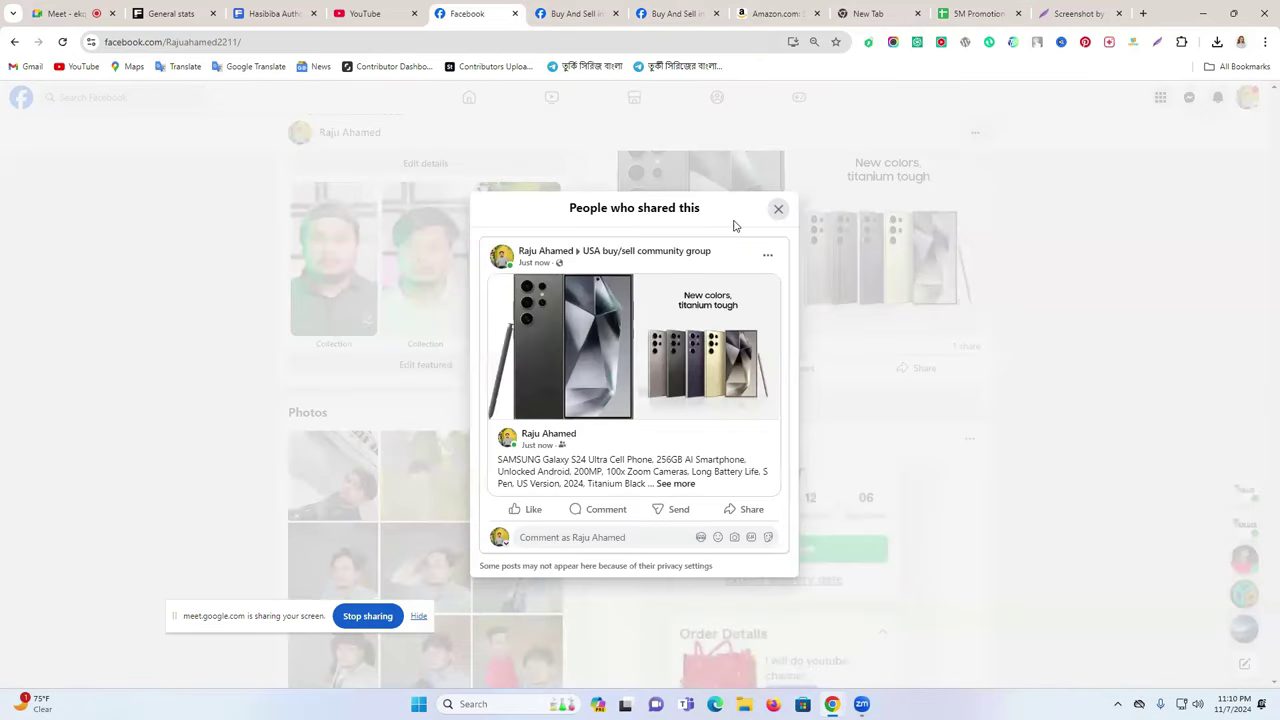
left_click(778, 208)
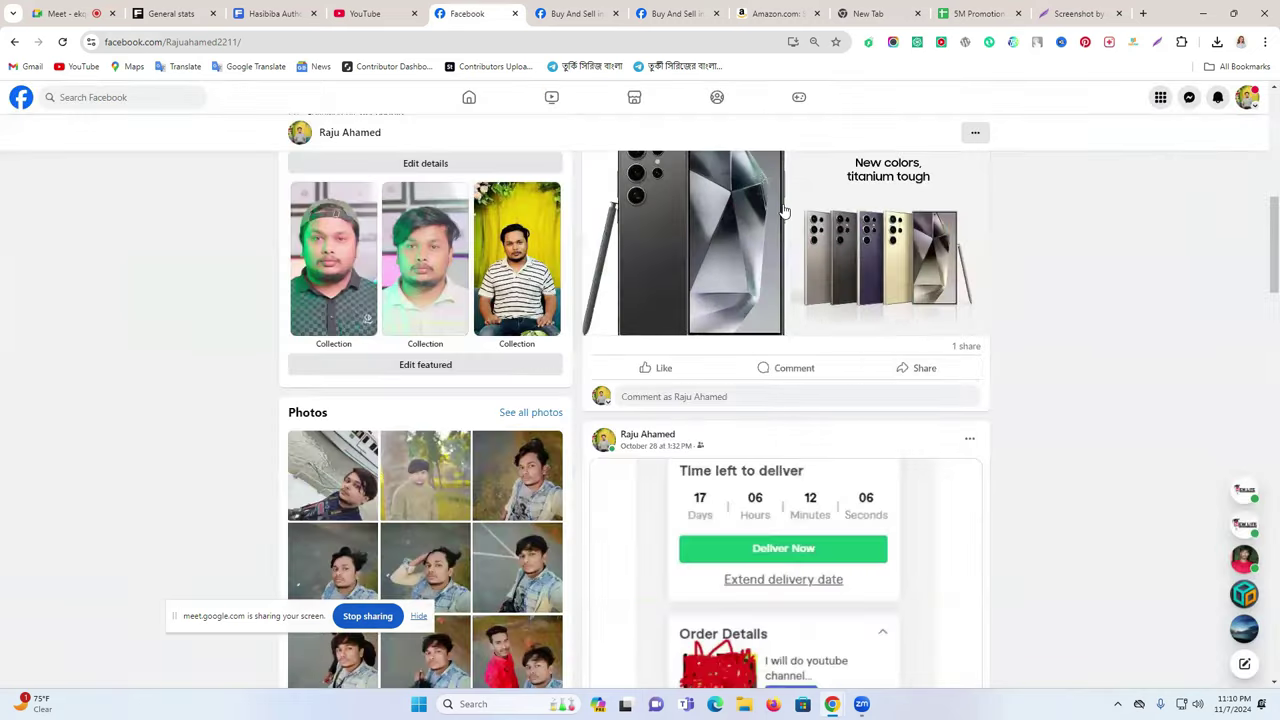
left_click(966, 350)
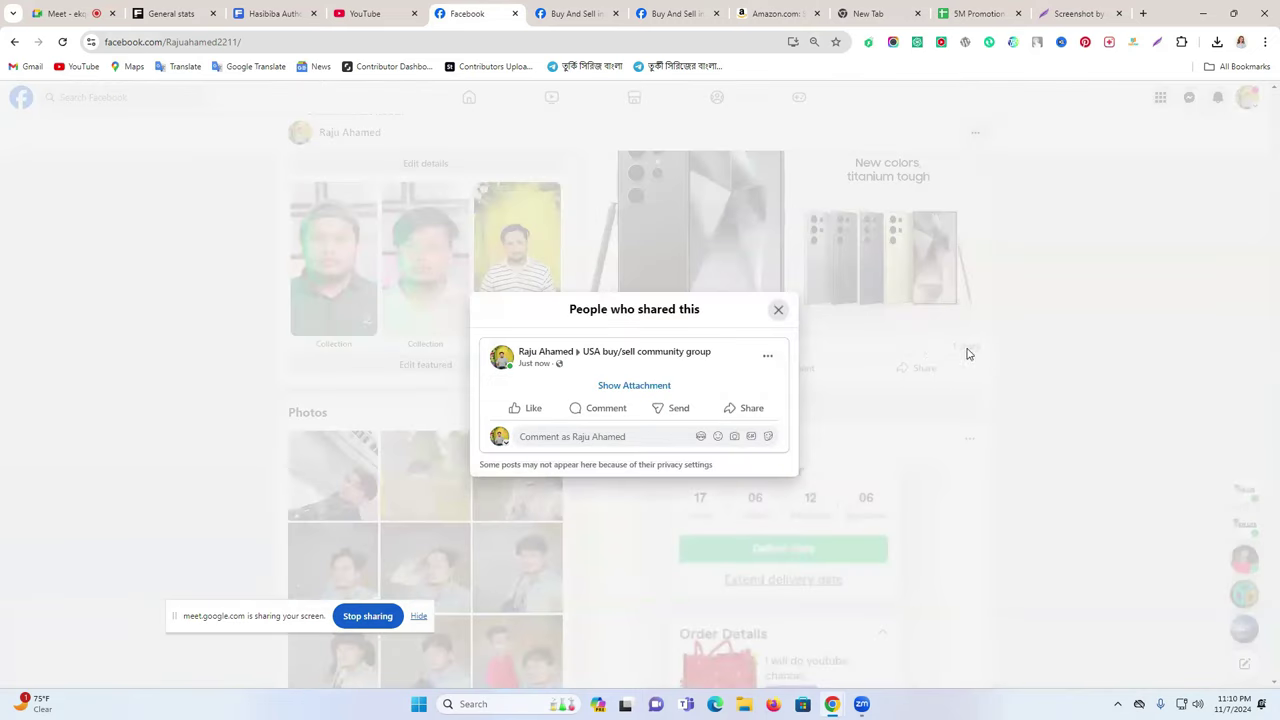
left_click(633, 393)
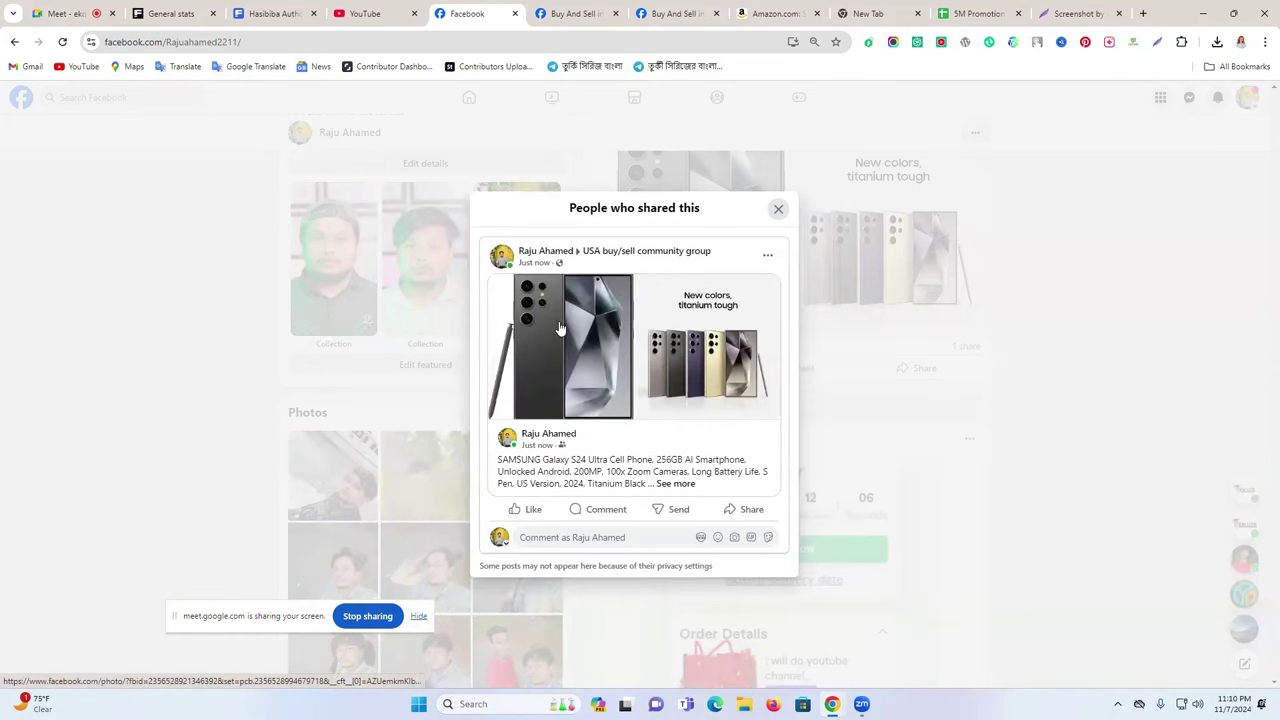
left_click(538, 264)
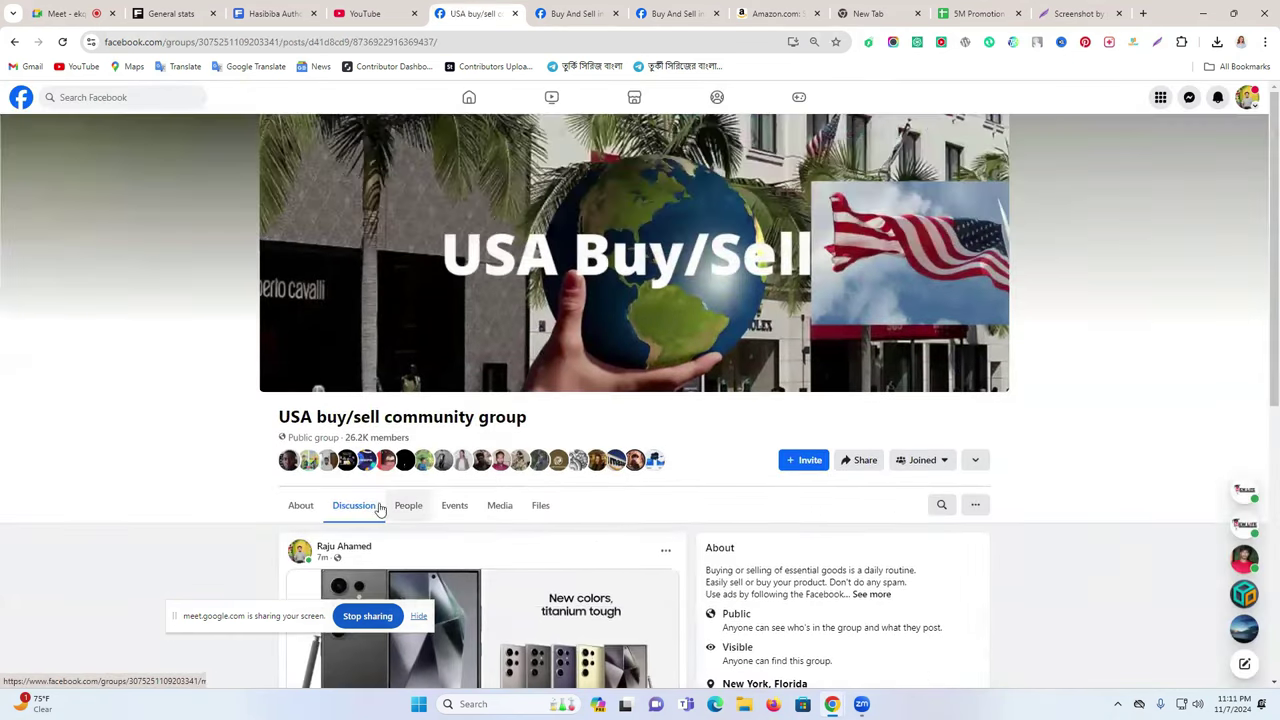
Try to capture and upload the USA buy/sell community group page with the Lightshot extension, and close the earlier screenshot's page
scroll(480, 443, "down", 5)
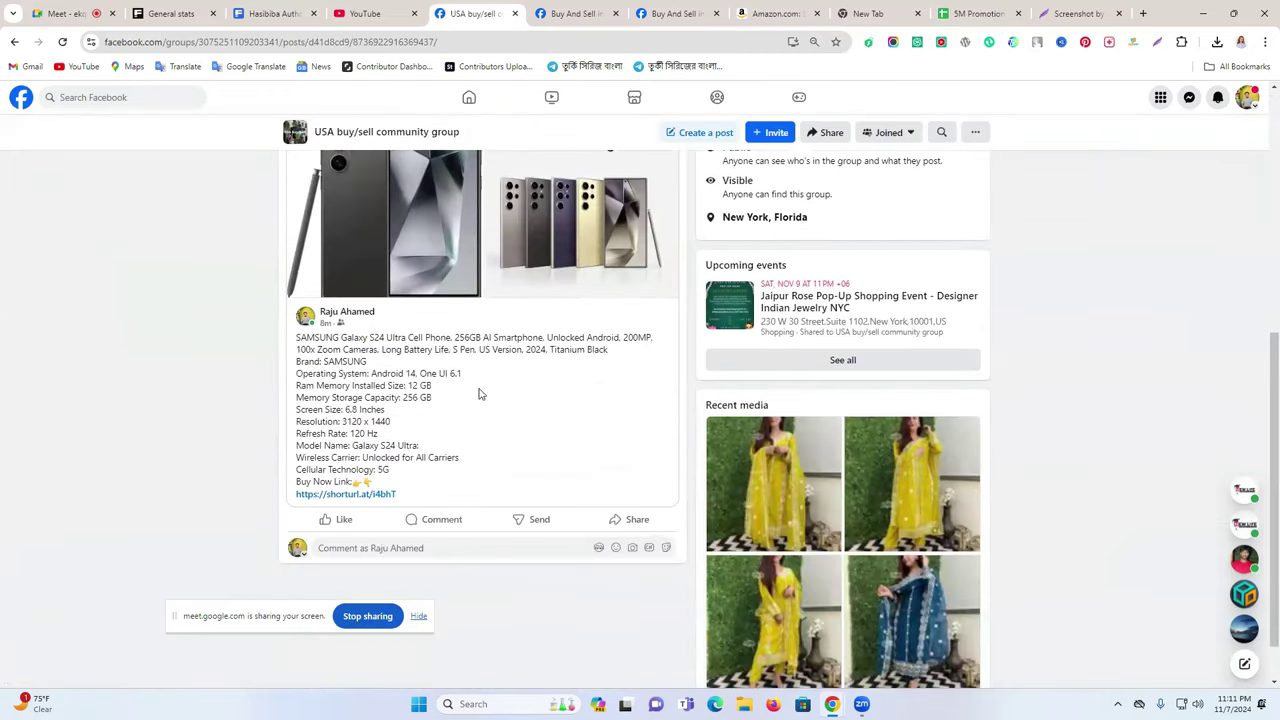
scroll(478, 394, "up", 3)
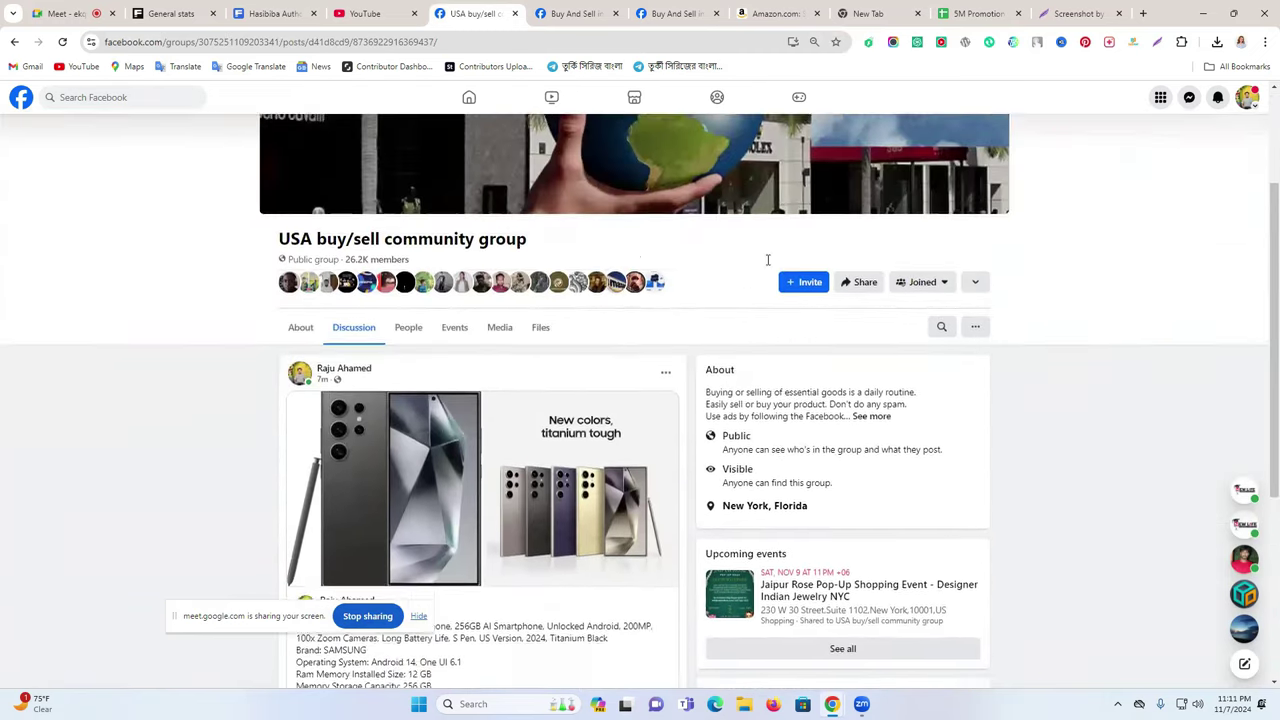
scroll(768, 260, "down", 2)
left_click(1157, 42)
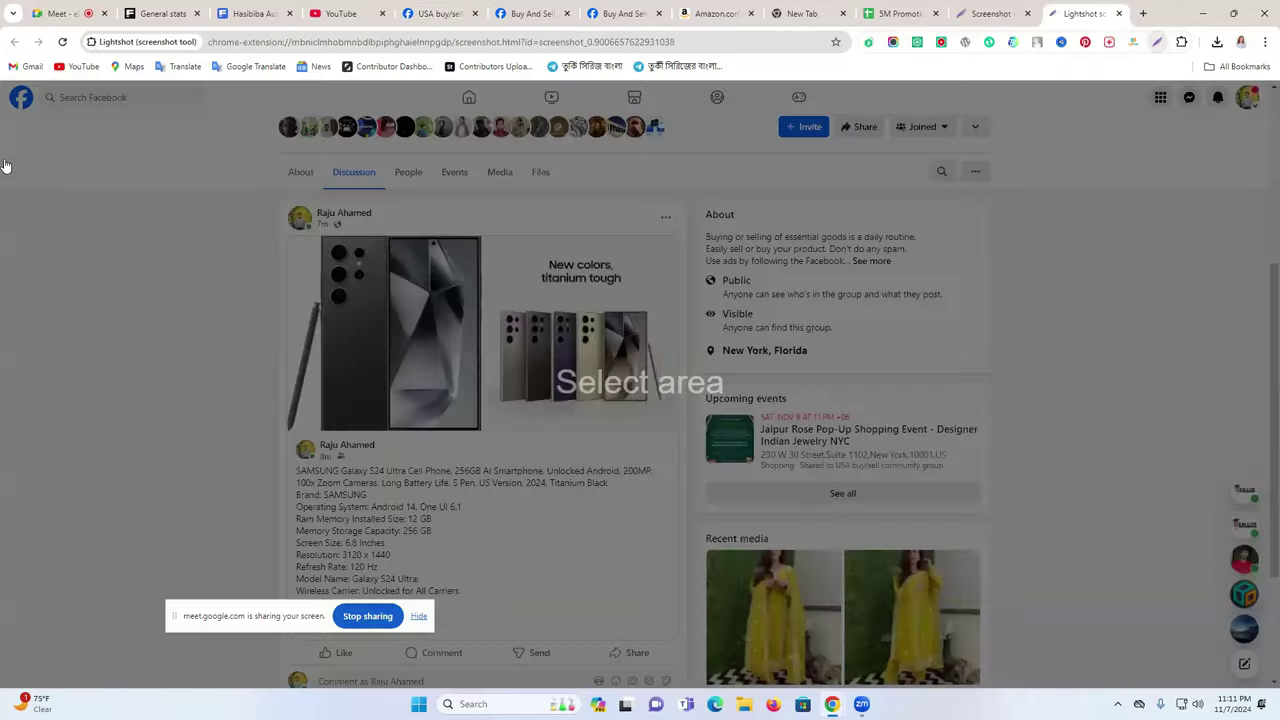
left_click_drag(2, 90, 1278, 687)
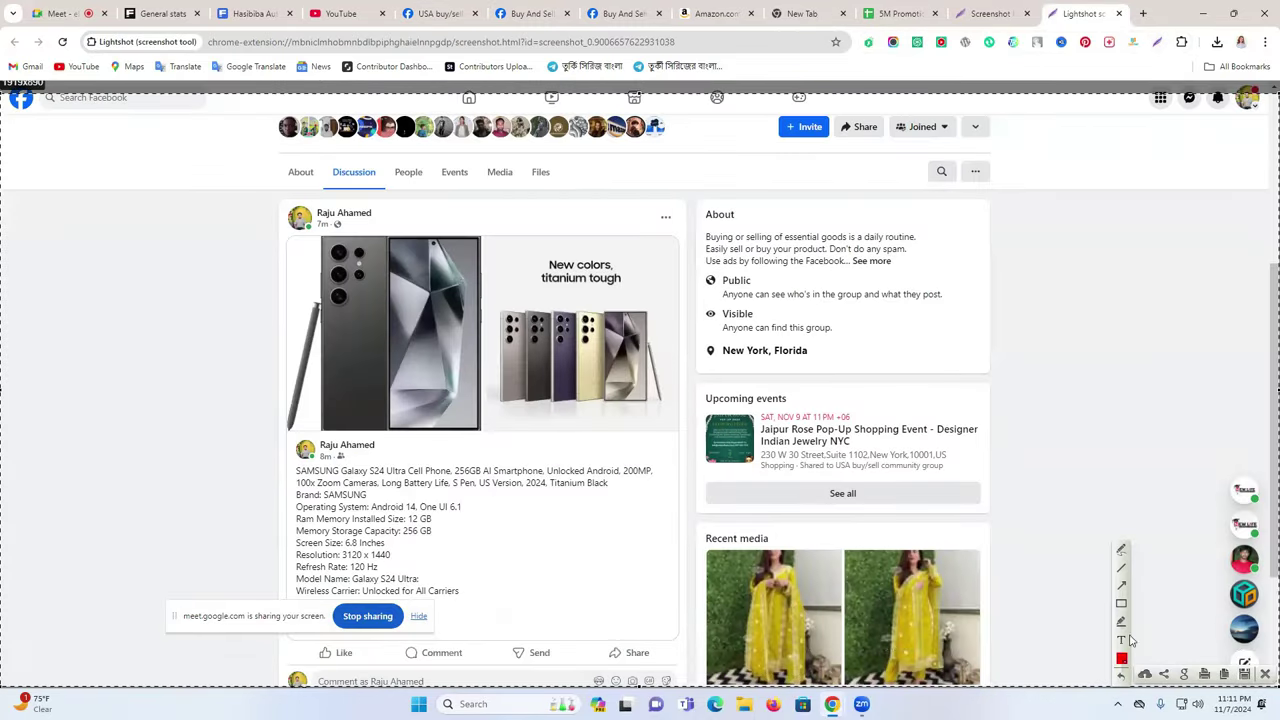
left_click(1145, 677)
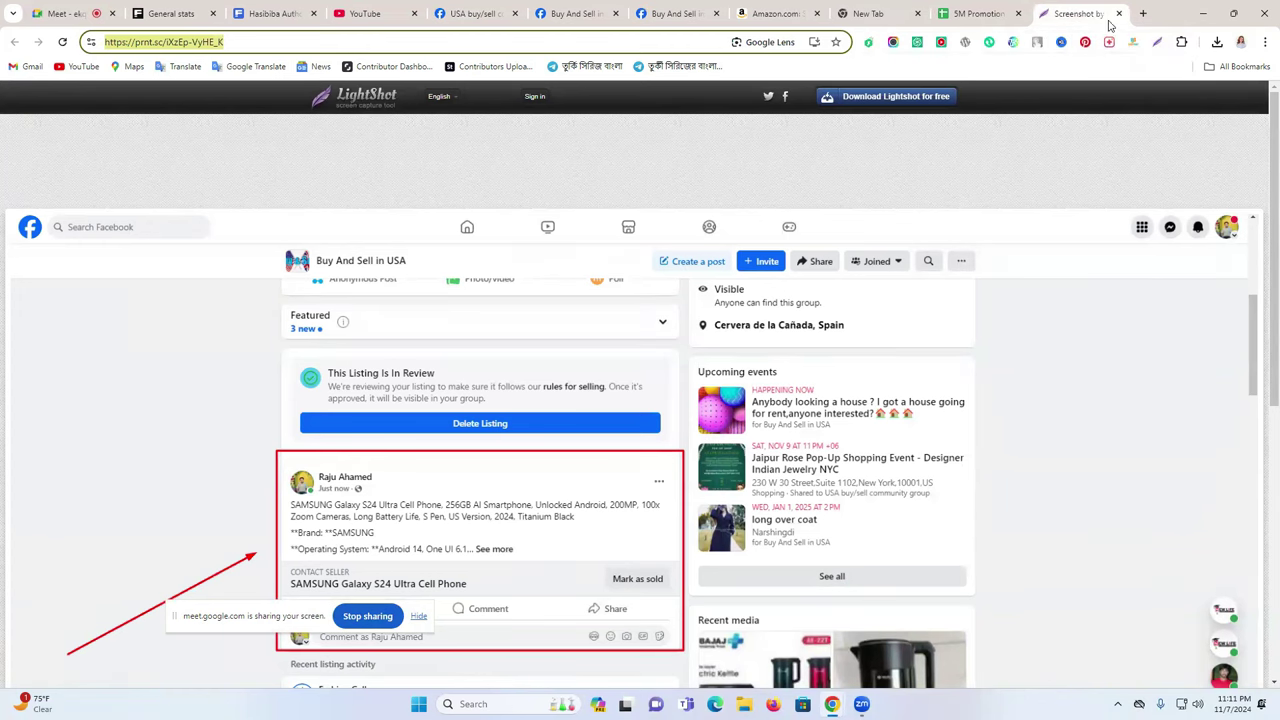
left_click(1119, 14)
left_click(530, 8)
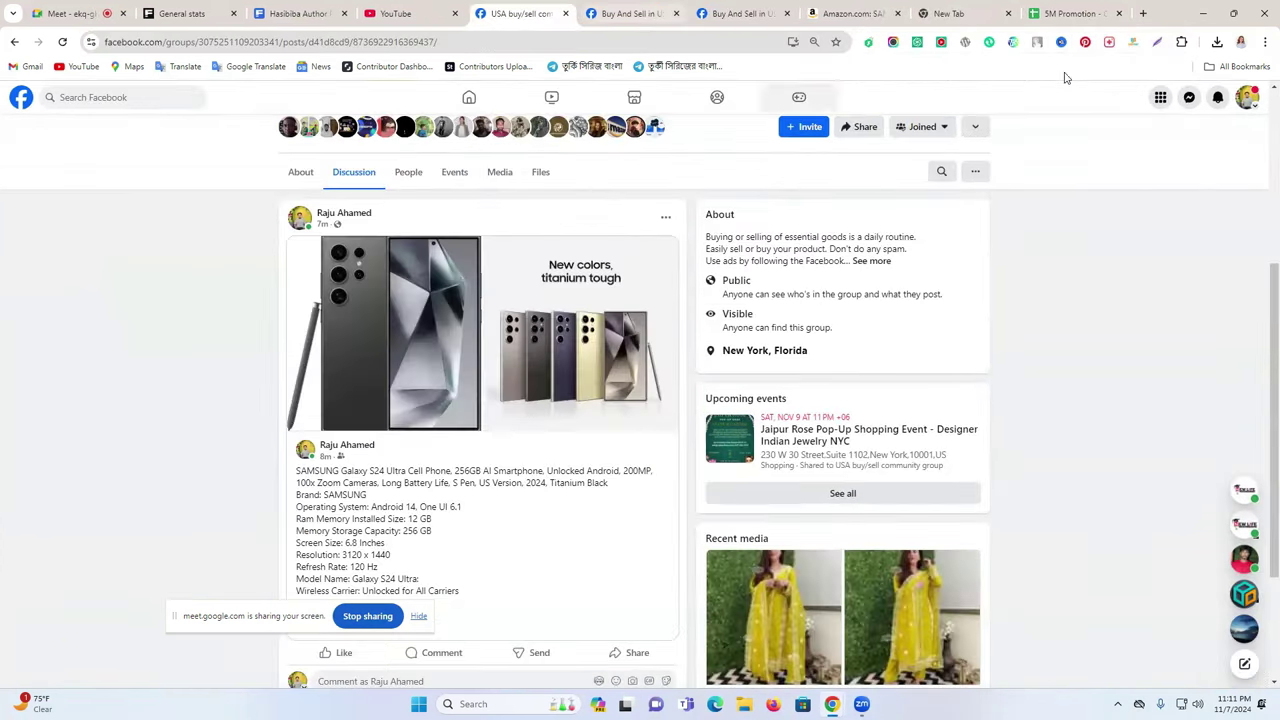
Capture the full visible USA buy/sell community group page, showing the Samsung post, with the Lightshot extension and upload it
left_click(1157, 42)
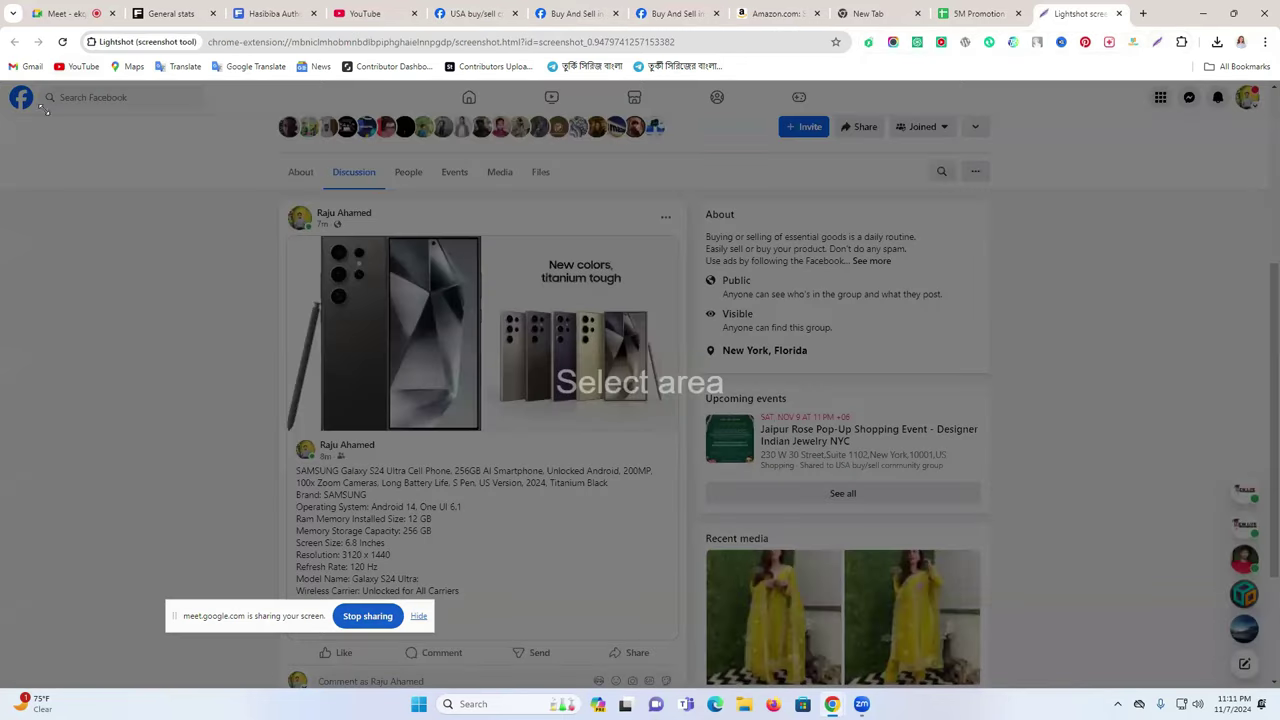
left_click_drag(4, 88, 1272, 686)
left_click(1145, 672)
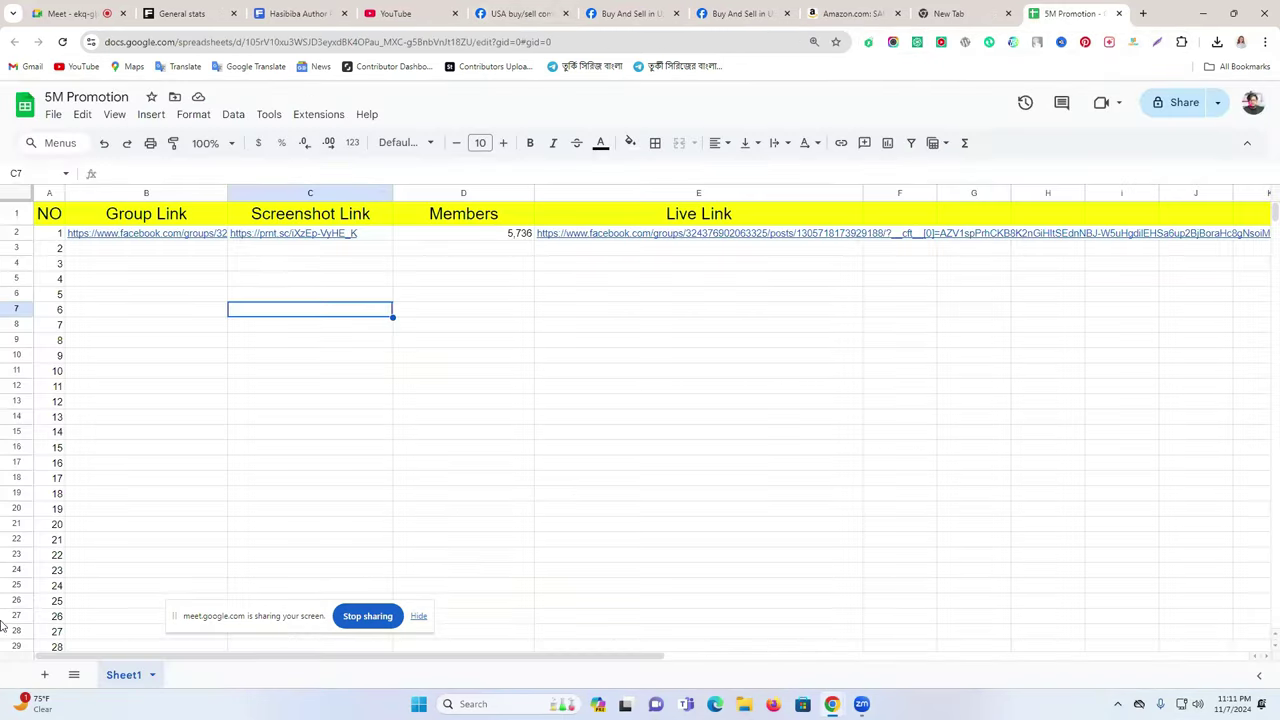
Copy the link address of the Samsung post in USA buy/sell community group into E3 of the 5M Promotion sheet, under Live Link
left_click(716, 8)
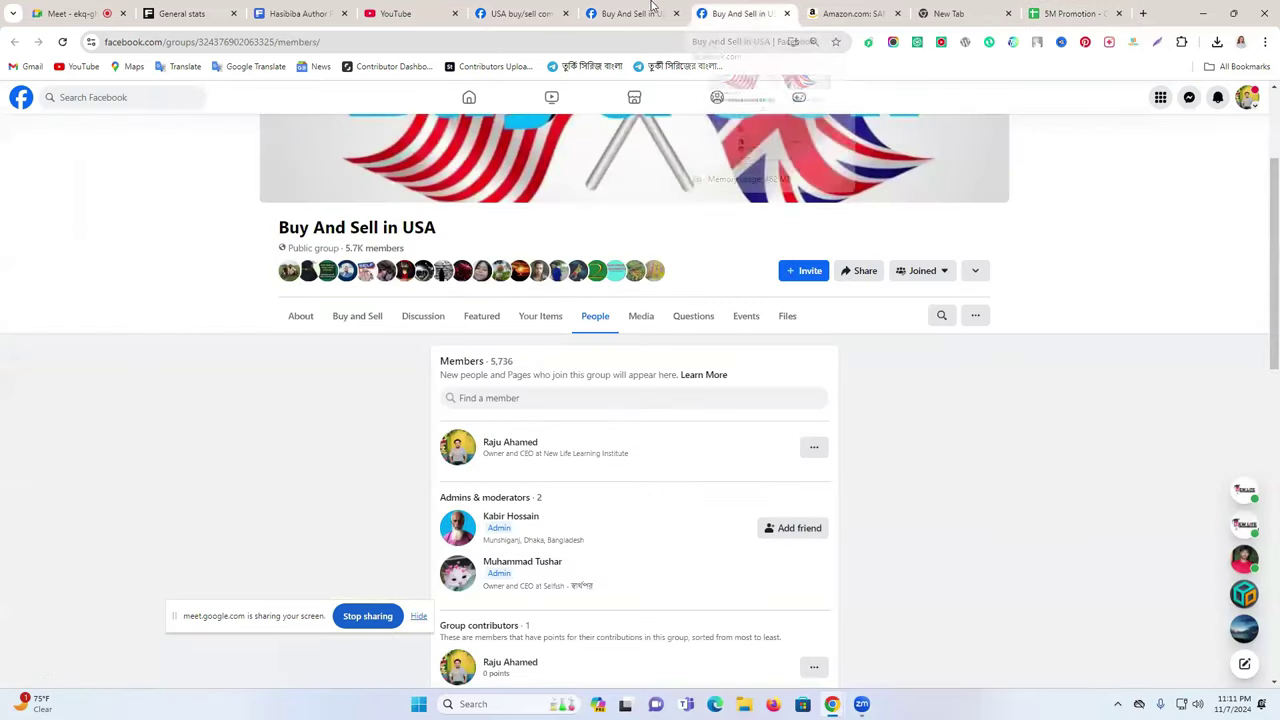
left_click(630, 13)
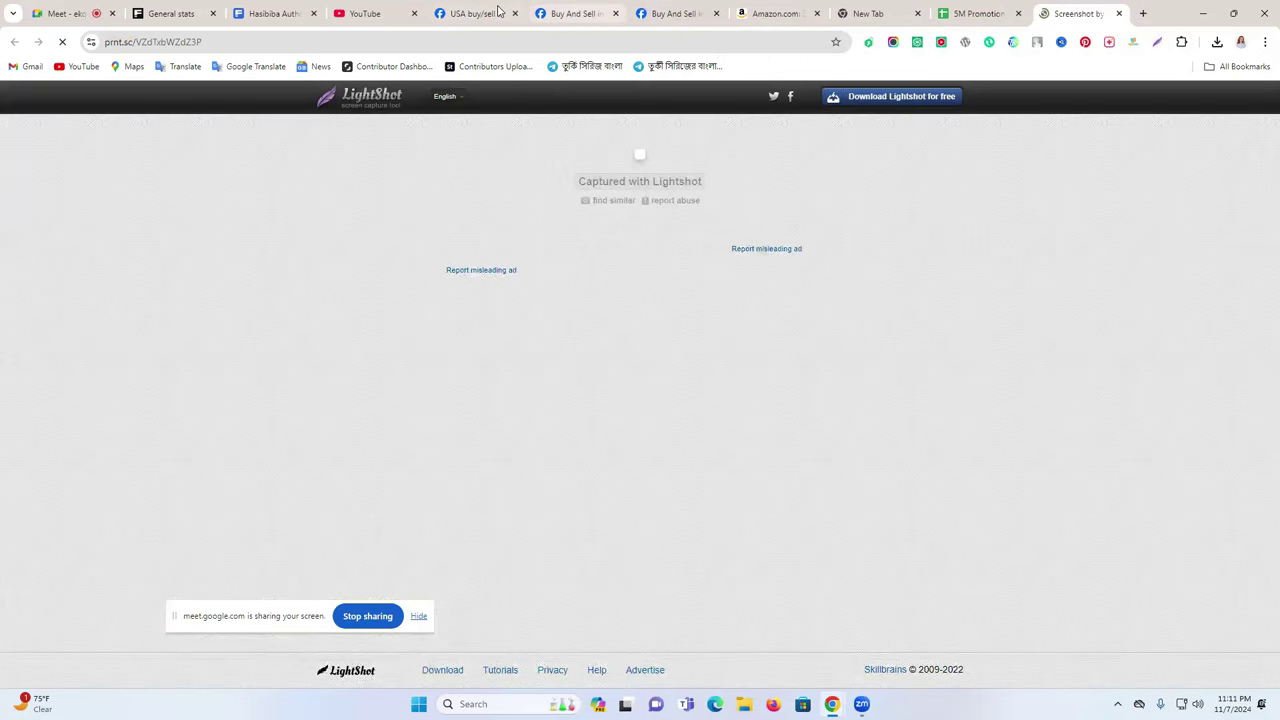
key("ctrl+5")
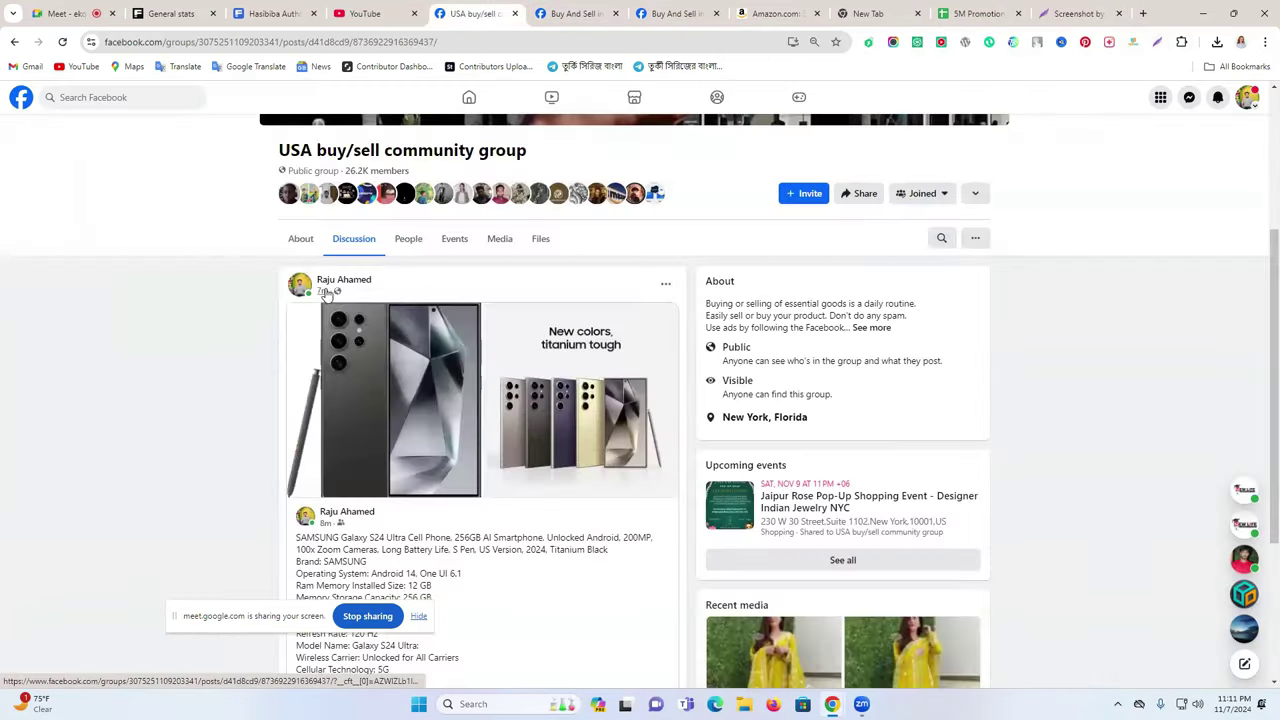
right_click(320, 292)
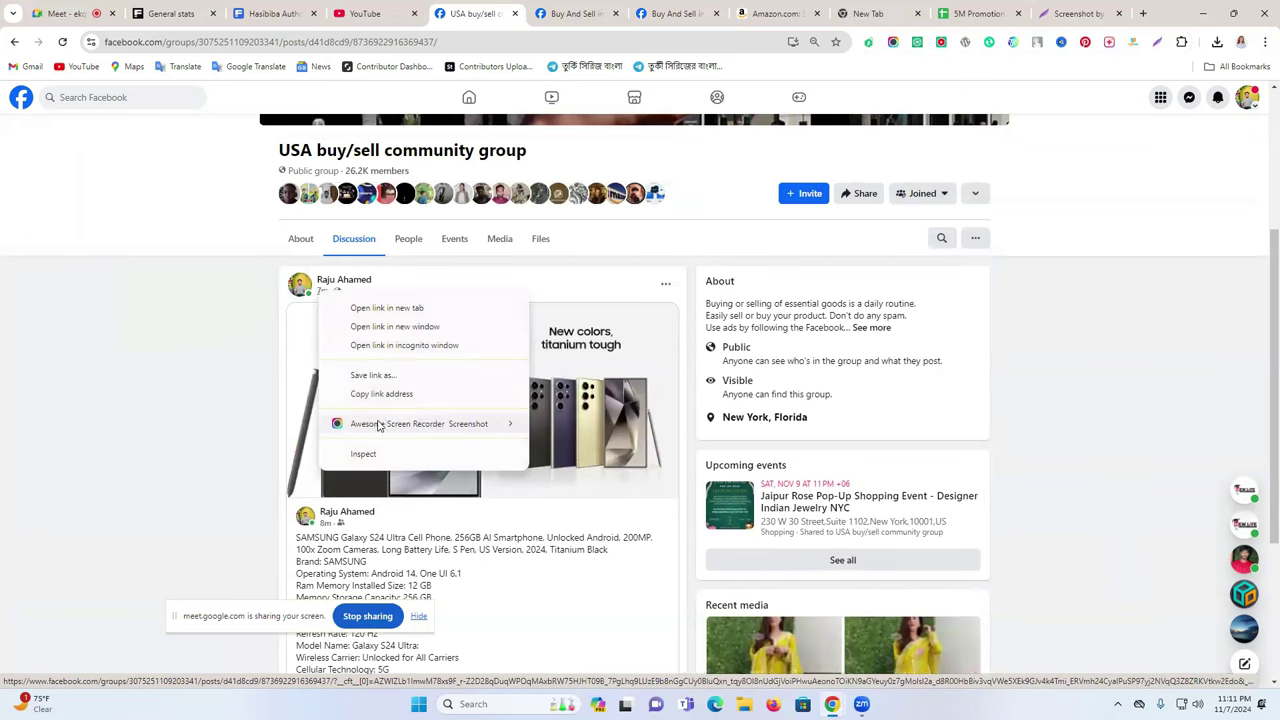
left_click(394, 394)
left_click(1015, 10)
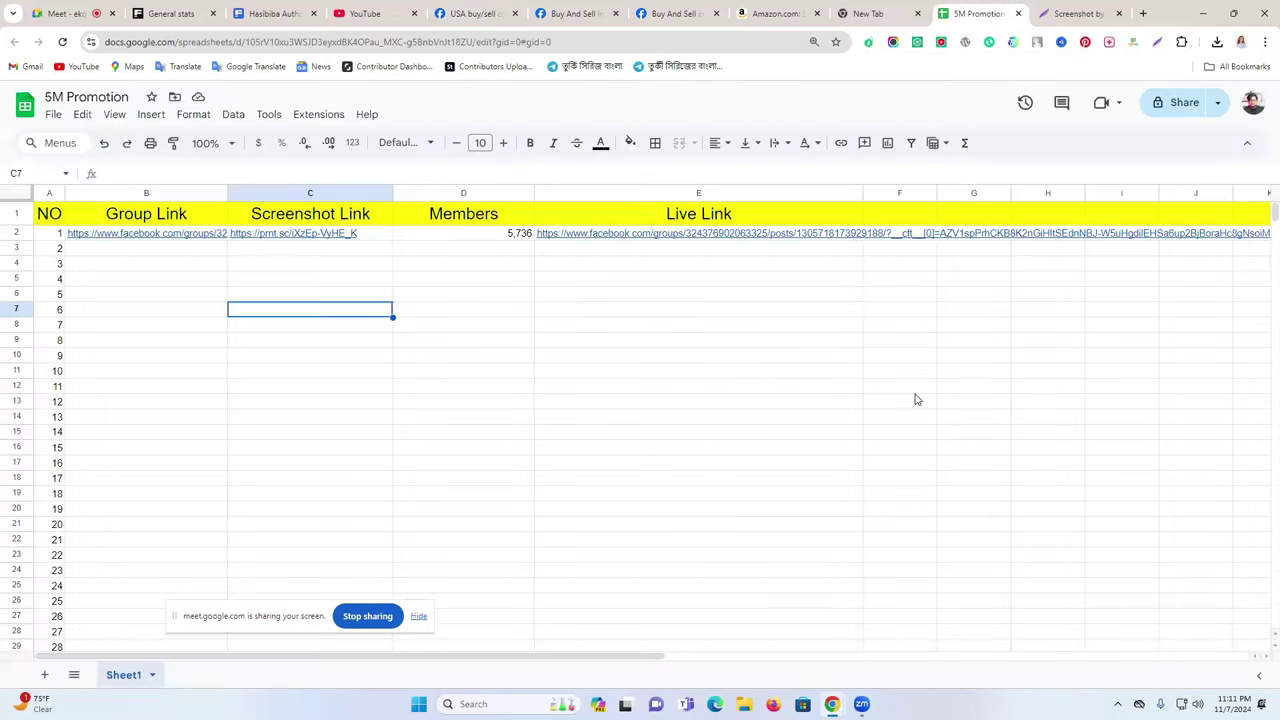
double_click(579, 252)
key("ctrl+v")
left_click(628, 334)
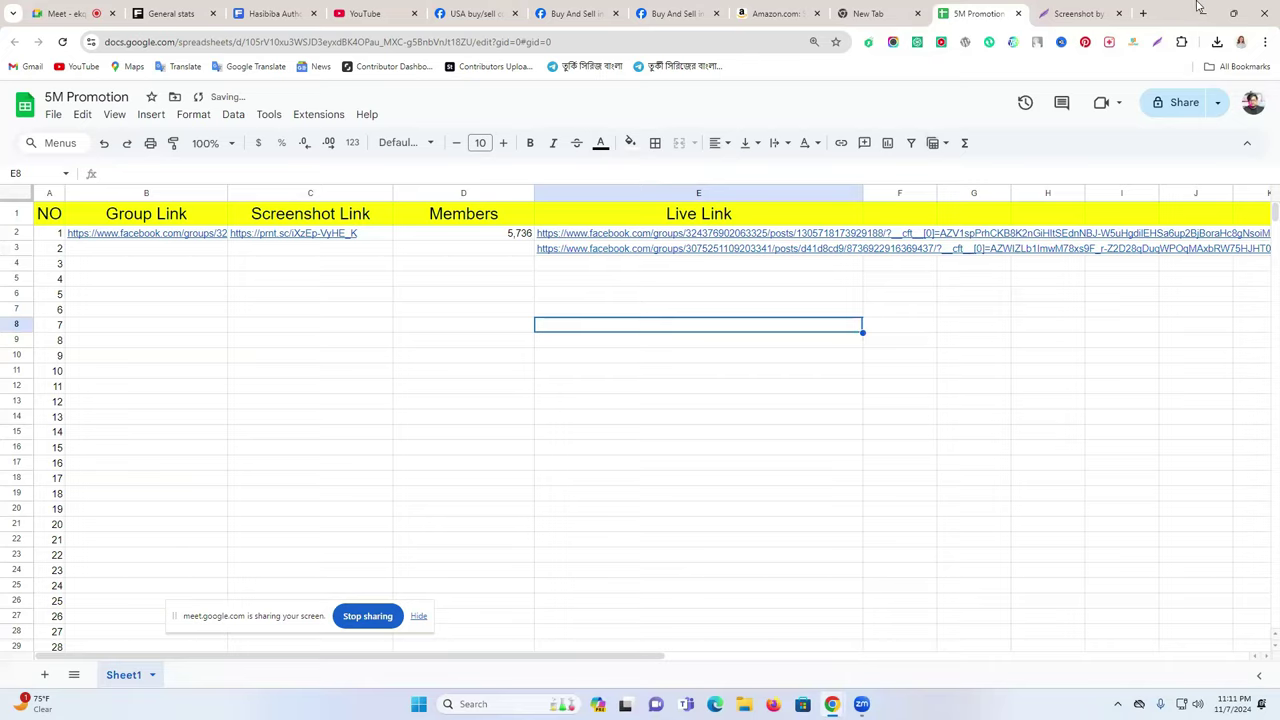
left_click(1078, 13)
left_click(478, 44)
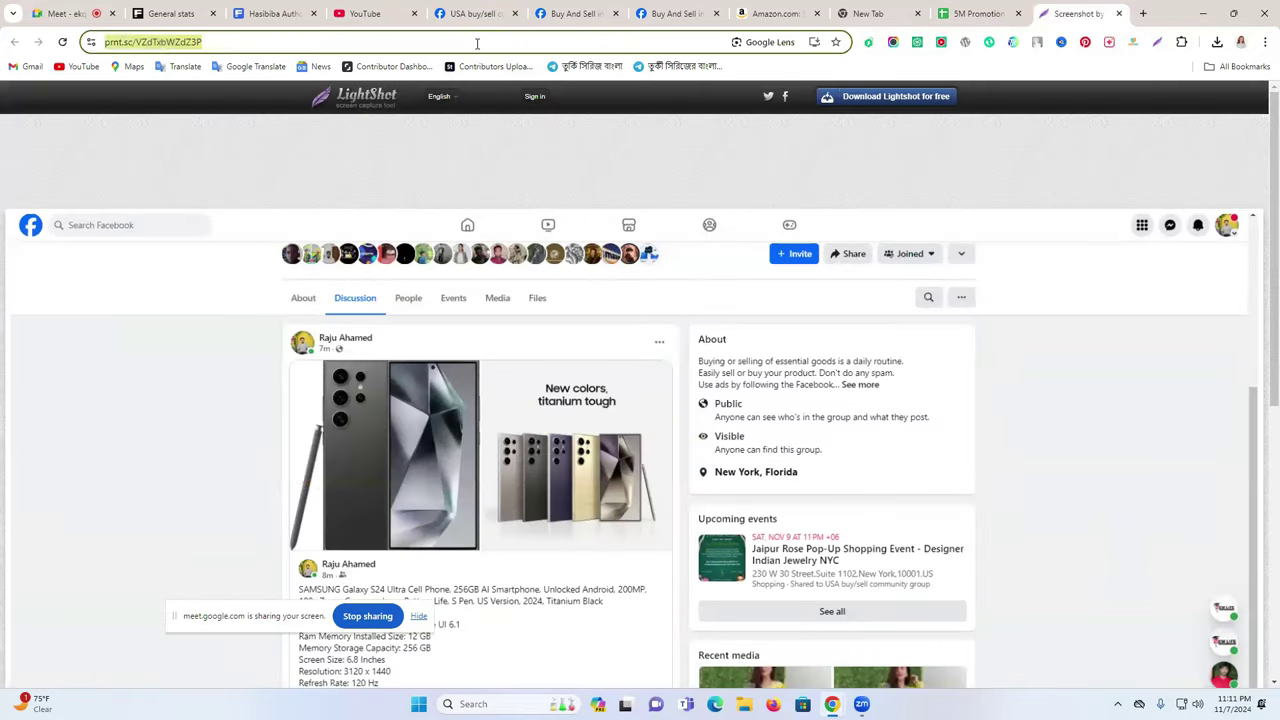
right_click(472, 44)
left_click(574, 169)
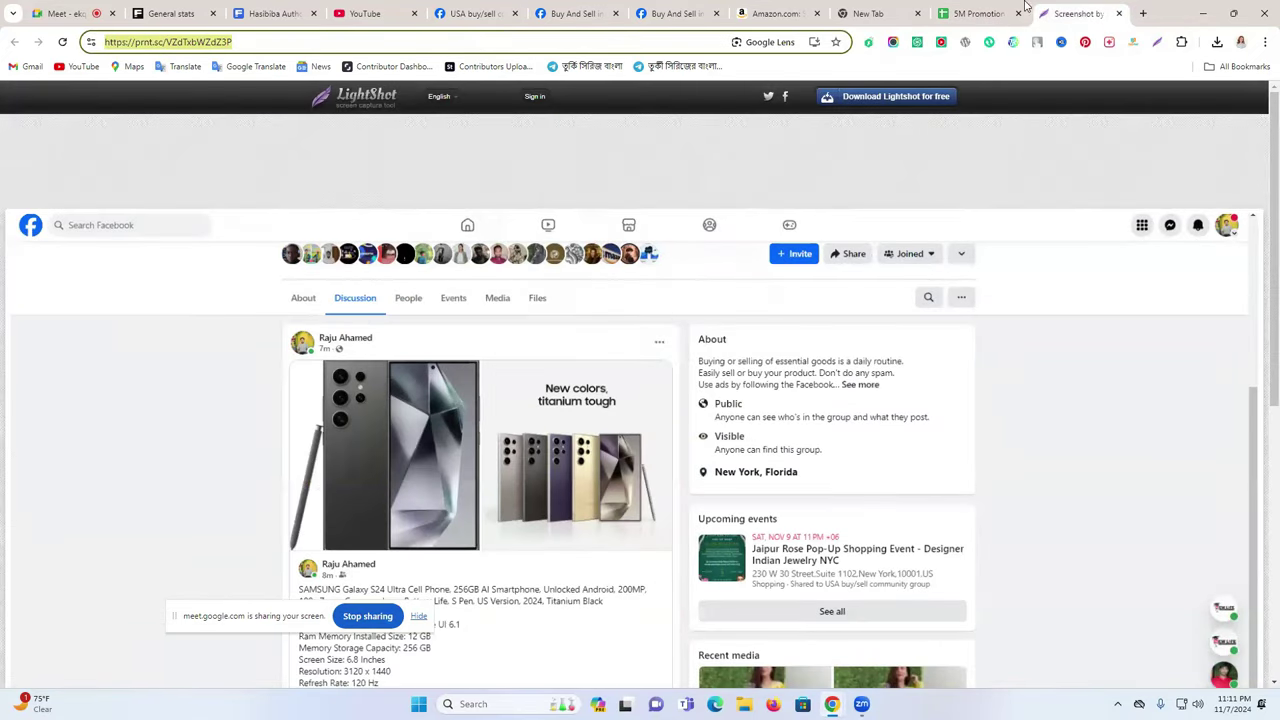
left_click(975, 13)
left_click(307, 249)
key("ctrl+v")
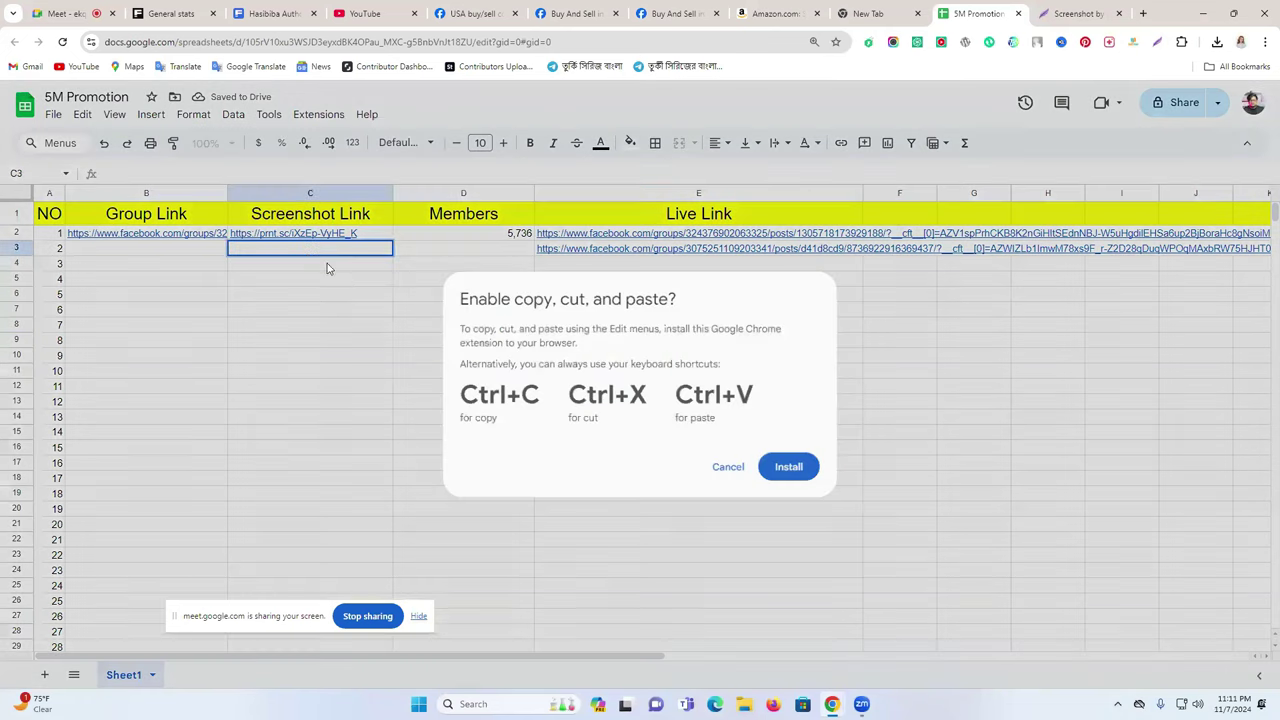
left_click(745, 467)
key("ctrl+v")
left_click(352, 292)
Copy the exact member count, 26,212, from USA buy/sell community group's People page into D3 of the sheet, under Members
left_click(447, 252)
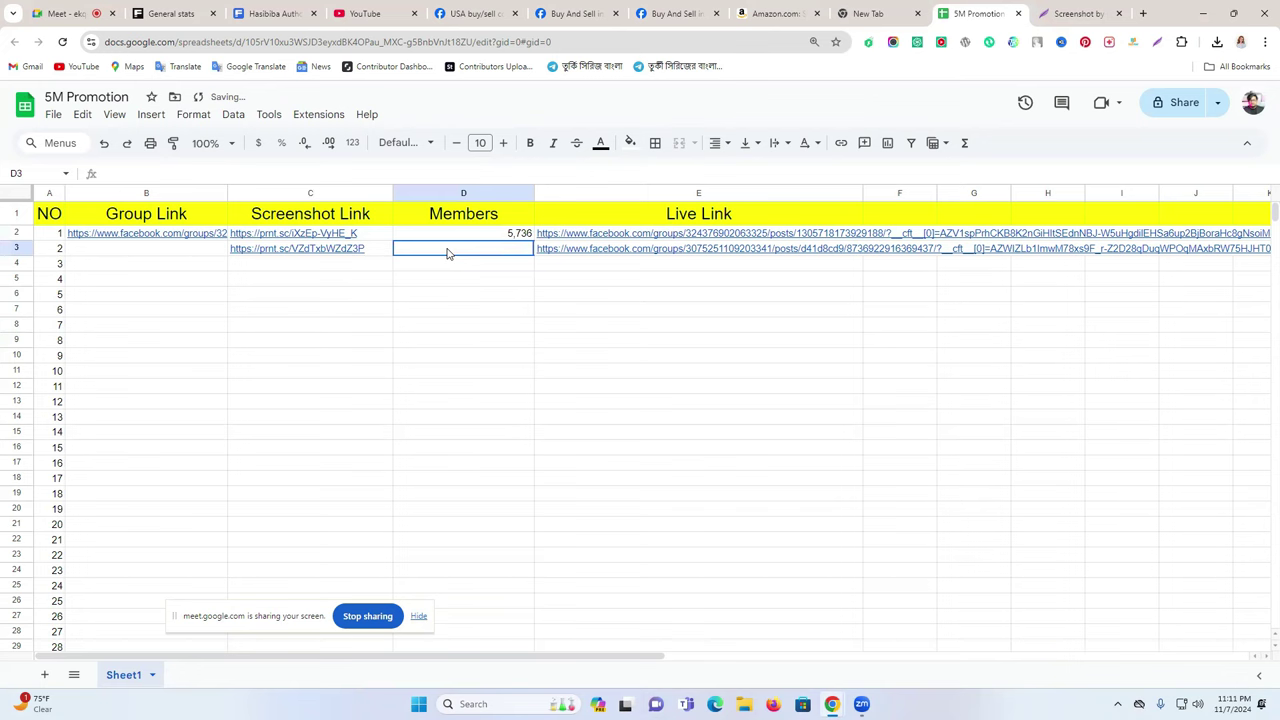
left_click(572, 13)
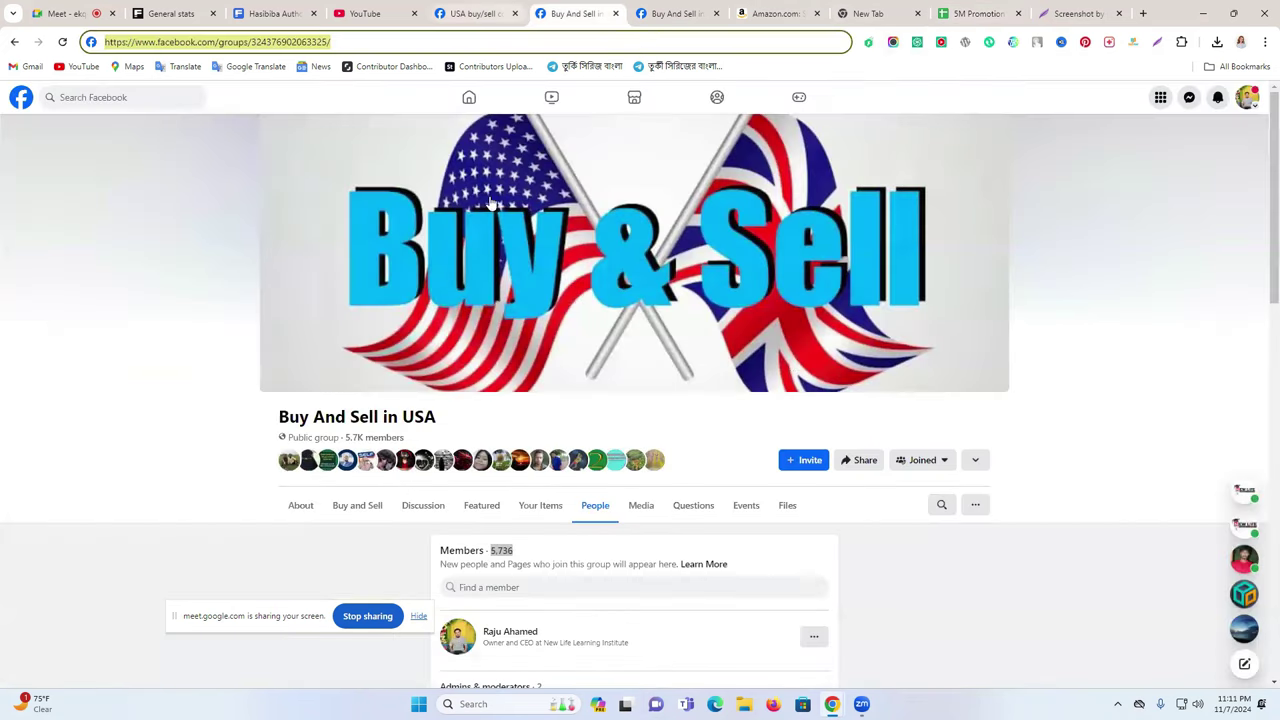
left_click(462, 11)
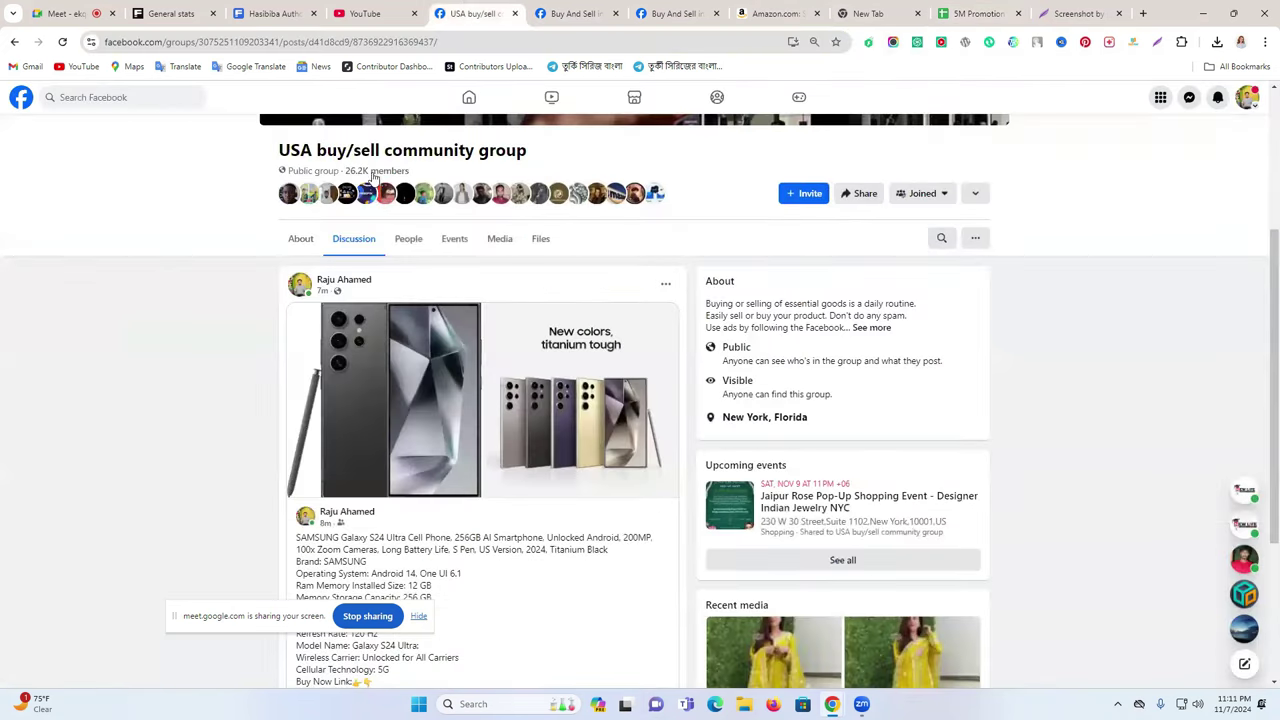
left_click(378, 172)
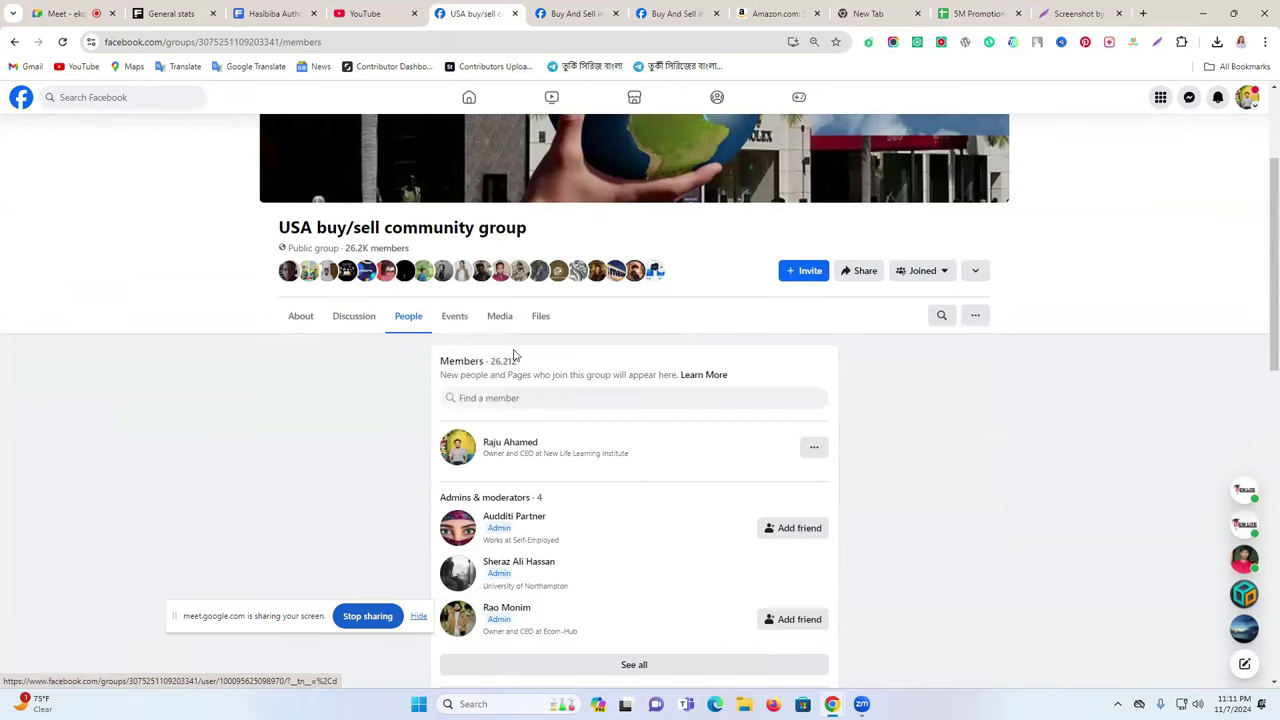
double_click(503, 360)
left_click(1000, 14)
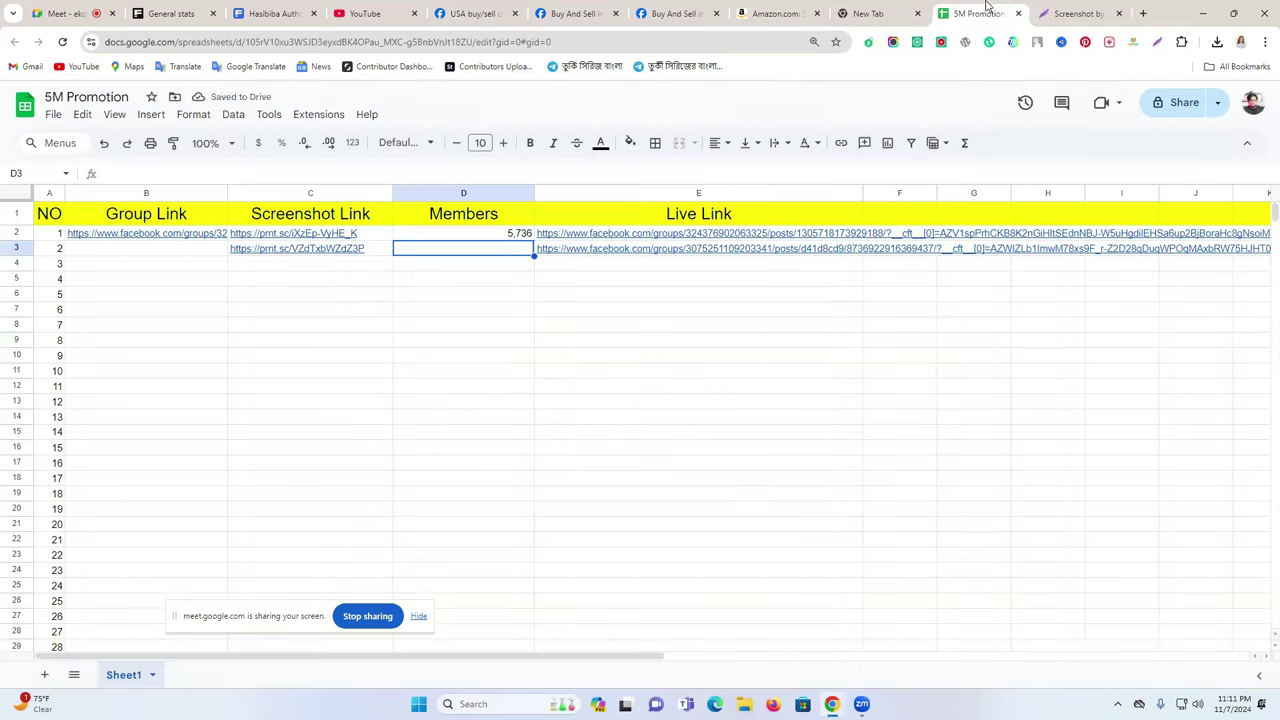
double_click(429, 248)
key("ctrl+v")
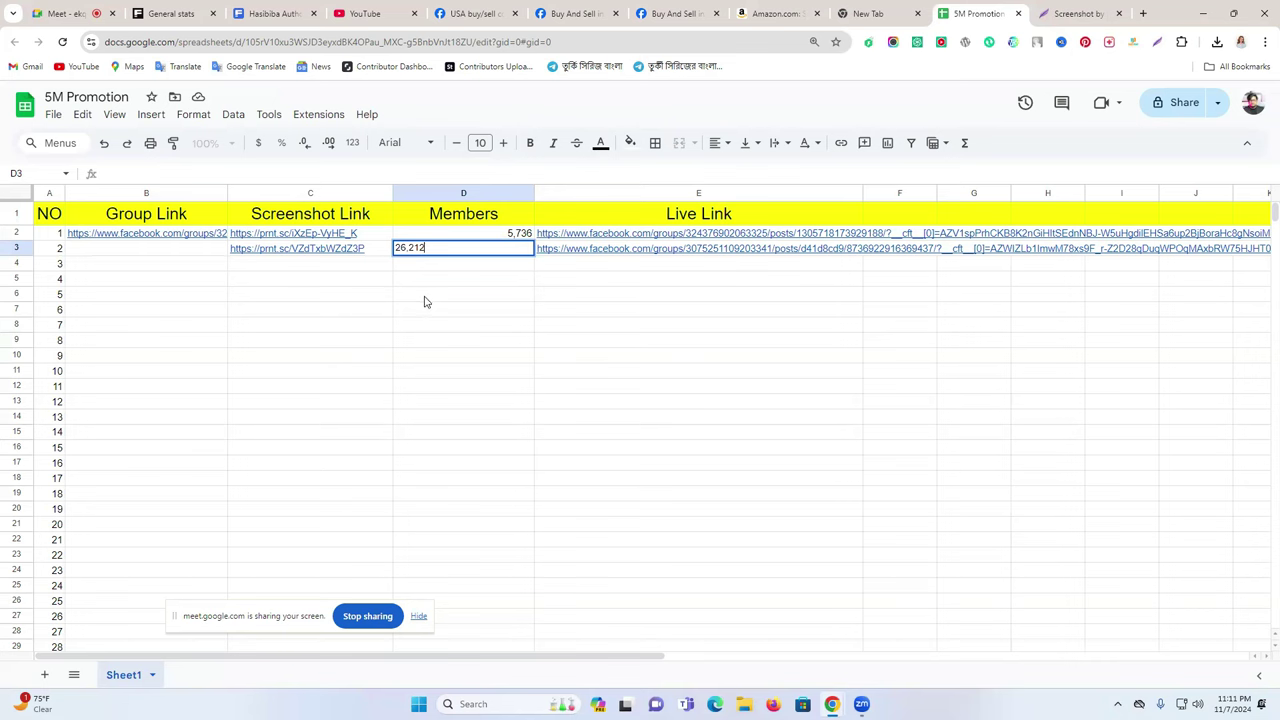
left_click(426, 300)
left_click(201, 259)
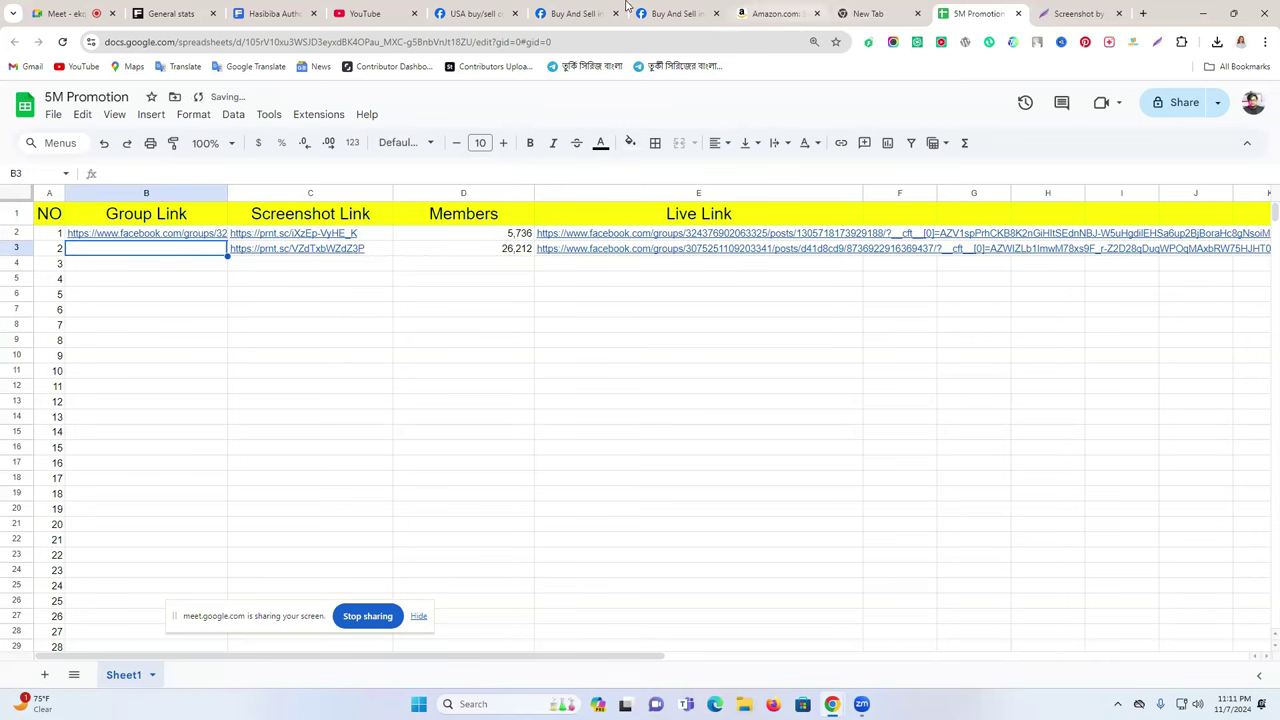
left_click(578, 14)
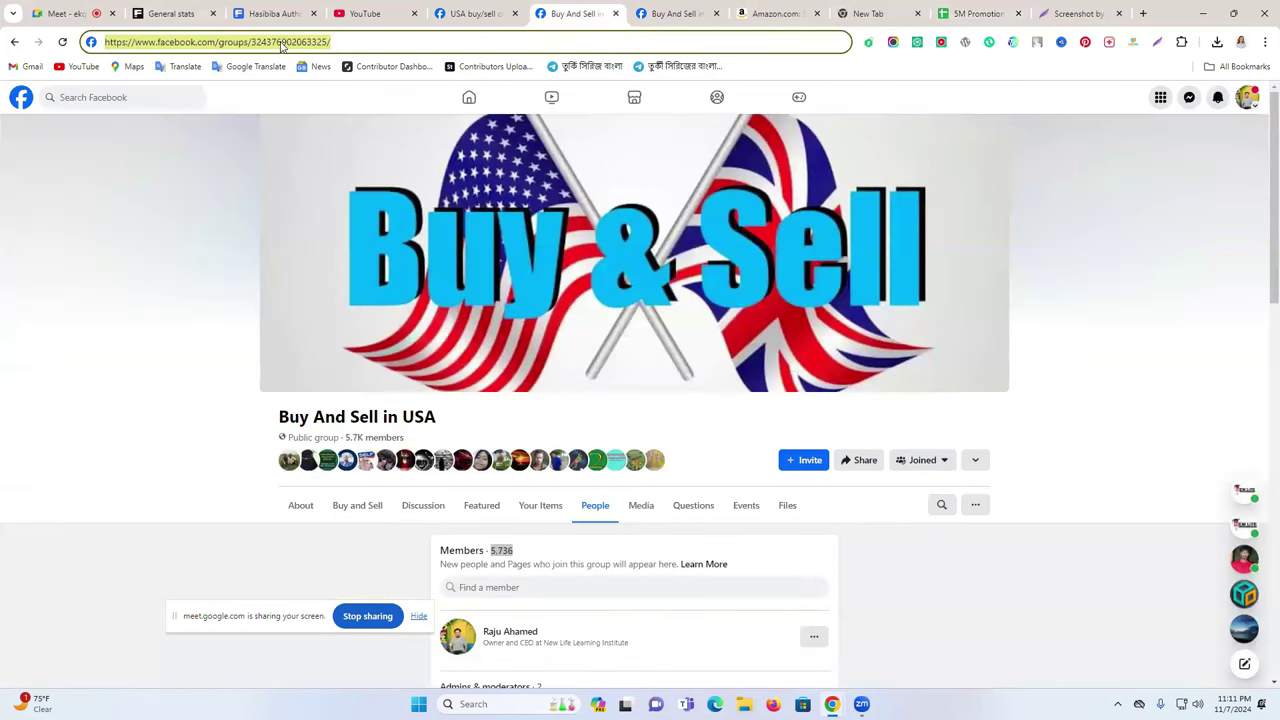
left_click(486, 14)
left_click(340, 316)
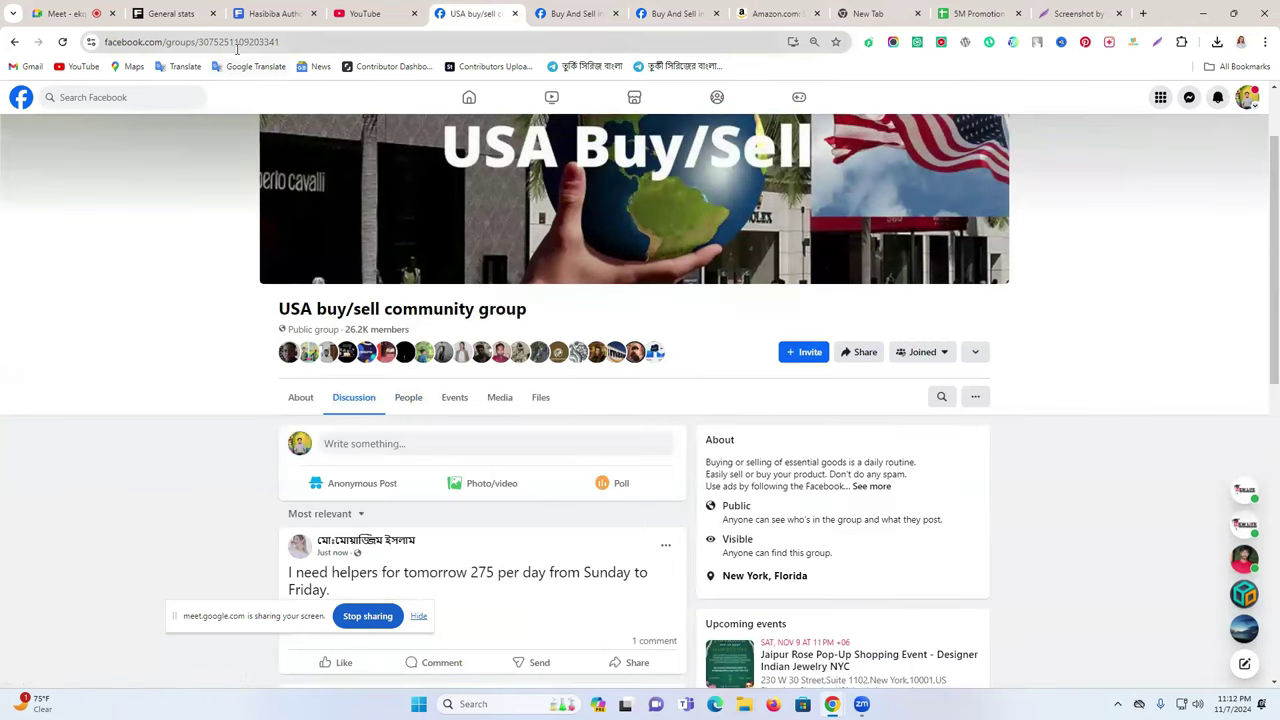
left_click(240, 46)
left_click(972, 13)
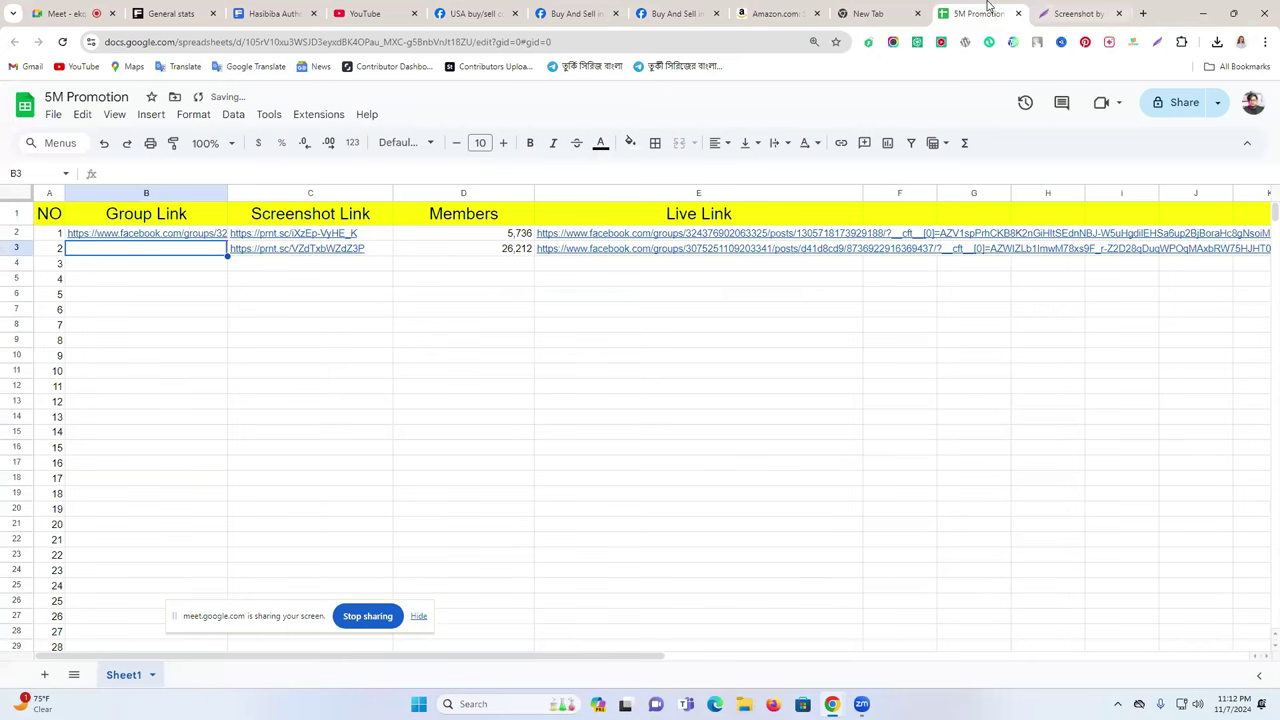
left_click(133, 251)
left_click(128, 251)
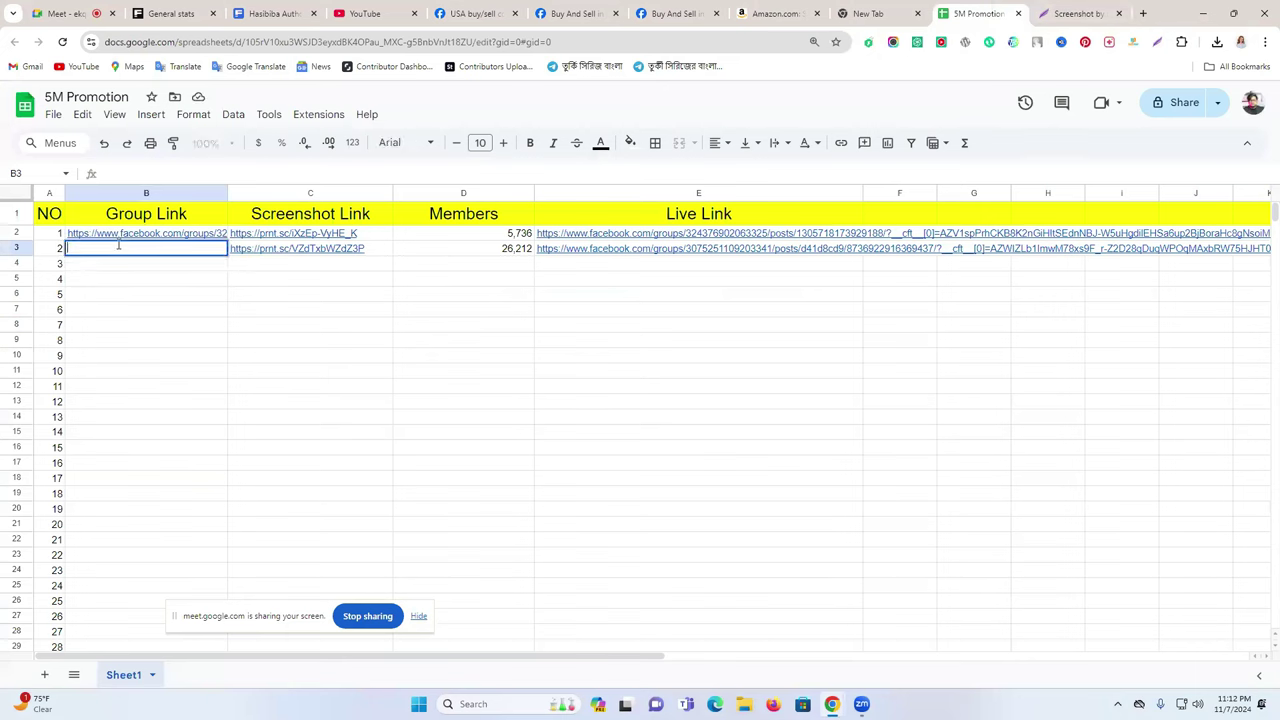
key("ctrl+v")
left_click(226, 313)
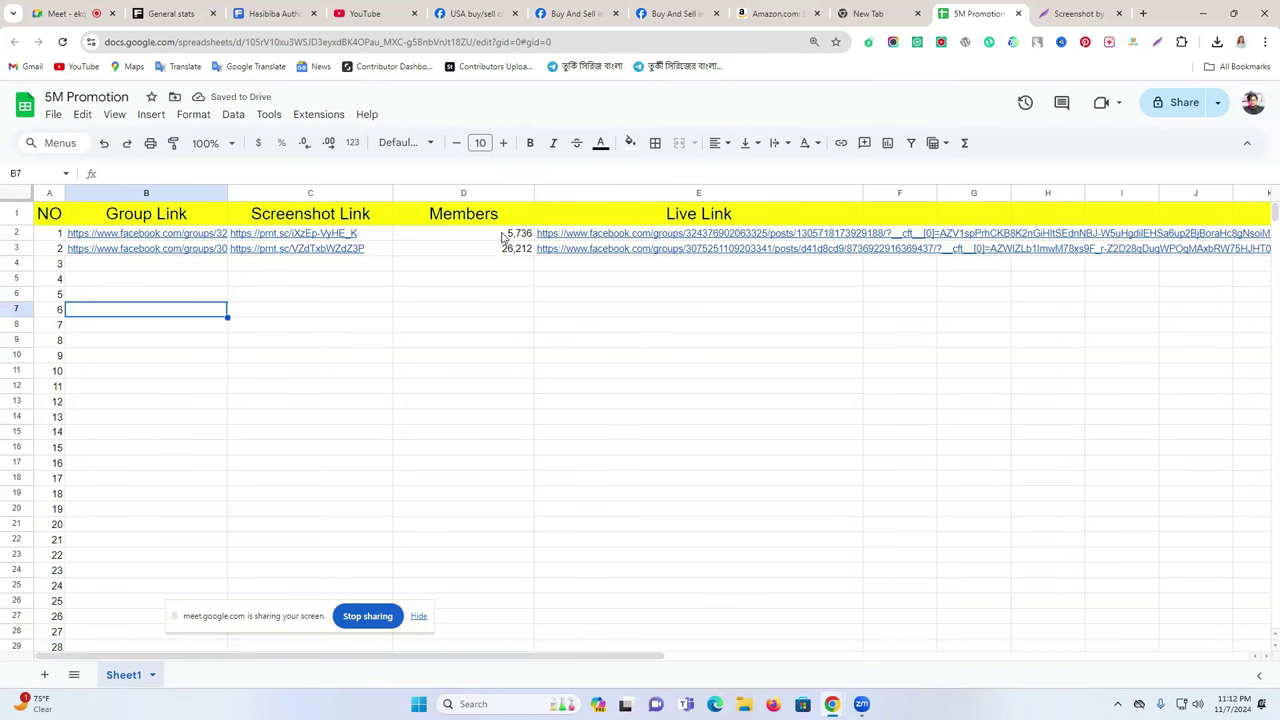
Total the Members values in cell D5 with the formula =SUM(D2:D4)
left_click_drag(503, 236, 543, 272)
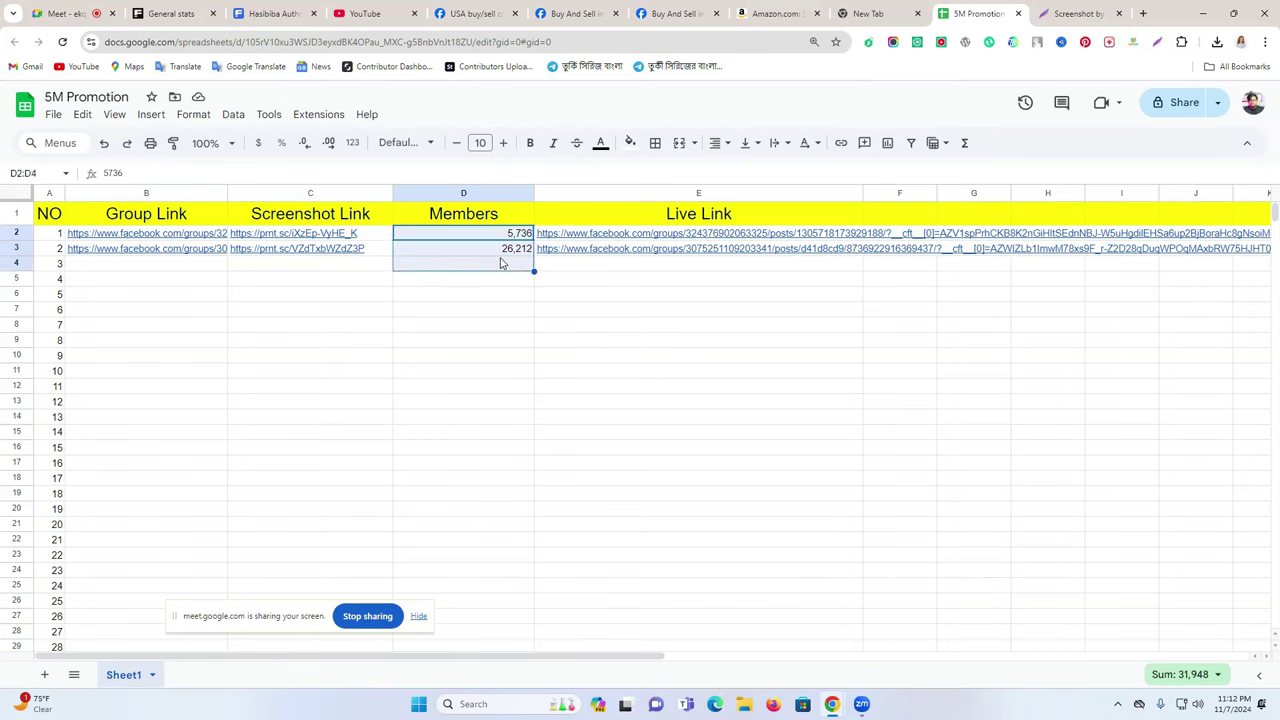
left_click(966, 144)
left_click(975, 171)
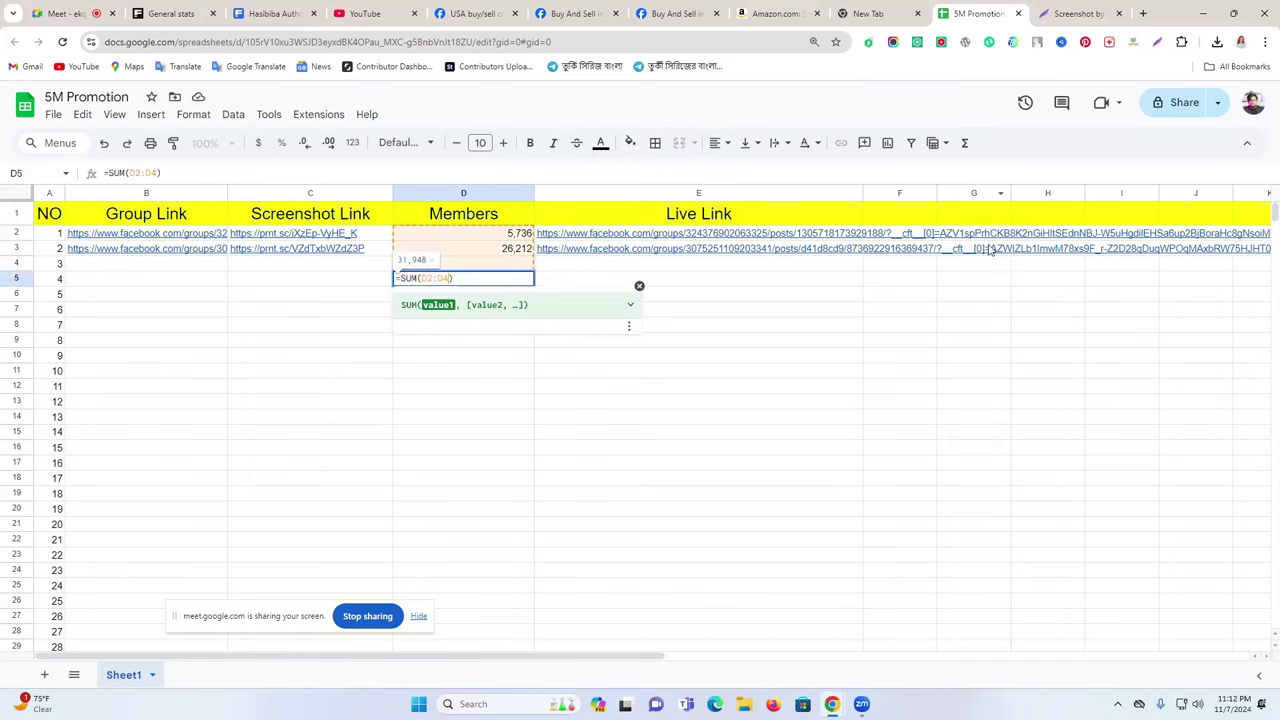
key("Return")
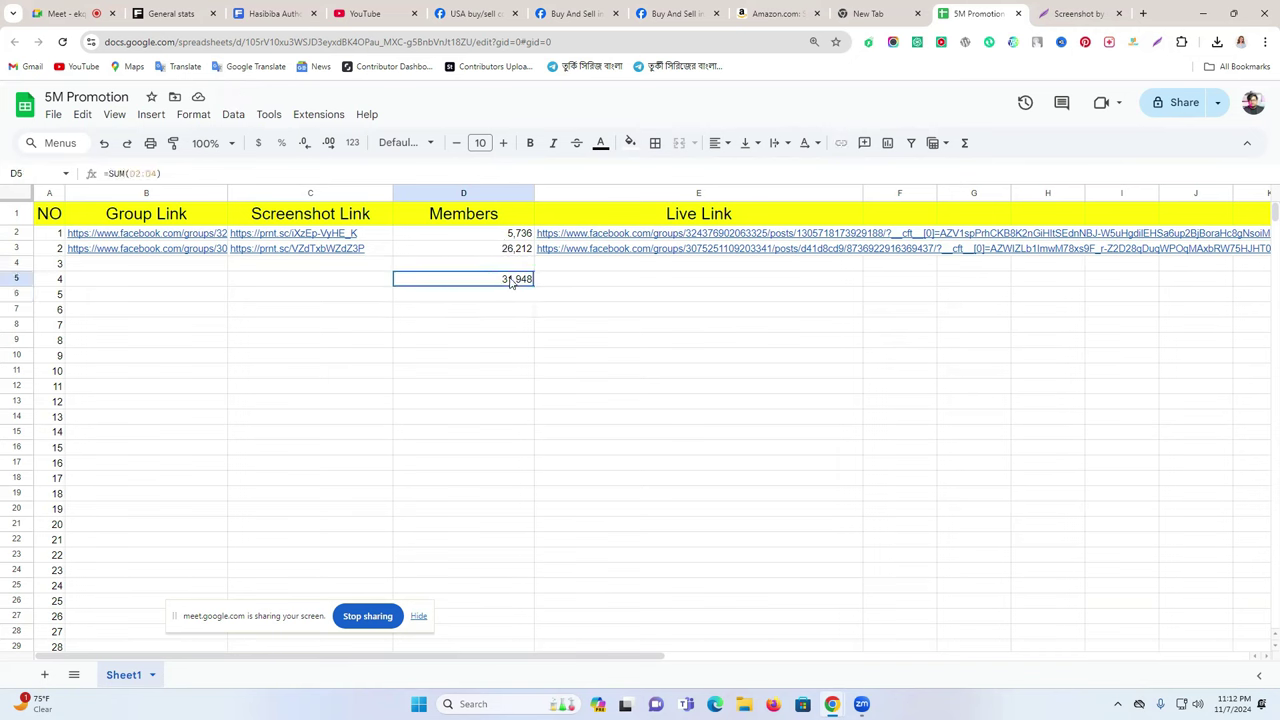
Delete the members total from cell D5
double_click(511, 279)
key("BackSpace")
left_click(635, 308)
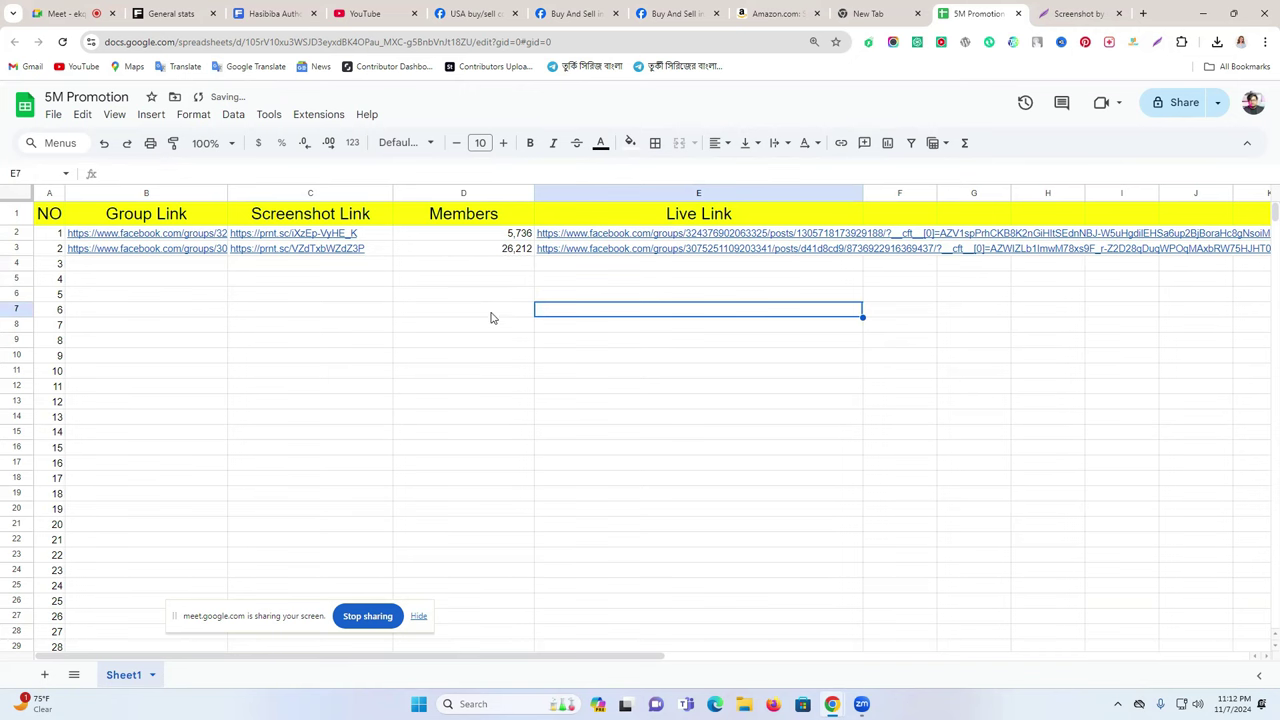
left_click(557, 347)
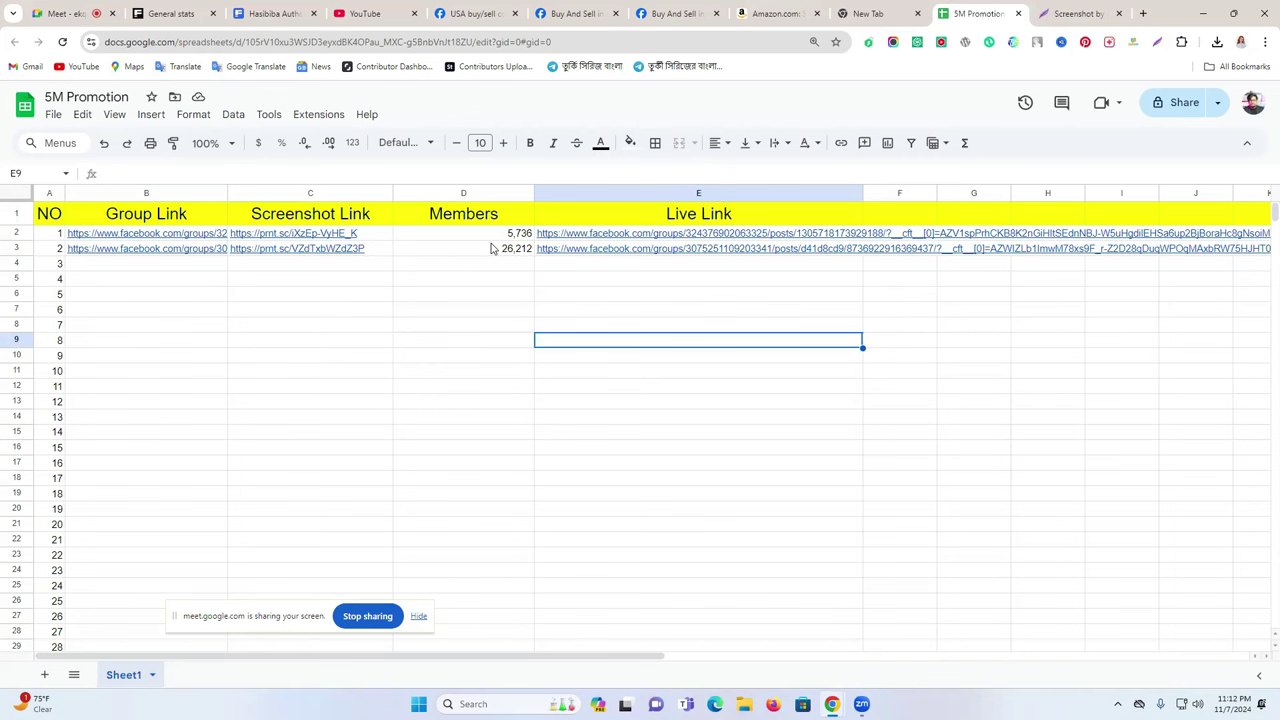
left_click(497, 294)
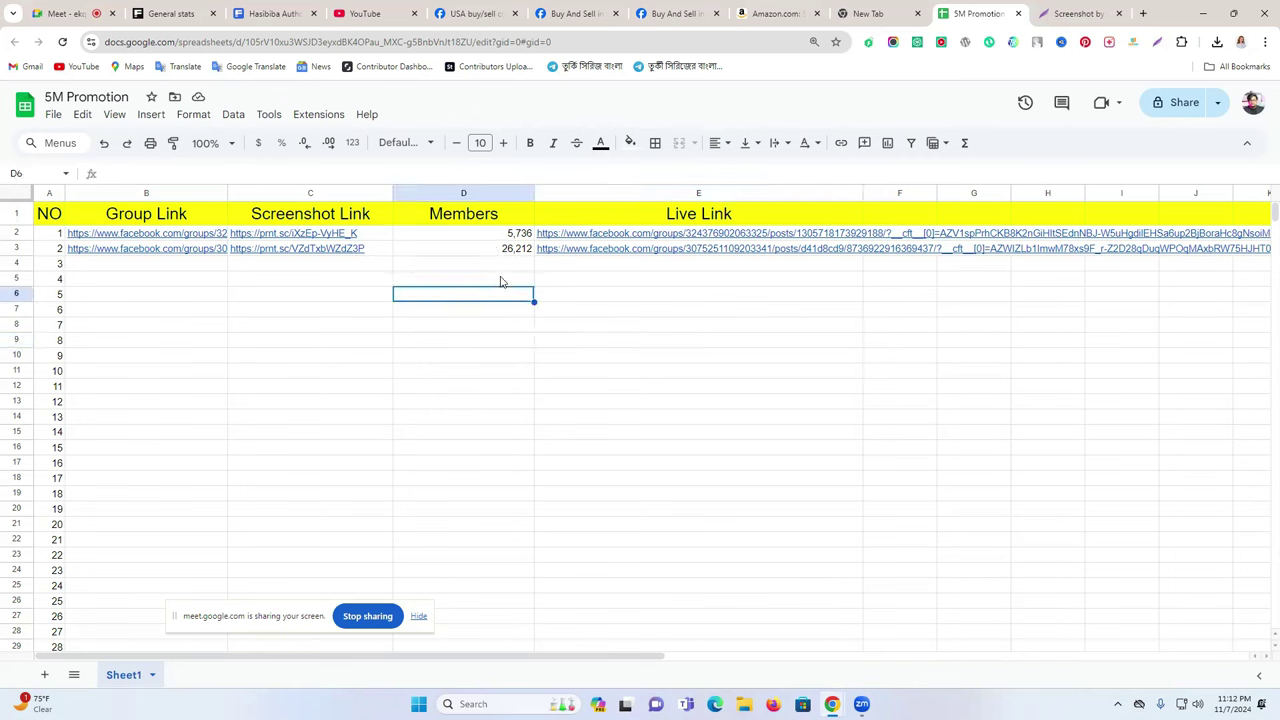
left_click(505, 265)
left_click_drag(500, 236, 508, 253)
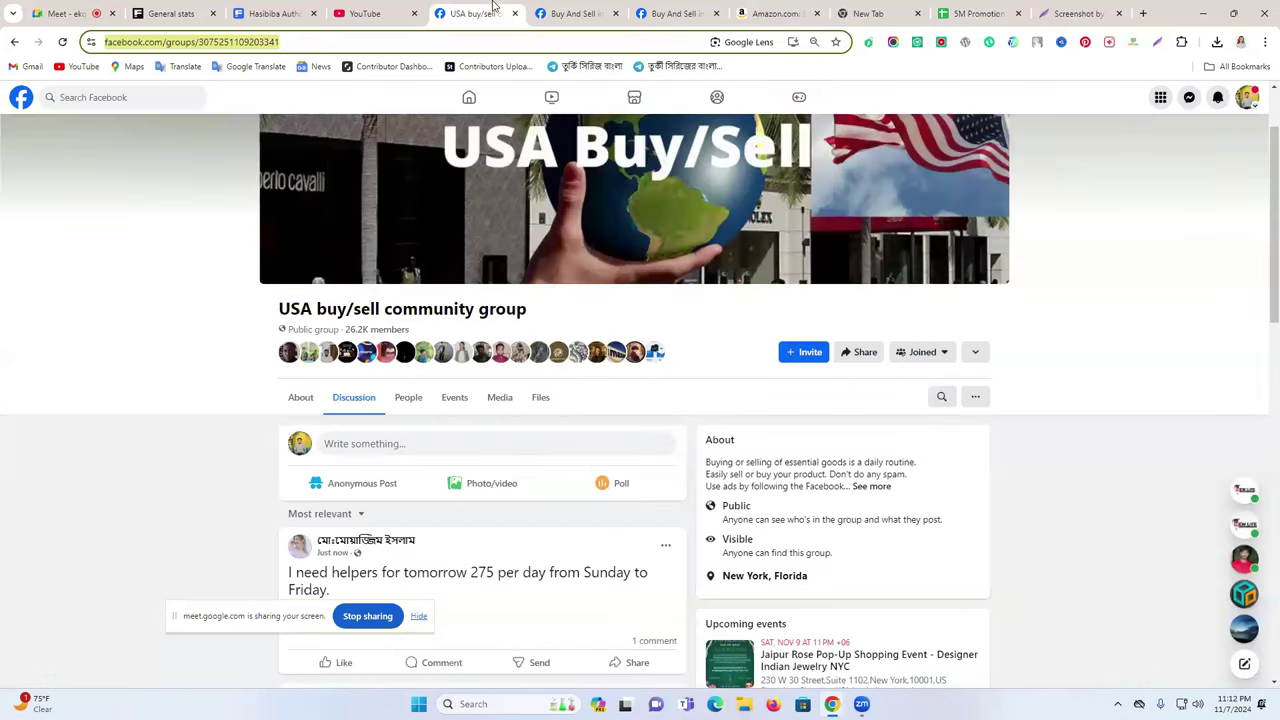
left_click(450, 12)
left_click(540, 8)
left_click(490, 10)
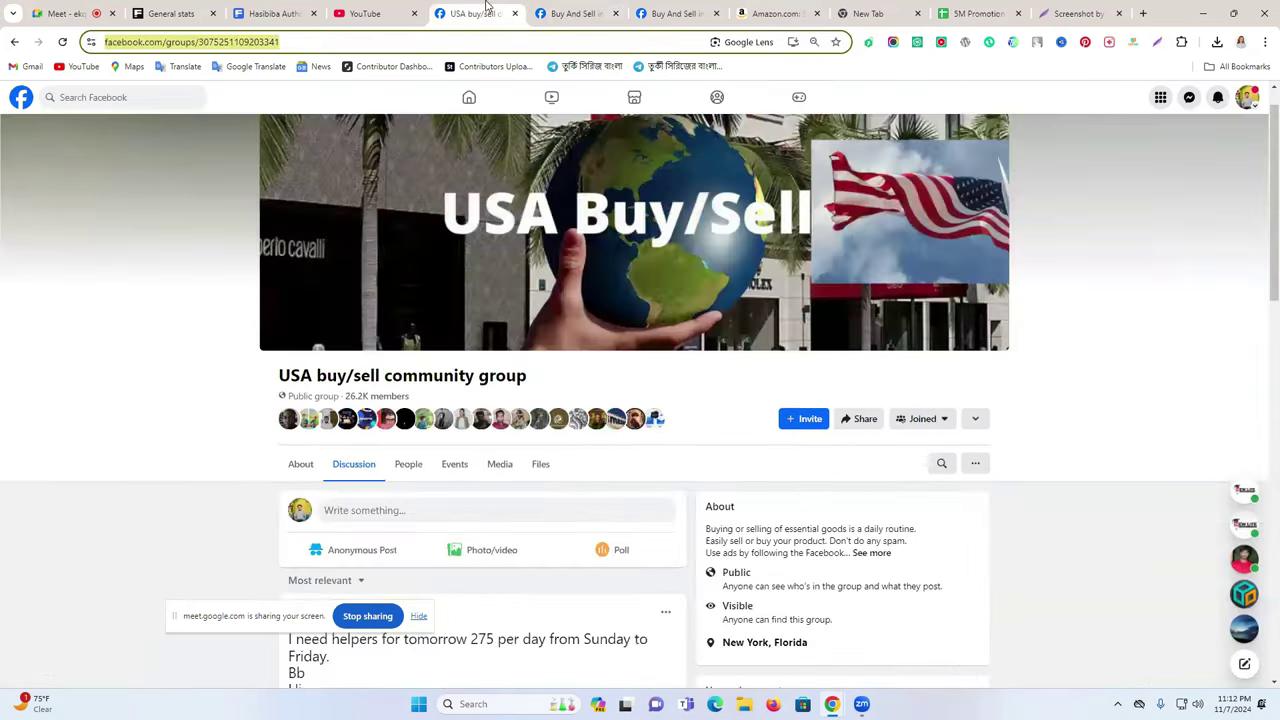
left_click(603, 7)
left_click(506, 8)
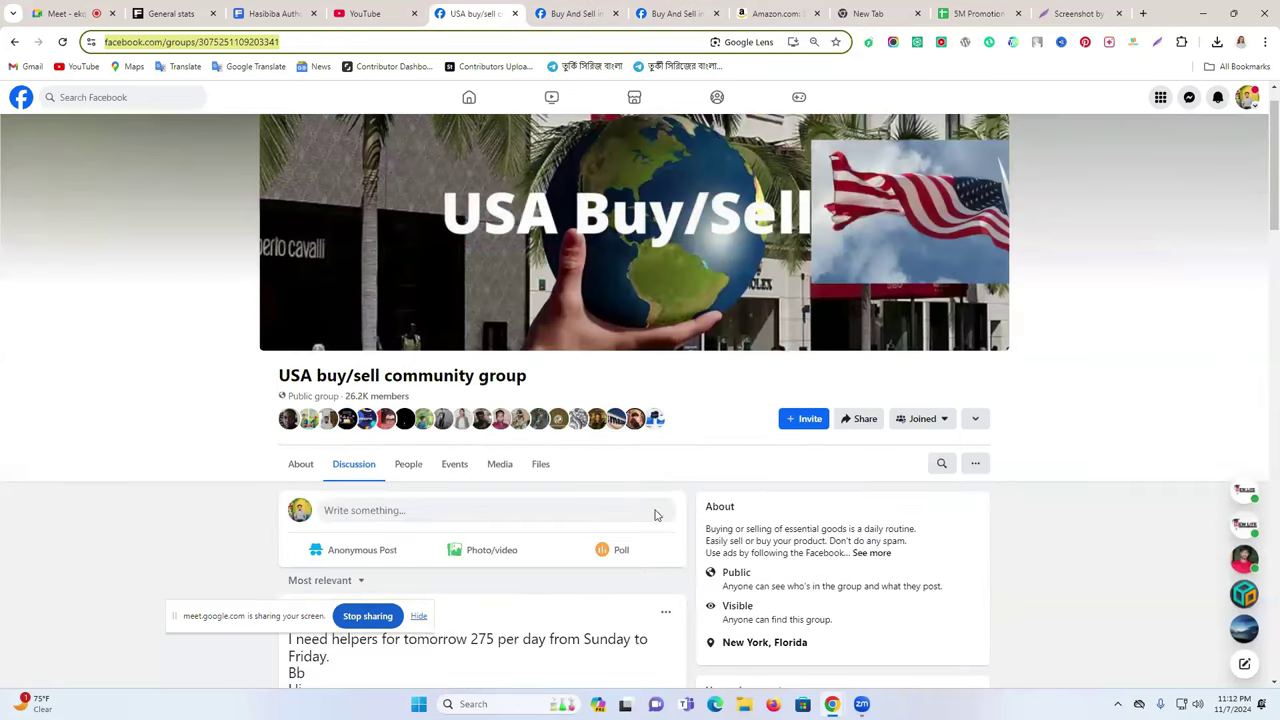
left_click(468, 97)
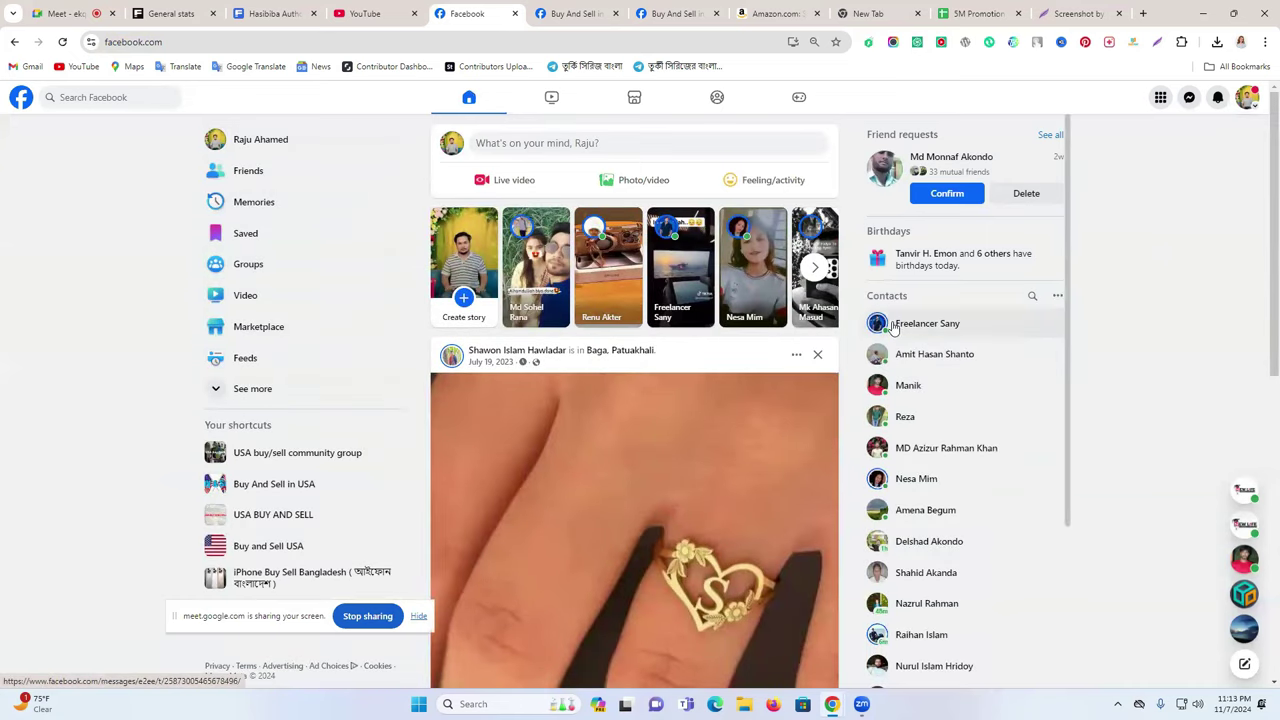
scroll(893, 328, "down", 4)
scroll(669, 403, "down", 6)
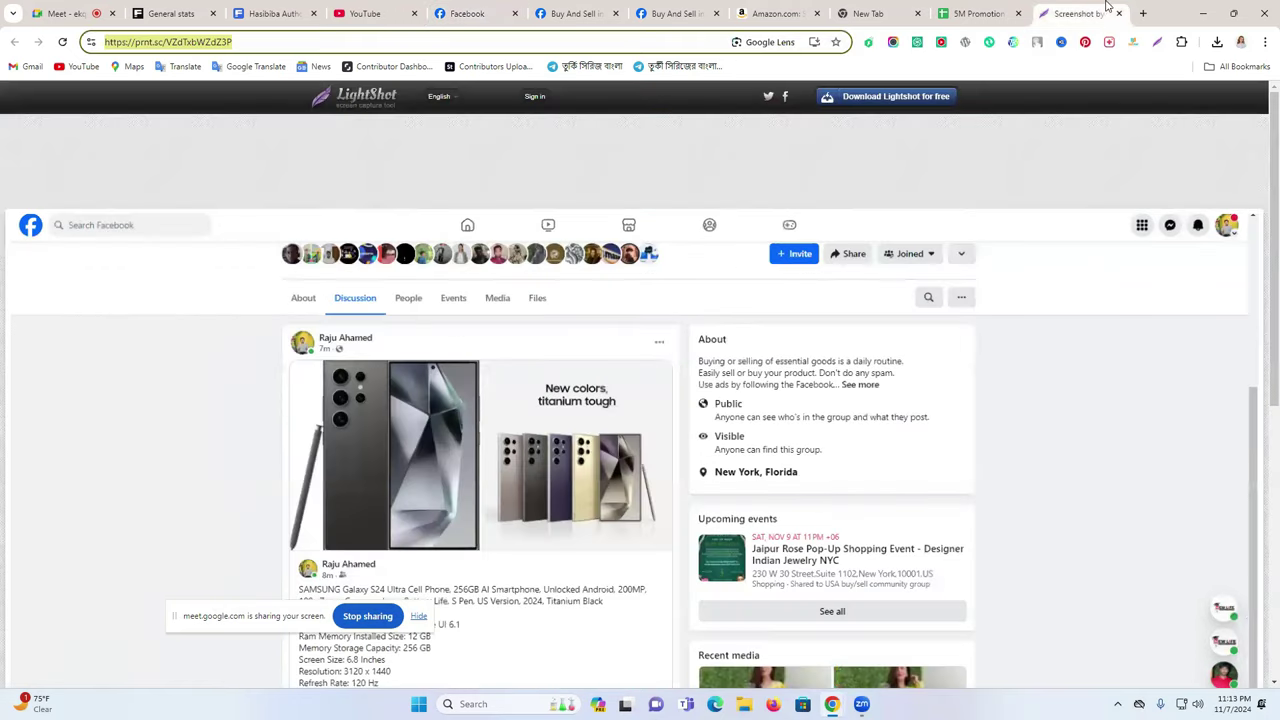
Close the Lightshot screenshot page and return to the 5M Promotion sheet, clearing the selection of the member counts
left_click(1100, 12)
left_click(1119, 14)
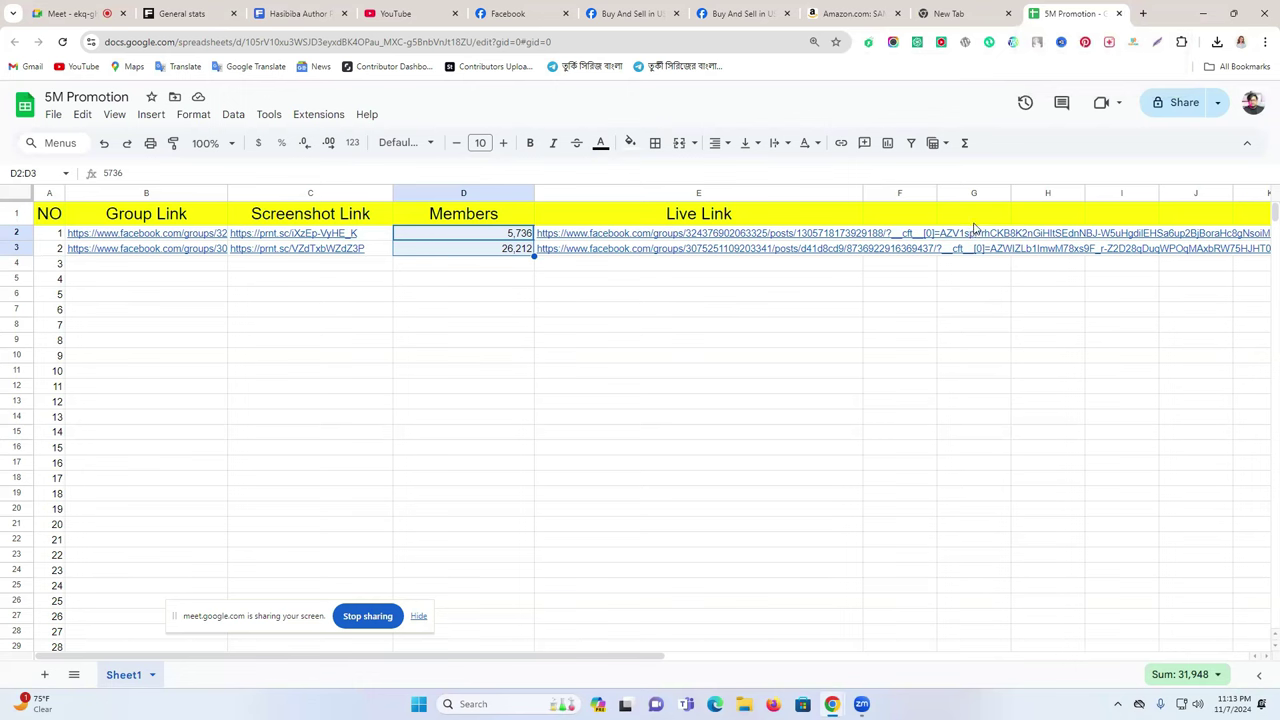
left_click(356, 386)
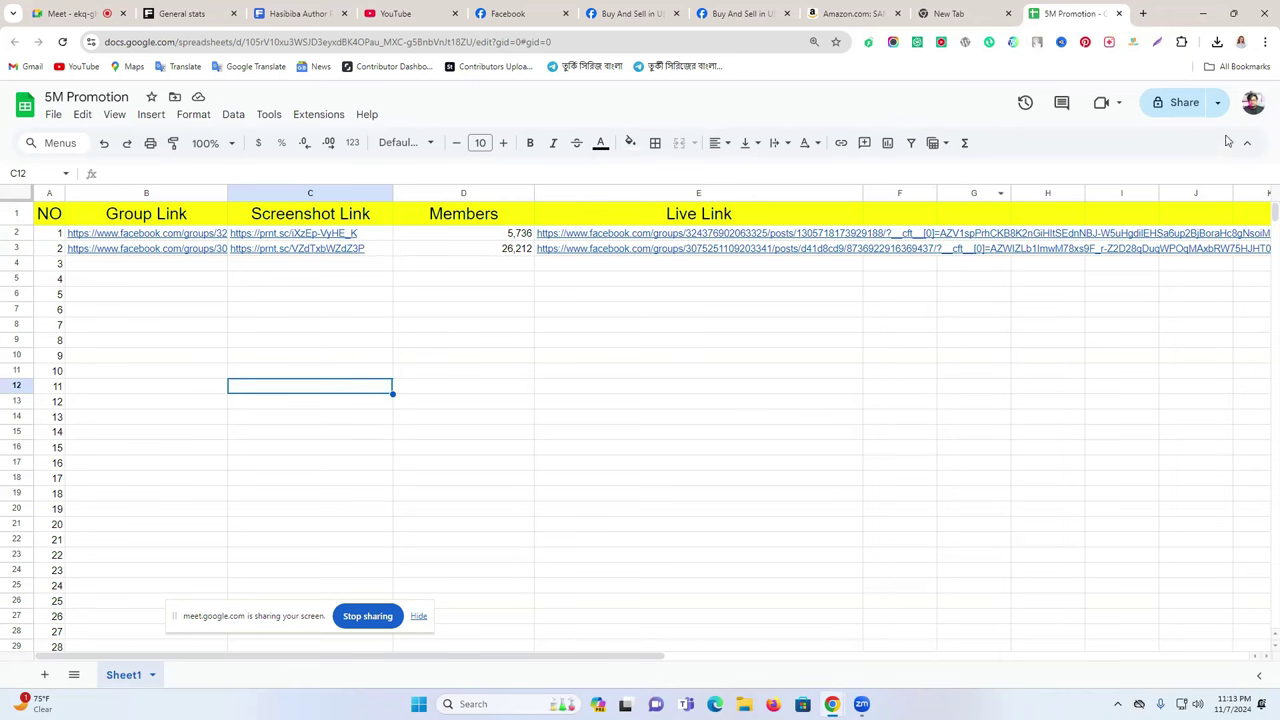
Give anyone with the link Editor access to the 5M Promotion sheet and copy its sharing link
left_click(1184, 104)
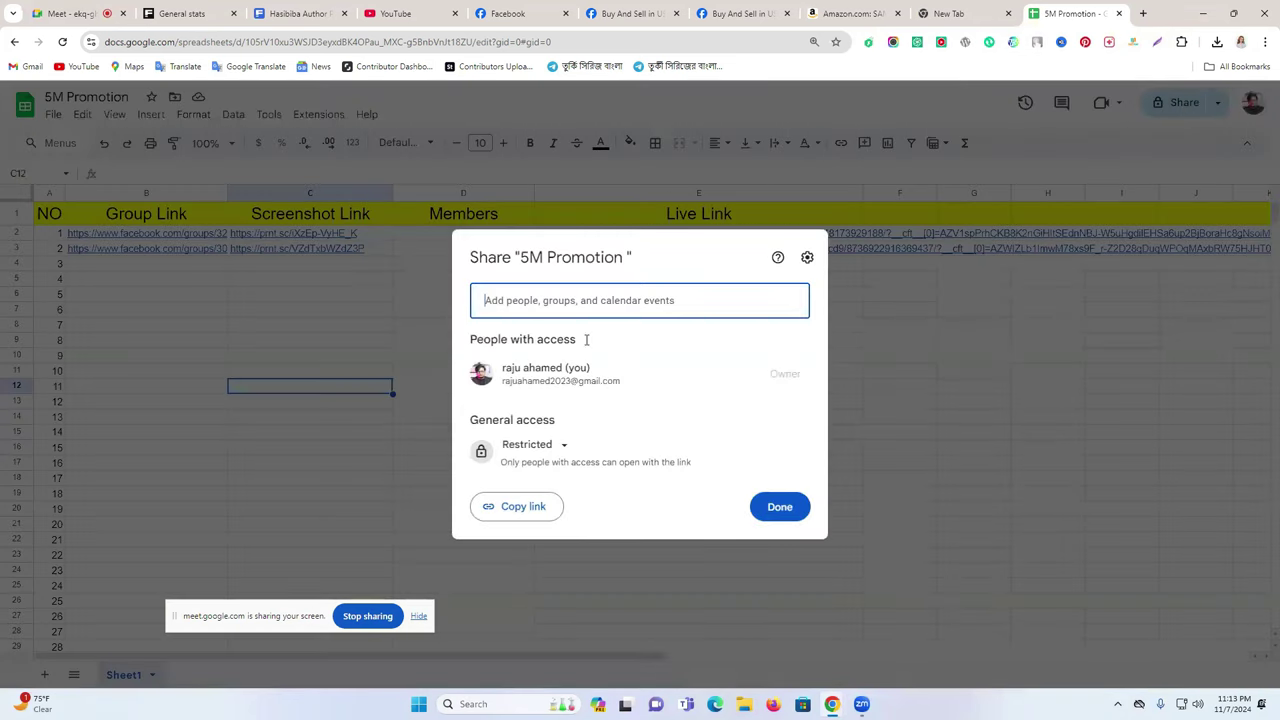
left_click(558, 446)
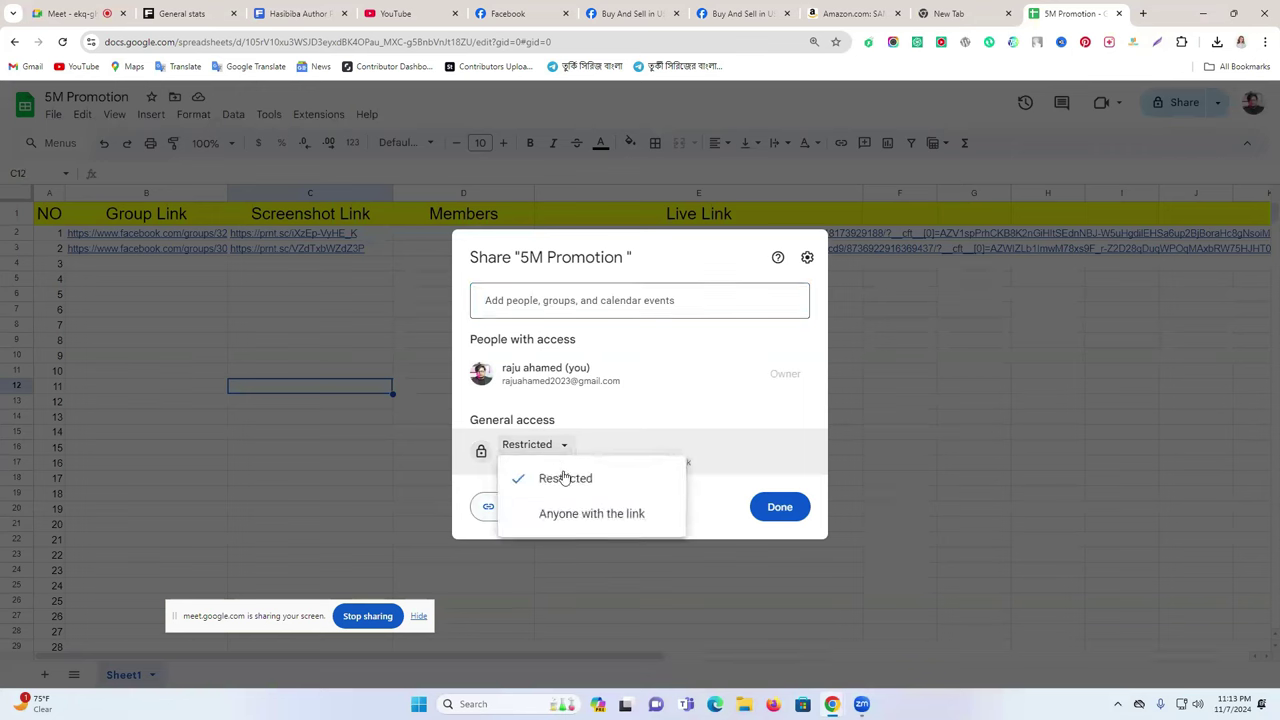
left_click(626, 517)
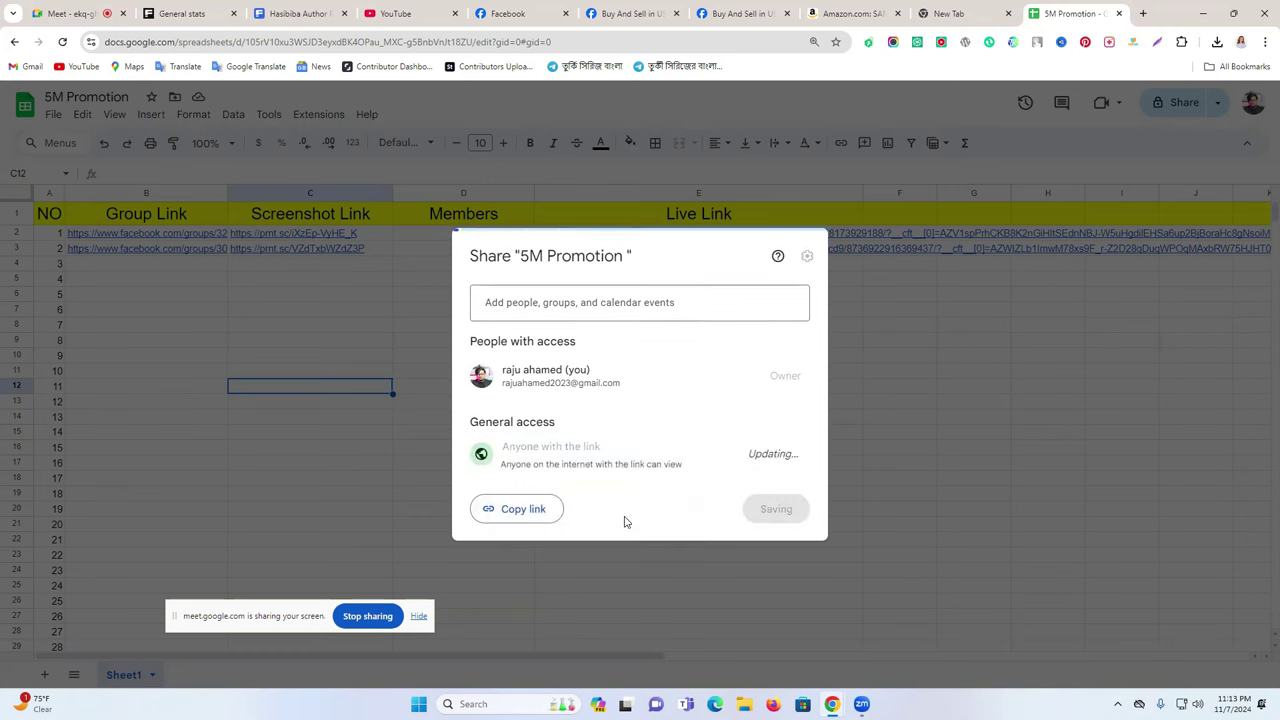
left_click(779, 459)
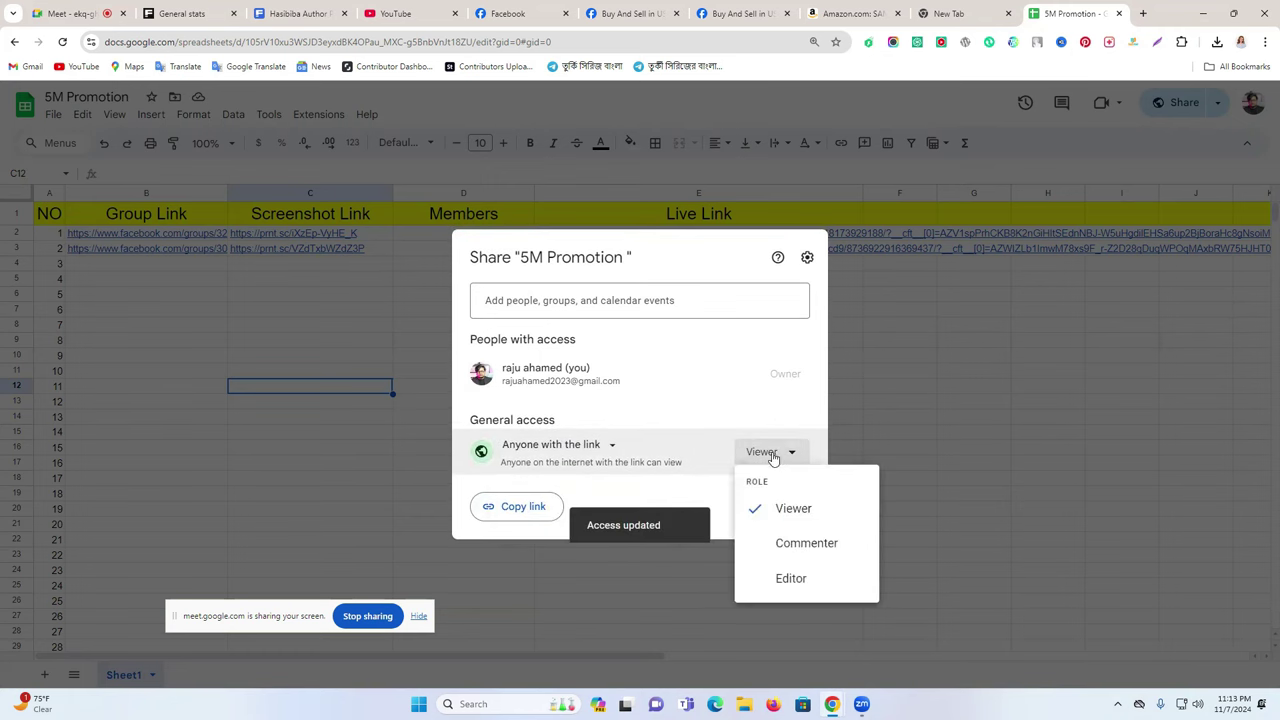
left_click(801, 577)
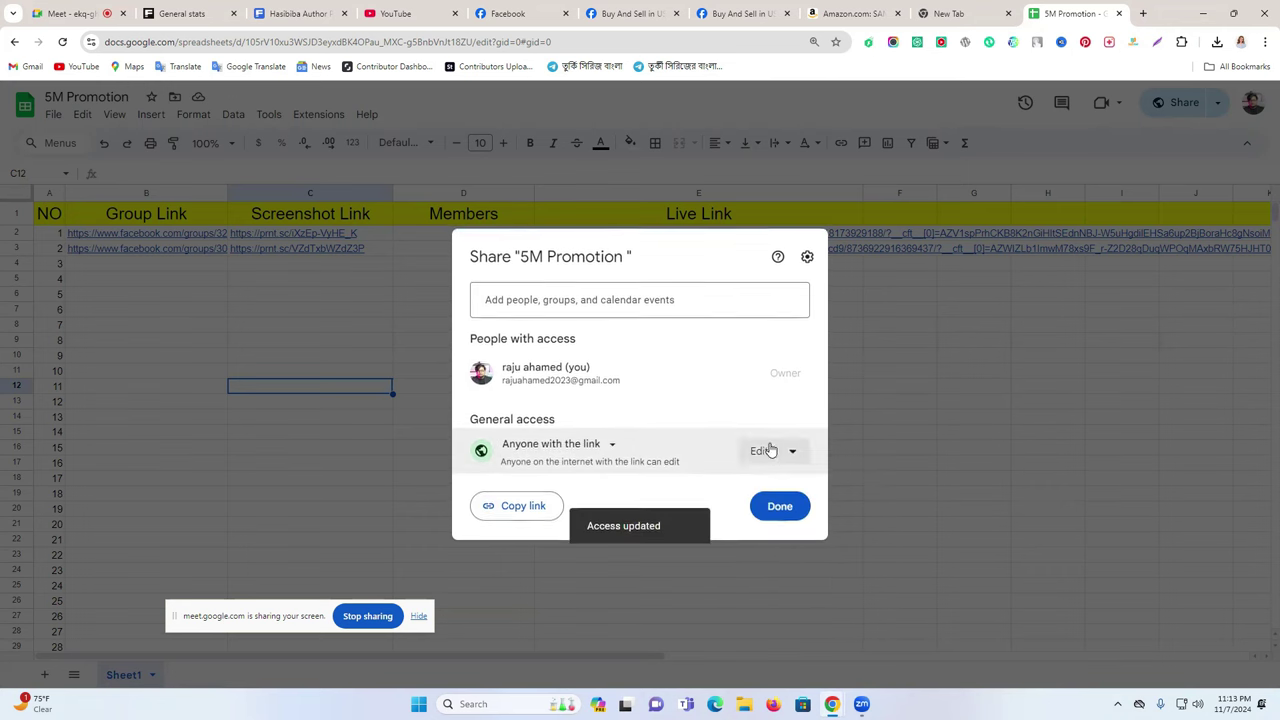
left_click(506, 509)
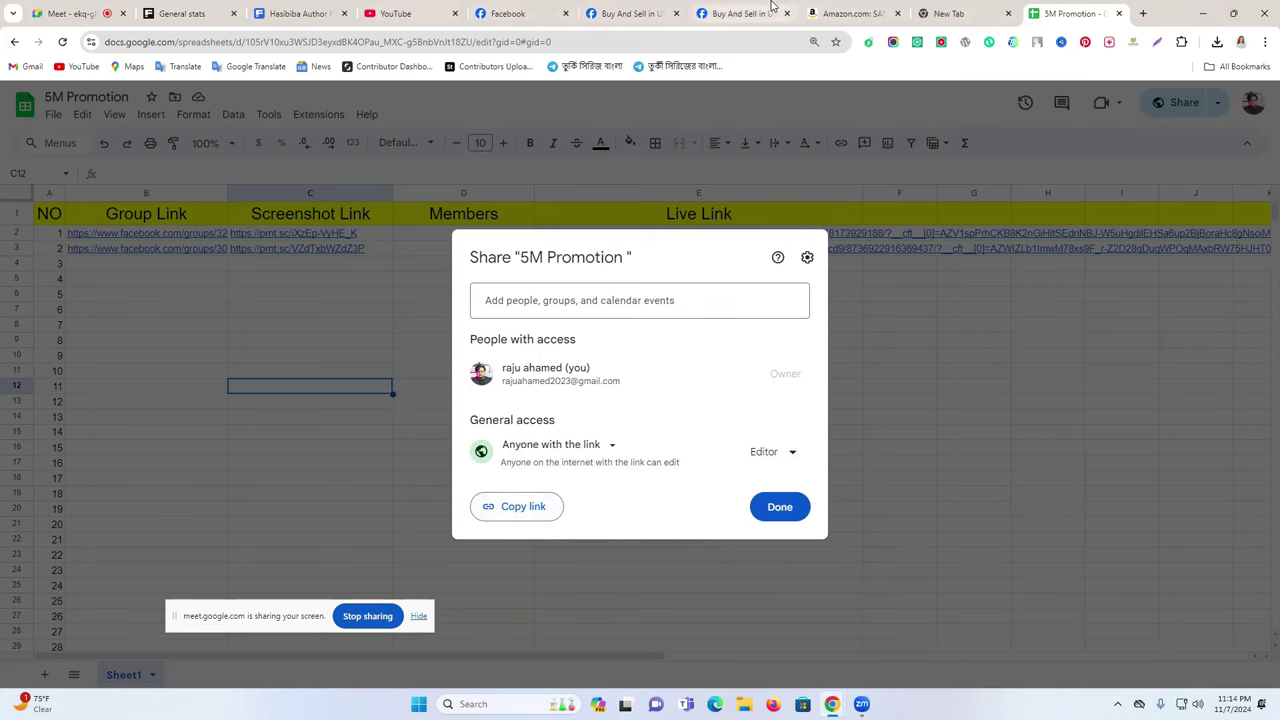
left_click(786, 508)
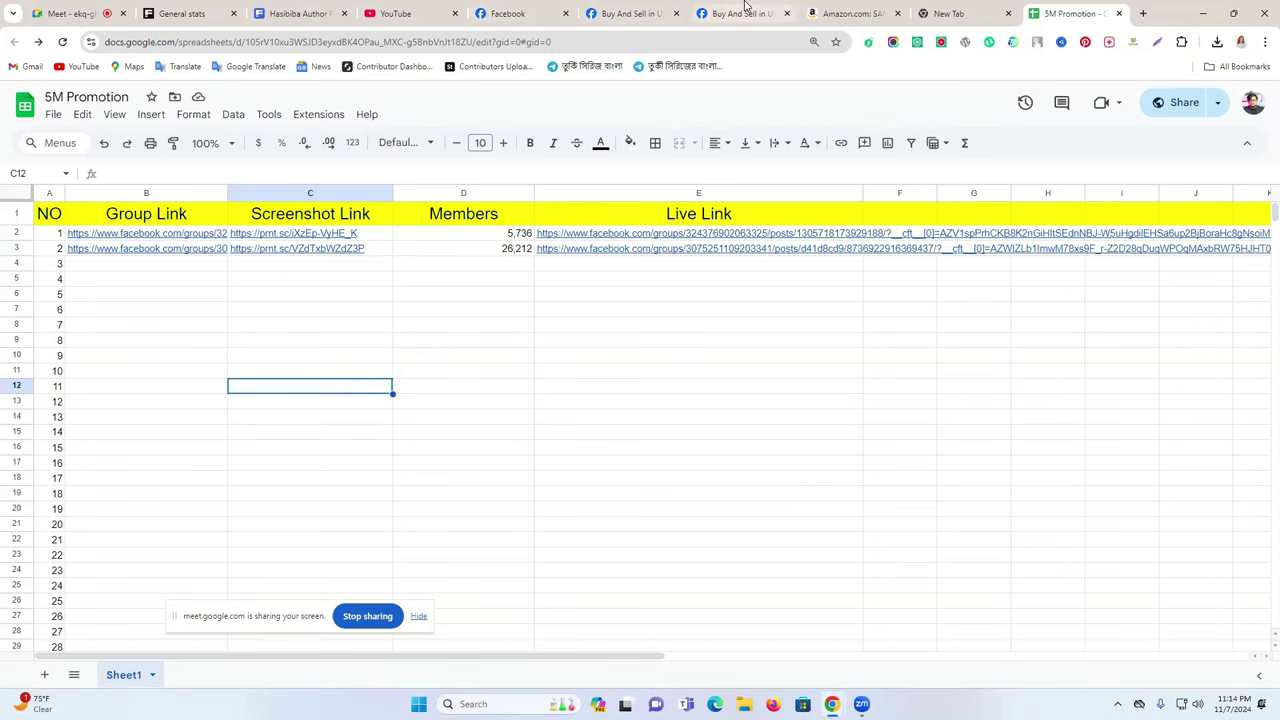
Switch to the Buy And Sell in USA group's People page on Facebook
left_click(741, 8)
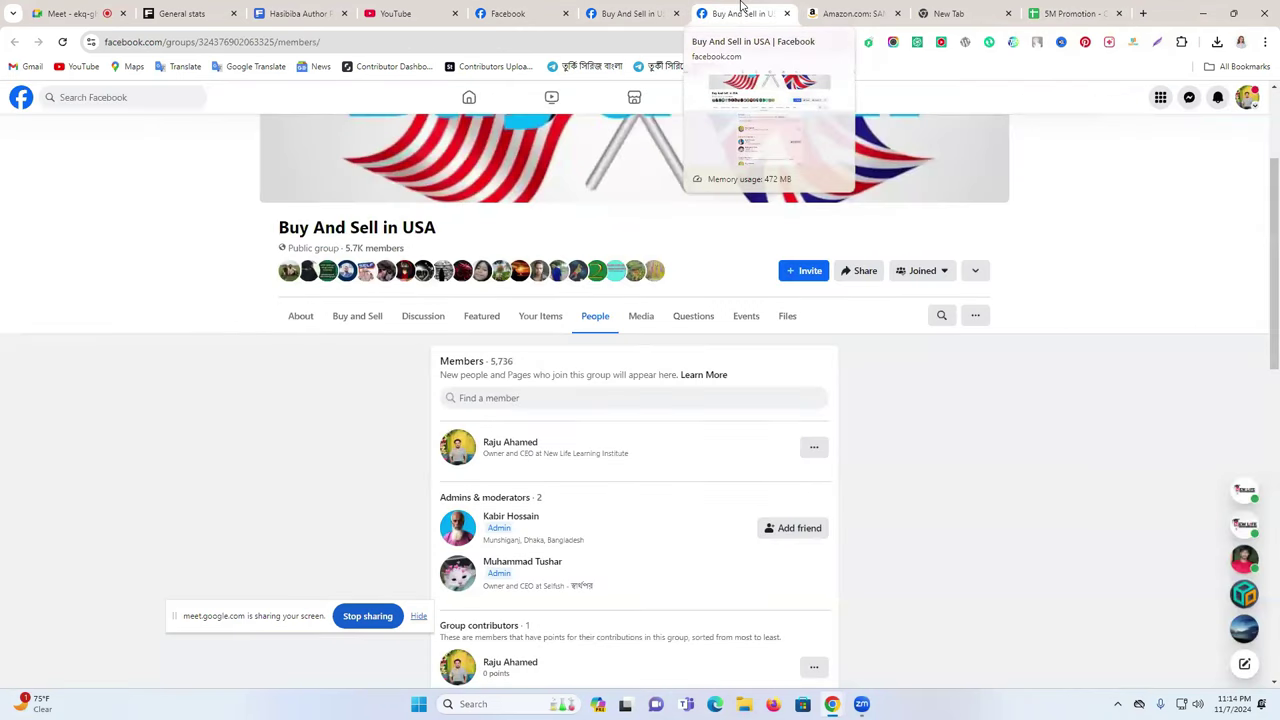